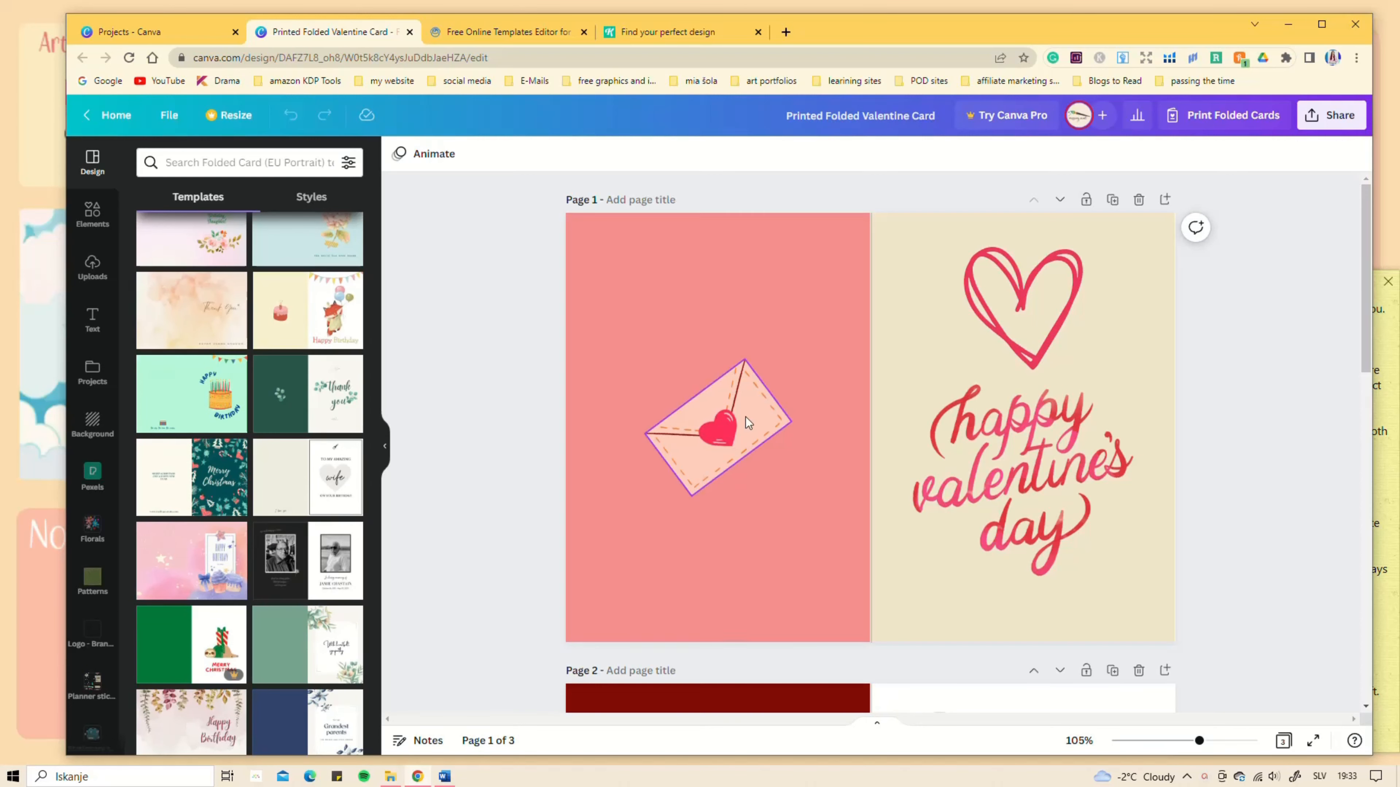
Step: Add a fourth page at the end of the card design and set its background to white
{"action": "scroll", "coordinate": [849, 412], "scroll_direction": "down", "scroll_amount": 8}
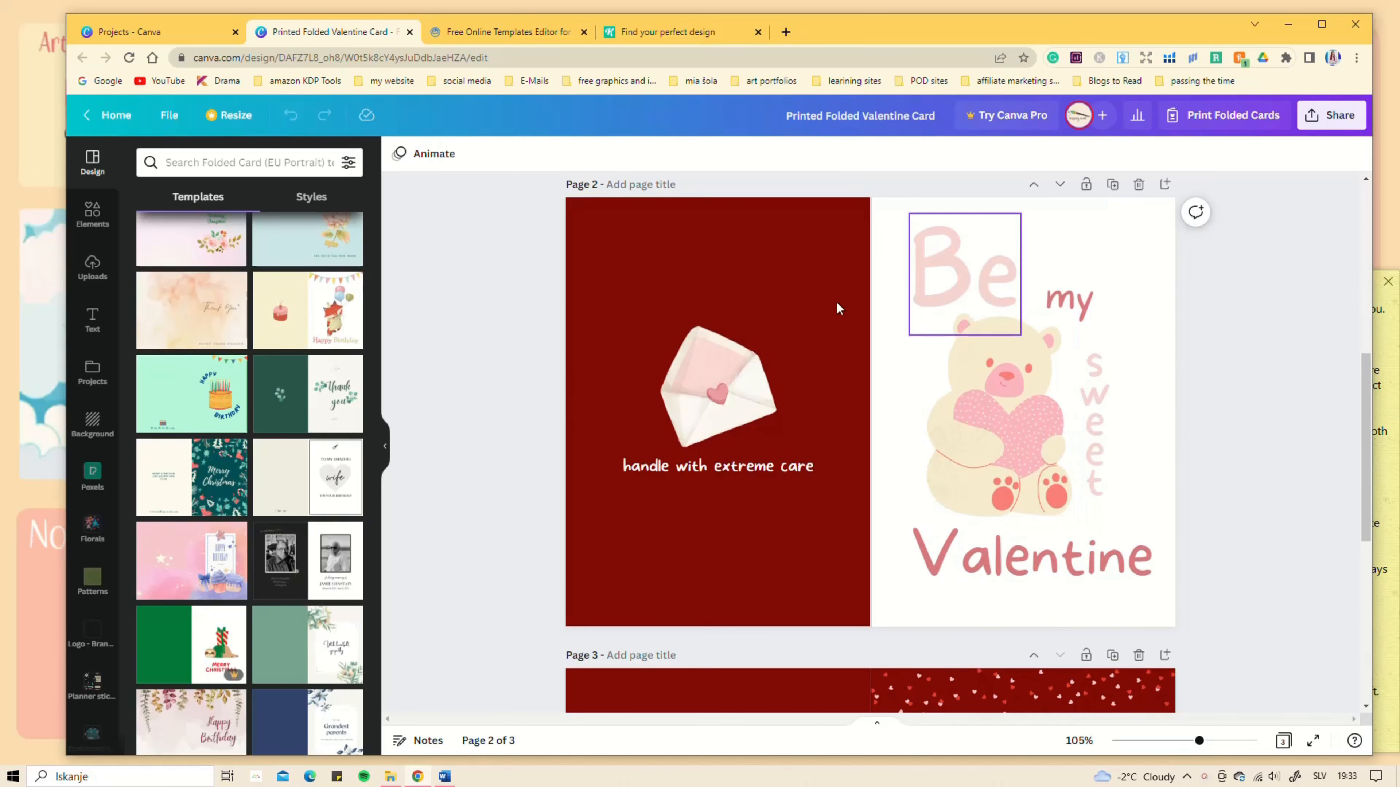
{"action": "scroll", "coordinate": [1093, 389], "scroll_direction": "down", "scroll_amount": 5}
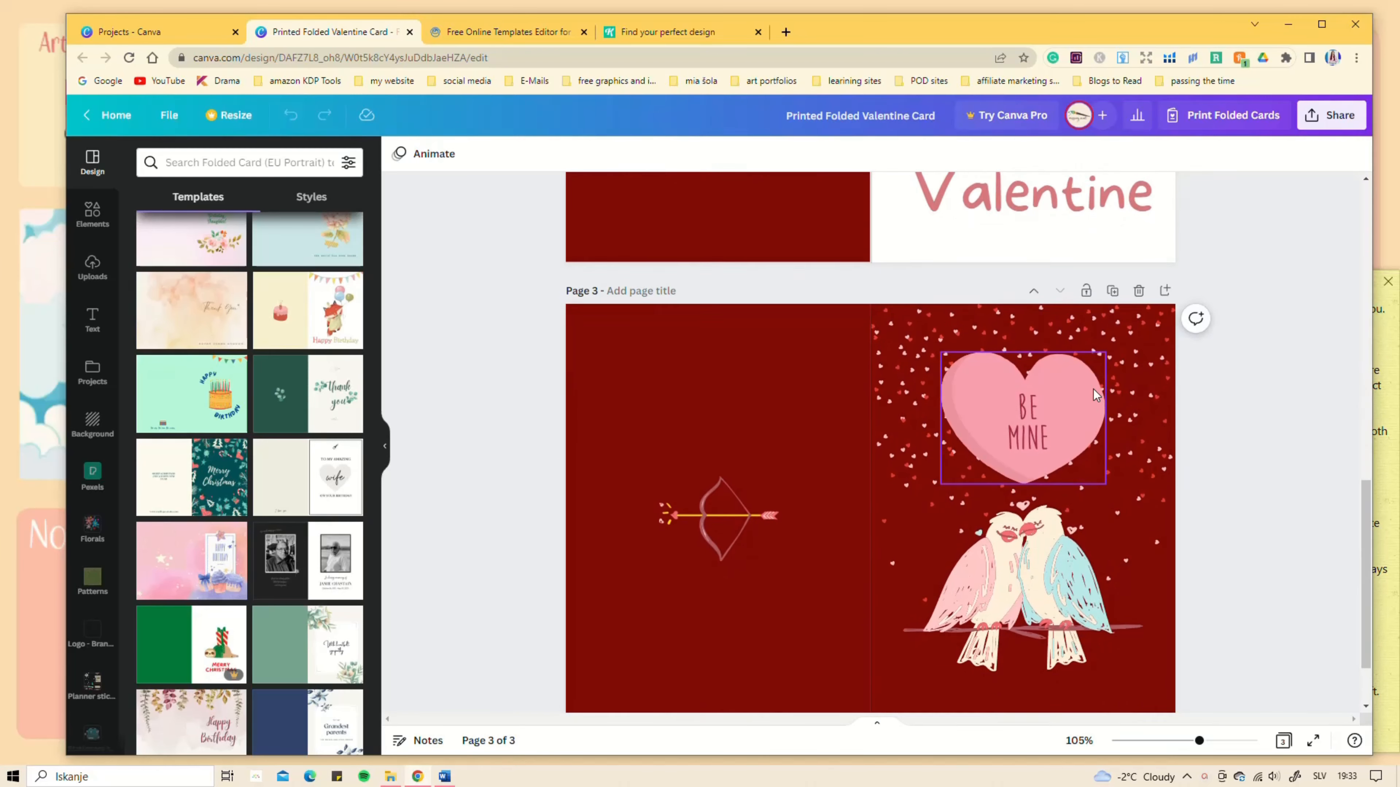
{"action": "scroll", "coordinate": [1093, 390], "scroll_direction": "down", "scroll_amount": 2}
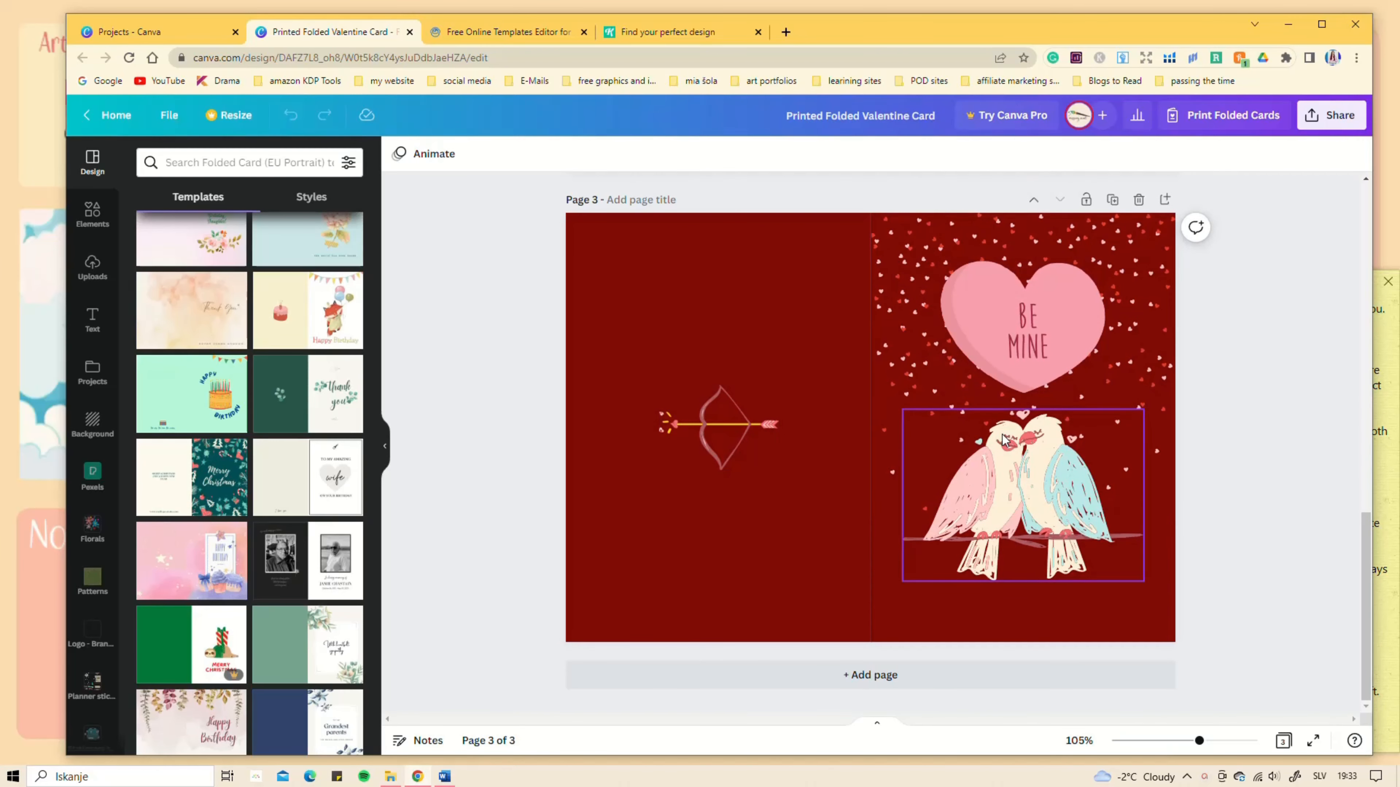
{"action": "left_click", "coordinate": [855, 676]}
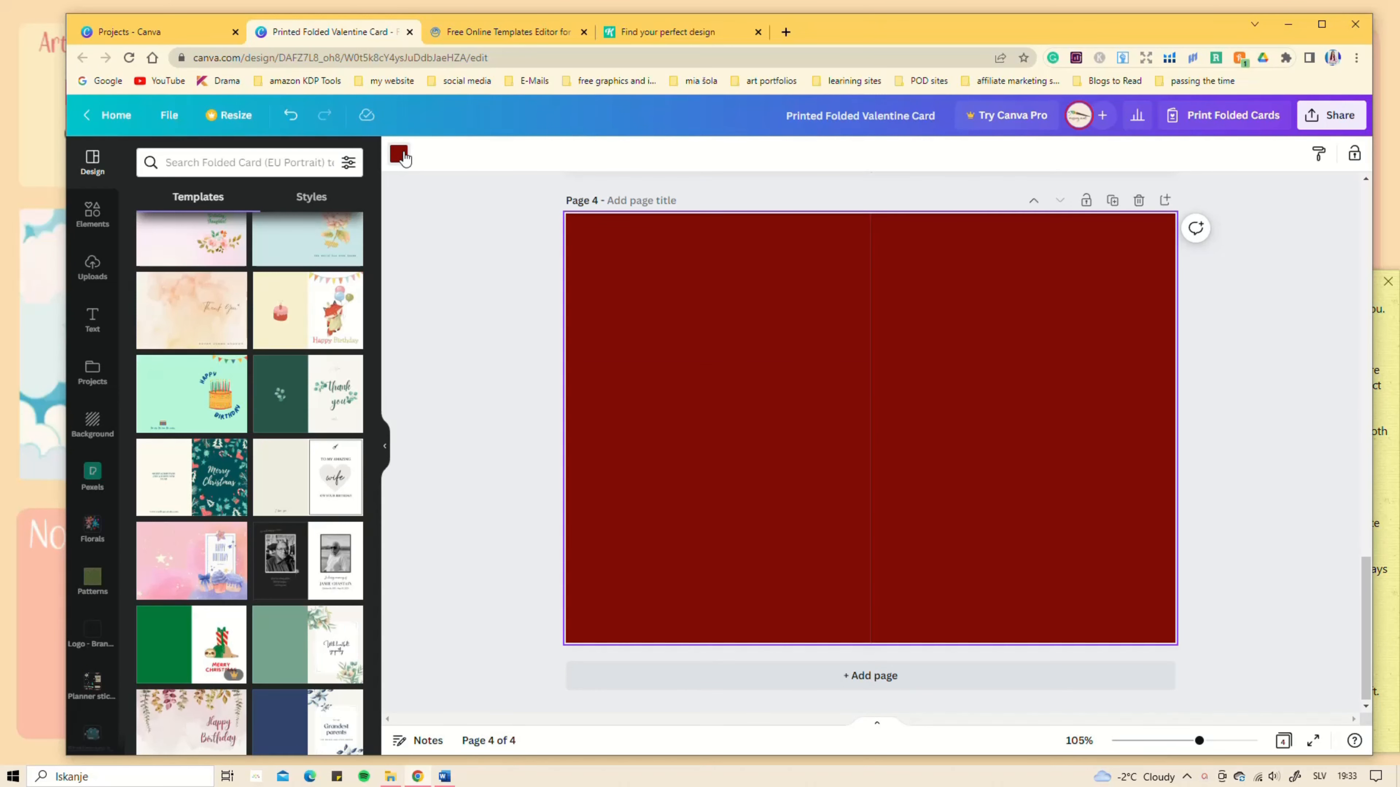
{"action": "left_click", "coordinate": [404, 158]}
{"action": "left_click", "coordinate": [267, 382]}
Step: Add a square shape, stretch it over the whole left half of page 4 and fill it with pale teal
{"action": "left_click", "coordinate": [92, 214]}
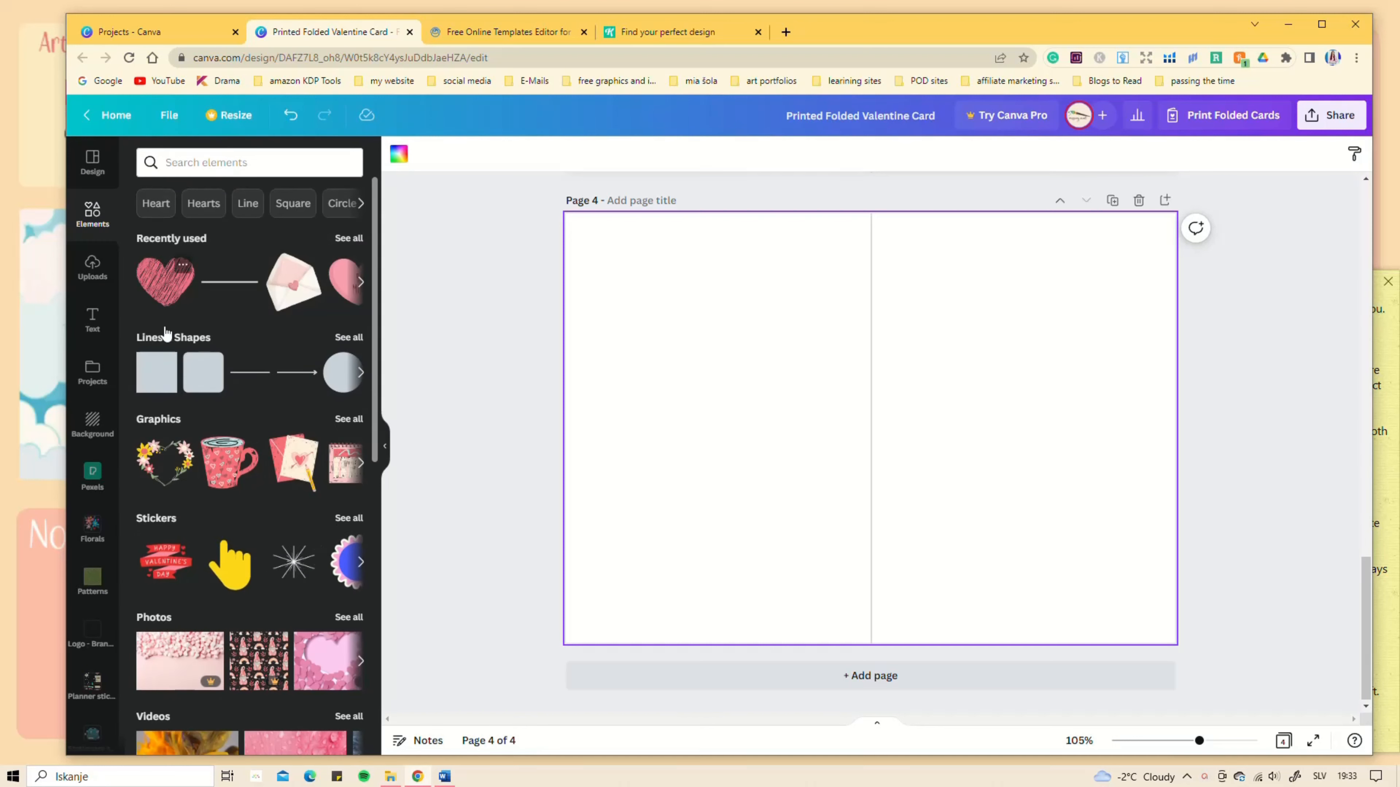
{"action": "left_click", "coordinate": [157, 372]}
{"action": "left_click_drag", "start_coordinate": [815, 410], "coordinate": [568, 256]}
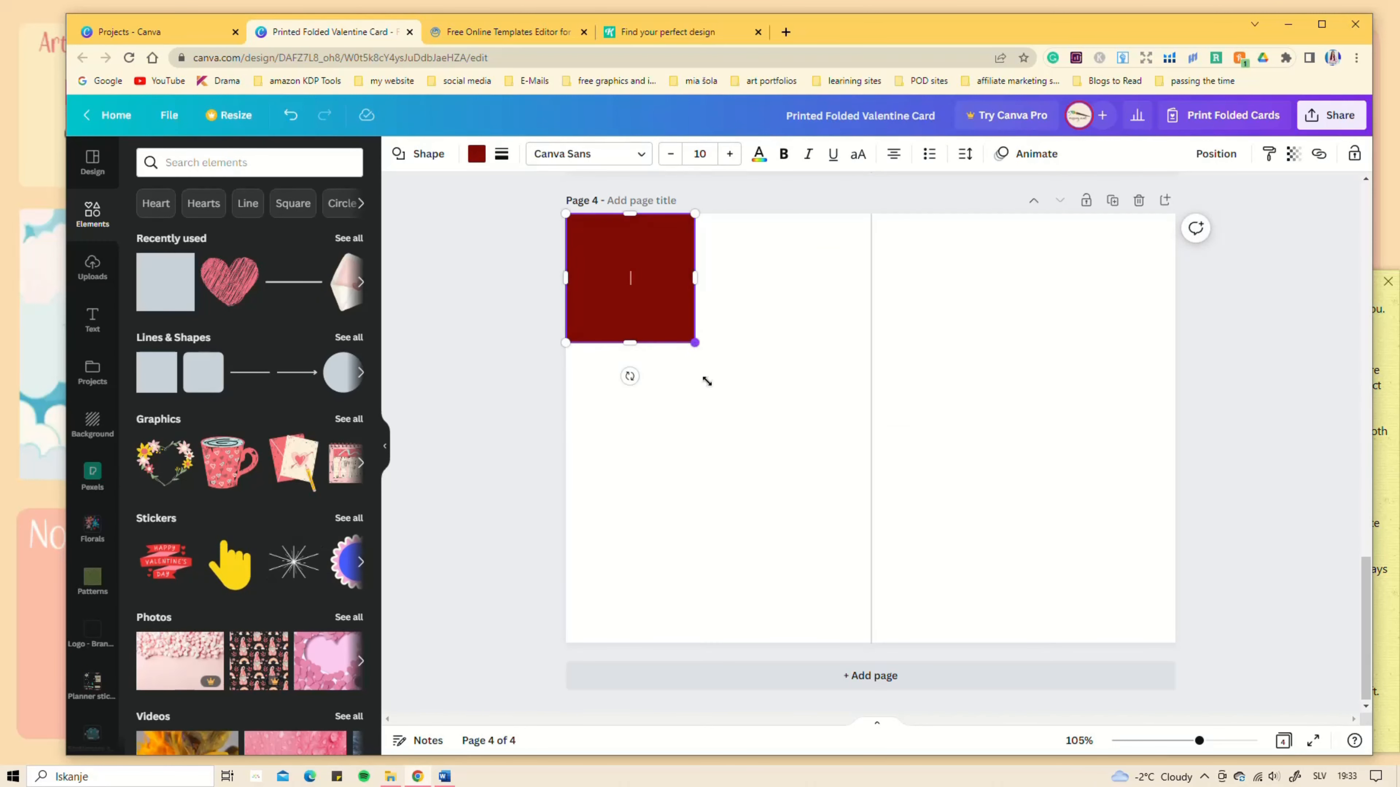
{"action": "left_click_drag", "start_coordinate": [689, 343], "coordinate": [871, 556]}
{"action": "left_click_drag", "start_coordinate": [717, 556], "coordinate": [718, 643]}
{"action": "left_click", "coordinate": [476, 155]}
{"action": "left_click", "coordinate": [347, 226]}
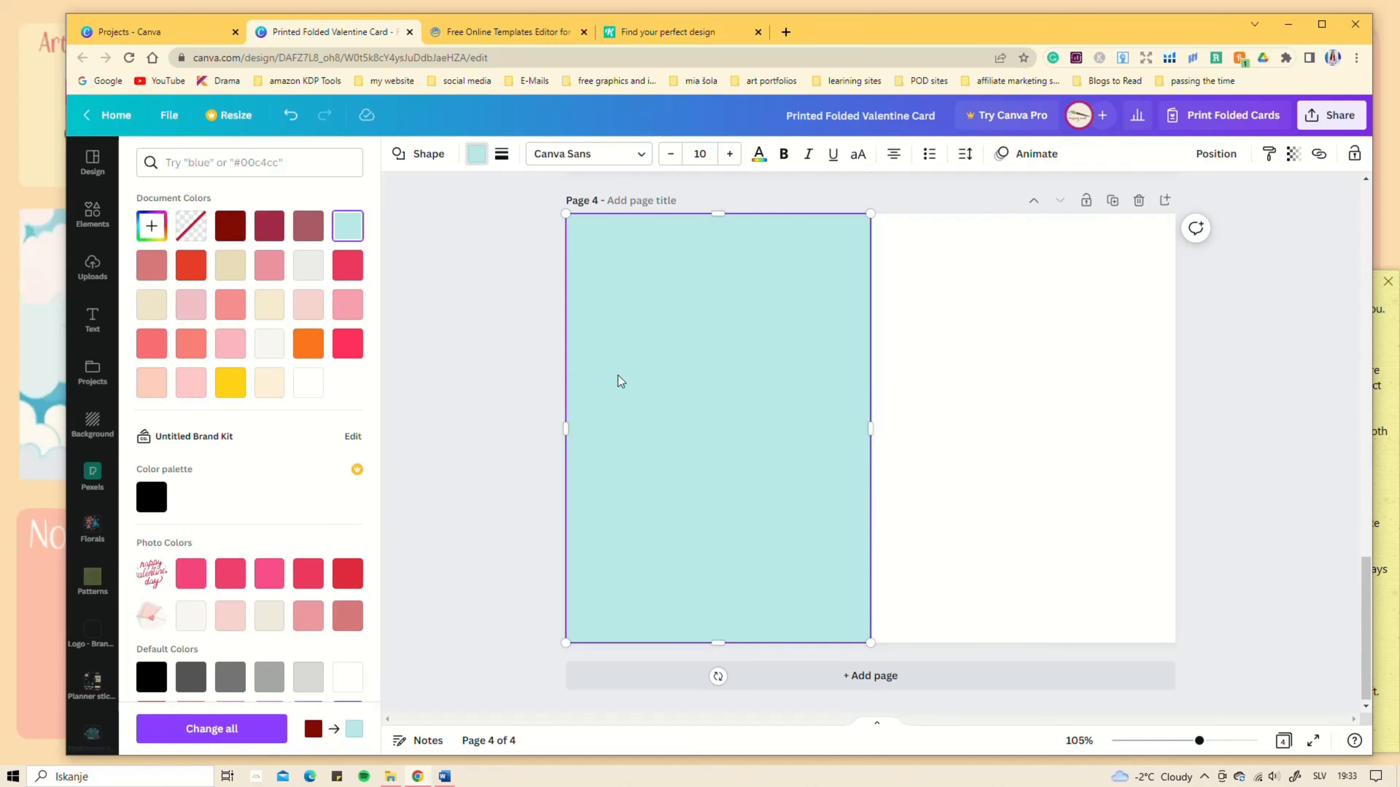
Step: Search graphics for "love", place the red handwritten love lettering on the white half of page 4 and recolour it pink
{"action": "left_click", "coordinate": [82, 210]}
{"action": "left_click", "coordinate": [200, 161]}
{"action": "type", "text": "love"}
{"action": "key", "text": "Return"}
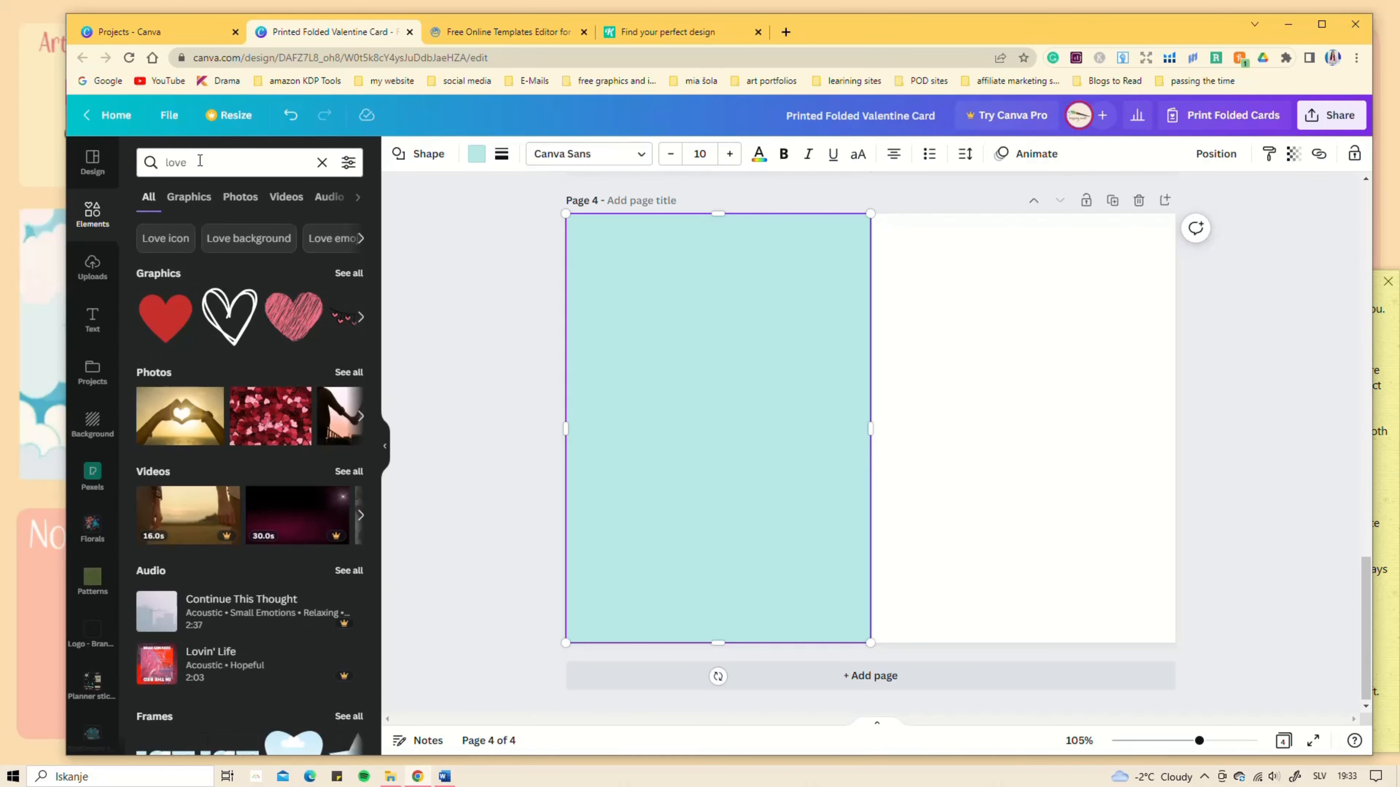
{"action": "left_click", "coordinate": [147, 279]}
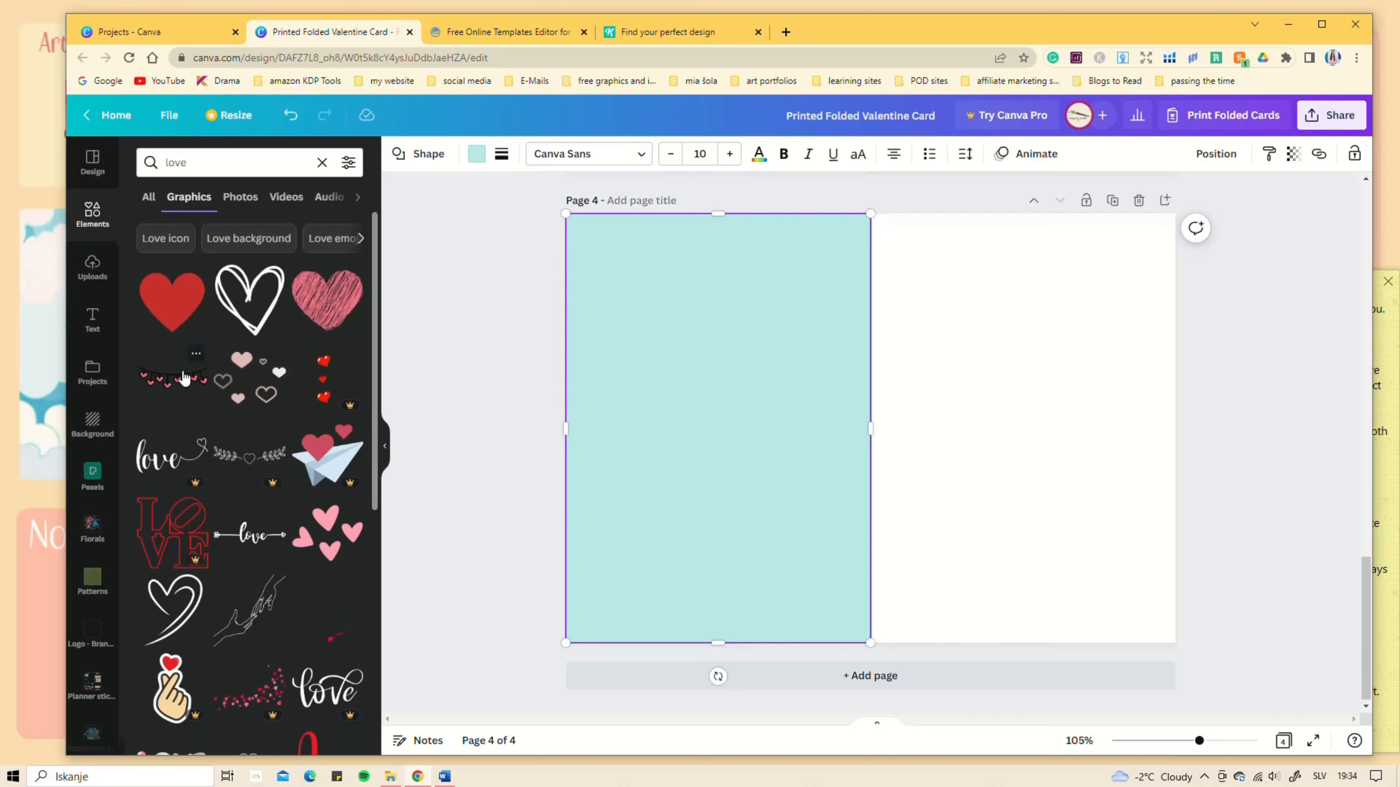
{"action": "scroll", "coordinate": [214, 484], "scroll_direction": "down", "scroll_amount": 5}
{"action": "left_click", "coordinate": [333, 549]}
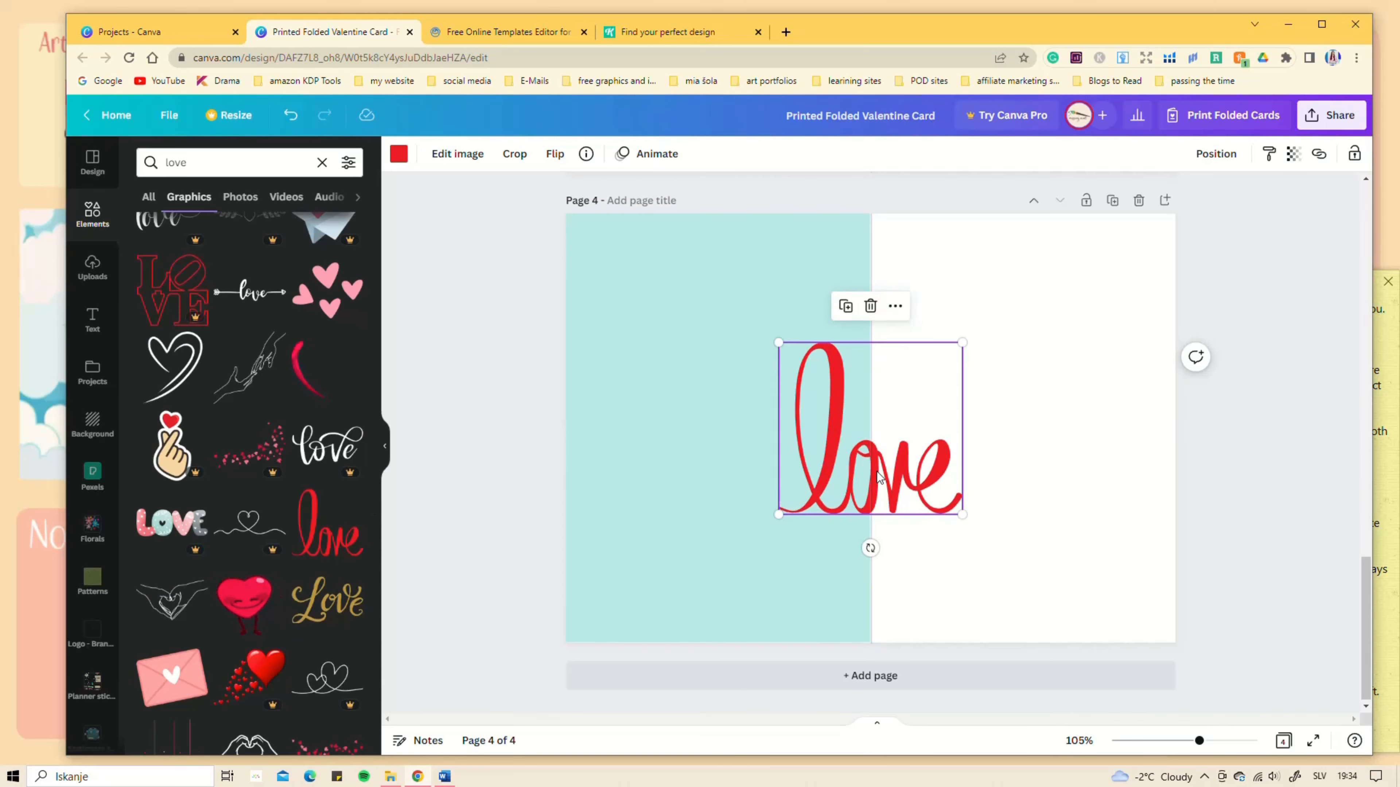
{"action": "left_click_drag", "start_coordinate": [870, 471], "coordinate": [1007, 403]}
{"action": "left_click", "coordinate": [398, 156]}
{"action": "left_click", "coordinate": [347, 304]}
Step: Search the graphics for "heart"
{"action": "left_click", "coordinate": [202, 163]}
{"action": "left_click", "coordinate": [88, 215]}
{"action": "left_click", "coordinate": [219, 161]}
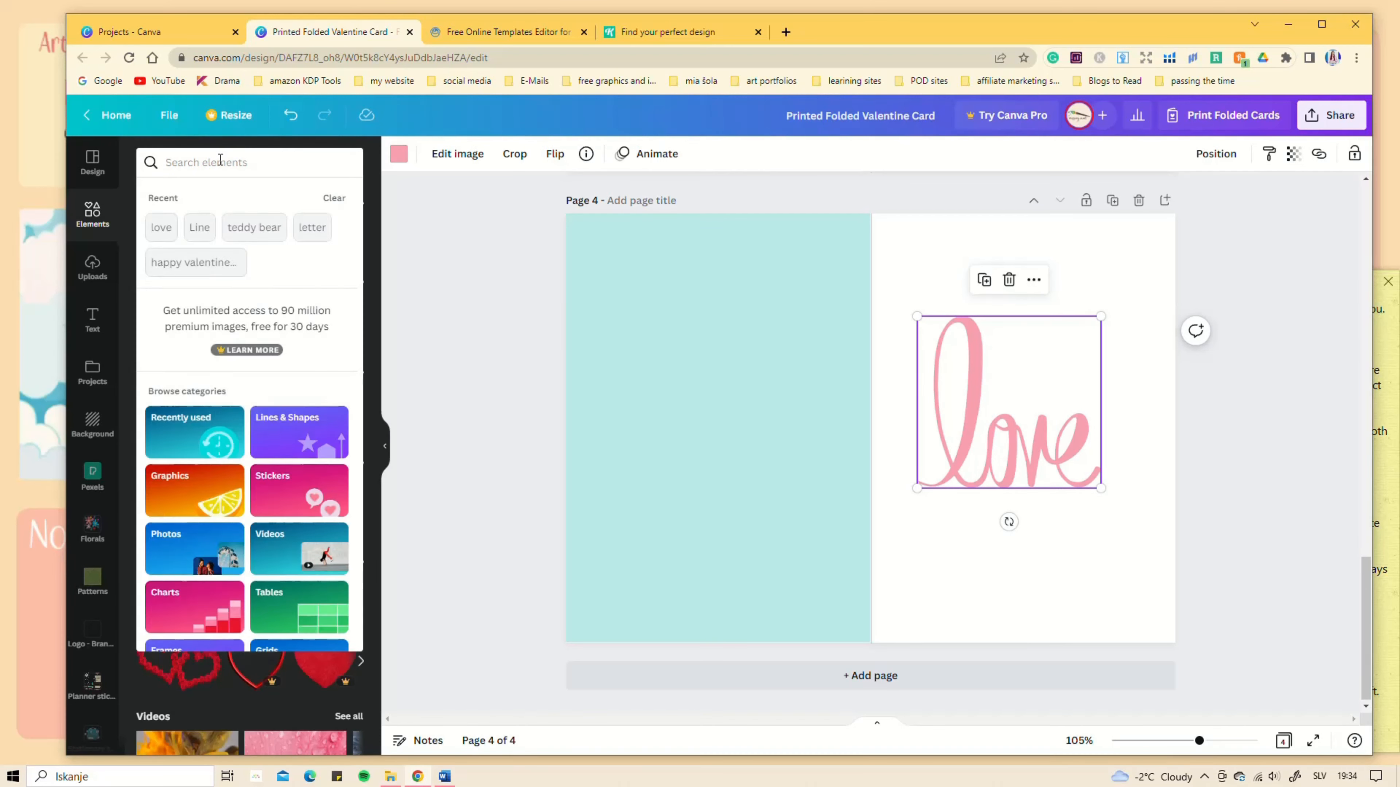
{"action": "type", "text": "heart"}
{"action": "key", "text": "Return"}
{"action": "left_click", "coordinate": [159, 361]}
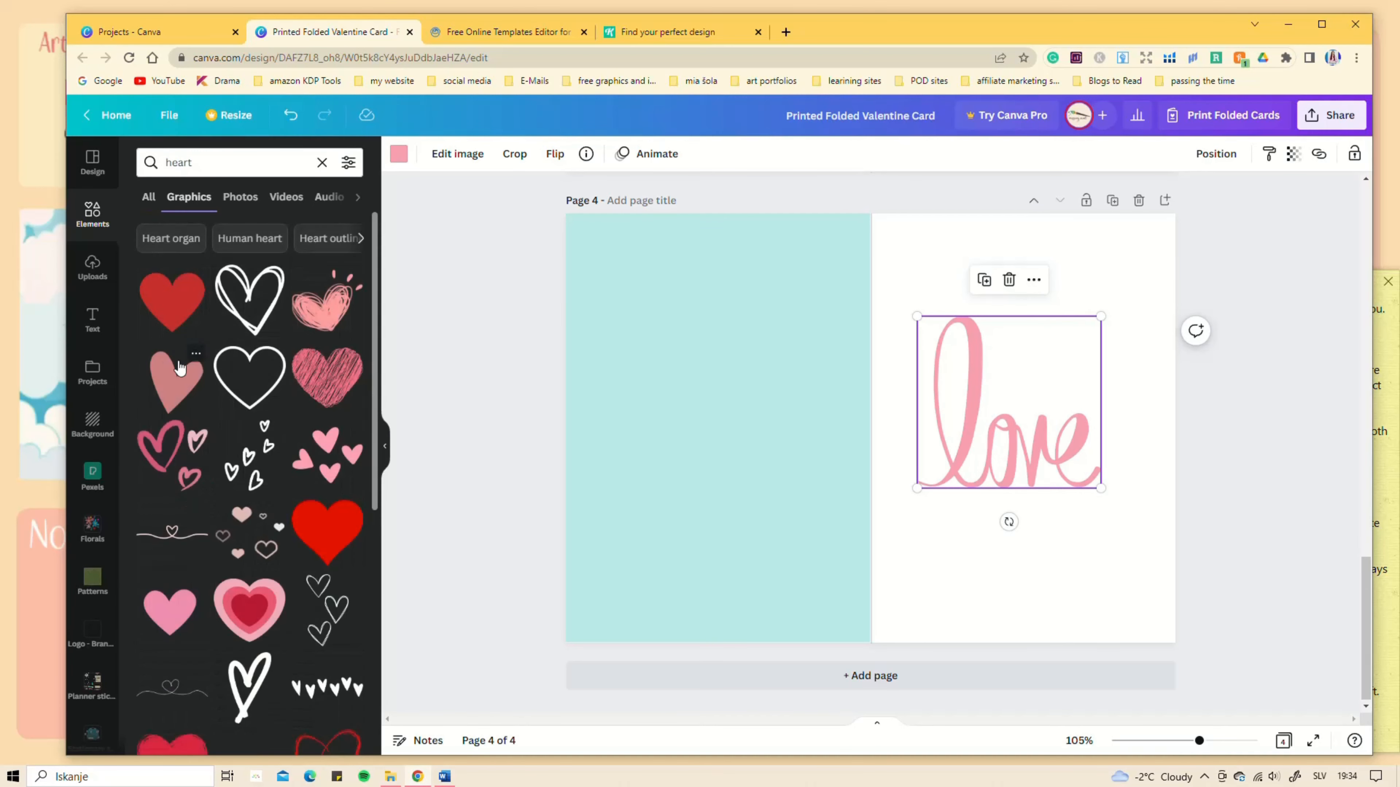
{"action": "left_click", "coordinate": [316, 322]}
{"action": "left_click_drag", "start_coordinate": [1068, 259], "coordinate": [780, 499]}
{"action": "mouse_move", "coordinate": [724, 553]}
{"action": "left_mouse_down"}
{"action": "mouse_move", "coordinate": [1069, 312]}
{"action": "mouse_move", "coordinate": [1134, 317]}
{"action": "left_mouse_up"}
{"action": "left_click_drag", "start_coordinate": [1071, 399], "coordinate": [1022, 386]}
{"action": "key", "text": "Delete"}
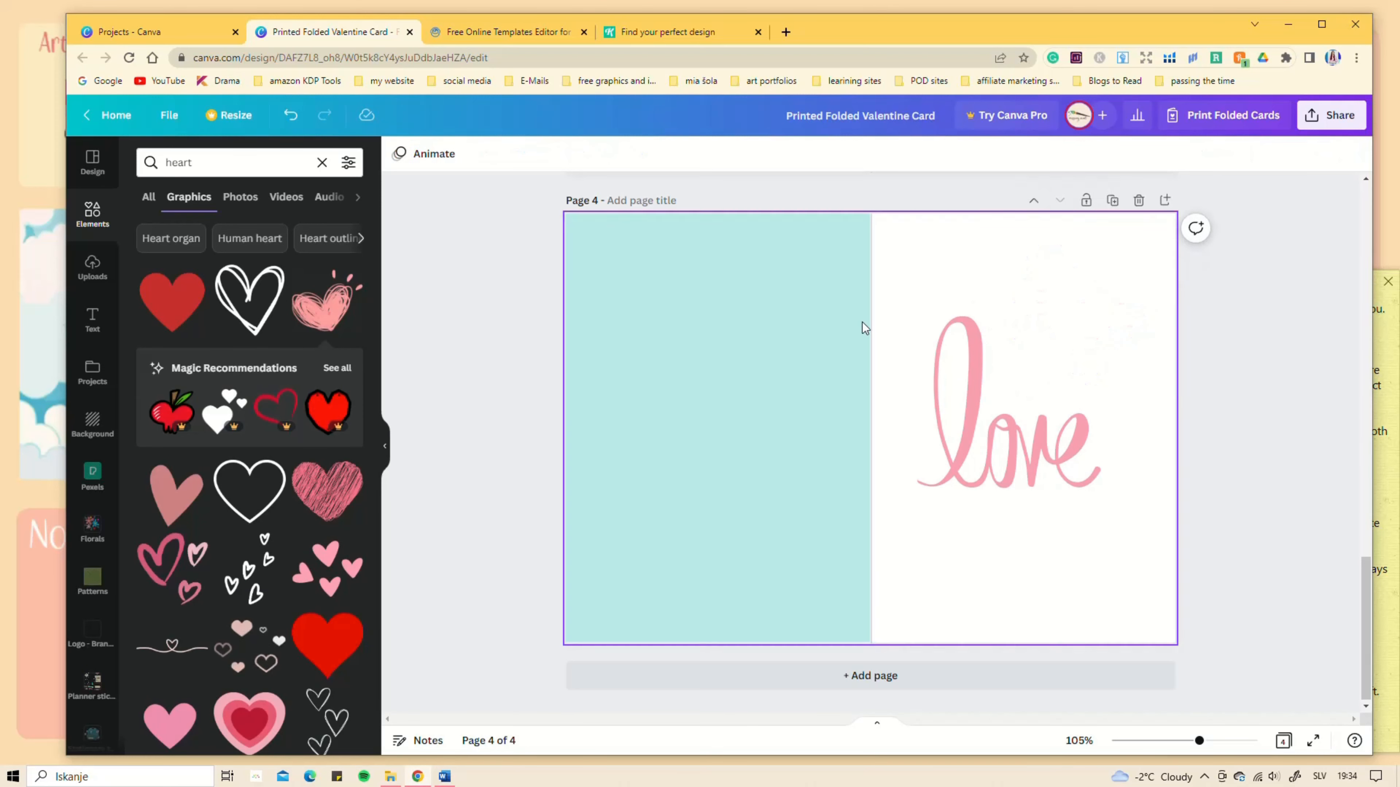
Step: Add the solid scribbled heart graphic, shrink it, tilt it clockwise and place it to the upper right of the love lettering
{"action": "scroll", "coordinate": [181, 572], "scroll_direction": "down", "scroll_amount": 10}
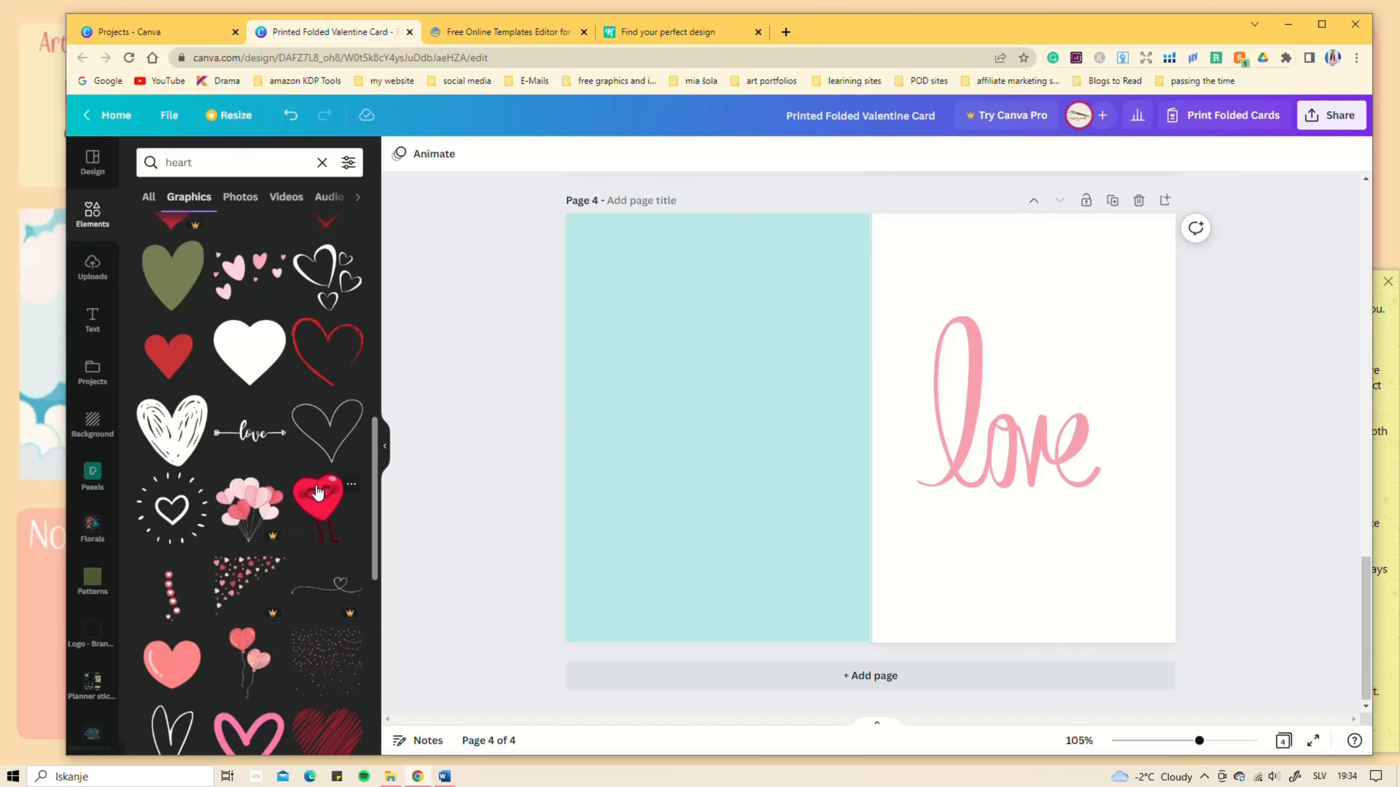
{"action": "left_click", "coordinate": [179, 436]}
{"action": "mouse_move", "coordinate": [863, 436]}
{"action": "left_mouse_down"}
{"action": "mouse_move", "coordinate": [1046, 381]}
{"action": "mouse_move", "coordinate": [1064, 336]}
{"action": "left_mouse_up"}
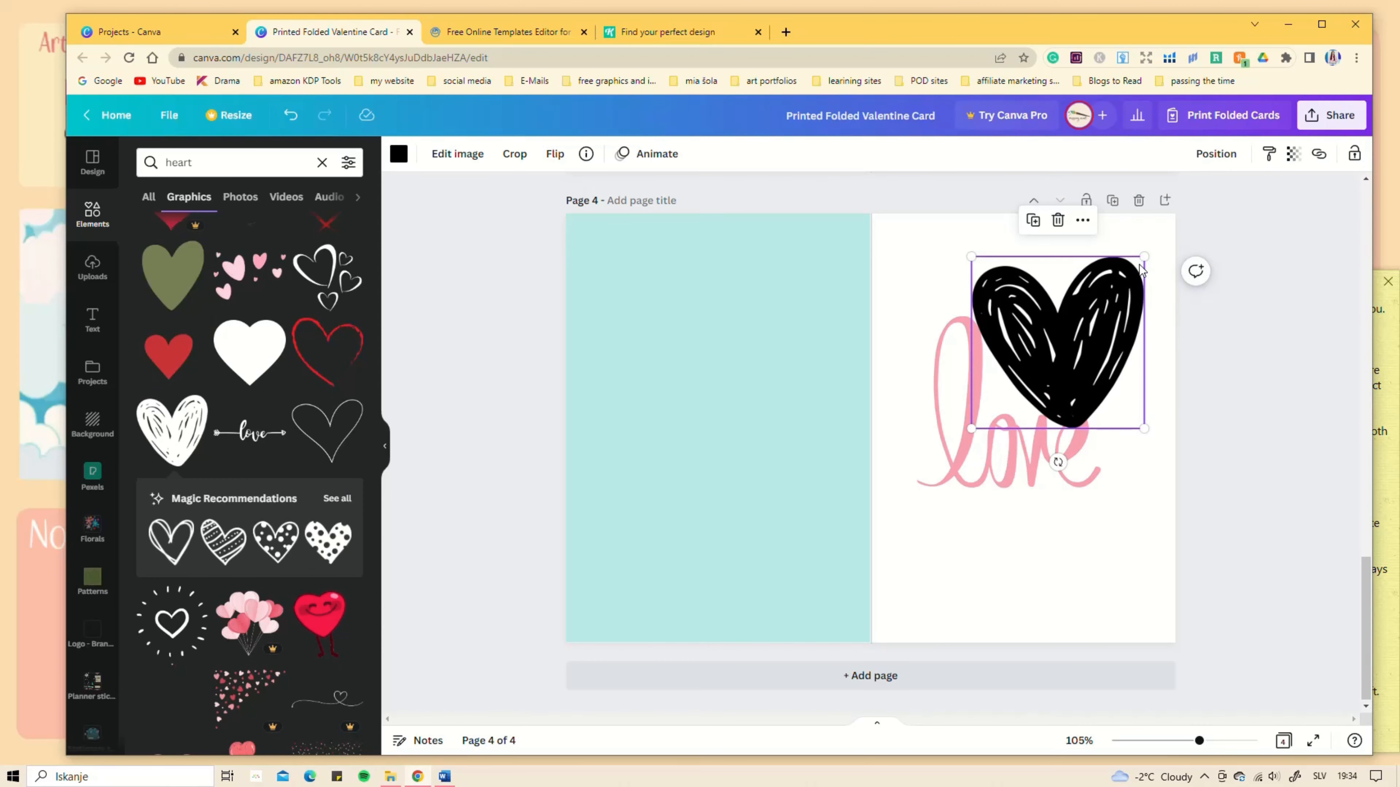
{"action": "left_click_drag", "start_coordinate": [1144, 257], "coordinate": [1078, 321]}
{"action": "left_click_drag", "start_coordinate": [1033, 370], "coordinate": [1077, 309]}
{"action": "left_click_drag", "start_coordinate": [1067, 402], "coordinate": [1025, 390]}
{"action": "left_click_drag", "start_coordinate": [1063, 325], "coordinate": [1073, 332]}
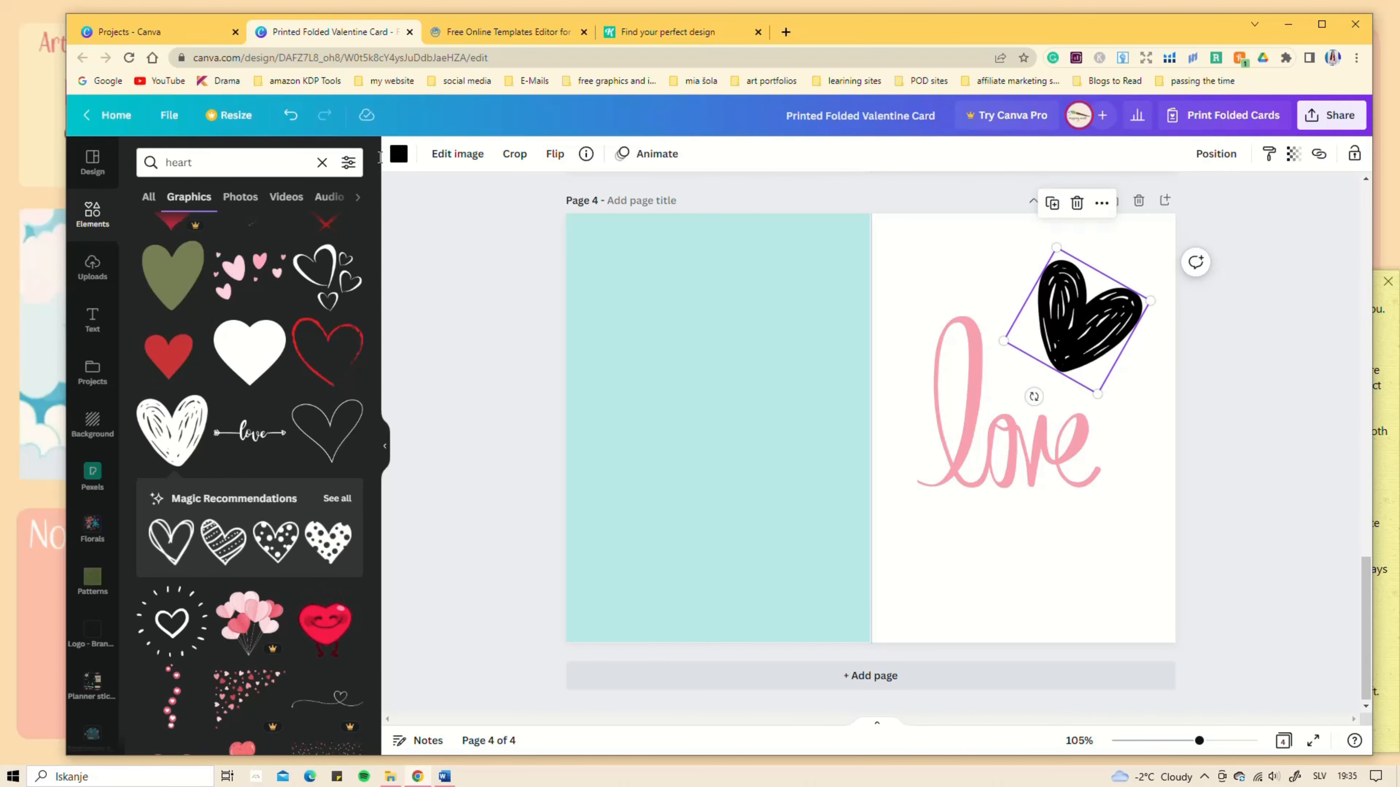
Step: Recolour the heart in the lettering's pink and shift the love lettering slightly down and to the right
{"action": "left_click", "coordinate": [398, 154]}
{"action": "left_click", "coordinate": [347, 304]}
{"action": "left_click_drag", "start_coordinate": [1042, 455], "coordinate": [1051, 476]}
{"action": "left_click", "coordinate": [1072, 574]}
Step: Search graphics for "envelope" and place the open envelope with the red heart, reduced in size, in the middle of the teal half
{"action": "left_click", "coordinate": [203, 163]}
{"action": "key", "text": "BackSpace"}
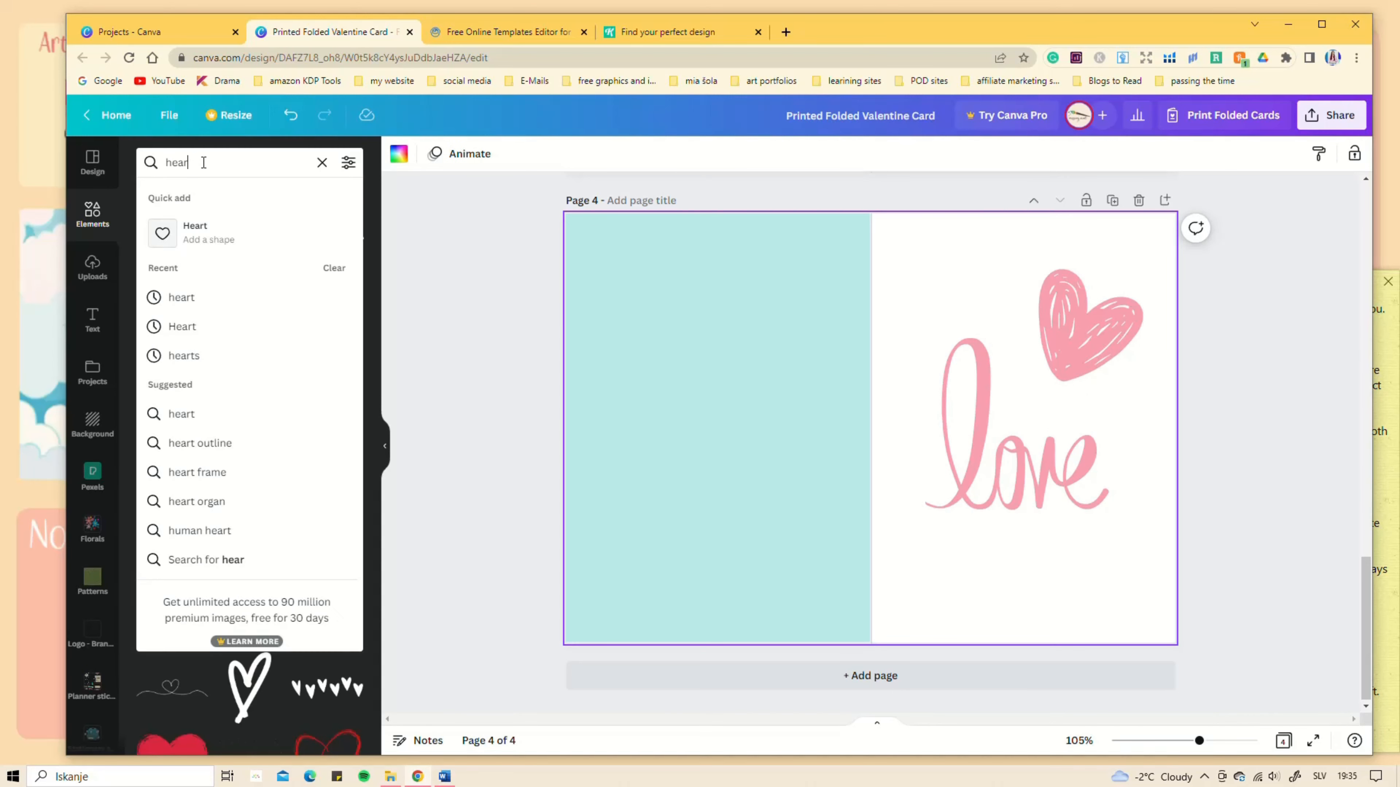
{"action": "key", "text": "BackSpace"}
{"action": "key", "text": "BackSpace"}
{"action": "key", "text": "BackSpace"}
{"action": "key", "text": "BackSpace"}
{"action": "type", "text": "envelope"}
{"action": "key", "text": "Return"}
{"action": "scroll", "coordinate": [220, 496], "scroll_direction": "down", "scroll_amount": 2}
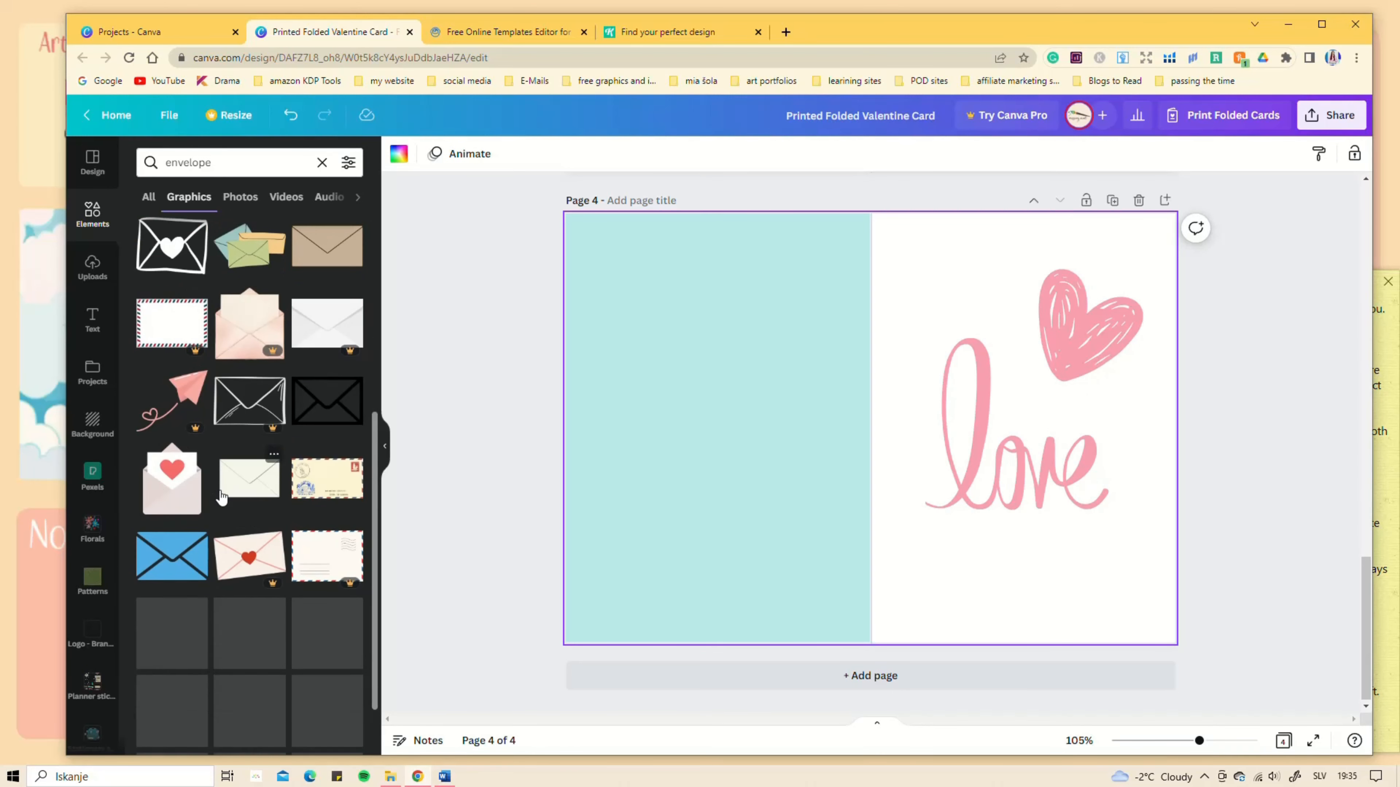
{"action": "left_click", "coordinate": [193, 516]}
{"action": "left_click_drag", "start_coordinate": [915, 359], "coordinate": [731, 423]}
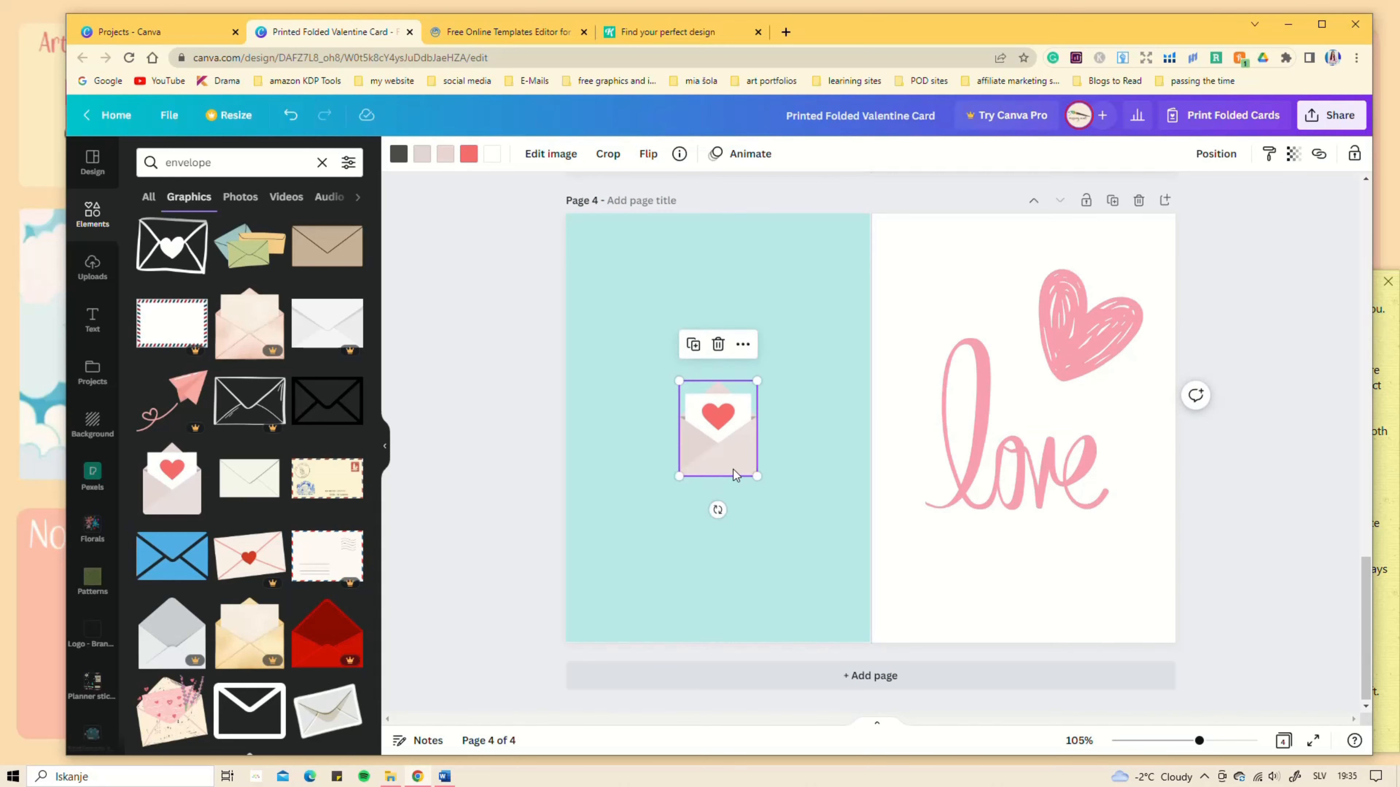
{"action": "left_click_drag", "start_coordinate": [735, 476], "coordinate": [730, 449]}
Step: Add a subheading reading "Handle with care" centred just below the envelope
{"action": "left_click", "coordinate": [92, 319]}
{"action": "left_click_drag", "start_coordinate": [201, 317], "coordinate": [859, 466]}
{"action": "type", "text": "Handle with care"}
{"action": "left_click_drag", "start_coordinate": [752, 513], "coordinate": [731, 513]}
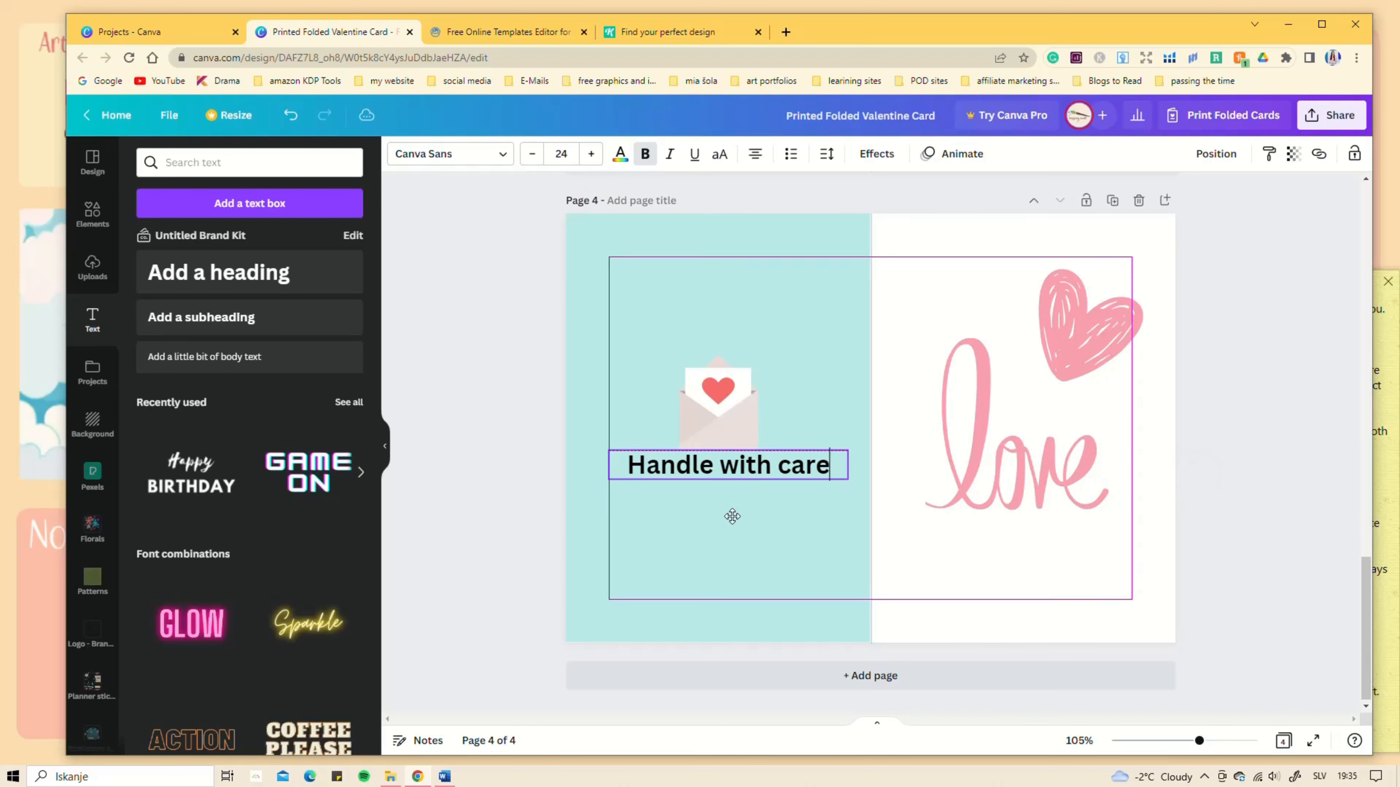
Step: Set the caption's font to Daydream, colour it white and move it slightly farther below the envelope
{"action": "left_click", "coordinate": [482, 153]}
{"action": "left_click", "coordinate": [219, 227]}
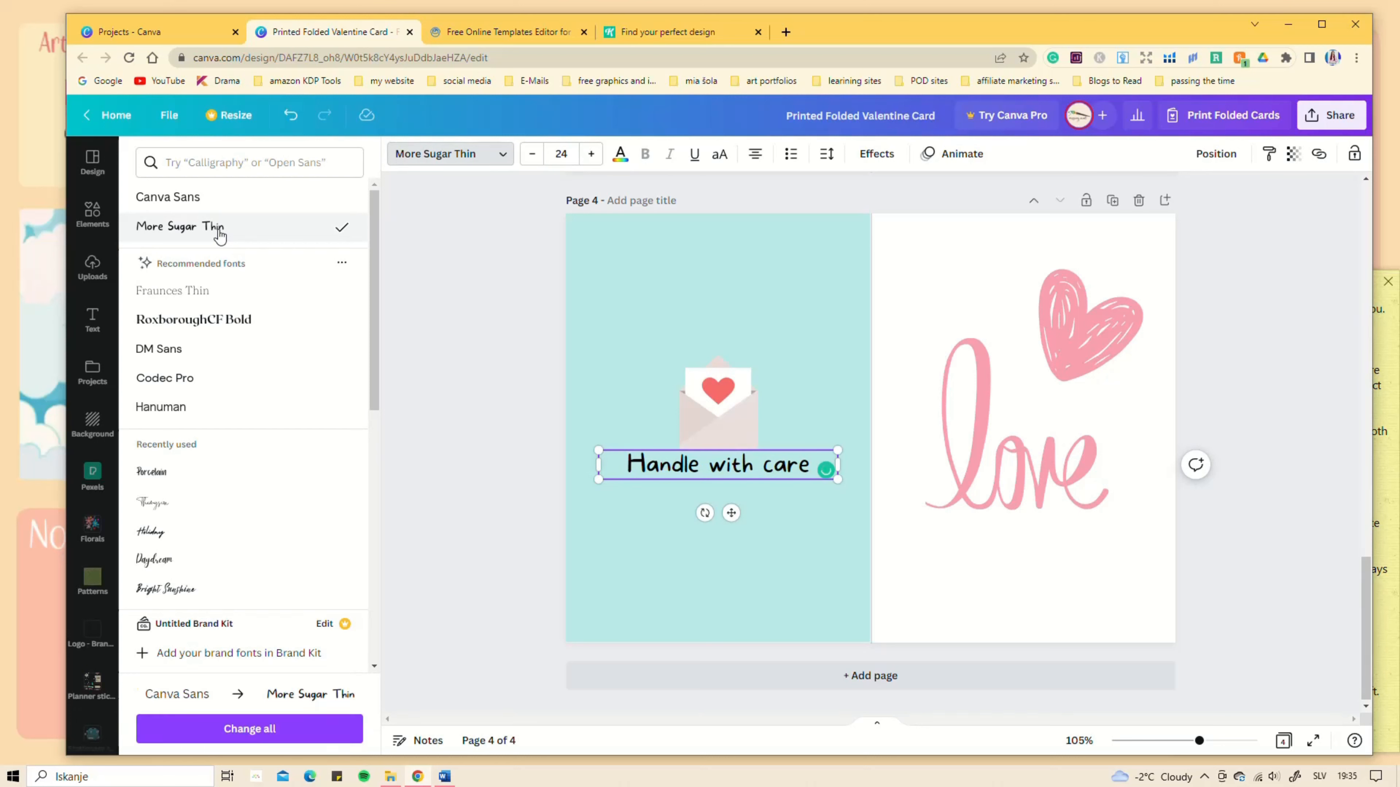
{"action": "left_click", "coordinate": [160, 568]}
{"action": "left_click", "coordinate": [620, 155]}
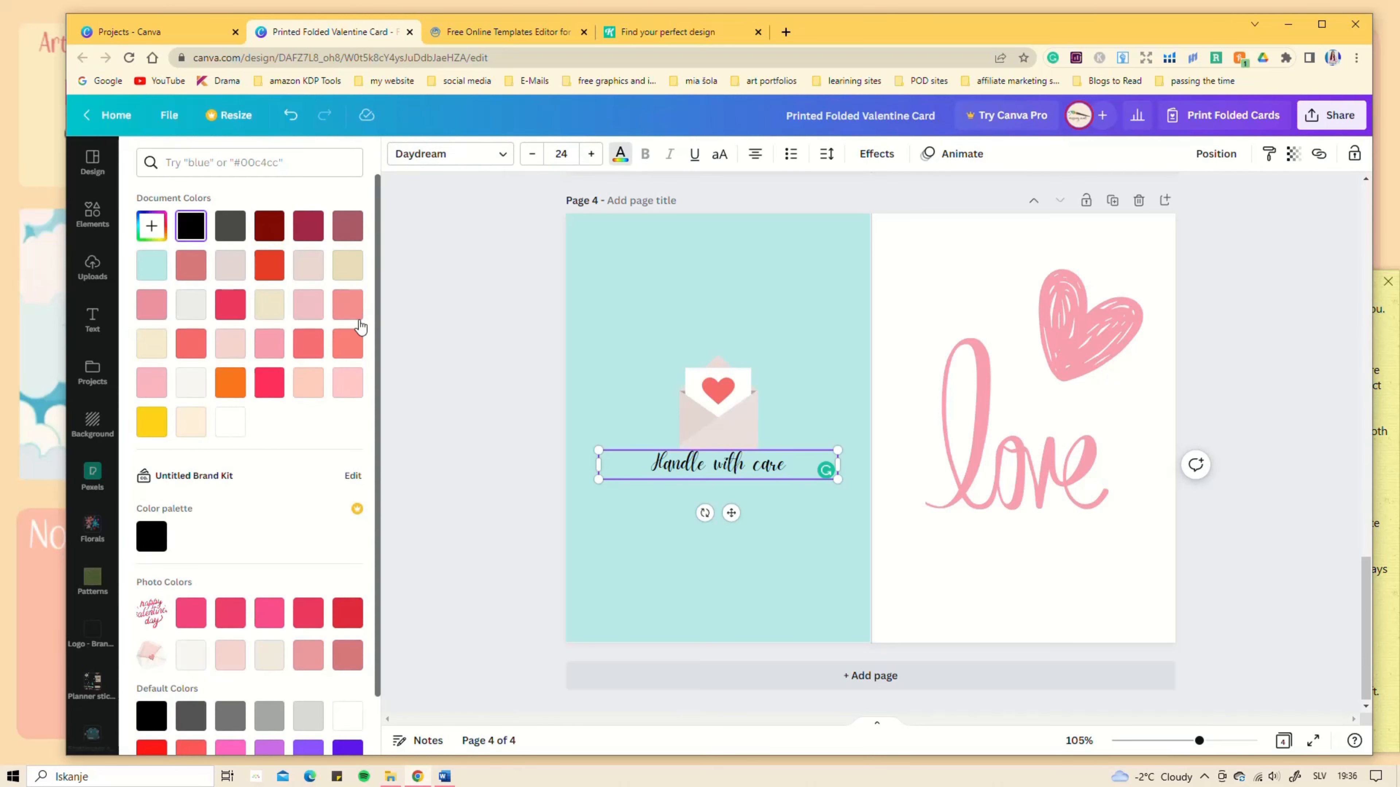
{"action": "left_click_drag", "start_coordinate": [731, 512], "coordinate": [730, 524]}
{"action": "left_click", "coordinate": [981, 528]}
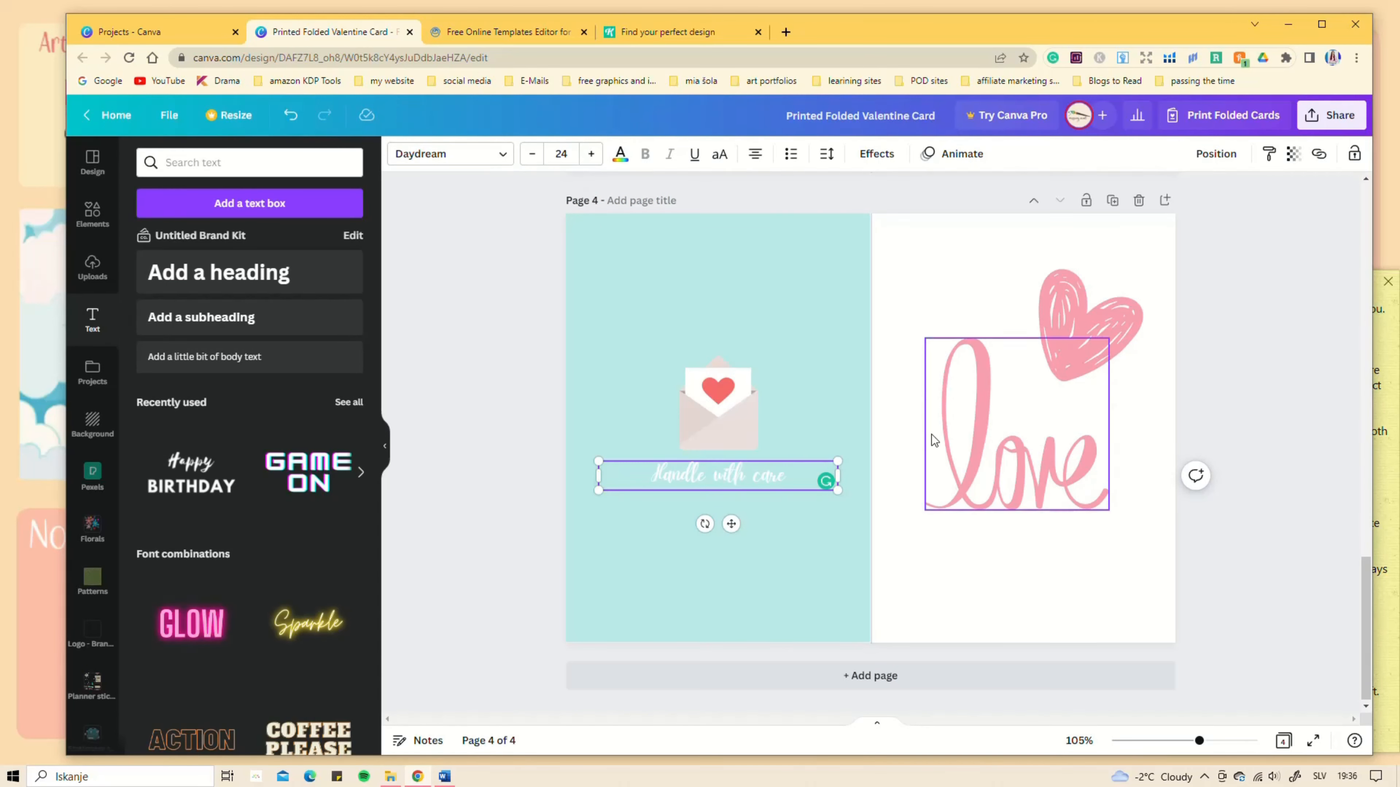
{"action": "left_click", "coordinate": [867, 437]}
{"action": "left_click_drag", "start_coordinate": [868, 437], "coordinate": [868, 432]}
{"action": "left_click", "coordinate": [941, 578]}
{"action": "scroll", "coordinate": [1000, 416], "scroll_direction": "up", "scroll_amount": 2}
{"action": "scroll", "coordinate": [1047, 331], "scroll_direction": "down", "scroll_amount": 2}
Step: Duplicate page 4 and clear the envelope, caption, love lettering and heart from the copy, keeping the teal half
{"action": "left_click", "coordinate": [1112, 200]}
{"action": "left_click", "coordinate": [726, 474]}
{"action": "key", "text": "Delete"}
{"action": "left_click", "coordinate": [992, 441]}
{"action": "key", "text": "Delete"}
{"action": "left_click", "coordinate": [1071, 360]}
{"action": "key", "text": "Delete"}
Step: Add a subheading on page 5's white half with the note's quote "Loved you yesterday, love you still, always have, always will."
{"action": "left_click", "coordinate": [164, 321]}
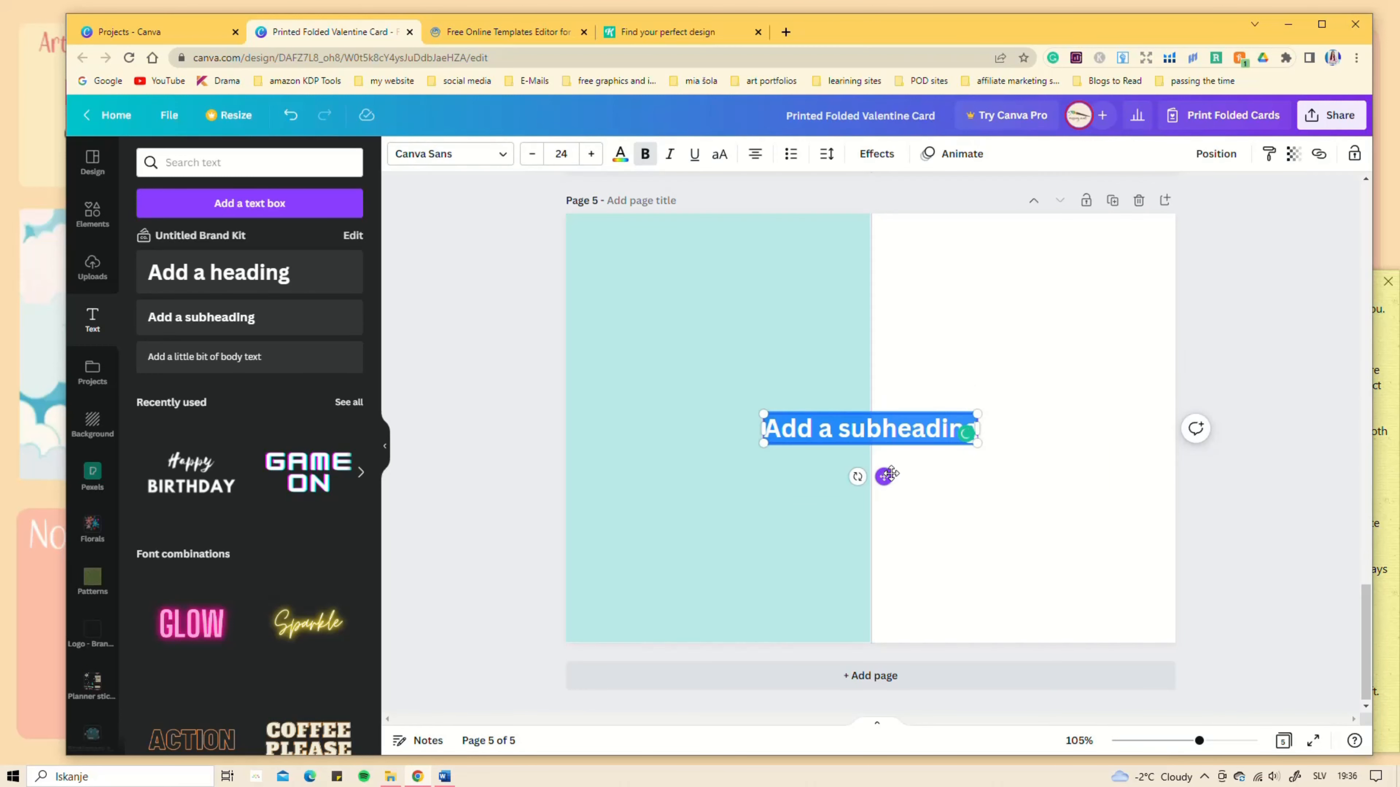
{"action": "left_click_drag", "start_coordinate": [884, 476], "coordinate": [1039, 373]}
{"action": "left_click", "coordinate": [1386, 455]}
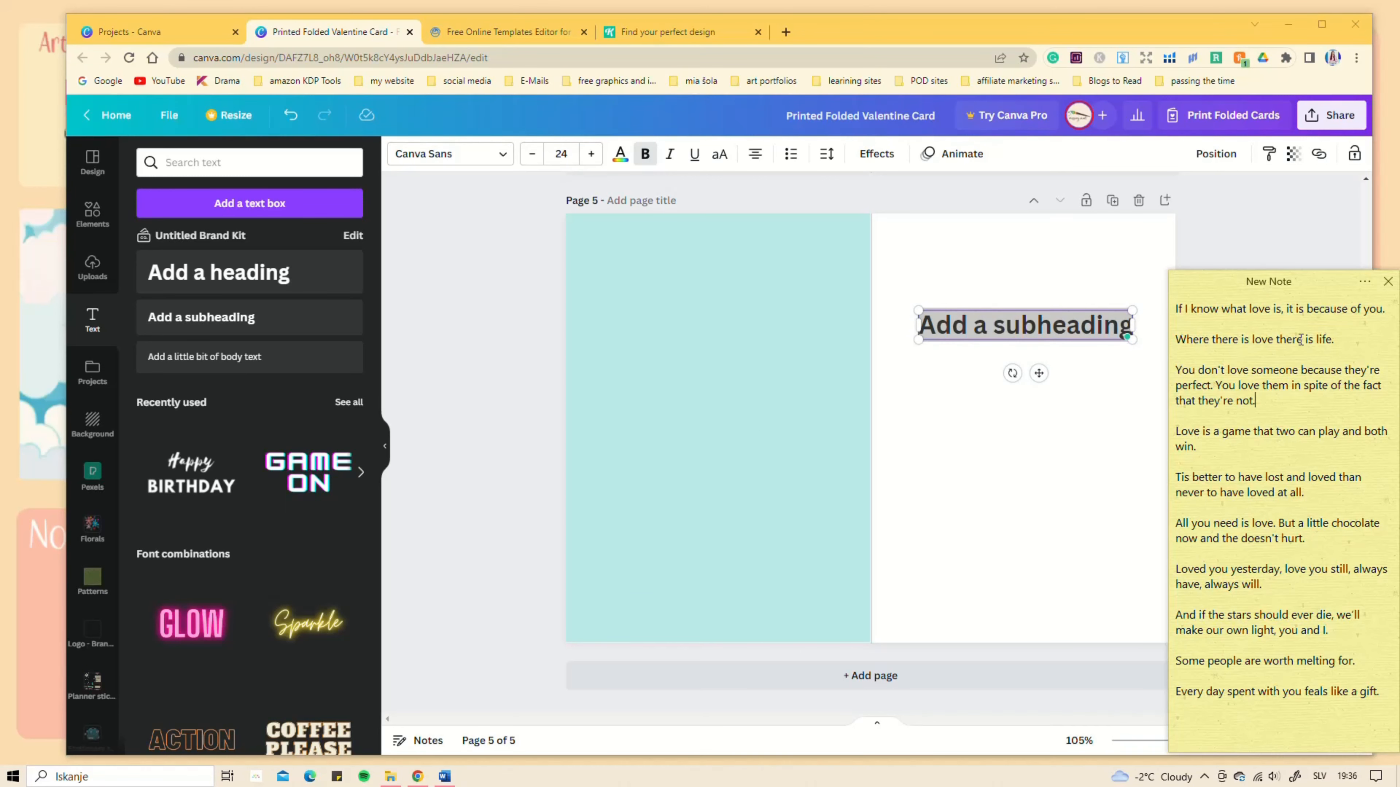
{"action": "left_click", "coordinate": [1042, 301]}
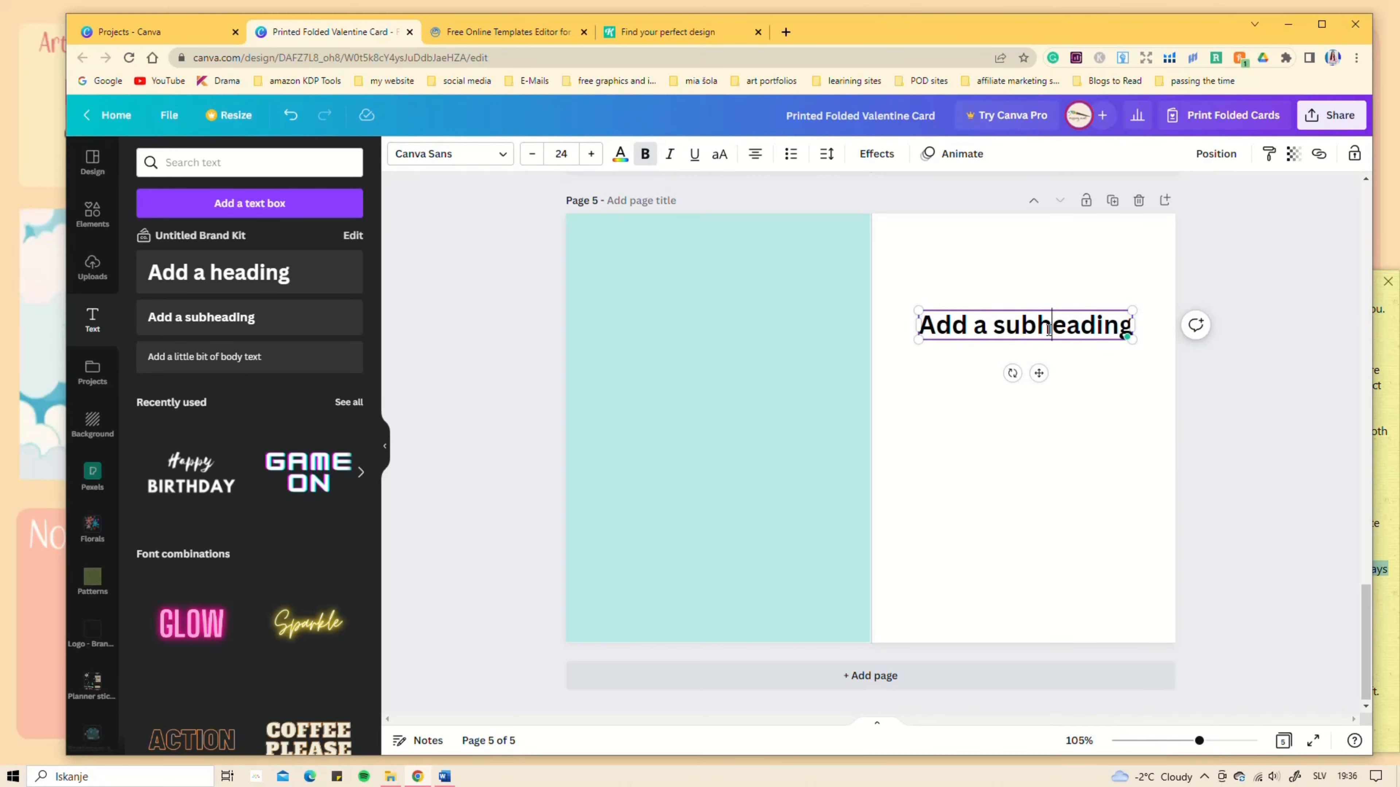
{"action": "double_click", "coordinate": [1047, 325]}
{"action": "key", "text": "ctrl+a"}
{"action": "type", "text": "Loved you yesterday, love you still, always have, always will."}
Step: Narrow the quote's text box, centre it on the white half and set its font to Daydream
{"action": "left_click_drag", "start_coordinate": [1174, 359], "coordinate": [1106, 376]}
{"action": "left_click", "coordinate": [1050, 477]}
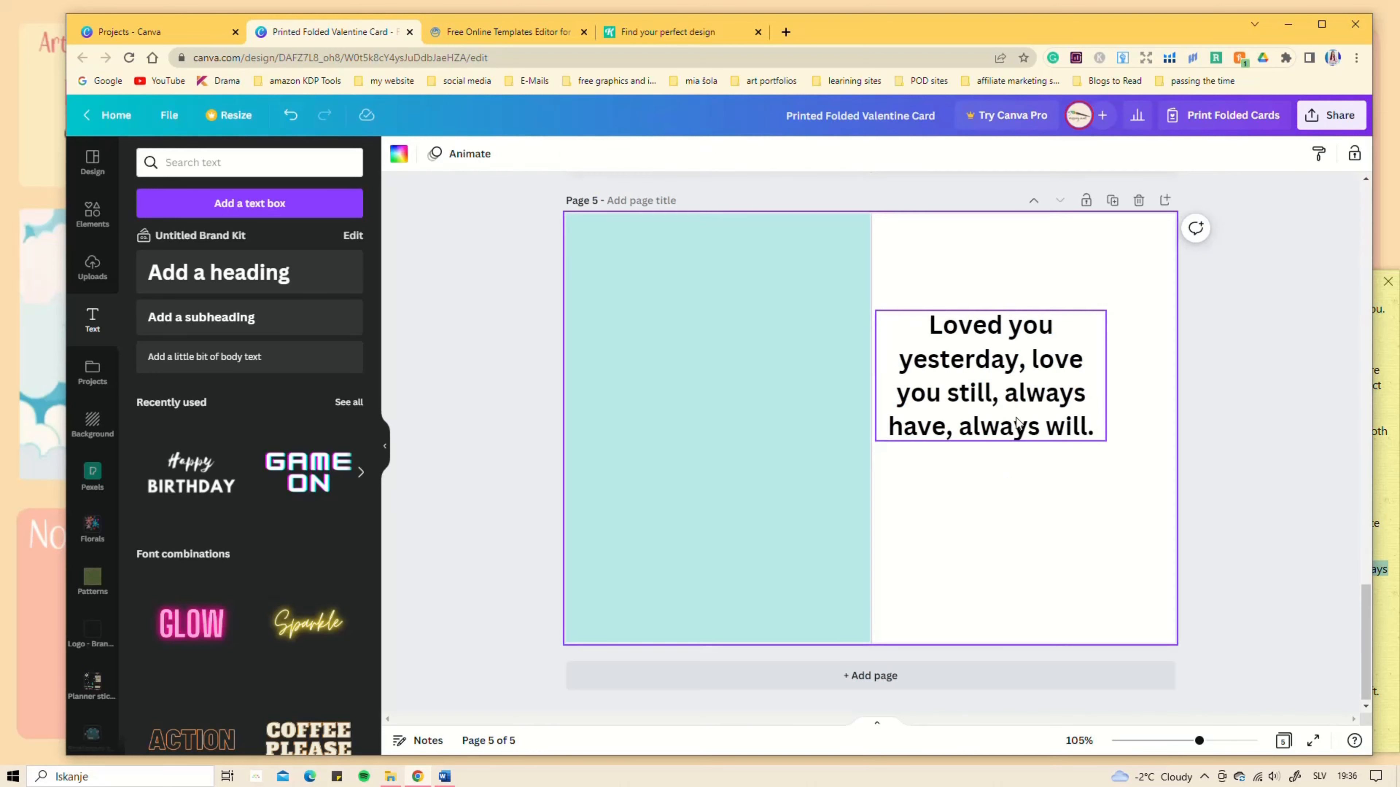
{"action": "left_click_drag", "start_coordinate": [991, 386], "coordinate": [1026, 373]}
{"action": "left_click", "coordinate": [491, 154]}
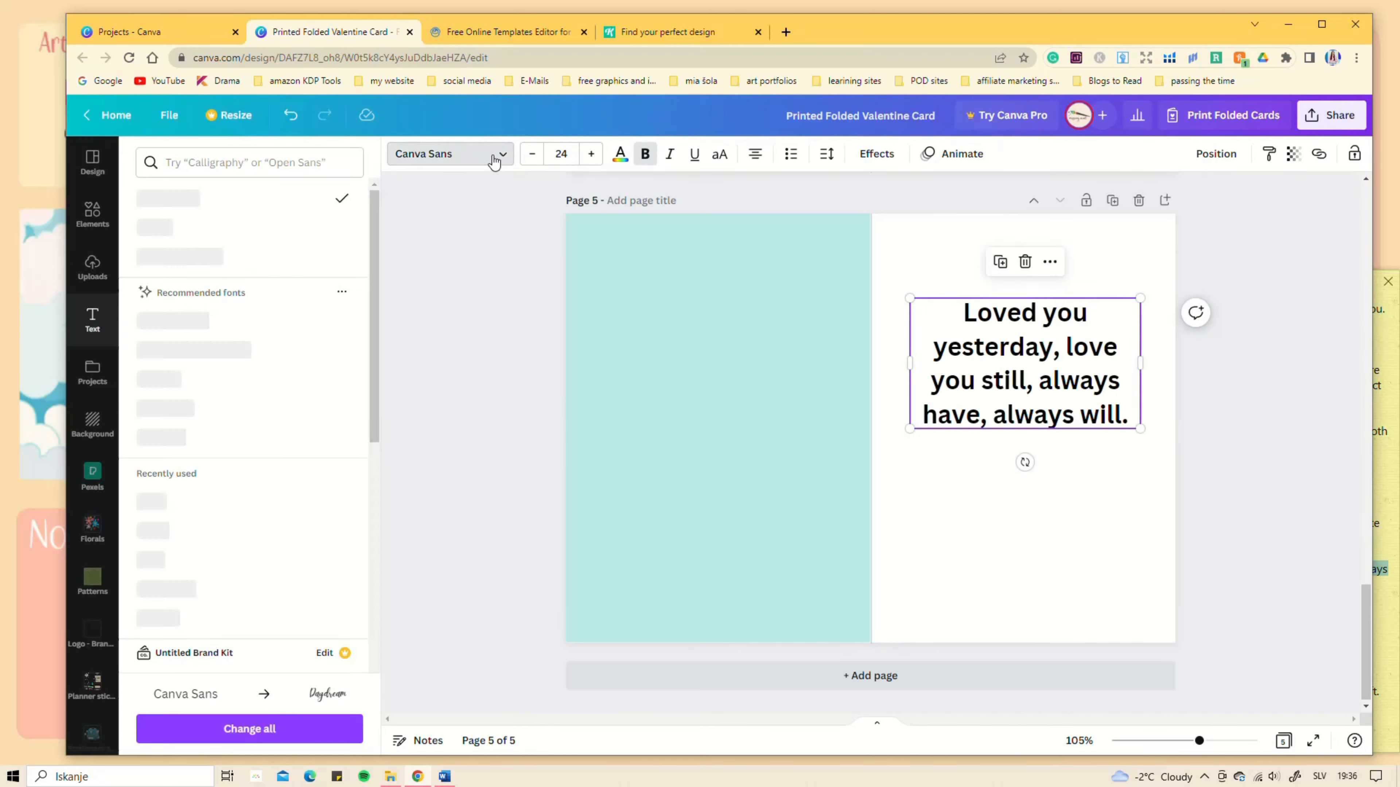
{"action": "left_click", "coordinate": [159, 227]}
Step: Fit the quote on three lines ending in "have, and always will.", enlarge it to size 30,5 and place it just above the page's middle
{"action": "left_click", "coordinate": [1139, 349]}
{"action": "left_click_drag", "start_coordinate": [1139, 349], "coordinate": [1103, 362]}
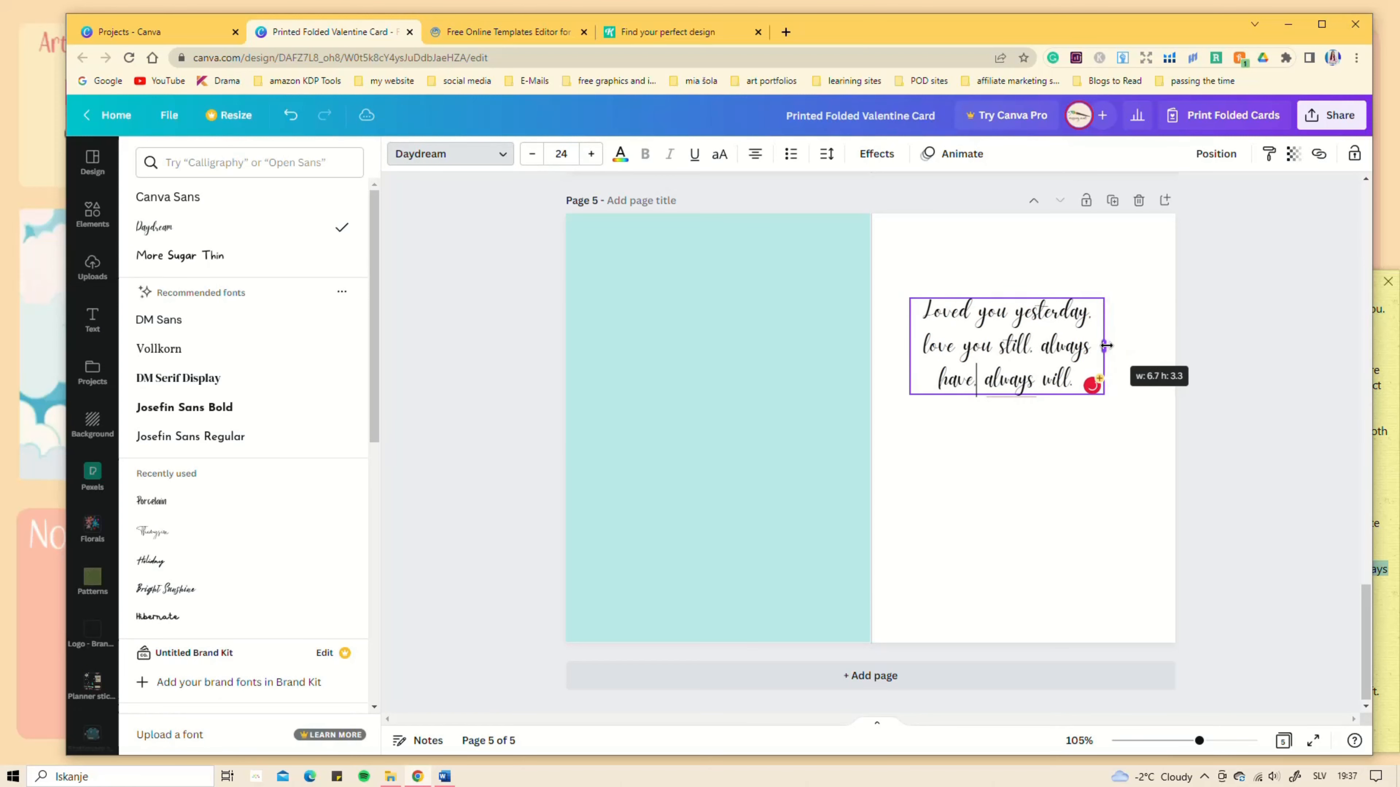
{"action": "left_click", "coordinate": [1026, 429]}
{"action": "left_click_drag", "start_coordinate": [1104, 300], "coordinate": [1150, 290]}
{"action": "left_click_drag", "start_coordinate": [1061, 350], "coordinate": [1059, 365]}
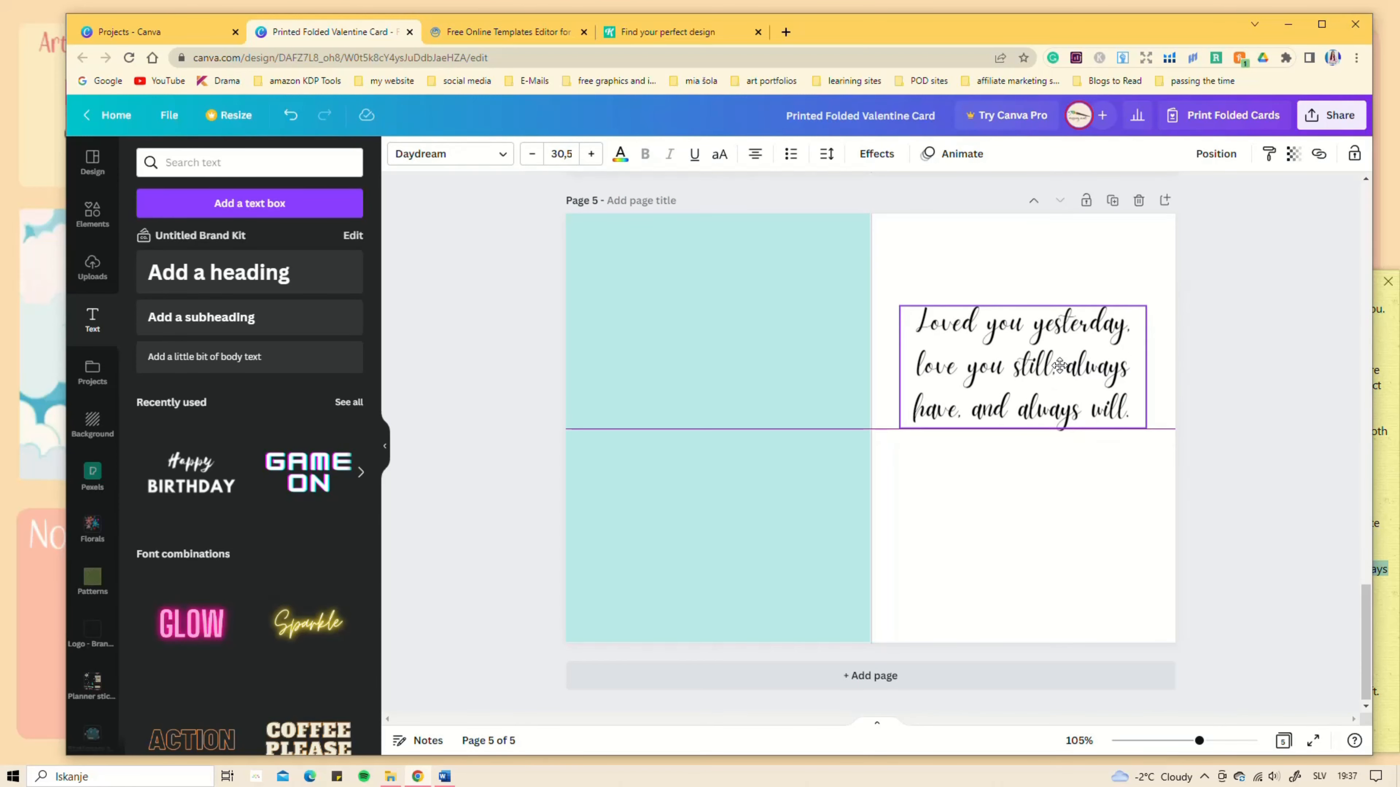
{"action": "left_click", "coordinate": [772, 407]}
Step: Search the graphics for "flowers"
{"action": "left_click", "coordinate": [92, 215]}
{"action": "left_click", "coordinate": [161, 165]}
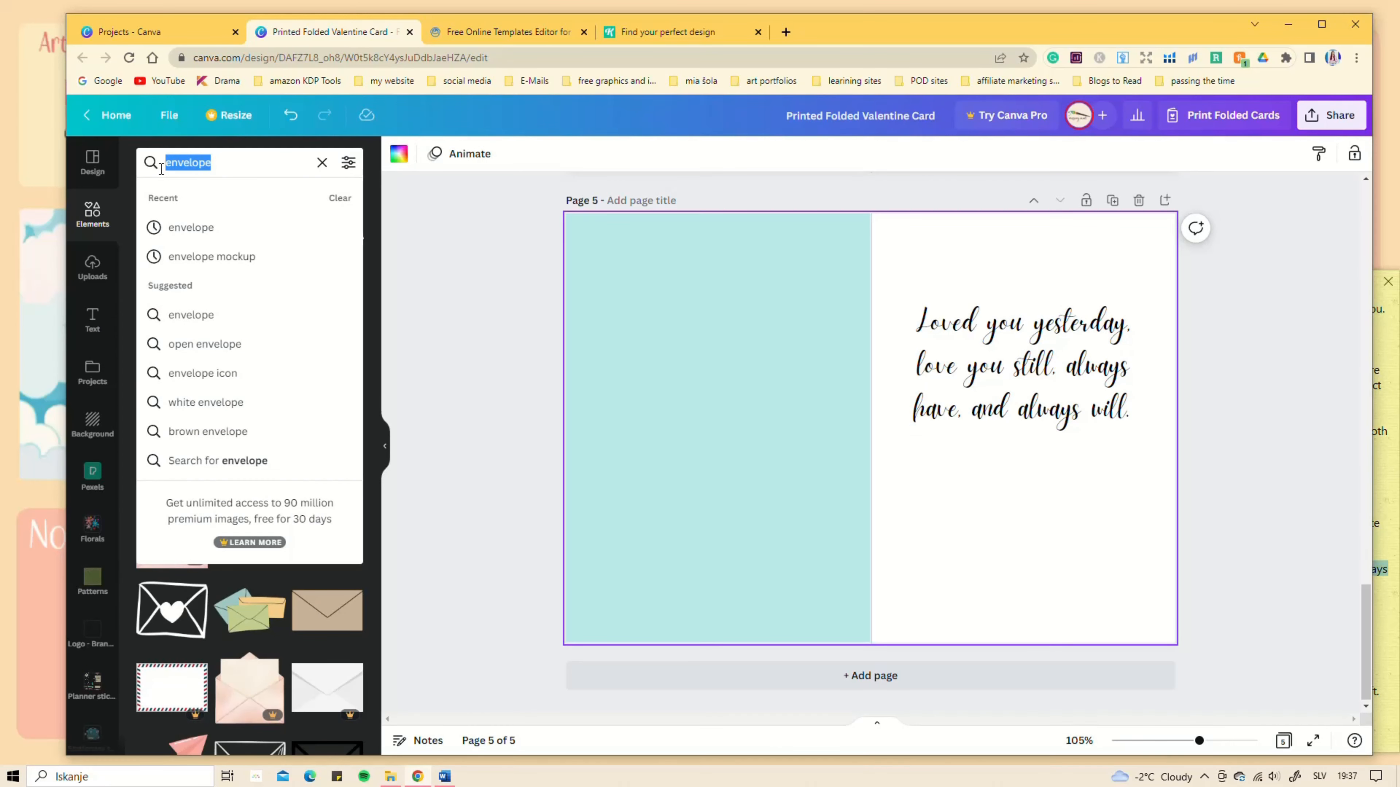
{"action": "type", "text": "flowers"}
{"action": "key", "text": "Return"}
Step: Search the graphics for "roses" and look through the results
{"action": "left_click", "coordinate": [161, 166]}
{"action": "type", "text": "roses"}
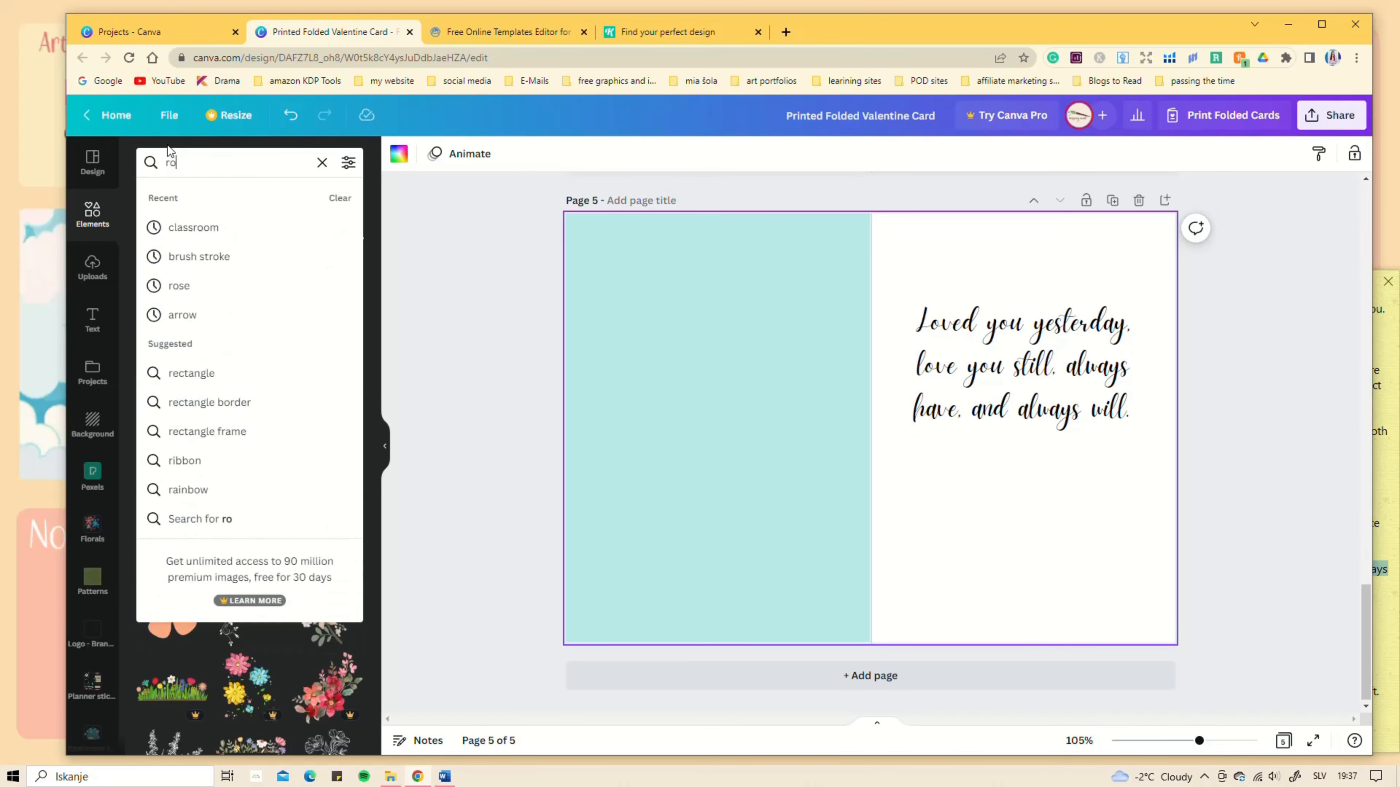
{"action": "key", "text": "Return"}
{"action": "scroll", "coordinate": [282, 445], "scroll_direction": "down", "scroll_amount": 5}
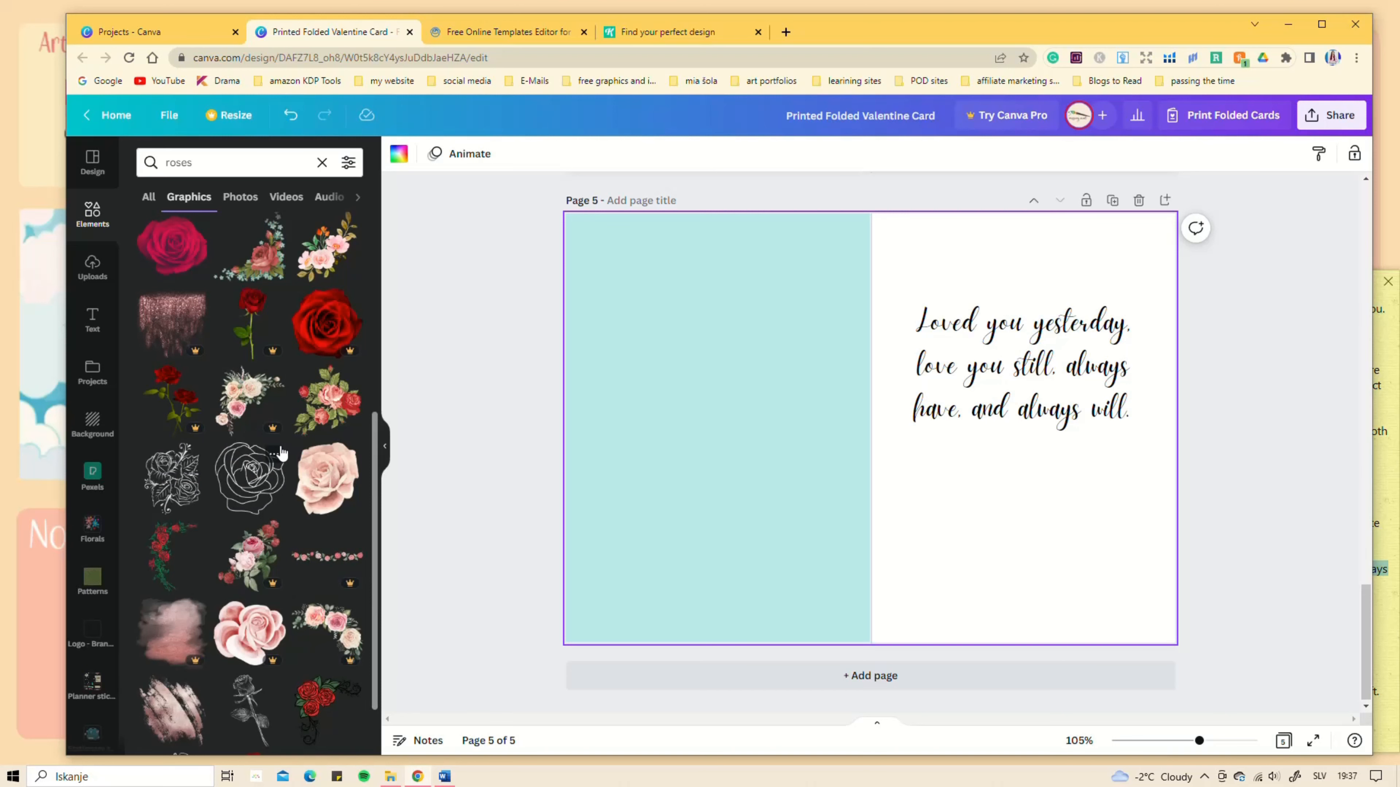
{"action": "scroll", "coordinate": [281, 452], "scroll_direction": "down", "scroll_amount": 10}
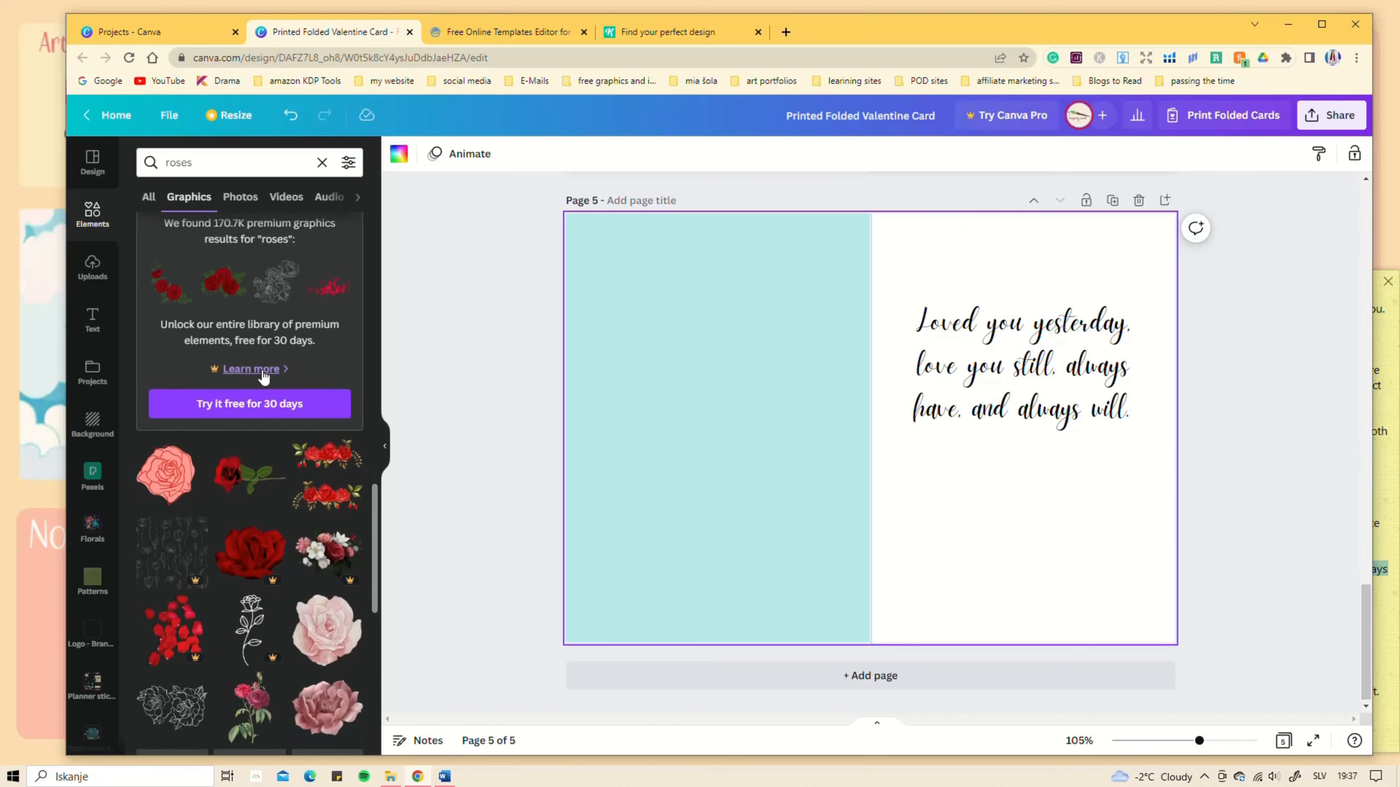
{"action": "scroll", "coordinate": [221, 524], "scroll_direction": "down", "scroll_amount": 5}
{"action": "scroll", "coordinate": [249, 485], "scroll_direction": "up", "scroll_amount": 15}
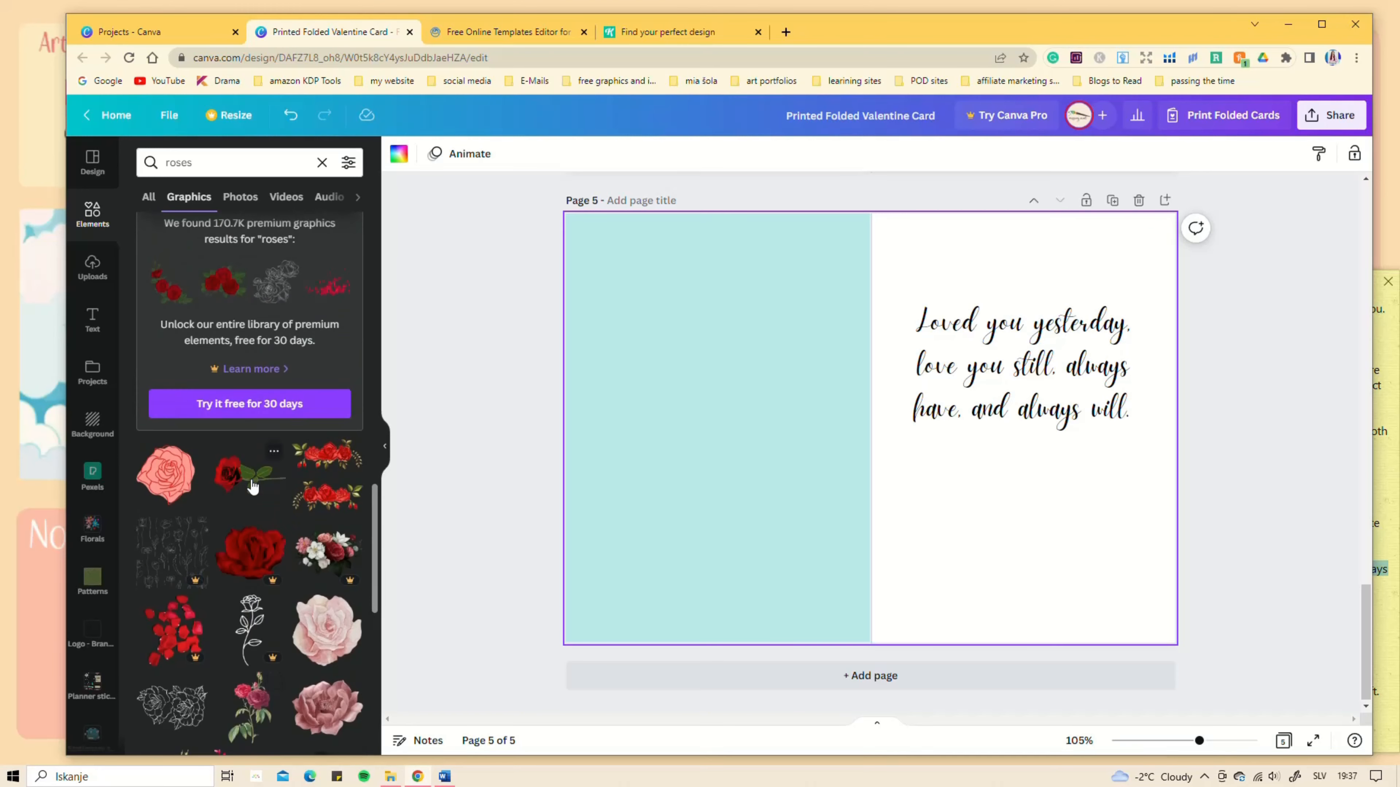
Step: Search the graphics for "illustrated rose"
{"action": "left_click", "coordinate": [166, 163]}
{"action": "key", "text": "ctrl+a"}
{"action": "type", "text": "illustrated rose"}
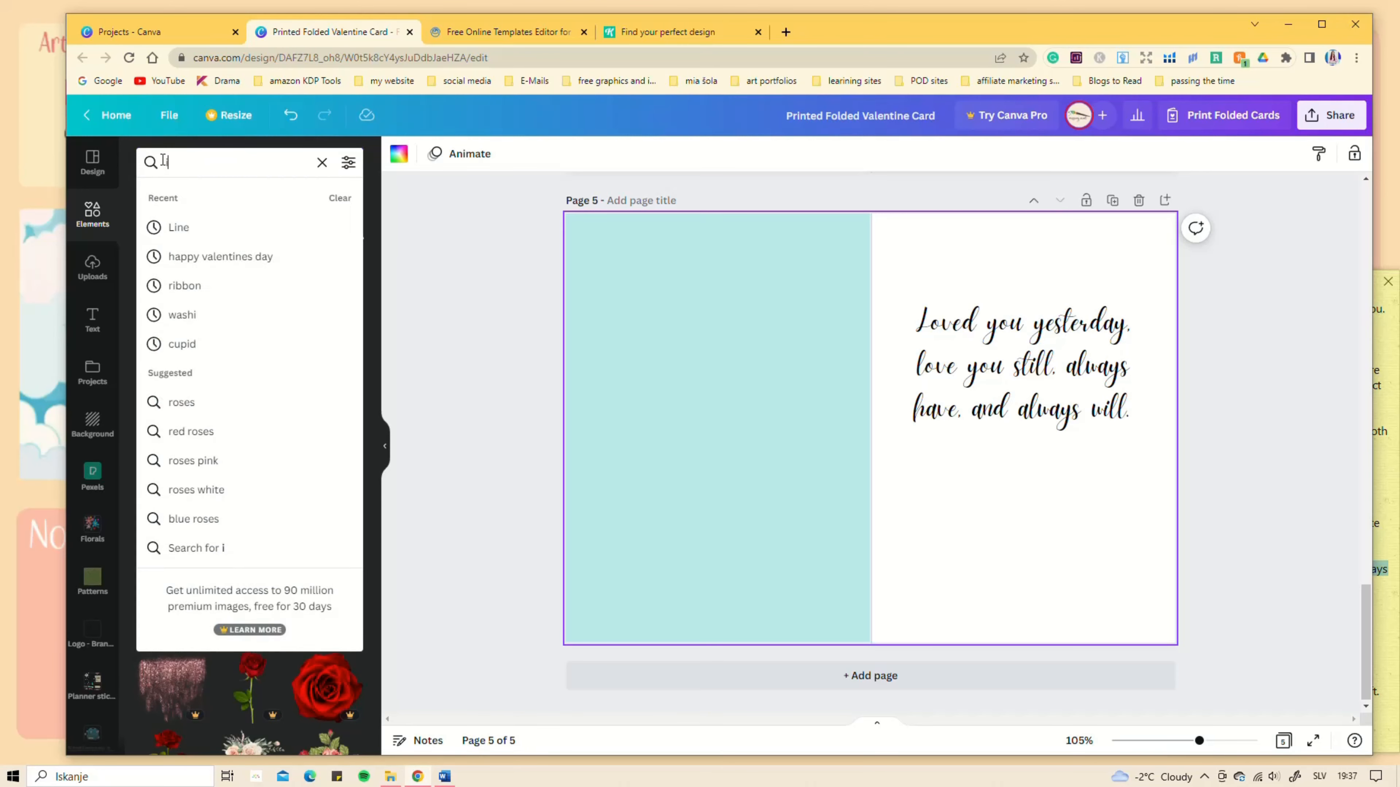
{"action": "key", "text": "Return"}
{"action": "left_click", "coordinate": [241, 304]}
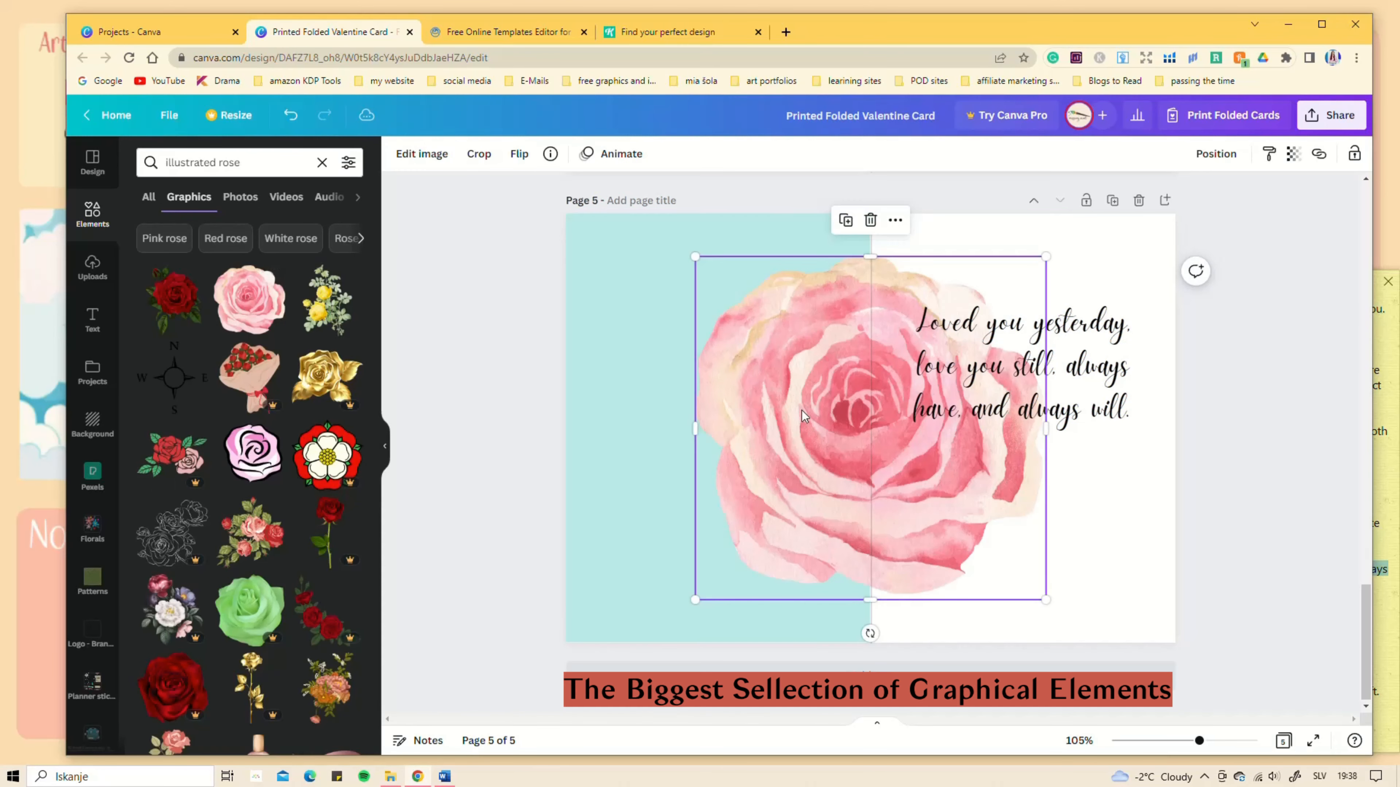
{"action": "left_click_drag", "start_coordinate": [1047, 256], "coordinate": [876, 412]}
{"action": "key", "text": "Delete"}
Step: Add the long-stemmed pink rose with leaves to page 5, shrinking it to a small graphic on the white half
{"action": "scroll", "coordinate": [265, 369], "scroll_direction": "down", "scroll_amount": 4}
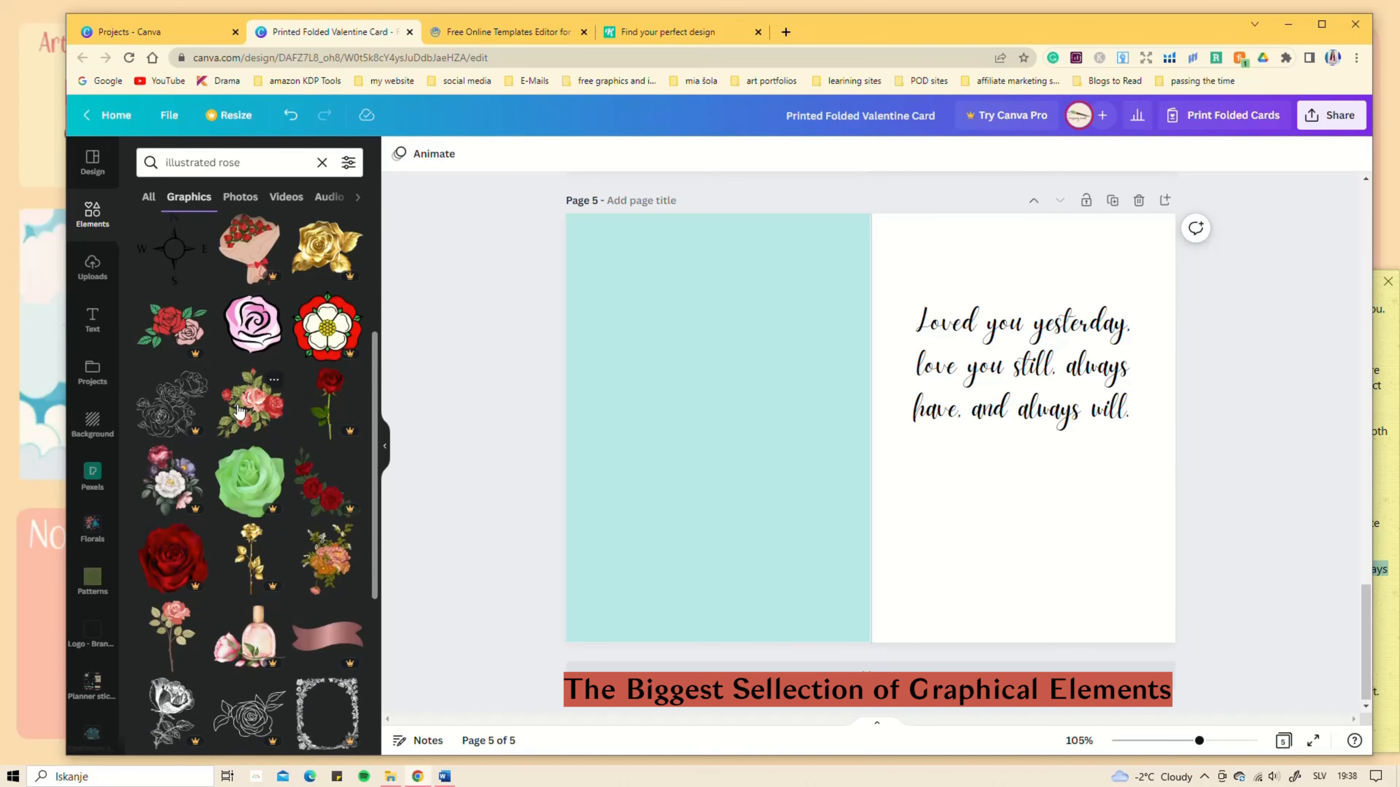
{"action": "scroll", "coordinate": [225, 500], "scroll_direction": "down", "scroll_amount": 4}
{"action": "left_click", "coordinate": [174, 397]}
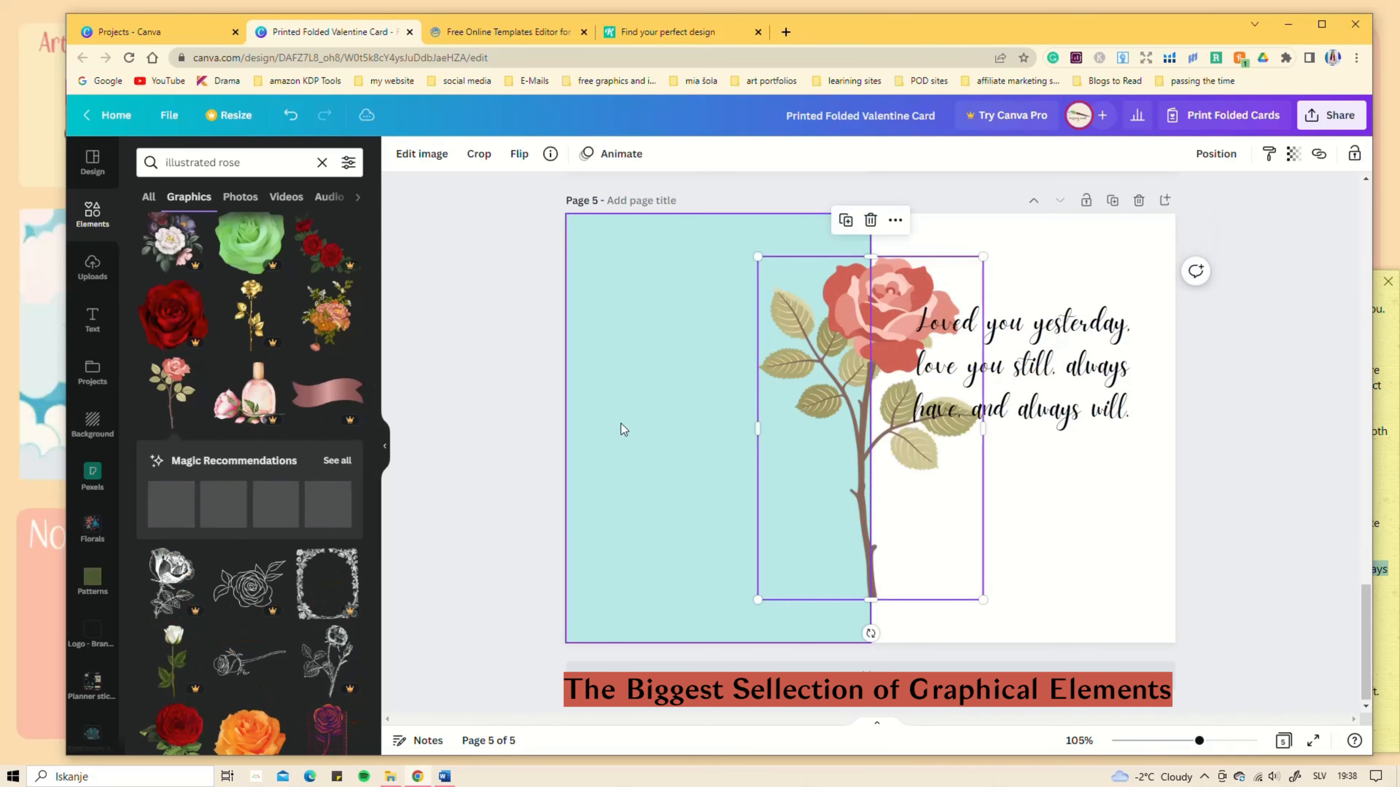
{"action": "left_click_drag", "start_coordinate": [981, 257], "coordinate": [843, 471]}
{"action": "left_click_drag", "start_coordinate": [788, 548], "coordinate": [1010, 527]}
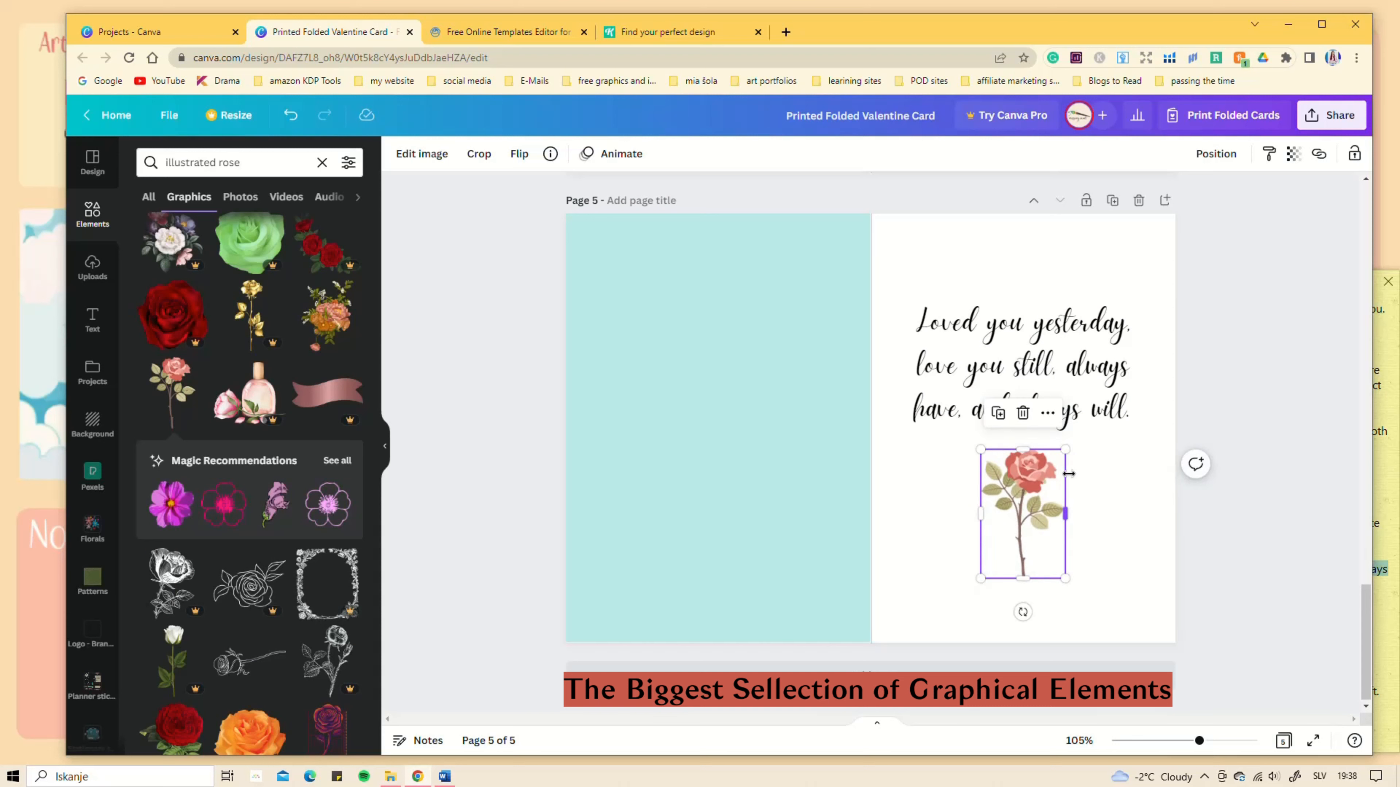
{"action": "left_click_drag", "start_coordinate": [1066, 449], "coordinate": [1047, 479]}
Step: Move the quote lower on the white half and centre the rose above it, rotated so the stem lies nearly horizontal
{"action": "left_click_drag", "start_coordinate": [1015, 524], "coordinate": [933, 295]}
{"action": "left_click_drag", "start_coordinate": [1056, 365], "coordinate": [1065, 417]}
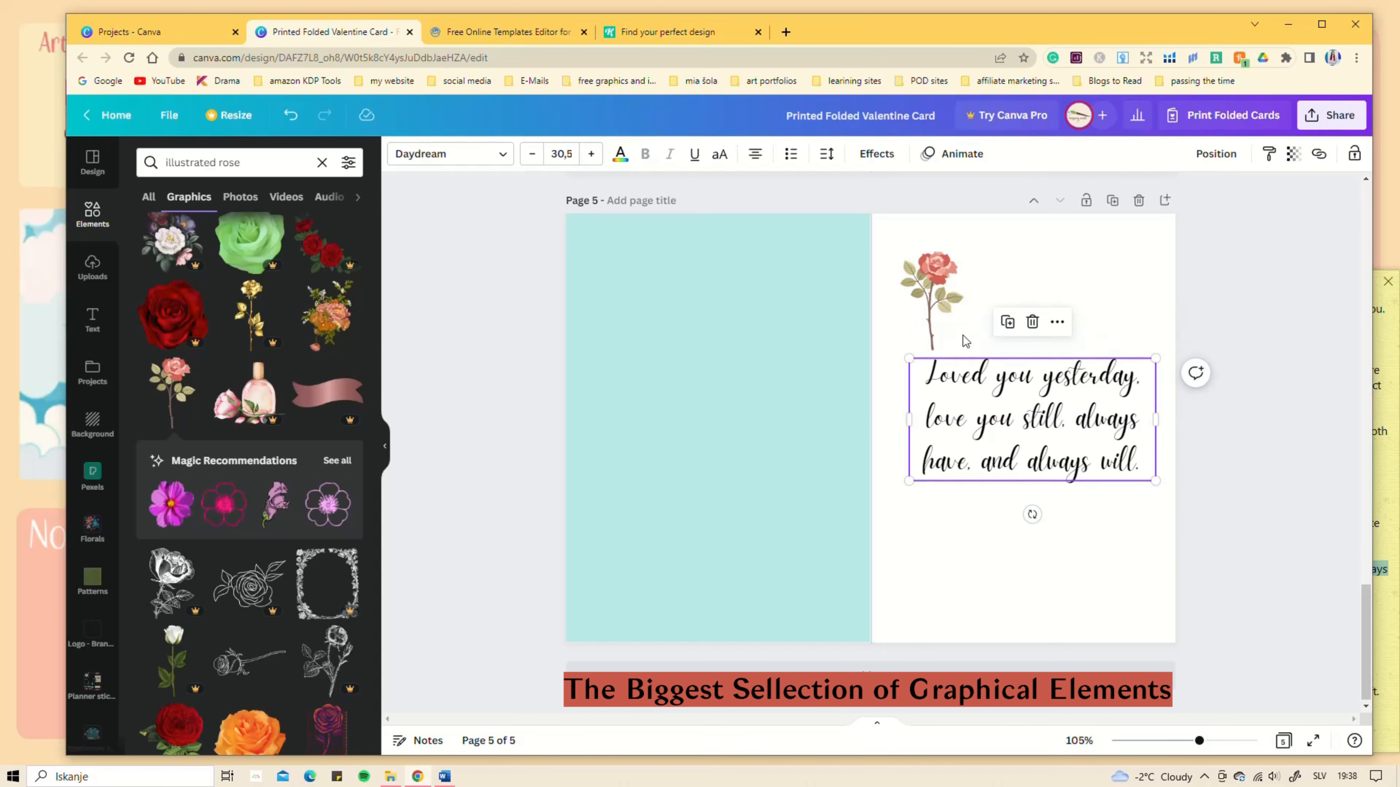
{"action": "left_click", "coordinate": [937, 309]}
{"action": "left_click_drag", "start_coordinate": [932, 371], "coordinate": [853, 325]}
{"action": "left_click_drag", "start_coordinate": [939, 298], "coordinate": [1040, 298]}
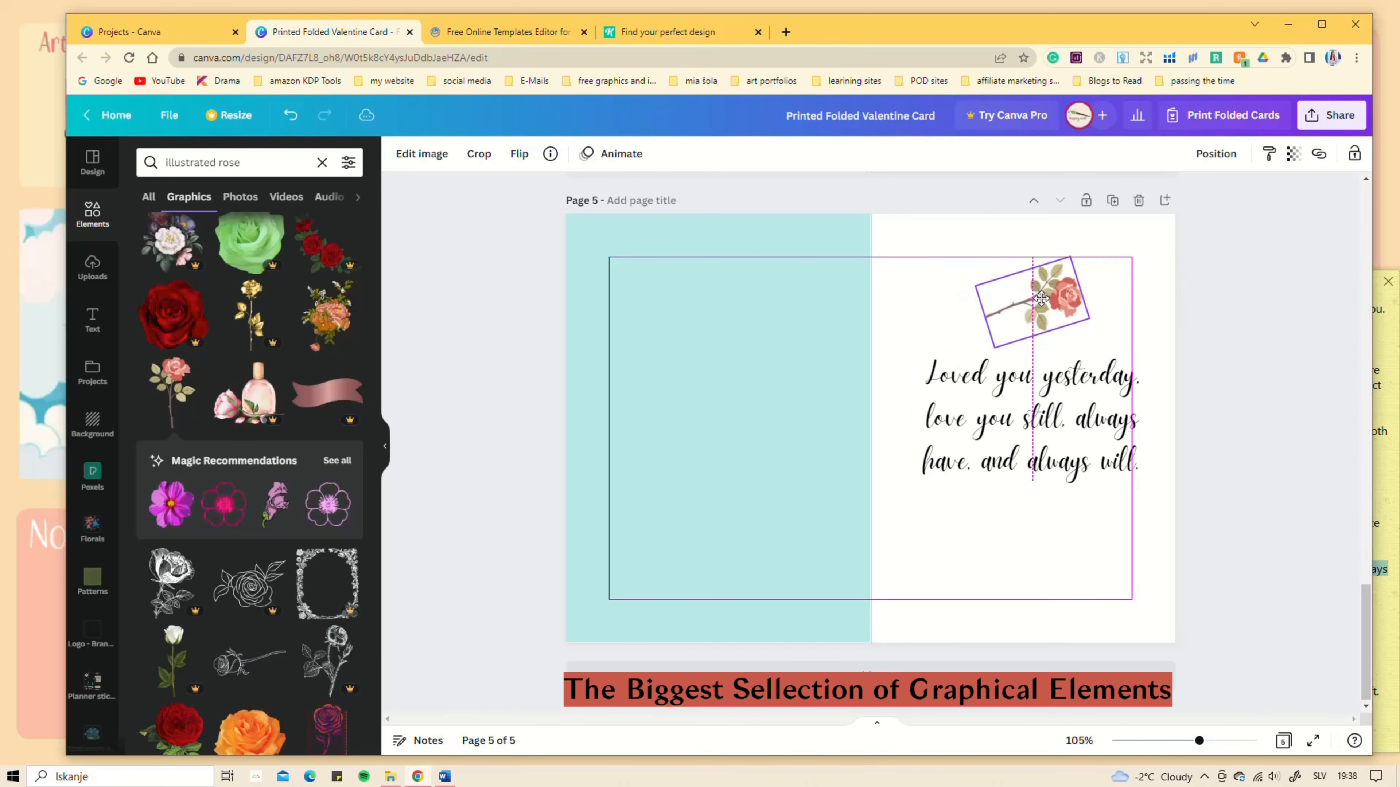
{"action": "left_click", "coordinate": [1025, 463]}
{"action": "left_click", "coordinate": [993, 518]}
Step: Add a subheading to page 5
{"action": "left_click", "coordinate": [93, 319]}
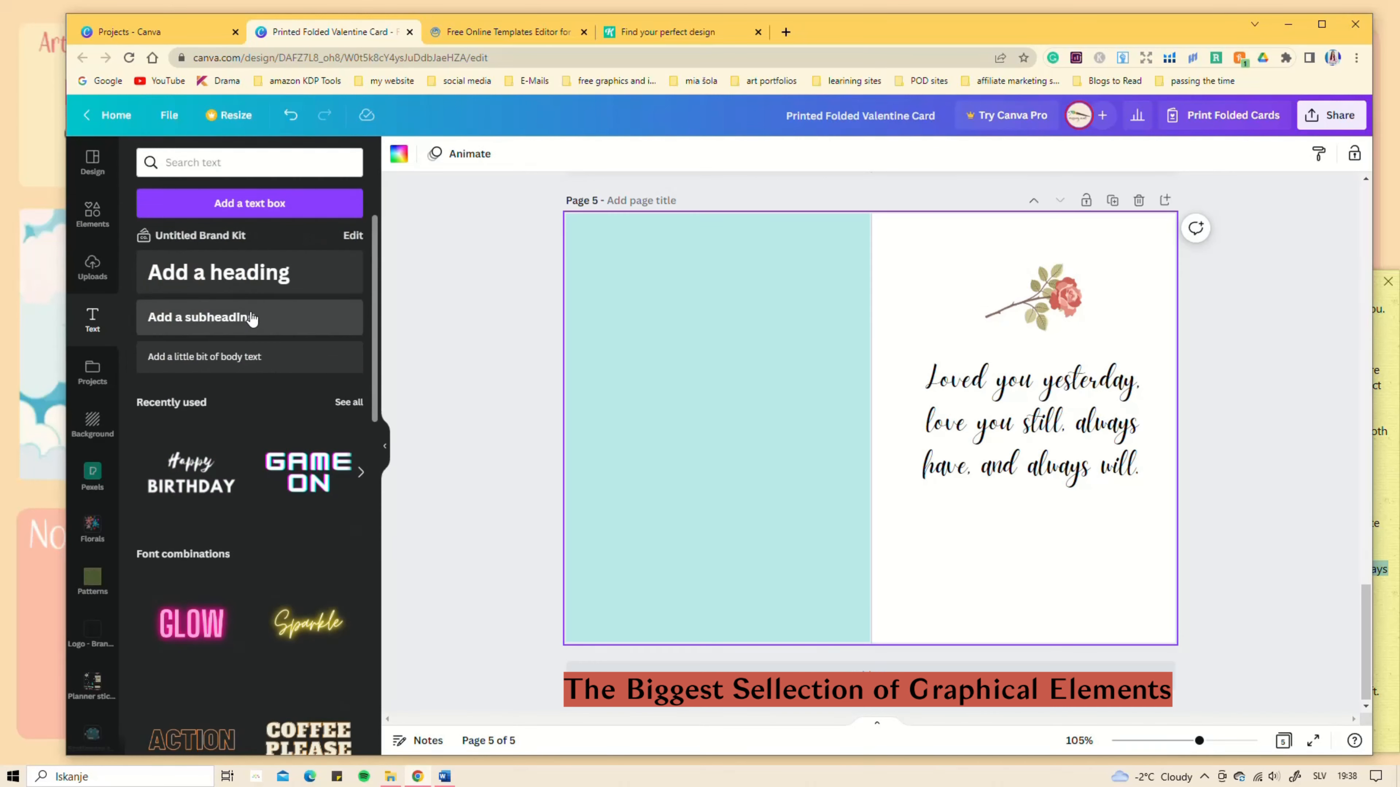
{"action": "left_click", "coordinate": [251, 319]}
{"action": "key", "text": "ctrl+f"}
{"action": "key", "text": "r"}
{"action": "left_click", "coordinate": [1331, 202]}
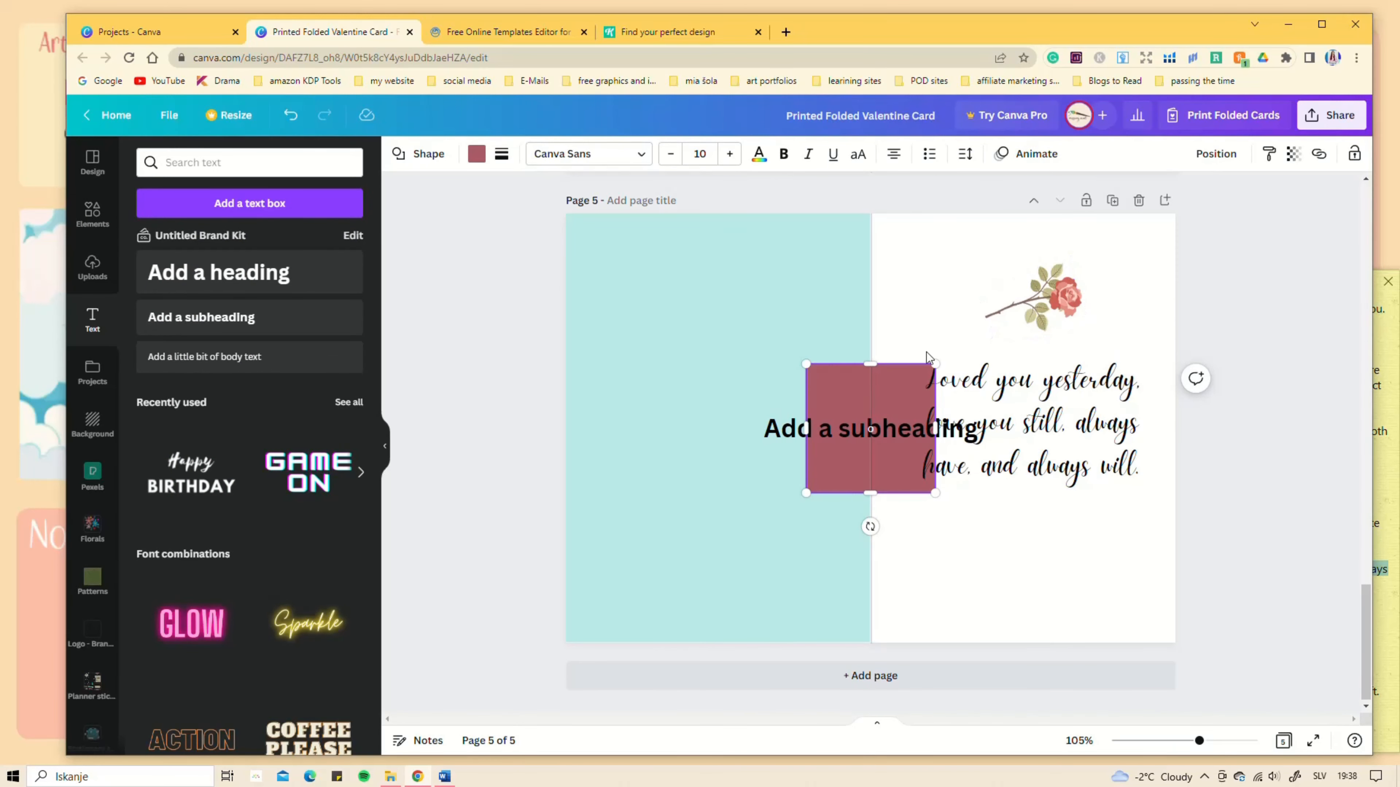
{"action": "key", "text": "Delete"}
Step: Change the new subheading's text to "From:" and place it below the quote on the white half
{"action": "double_click", "coordinate": [868, 433]}
{"action": "type", "text": "From:"}
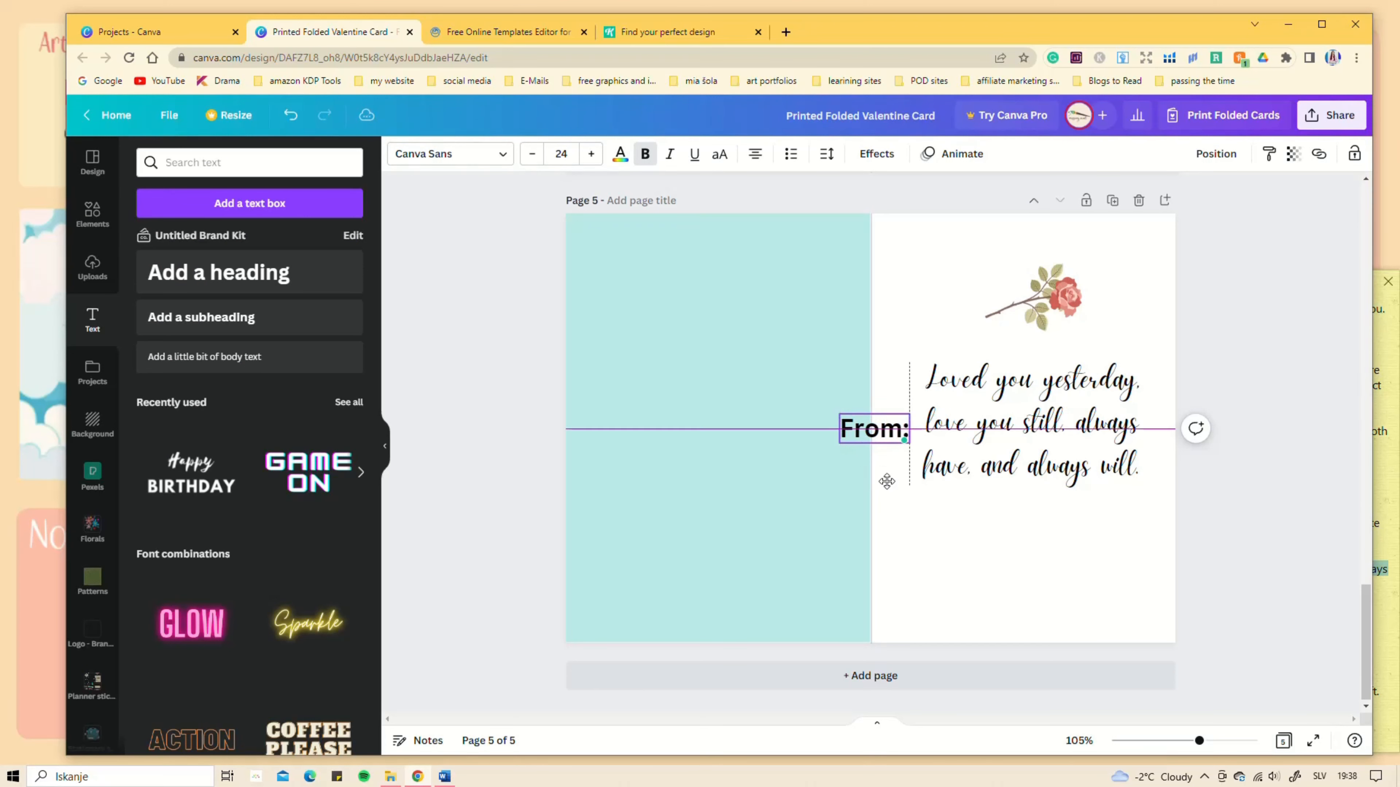
{"action": "left_click_drag", "start_coordinate": [887, 482], "coordinate": [944, 588]}
Step: Set the "From:" text to More Sugar Thin at size 14 and line it up under the quote's left edge
{"action": "left_click", "coordinate": [450, 153]}
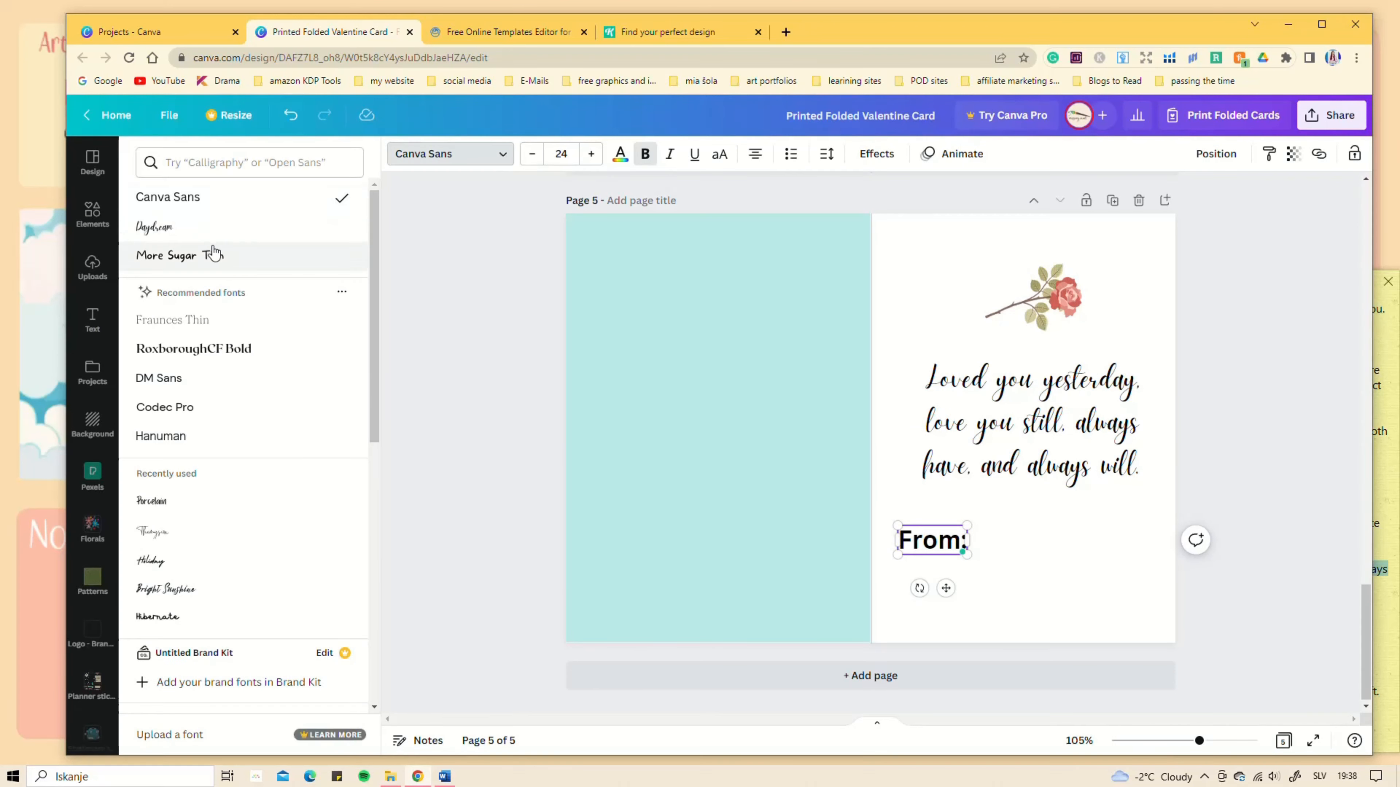
{"action": "left_click", "coordinate": [180, 255]}
{"action": "left_click", "coordinate": [532, 155]}
{"action": "left_click", "coordinate": [532, 155]}
{"action": "left_click", "coordinate": [532, 155]}
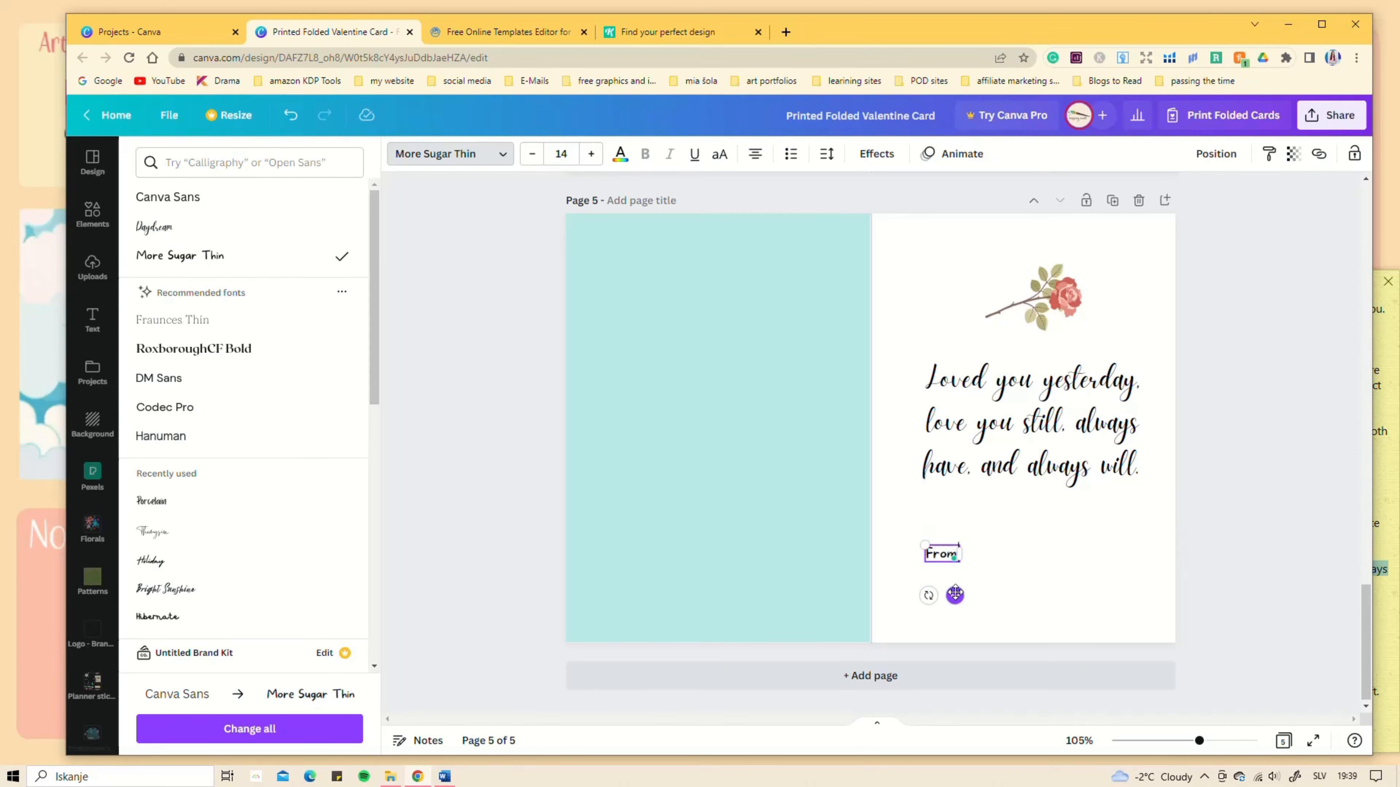
{"action": "left_click", "coordinate": [1195, 338]}
Step: Open the design's download options and set the file type to PDF Print
{"action": "scroll", "coordinate": [1244, 398], "scroll_direction": "up", "scroll_amount": 9}
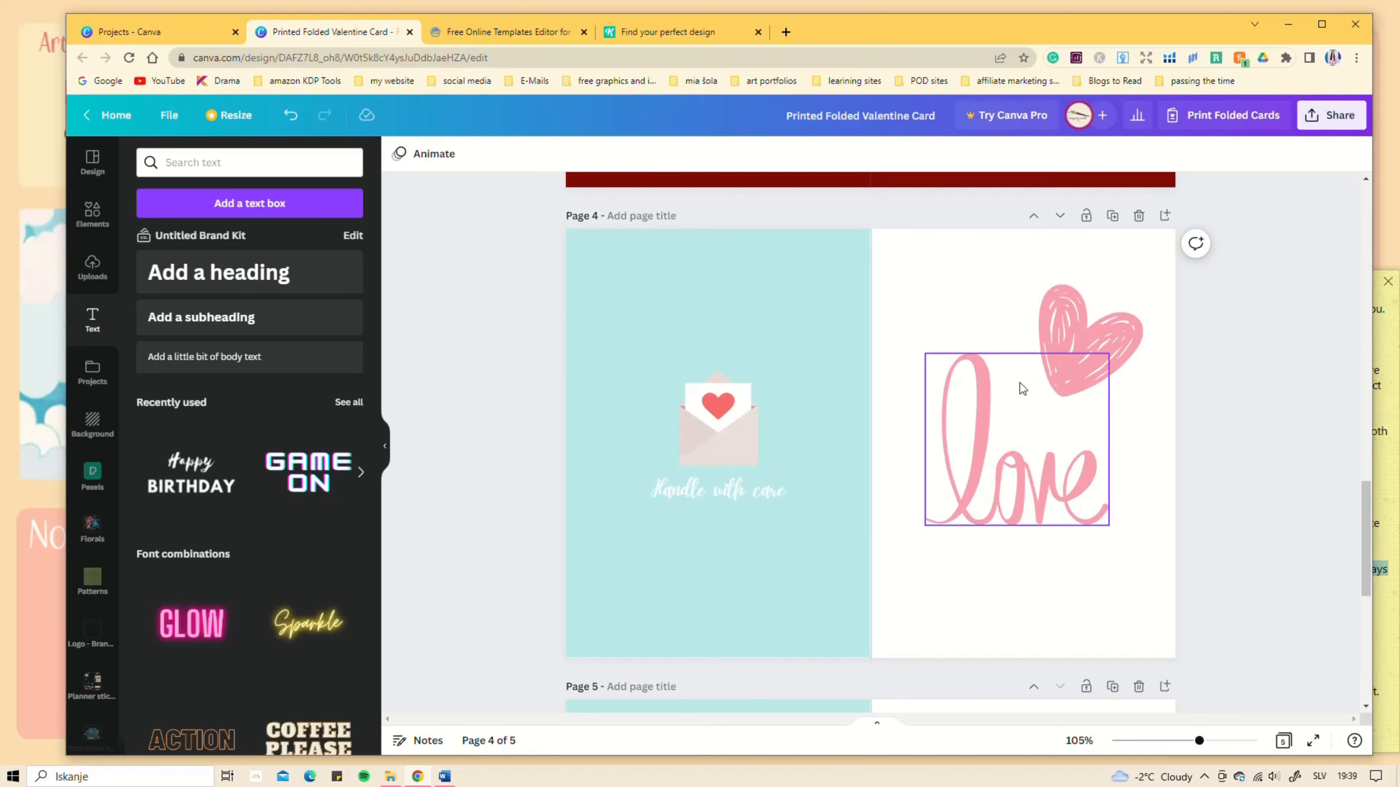
{"action": "scroll", "coordinate": [1019, 384], "scroll_direction": "down", "scroll_amount": 9}
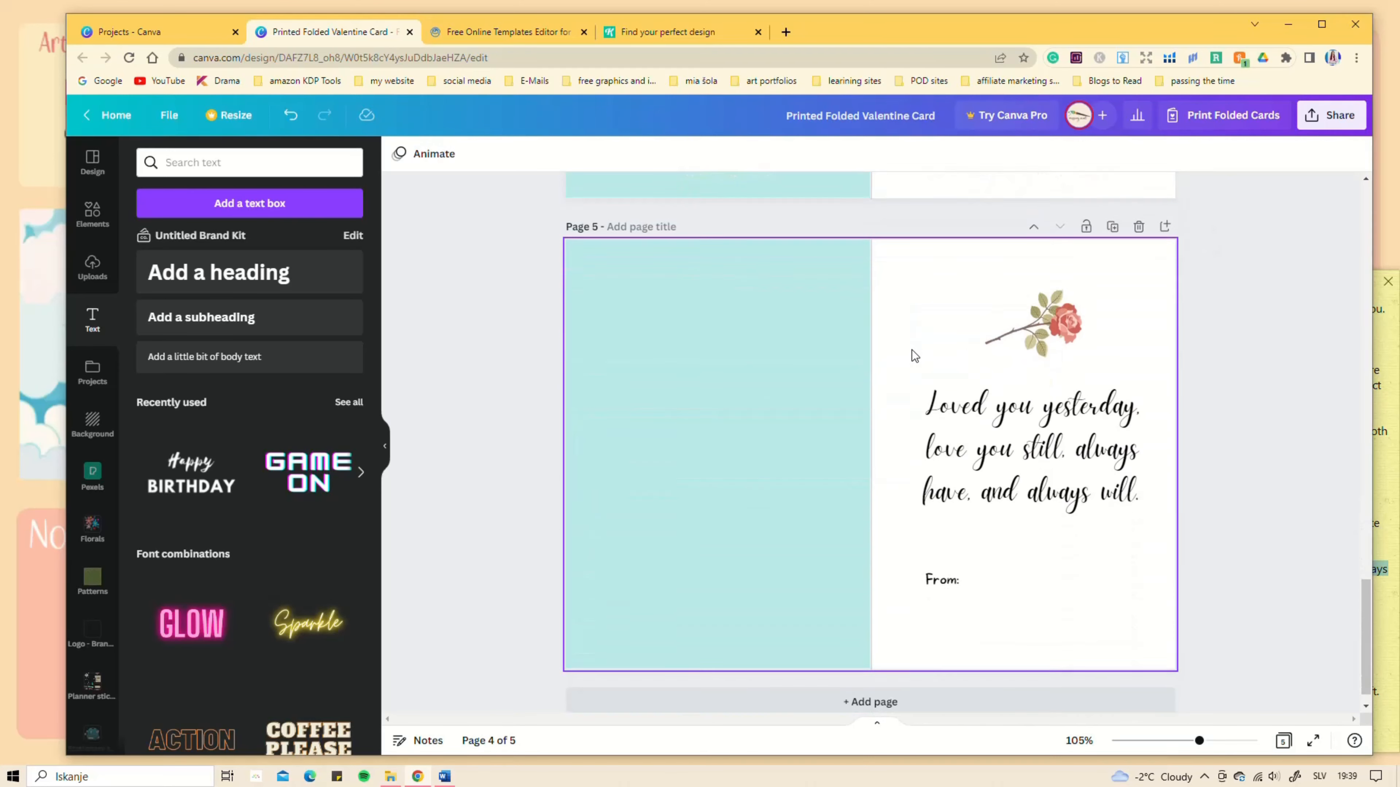
{"action": "left_click", "coordinate": [1304, 128]}
{"action": "left_click", "coordinate": [1124, 450]}
{"action": "left_click", "coordinate": [1120, 224]}
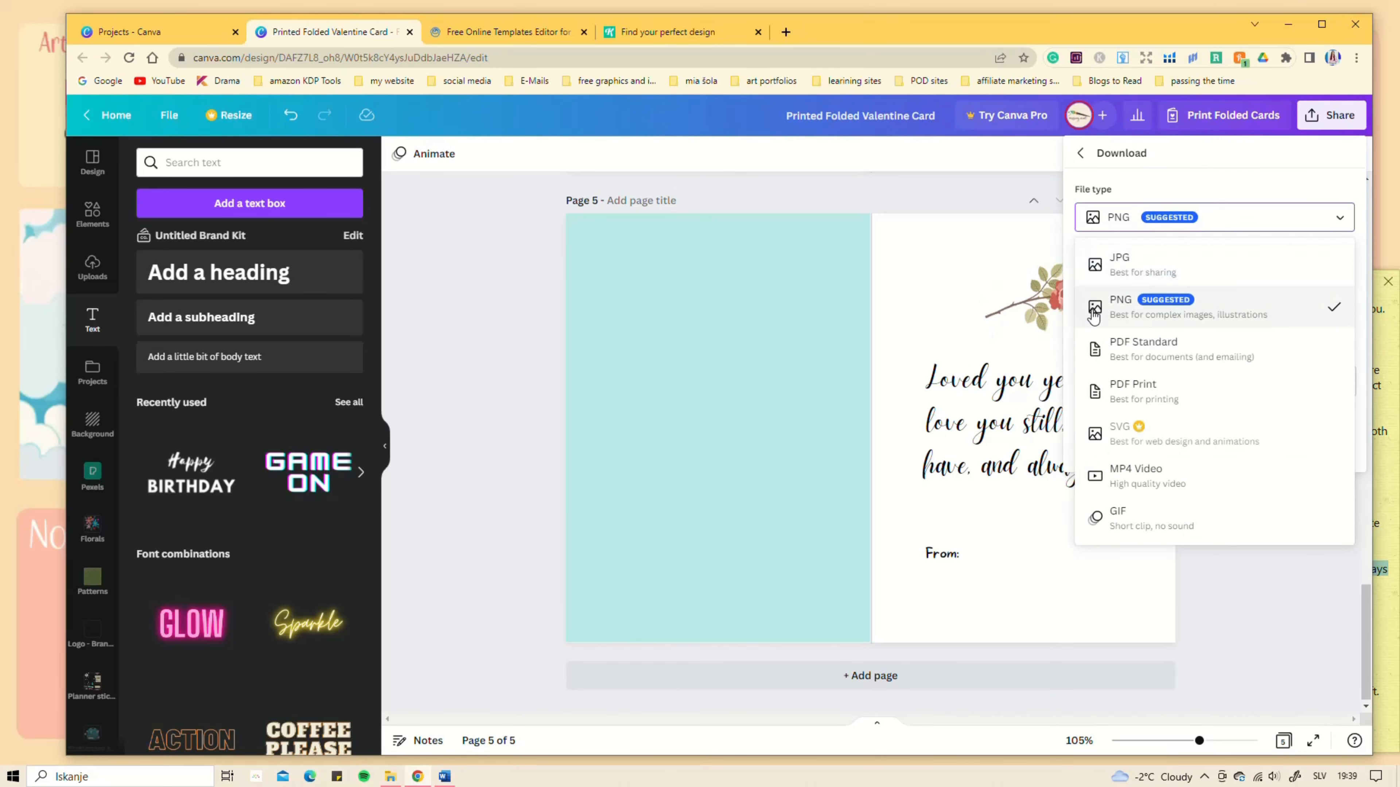
{"action": "left_click", "coordinate": [1144, 398]}
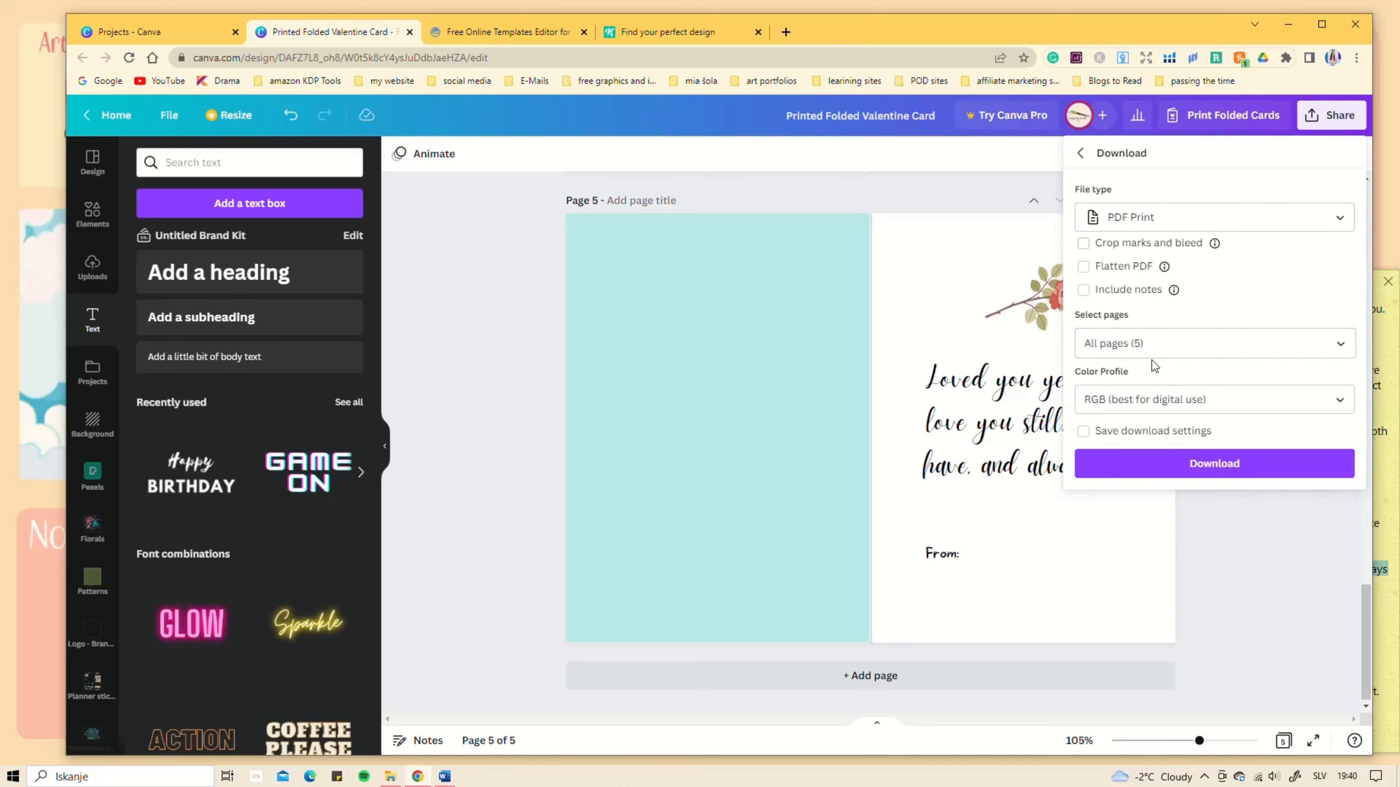
Step: Limit the download to pages 4–5 and download the PDF
{"action": "left_click", "coordinate": [1152, 344]}
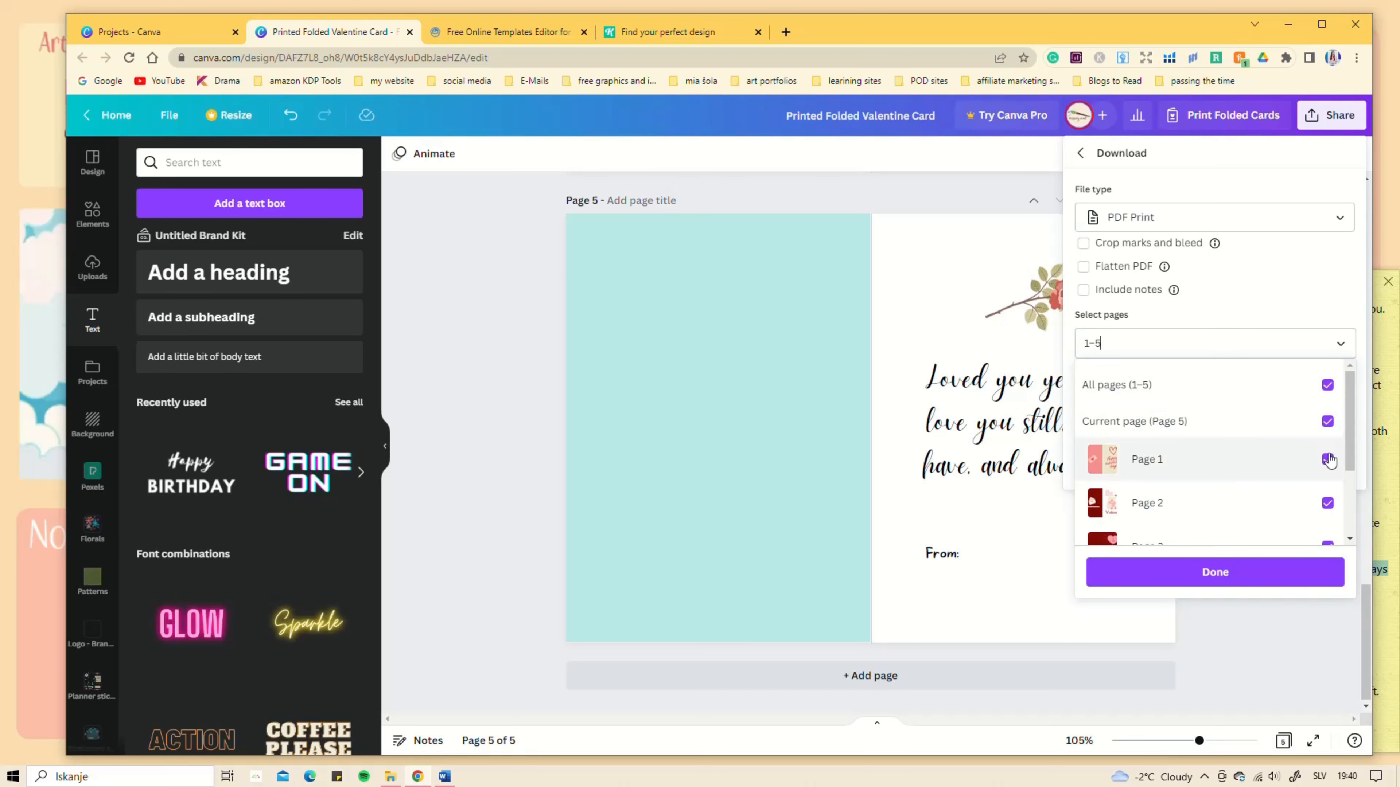
{"action": "left_click", "coordinate": [1327, 503]}
{"action": "scroll", "coordinate": [1311, 494], "scroll_direction": "down", "scroll_amount": 2}
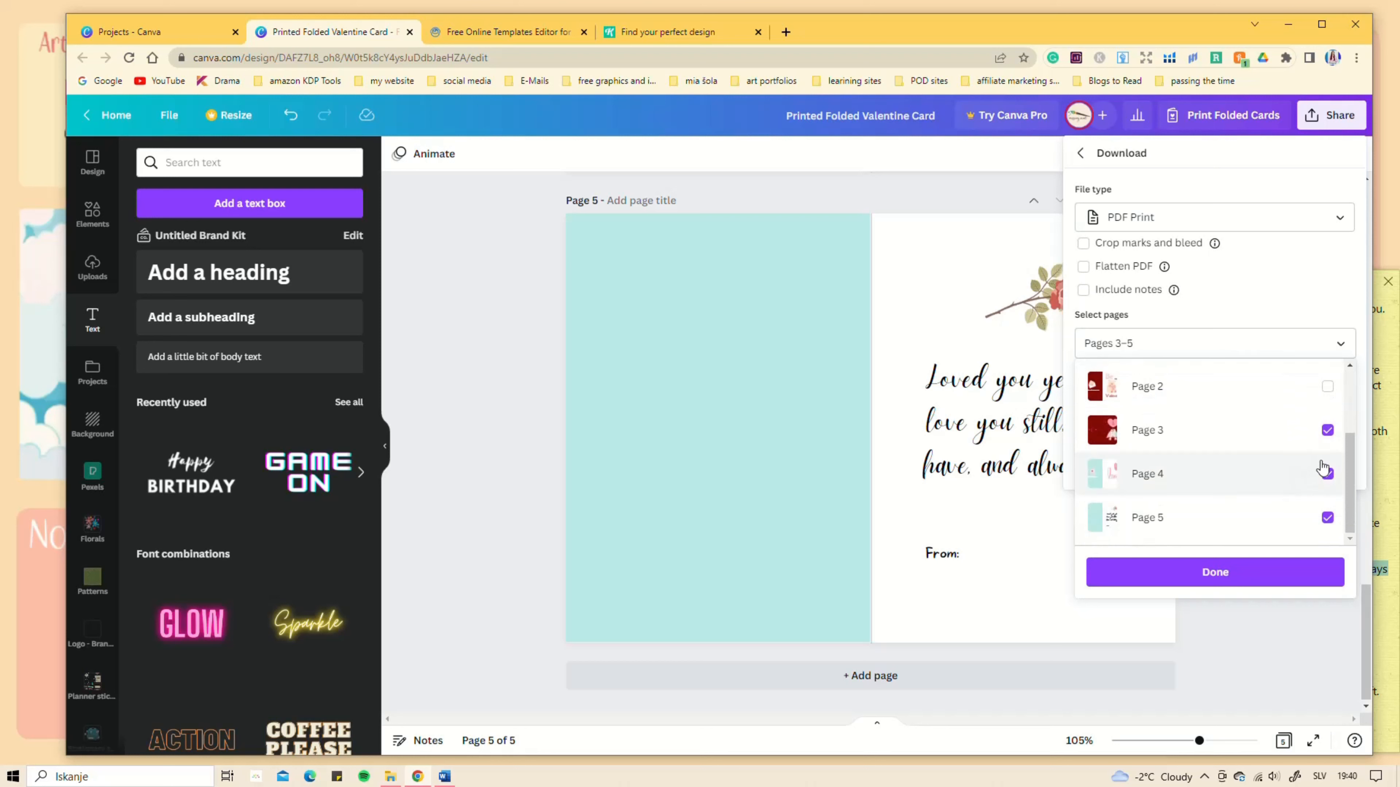
{"action": "left_click", "coordinate": [1328, 430]}
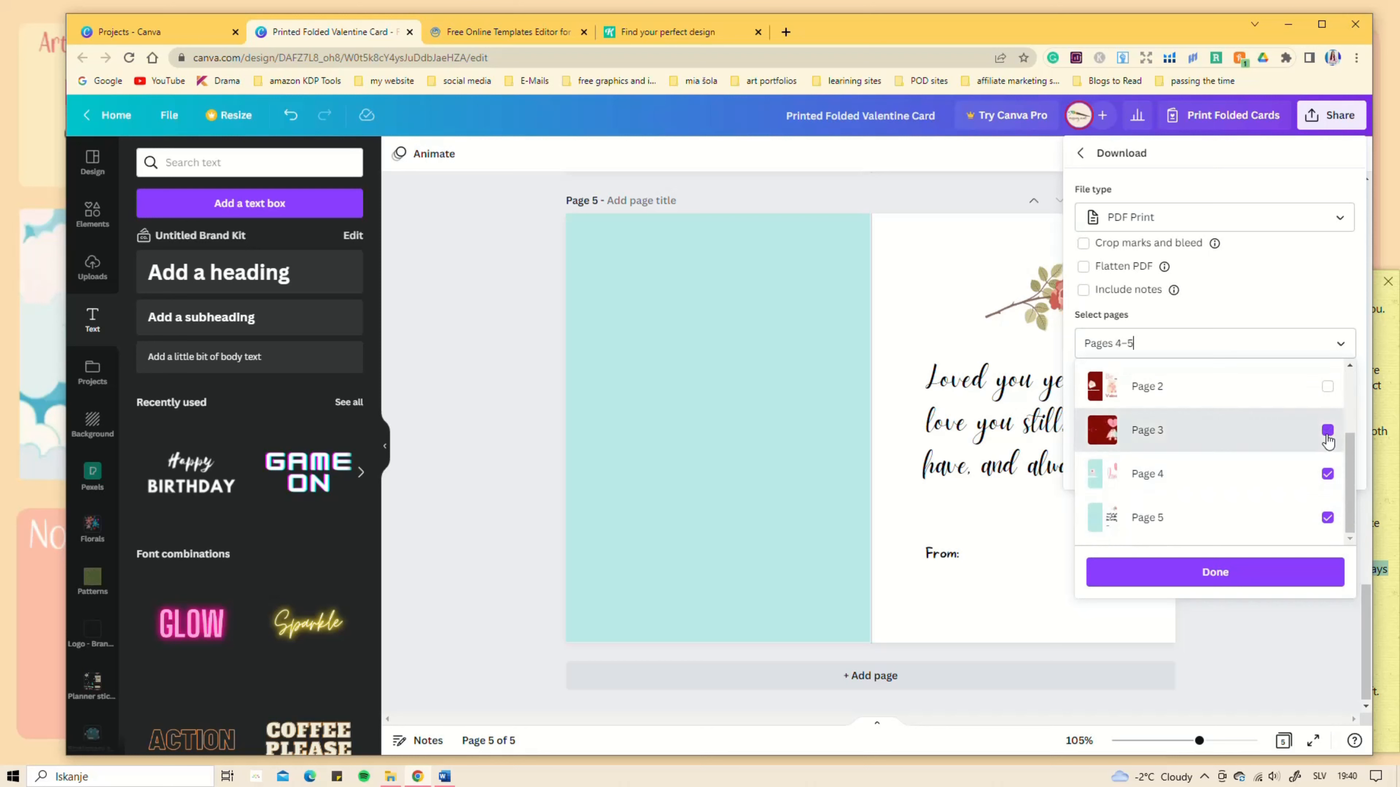
{"action": "left_click", "coordinate": [1215, 574]}
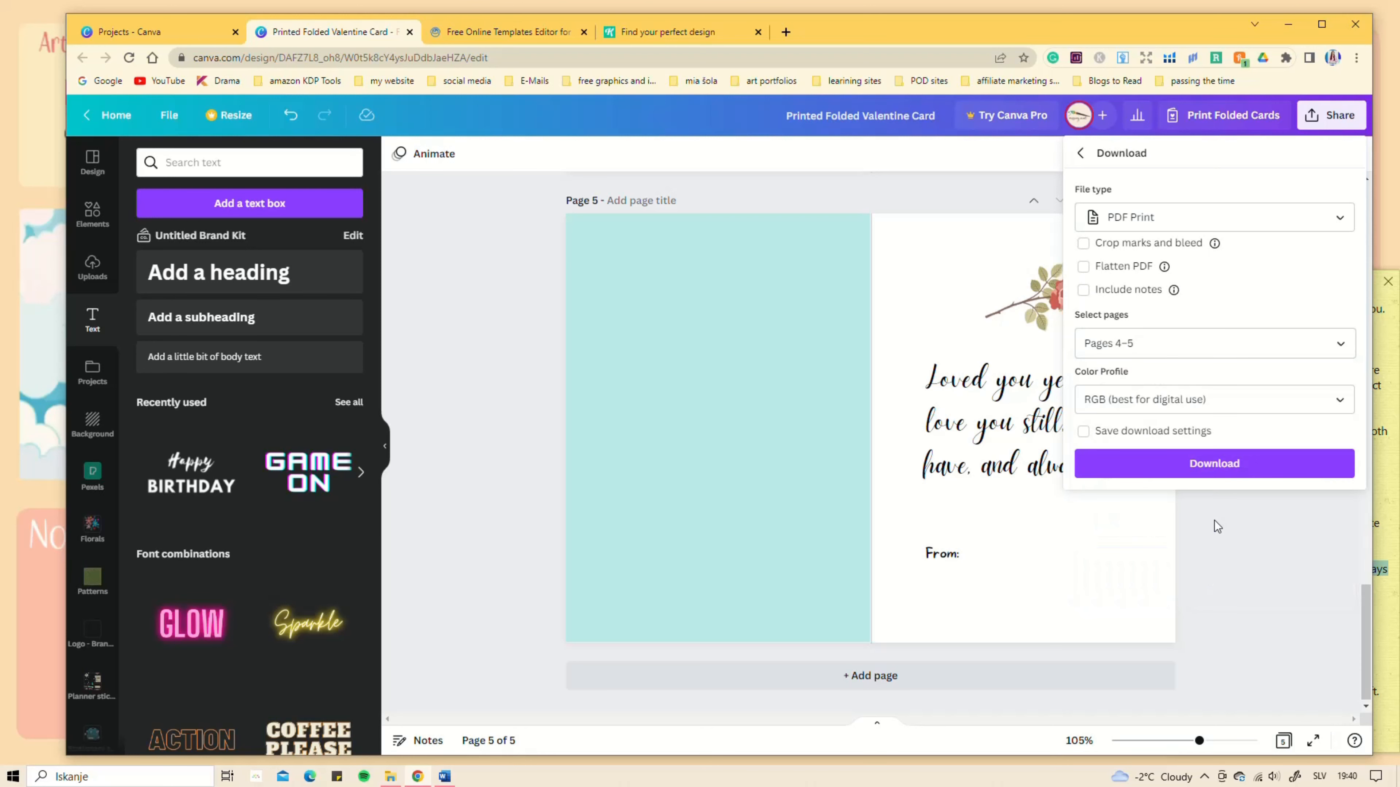
{"action": "left_click", "coordinate": [1208, 469]}
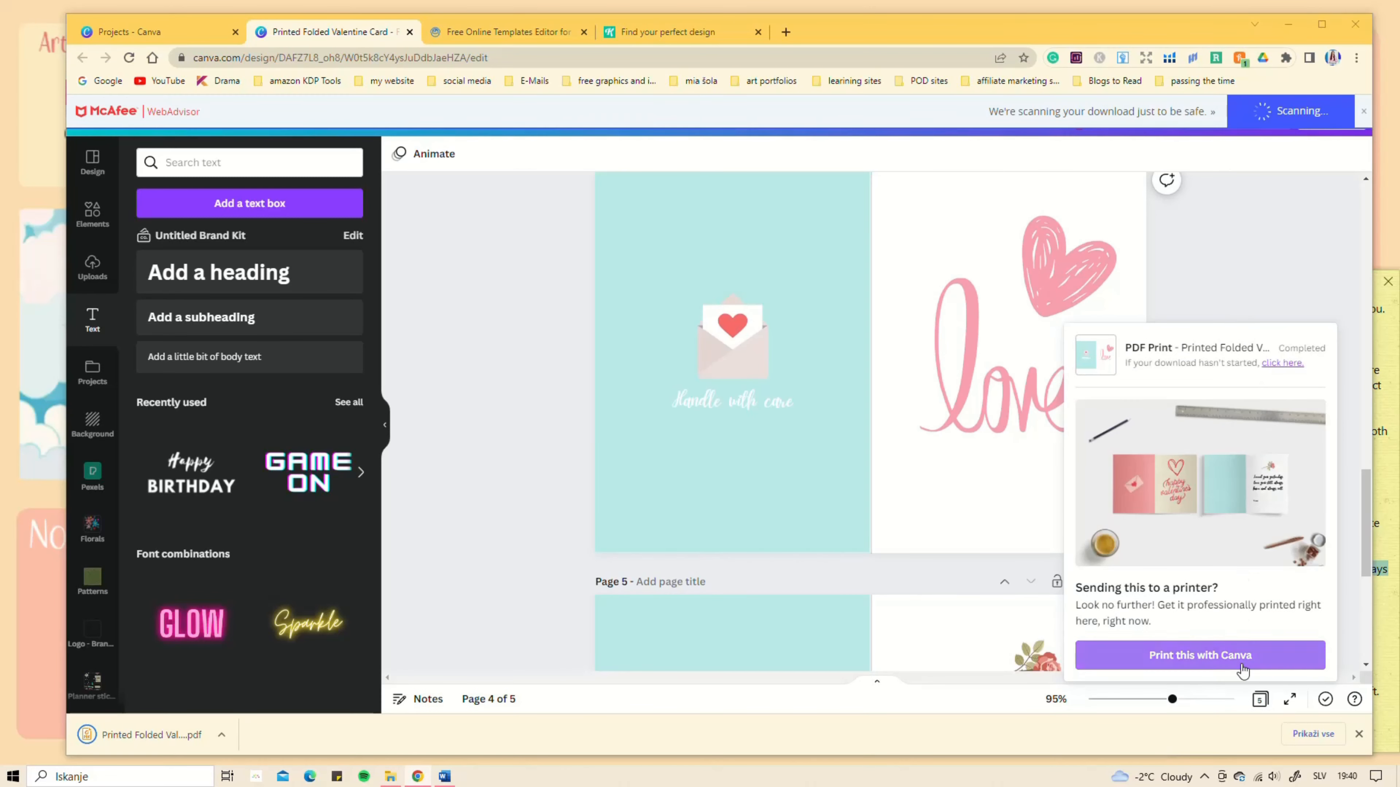
{"action": "left_click", "coordinate": [1291, 232]}
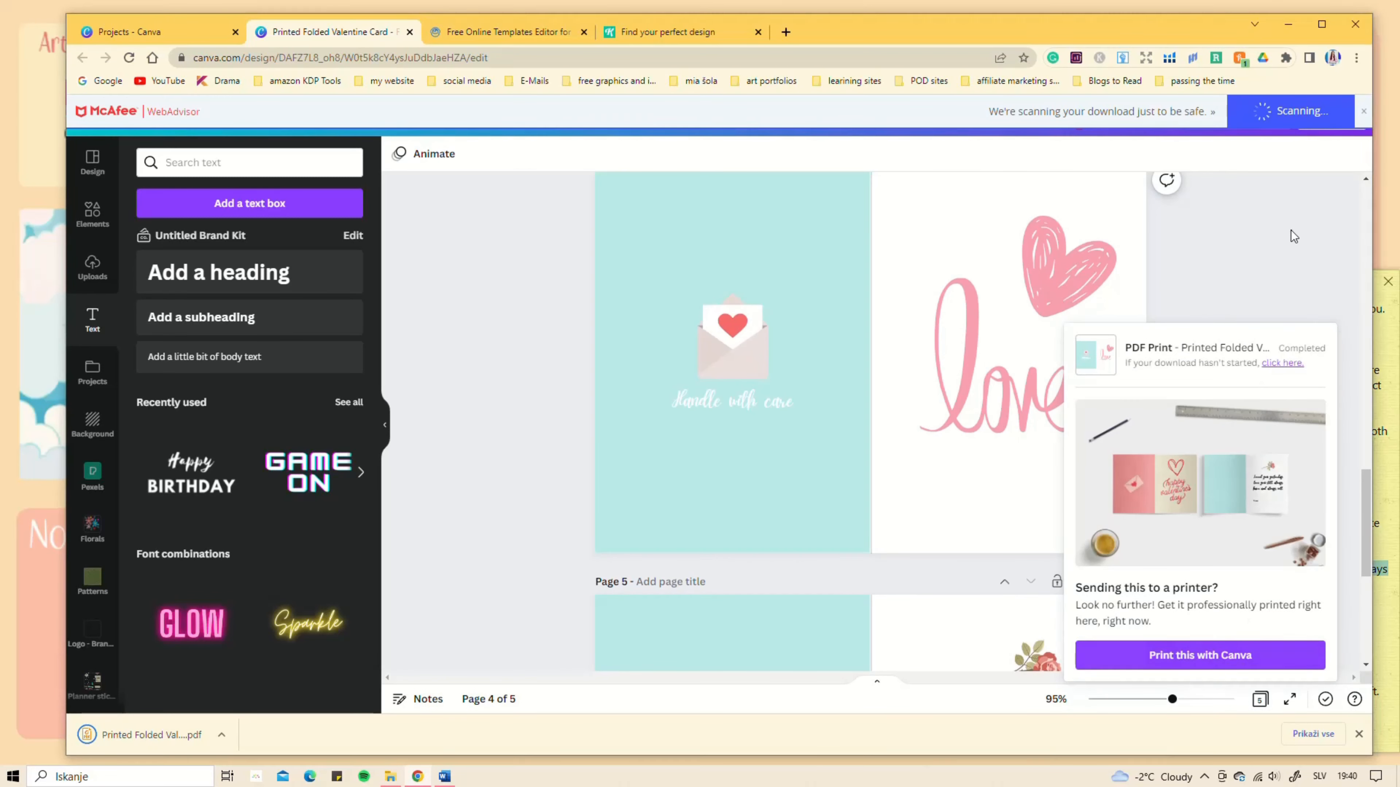
Step: Leave the folded card design for the Projects list and open the "Handle with care 5x7 Valentine card" design
{"action": "scroll", "coordinate": [832, 265], "scroll_direction": "up", "scroll_amount": 8}
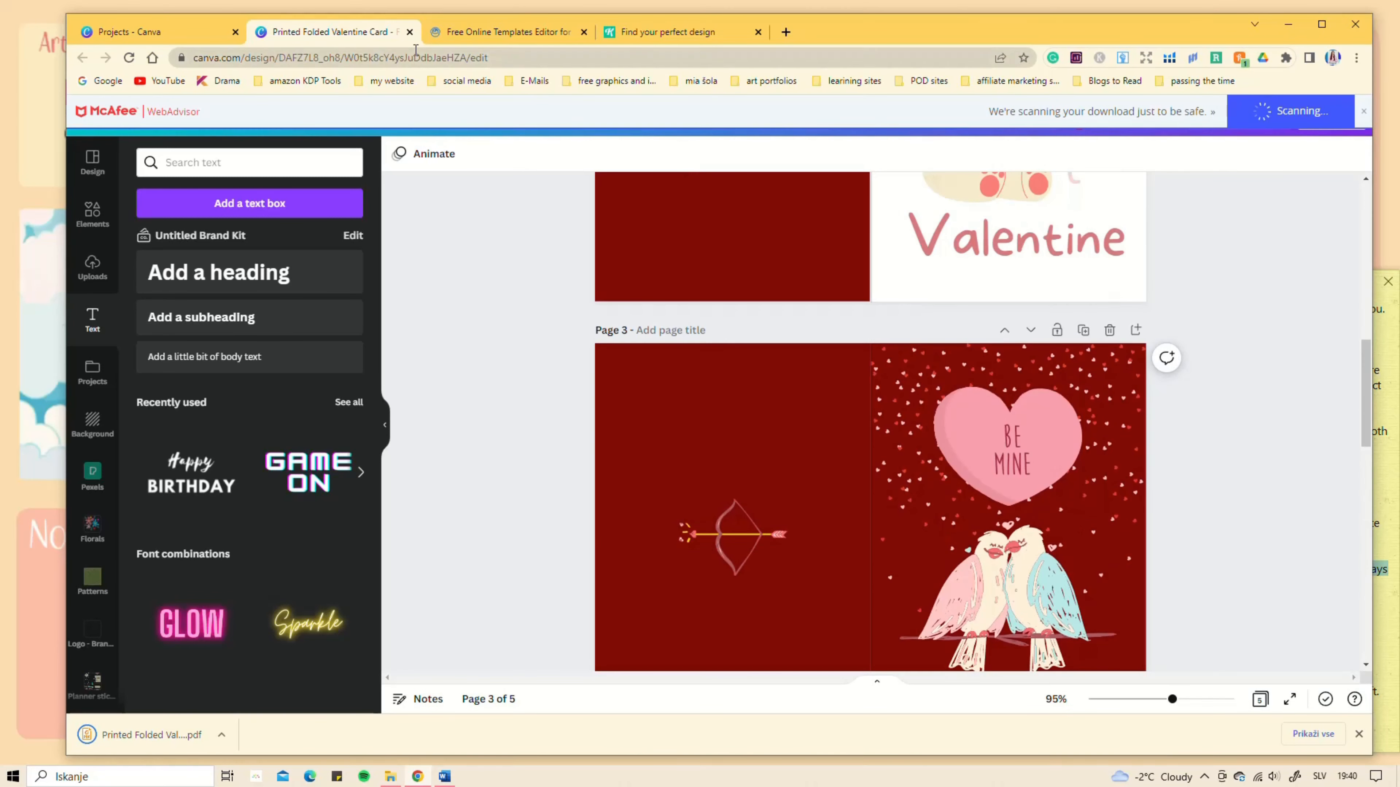
{"action": "left_click", "coordinate": [187, 33]}
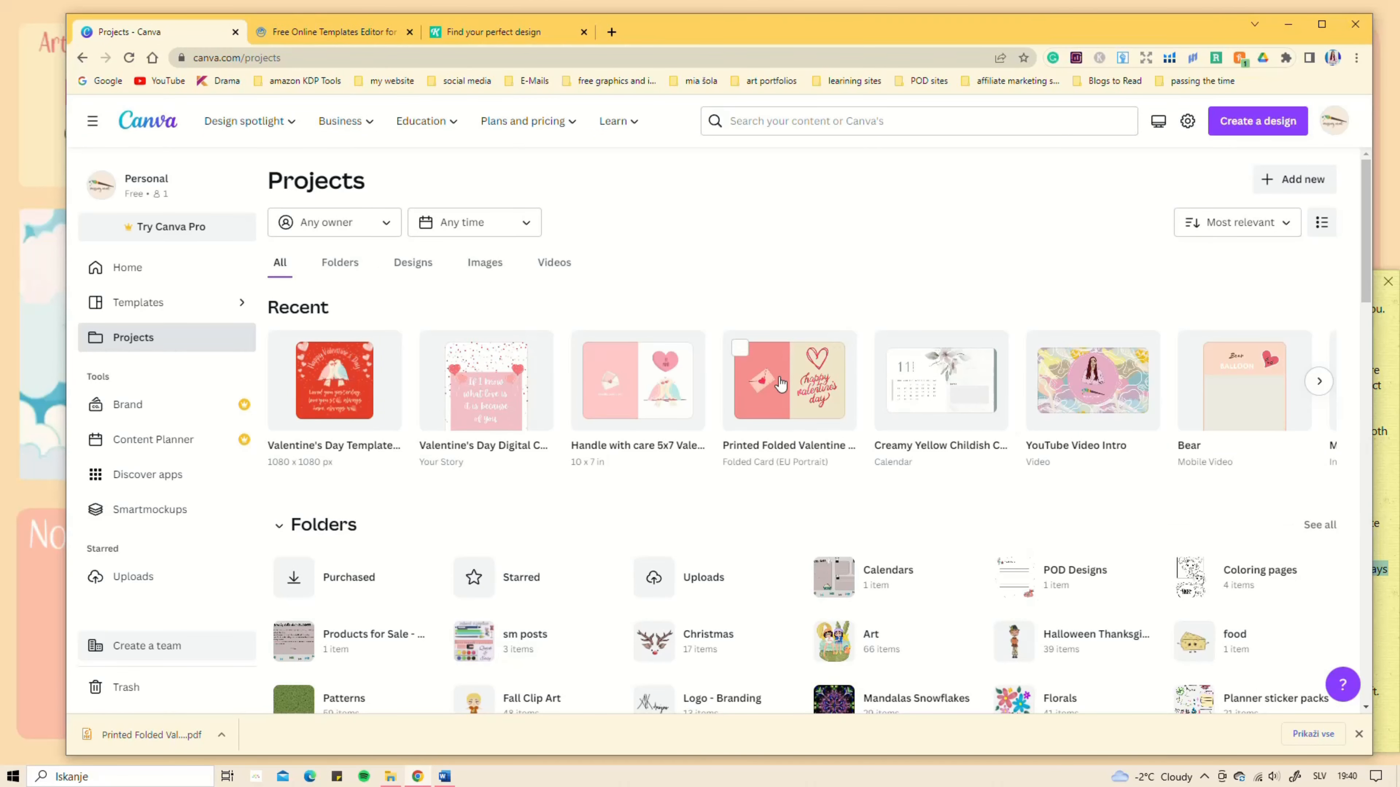
{"action": "left_click", "coordinate": [638, 396]}
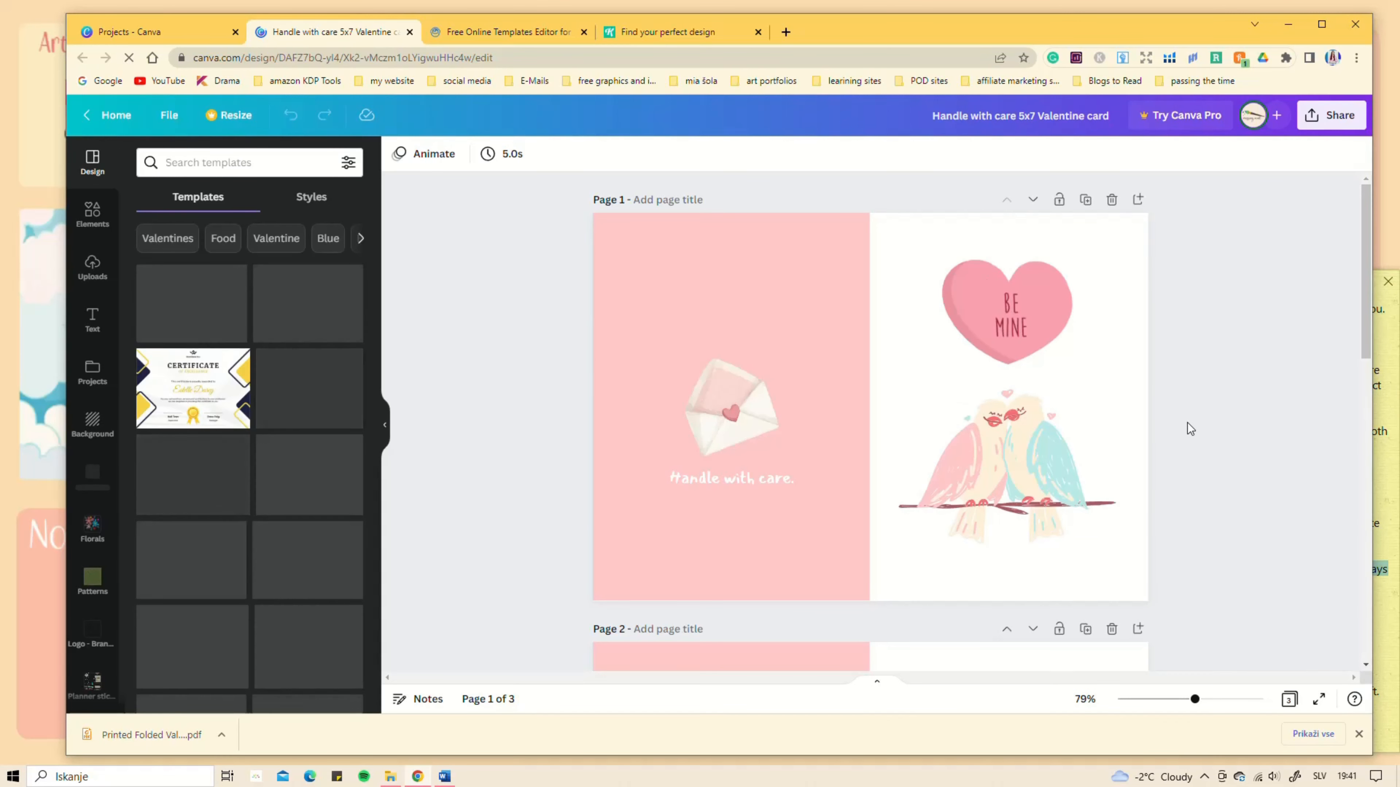
Step: Look through all pages of the 5x7 Valentine card and return to page 1
{"action": "scroll", "coordinate": [1187, 423], "scroll_direction": "down", "scroll_amount": 5}
{"action": "scroll", "coordinate": [1210, 384], "scroll_direction": "down", "scroll_amount": 5}
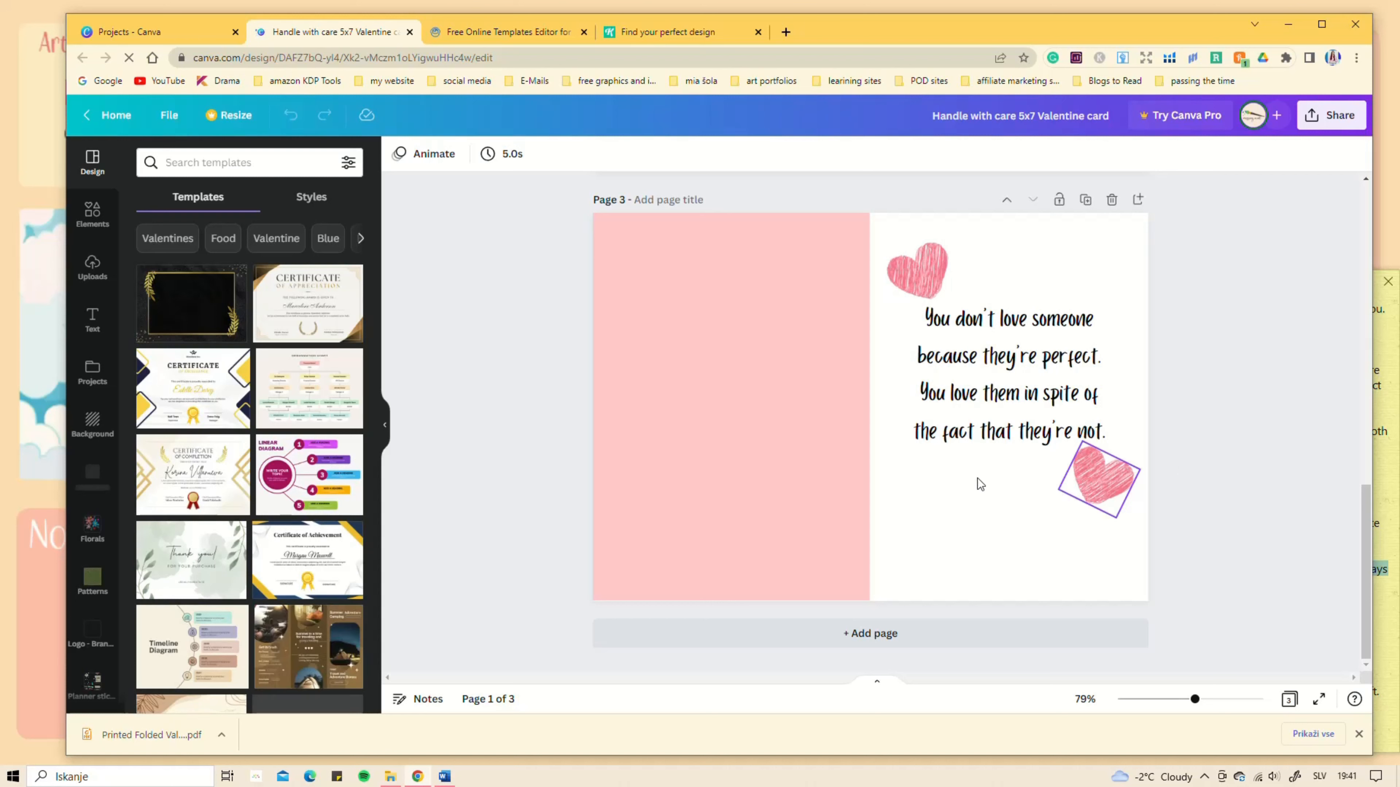
{"action": "scroll", "coordinate": [1242, 408], "scroll_direction": "up", "scroll_amount": 15}
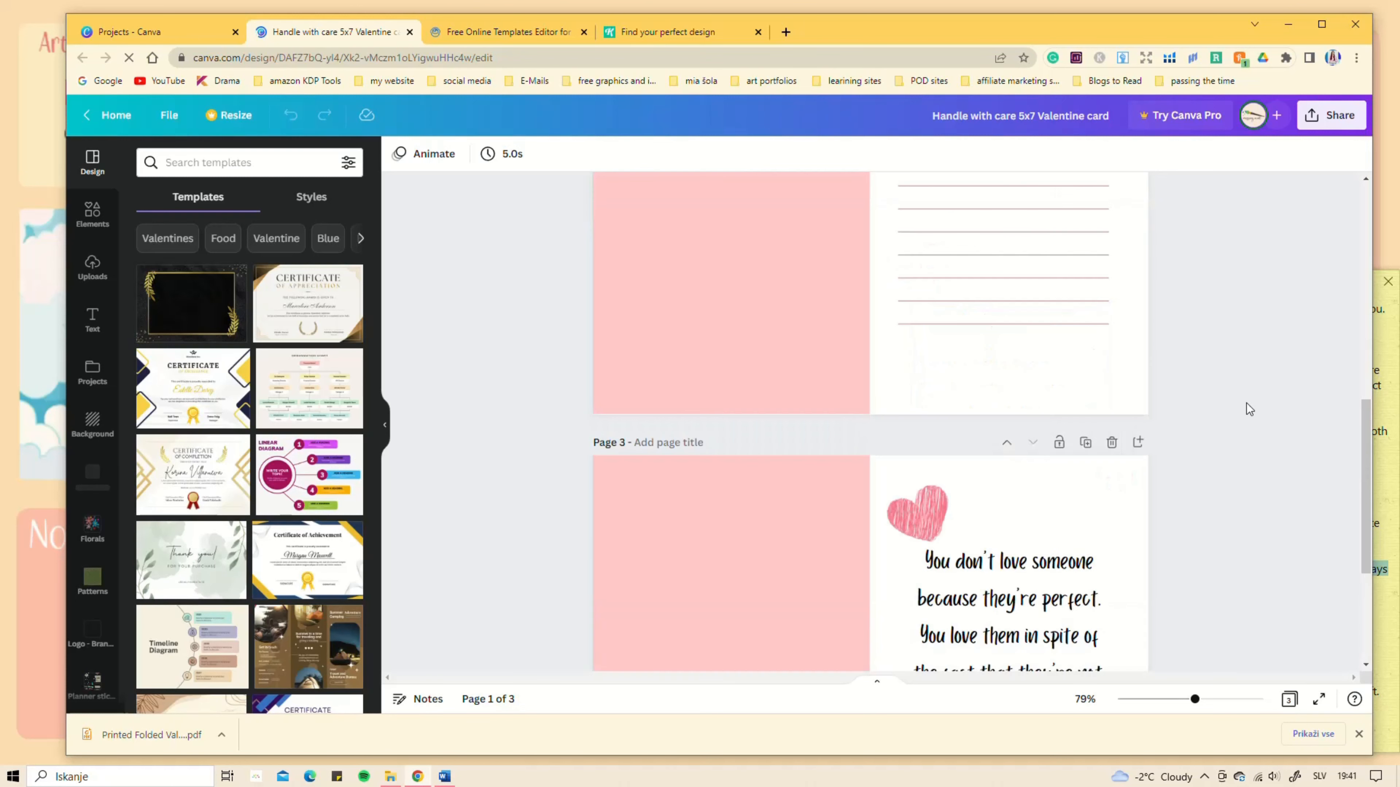
{"action": "scroll", "coordinate": [1240, 425], "scroll_direction": "up", "scroll_amount": 2}
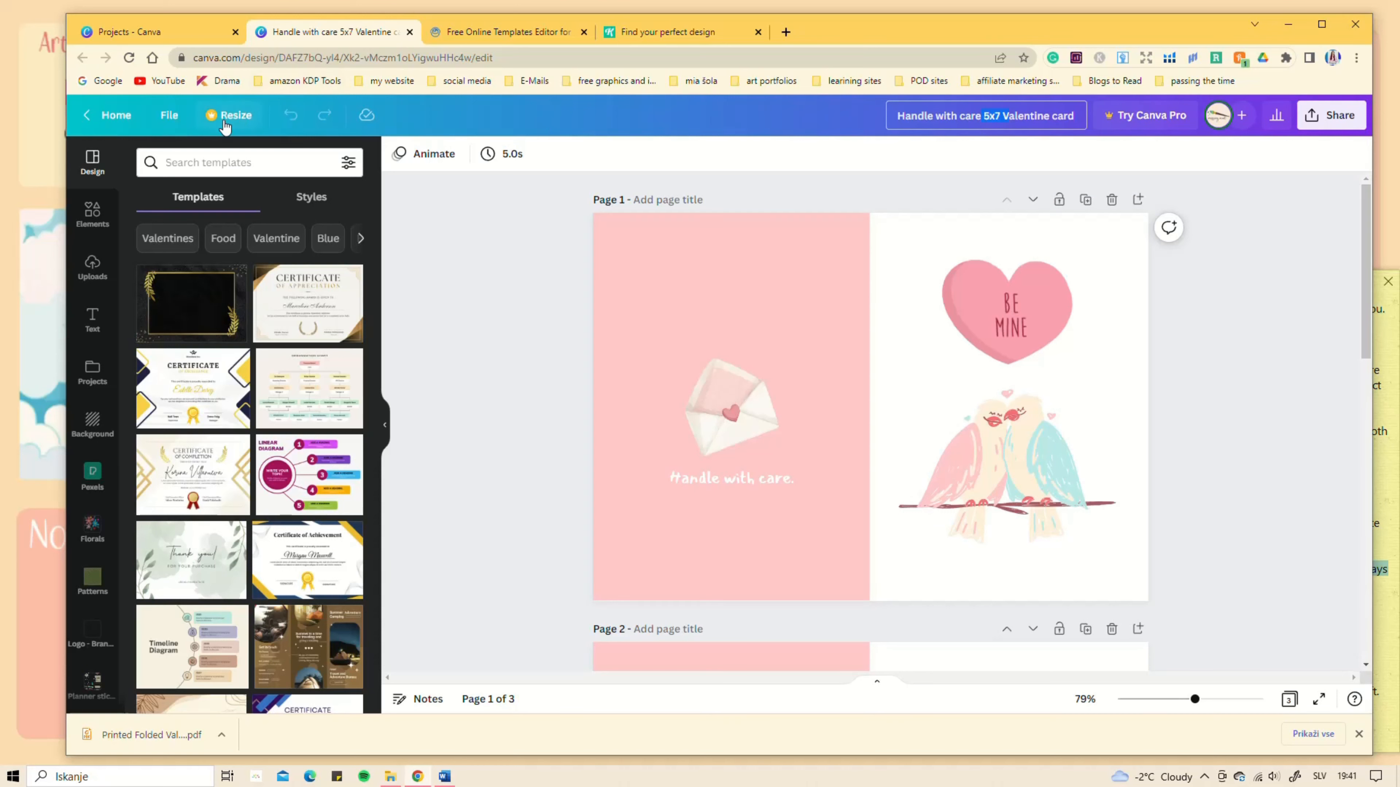
Step: Check the 5x7 card's custom width and height in the resize options, and close the design
{"action": "left_click", "coordinate": [225, 117]}
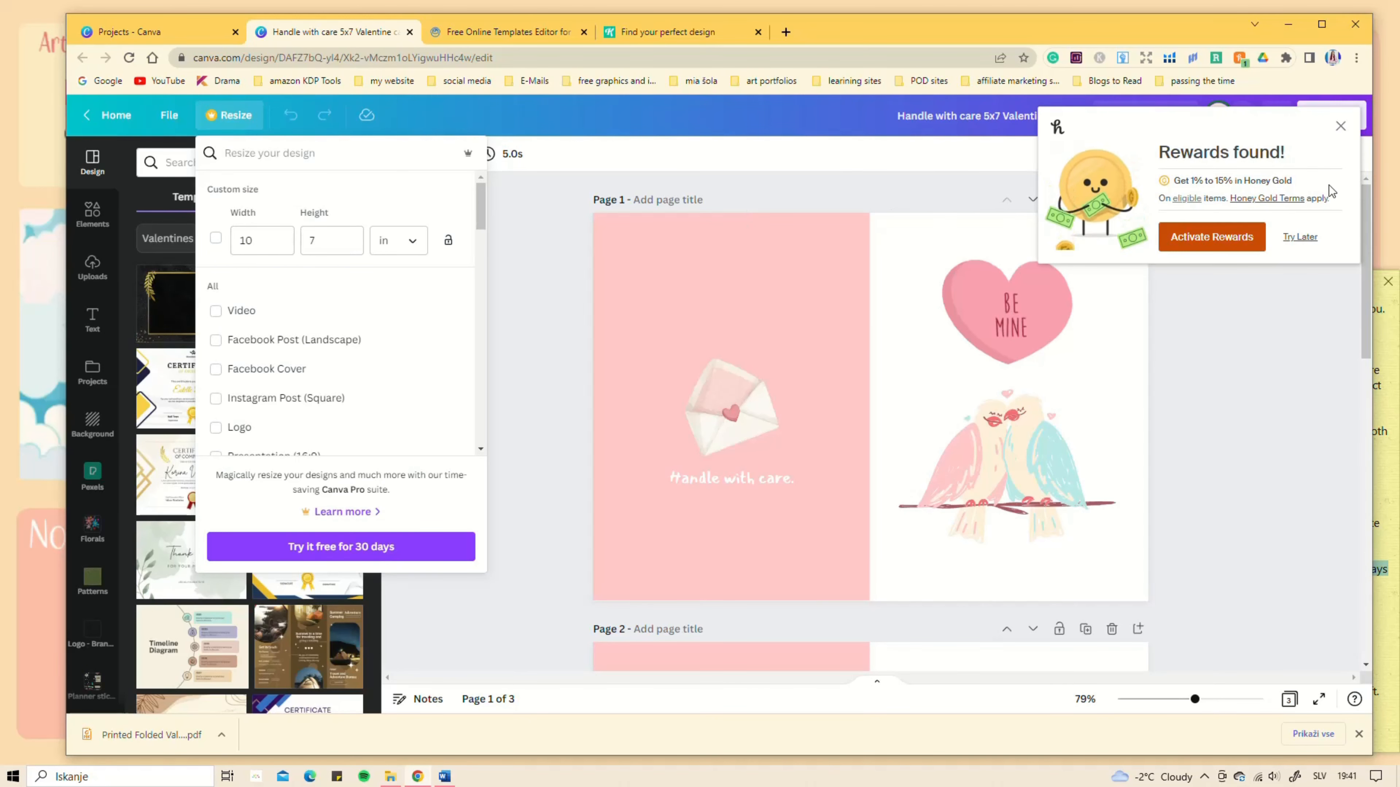
{"action": "left_click", "coordinate": [1341, 135]}
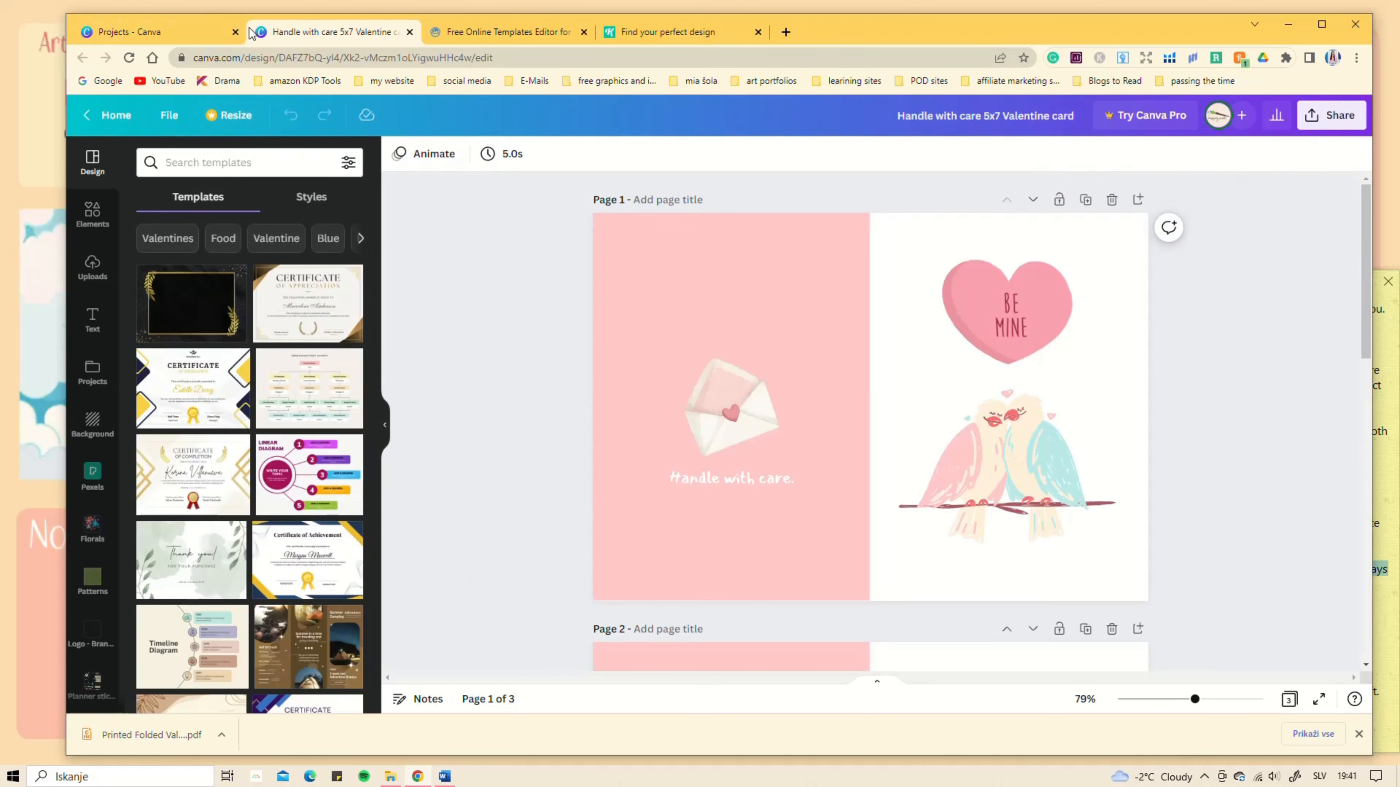
{"action": "left_click", "coordinate": [409, 32]}
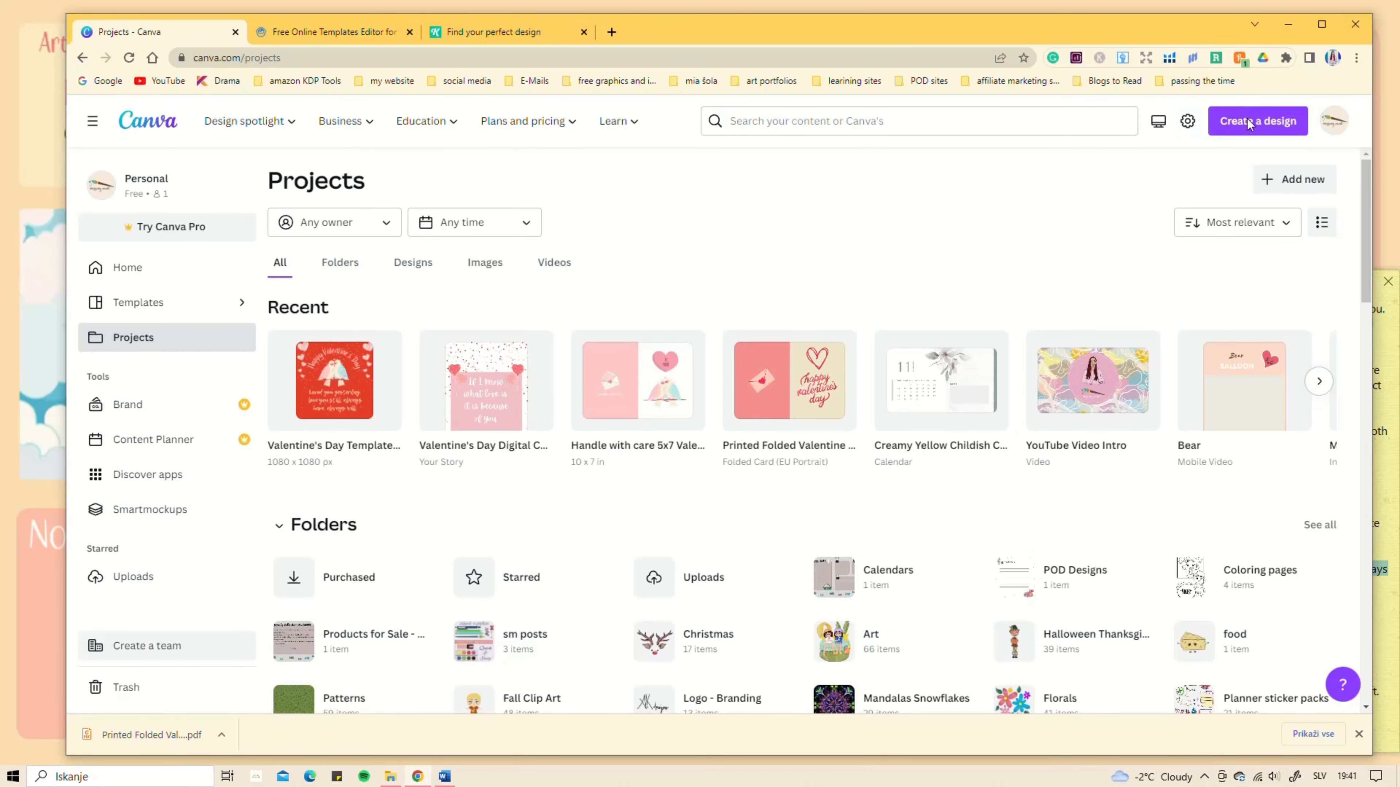
Step: Create a new custom-size design 10 in wide and 7 in high
{"action": "left_click", "coordinate": [1256, 132]}
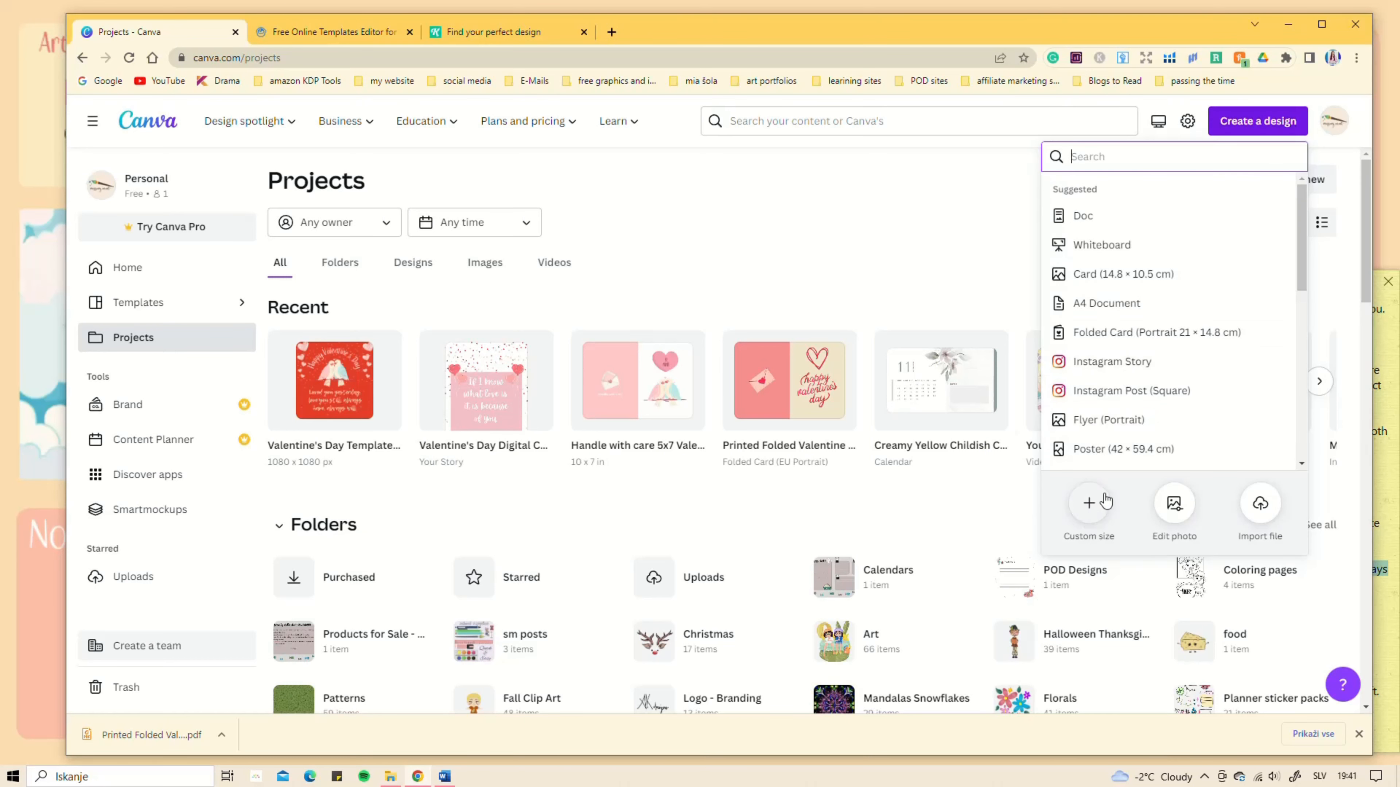
{"action": "left_click", "coordinate": [1090, 505]}
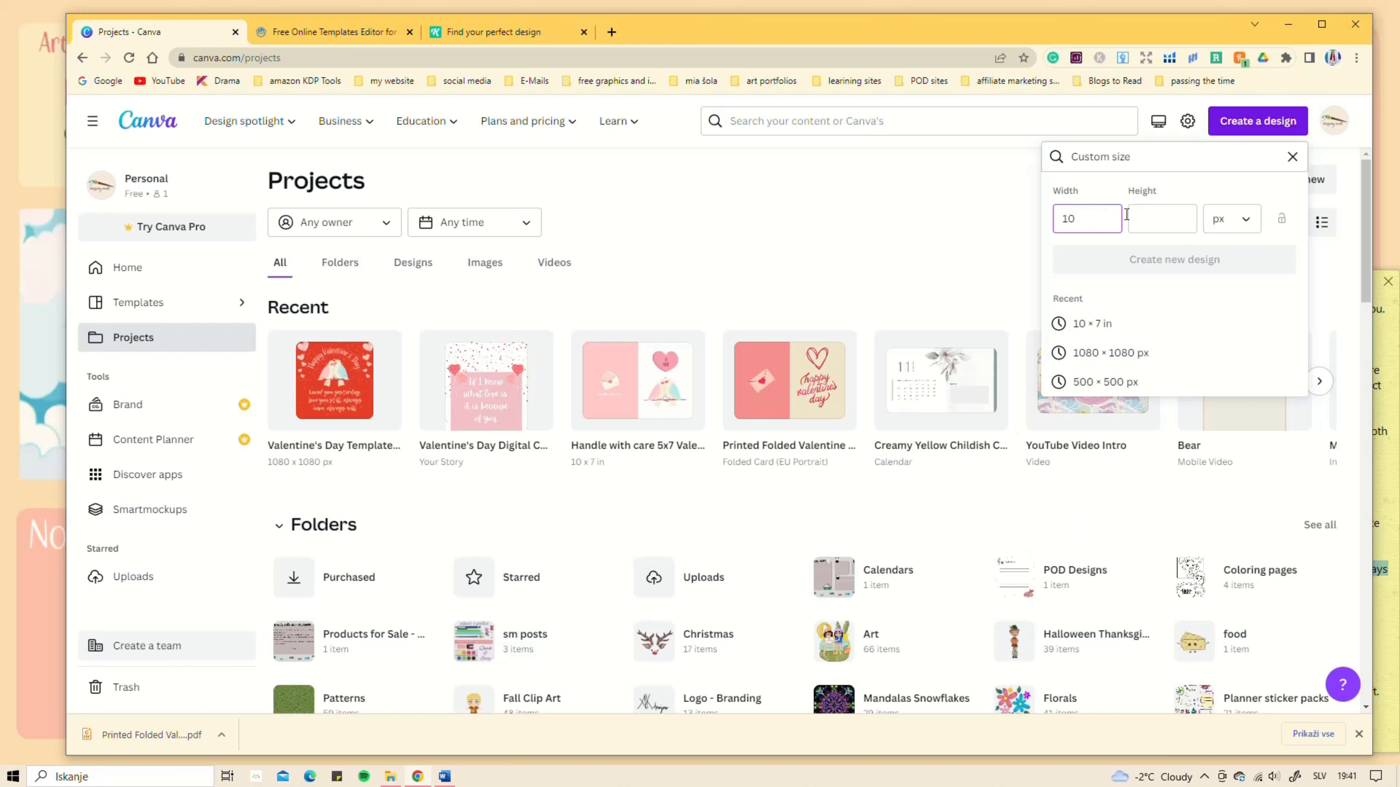
{"action": "left_click", "coordinate": [1140, 213]}
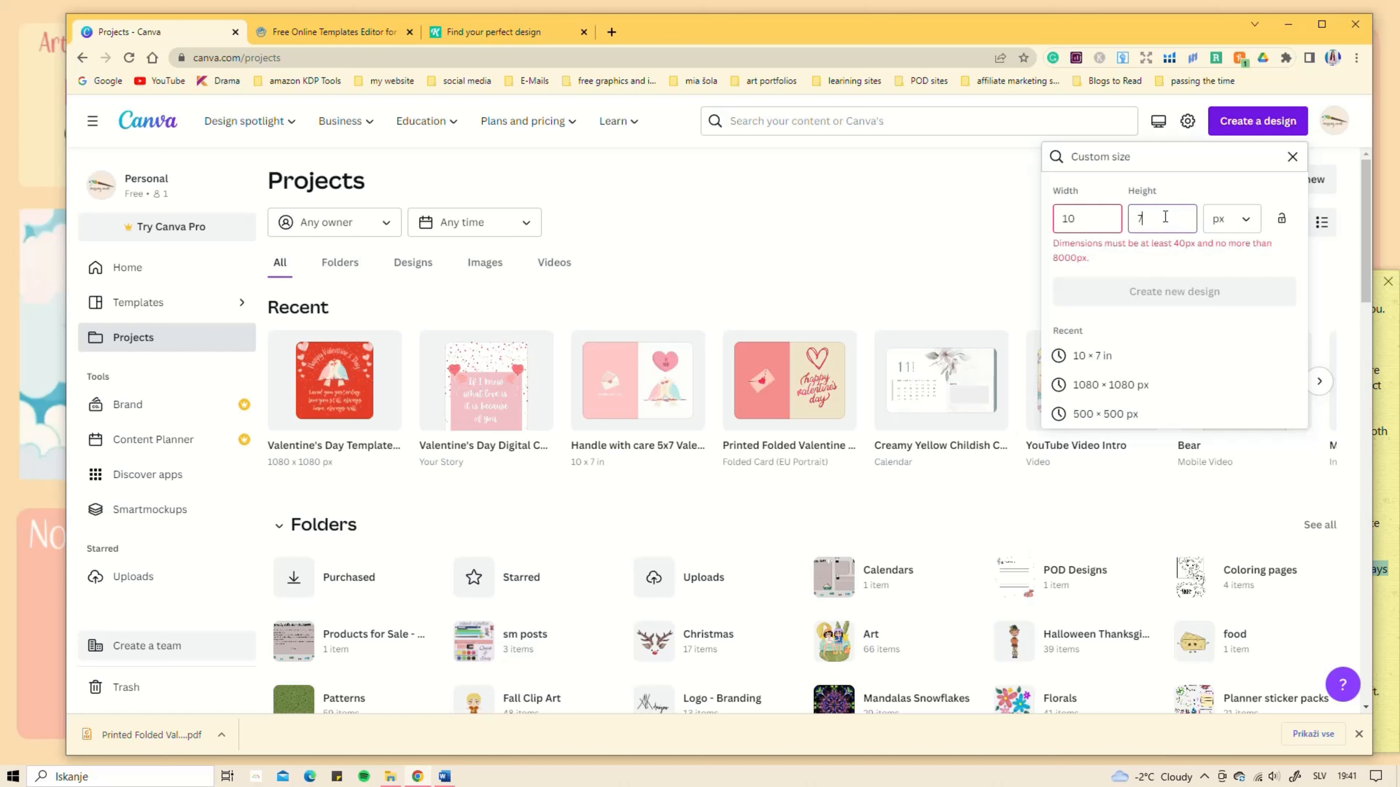
{"action": "left_click", "coordinate": [1236, 217]}
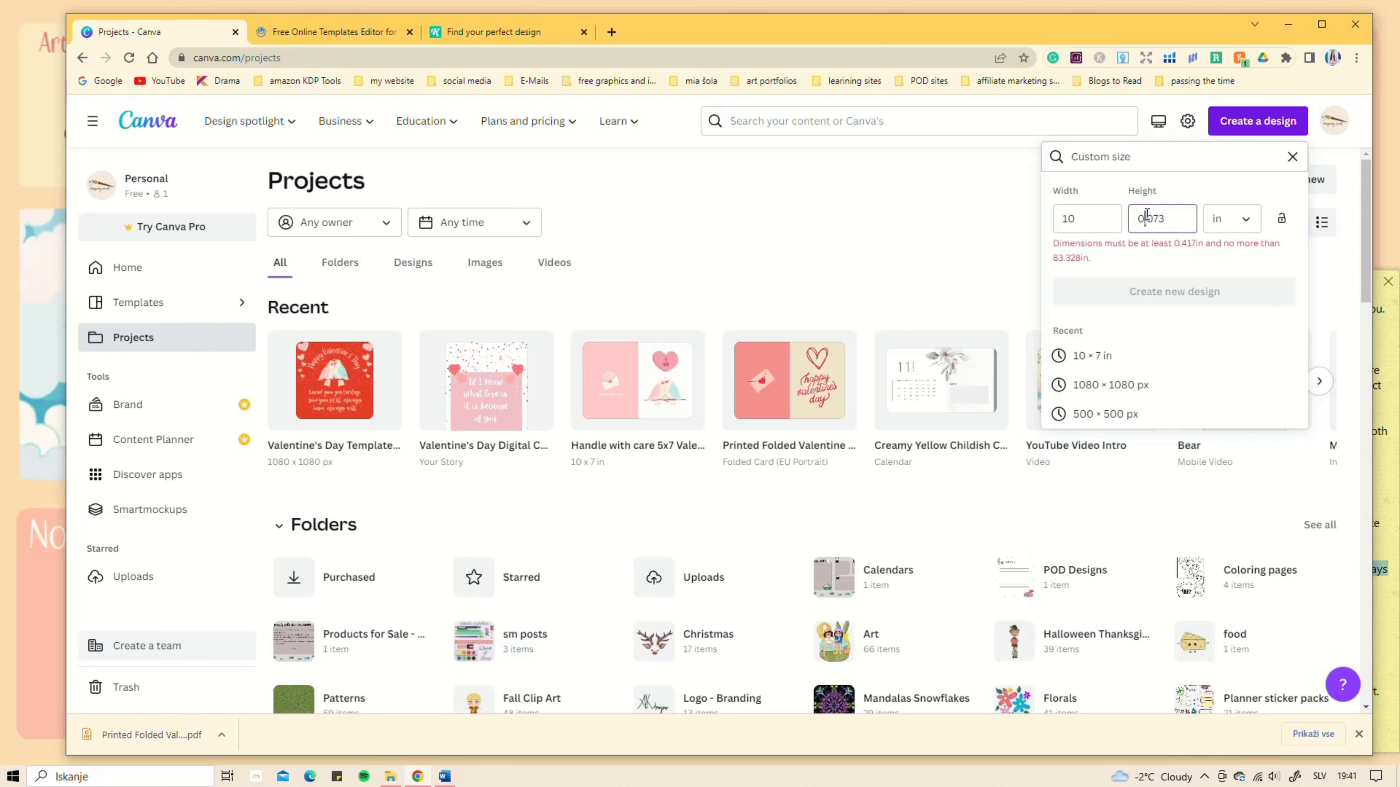
{"action": "type", "text": "7"}
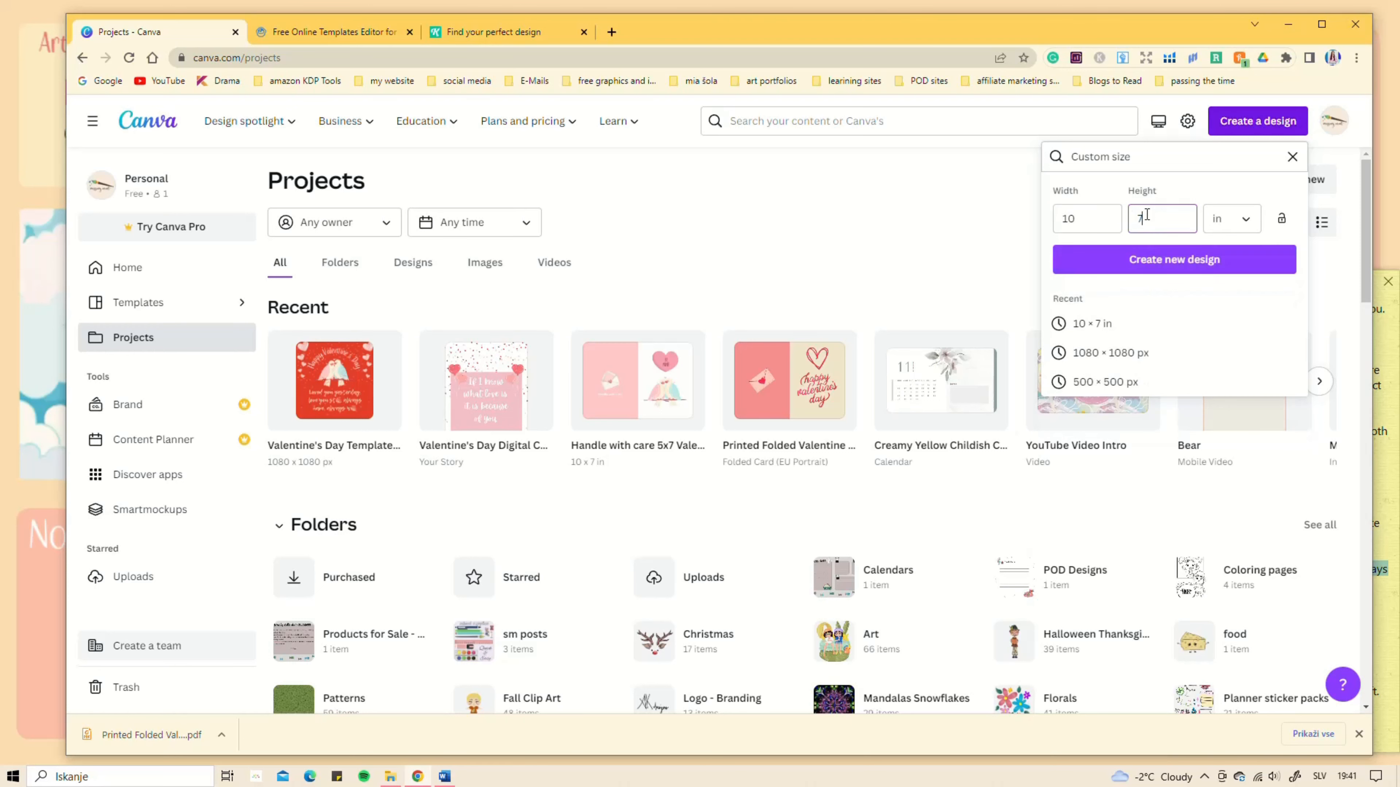
{"action": "left_click", "coordinate": [1154, 266]}
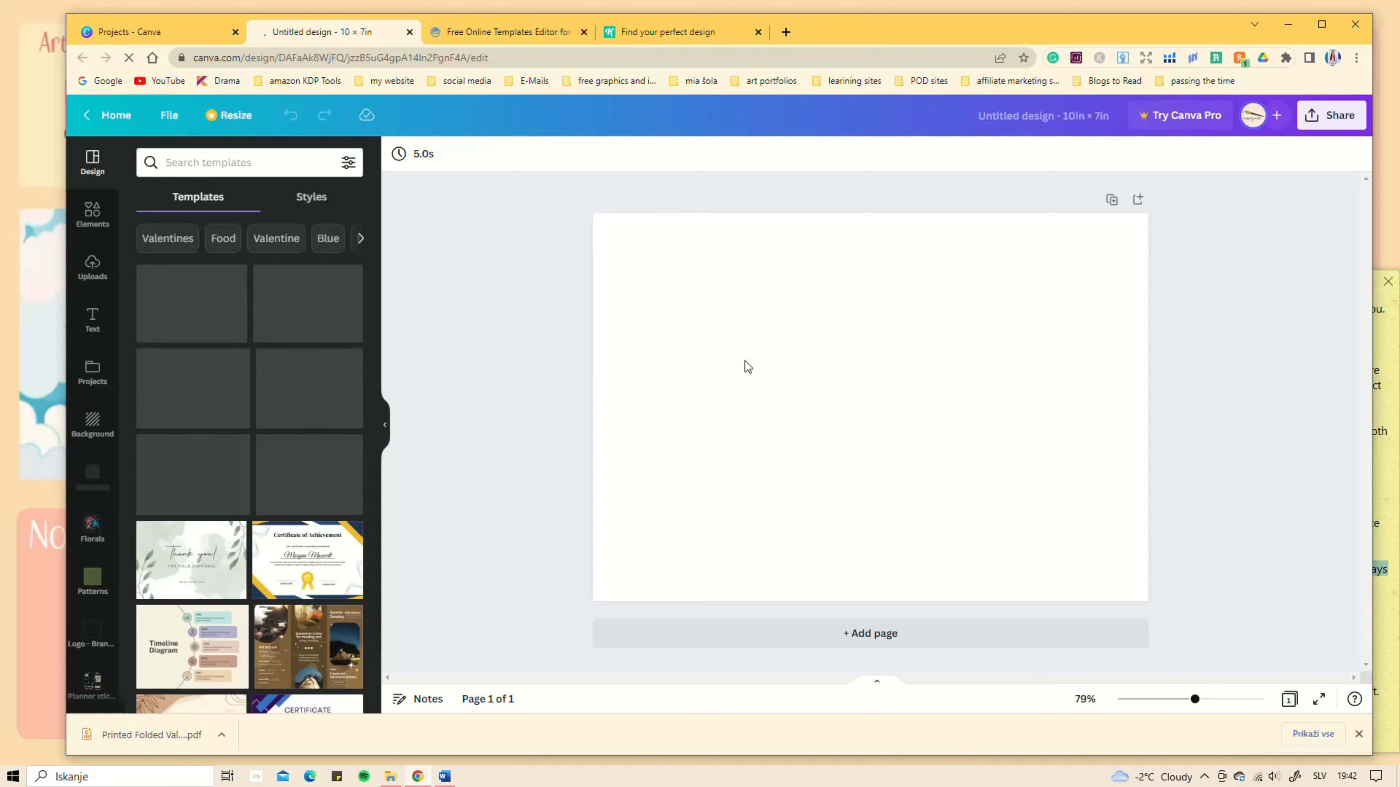
Step: Cover the left half of the blank page with a square shape filled with pale pink #EFCFCF
{"action": "left_click", "coordinate": [93, 213]}
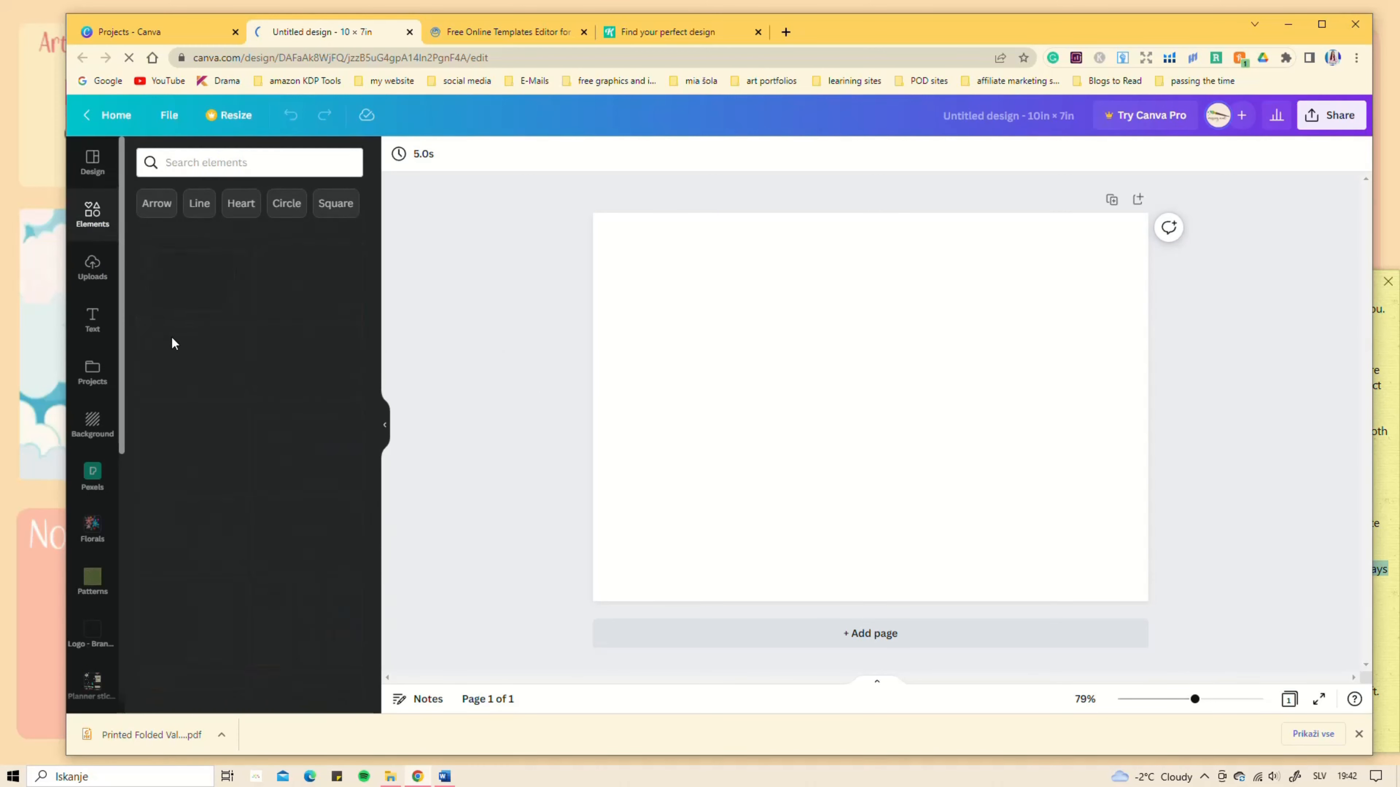
{"action": "left_click", "coordinate": [166, 282]}
{"action": "left_click_drag", "start_coordinate": [847, 405], "coordinate": [872, 271]}
{"action": "left_click_drag", "start_coordinate": [732, 330], "coordinate": [733, 597]}
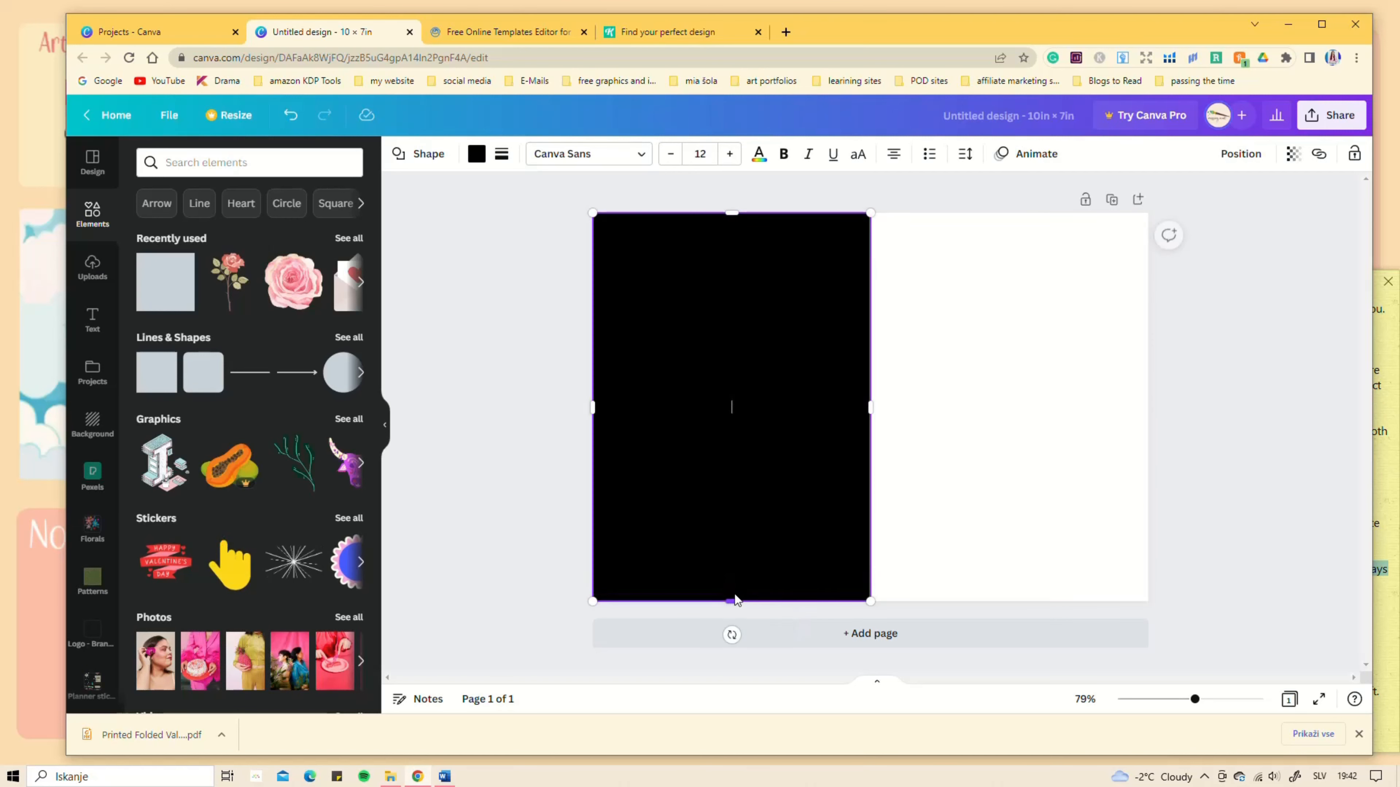
{"action": "left_click", "coordinate": [477, 154]}
{"action": "left_click", "coordinate": [150, 225]}
{"action": "left_click", "coordinate": [176, 265]}
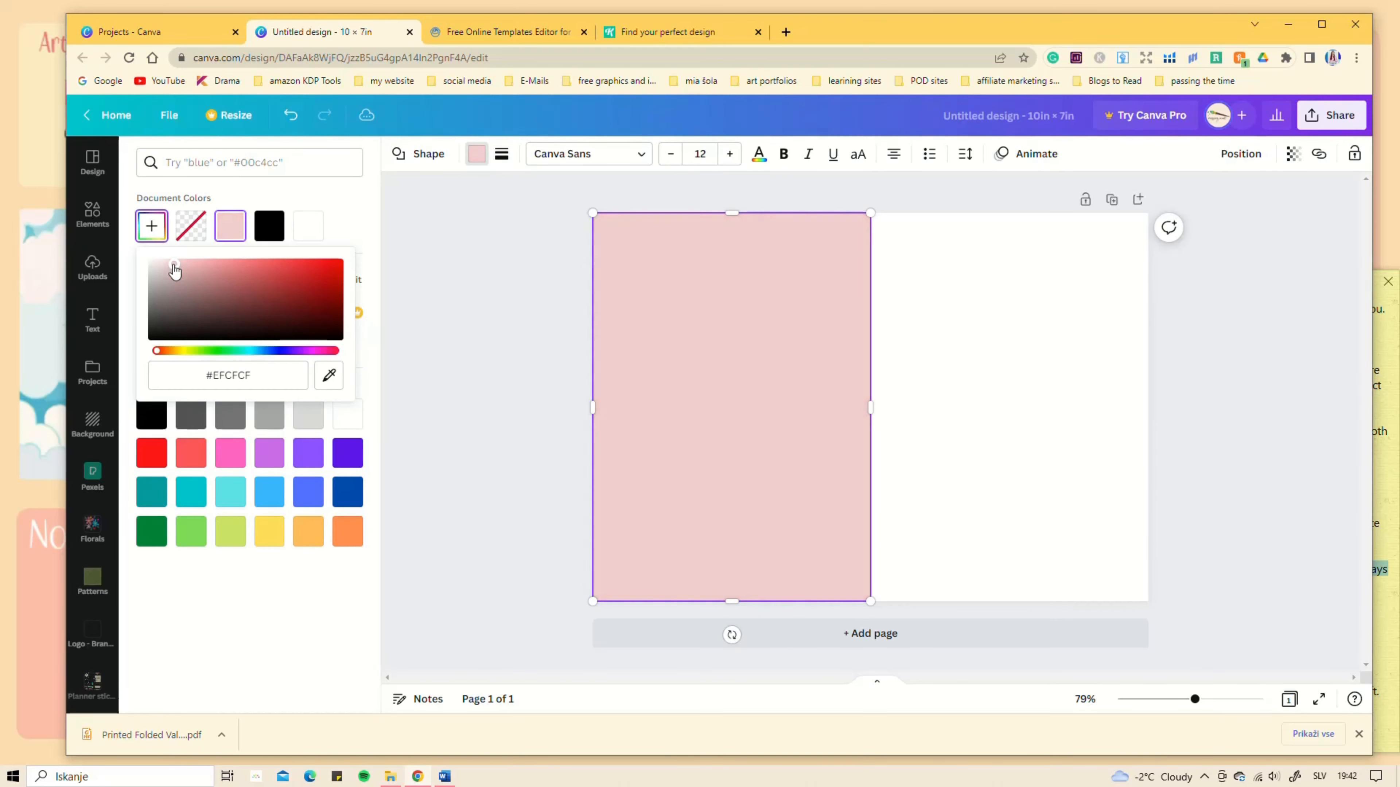
Step: Search the graphics for "cute animals" and place the enlarged panda on the lower part of the white right half
{"action": "left_click", "coordinate": [92, 212]}
{"action": "left_click", "coordinate": [223, 162]}
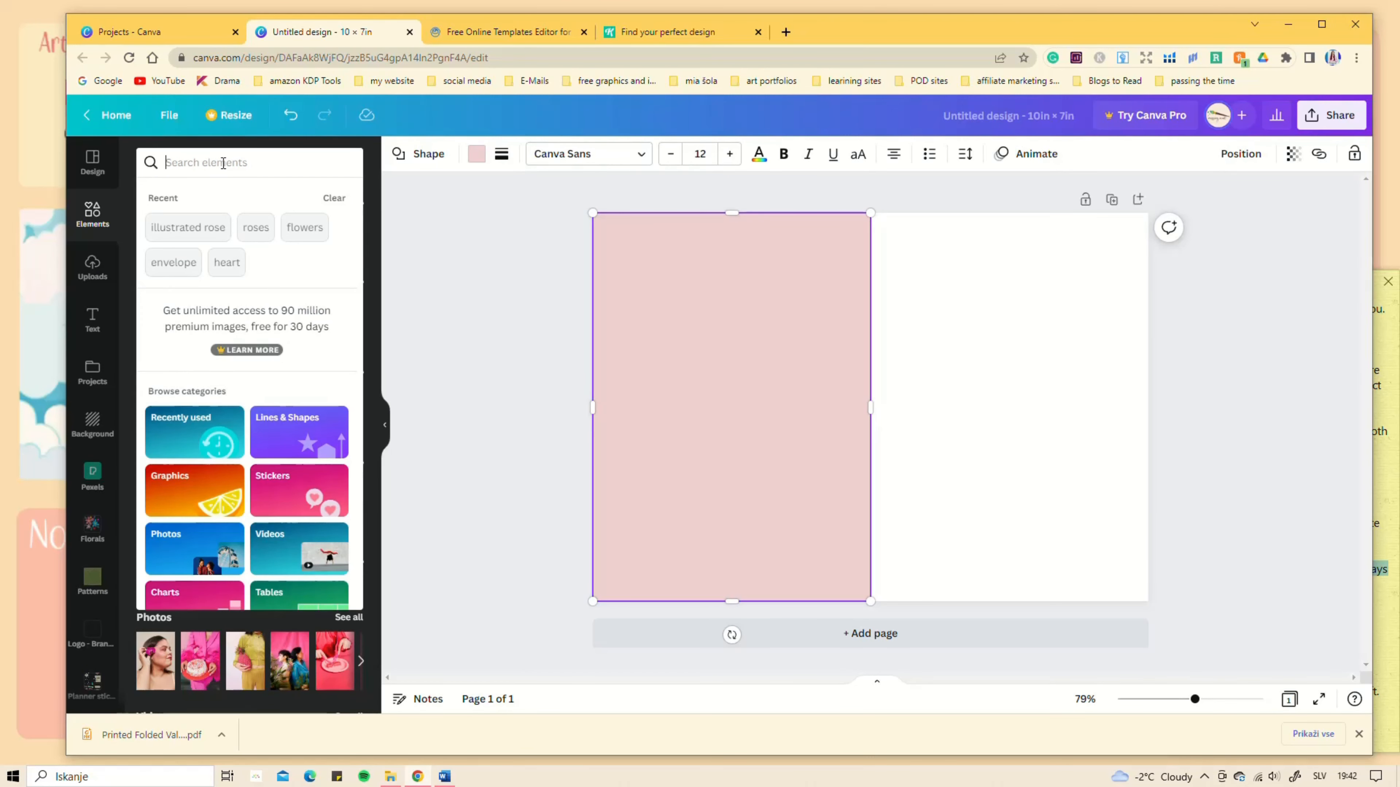
{"action": "type", "text": "cute animals"}
{"action": "key", "text": "Return"}
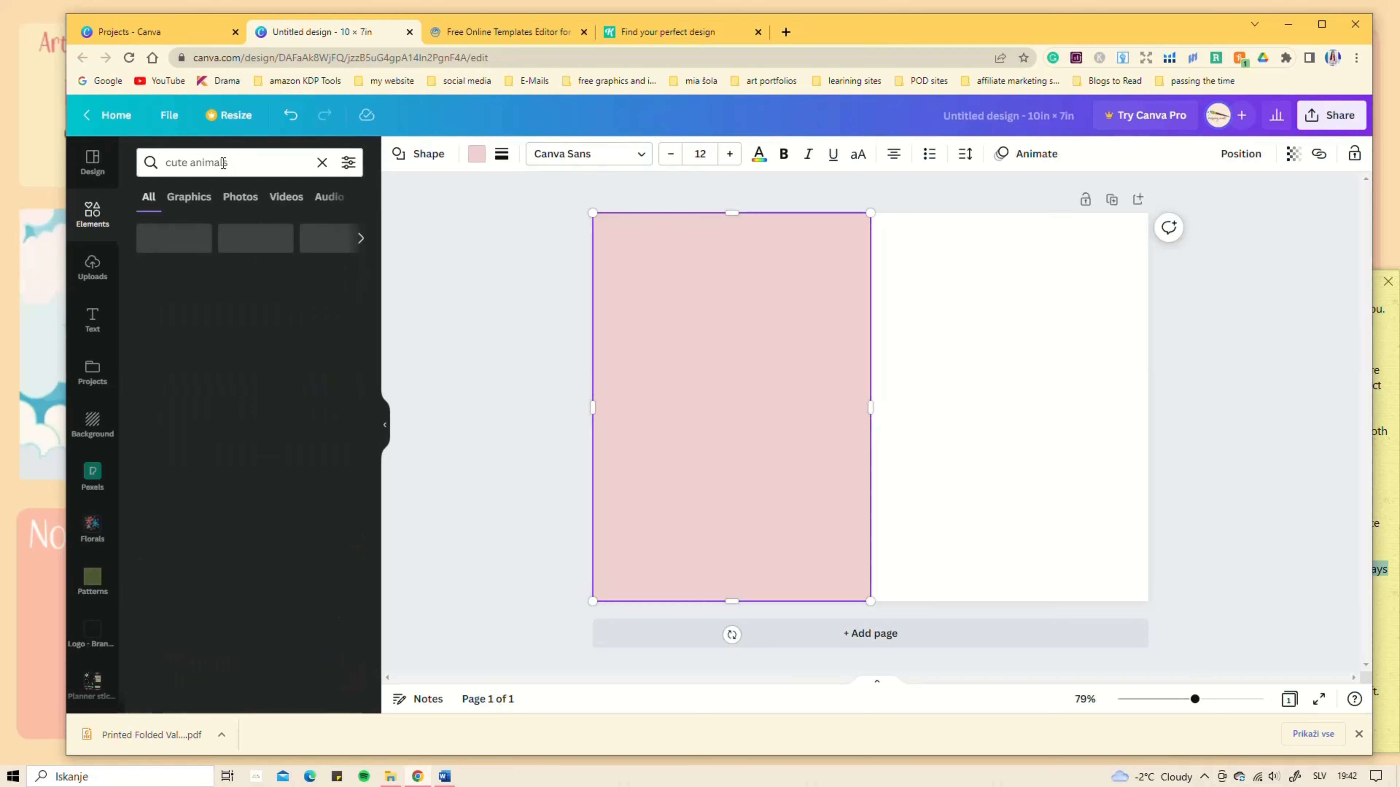
{"action": "left_click", "coordinate": [339, 276]}
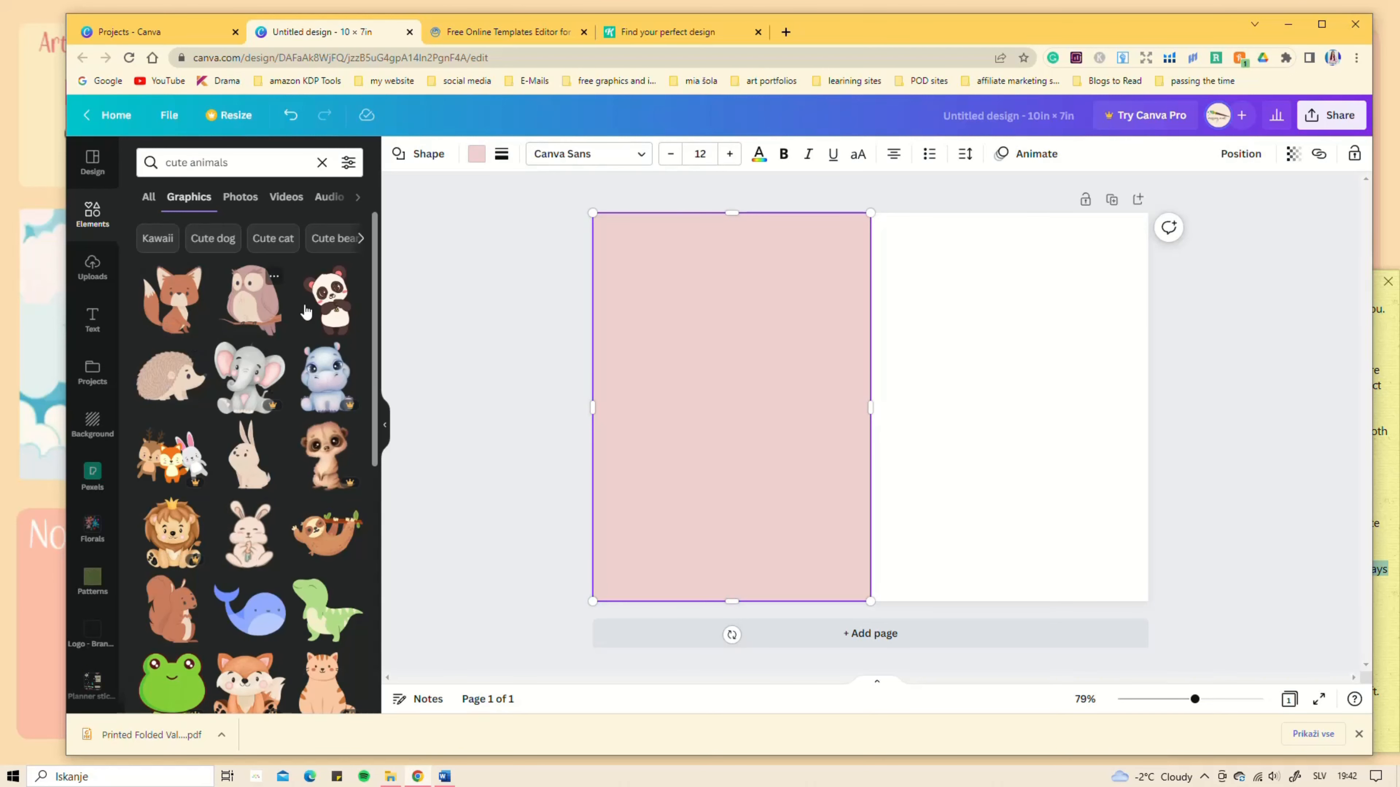
{"action": "left_click", "coordinate": [324, 311]}
{"action": "left_click_drag", "start_coordinate": [872, 411], "coordinate": [1007, 436]}
{"action": "left_click_drag", "start_coordinate": [952, 510], "coordinate": [908, 574]}
{"action": "left_click_drag", "start_coordinate": [1024, 493], "coordinate": [1065, 468]}
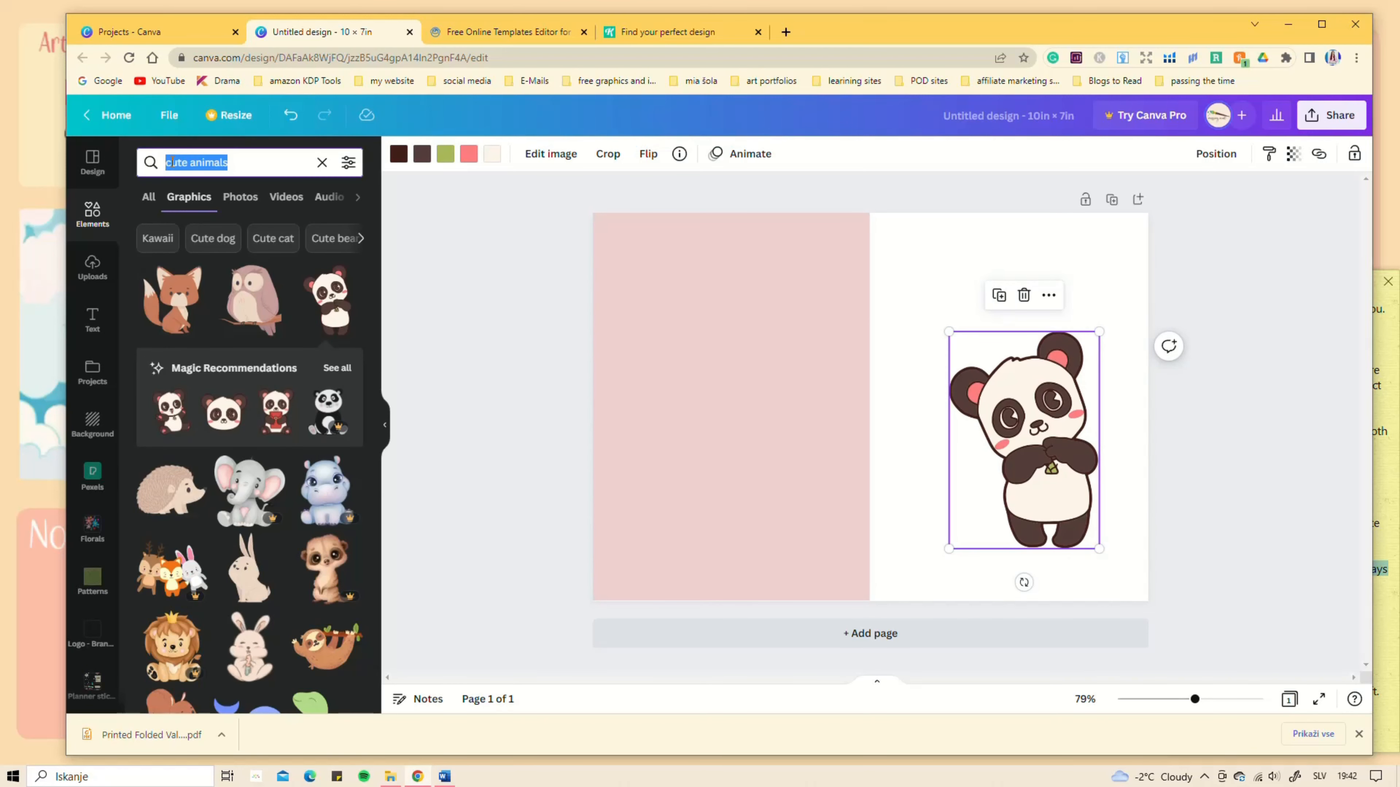
Step: Search the graphics for "heart" and place the scribbled pink heart, scaled down, on the panda's belly
{"action": "type", "text": "heart"}
{"action": "key", "text": "Return"}
{"action": "left_click", "coordinate": [327, 377]}
{"action": "left_click_drag", "start_coordinate": [959, 332], "coordinate": [852, 422]}
{"action": "left_click_drag", "start_coordinate": [817, 453], "coordinate": [1051, 486]}
{"action": "left_click_drag", "start_coordinate": [1088, 455], "coordinate": [1059, 480]}
{"action": "mouse_move", "coordinate": [1036, 504]}
{"action": "left_mouse_down"}
{"action": "mouse_move", "coordinate": [1055, 505]}
{"action": "mouse_move", "coordinate": [1029, 546]}
{"action": "mouse_move", "coordinate": [1049, 501]}
{"action": "left_mouse_up"}
{"action": "left_click", "coordinate": [1180, 462]}
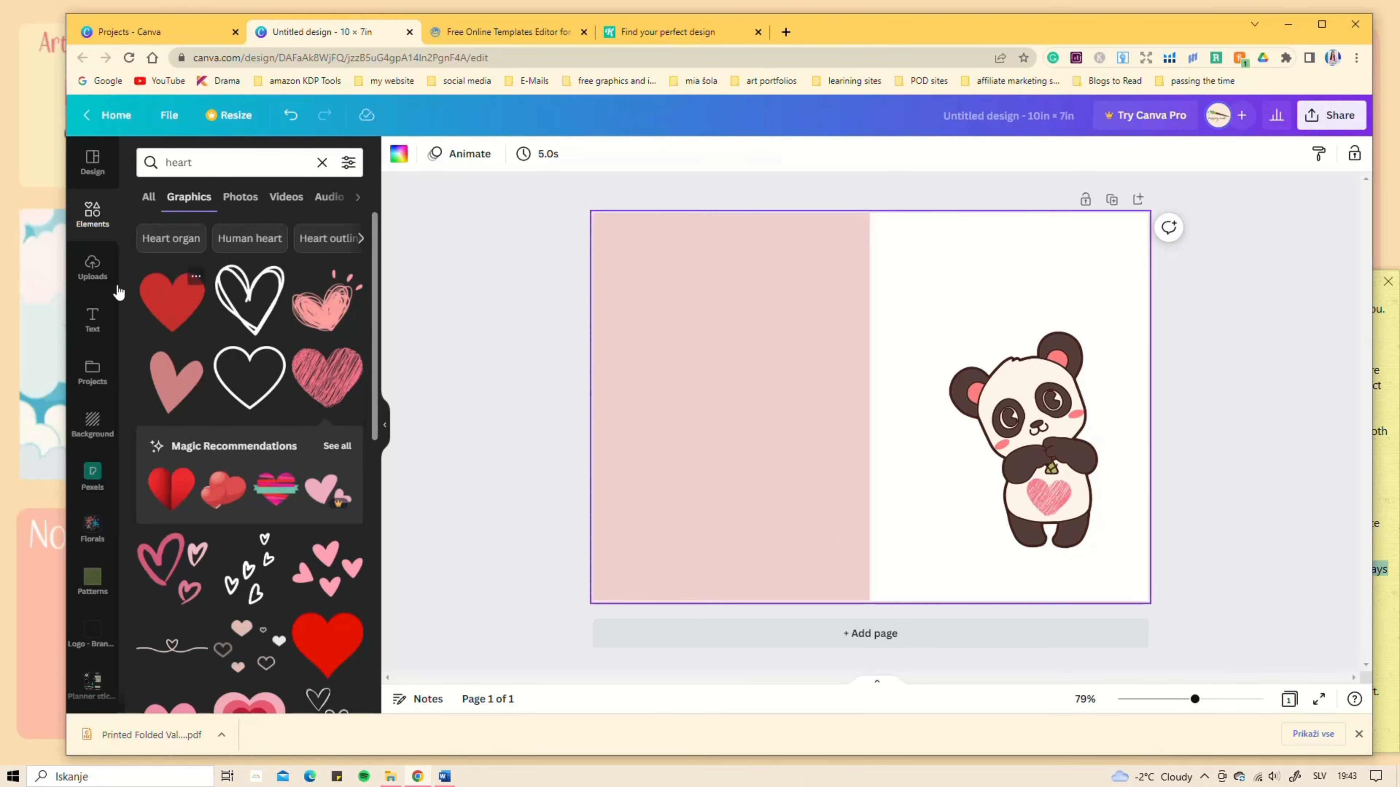
Step: Search the graphics for "oval" and place the flat white oval, scaled down, over the panda's feet
{"action": "double_click", "coordinate": [212, 162]}
{"action": "type", "text": "oval"}
{"action": "key", "text": "Return"}
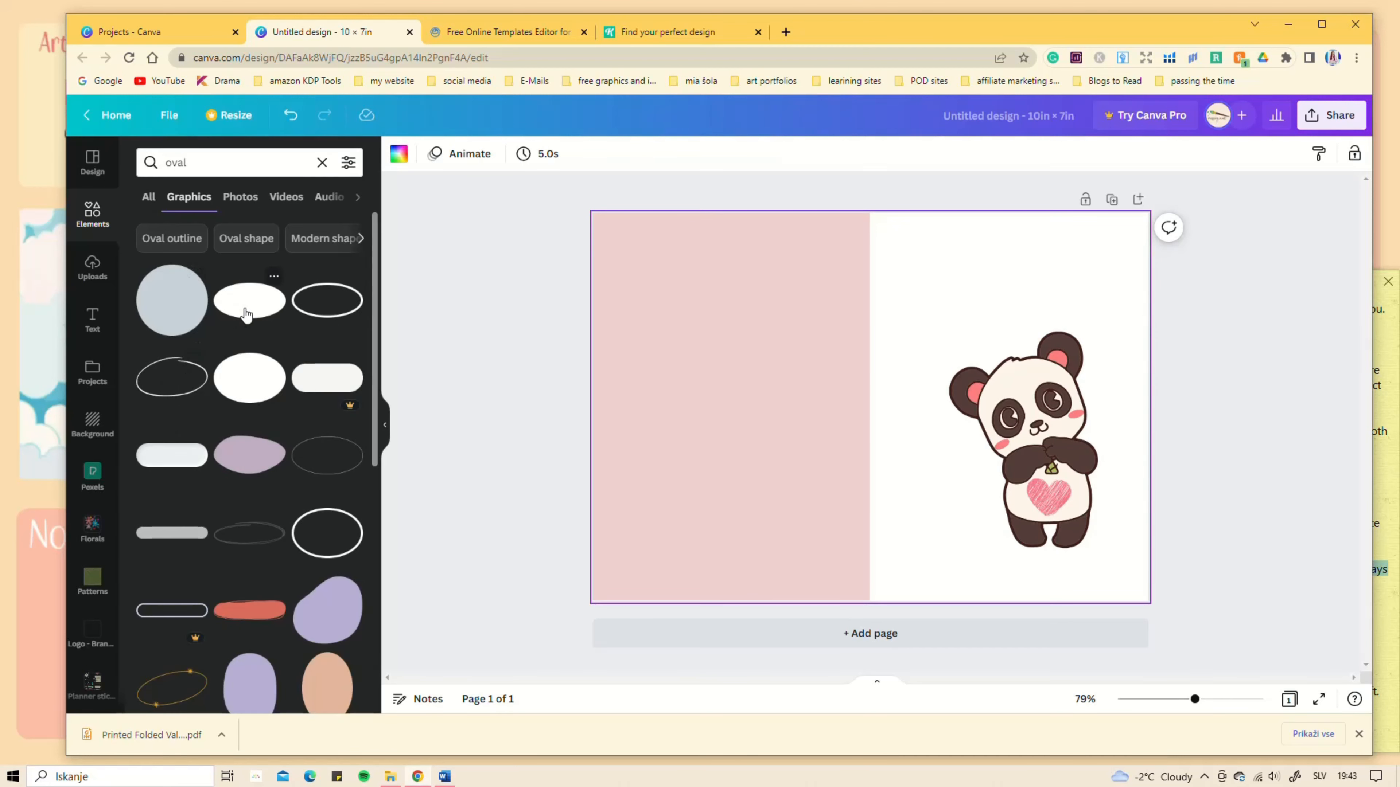
{"action": "left_click", "coordinate": [247, 315]}
{"action": "left_click_drag", "start_coordinate": [954, 393], "coordinate": [1001, 545]}
{"action": "left_click_drag", "start_coordinate": [968, 569], "coordinate": [1065, 536]}
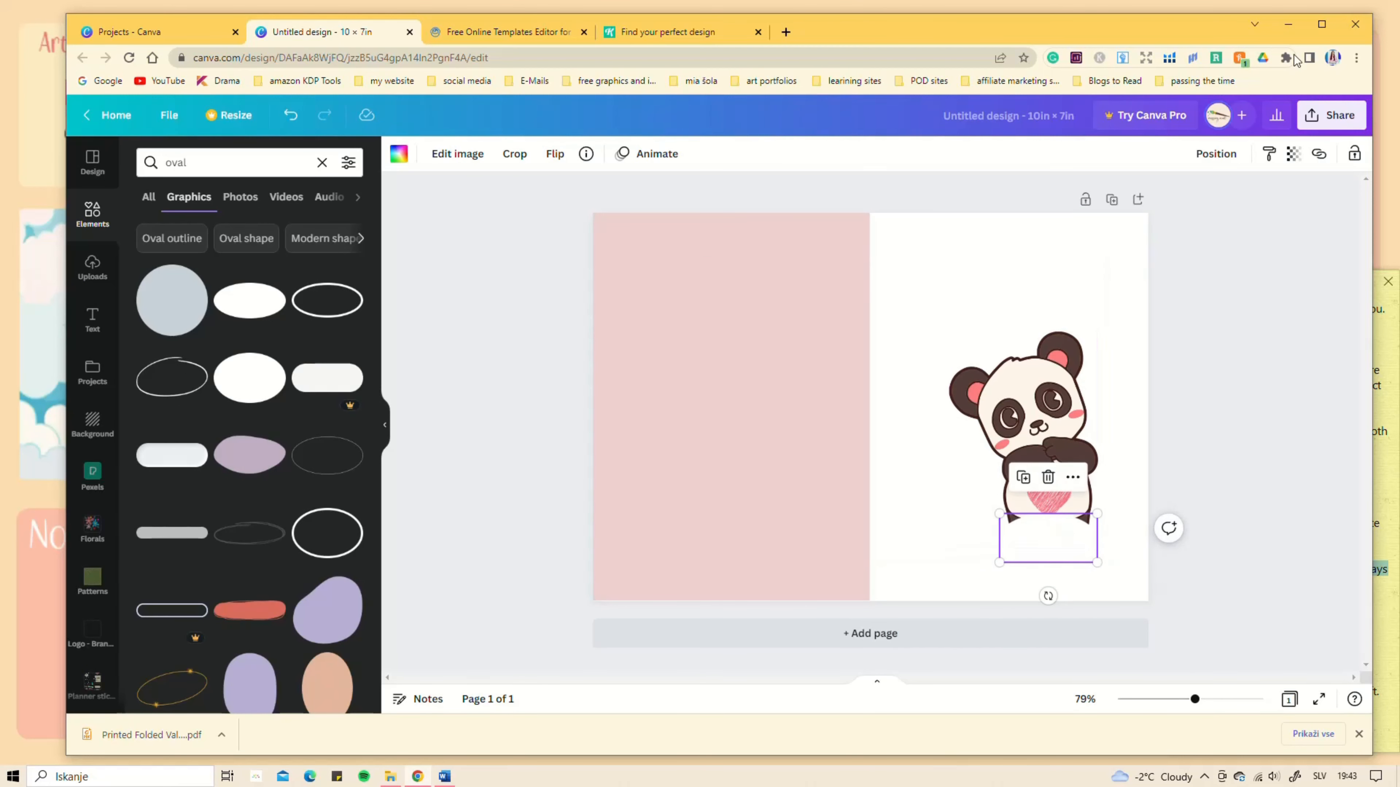
Step: Colour the oval medium grey and send it behind the panda as a floor shadow
{"action": "left_click", "coordinate": [398, 154]}
{"action": "left_click", "coordinate": [198, 265]}
{"action": "left_click", "coordinate": [268, 454]}
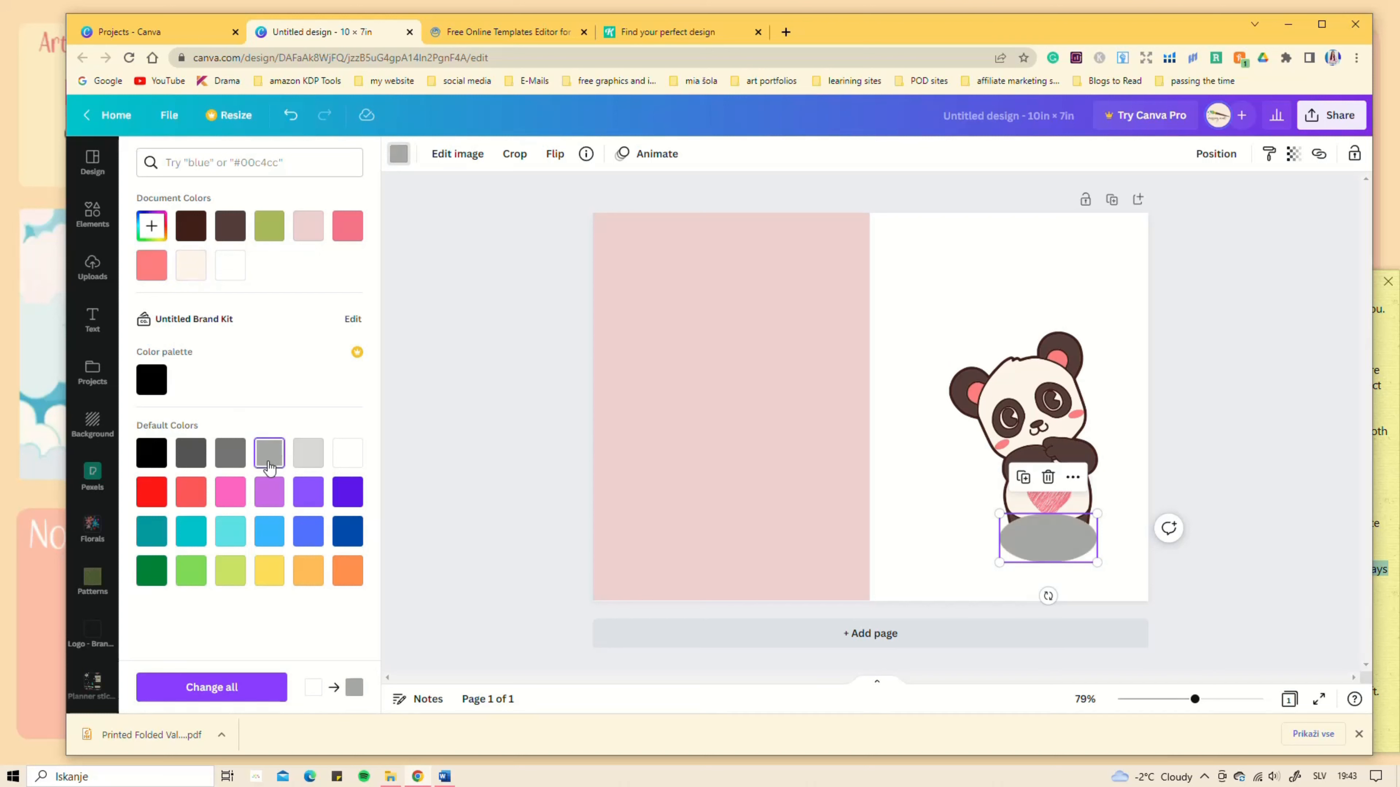
{"action": "left_click", "coordinate": [1215, 154]}
{"action": "left_click", "coordinate": [1173, 200]}
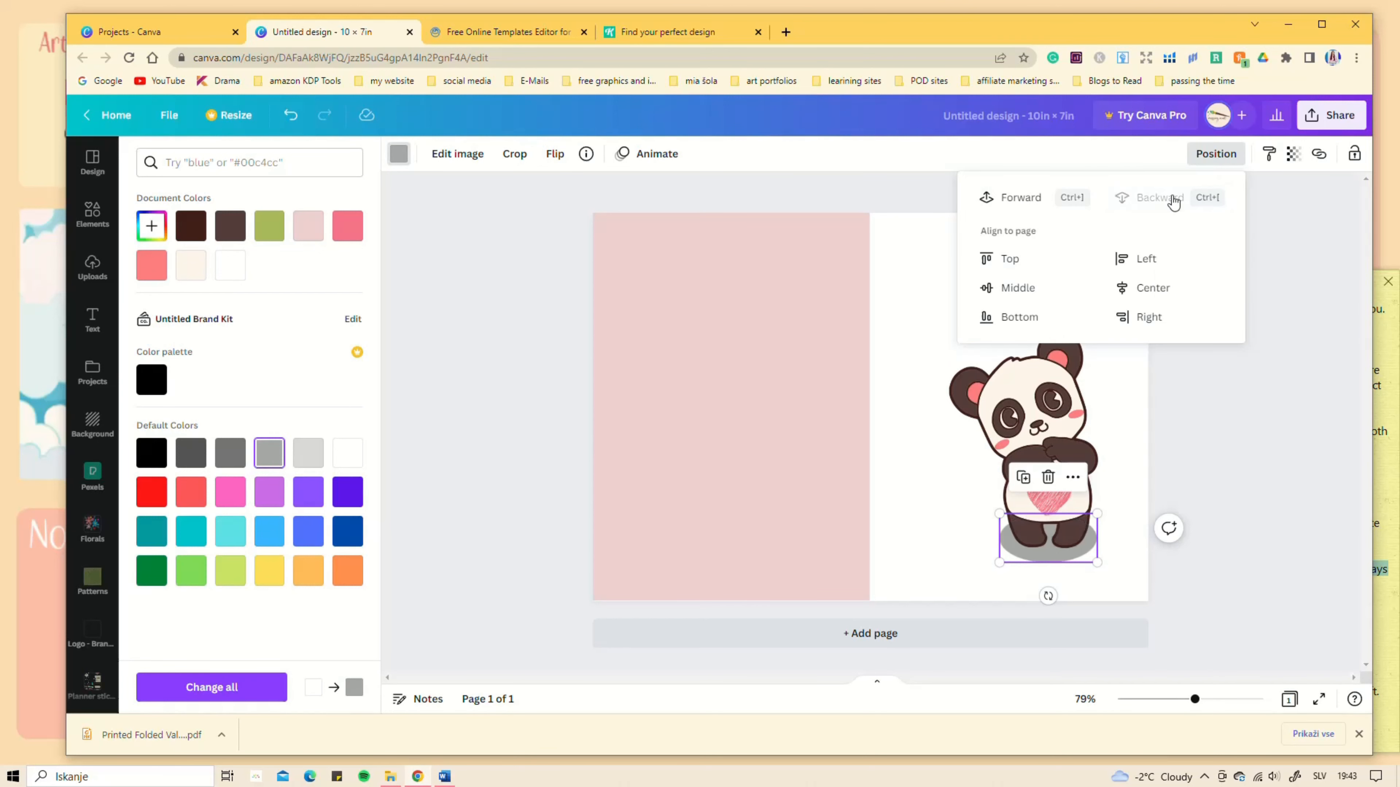
Step: Make the grey shadow oval more transparent and shift it slightly lower beneath the panda's feet
{"action": "left_click", "coordinate": [1294, 155]}
{"action": "left_click", "coordinate": [1280, 218]}
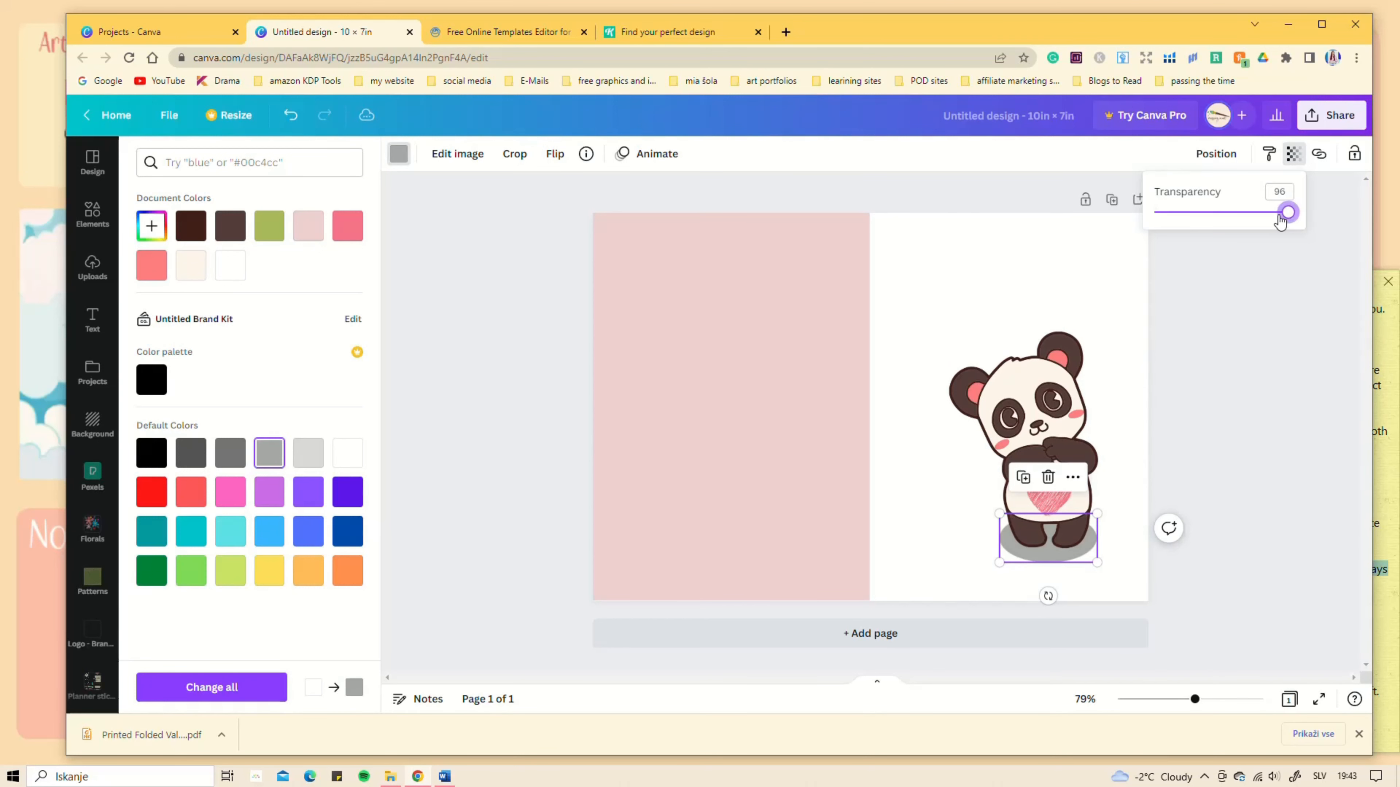
{"action": "left_click", "coordinate": [1066, 553]}
{"action": "left_click", "coordinate": [928, 525]}
{"action": "left_click", "coordinate": [1053, 571]}
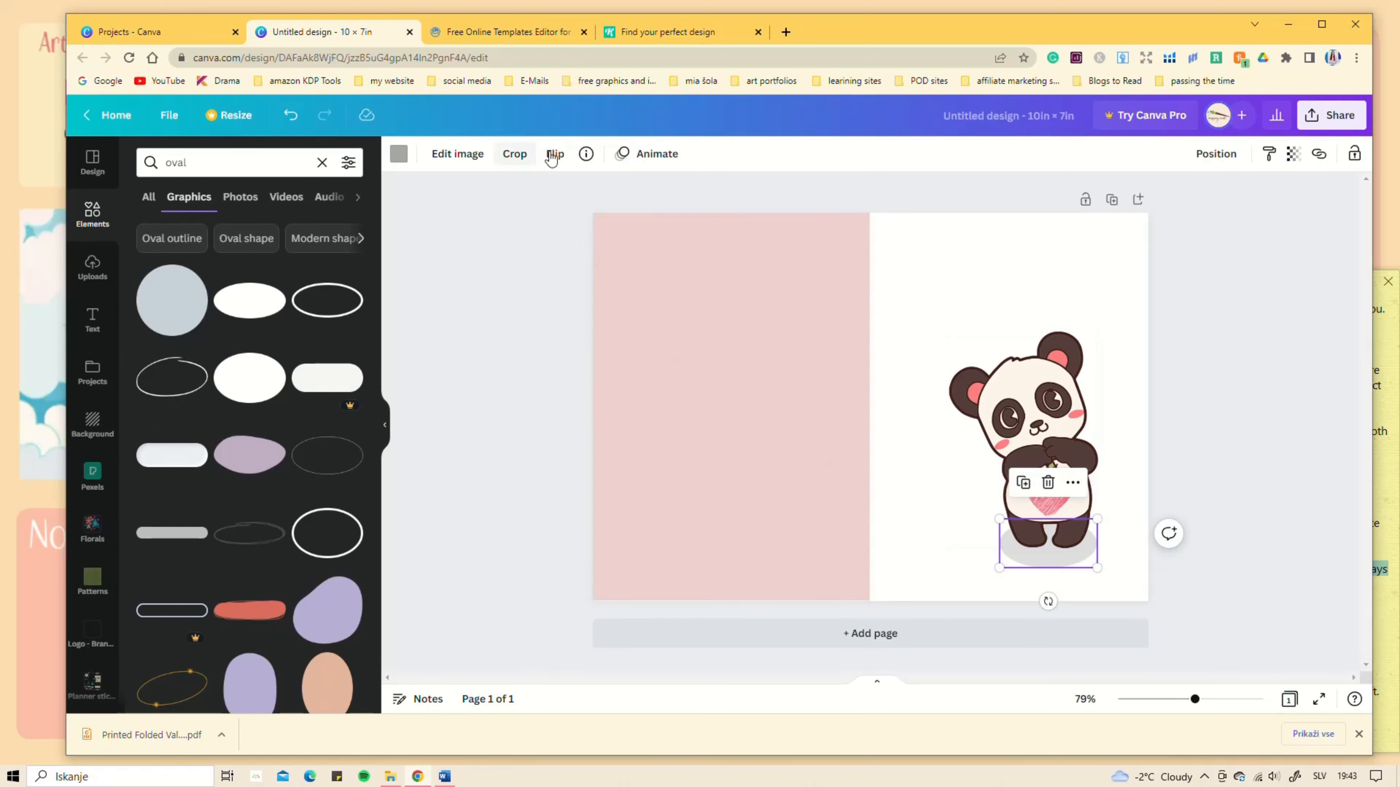
Step: Look through the image editing effects offered for the grey oval, including the ColorMix presets
{"action": "left_click", "coordinate": [468, 157]}
{"action": "scroll", "coordinate": [265, 453], "scroll_direction": "down", "scroll_amount": 5}
{"action": "scroll", "coordinate": [266, 453], "scroll_direction": "up", "scroll_amount": 2}
{"action": "scroll", "coordinate": [184, 540], "scroll_direction": "down", "scroll_amount": 2}
{"action": "scroll", "coordinate": [185, 540], "scroll_direction": "up", "scroll_amount": 4}
{"action": "scroll", "coordinate": [308, 386], "scroll_direction": "down", "scroll_amount": 2}
{"action": "left_click", "coordinate": [341, 367]}
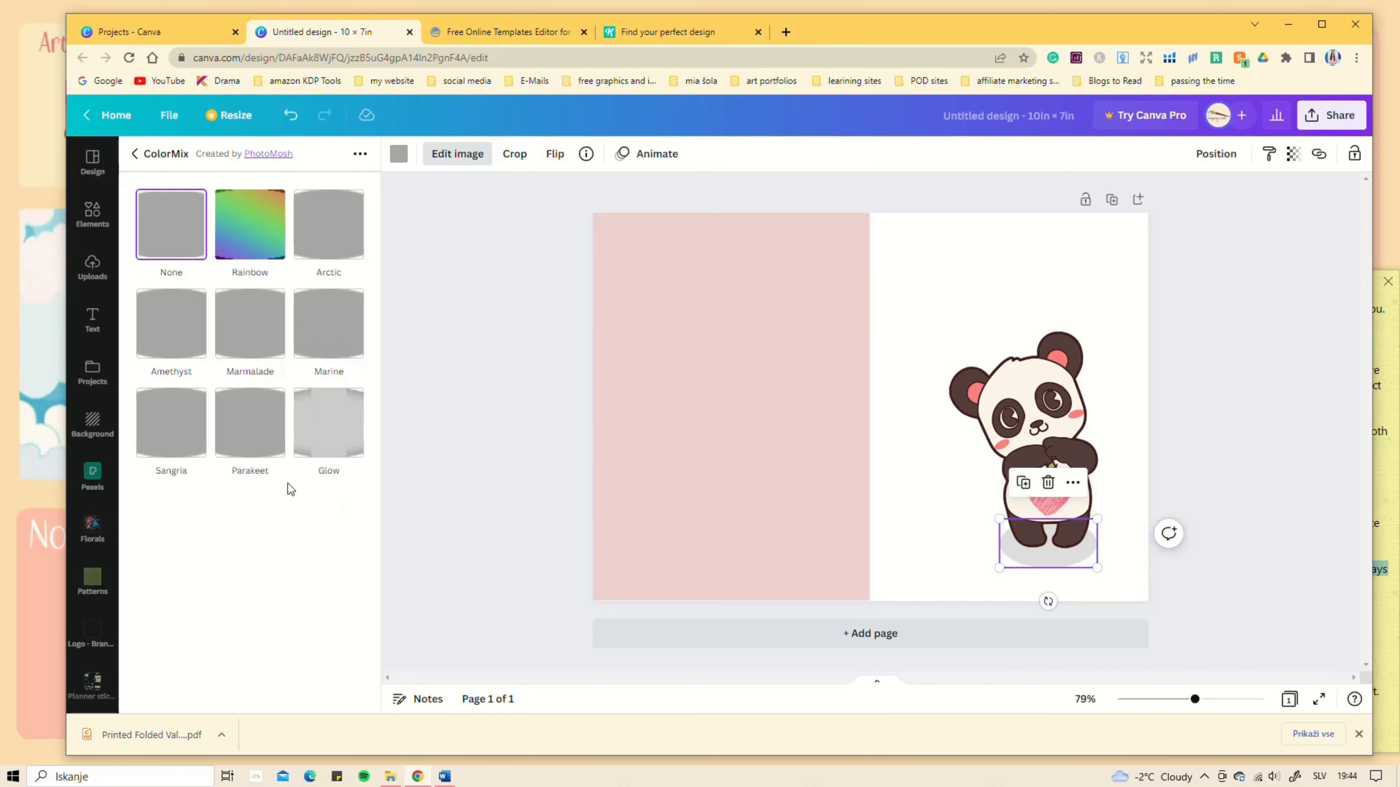
{"action": "left_click", "coordinate": [134, 154]}
{"action": "scroll", "coordinate": [234, 615], "scroll_direction": "up", "scroll_amount": 5}
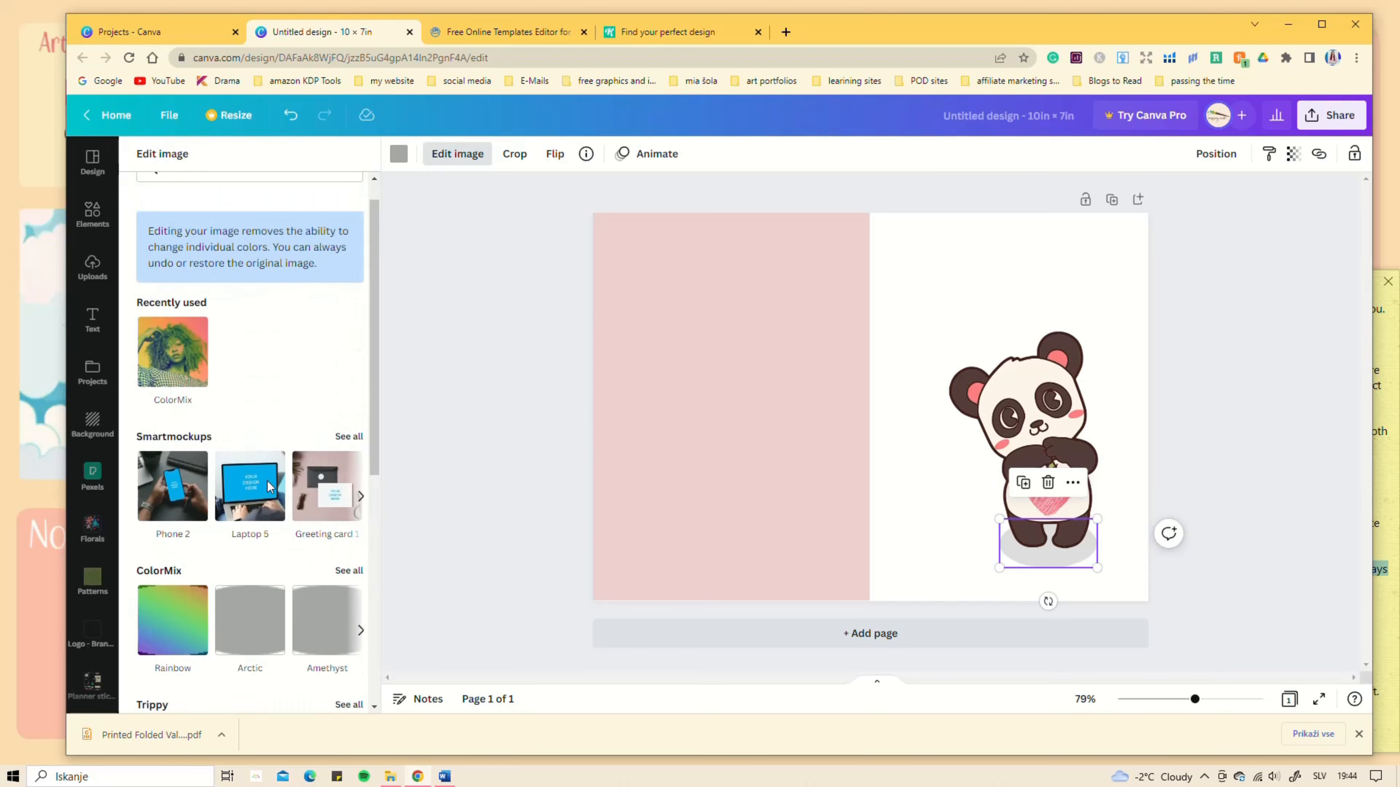
{"action": "left_click", "coordinate": [652, 156]}
{"action": "left_click", "coordinate": [465, 163]}
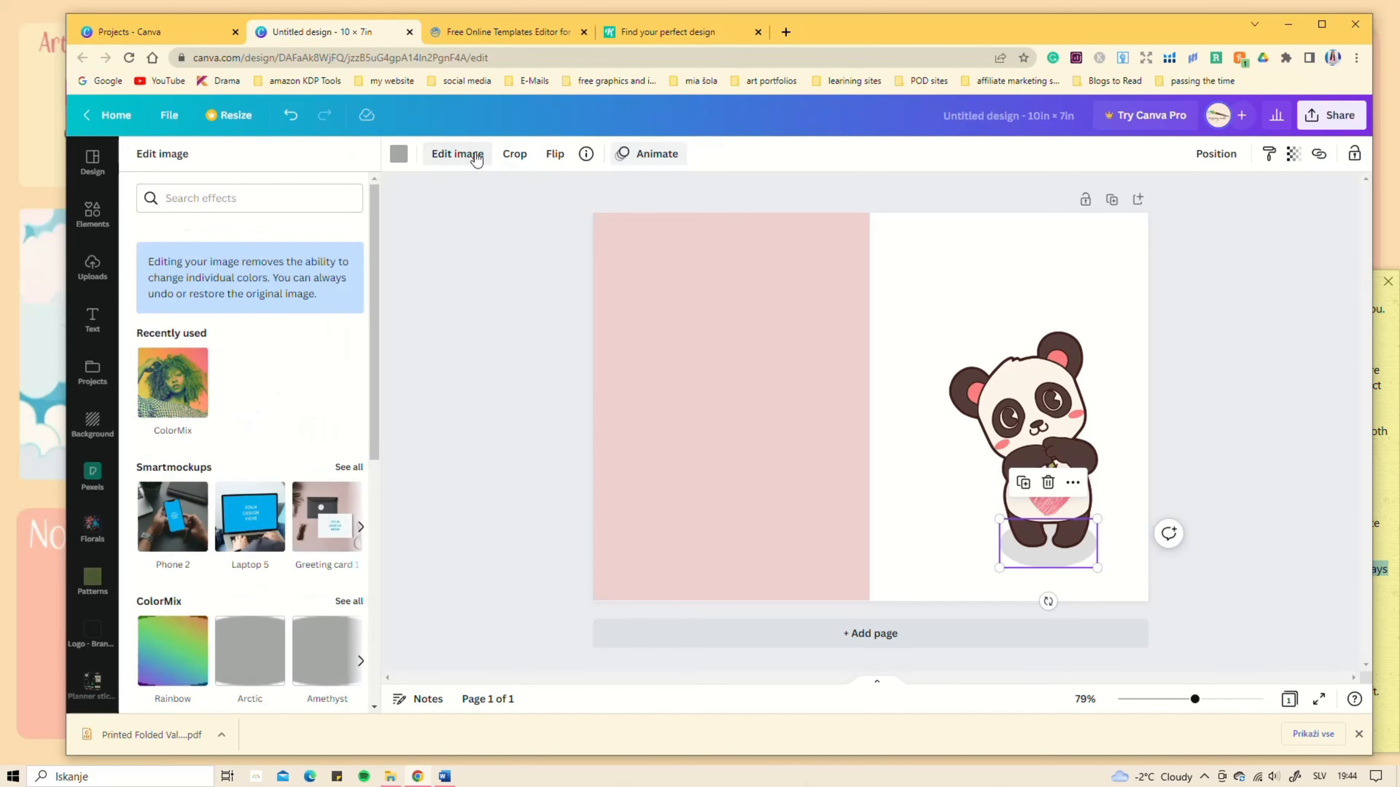
{"action": "left_click", "coordinate": [465, 162]}
Step: Add a sketchy oval outline around the grey shadow and send it backward behind the panda's feet
{"action": "left_click", "coordinate": [896, 447]}
{"action": "left_click_drag", "start_coordinate": [322, 465], "coordinate": [1022, 543]}
{"action": "left_click_drag", "start_coordinate": [1129, 577], "coordinate": [630, 249]}
{"action": "left_click", "coordinate": [1216, 154]}
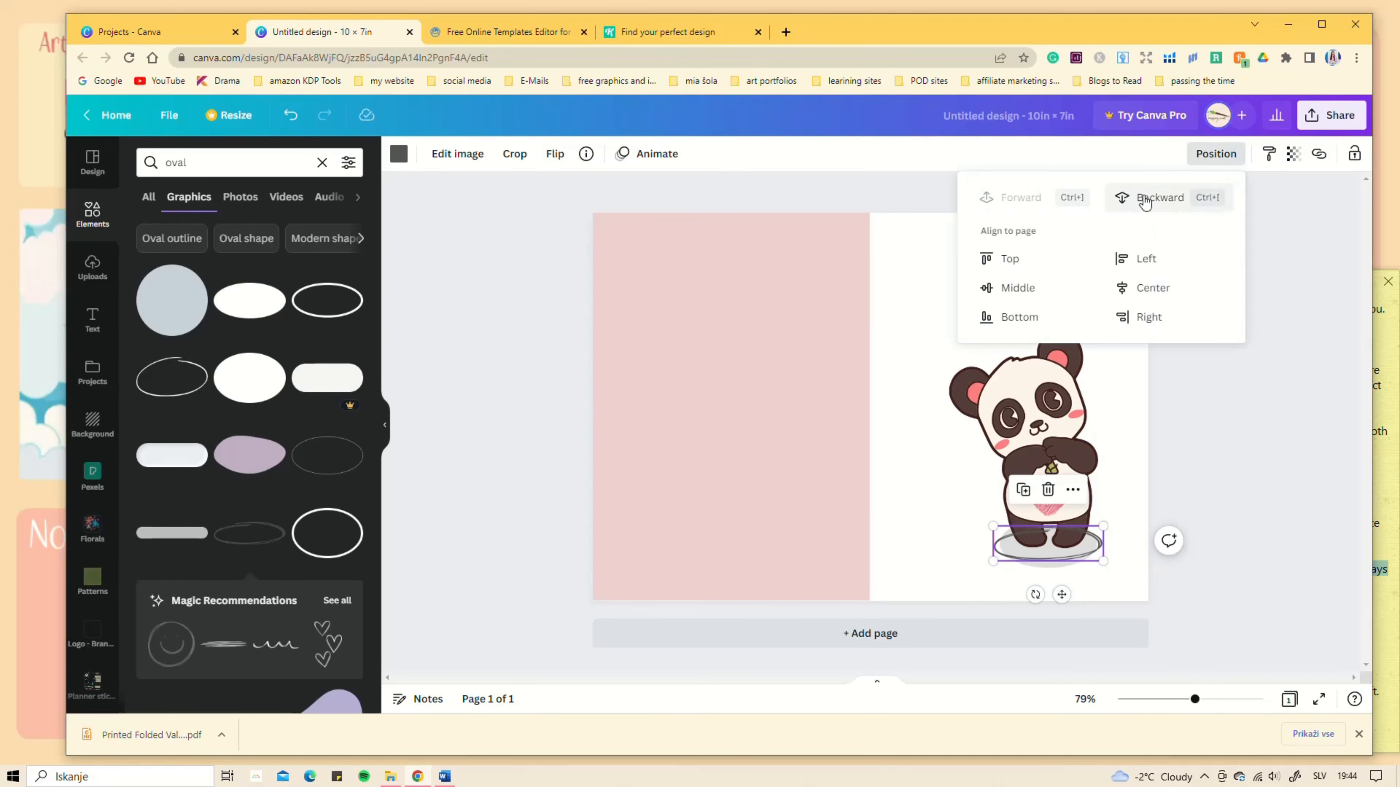
{"action": "left_click", "coordinate": [908, 477]}
Step: Add three separate headings reading "Be", "My" and "Valentine", stacked from the top of the card's right half
{"action": "left_click", "coordinate": [92, 318]}
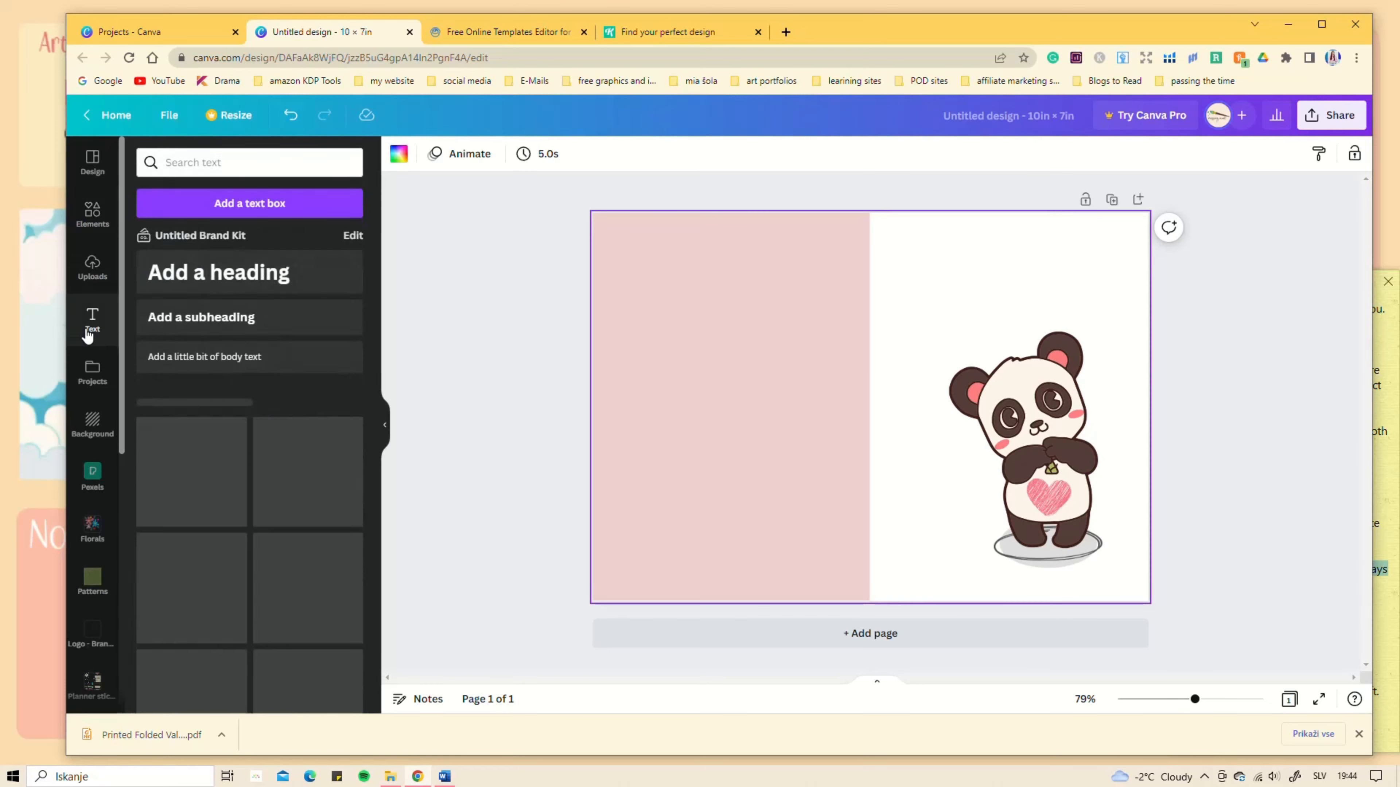
{"action": "left_click", "coordinate": [219, 272]}
{"action": "double_click", "coordinate": [838, 420]}
{"action": "type", "text": "Be"}
{"action": "left_click_drag", "start_coordinate": [863, 419], "coordinate": [930, 309]}
{"action": "double_click", "coordinate": [923, 300]}
{"action": "type", "text": "My"}
{"action": "left_click", "coordinate": [906, 353]}
{"action": "left_click_drag", "start_coordinate": [921, 237], "coordinate": [909, 363]}
{"action": "double_click", "coordinate": [909, 361]}
{"action": "type", "text": "Valentine"}
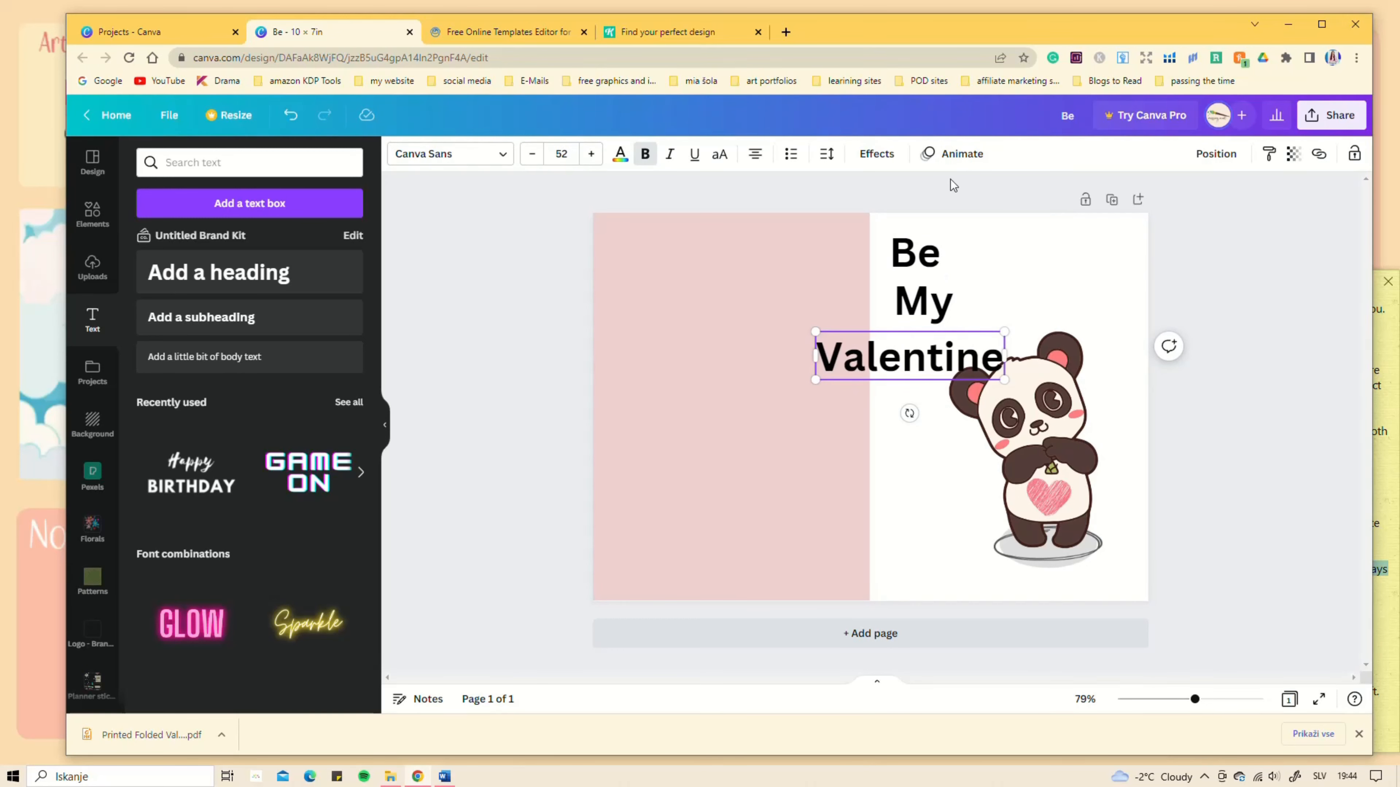
Step: Tilt "Valentine" upward just above the panda's head and position "My" between it and "Be"
{"action": "left_click_drag", "start_coordinate": [927, 295], "coordinate": [987, 251]}
{"action": "left_click_drag", "start_coordinate": [909, 359], "coordinate": [1022, 376]}
{"action": "left_click_drag", "start_coordinate": [1002, 259], "coordinate": [988, 300]}
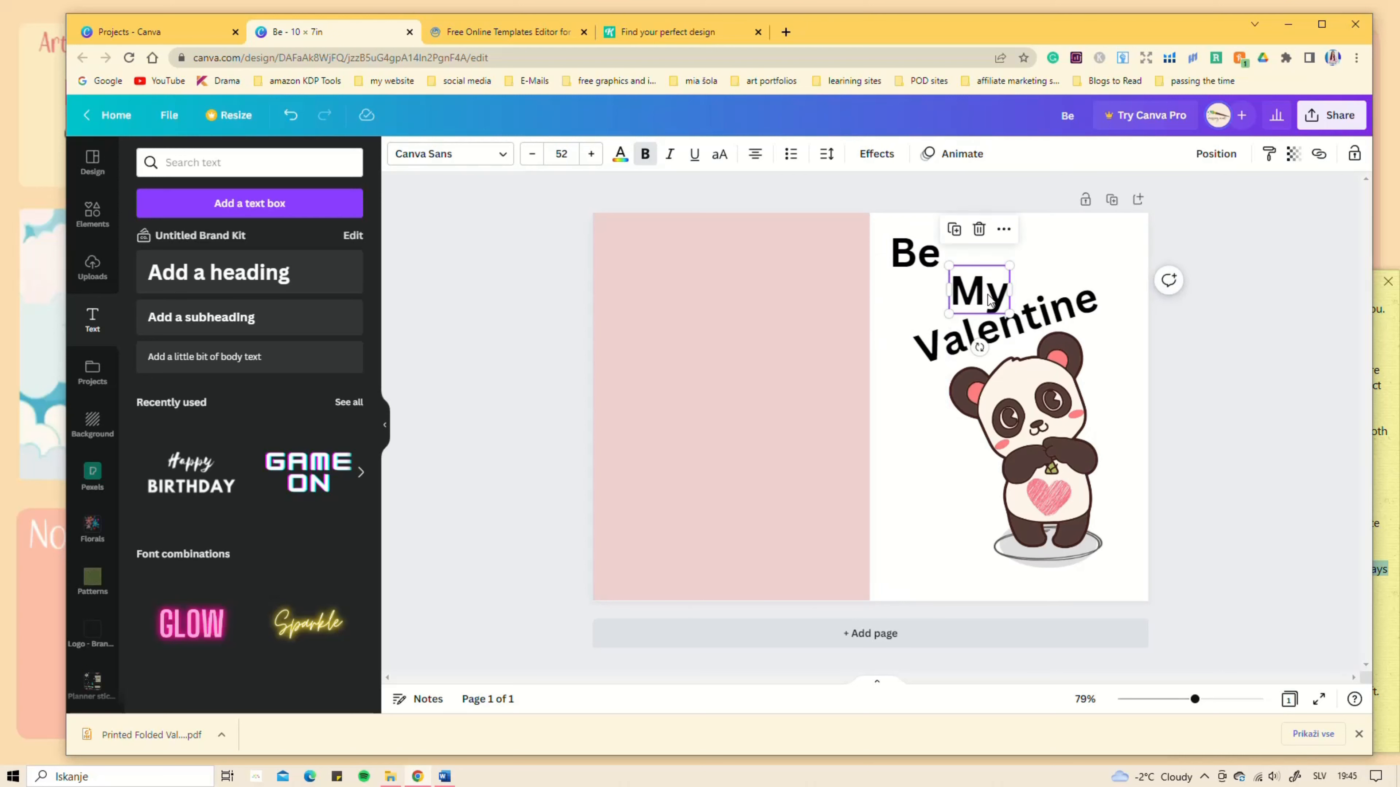
Step: Set the font of the word "Be" to Gagalin
{"action": "left_click", "coordinate": [915, 252]}
{"action": "left_click", "coordinate": [449, 154]}
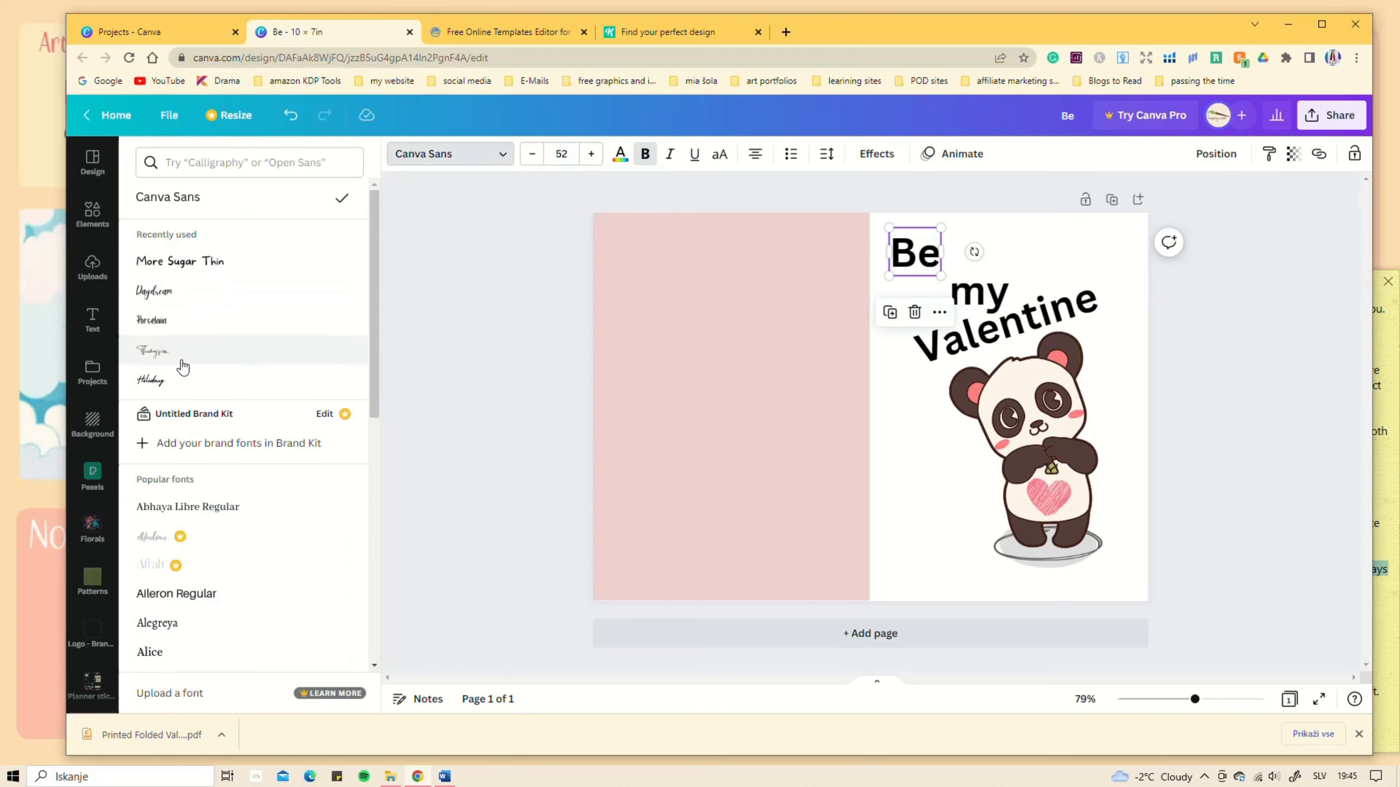
{"action": "scroll", "coordinate": [242, 441], "scroll_direction": "down", "scroll_amount": 4}
{"action": "left_click", "coordinate": [242, 527]}
{"action": "scroll", "coordinate": [242, 496], "scroll_direction": "down", "scroll_amount": 11}
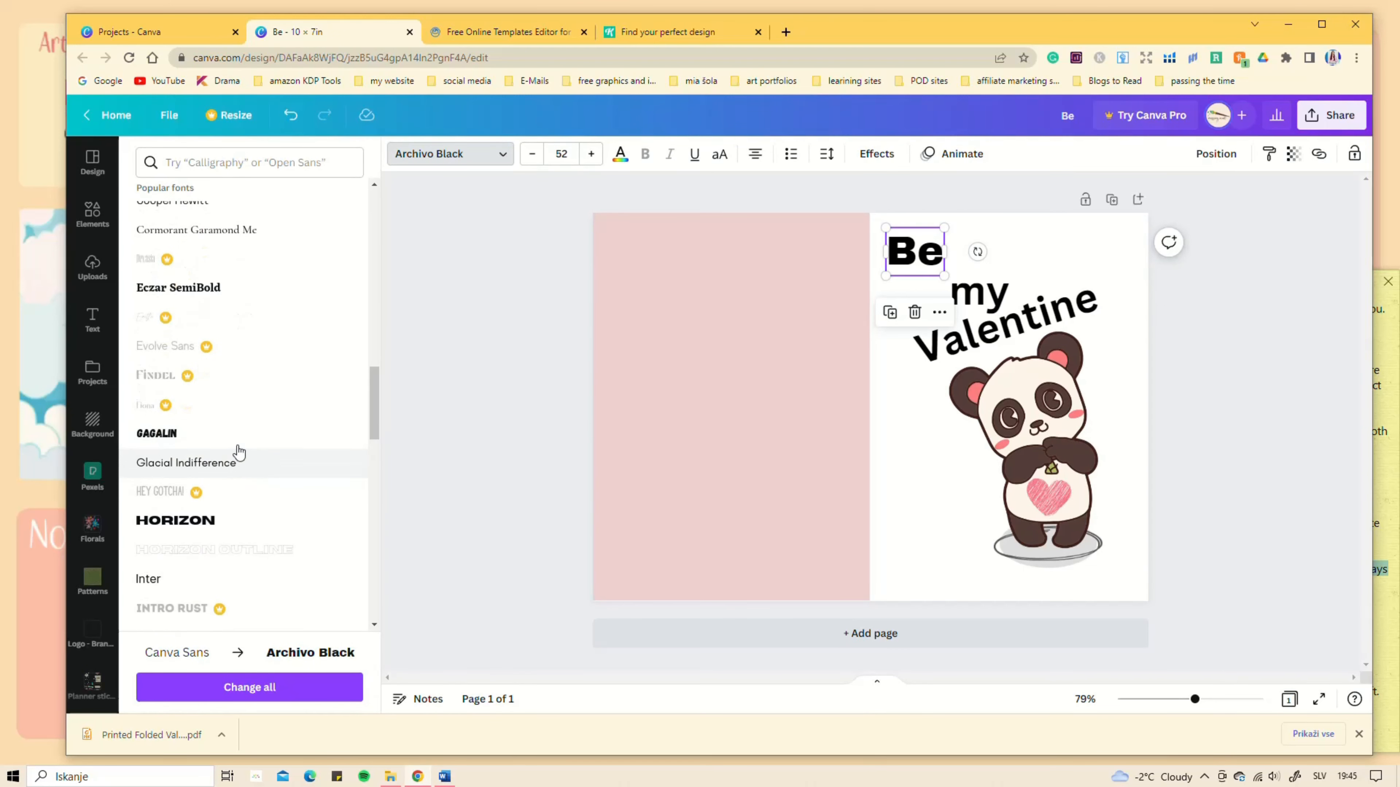
{"action": "left_click", "coordinate": [236, 437]}
Step: Try several popular fonts on the word "my", including Inter, Bebas Neue, Arimo and Anonymous Pro
{"action": "left_click", "coordinate": [978, 292]}
{"action": "left_click", "coordinate": [226, 578]}
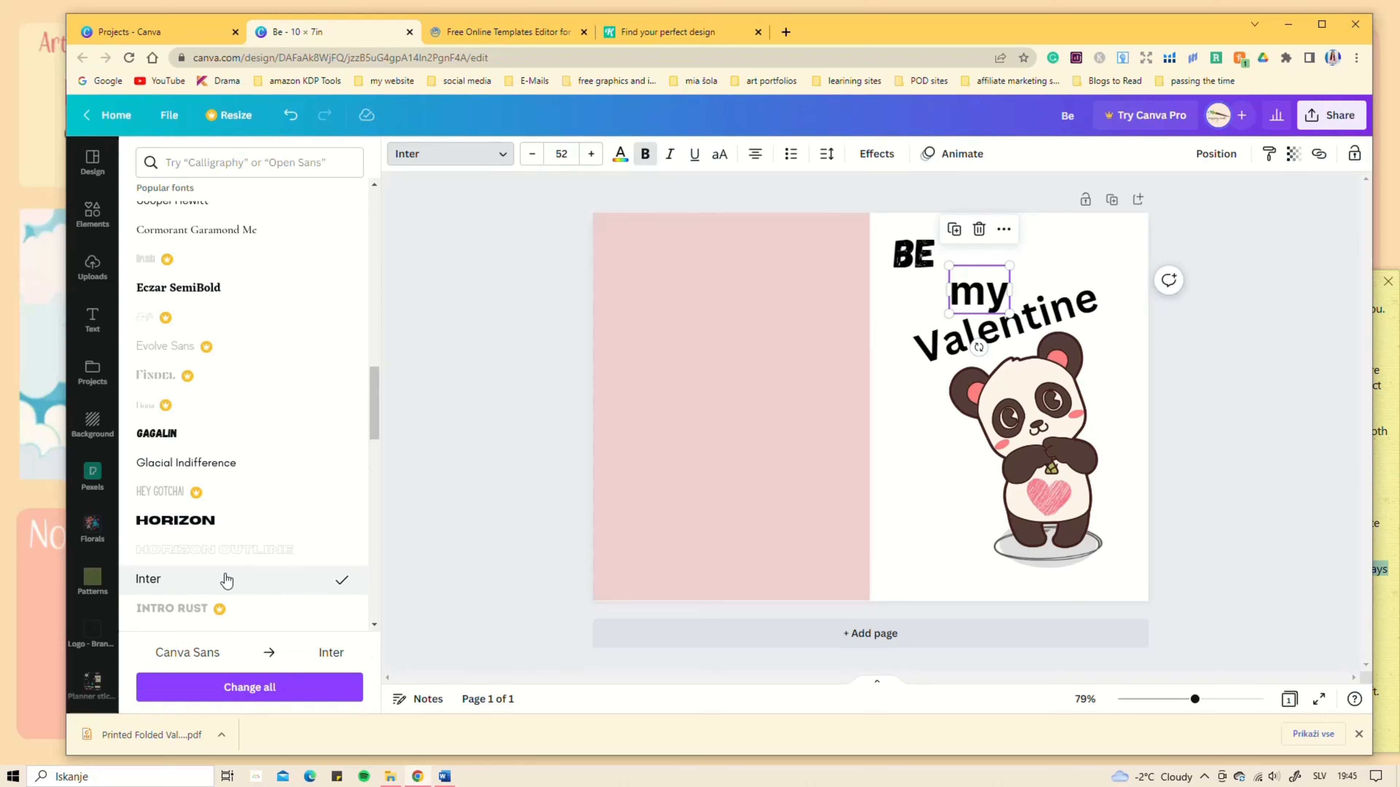
{"action": "scroll", "coordinate": [214, 573], "scroll_direction": "up", "scroll_amount": 6}
{"action": "scroll", "coordinate": [215, 574], "scroll_direction": "up", "scroll_amount": 4}
{"action": "left_click", "coordinate": [230, 429]}
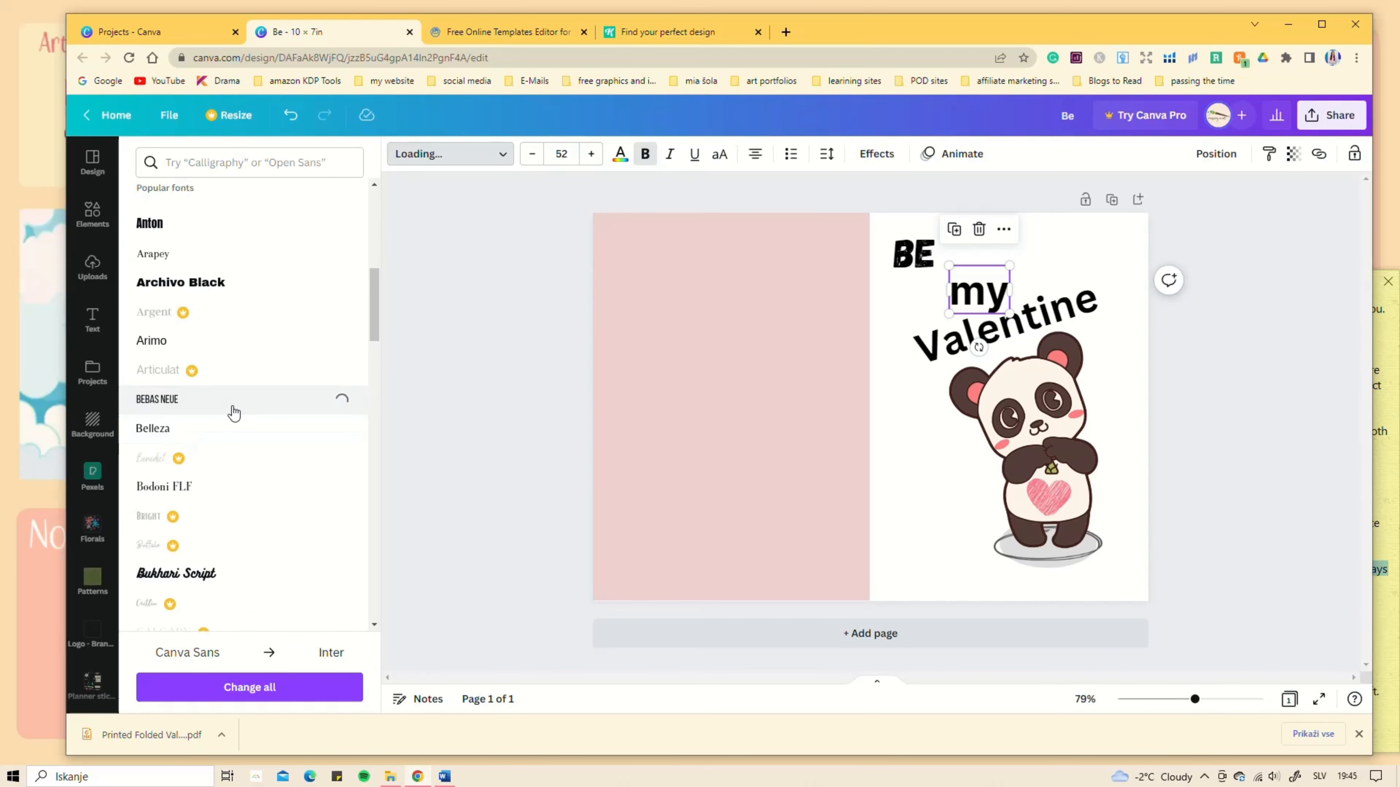
{"action": "scroll", "coordinate": [232, 436], "scroll_direction": "up", "scroll_amount": 2}
{"action": "left_click", "coordinate": [231, 469]}
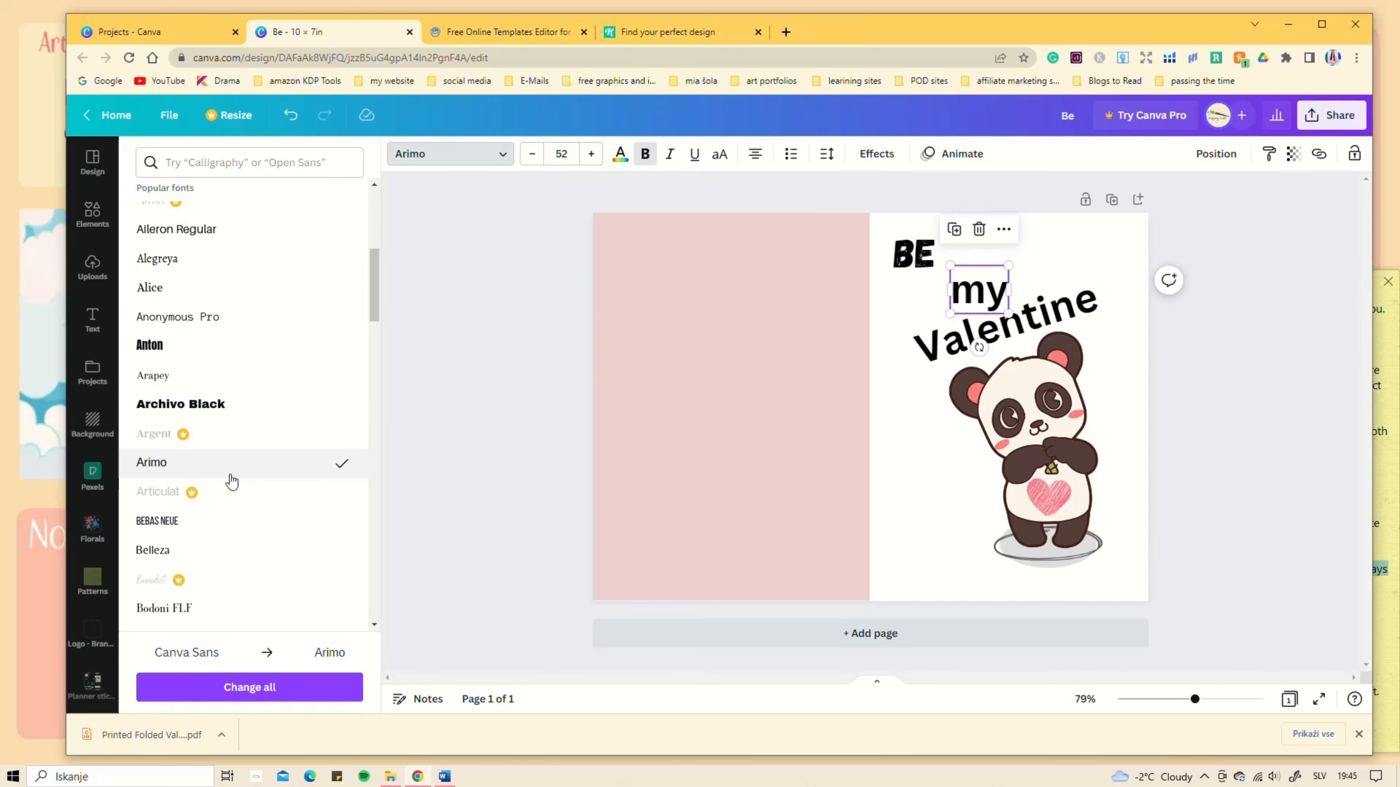
{"action": "scroll", "coordinate": [228, 529], "scroll_direction": "up", "scroll_amount": 4}
{"action": "left_click", "coordinate": [221, 501]}
{"action": "left_click", "coordinate": [223, 530]}
{"action": "left_click", "coordinate": [230, 561]}
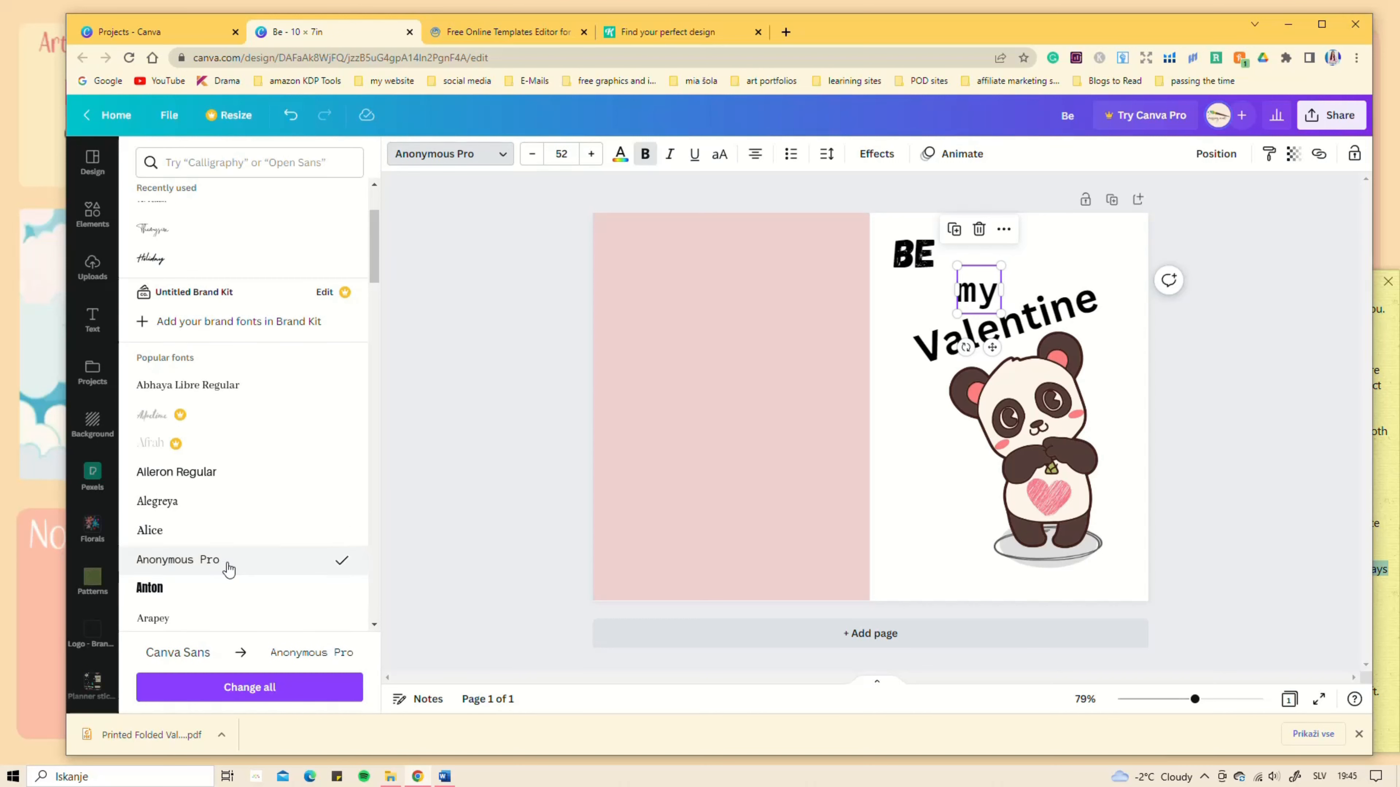
Step: Set the word "my" in a recently used handwritten script font and "Valentine" in Daydream
{"action": "left_click", "coordinate": [232, 258]}
{"action": "left_click", "coordinate": [198, 349]}
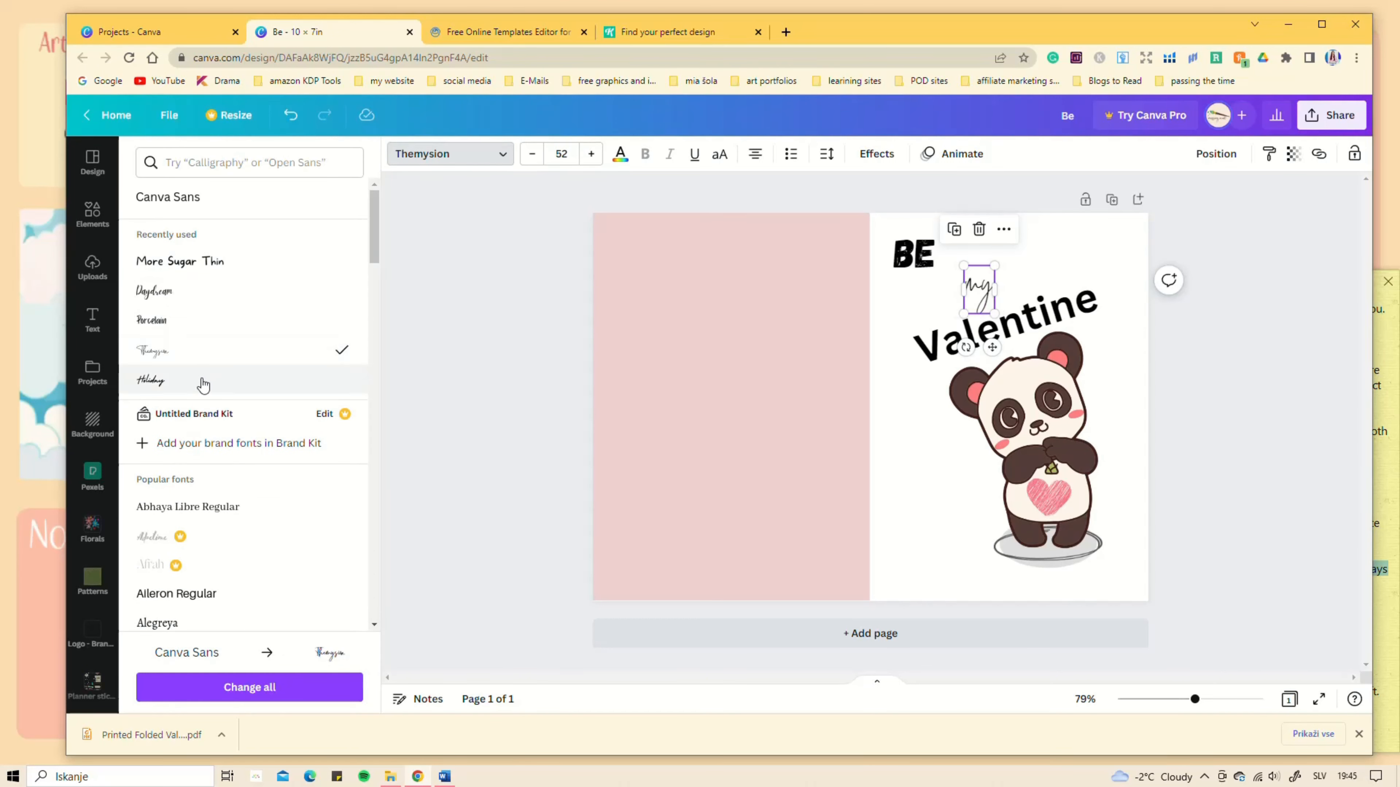
{"action": "left_click", "coordinate": [1009, 325]}
{"action": "left_click", "coordinate": [230, 298]}
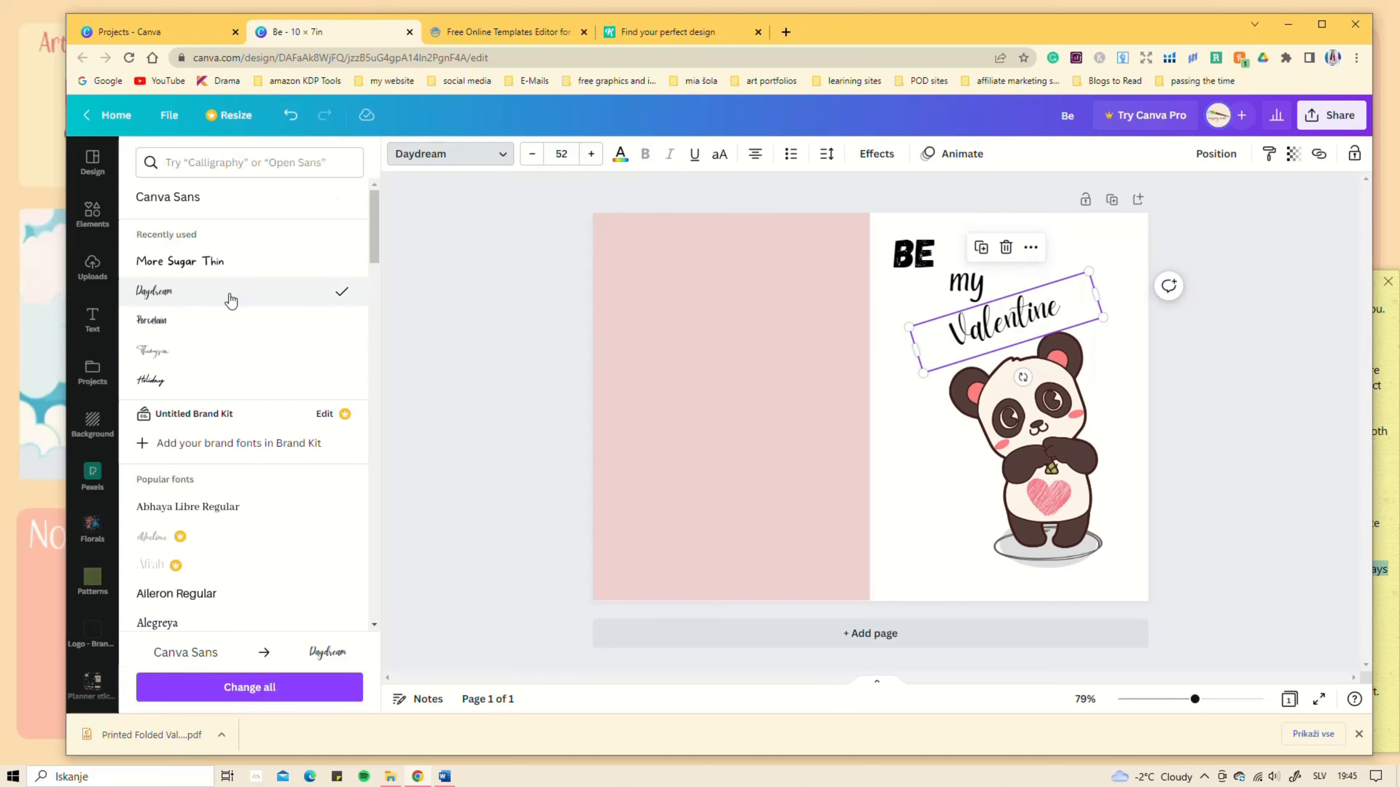
Step: Set the font of "Valentine" to Holiday and enlarge the word "BE" to a font size of about 97
{"action": "left_click", "coordinate": [232, 320]}
{"action": "left_click", "coordinate": [231, 380]}
{"action": "left_click", "coordinate": [920, 258]}
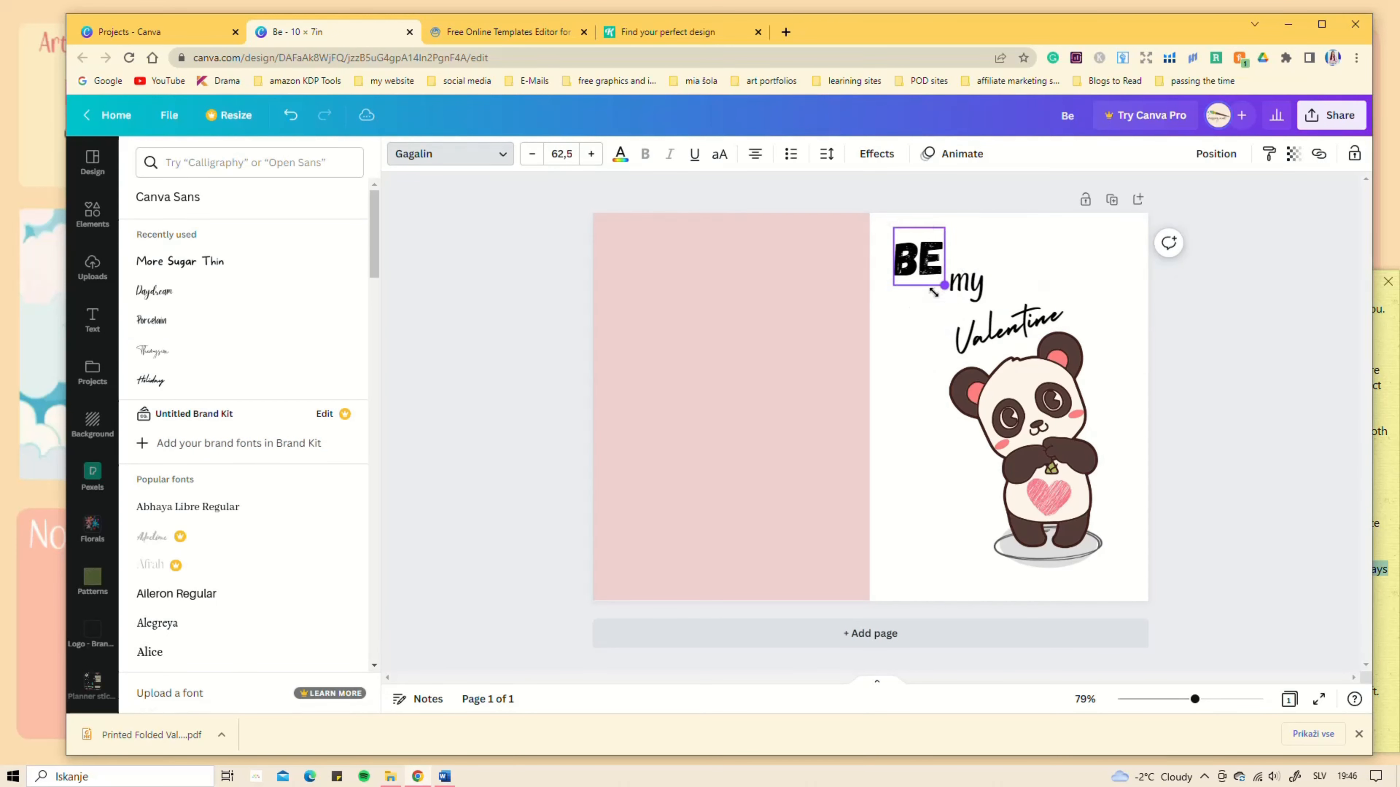
{"action": "left_click_drag", "start_coordinate": [933, 293], "coordinate": [995, 290]}
{"action": "left_click", "coordinate": [931, 268]}
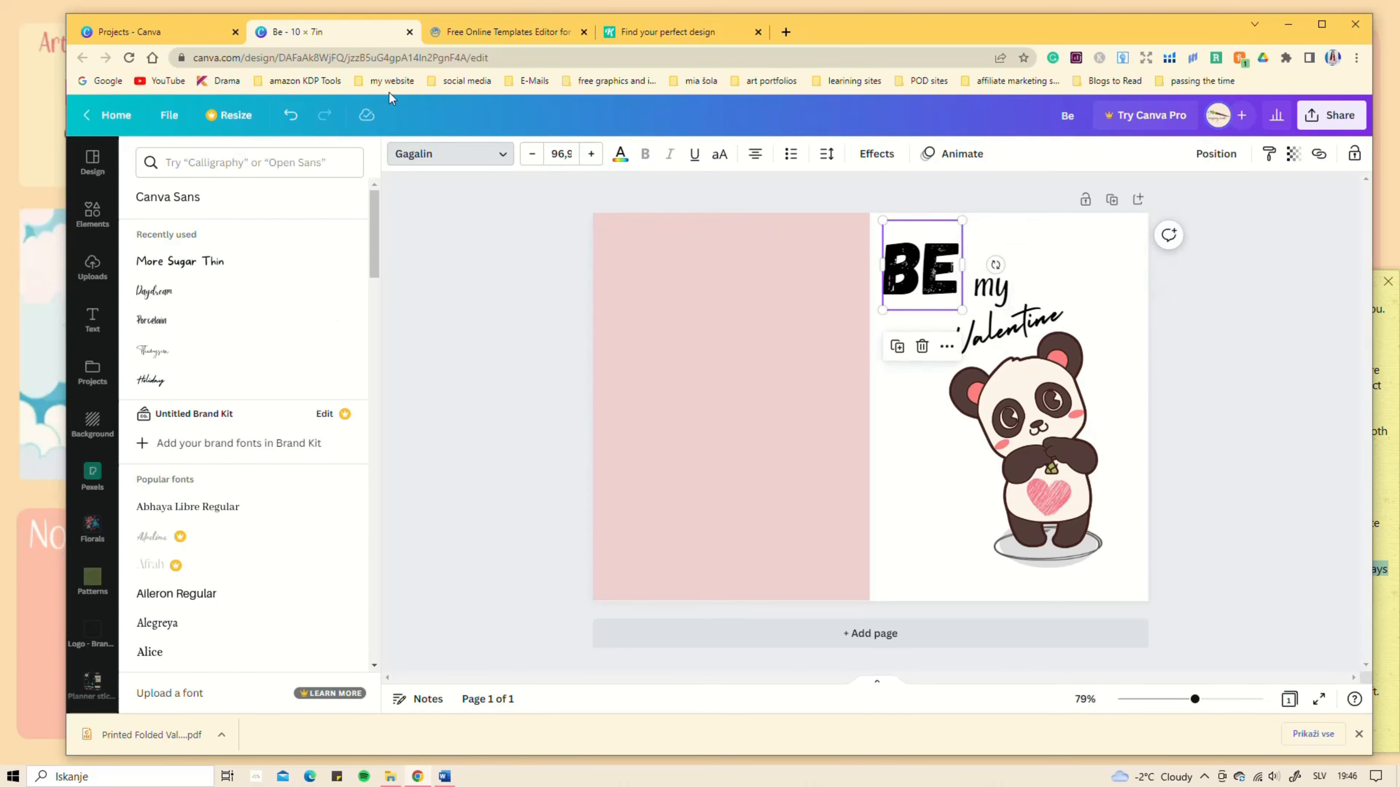
Step: Colour "BE" pink, "my" dark brown and "Valentine" green, and enlarge "Valentine" just above the panda's head
{"action": "left_click", "coordinate": [620, 153]}
{"action": "left_click", "coordinate": [230, 265]}
{"action": "left_click", "coordinate": [1008, 325]}
{"action": "left_click", "coordinate": [231, 225]}
{"action": "left_click_drag", "start_coordinate": [923, 373], "coordinate": [830, 429]}
{"action": "left_click_drag", "start_coordinate": [992, 344], "coordinate": [1034, 322]}
{"action": "left_click_drag", "start_coordinate": [1020, 395], "coordinate": [1028, 393]}
{"action": "left_click", "coordinate": [230, 265]}
{"action": "left_click", "coordinate": [157, 267]}
{"action": "left_click", "coordinate": [1167, 491]}
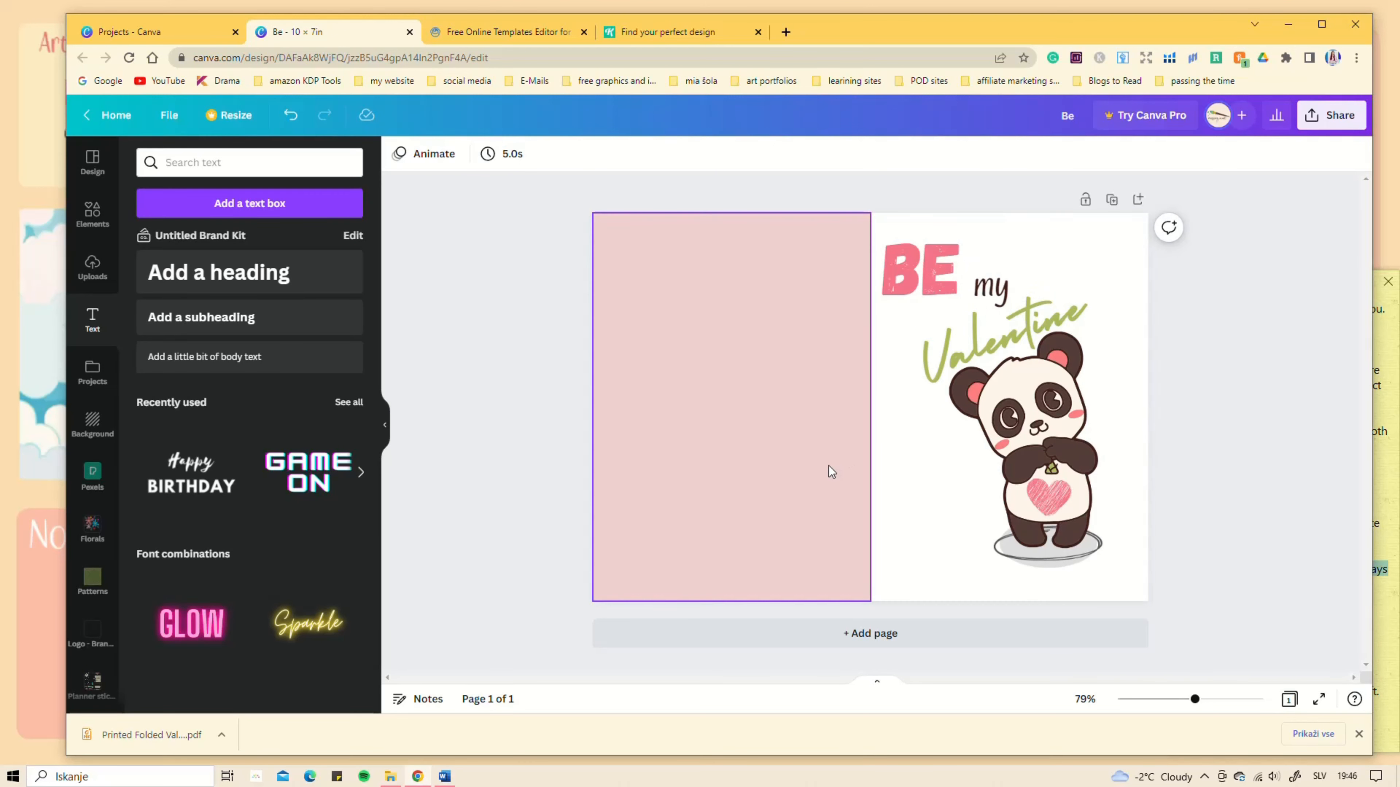
{"action": "left_click", "coordinate": [212, 164]}
{"action": "type", "text": "heart"}
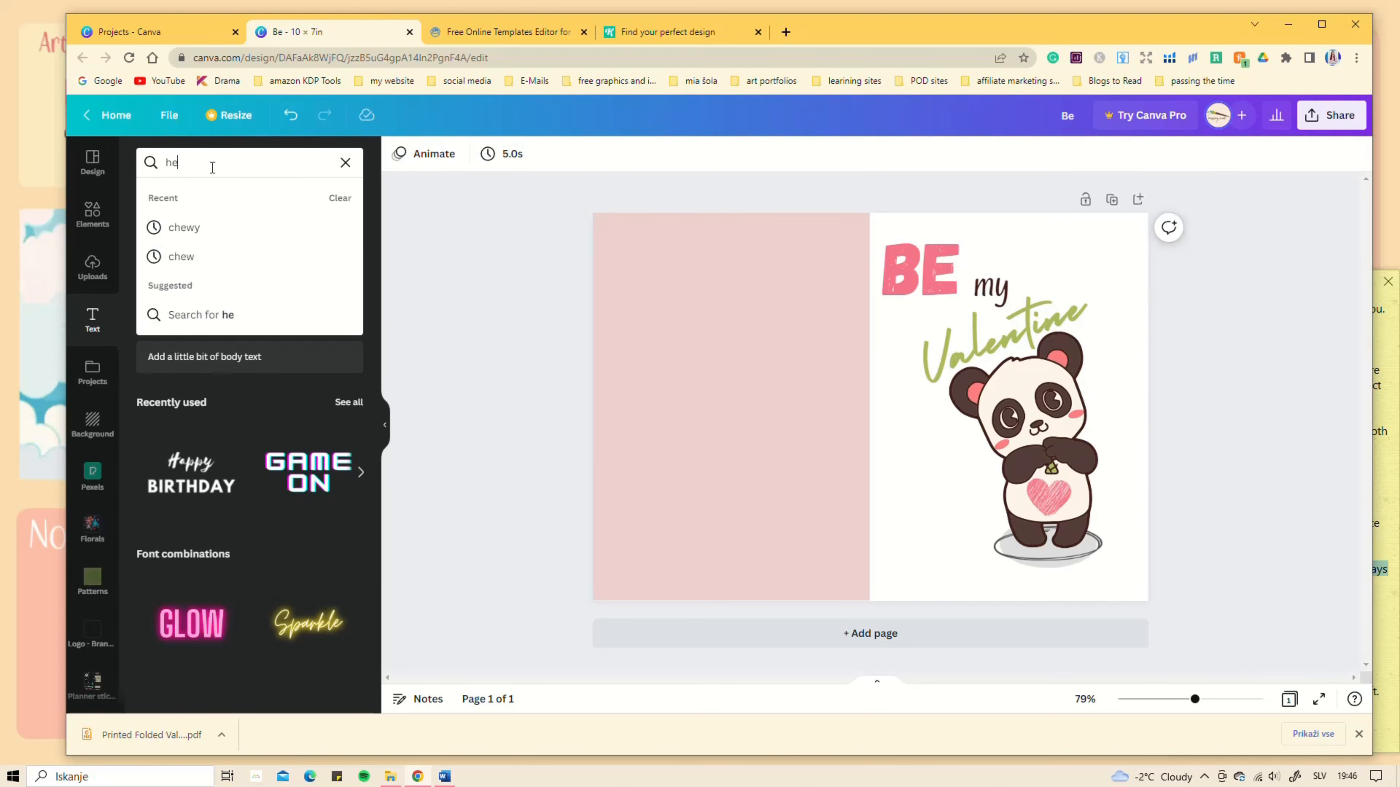
{"action": "key", "text": "Return"}
Step: Search the elements for "heart" and add the hand-drawn double-outline heart graphic to the card
{"action": "left_click", "coordinate": [92, 212]}
{"action": "left_click", "coordinate": [220, 162]}
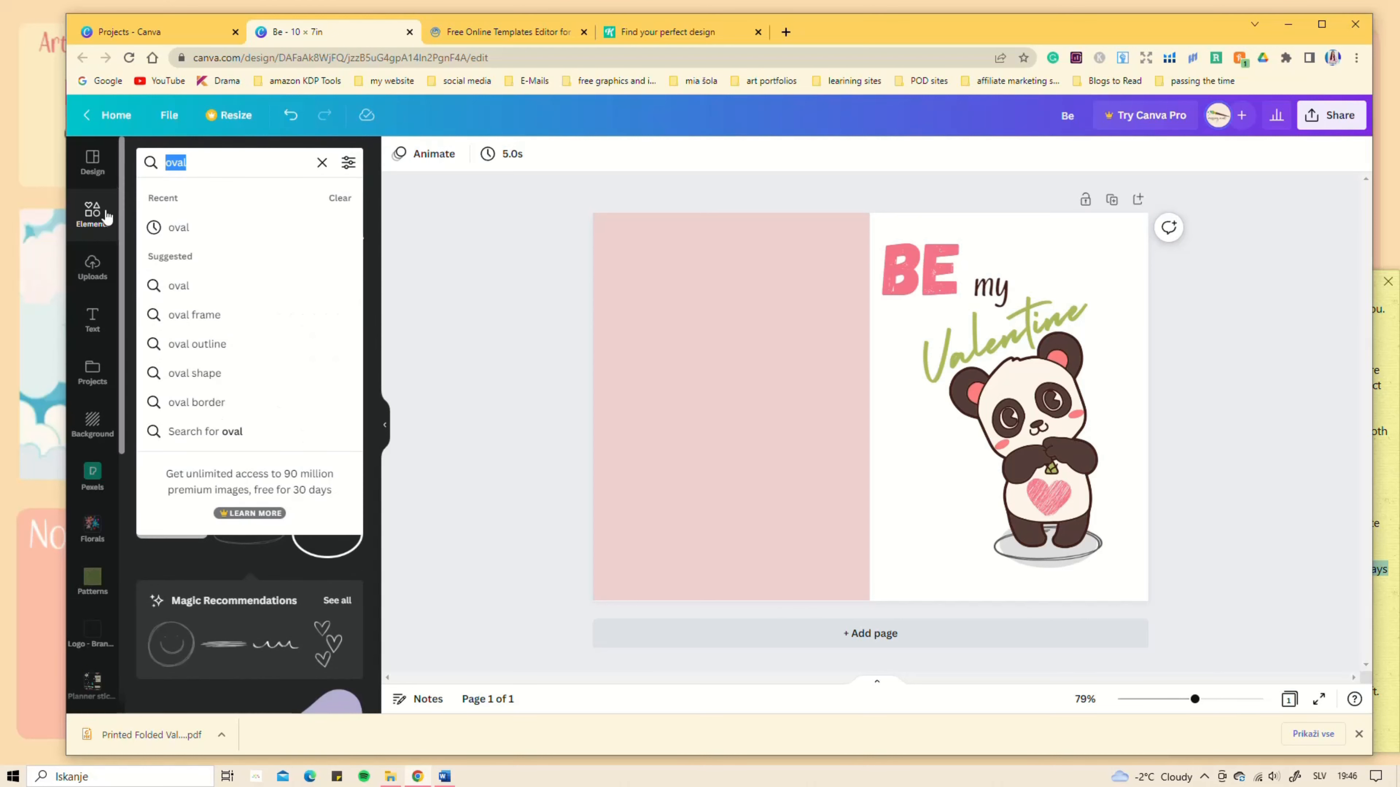
{"action": "type", "text": "heart"}
{"action": "key", "text": "Return"}
{"action": "left_click", "coordinate": [249, 300]}
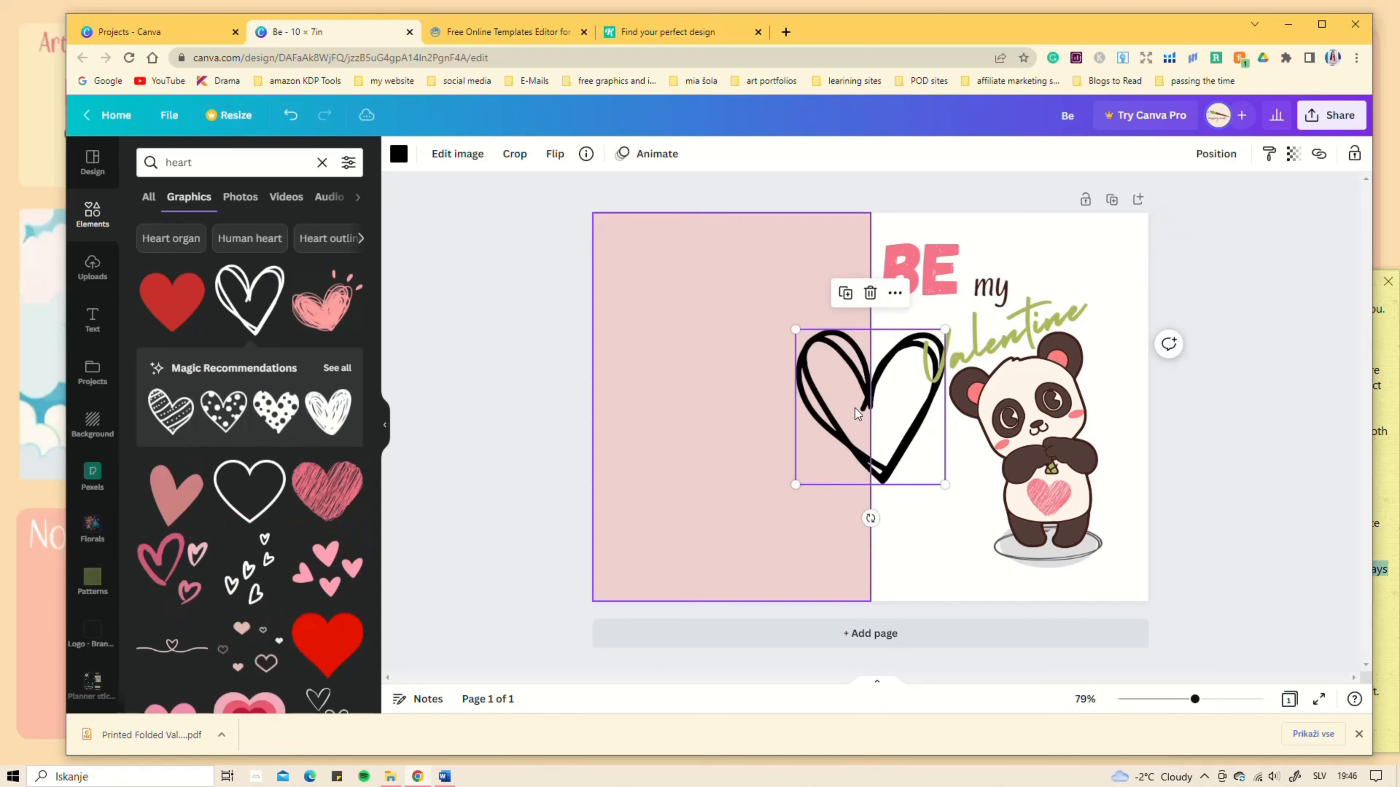
Step: Shrink the outline heart, centre it on the pink back panel and colour it white
{"action": "left_click_drag", "start_coordinate": [861, 413], "coordinate": [705, 411]}
{"action": "left_click_drag", "start_coordinate": [787, 329], "coordinate": [711, 409]}
{"action": "left_click_drag", "start_coordinate": [674, 447], "coordinate": [731, 407]}
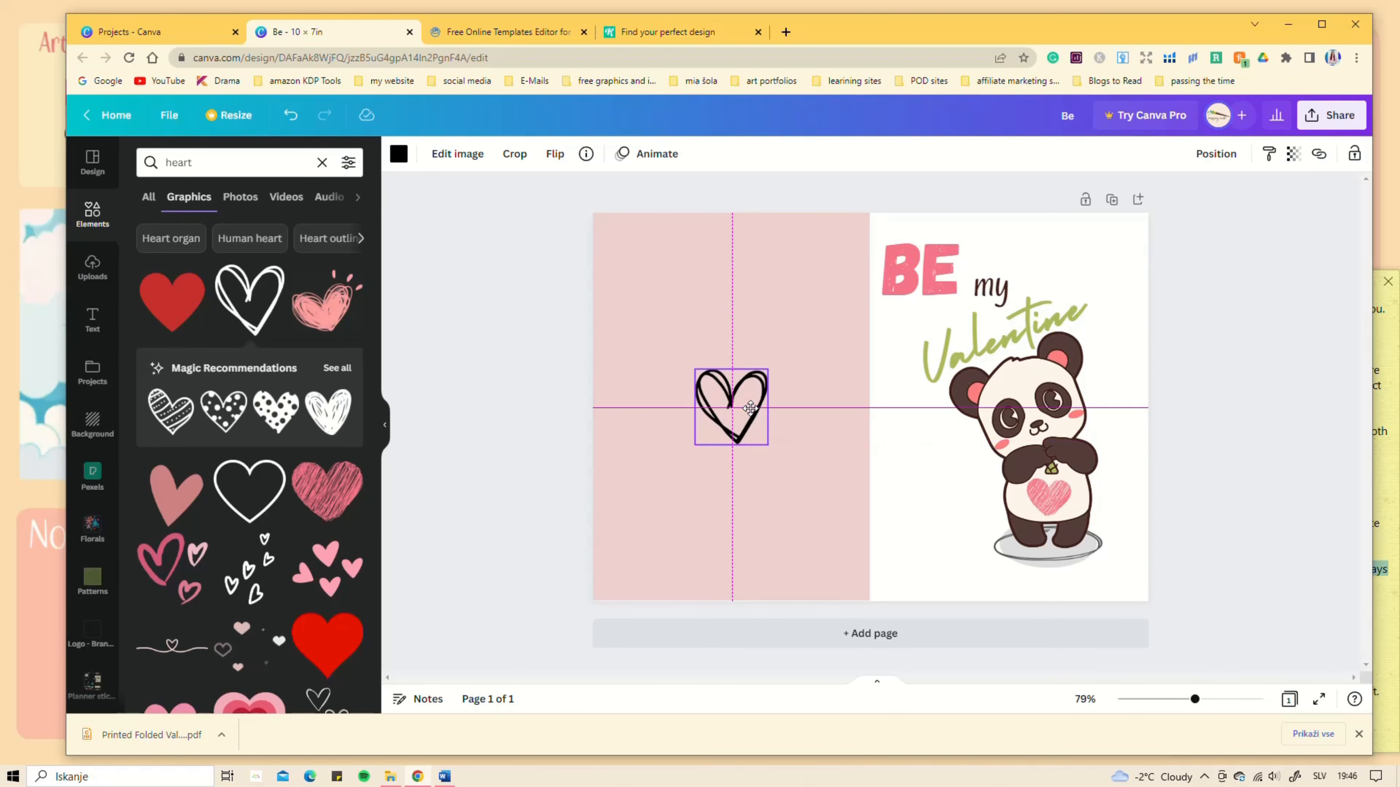
{"action": "left_click", "coordinate": [398, 153]}
{"action": "left_click", "coordinate": [347, 265]}
Step: Copy the word "my" onto the pink panel below the heart and change the copy's text to "always & forever"
{"action": "left_click", "coordinate": [992, 288]}
{"action": "right_click", "coordinate": [993, 282]}
{"action": "left_click", "coordinate": [1014, 299]}
{"action": "right_click", "coordinate": [659, 397]}
{"action": "left_click", "coordinate": [717, 365]}
{"action": "left_click_drag", "start_coordinate": [1006, 299], "coordinate": [699, 482]}
{"action": "double_click", "coordinate": [698, 482]}
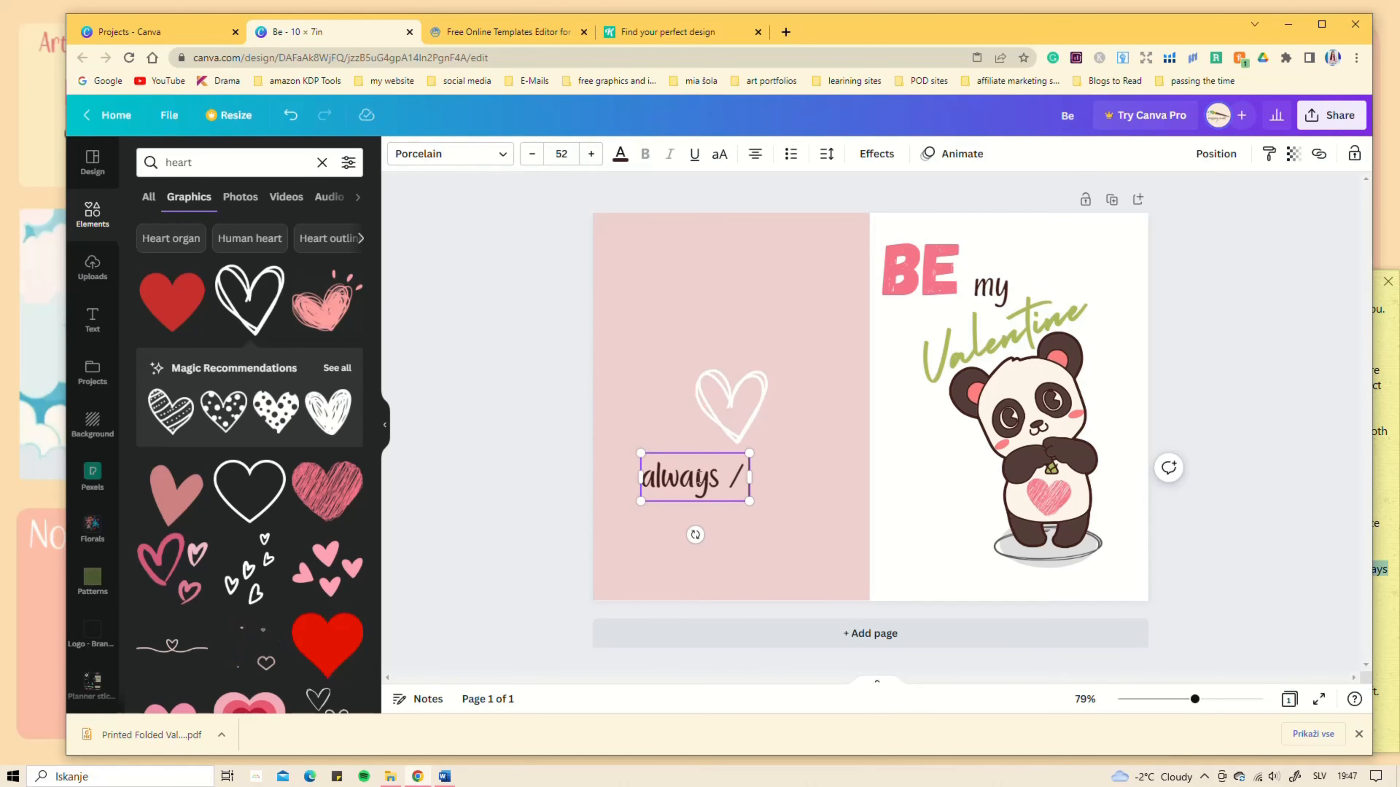
{"action": "type", "text": "always & forever"}
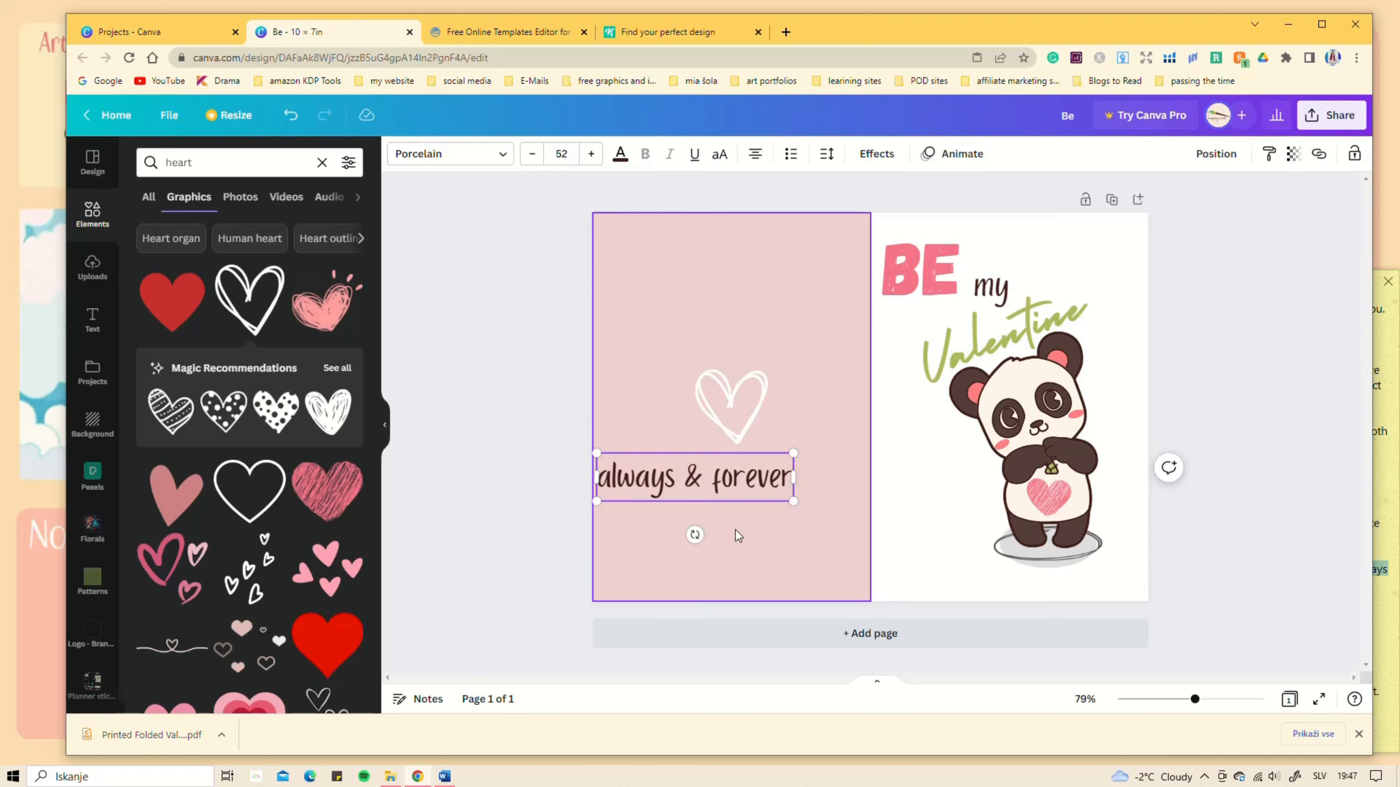
Step: Colour "always & forever" white, set its font size to 37 and position it centred below the heart
{"action": "left_click", "coordinate": [620, 155]}
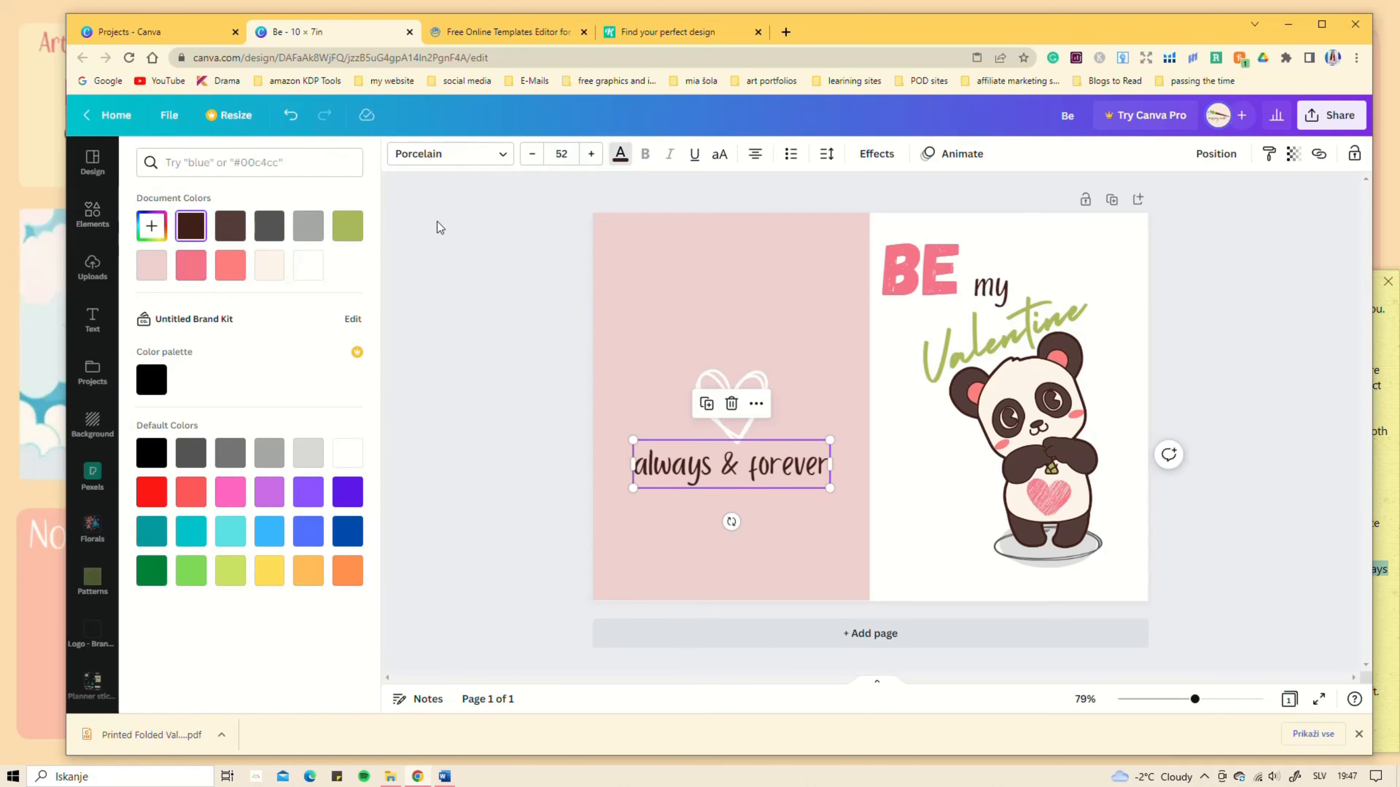
{"action": "left_click", "coordinate": [309, 265]}
{"action": "left_click", "coordinate": [537, 161]}
{"action": "left_click", "coordinate": [538, 161]}
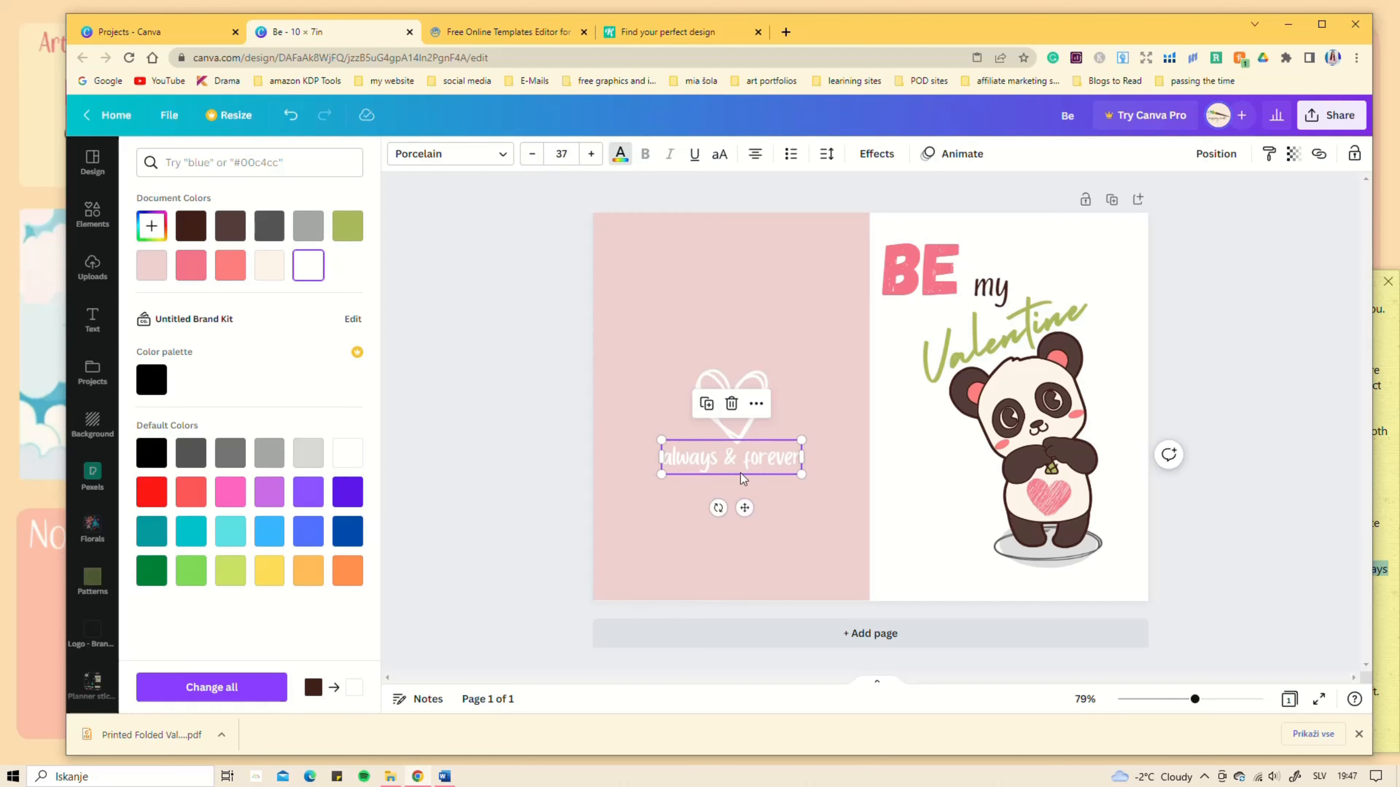
{"action": "left_click", "coordinate": [1269, 354]}
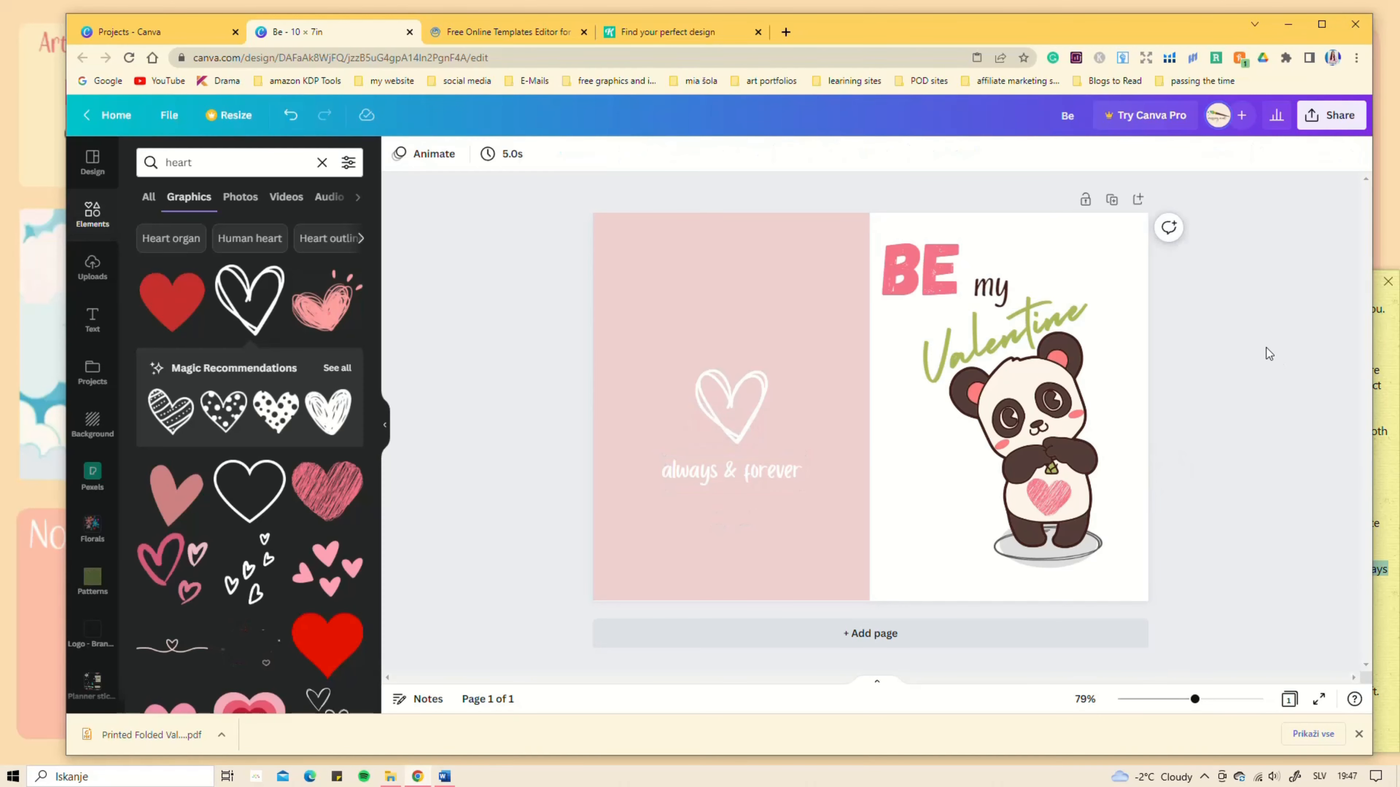
Step: Export the finished "Be my Valentine" card and close its design
{"action": "left_click", "coordinate": [1328, 118]}
{"action": "left_click", "coordinate": [1135, 447]}
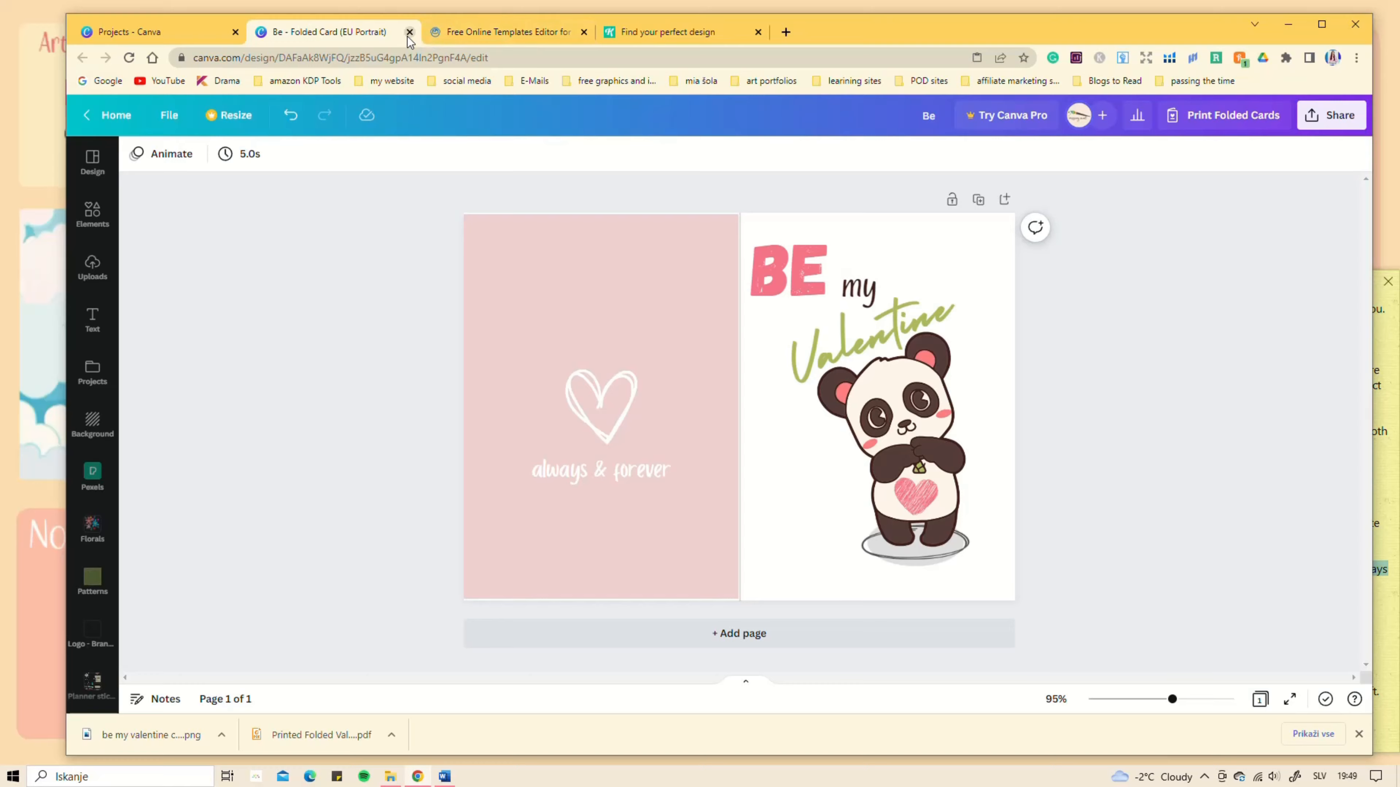
{"action": "left_click", "coordinate": [410, 31]}
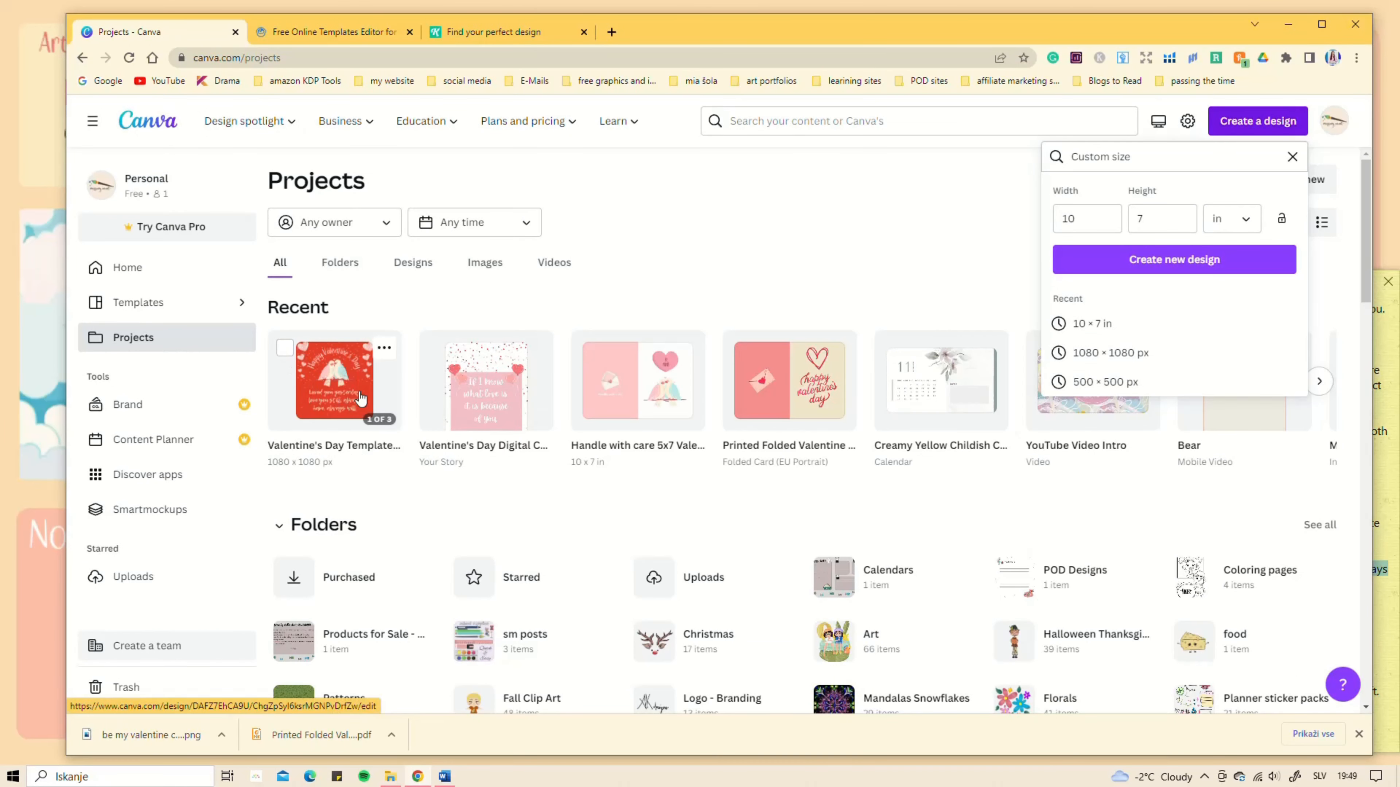
Step: Open the story-size Valentine's Day Digital Card design, check its custom dimensions and dismiss the rewards pop-up
{"action": "left_click", "coordinate": [449, 408]}
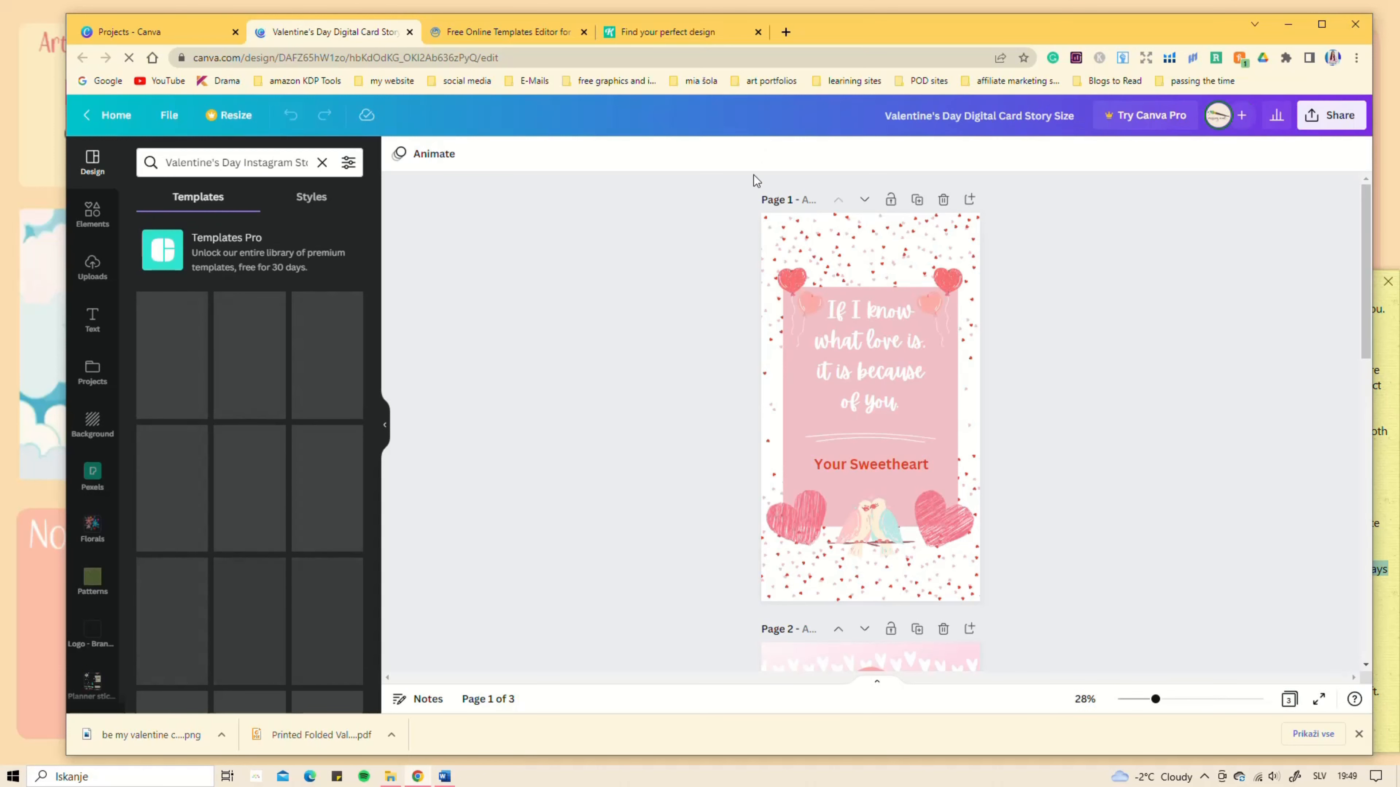
{"action": "left_click", "coordinate": [244, 120]}
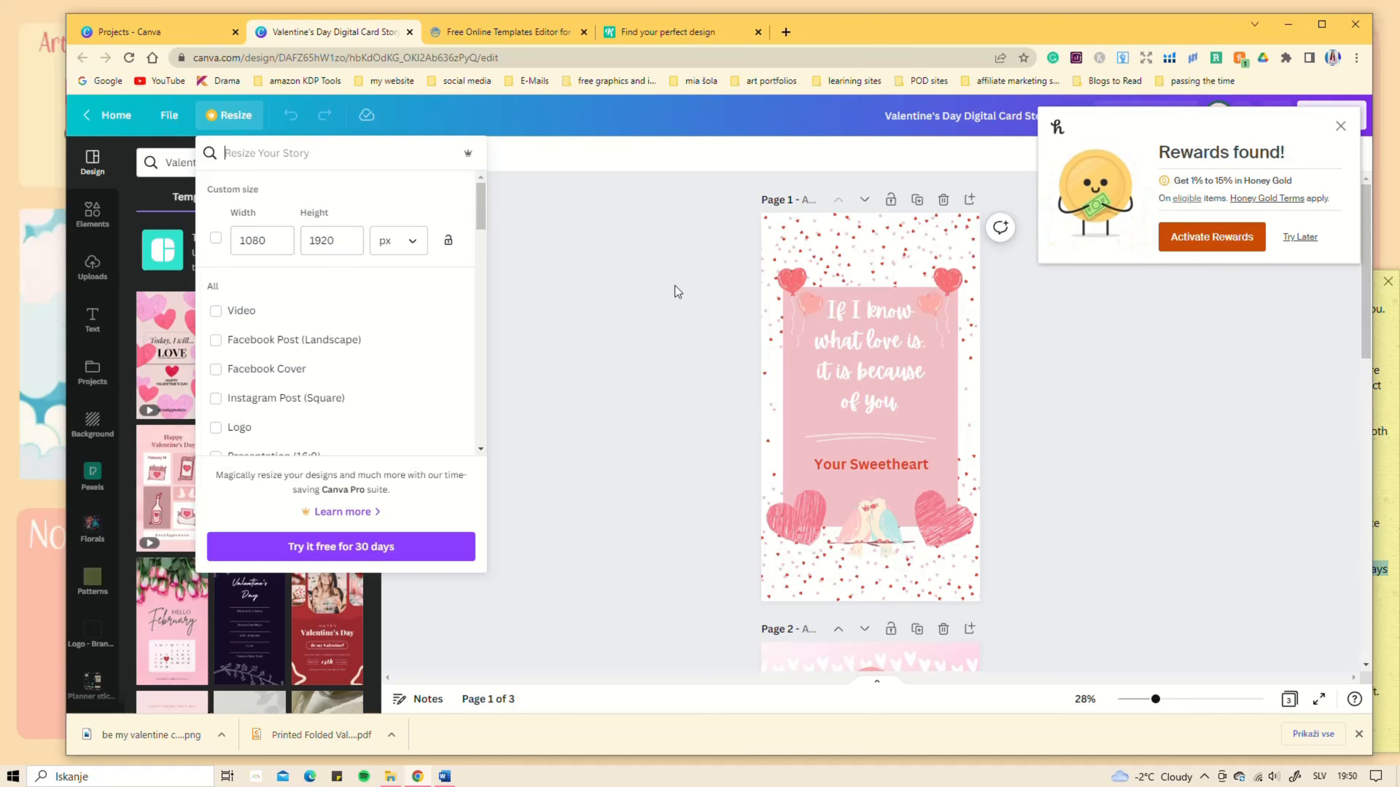
{"action": "left_click", "coordinate": [1343, 135]}
{"action": "left_click", "coordinate": [1343, 136]}
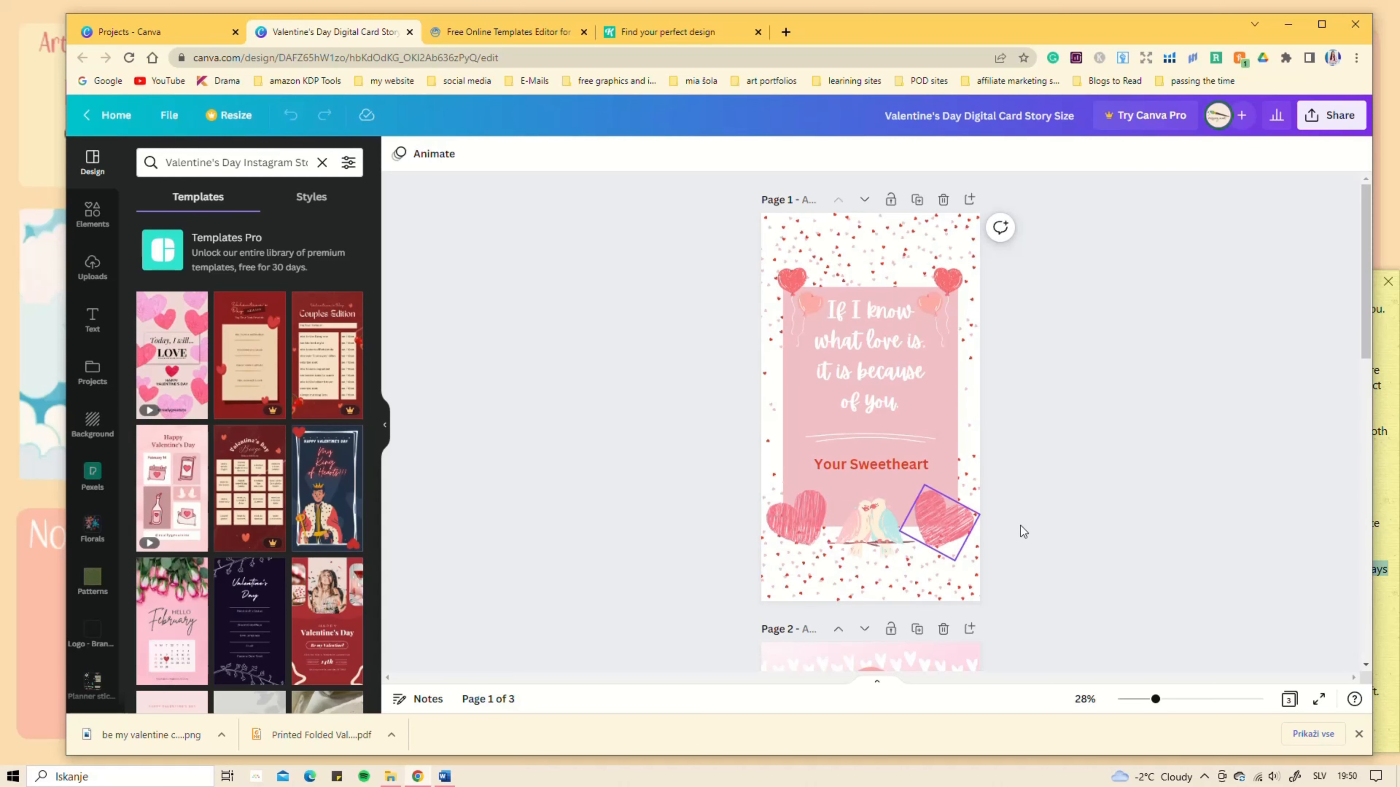
Step: Add a fourth page after the existing card pages and place a large dusty-red circle in the middle of it
{"action": "scroll", "coordinate": [1014, 503], "scroll_direction": "down", "scroll_amount": 8}
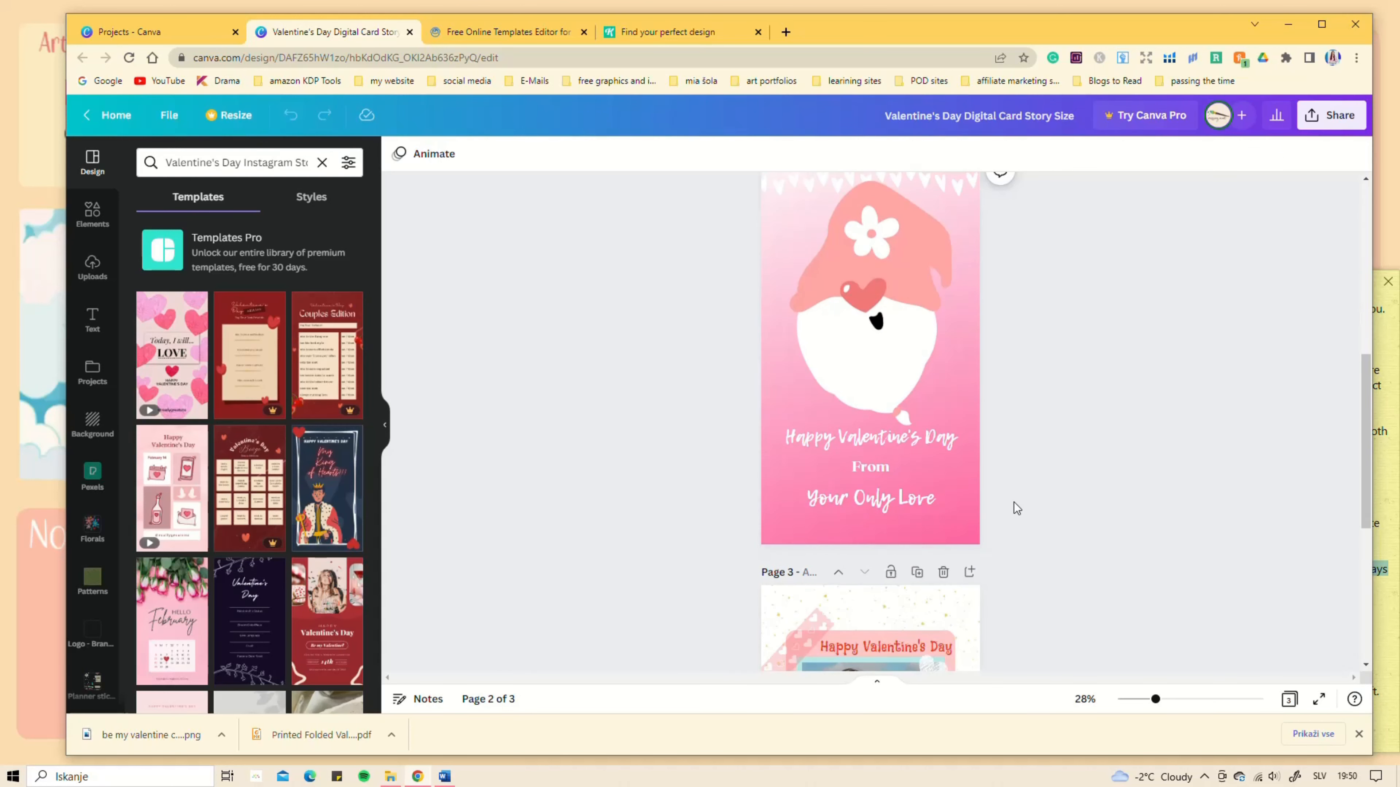
{"action": "scroll", "coordinate": [1014, 502], "scroll_direction": "up", "scroll_amount": 2}
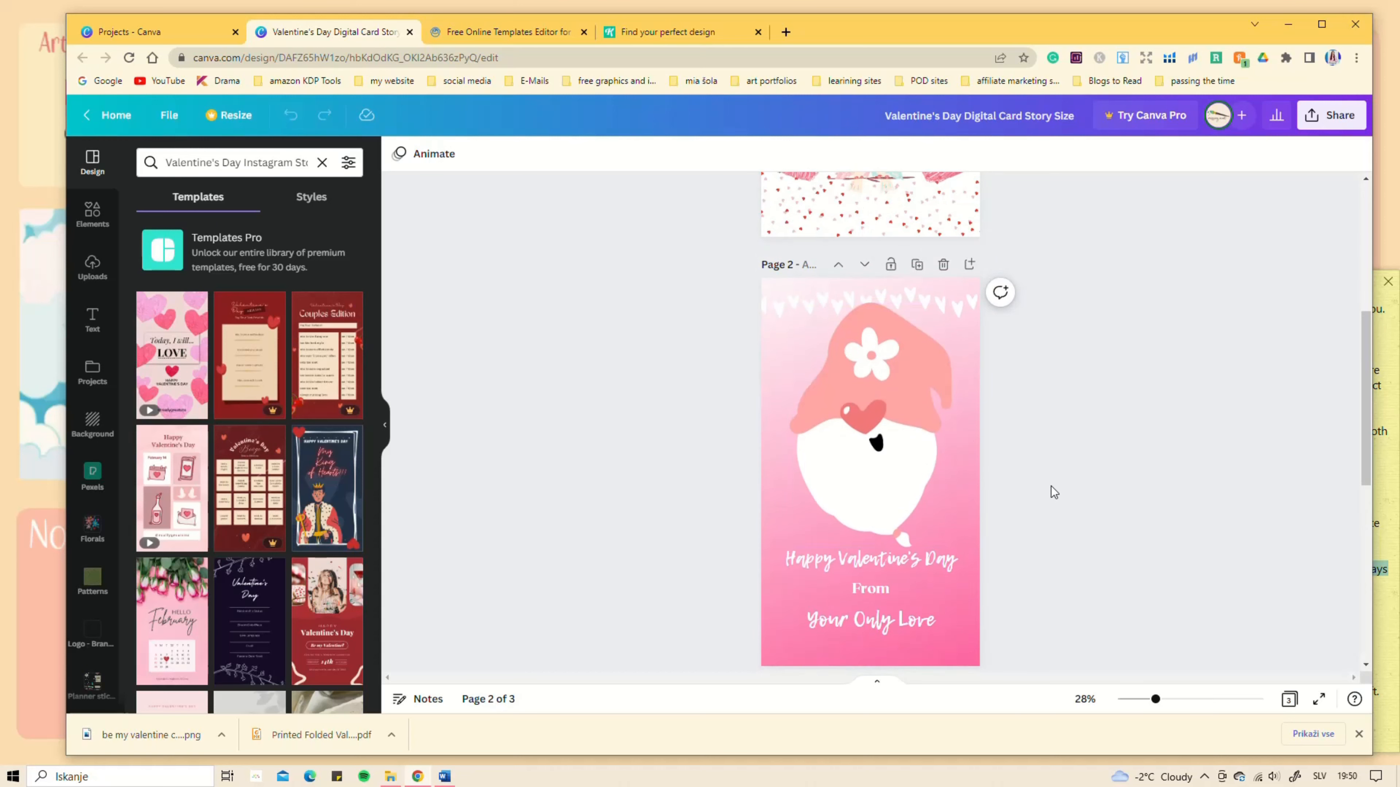
{"action": "scroll", "coordinate": [1050, 491], "scroll_direction": "down", "scroll_amount": 7}
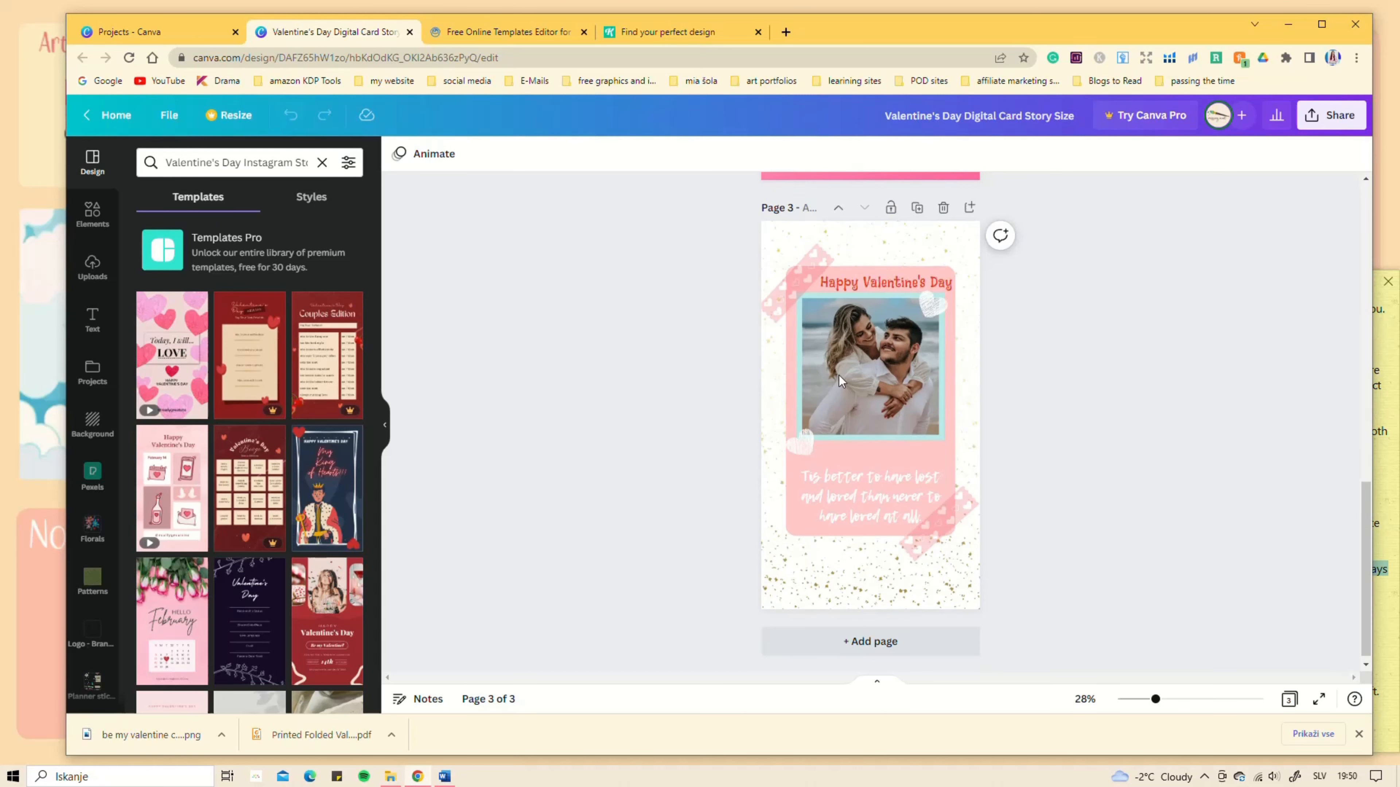
{"action": "scroll", "coordinate": [1032, 416], "scroll_direction": "down", "scroll_amount": 1}
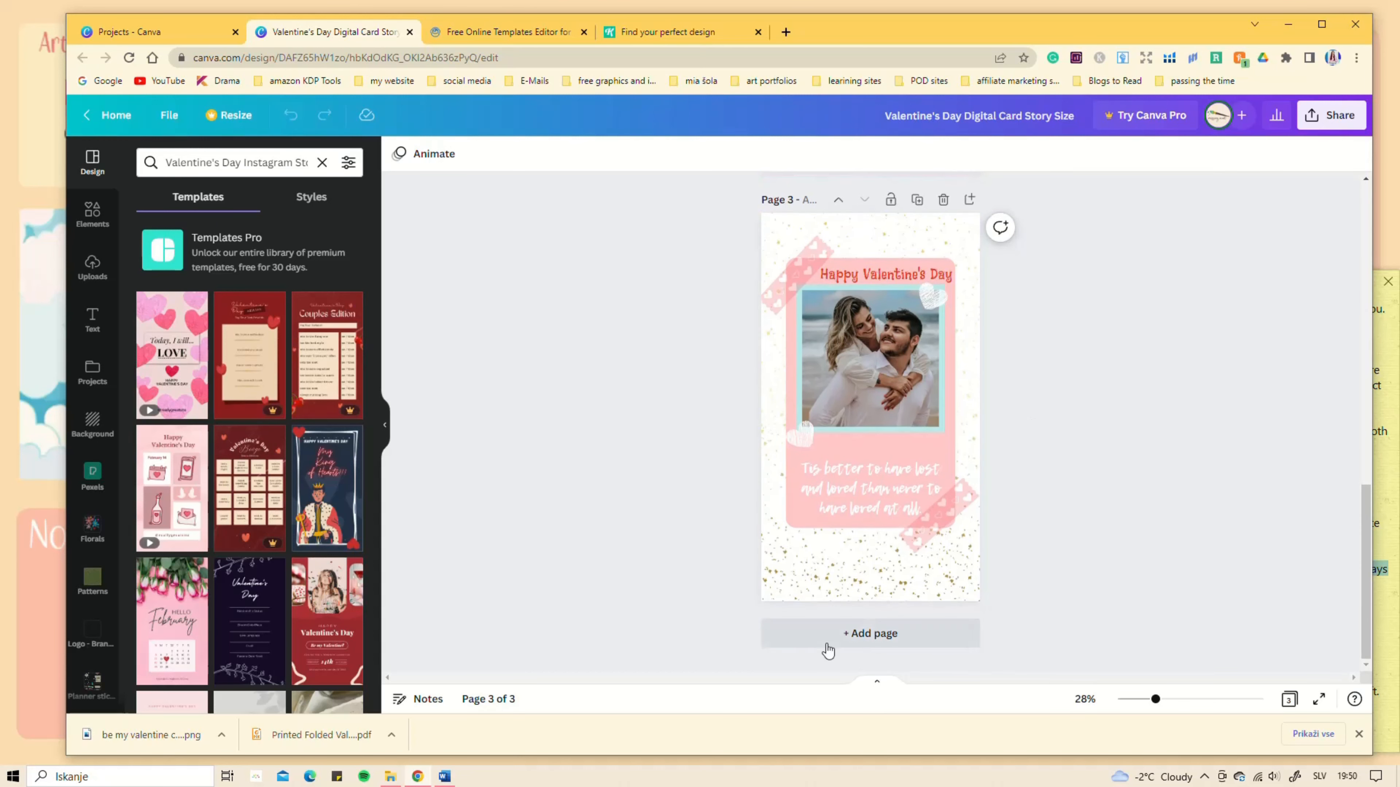
{"action": "left_click", "coordinate": [880, 640]}
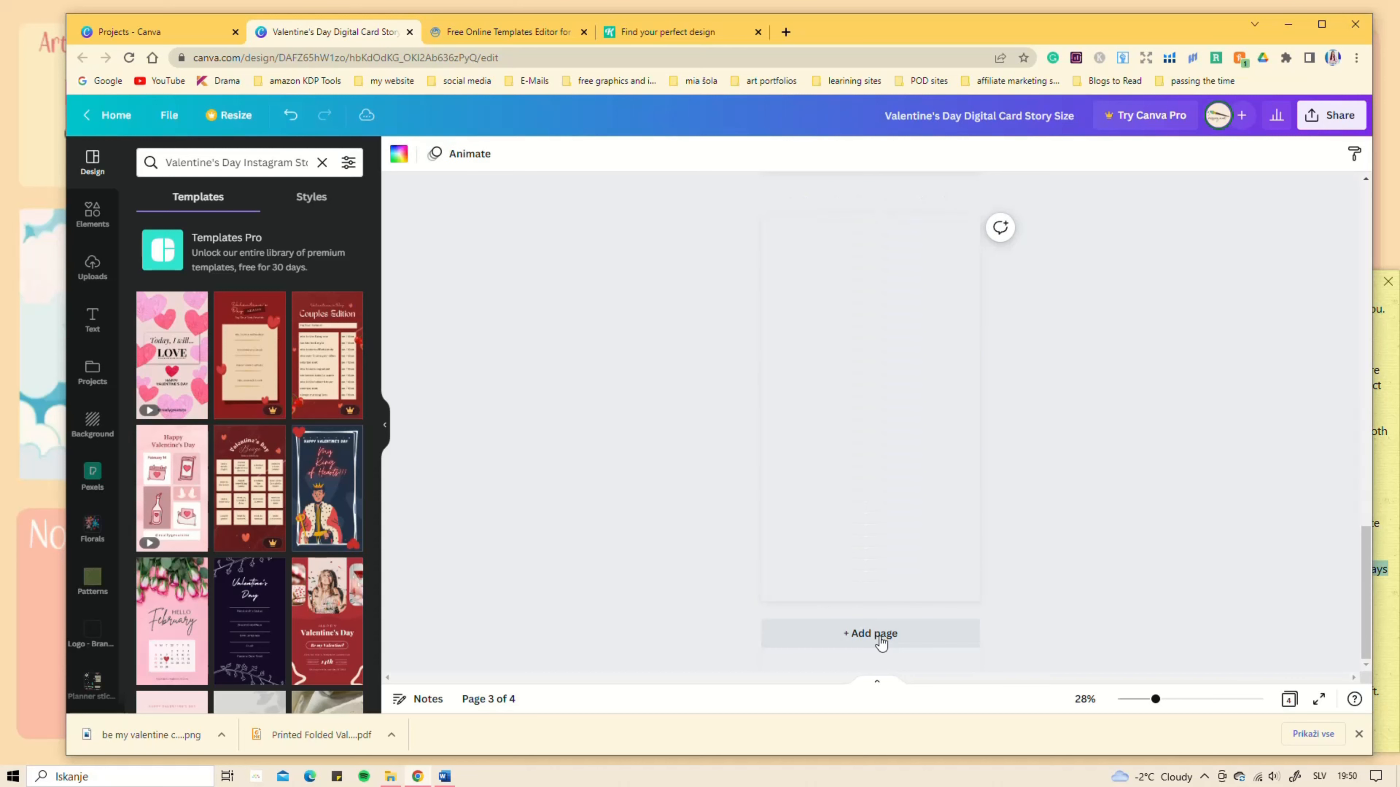
{"action": "left_click", "coordinate": [93, 214]}
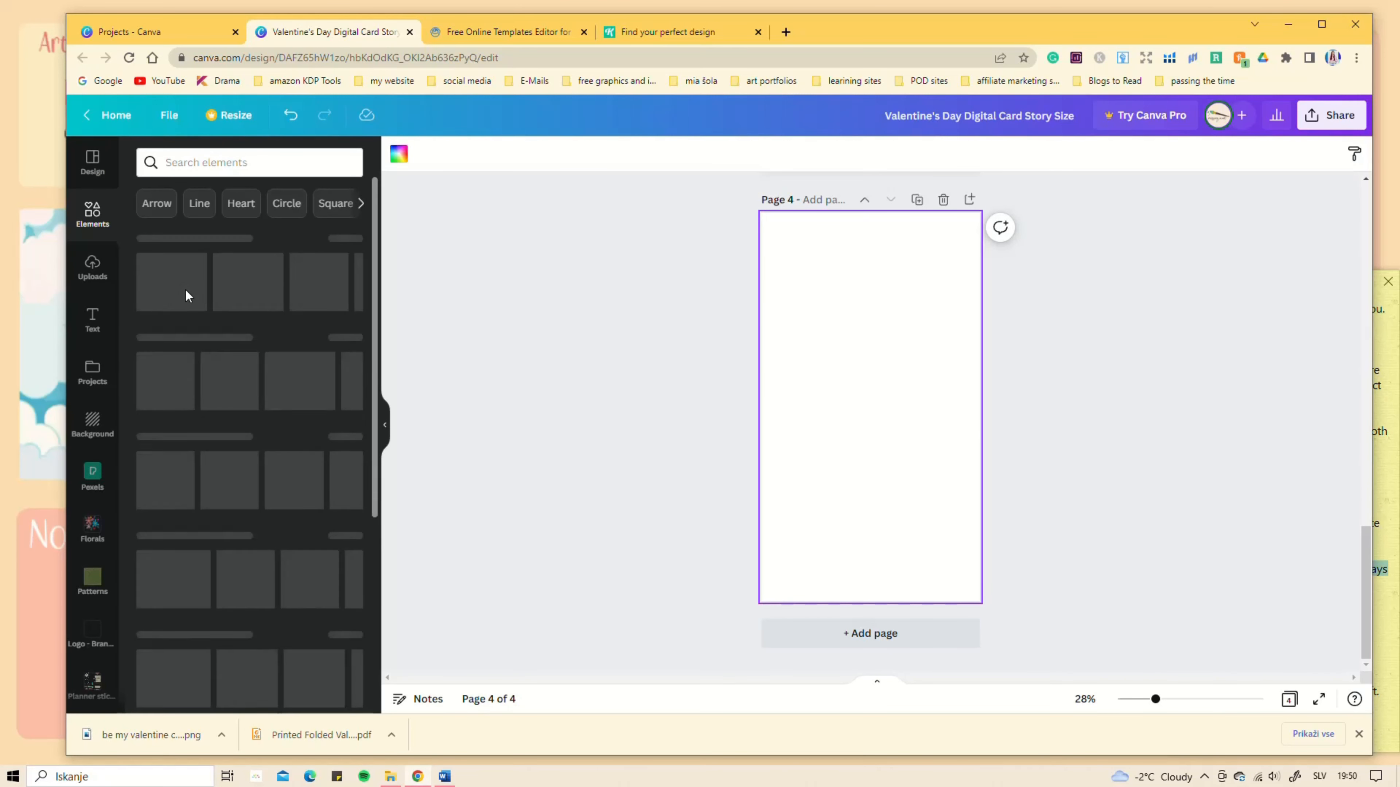
{"action": "left_click", "coordinate": [342, 373]}
{"action": "left_click_drag", "start_coordinate": [838, 440], "coordinate": [711, 566]}
{"action": "left_click_drag", "start_coordinate": [806, 521], "coordinate": [869, 471]}
Step: Place a slightly smaller circular photo frame over the red circle and align both shapes to the page's centre
{"action": "scroll", "coordinate": [212, 543], "scroll_direction": "down", "scroll_amount": 10}
{"action": "left_click_drag", "start_coordinate": [212, 544], "coordinate": [906, 412]}
{"action": "left_click", "coordinate": [1216, 153]}
{"action": "left_click", "coordinate": [1135, 287]}
{"action": "left_click", "coordinate": [1014, 287]}
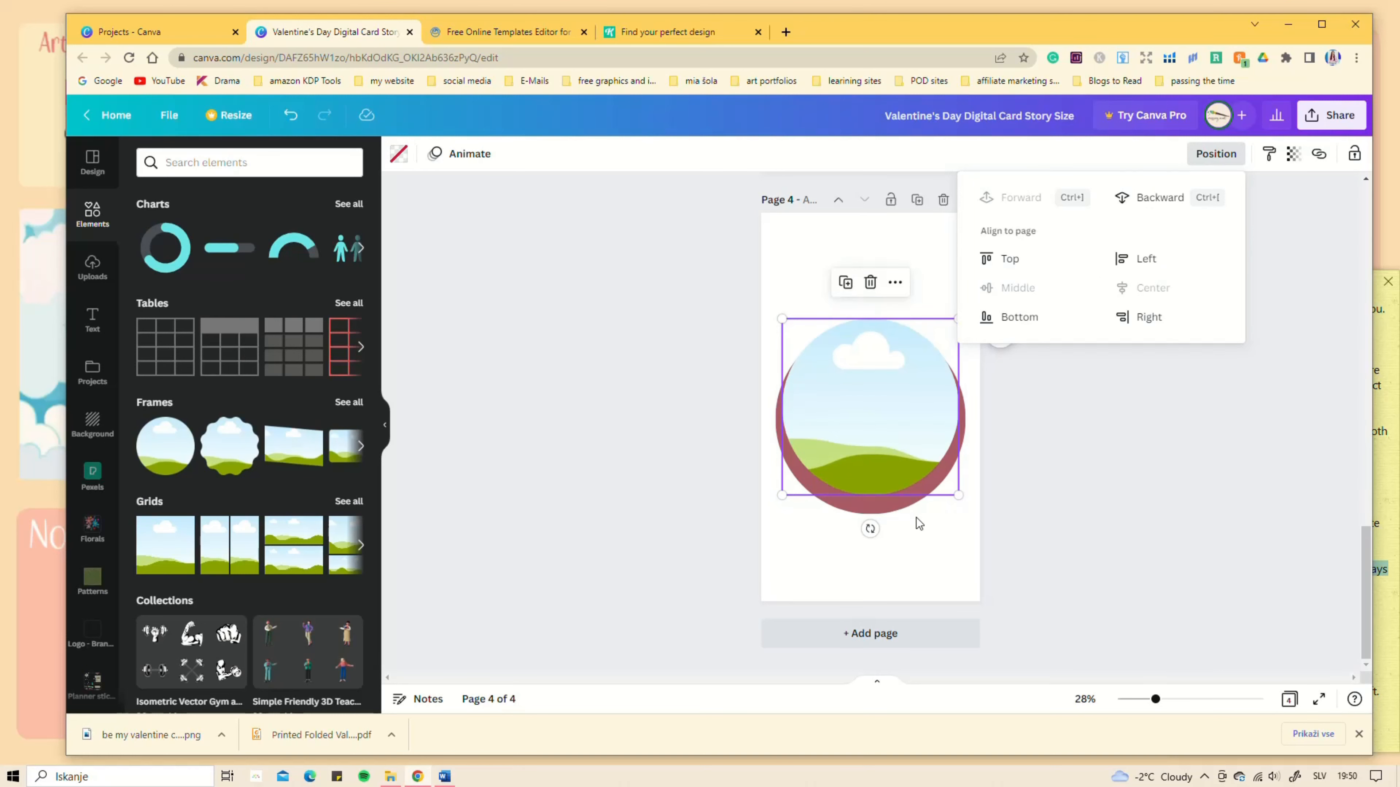
{"action": "left_click", "coordinate": [919, 521]}
{"action": "left_click", "coordinate": [1216, 154]}
{"action": "left_click", "coordinate": [1016, 287]}
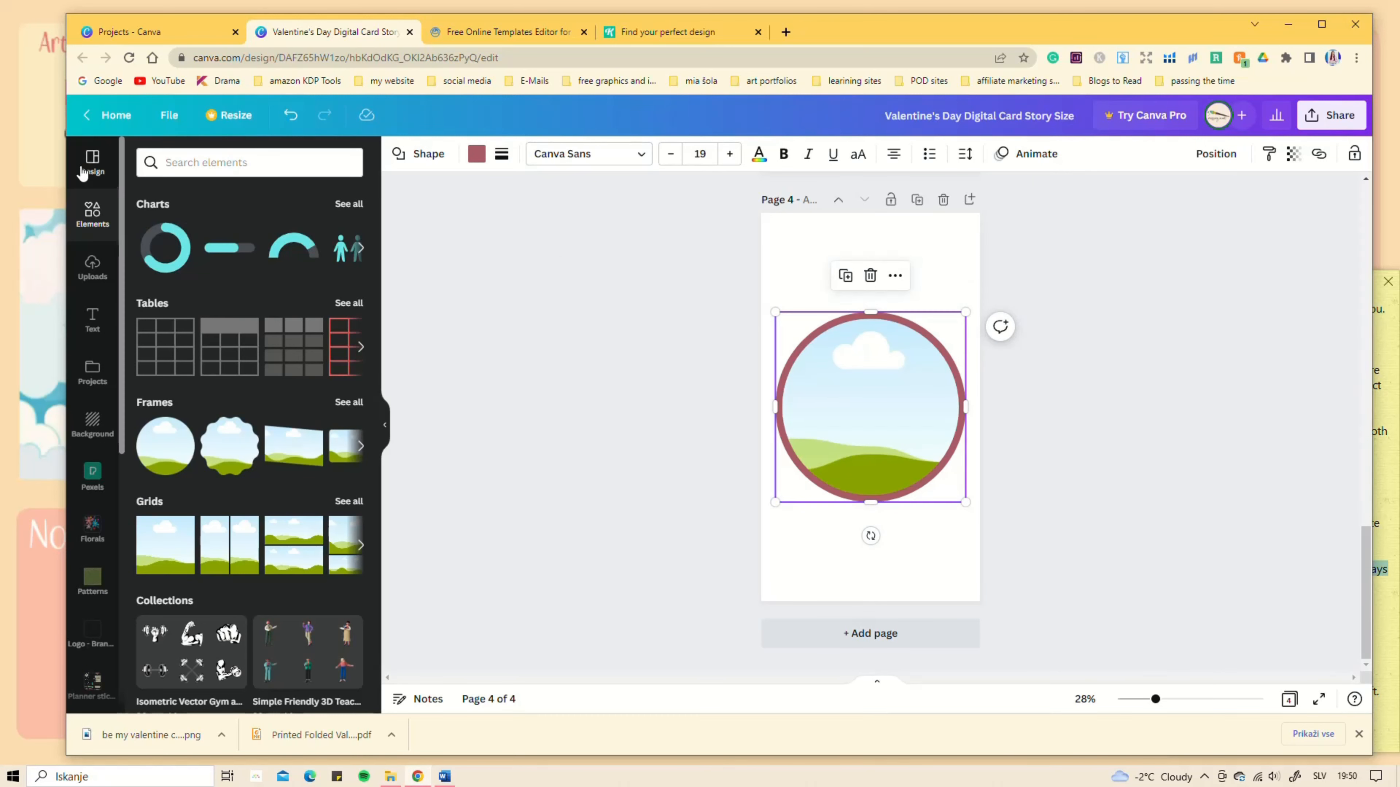
Step: Add a heading reading "always & forever" below the circular frame
{"action": "left_click", "coordinate": [92, 319]}
{"action": "left_click", "coordinate": [218, 272]}
{"action": "type", "text": "aLWAYS"}
{"action": "key", "text": "BackSpace"}
{"action": "key", "text": "BackSpace"}
{"action": "key", "text": "BackSpace"}
{"action": "key", "text": "BackSpace"}
{"action": "key", "text": "BackSpace"}
{"action": "key", "text": "BackSpace"}
{"action": "type", "text": "always"}
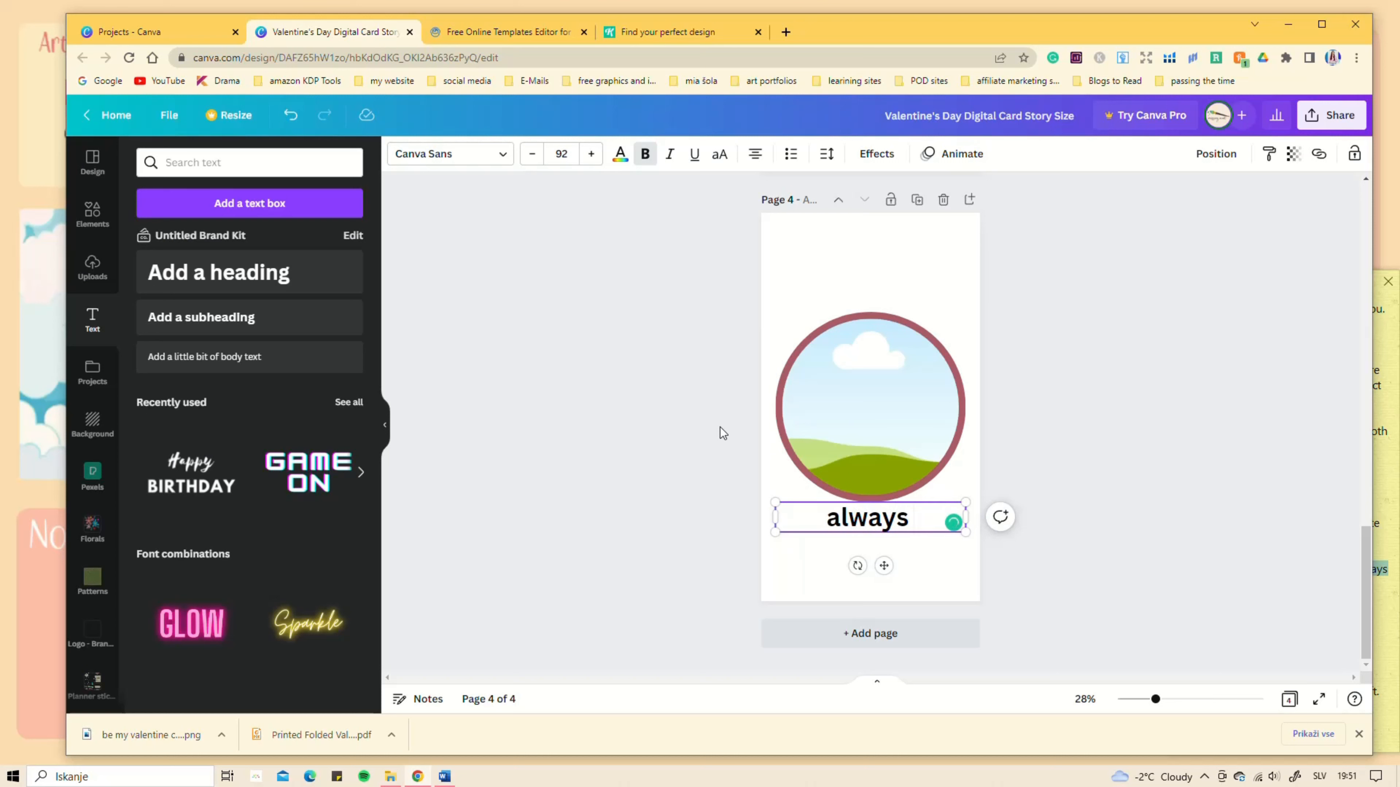
{"action": "type", "text": " & forever"}
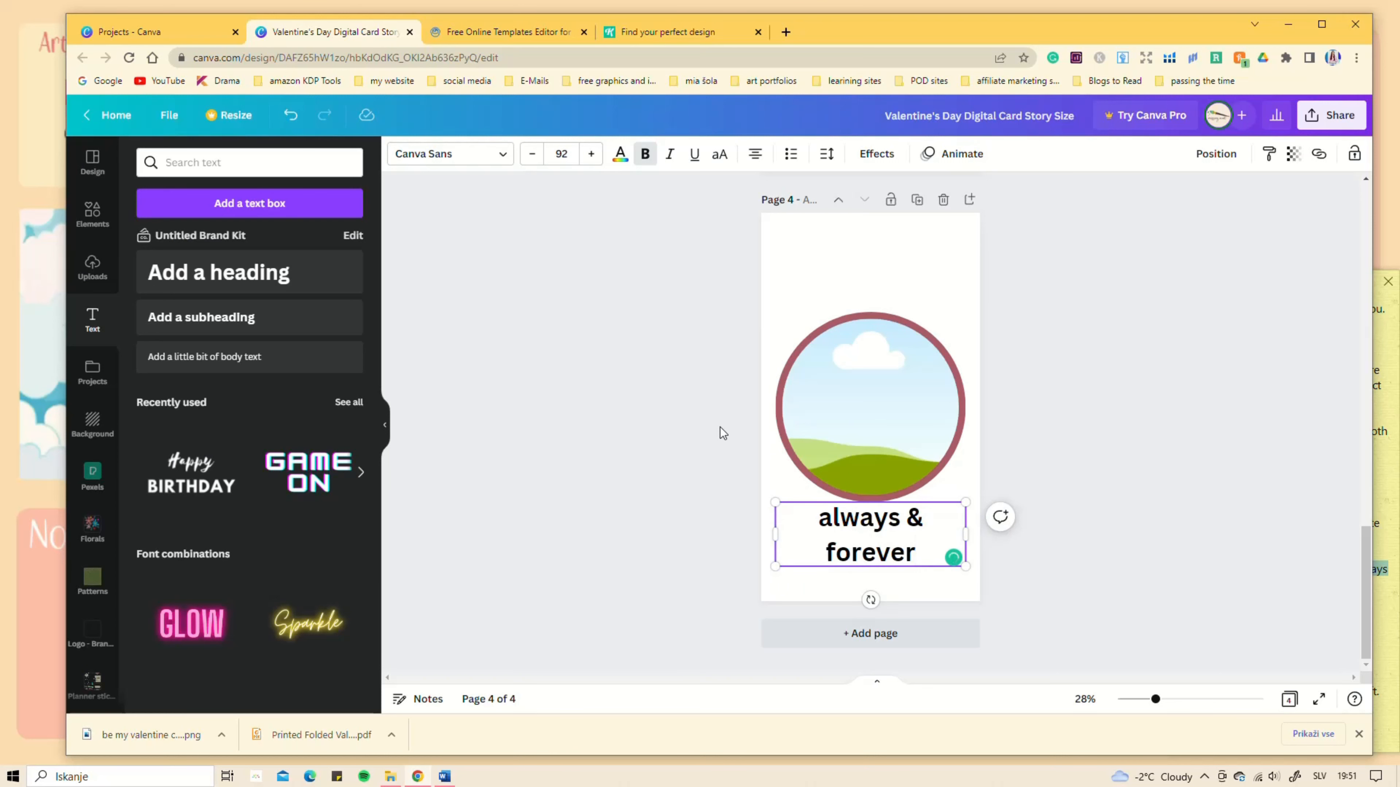
Step: Set the heading's font to Black and White Picture and move it above the circular frame
{"action": "left_click", "coordinate": [449, 154]}
{"action": "left_click_drag", "start_coordinate": [883, 565], "coordinate": [881, 326]}
{"action": "left_click", "coordinate": [882, 331]}
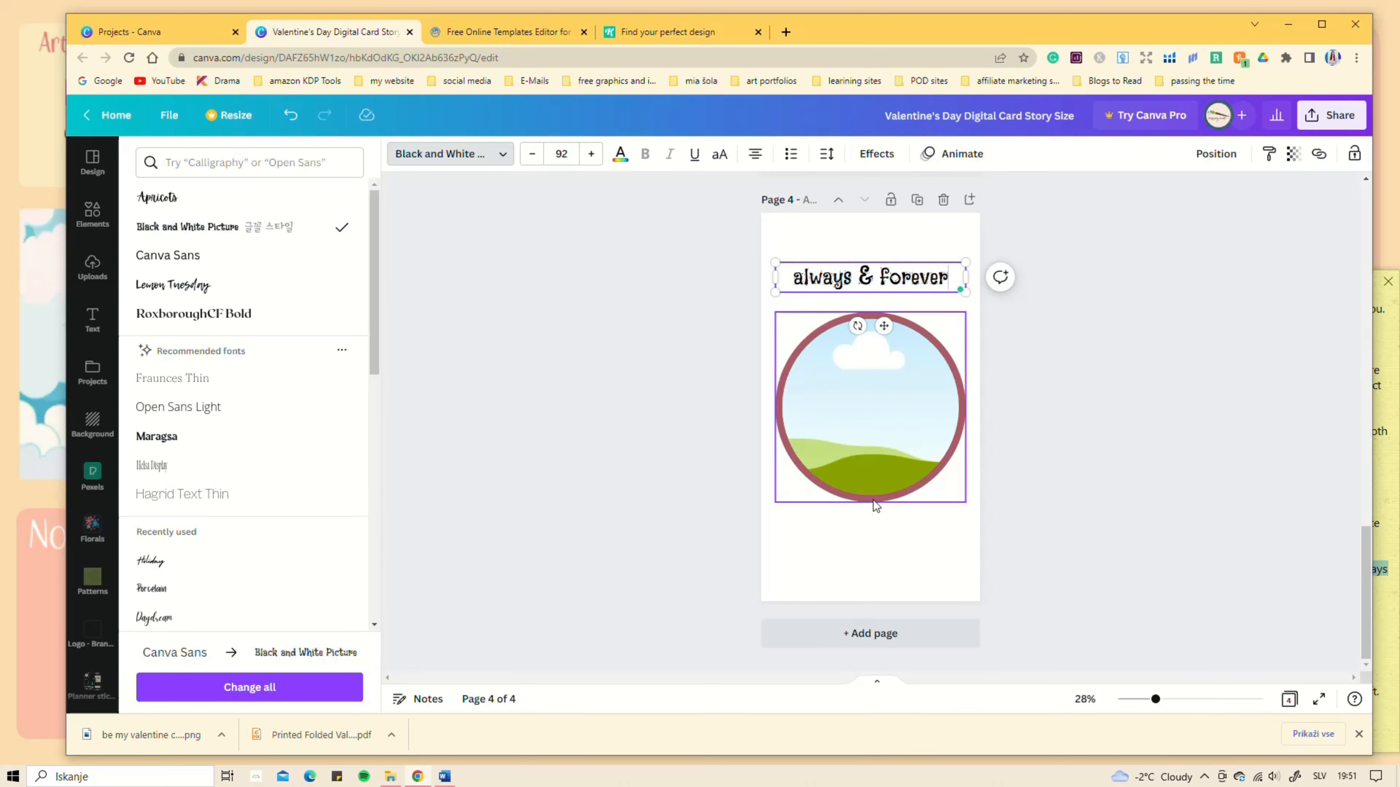
Step: Colour the circular border around the photo frame pink and the "always & forever" heading white
{"action": "left_click", "coordinate": [460, 147]}
{"action": "left_click", "coordinate": [205, 219]}
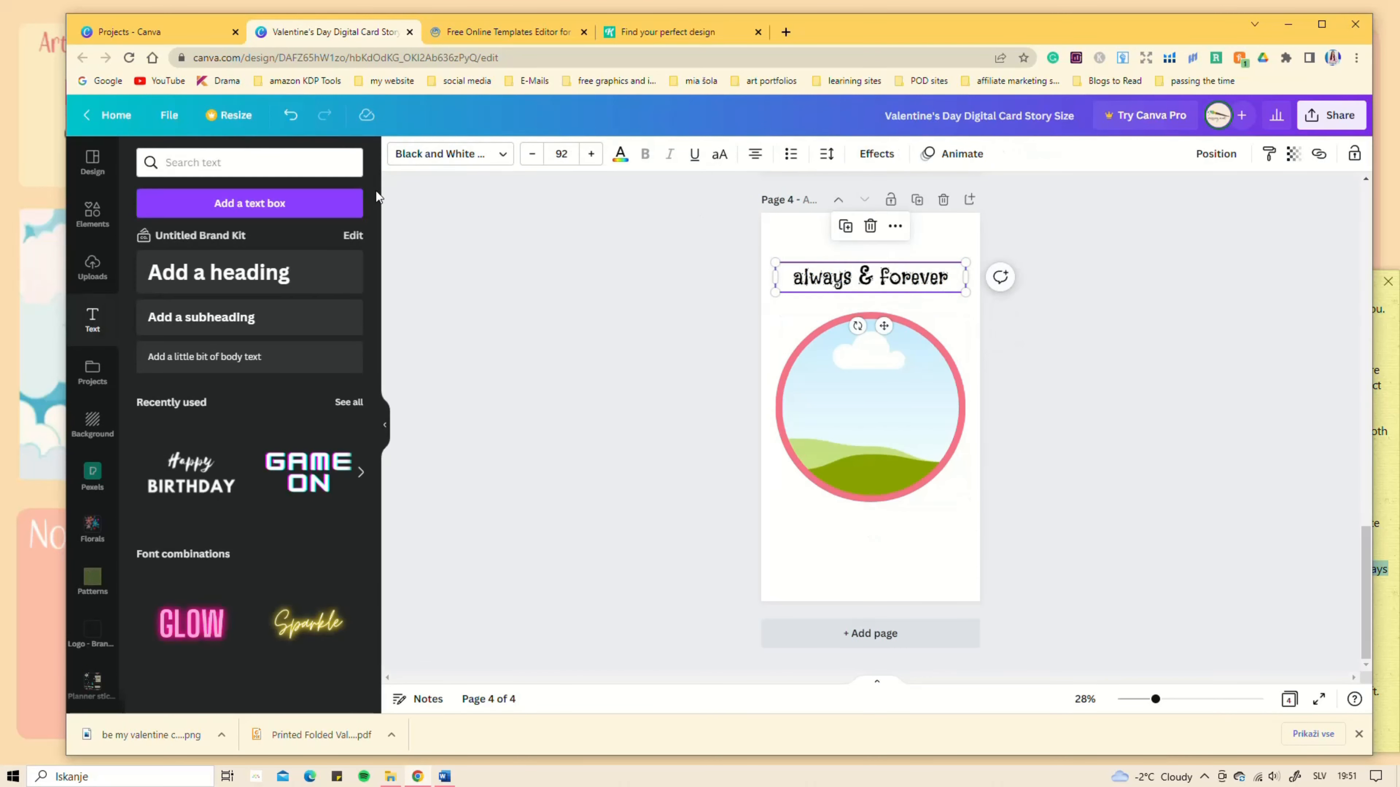
{"action": "left_click", "coordinate": [617, 160]}
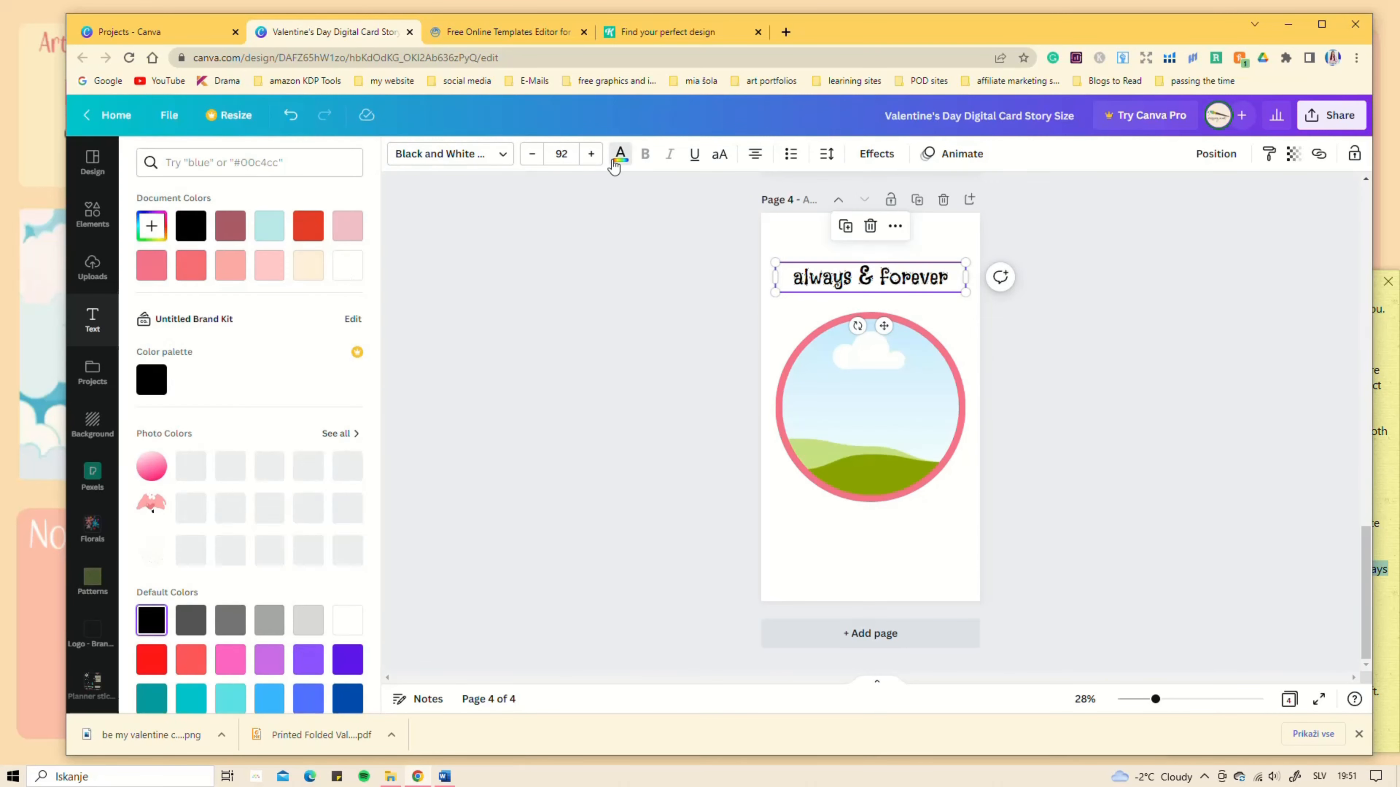
{"action": "left_click", "coordinate": [346, 266]}
Step: Fill the background of page 4 with the light pink document colour
{"action": "left_click", "coordinate": [794, 222]}
{"action": "left_click", "coordinate": [398, 154]}
{"action": "left_click", "coordinate": [275, 266]}
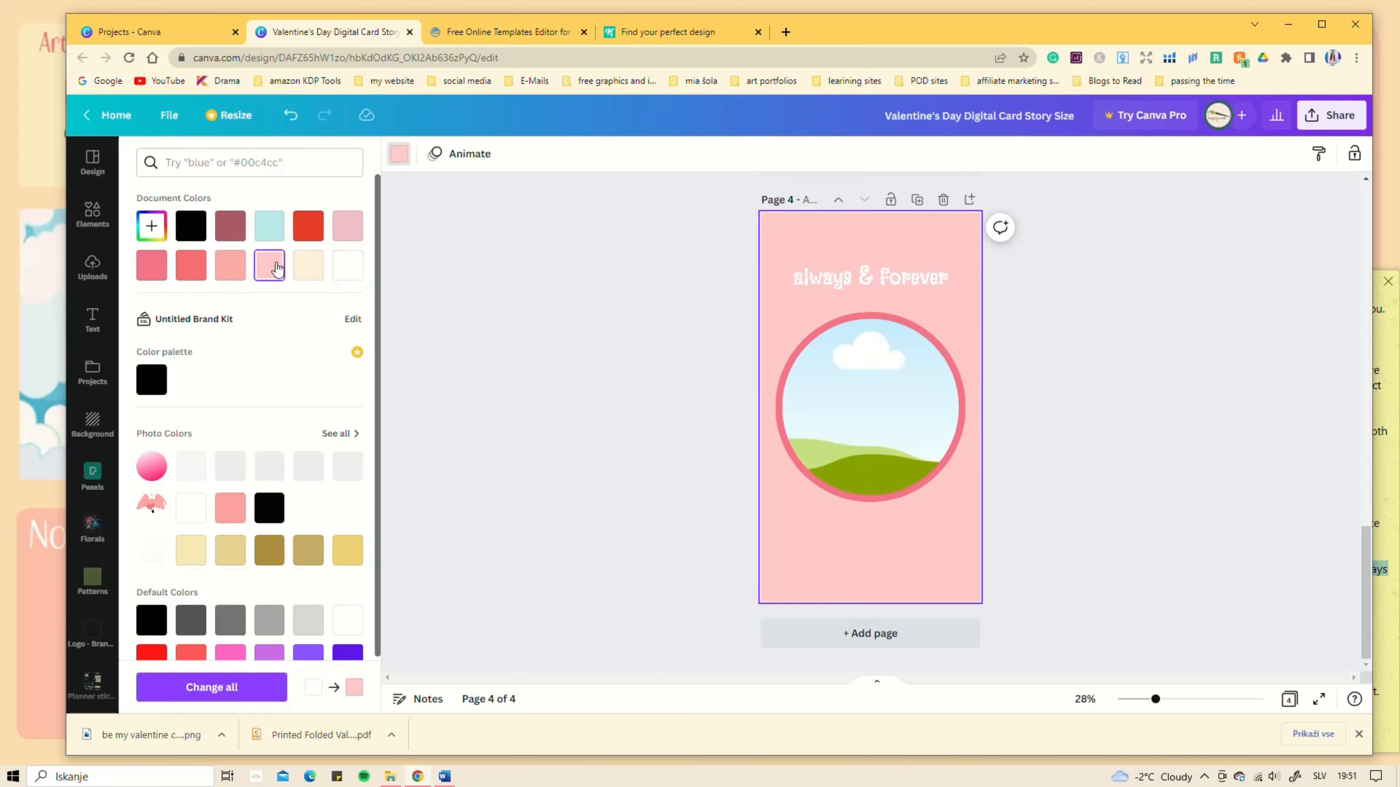
Step: Copy the "always & forever" heading and place the copy below the circular frame
{"action": "left_click", "coordinate": [871, 273]}
{"action": "right_click", "coordinate": [884, 281]}
{"action": "left_click", "coordinate": [907, 301]}
{"action": "left_click", "coordinate": [870, 543]}
{"action": "right_click", "coordinate": [870, 543]}
{"action": "left_click", "coordinate": [893, 550]}
{"action": "left_click_drag", "start_coordinate": [884, 270], "coordinate": [918, 538]}
Step: Replace the lower heading's text with the couple's two first names joined by "&" and set its font to Apricots
{"action": "double_click", "coordinate": [837, 538]}
{"action": "type", "text": "Mat & "}
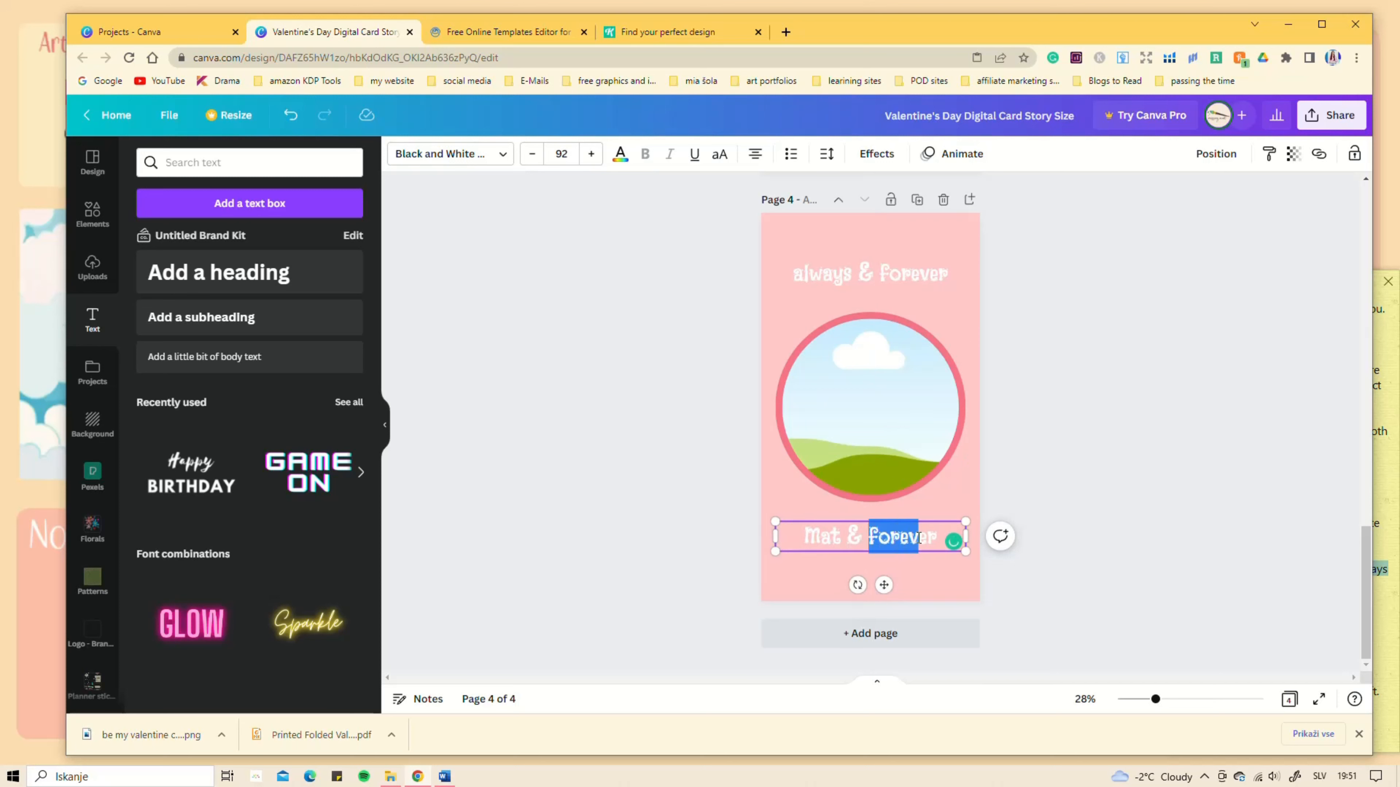
{"action": "type", "text": "Alice"}
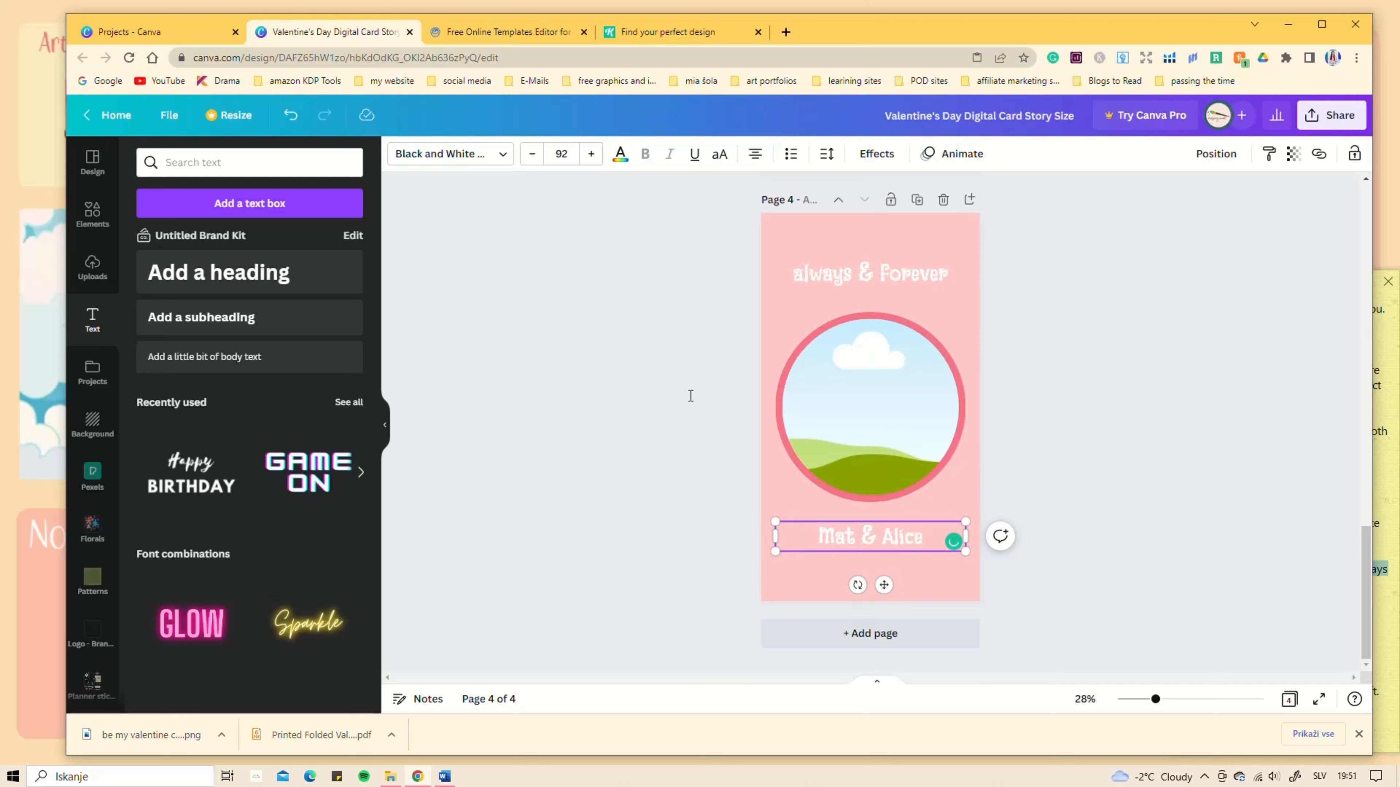
{"action": "left_click", "coordinate": [449, 153]}
{"action": "left_click", "coordinate": [165, 197]}
{"action": "key", "text": "Escape"}
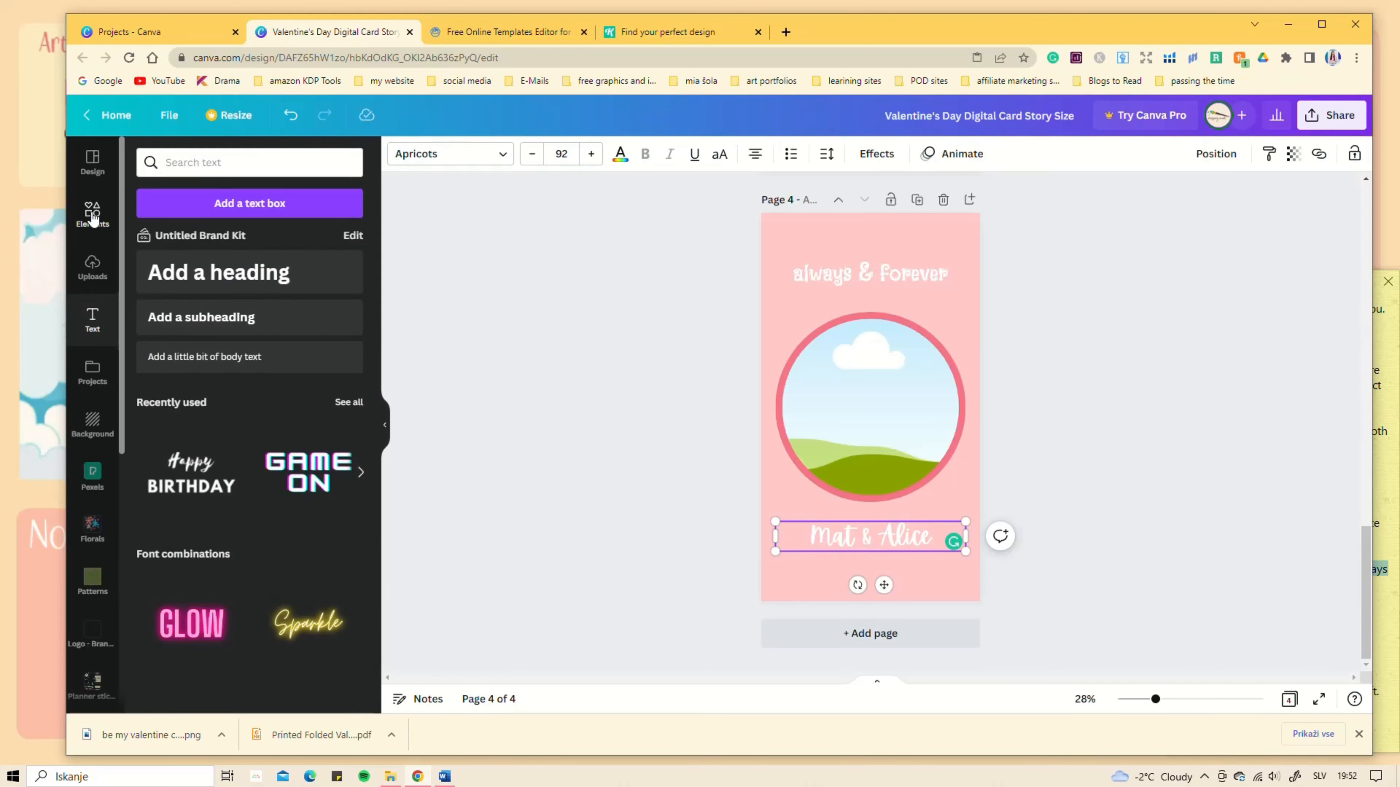
Step: Search the graphics for "flower" and add the pale yellow five-petal flower to the upper-left corner of page 4
{"action": "left_click", "coordinate": [93, 212]}
{"action": "left_click", "coordinate": [227, 162]}
{"action": "type", "text": "flower"}
{"action": "key", "text": "Return"}
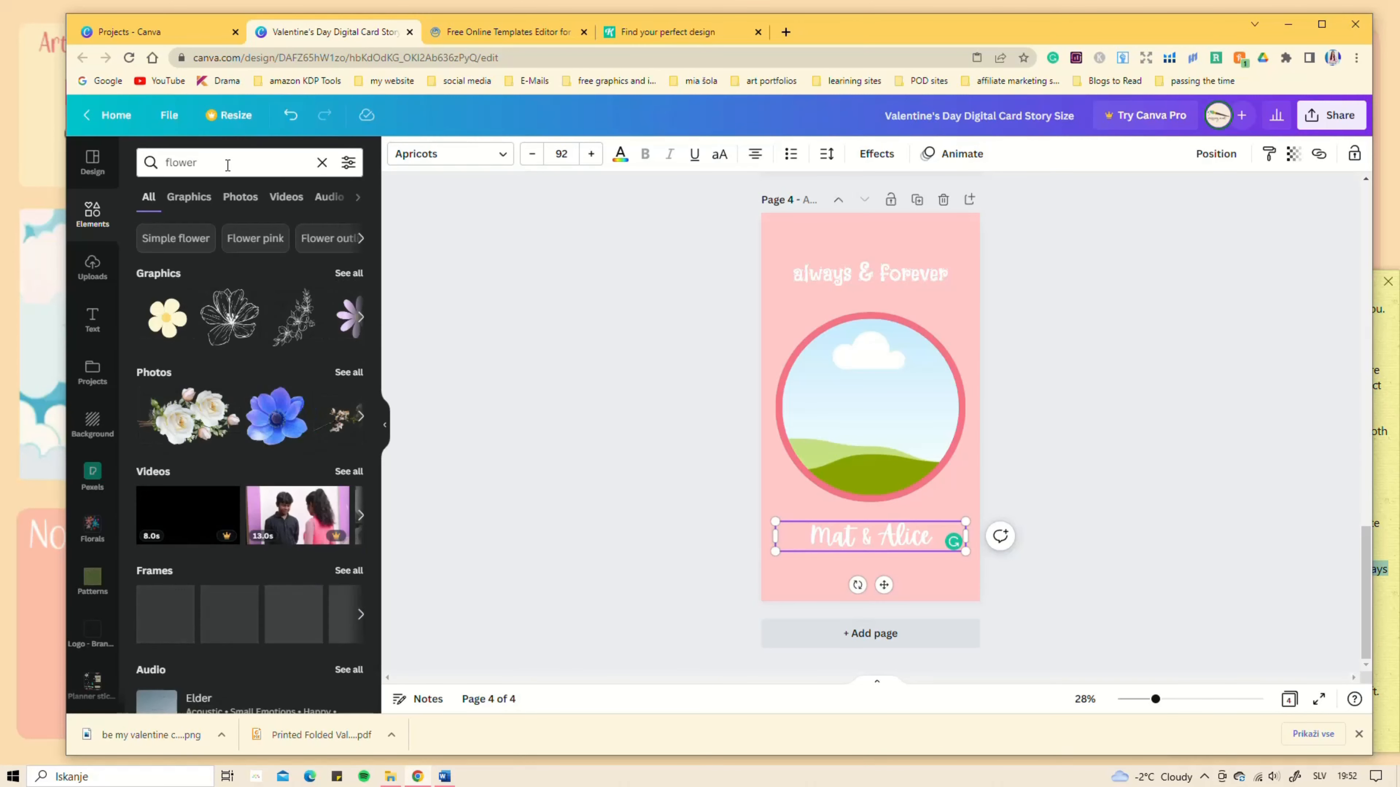
{"action": "left_click", "coordinate": [165, 274]}
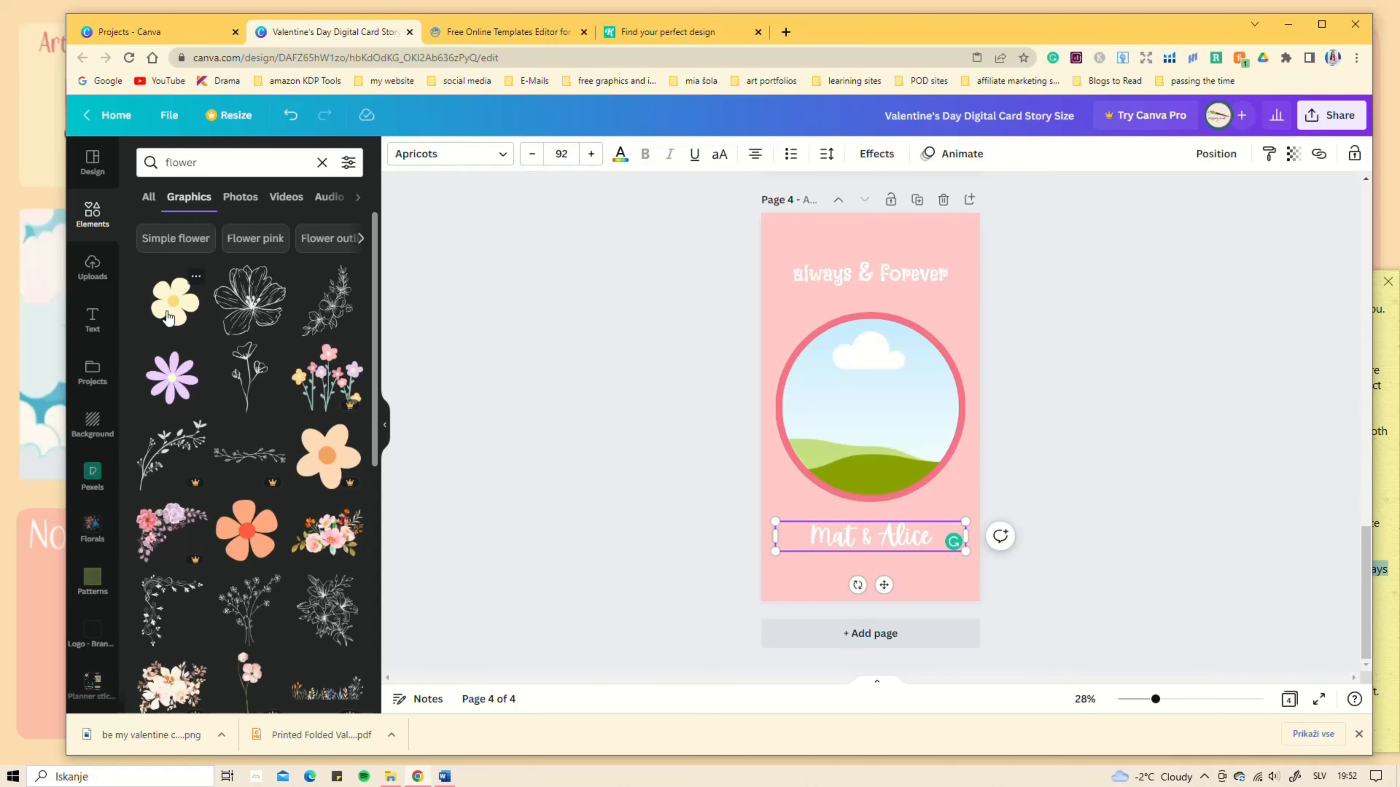
{"action": "left_click_drag", "start_coordinate": [169, 318], "coordinate": [792, 263]}
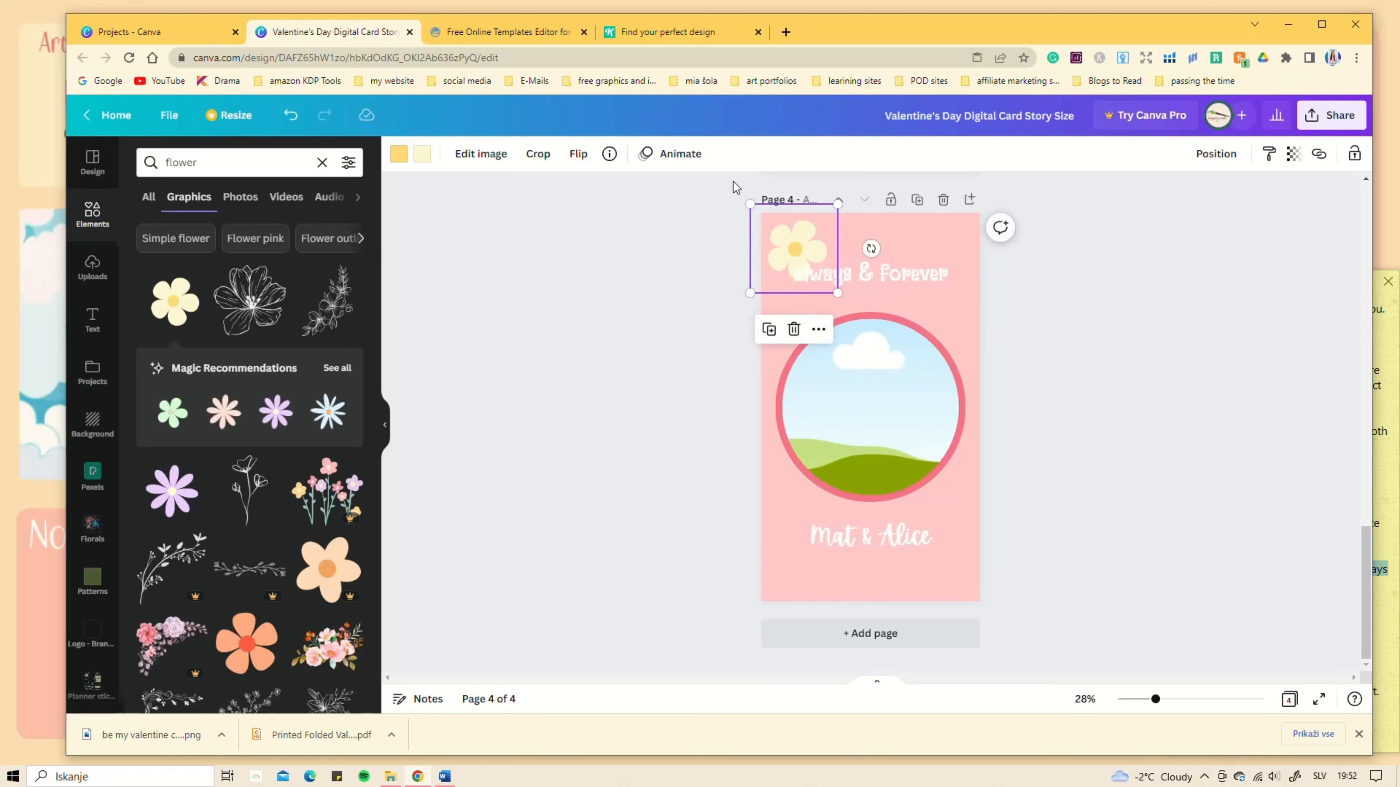
Step: Colour the flower's petals red and place two smaller copies beside it, one along the page's upper edge and one along its left edge
{"action": "left_click", "coordinate": [401, 160]}
{"action": "left_click", "coordinate": [424, 157]}
{"action": "left_click", "coordinate": [308, 226]}
{"action": "left_click_drag", "start_coordinate": [804, 253], "coordinate": [872, 264]}
{"action": "left_click_drag", "start_coordinate": [906, 214], "coordinate": [777, 294]}
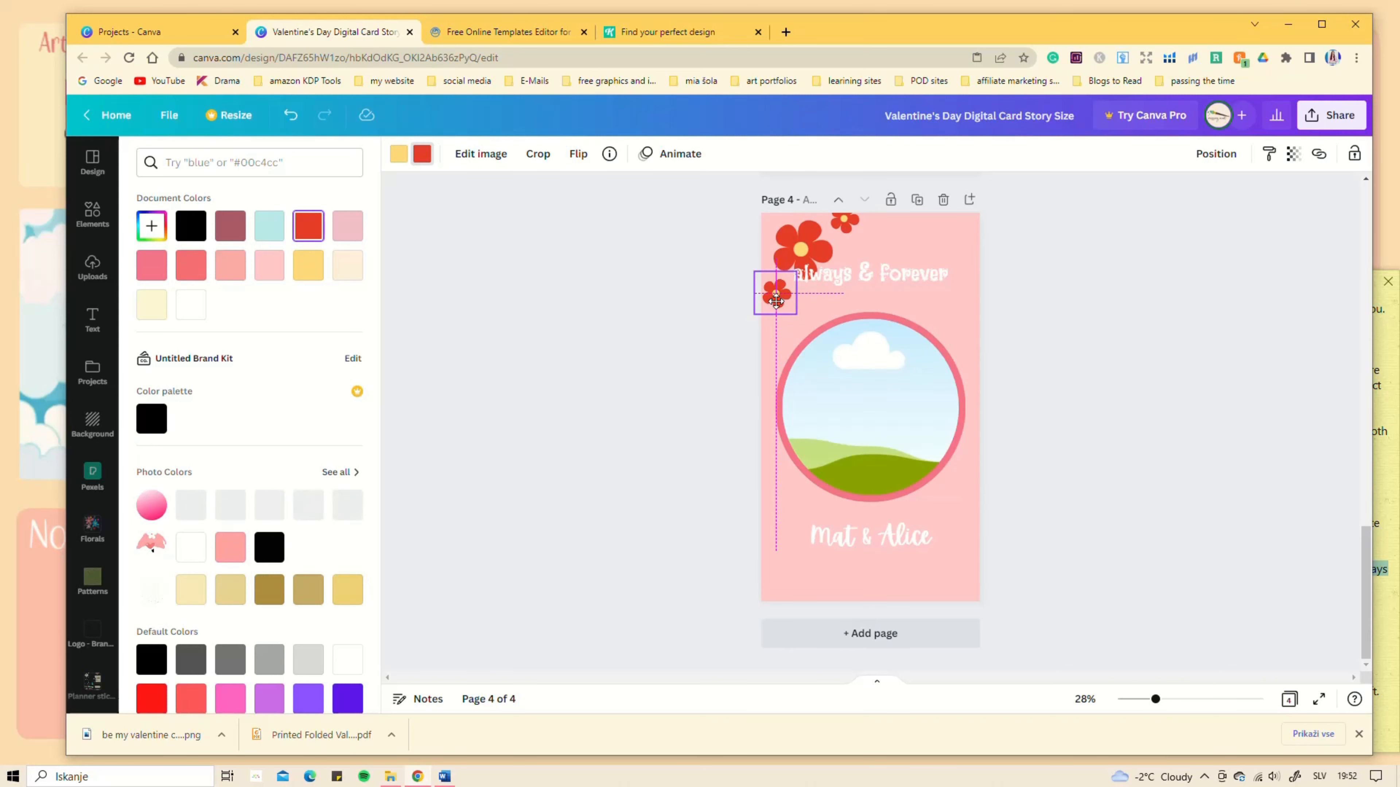
Step: Search the graphics for "valentines day", place the pink heart mugs below the couple's names, and shift the names up slightly
{"action": "left_click", "coordinate": [81, 216]}
{"action": "left_click", "coordinate": [224, 161]}
{"action": "type", "text": "valentine"}
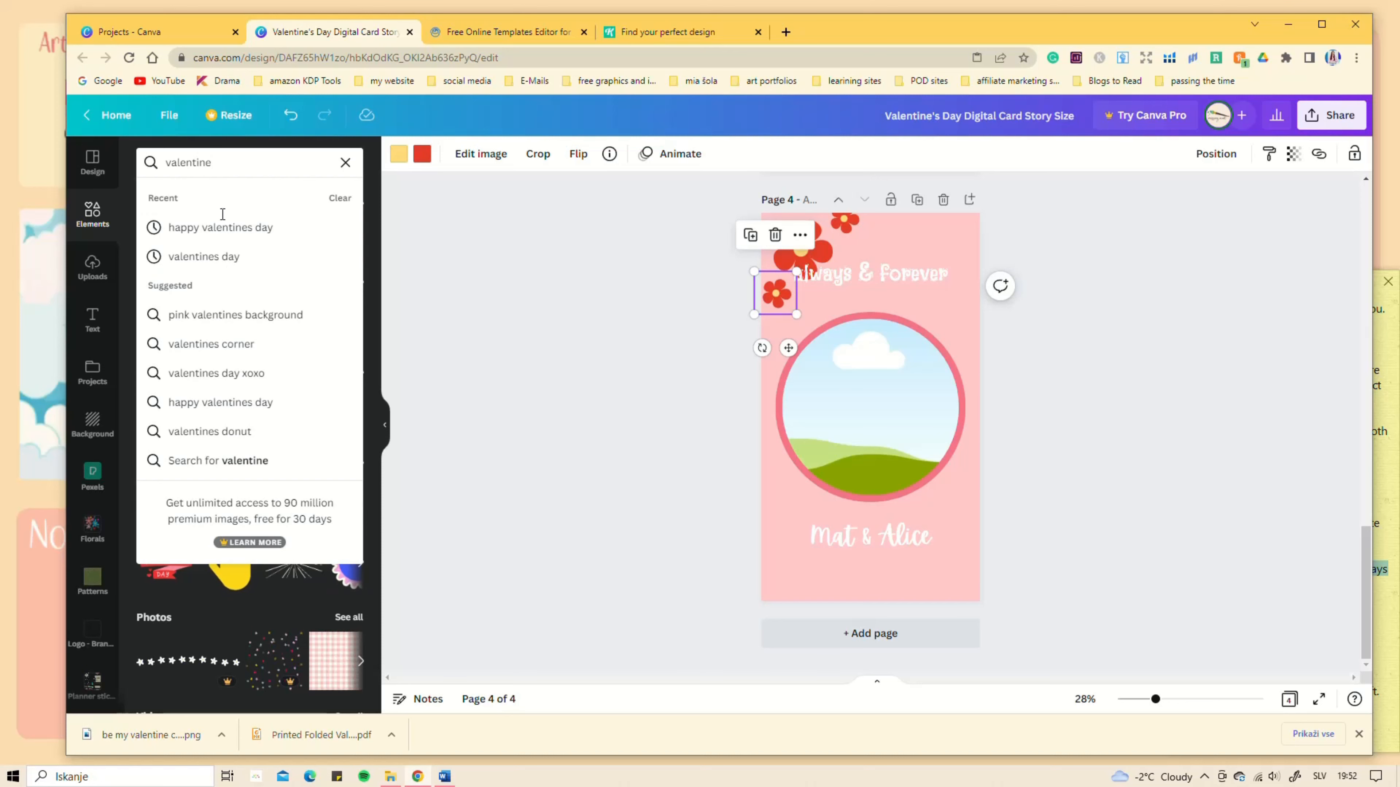
{"action": "left_click", "coordinate": [203, 256]}
{"action": "left_click", "coordinate": [166, 277]}
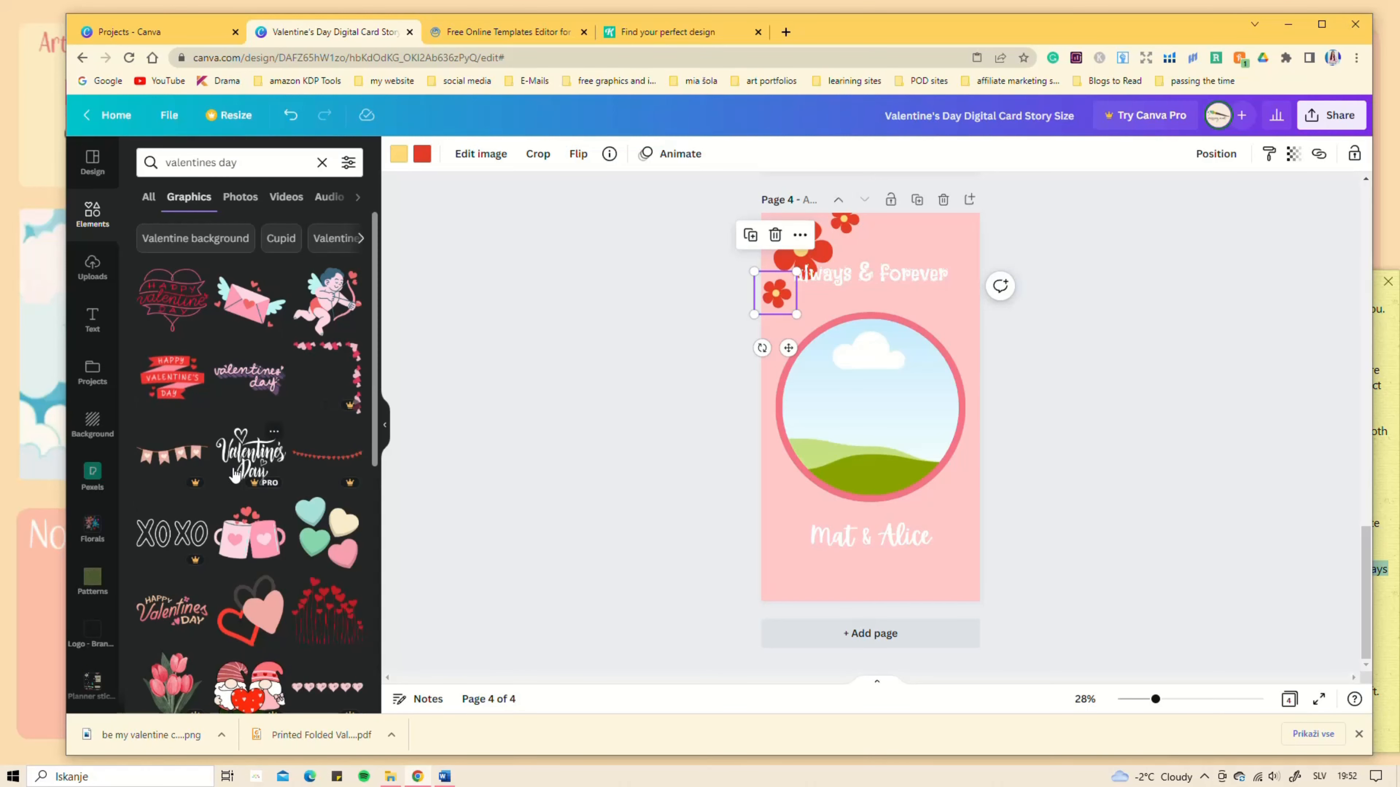
{"action": "left_click", "coordinate": [255, 543]}
{"action": "left_click_drag", "start_coordinate": [887, 427], "coordinate": [887, 577]}
{"action": "left_click_drag", "start_coordinate": [920, 539], "coordinate": [921, 530]}
{"action": "left_click", "coordinate": [1041, 444]}
Step: Search the photos for "couple" and fill the circular frame with the couple hugging in a green field
{"action": "left_click", "coordinate": [877, 397]}
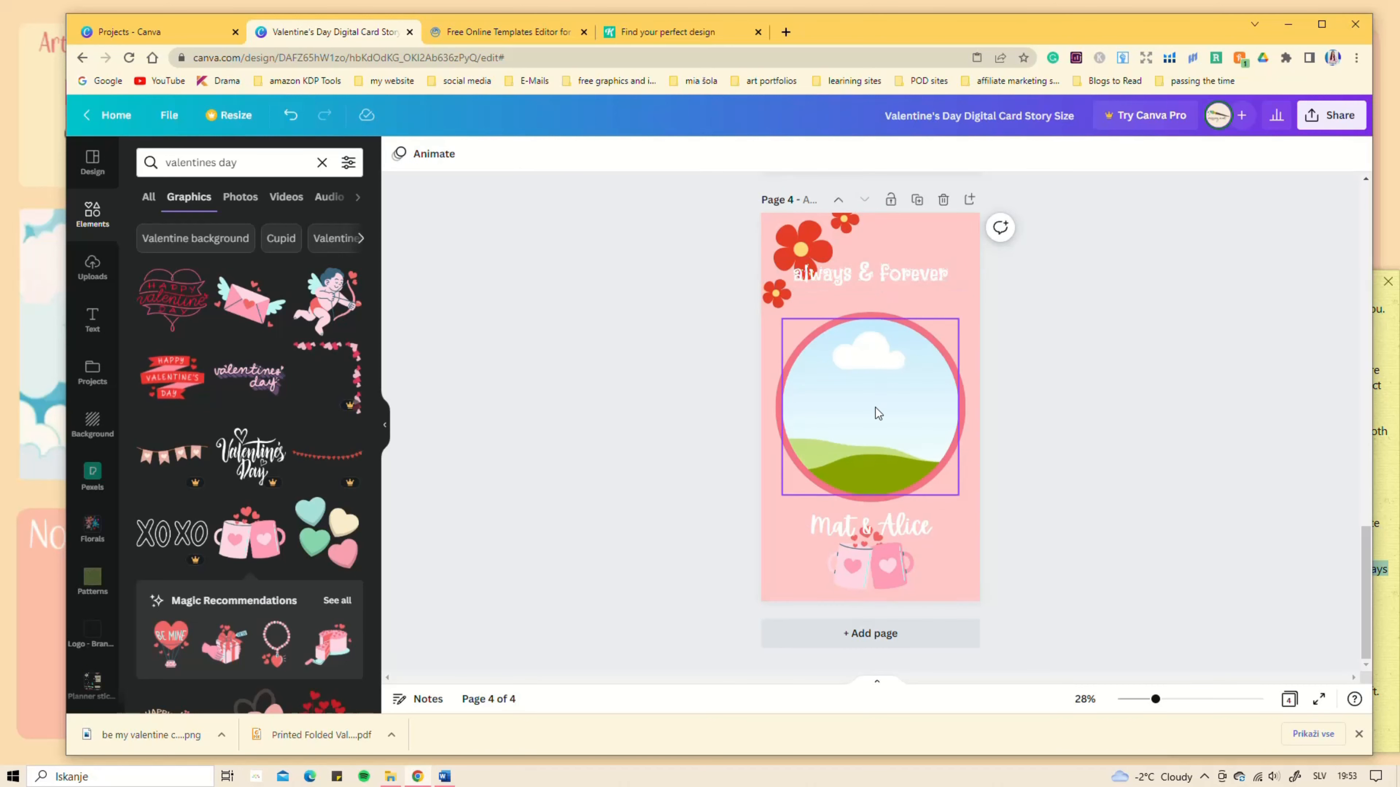
{"action": "left_click", "coordinate": [93, 217]}
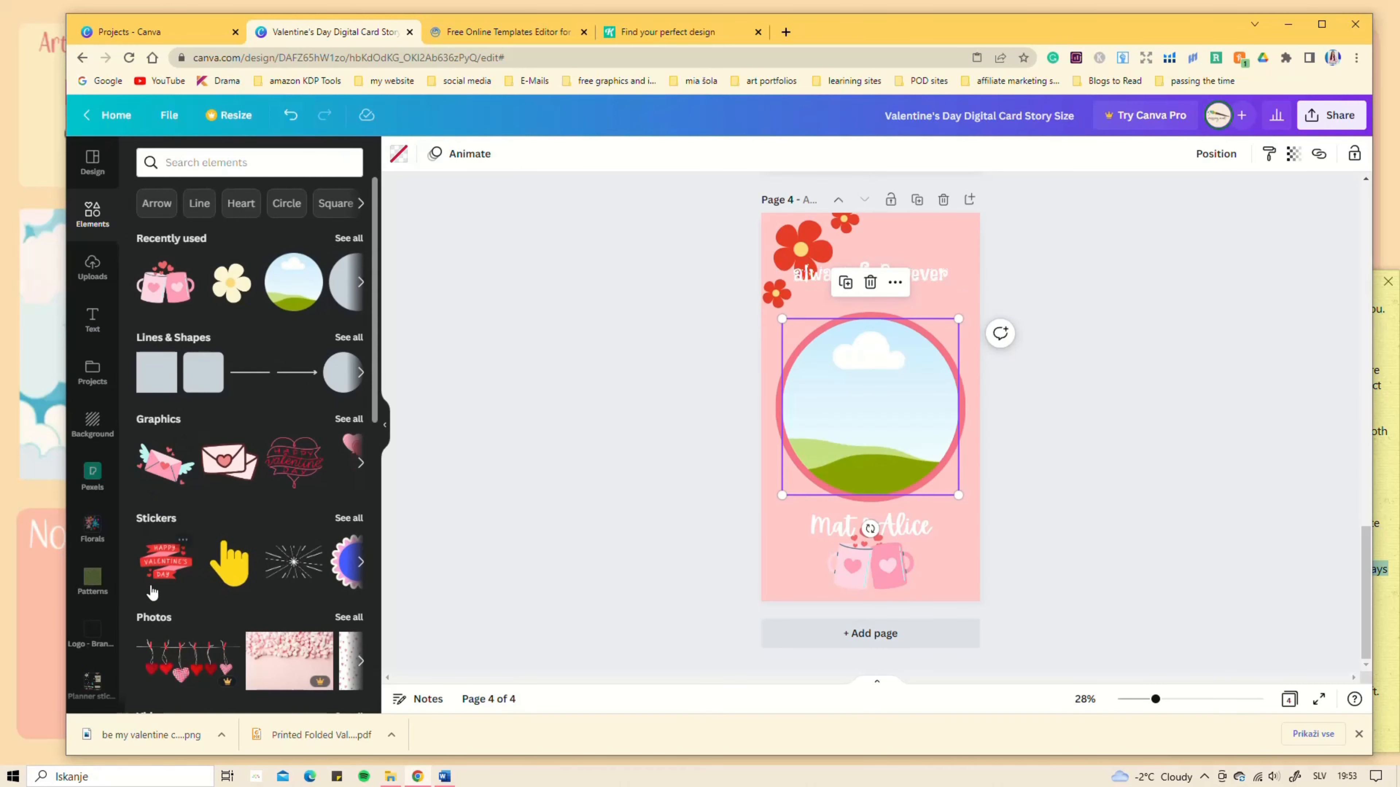
{"action": "left_click", "coordinate": [234, 162]}
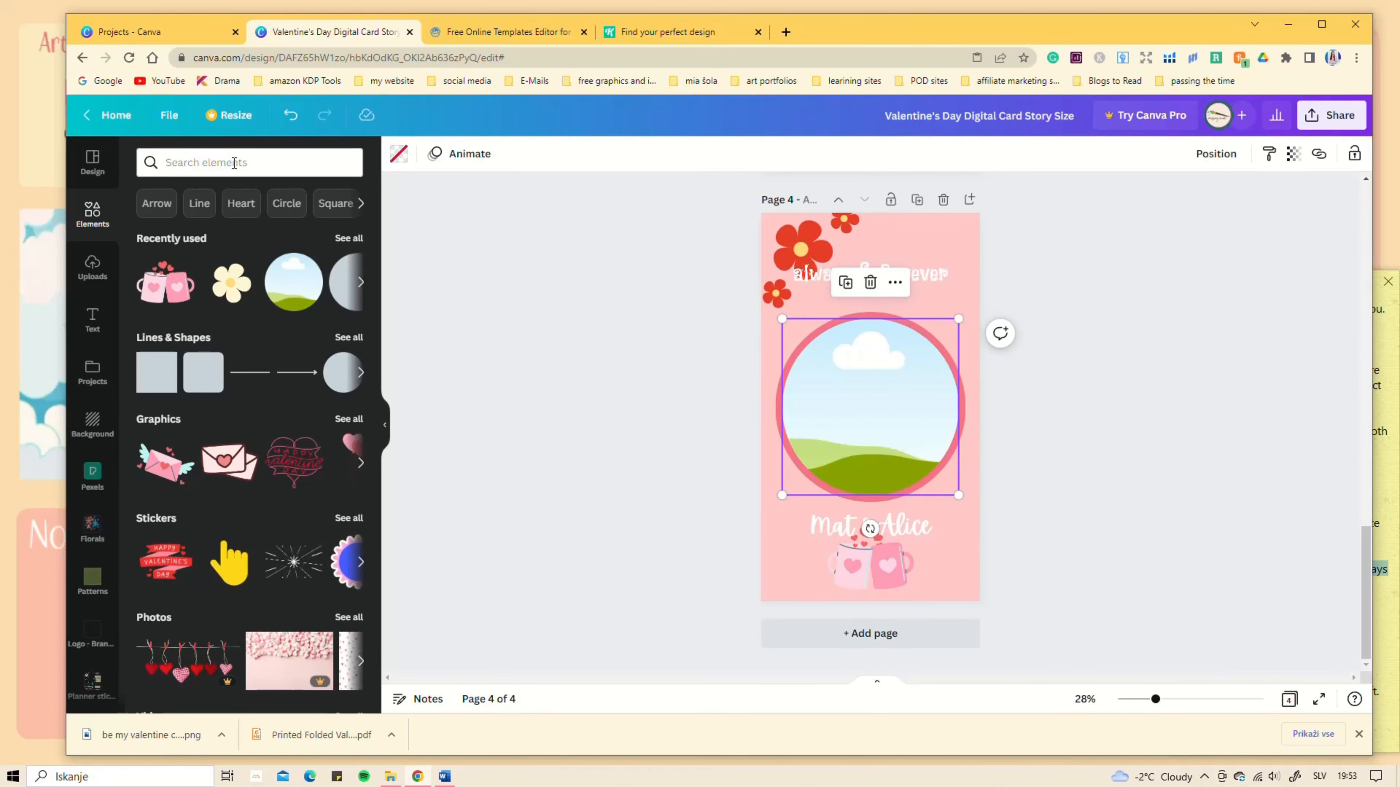
{"action": "type", "text": "couple"}
{"action": "key", "text": "Return"}
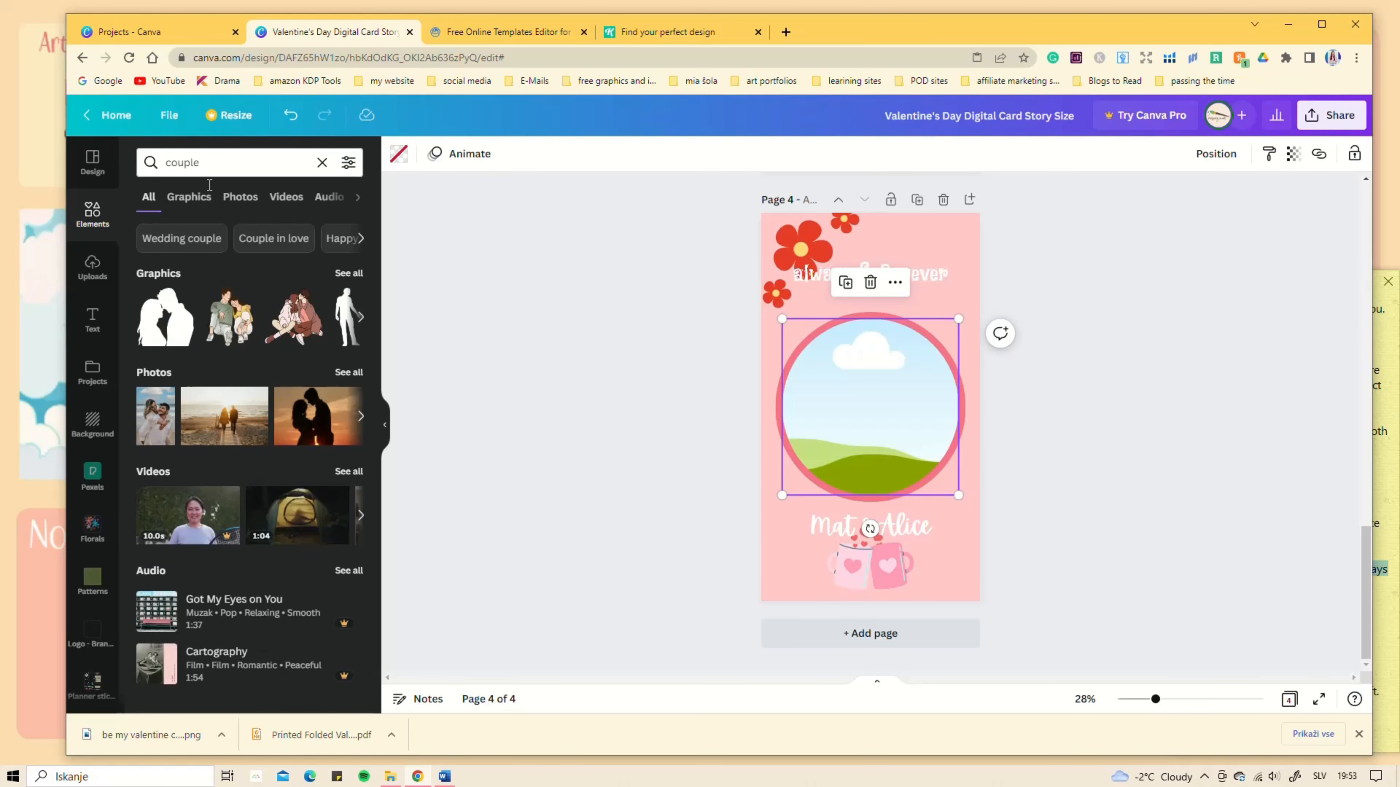
{"action": "left_click", "coordinate": [166, 275]}
{"action": "left_click", "coordinate": [240, 197]}
{"action": "left_click", "coordinate": [309, 408]}
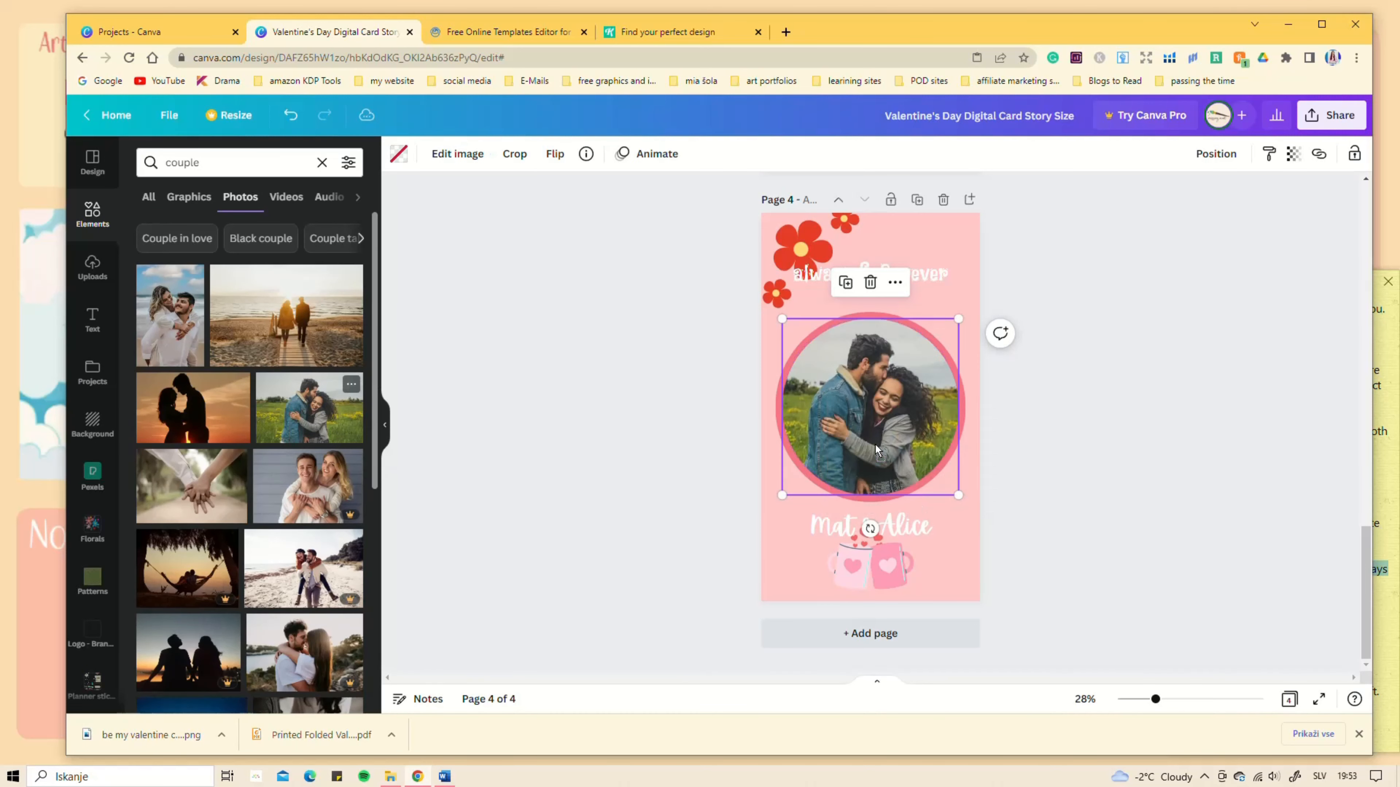
{"action": "key", "text": "Escape"}
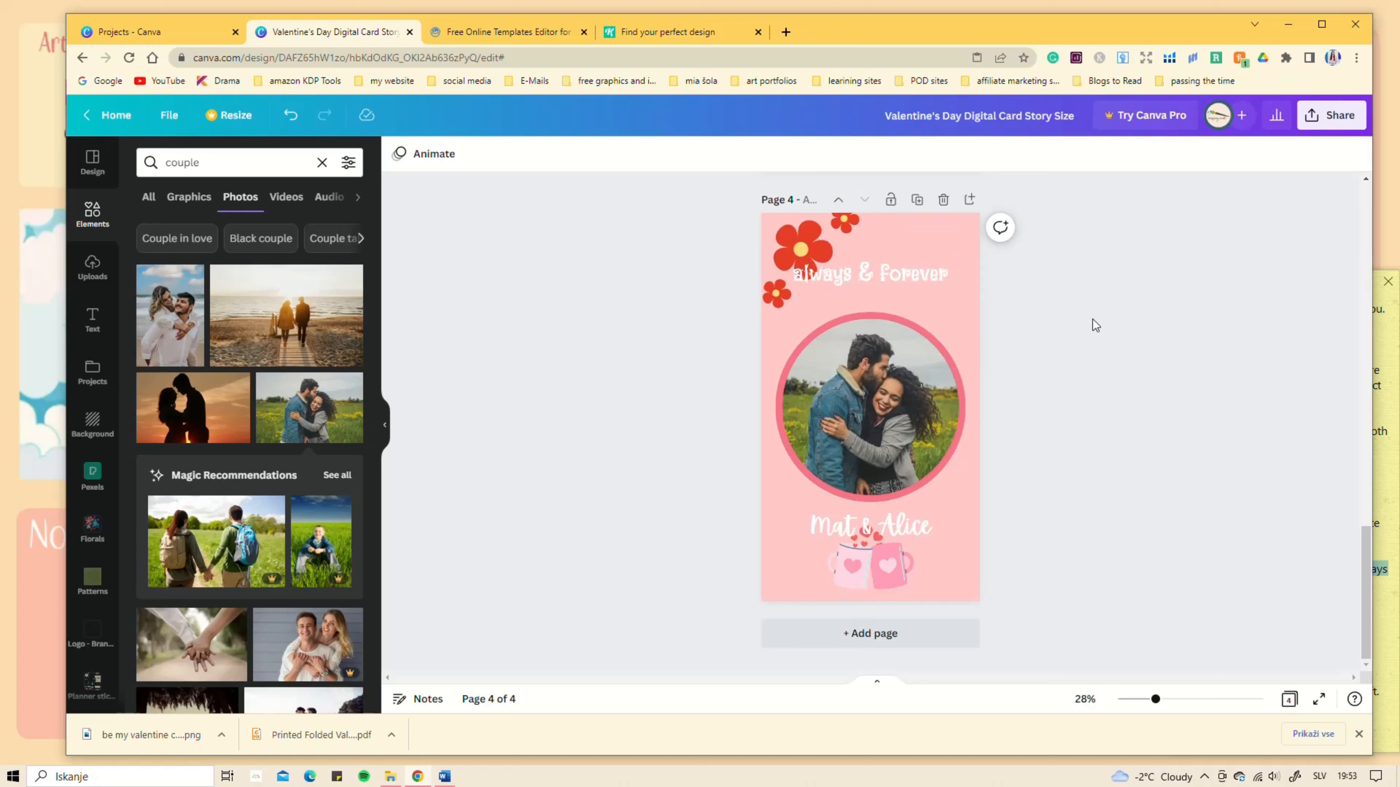
Step: Examine the download and social sharing options for the finished digital card
{"action": "left_click", "coordinate": [1331, 115]}
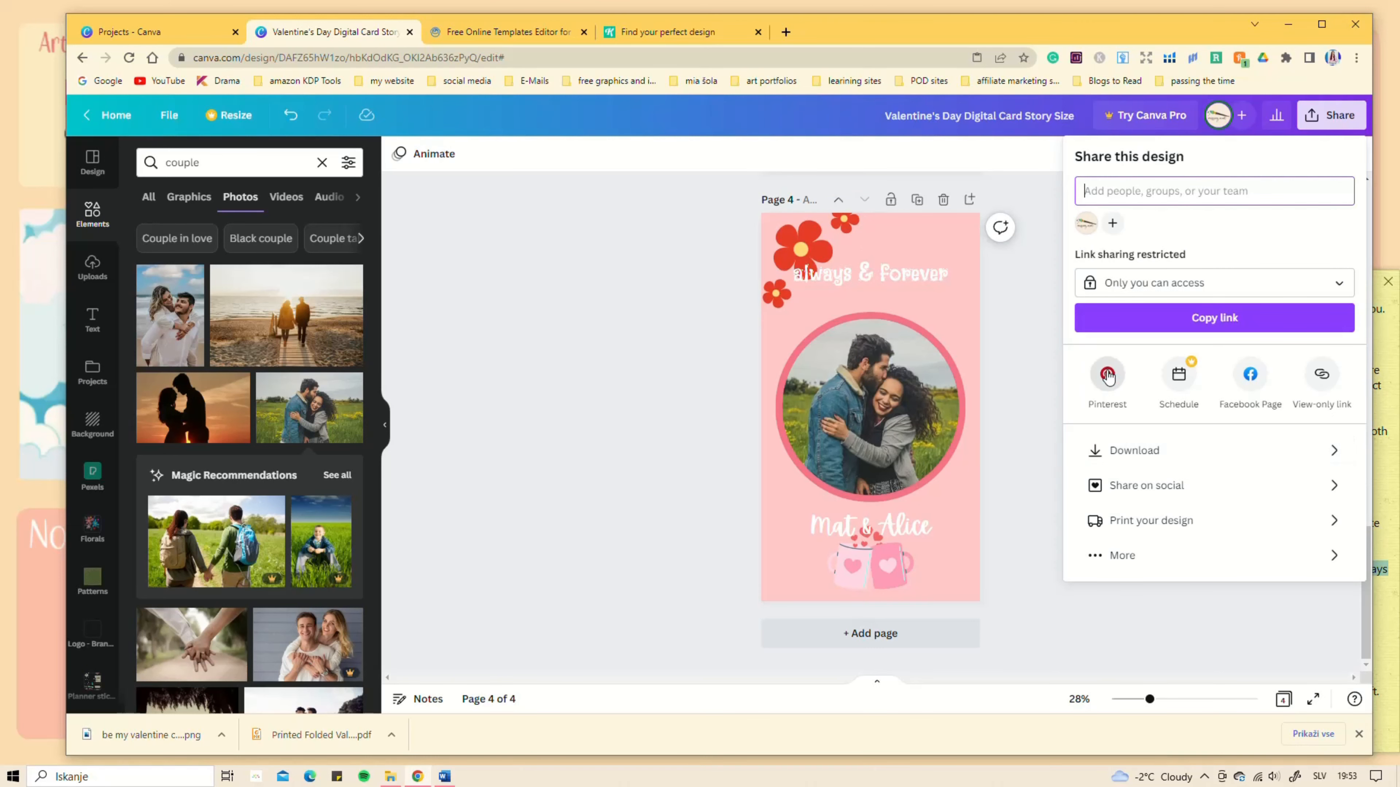
{"action": "left_click", "coordinate": [1227, 455]}
{"action": "left_click", "coordinate": [1090, 155]}
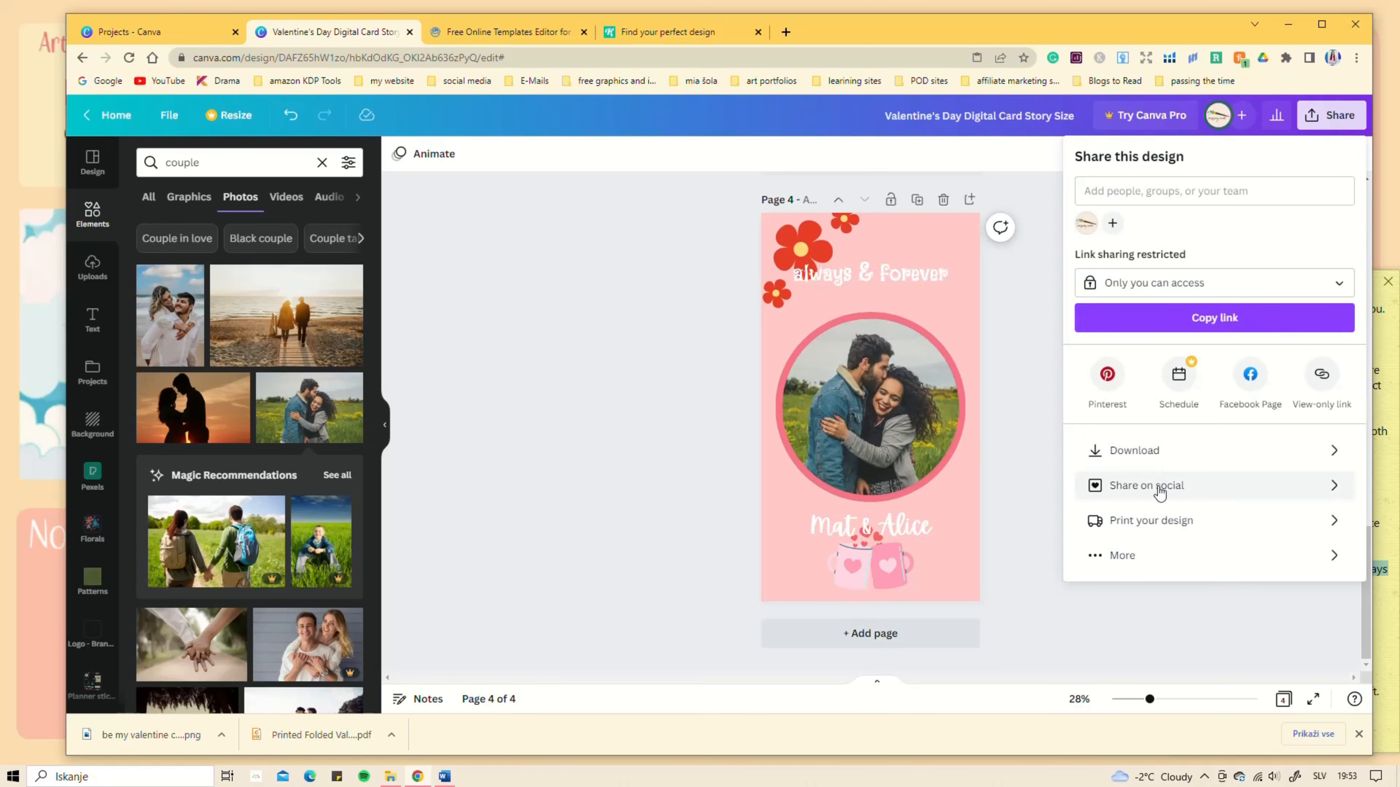
{"action": "left_click", "coordinate": [1154, 486]}
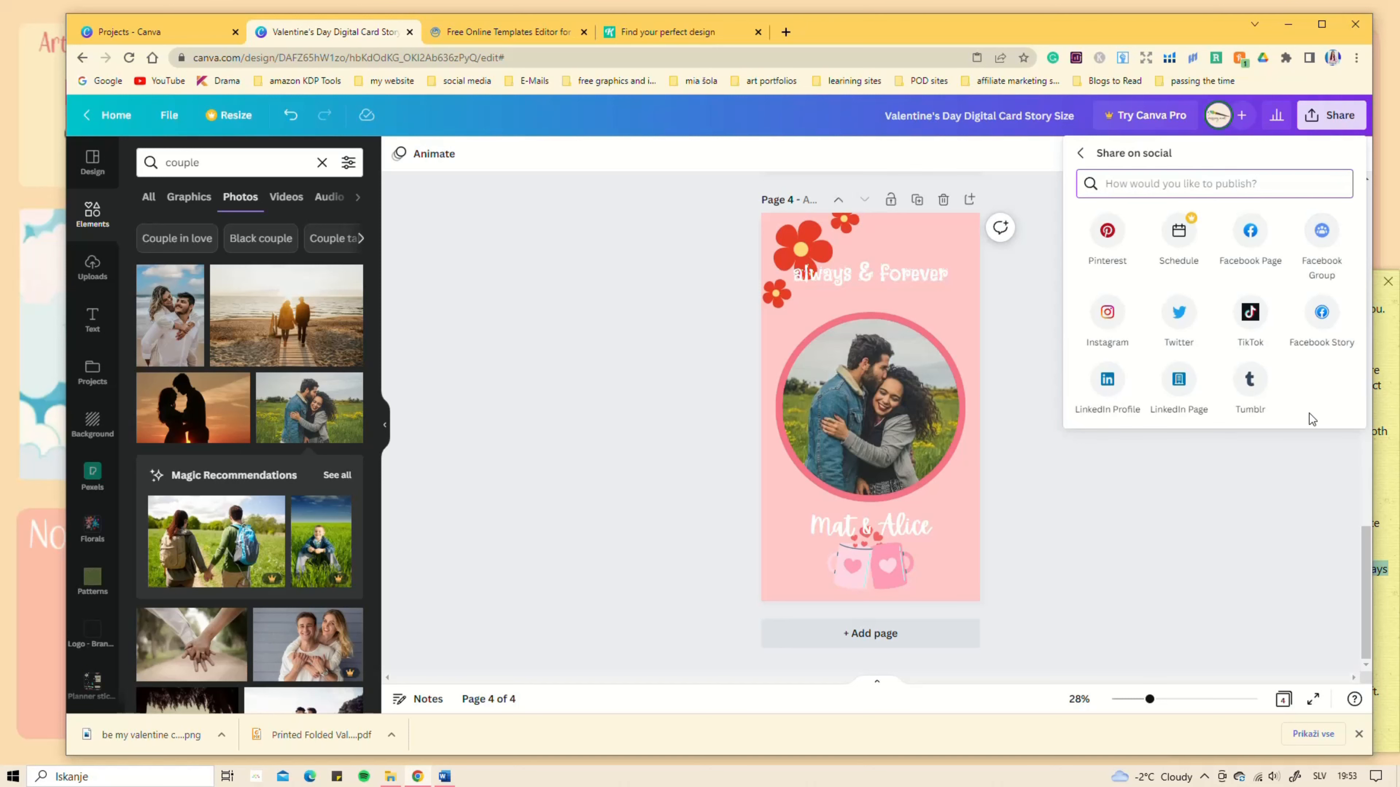
{"action": "left_click", "coordinate": [1125, 524]}
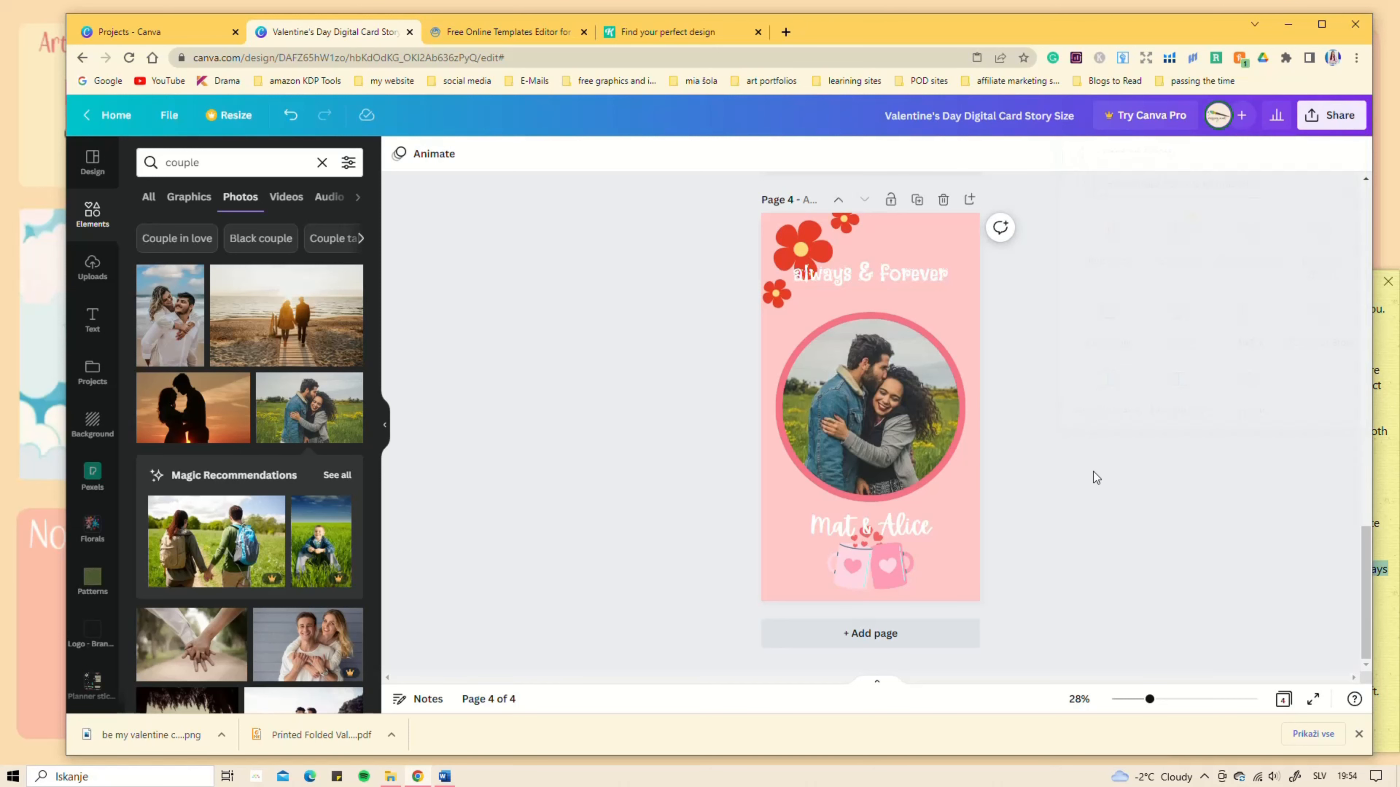
Step: Close the story-size card, open the "Valentine's Day Templates Insta Post Size" design, and review its pages and resize options
{"action": "left_click", "coordinate": [410, 32]}
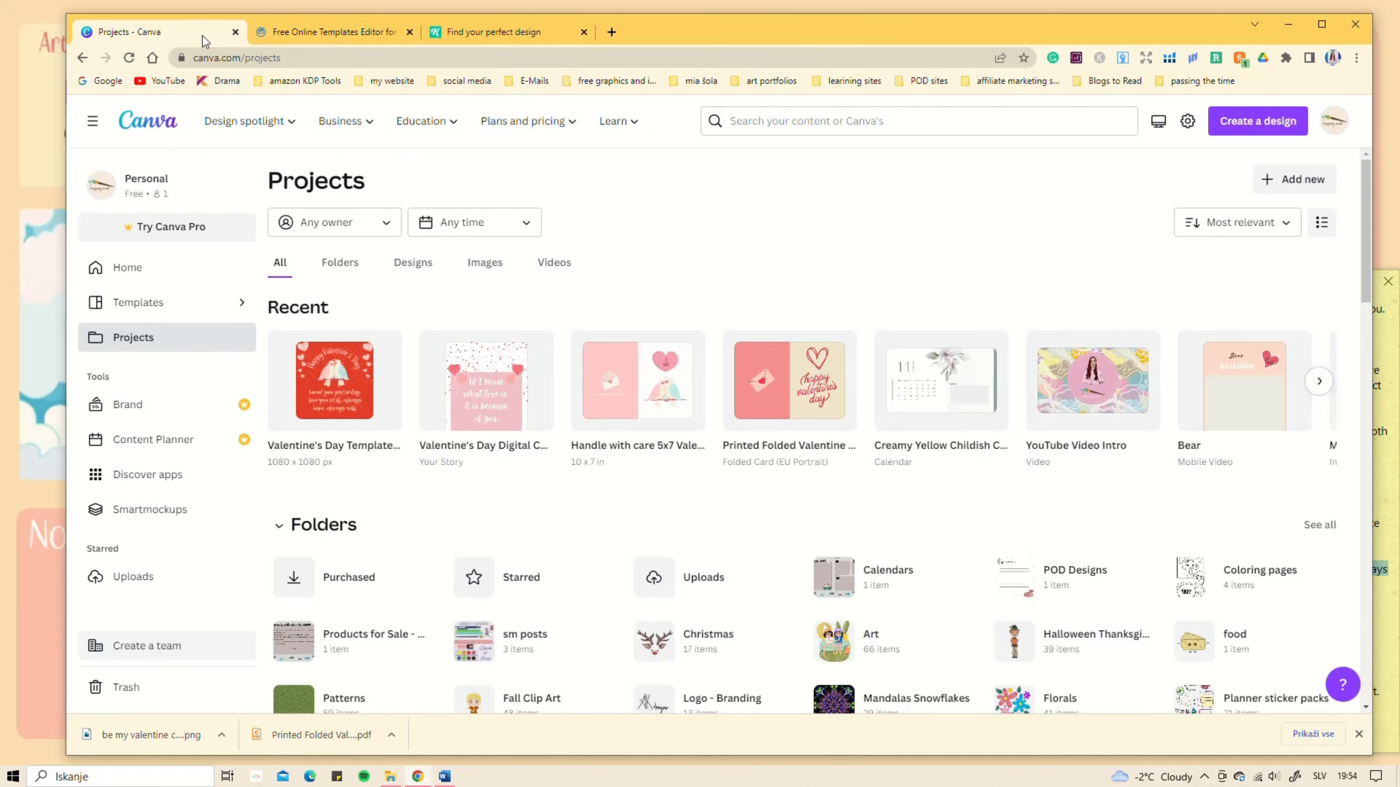
{"action": "left_click", "coordinate": [346, 373]}
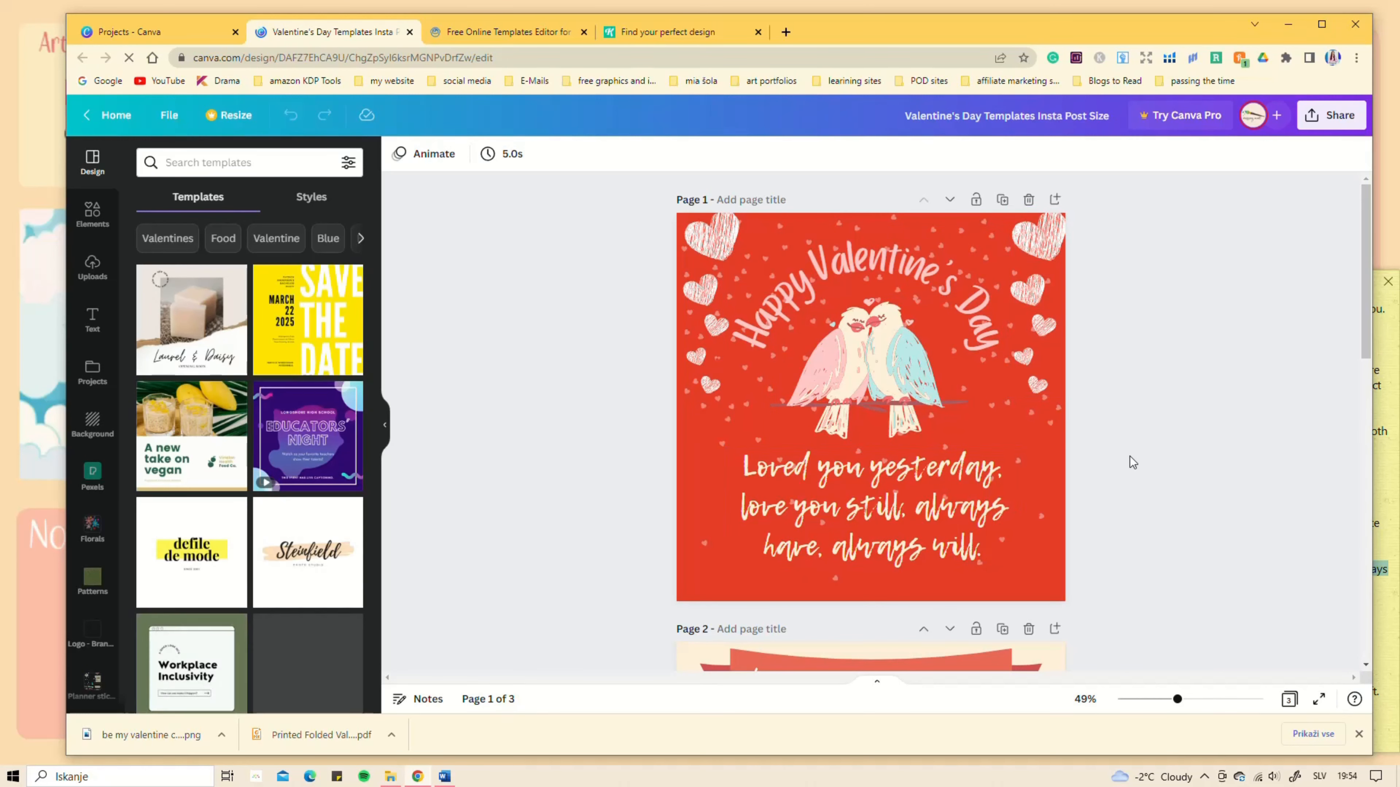
{"action": "scroll", "coordinate": [1107, 421], "scroll_direction": "down", "scroll_amount": 8}
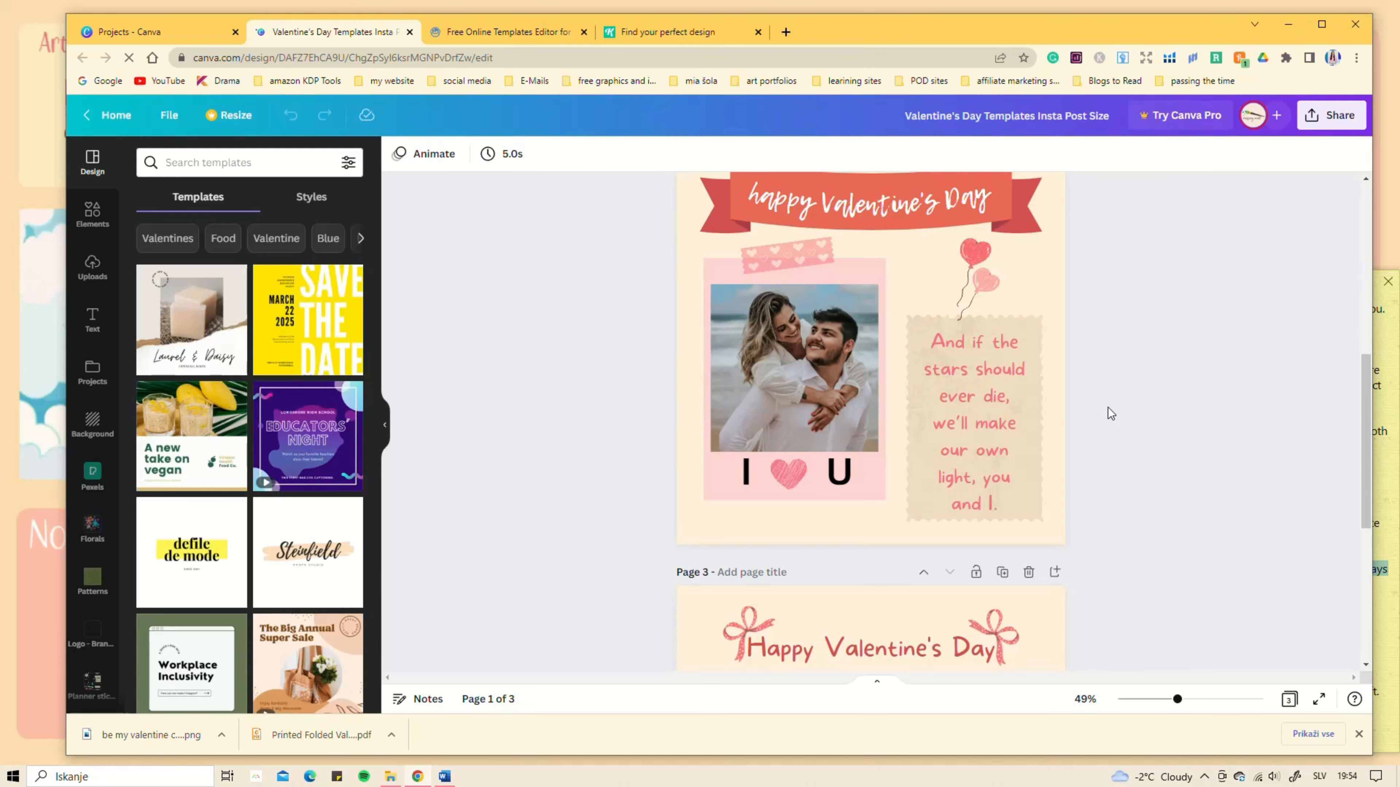
{"action": "scroll", "coordinate": [1110, 414], "scroll_direction": "up", "scroll_amount": 2}
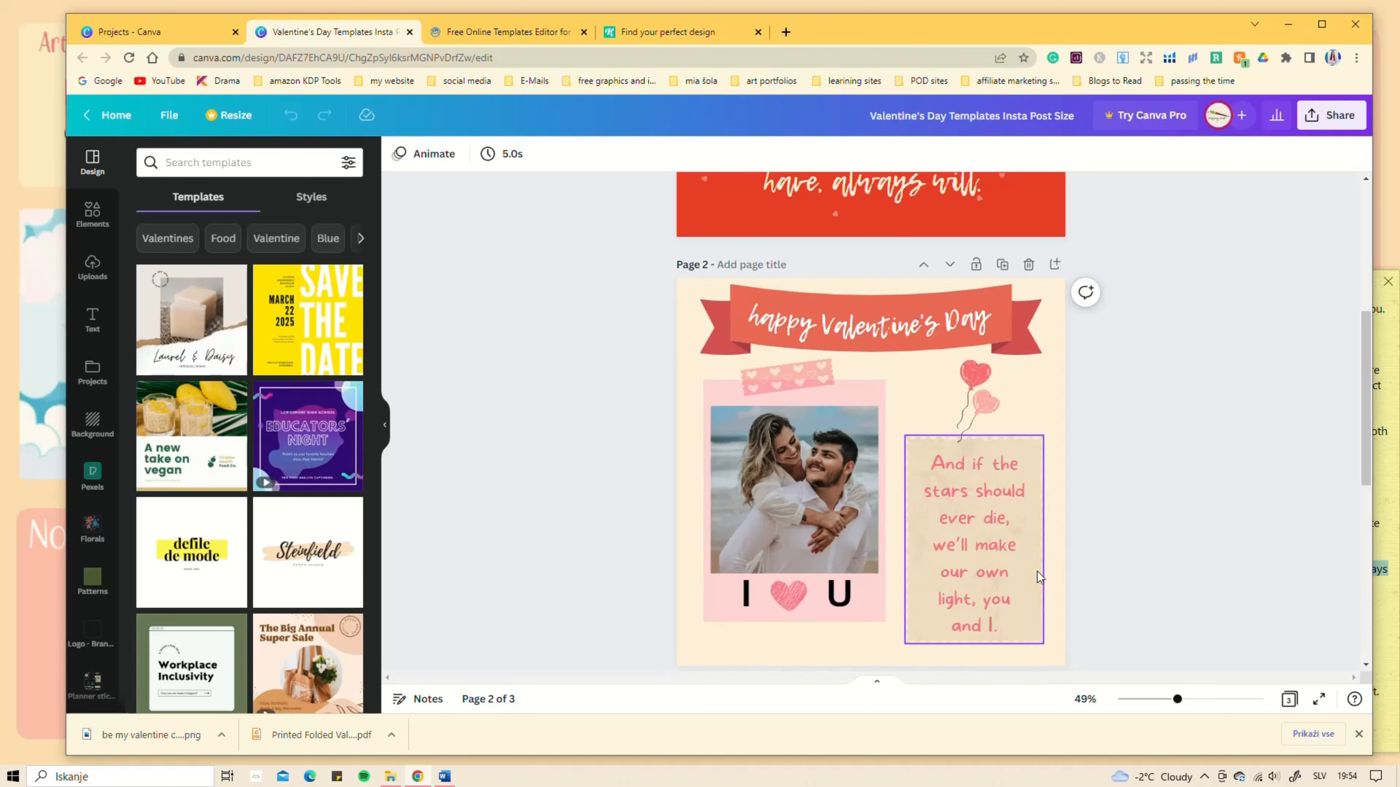
{"action": "scroll", "coordinate": [1142, 424], "scroll_direction": "down", "scroll_amount": 2}
{"action": "scroll", "coordinate": [1143, 423], "scroll_direction": "down", "scroll_amount": 8}
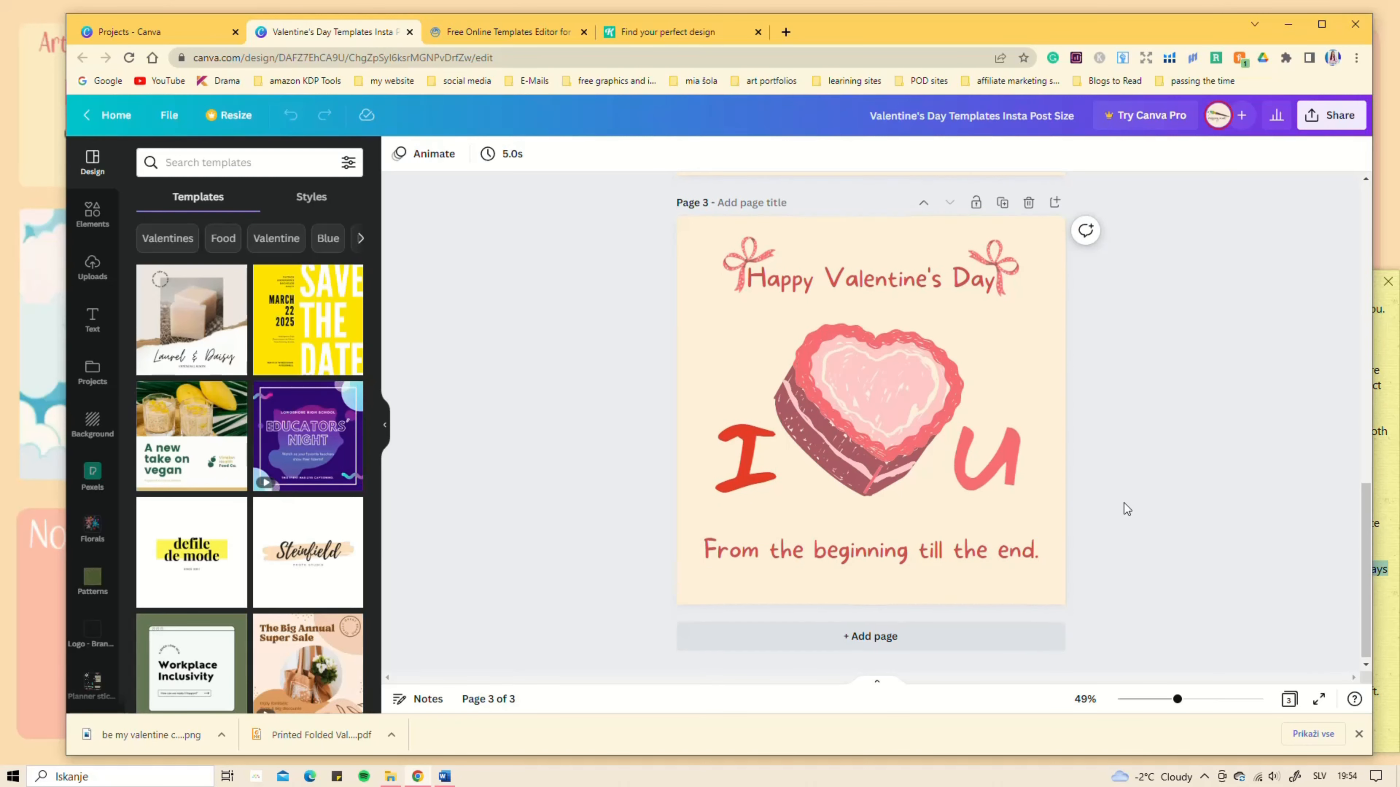
{"action": "scroll", "coordinate": [1124, 504], "scroll_direction": "up", "scroll_amount": 15}
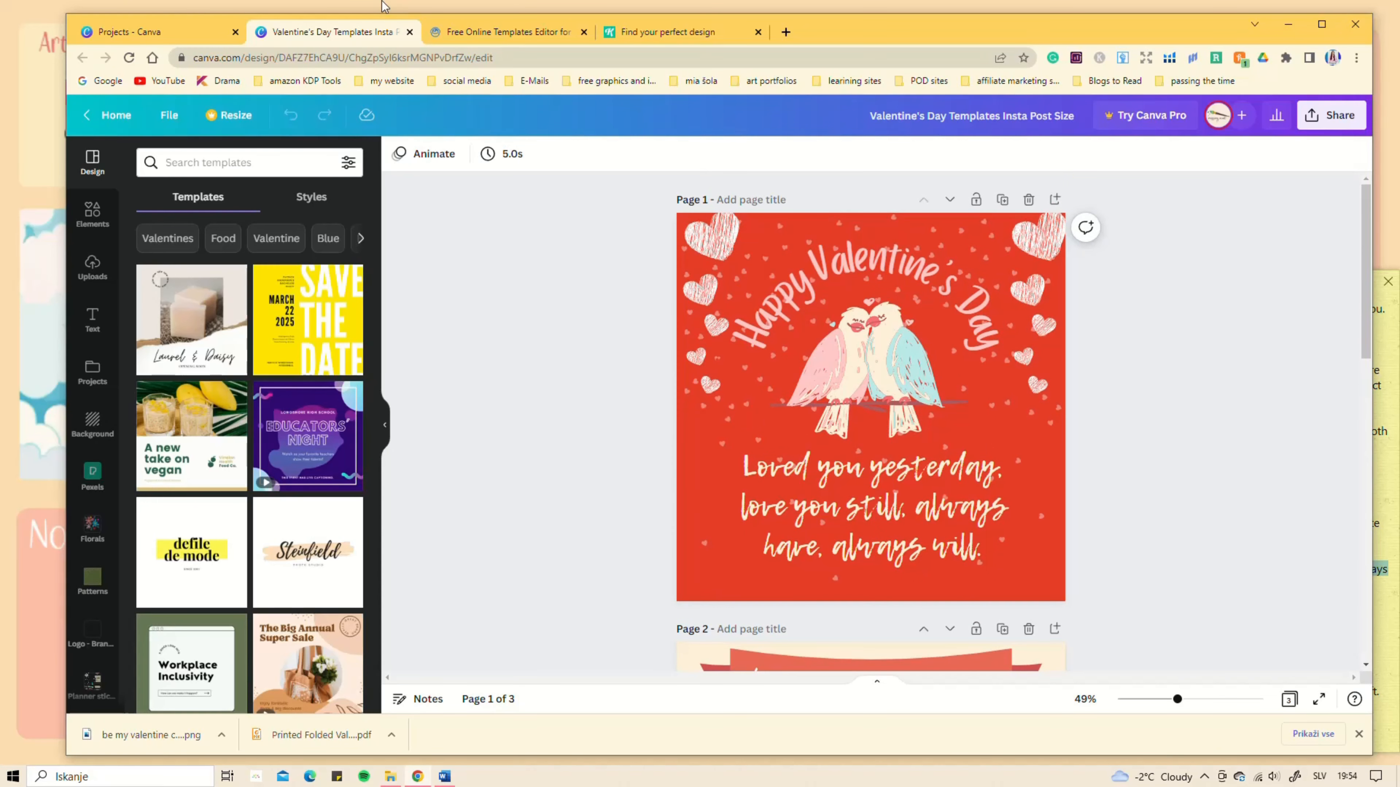
{"action": "left_click", "coordinate": [235, 125]}
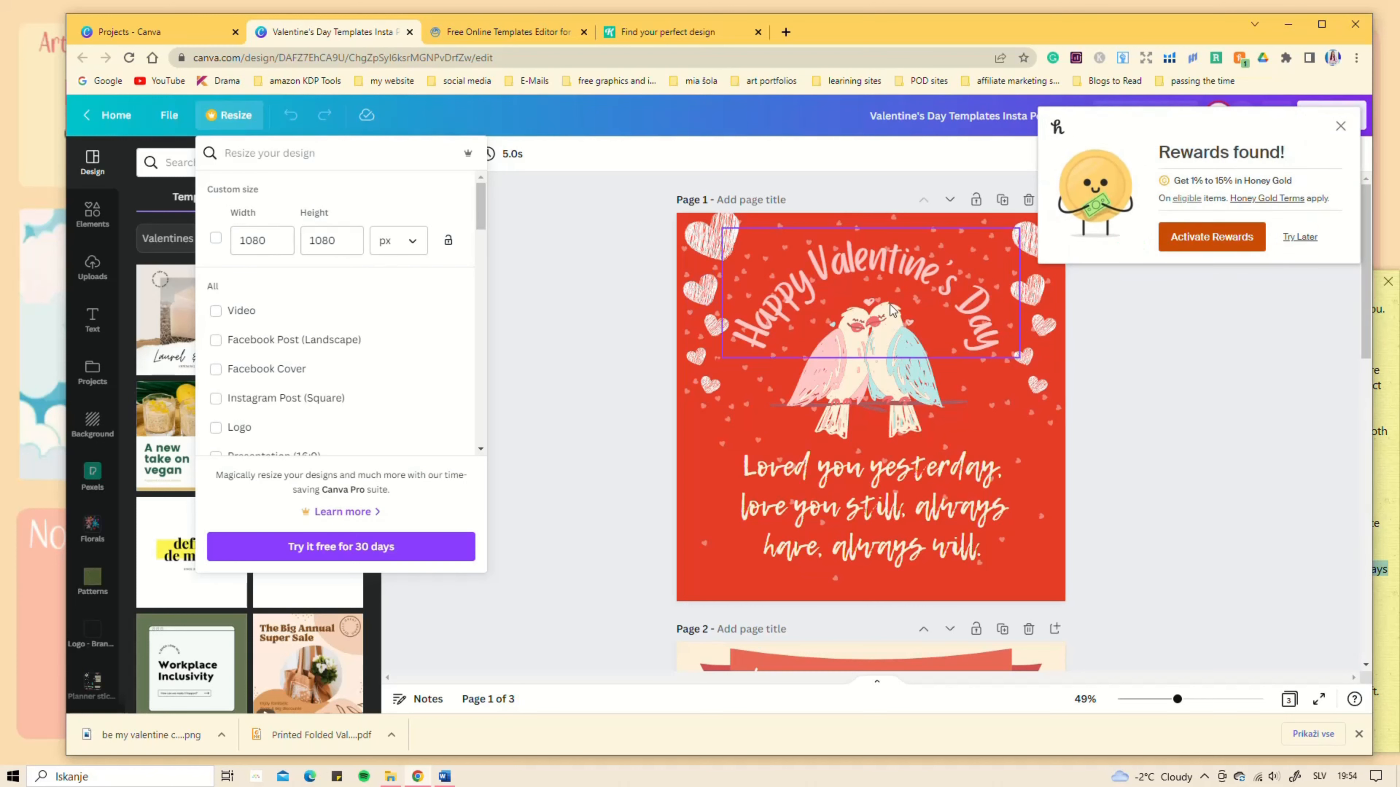
{"action": "left_click", "coordinate": [1340, 126]}
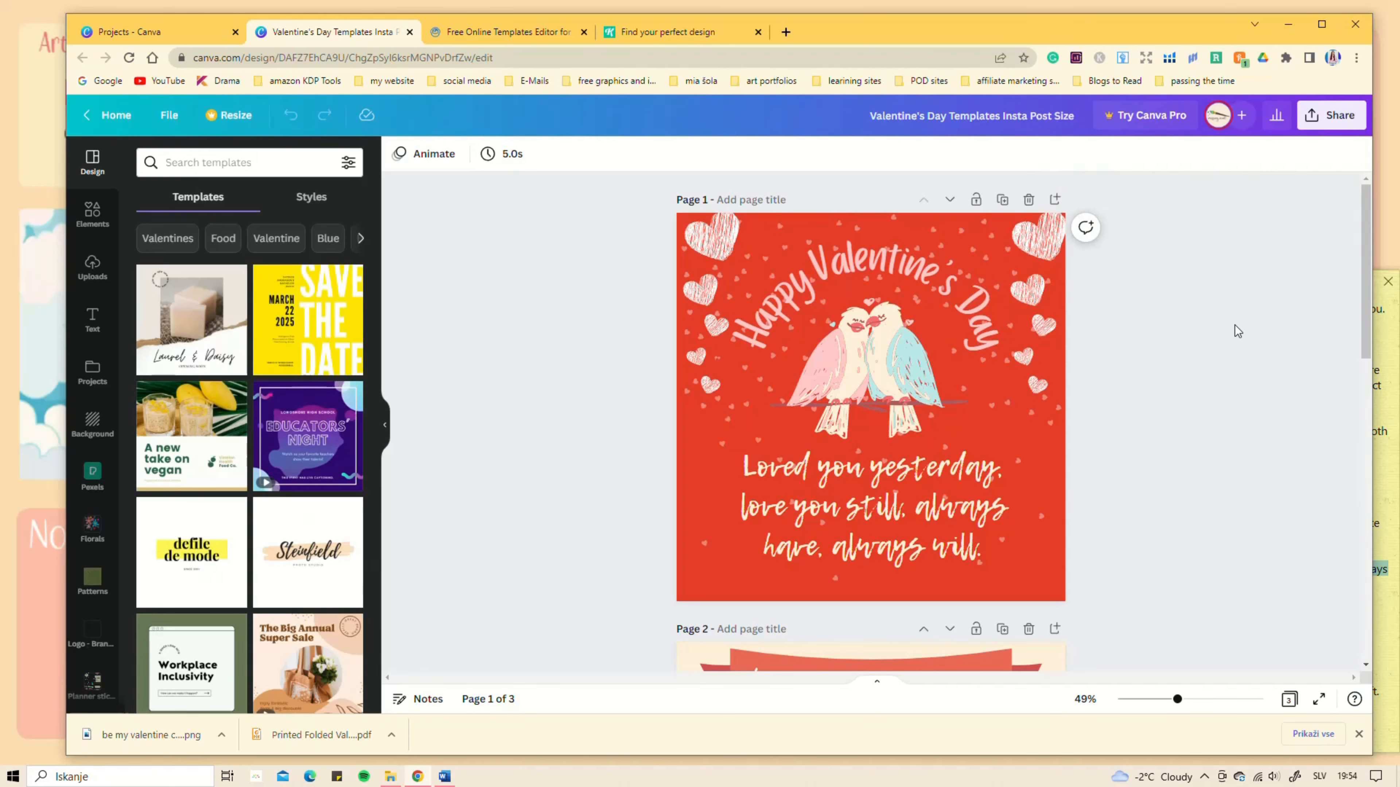
Step: Close the Insta post design and browse the recommended, popular and trending sections of the full template library
{"action": "left_click", "coordinate": [409, 32]}
{"action": "left_click", "coordinate": [135, 267]}
{"action": "left_click", "coordinate": [133, 308]}
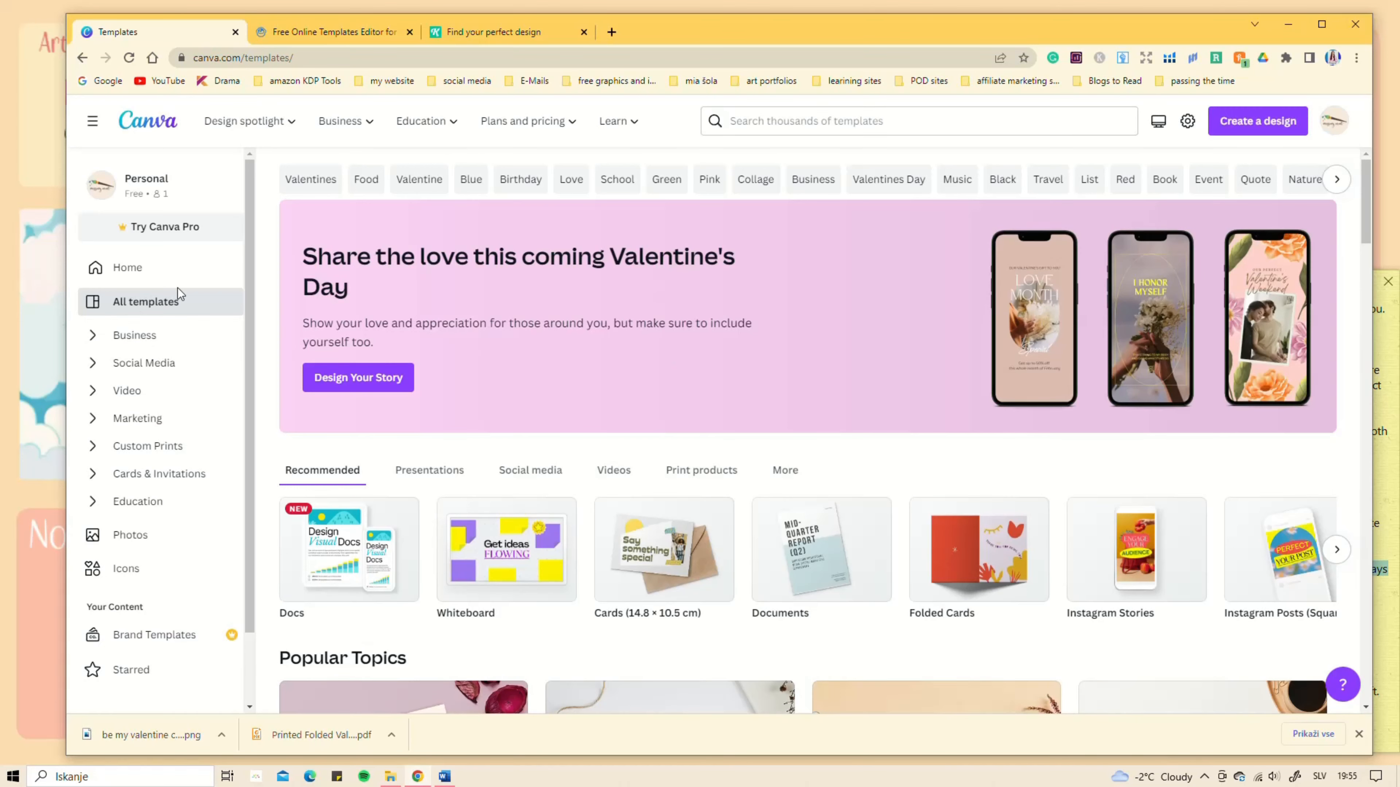
{"action": "scroll", "coordinate": [517, 312], "scroll_direction": "down", "scroll_amount": 5}
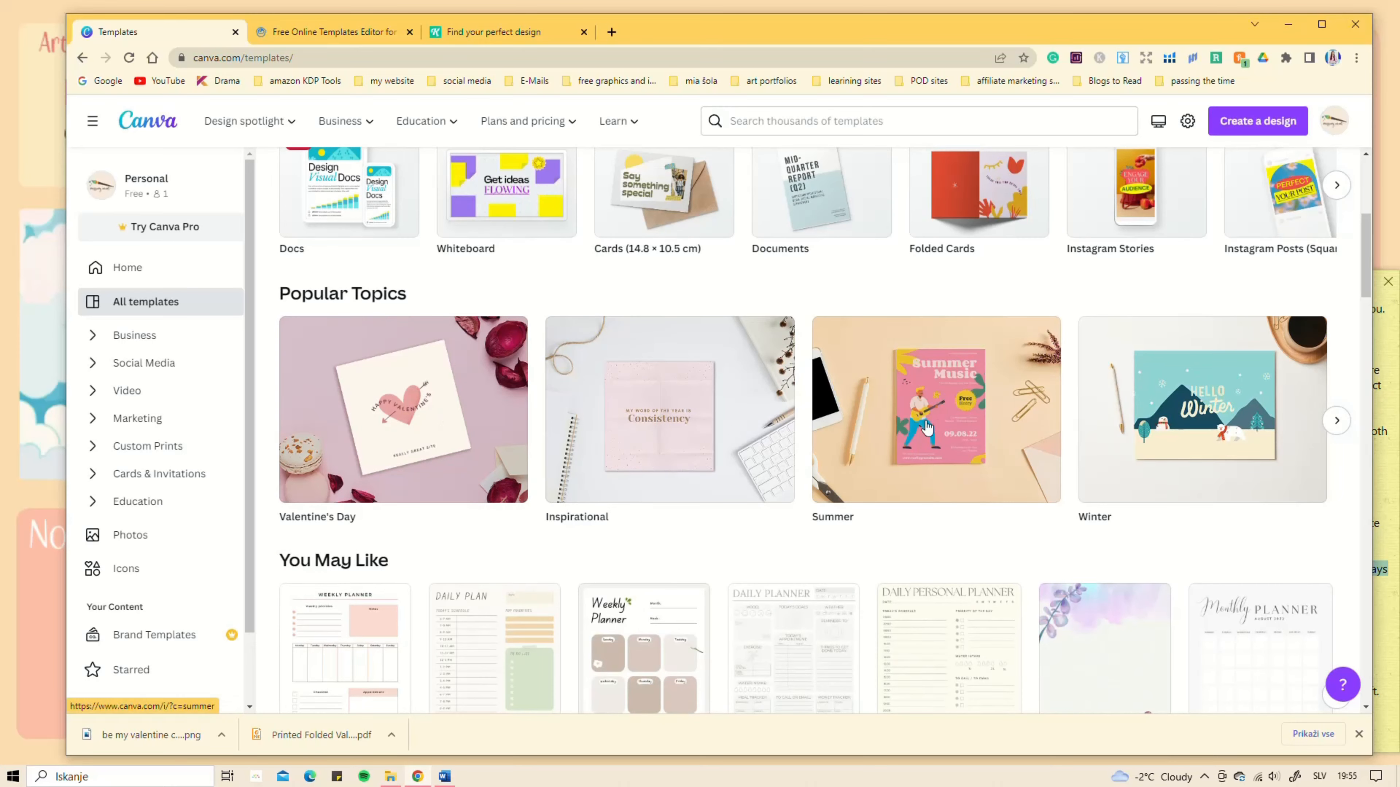
{"action": "scroll", "coordinate": [1111, 415], "scroll_direction": "down", "scroll_amount": 11}
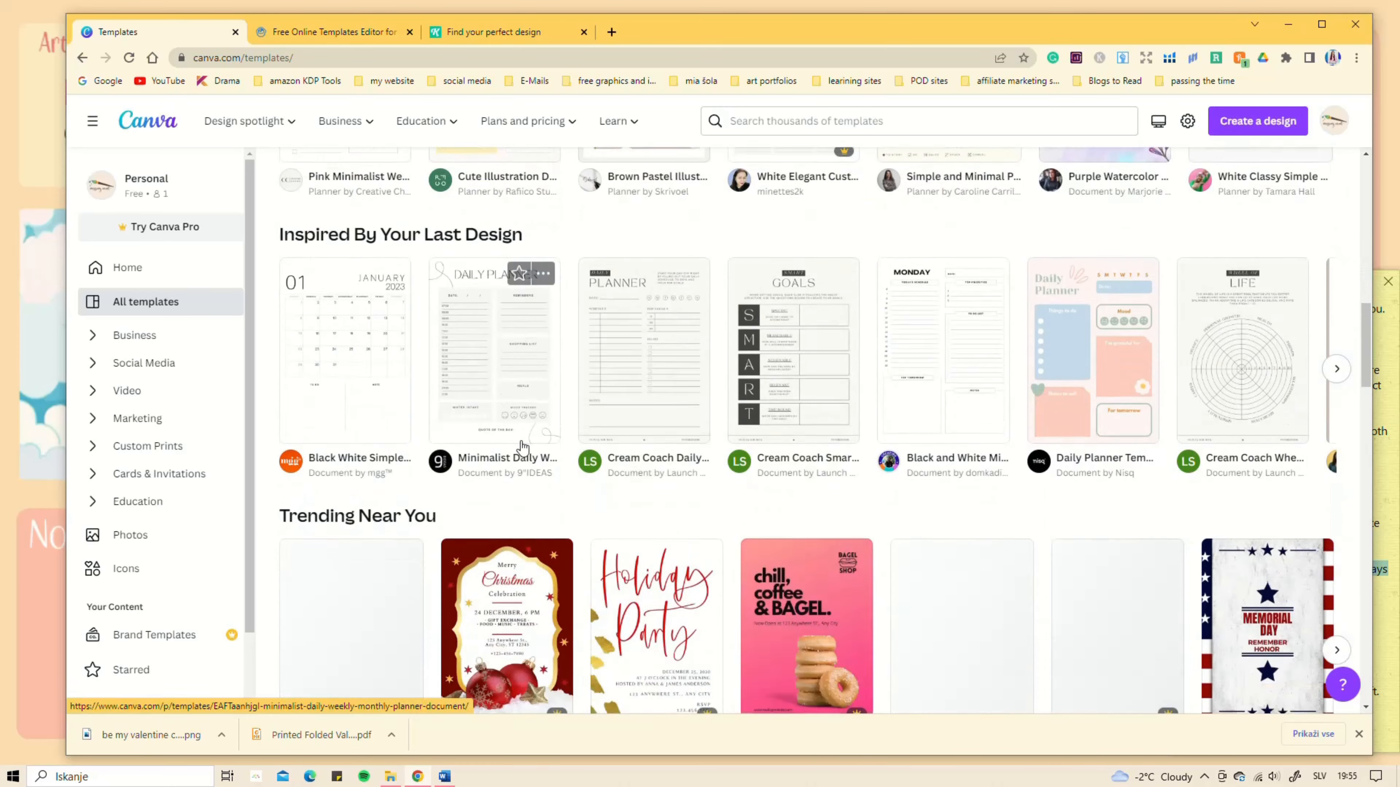
{"action": "scroll", "coordinate": [521, 447], "scroll_direction": "up", "scroll_amount": 11}
{"action": "scroll", "coordinate": [521, 447], "scroll_direction": "down", "scroll_amount": 11}
{"action": "scroll", "coordinate": [521, 447], "scroll_direction": "down", "scroll_amount": 5}
{"action": "scroll", "coordinate": [521, 447], "scroll_direction": "up", "scroll_amount": 15}
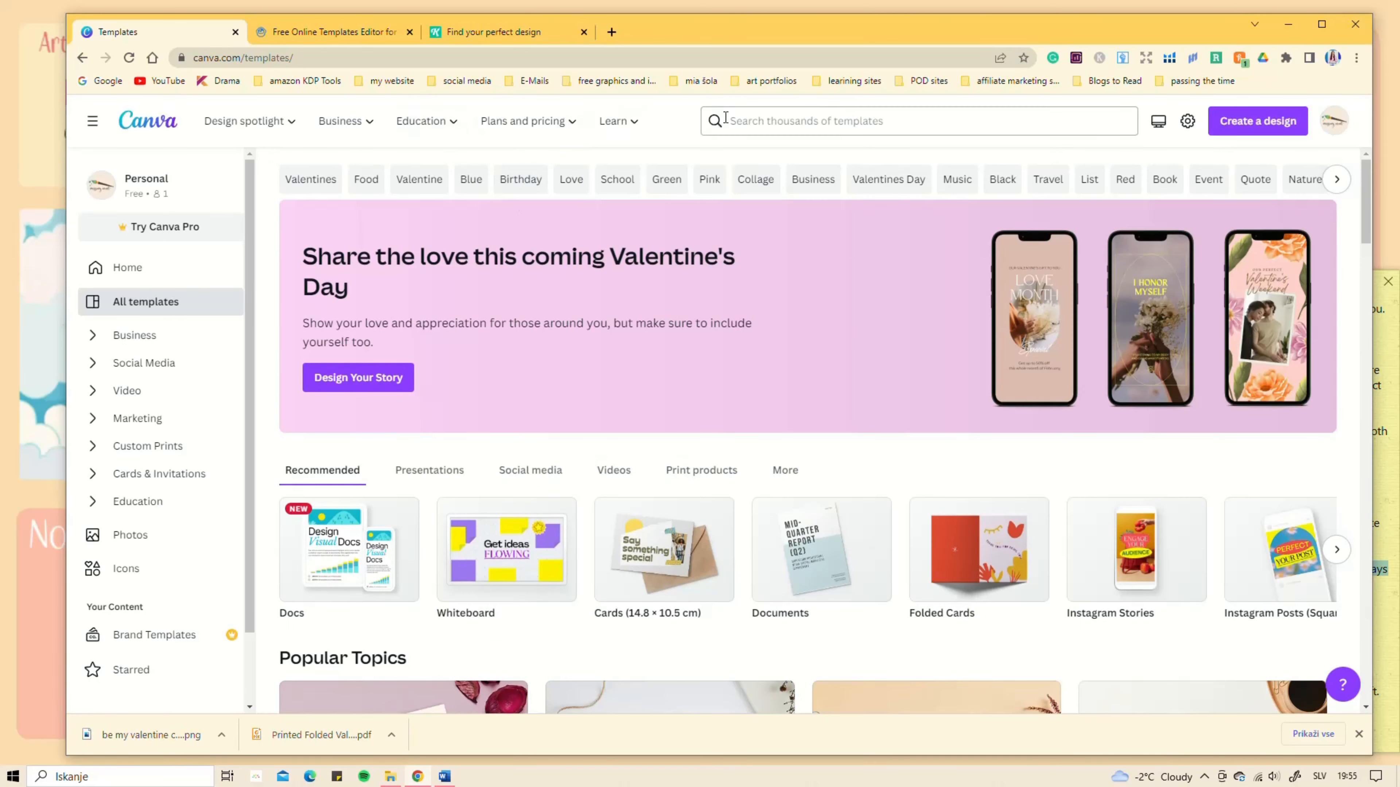
Step: Search the templates for "valentine's day card" and look through the card designs and category filters
{"action": "left_click", "coordinate": [843, 118]}
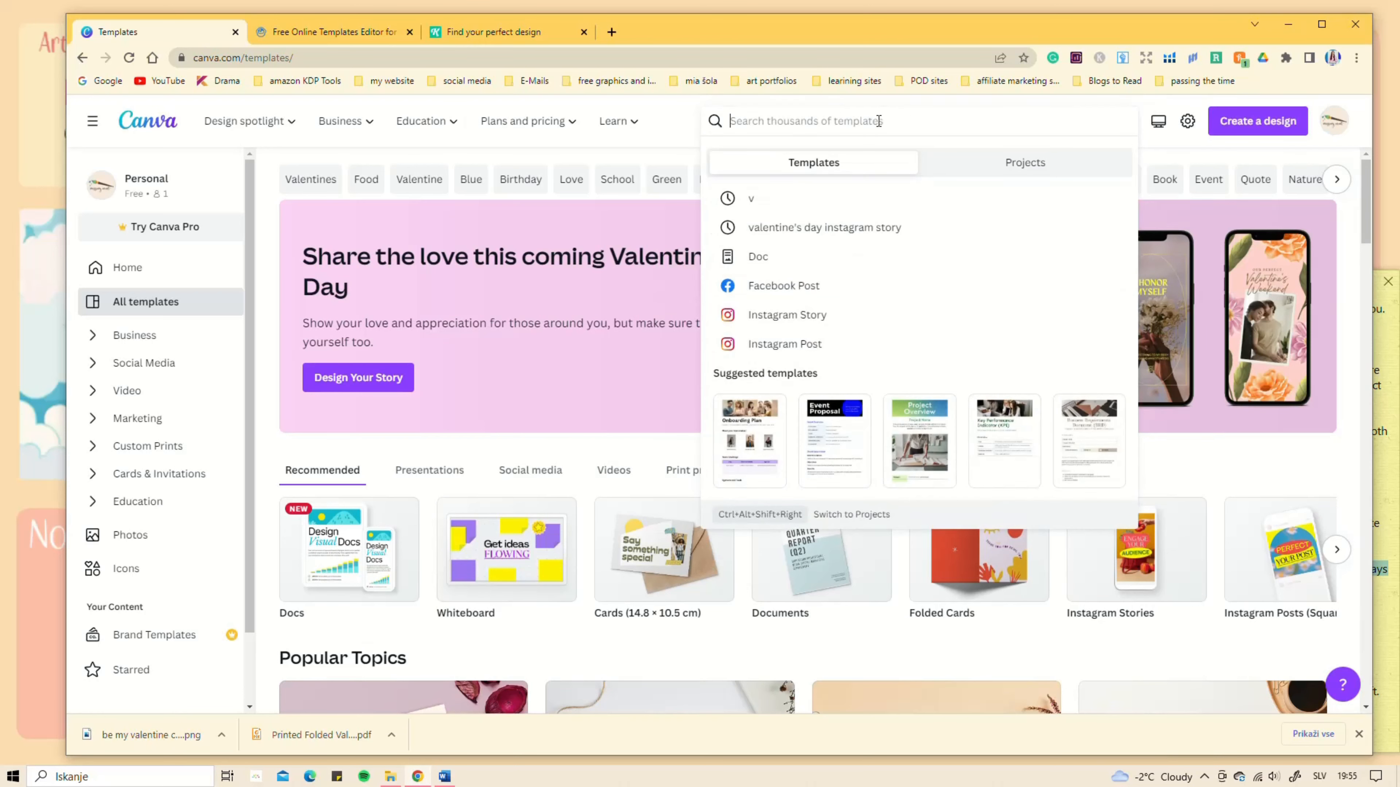
{"action": "type", "text": "valentine'"}
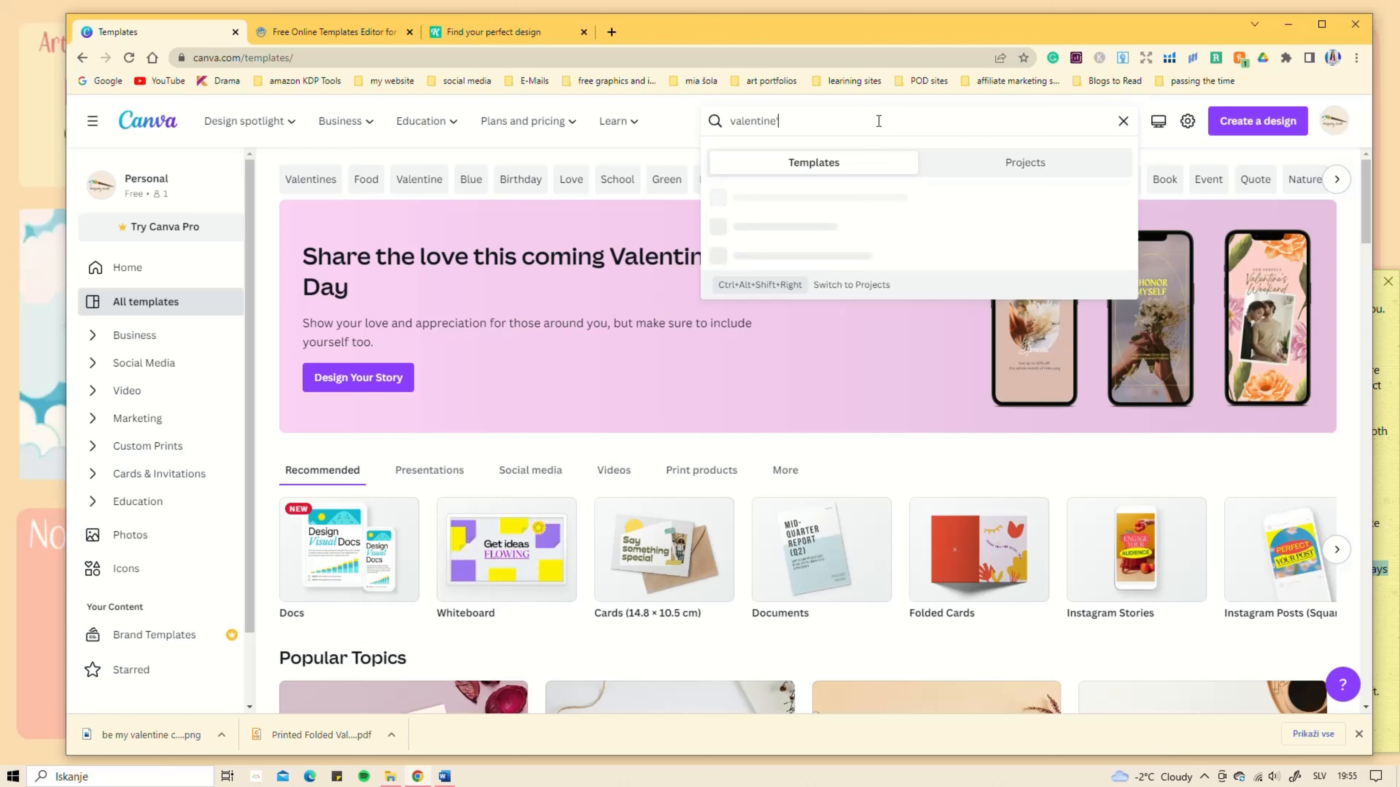
{"action": "type", "text": "s day"}
{"action": "key", "text": "Return"}
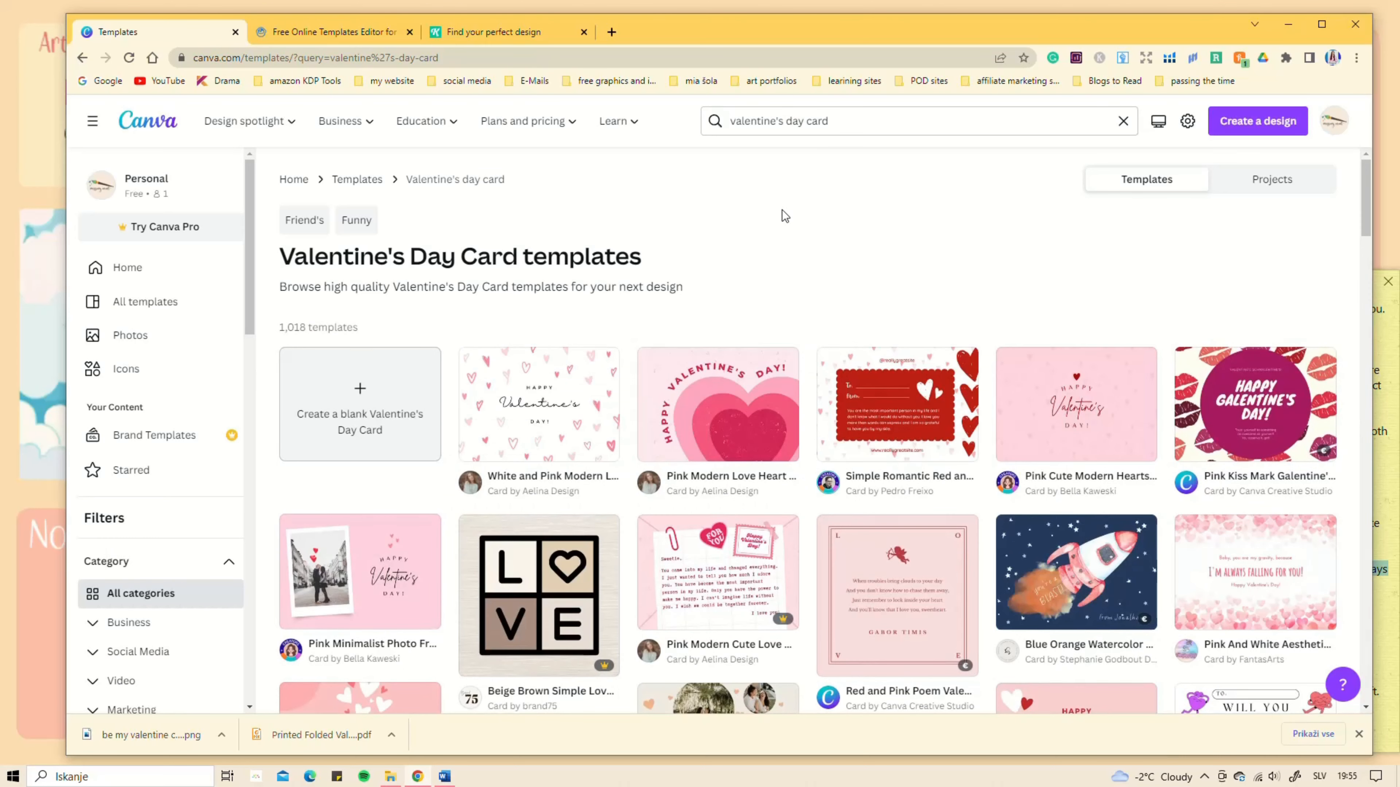
{"action": "scroll", "coordinate": [782, 210], "scroll_direction": "down", "scroll_amount": 2}
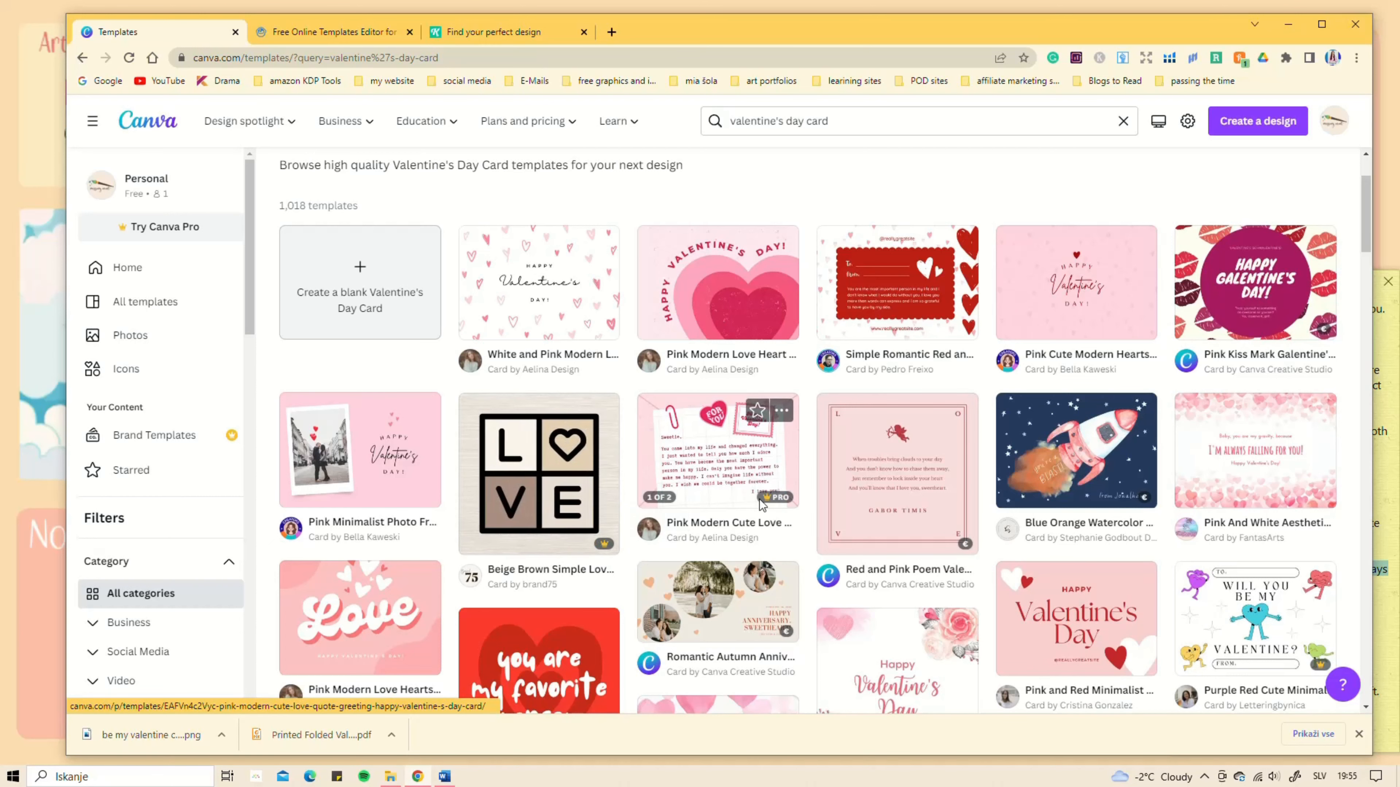
{"action": "mouse_move", "coordinate": [786, 507]}
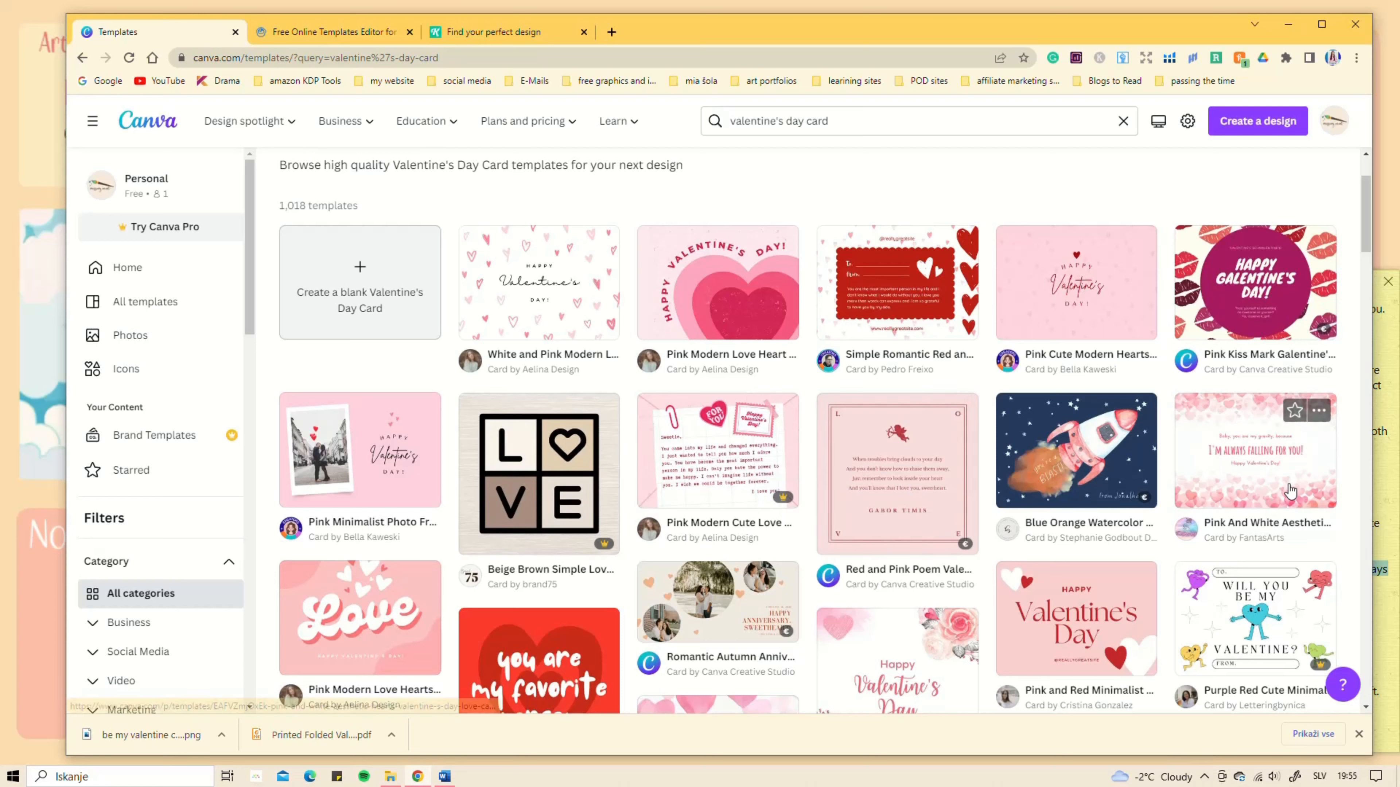
{"action": "scroll", "coordinate": [223, 558], "scroll_direction": "down", "scroll_amount": 2}
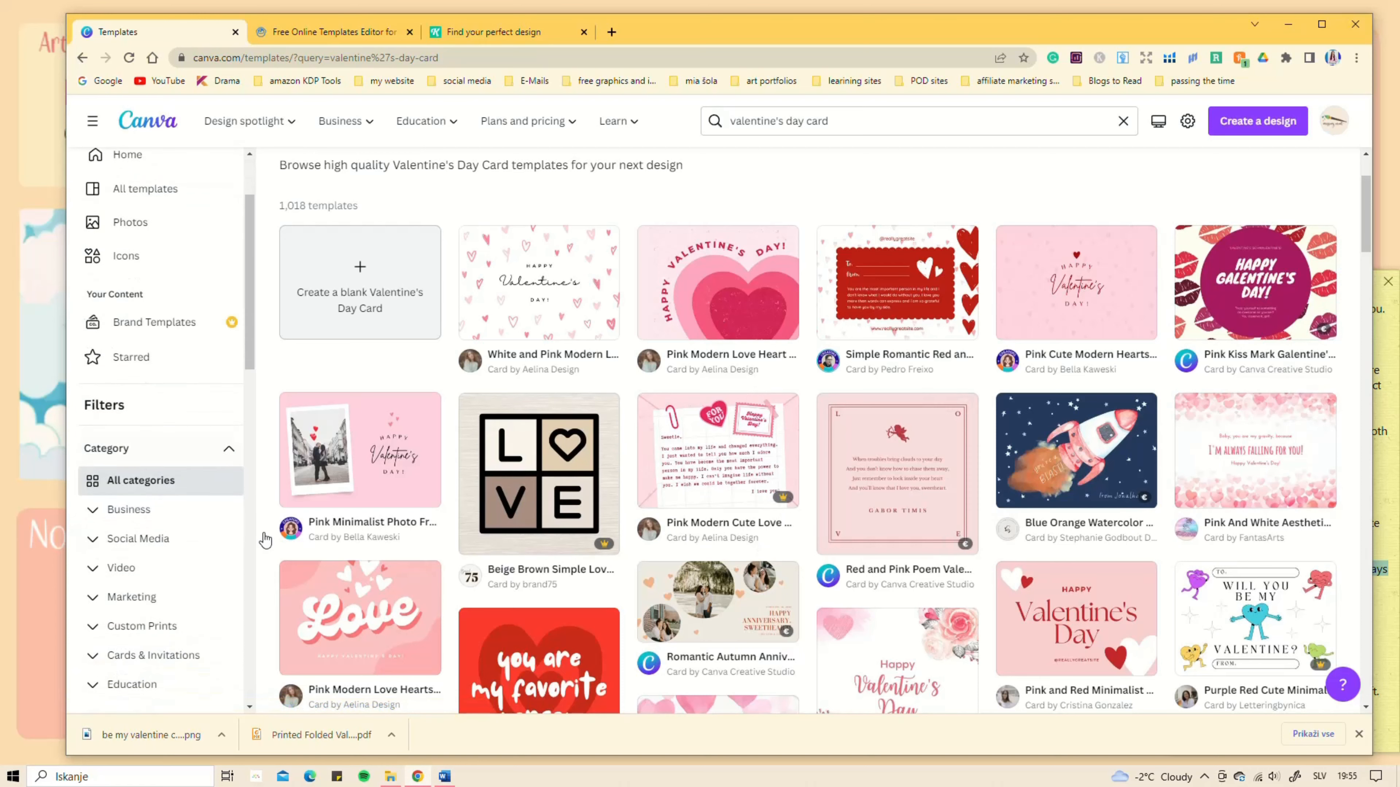
{"action": "scroll", "coordinate": [364, 563], "scroll_direction": "down", "scroll_amount": 4}
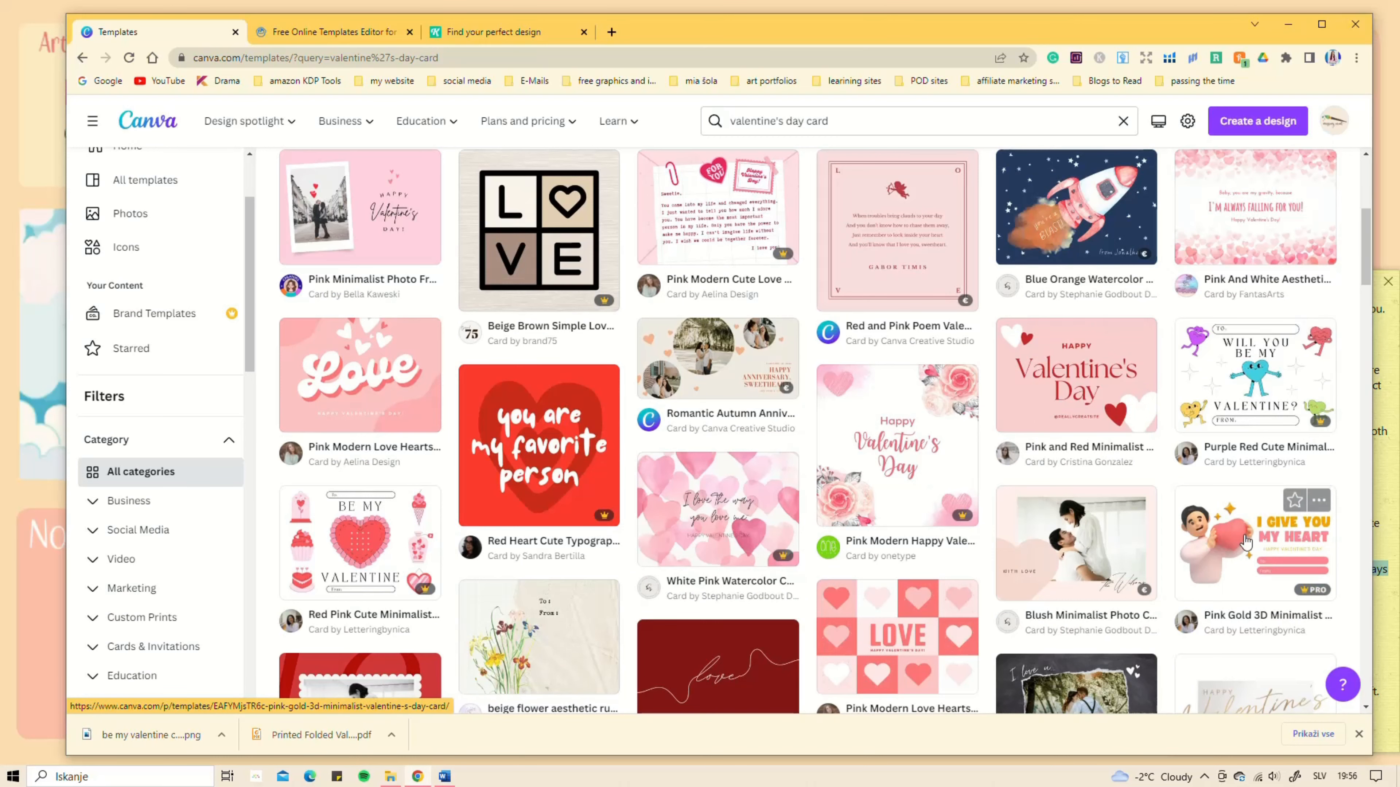
Step: Browse further down the Valentine's Day card template results
{"action": "scroll", "coordinate": [1098, 575], "scroll_direction": "down", "scroll_amount": 2}
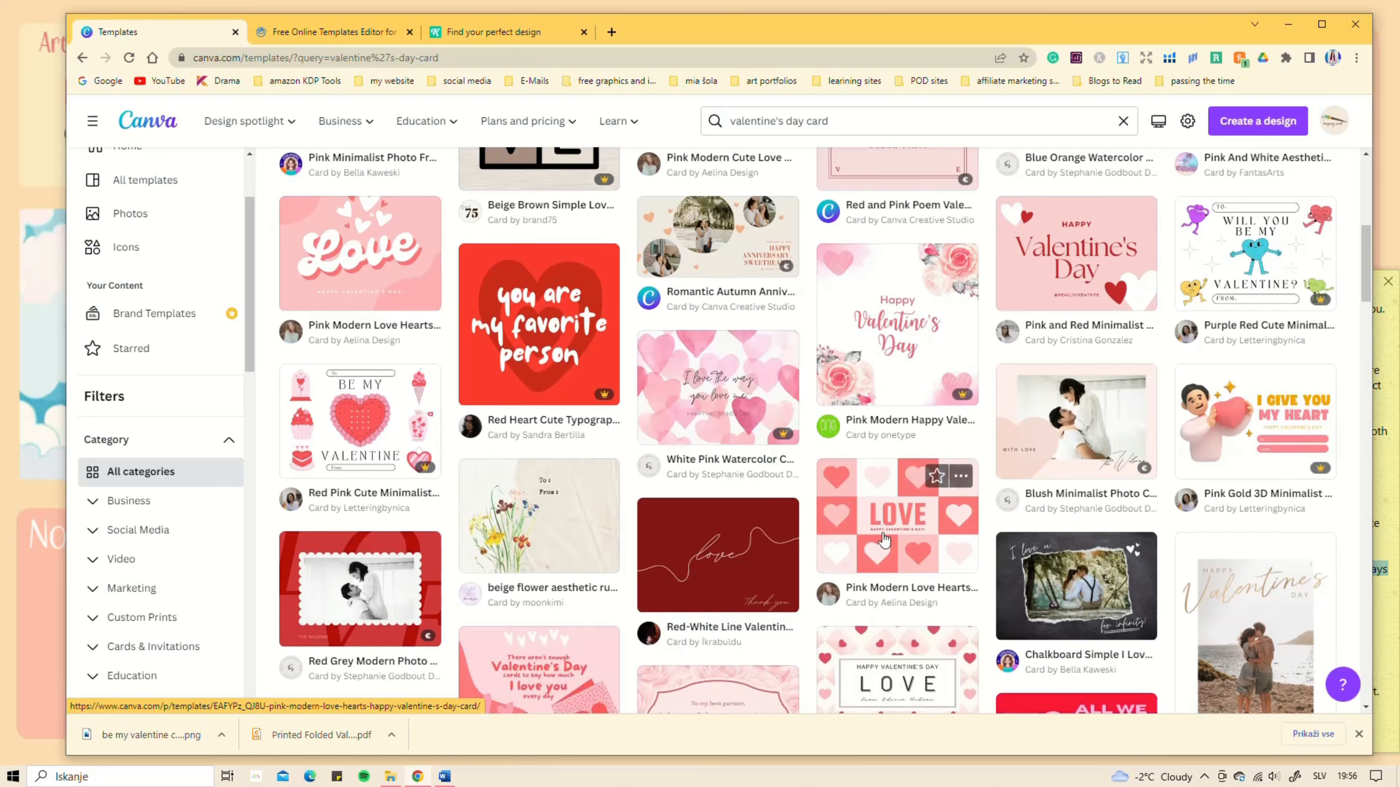
{"action": "scroll", "coordinate": [661, 534], "scroll_direction": "down", "scroll_amount": 9}
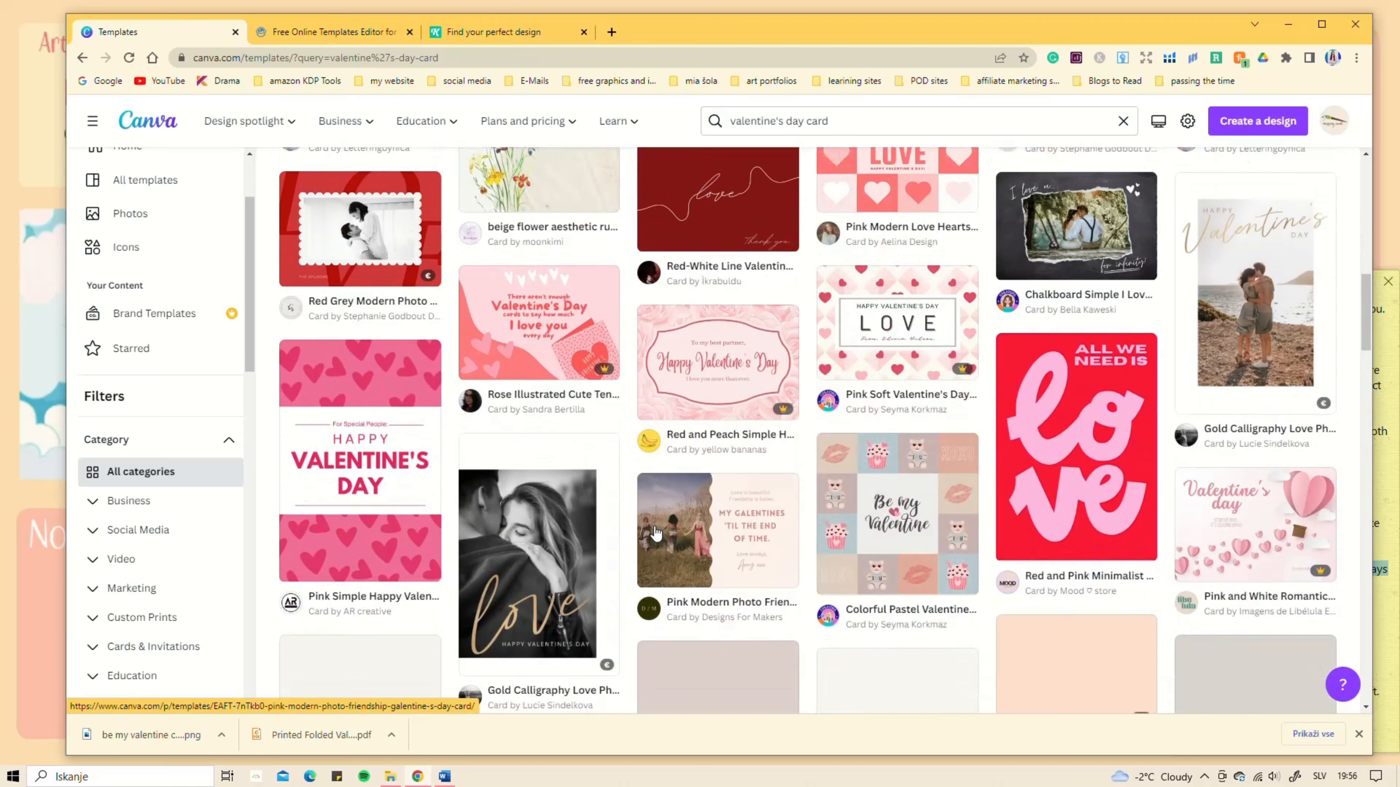
{"action": "scroll", "coordinate": [655, 534], "scroll_direction": "down", "scroll_amount": 7}
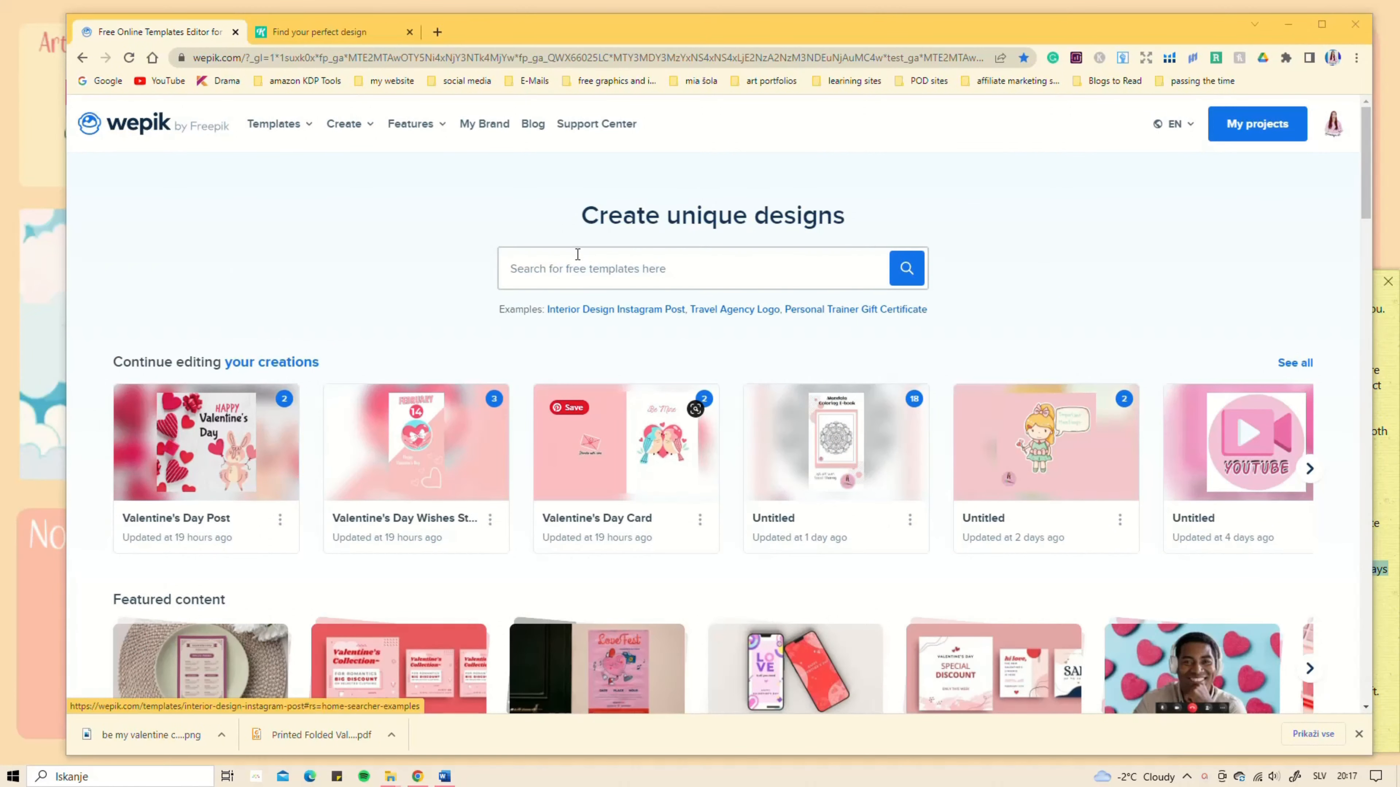
Step: Switch to Wepik and search its free templates for "Valentine's Day card"
{"action": "left_click", "coordinate": [600, 272]}
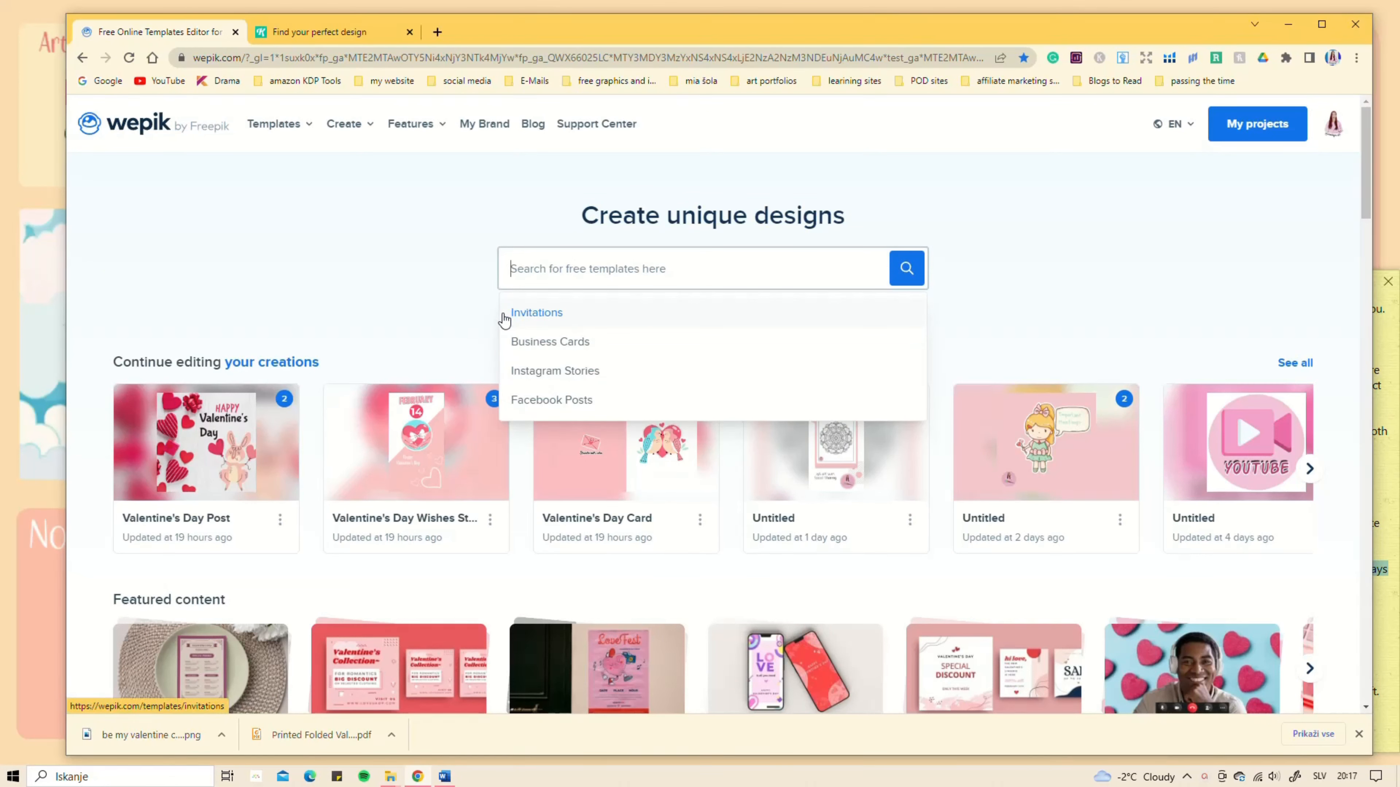
{"action": "type", "text": "Va"}
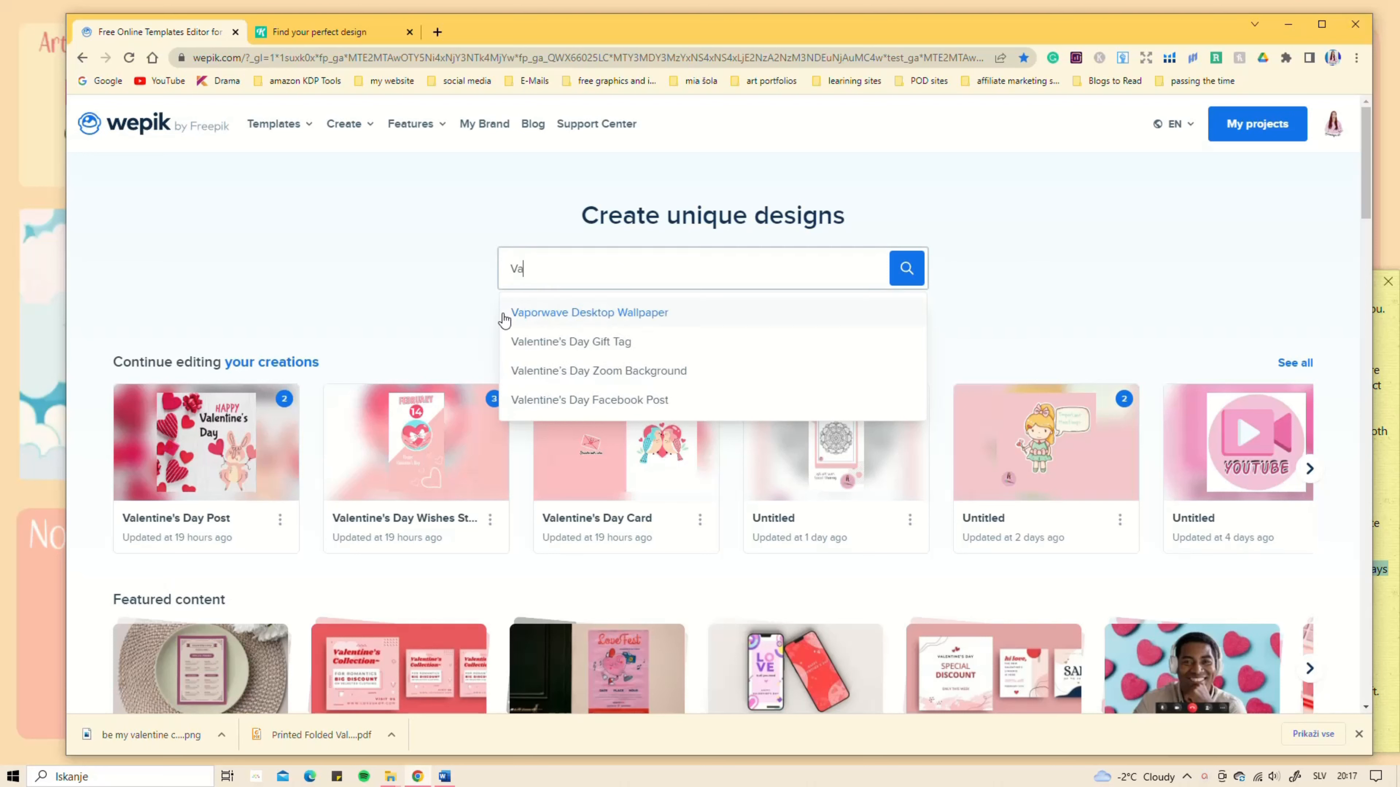
{"action": "type", "text": "len"}
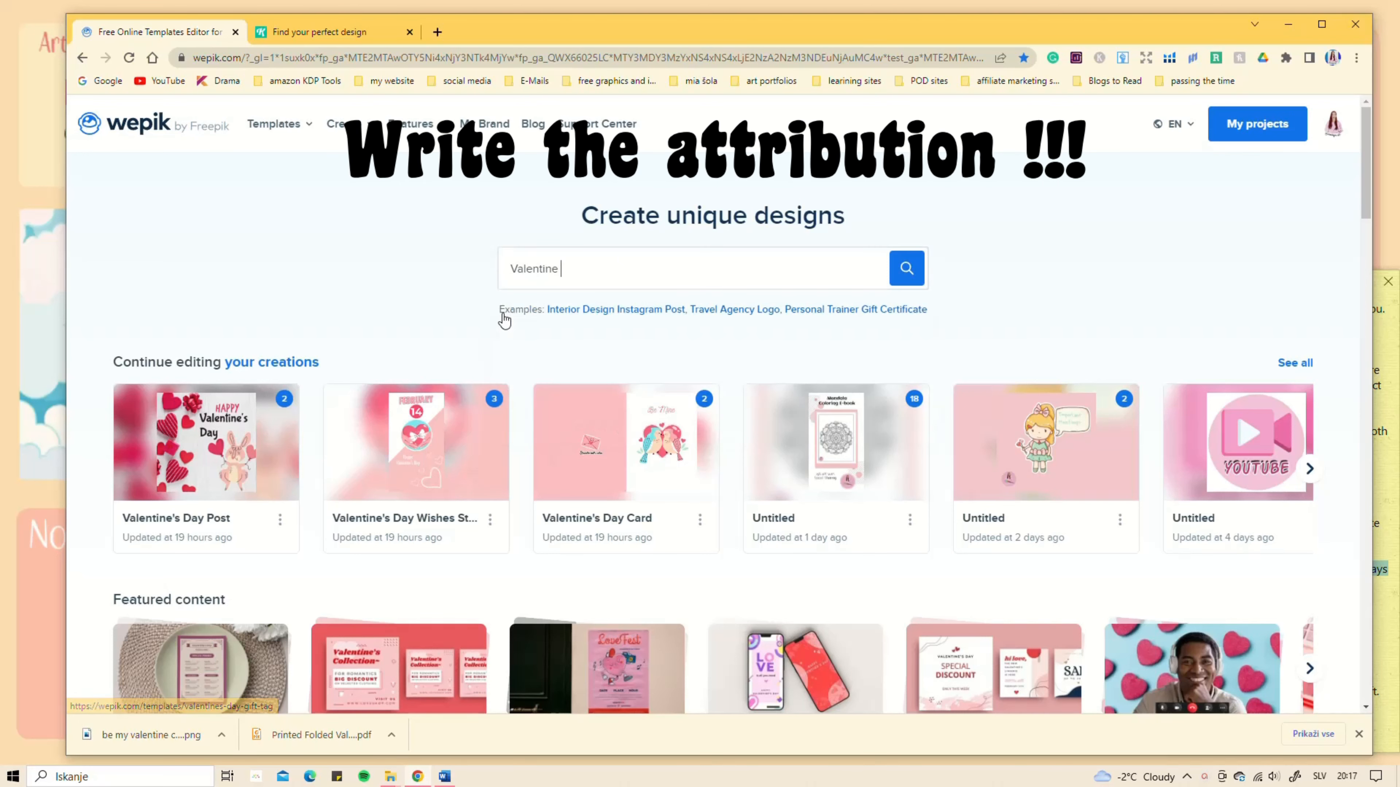
{"action": "type", "text": "tine's"}
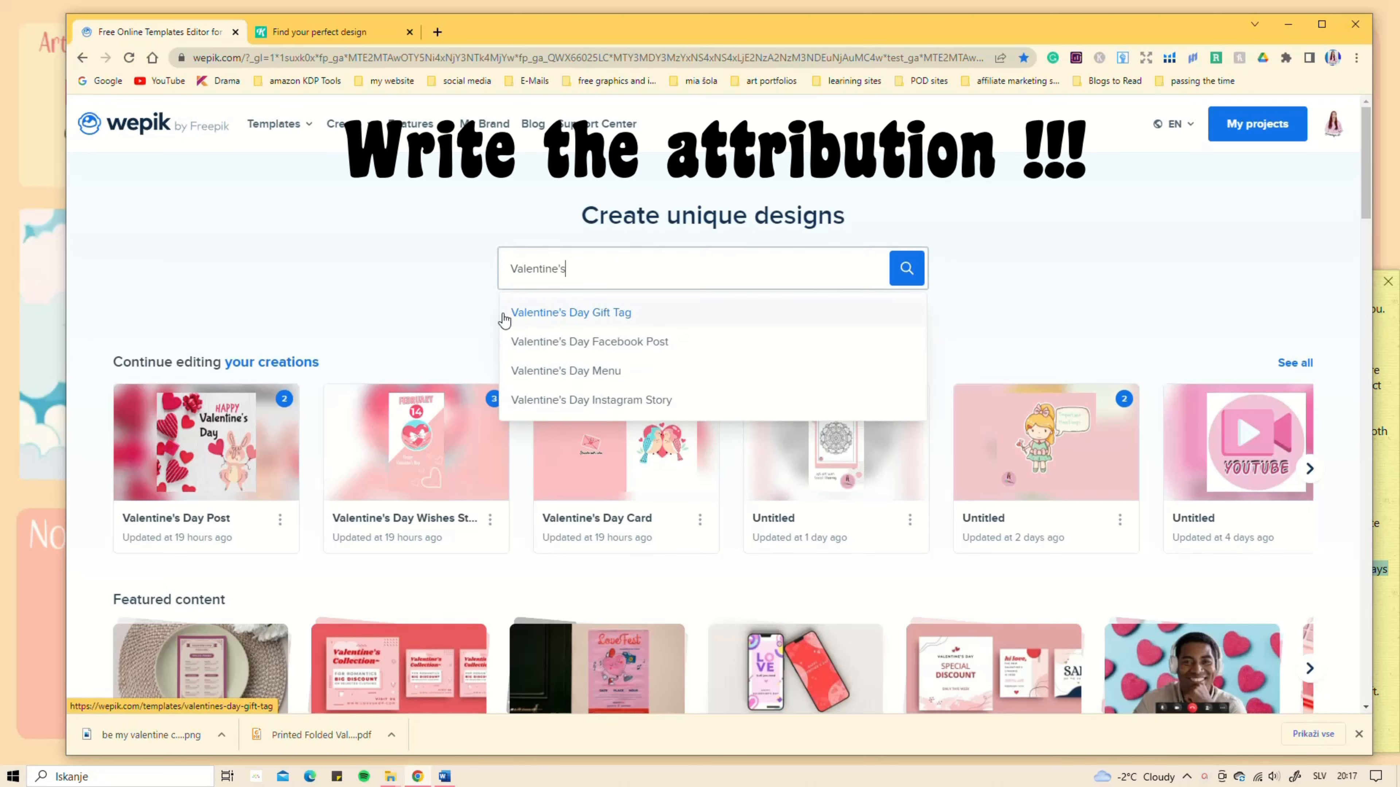
{"action": "type", "text": " Day card"}
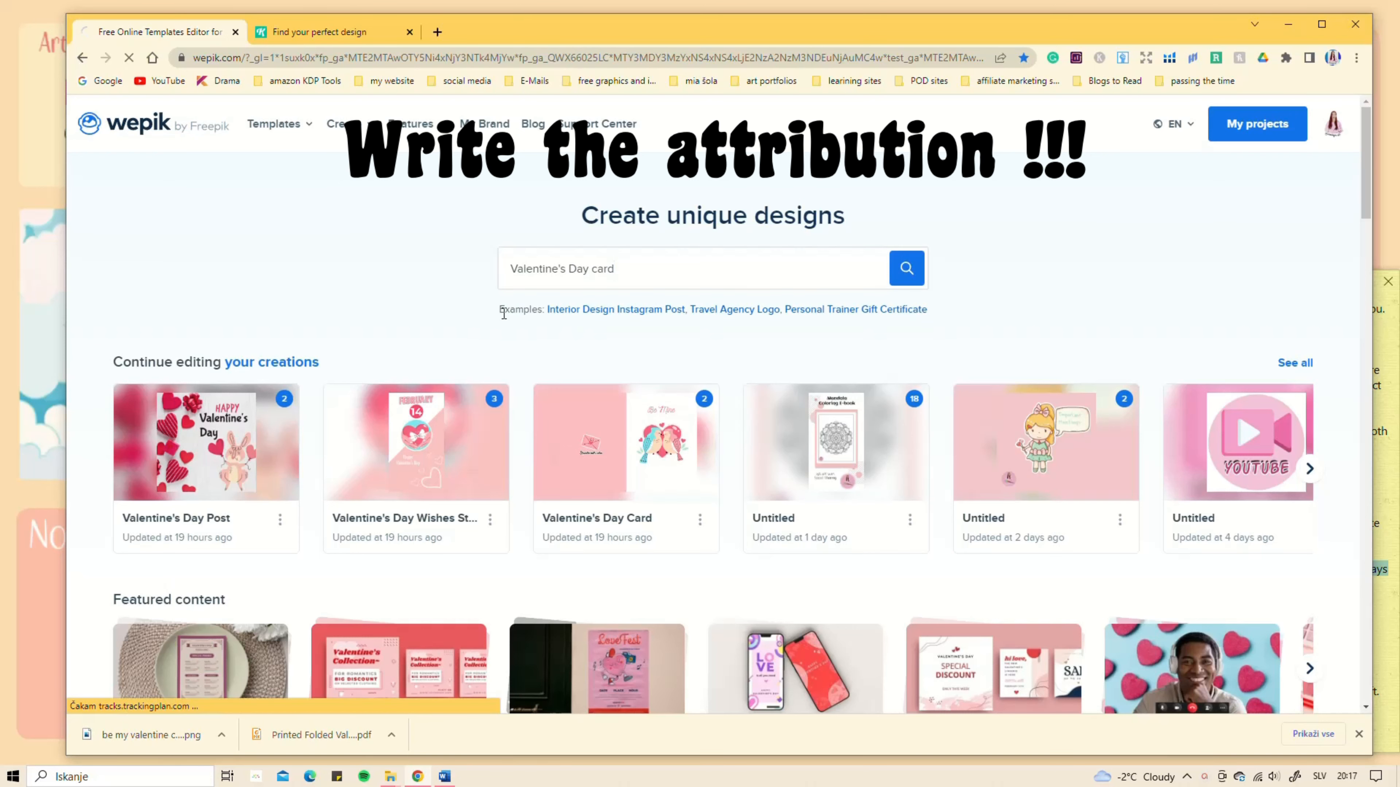
{"action": "key", "text": "Return"}
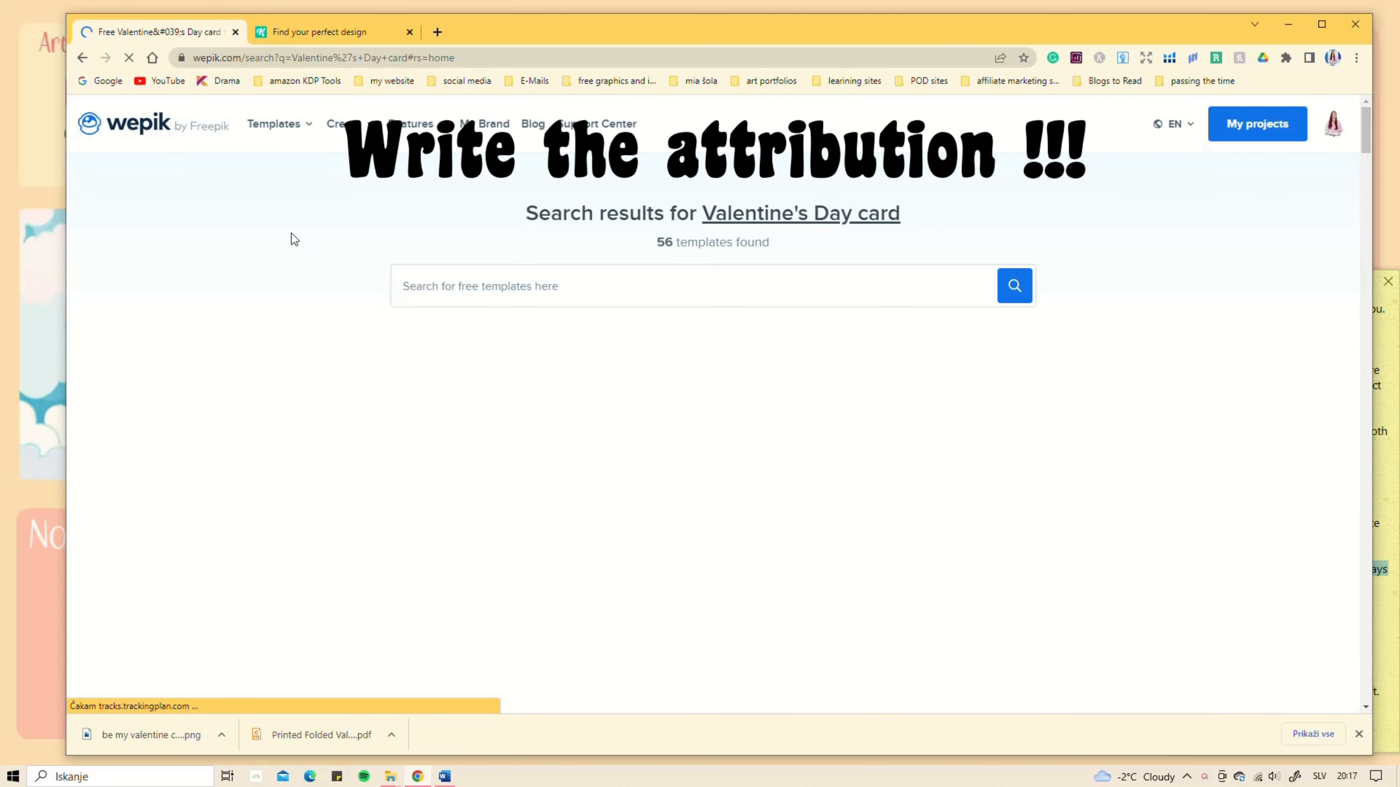
Step: Look through the card and menu designs on the first page of the search results
{"action": "mouse_move", "coordinate": [192, 434]}
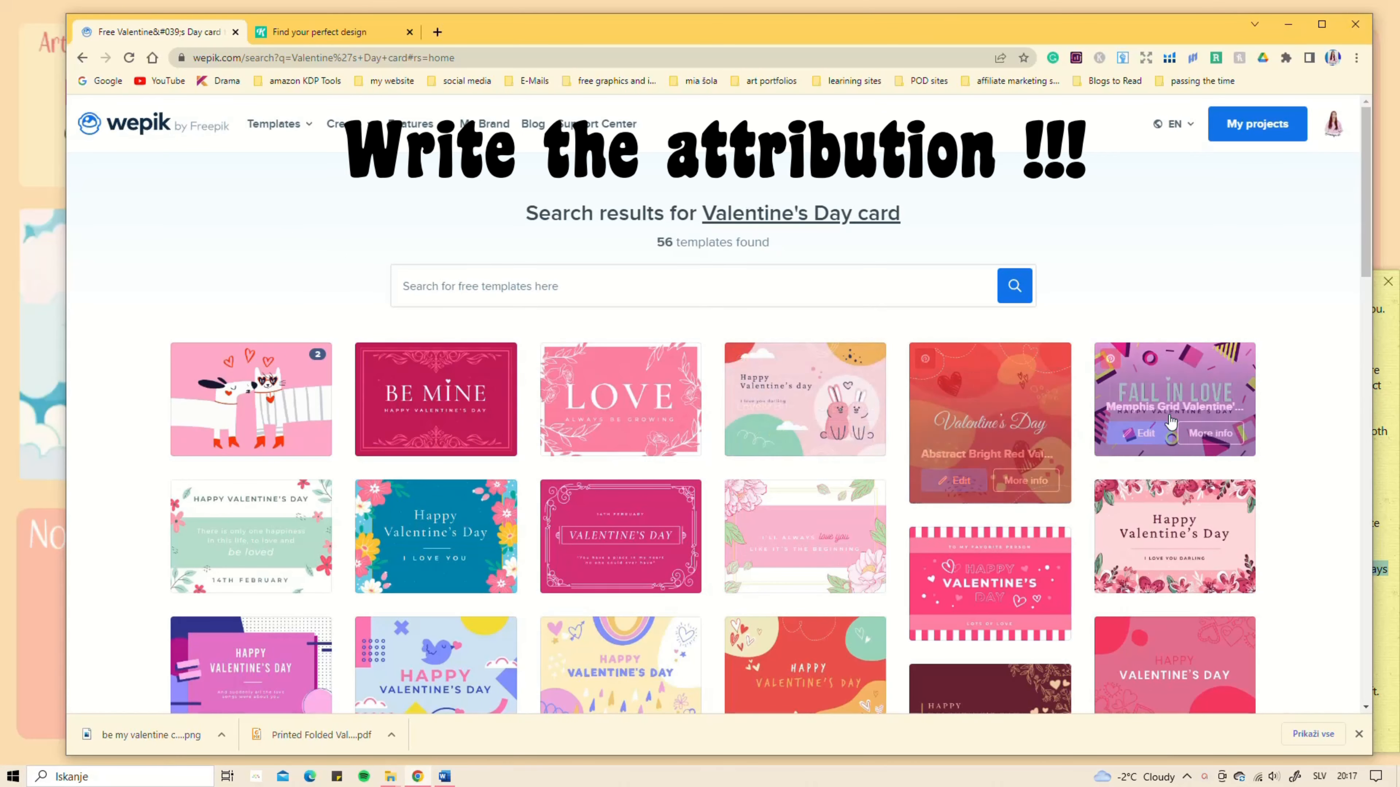
{"action": "scroll", "coordinate": [116, 353], "scroll_direction": "down", "scroll_amount": 4}
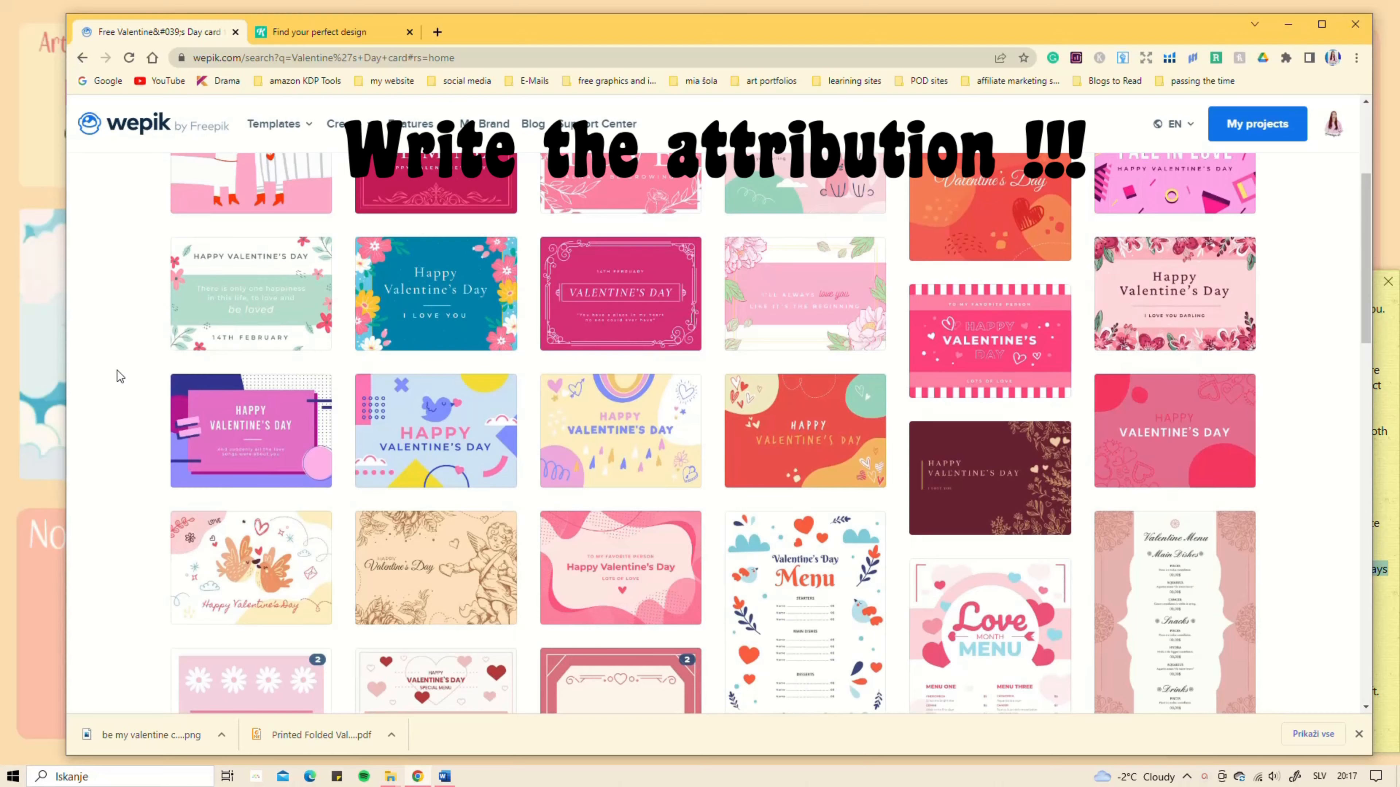
{"action": "scroll", "coordinate": [120, 376], "scroll_direction": "down", "scroll_amount": 6}
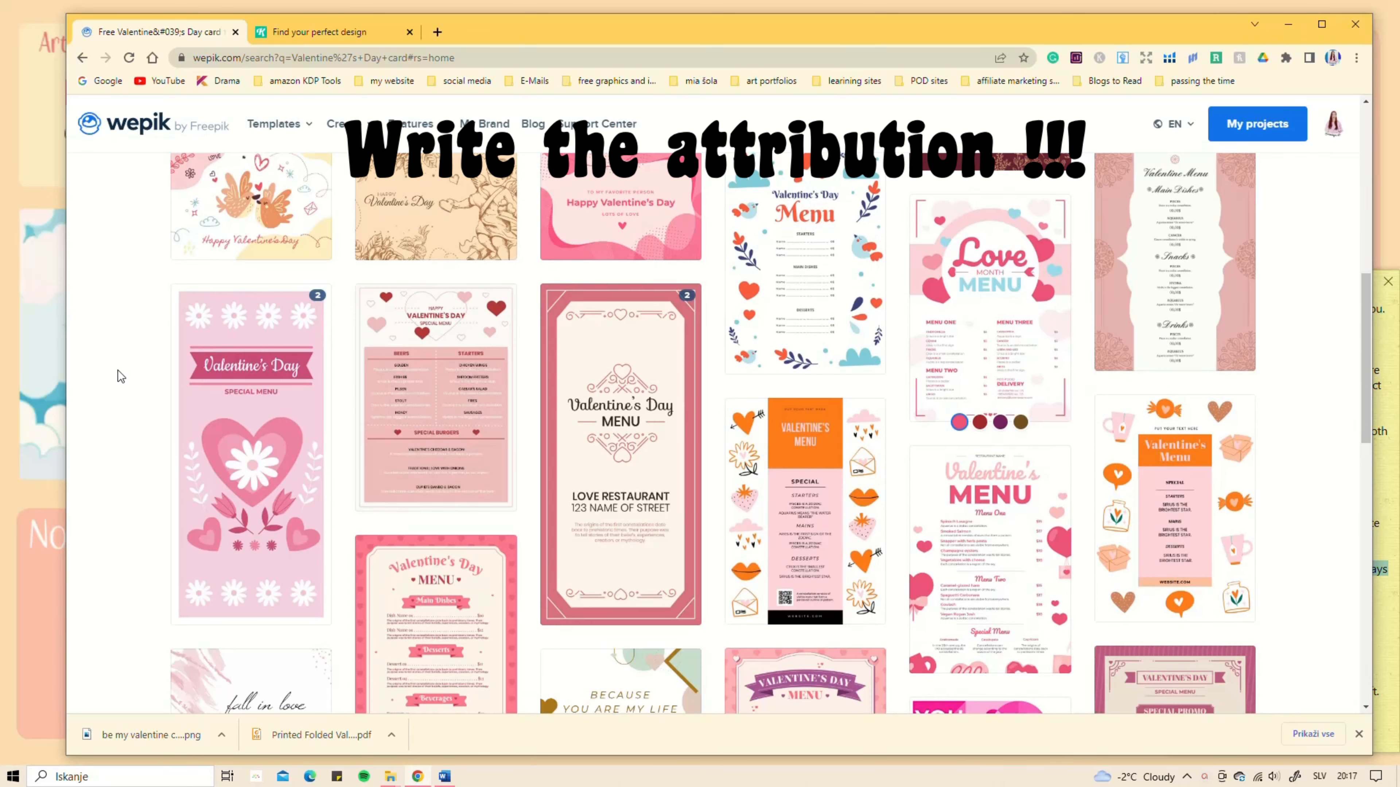
{"action": "scroll", "coordinate": [149, 417], "scroll_direction": "down", "scroll_amount": 7}
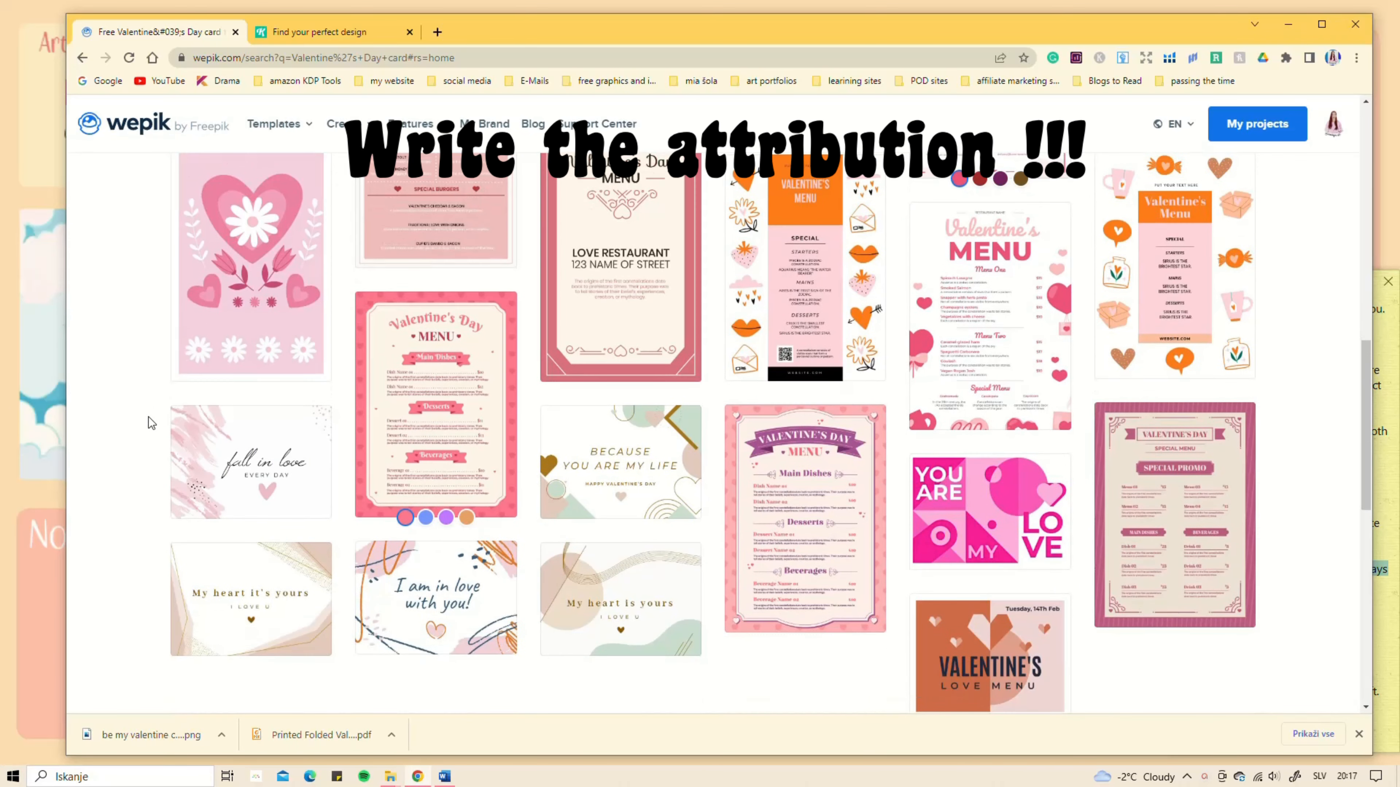
{"action": "scroll", "coordinate": [149, 417], "scroll_direction": "down", "scroll_amount": 3}
{"action": "scroll", "coordinate": [149, 417], "scroll_direction": "up", "scroll_amount": 4}
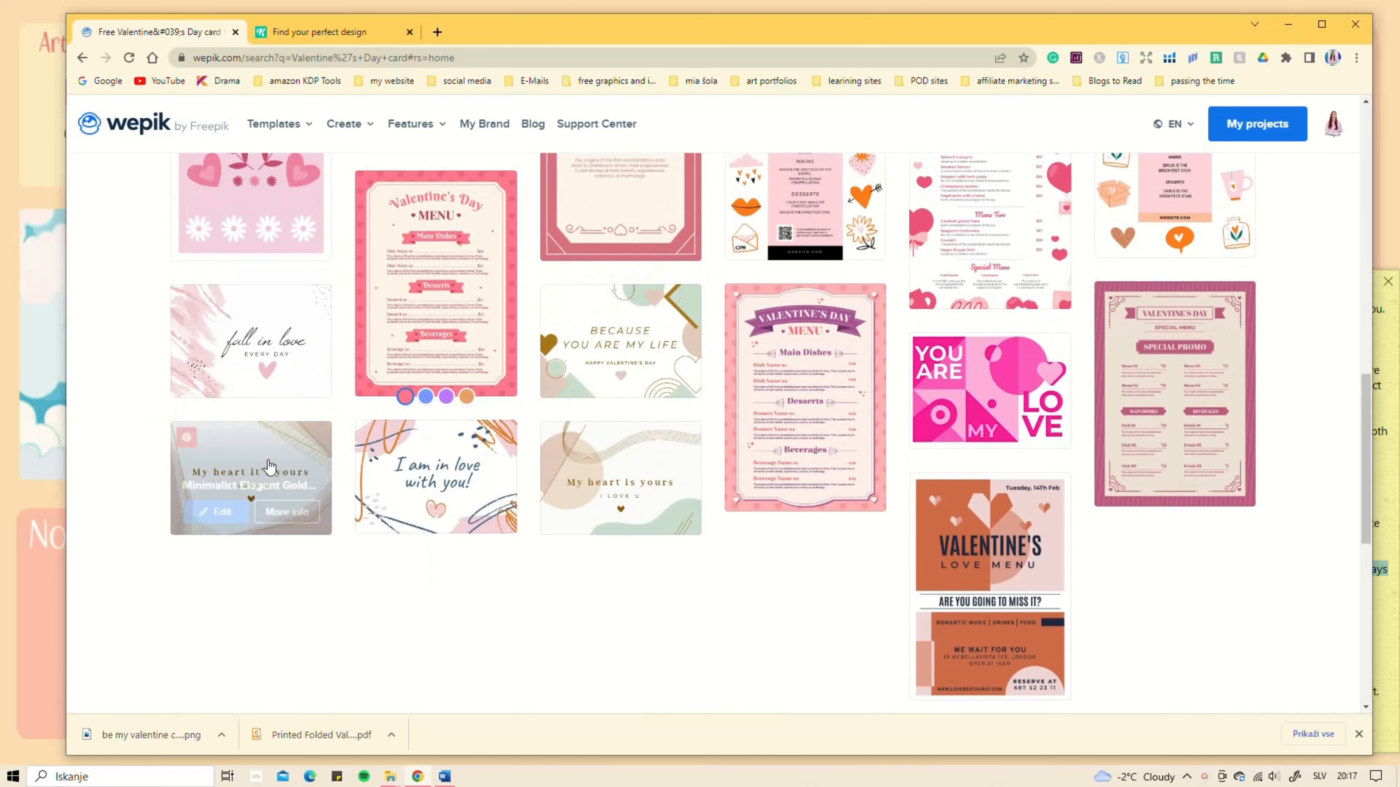
{"action": "scroll", "coordinate": [271, 466], "scroll_direction": "down", "scroll_amount": 6}
Step: Go to the second page of the search results and look over its templates
{"action": "left_click", "coordinate": [709, 412]}
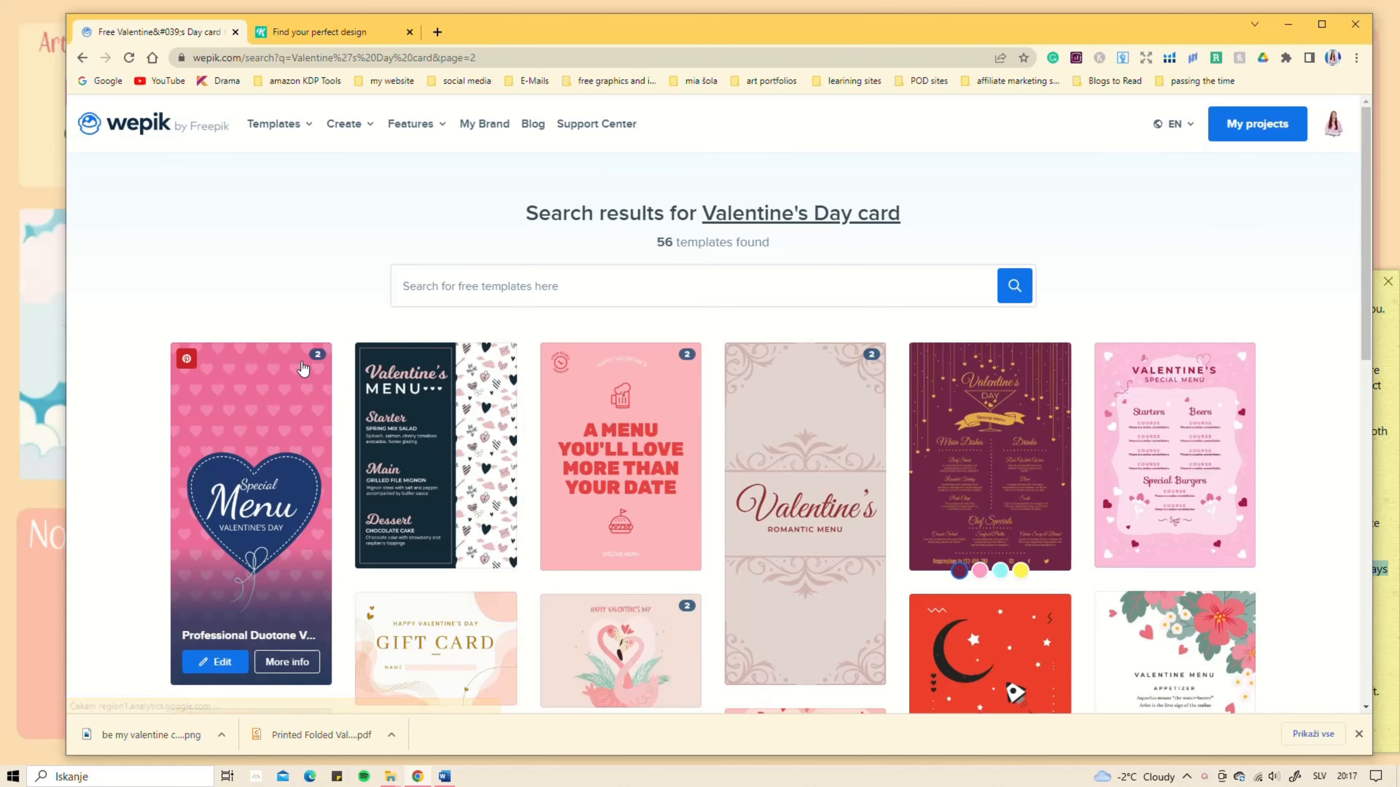
{"action": "scroll", "coordinate": [303, 369], "scroll_direction": "down", "scroll_amount": 6}
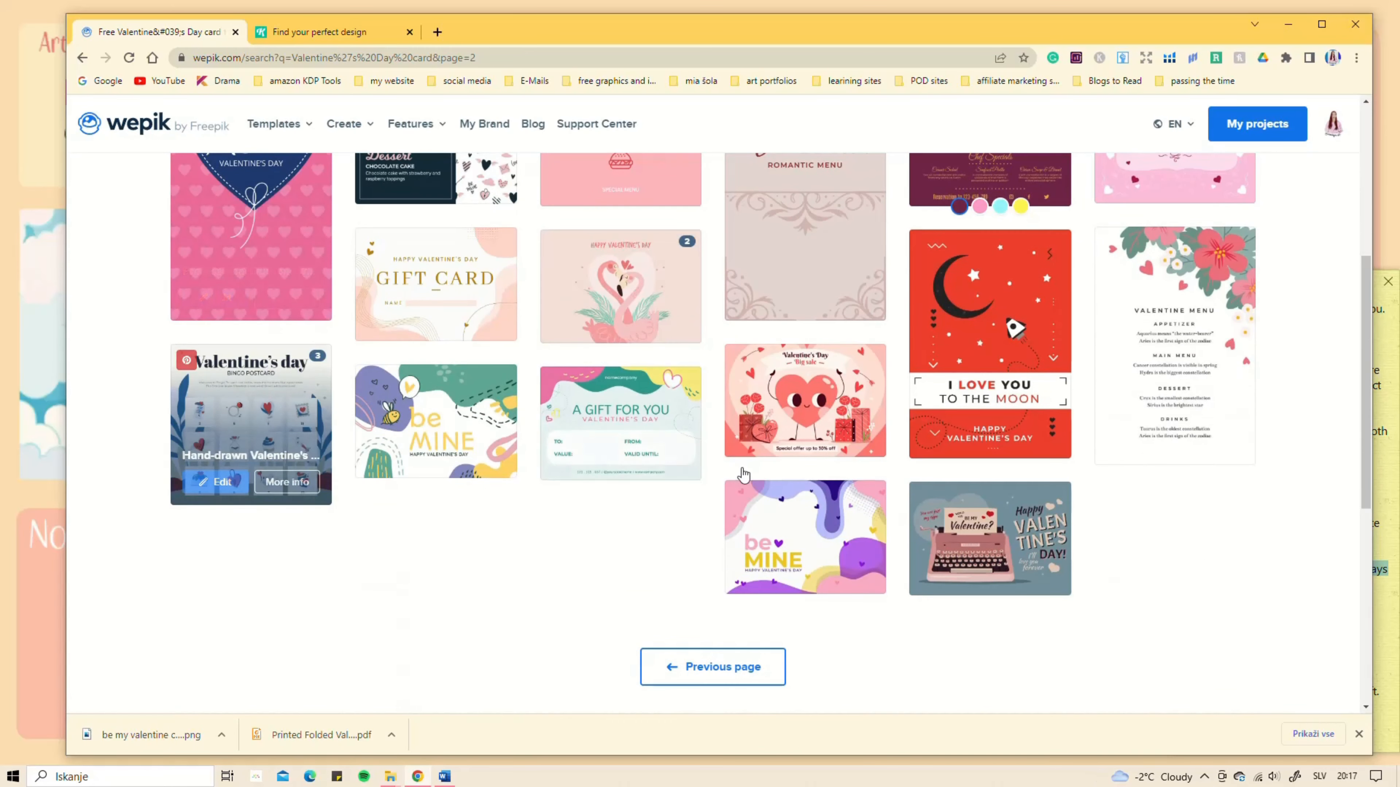
{"action": "scroll", "coordinate": [636, 450], "scroll_direction": "up", "scroll_amount": 6}
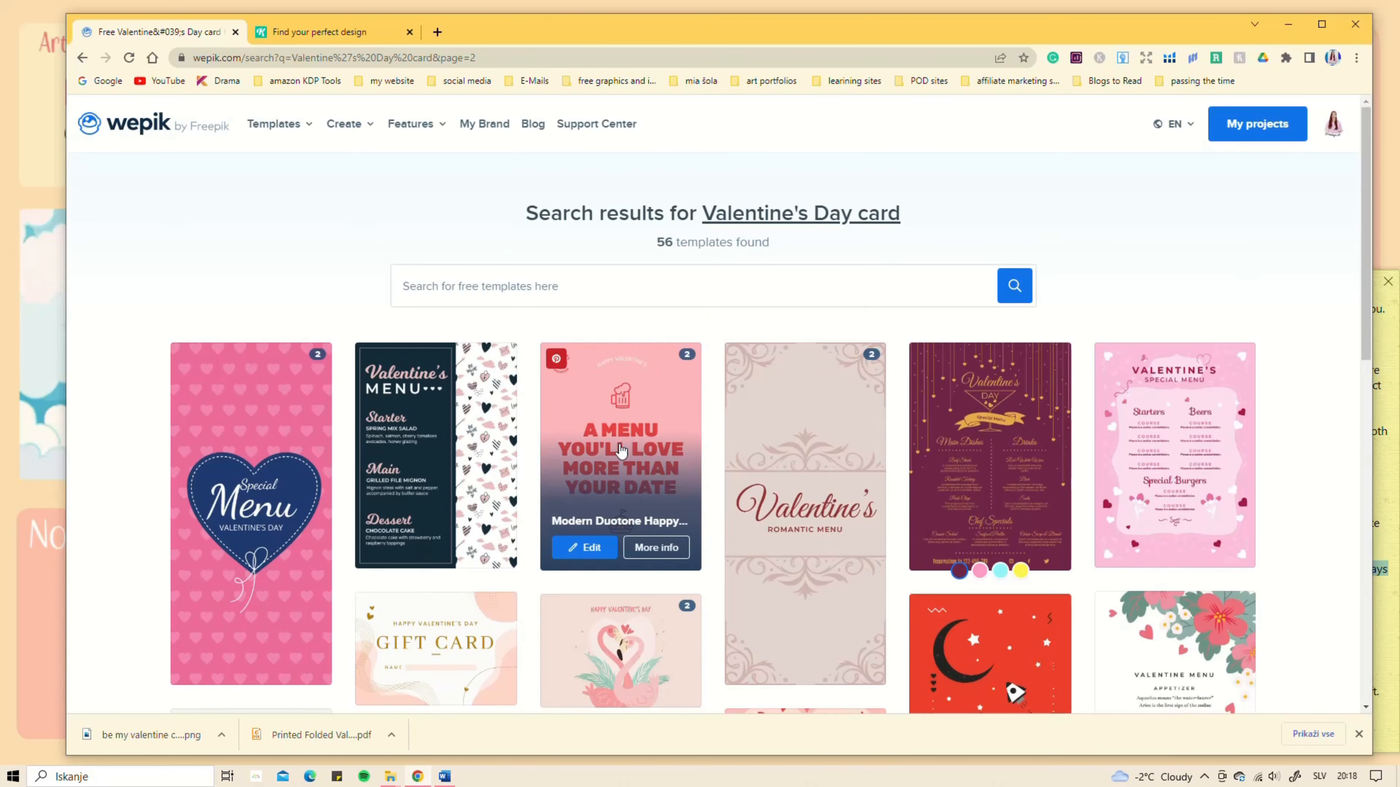
{"action": "scroll", "coordinate": [621, 450], "scroll_direction": "down", "scroll_amount": 4}
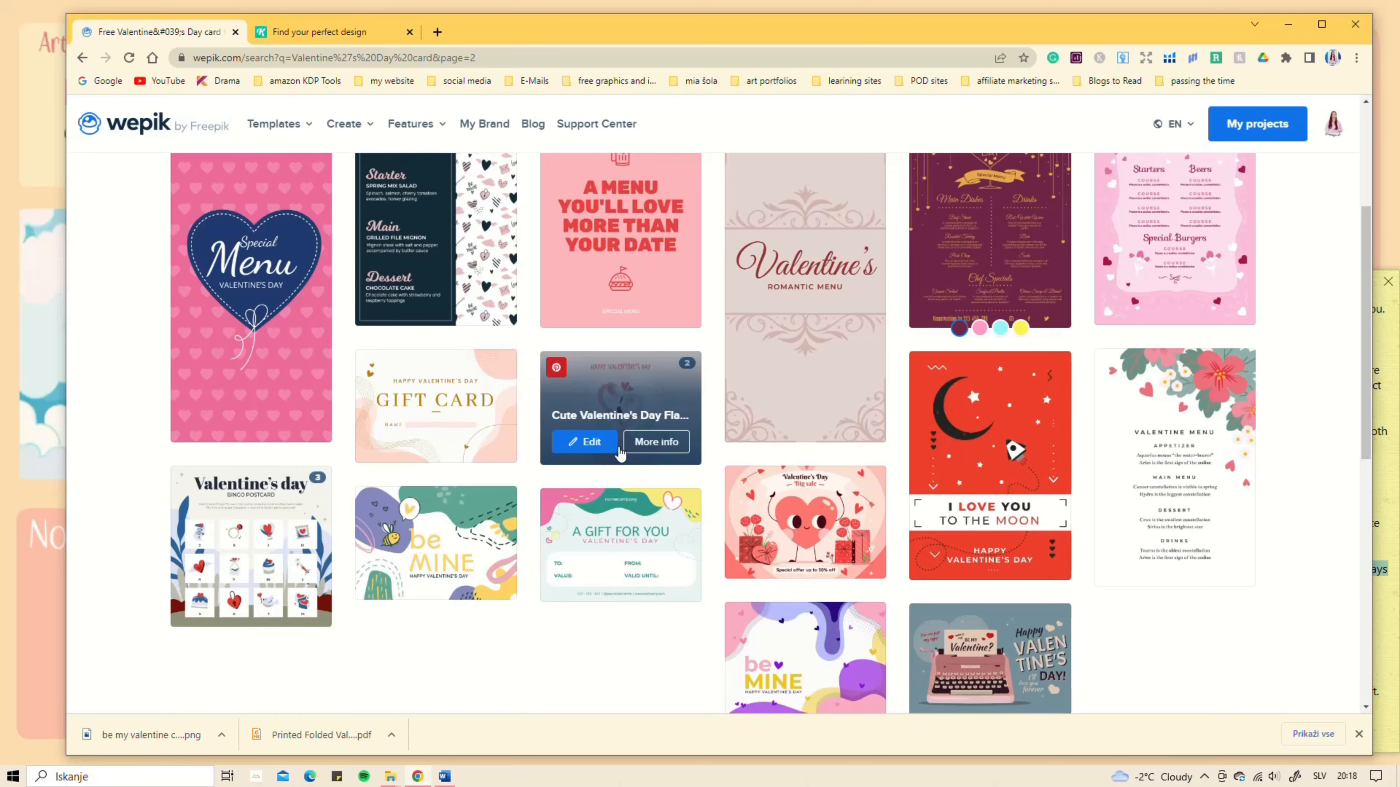
{"action": "scroll", "coordinate": [622, 451], "scroll_direction": "up", "scroll_amount": 4}
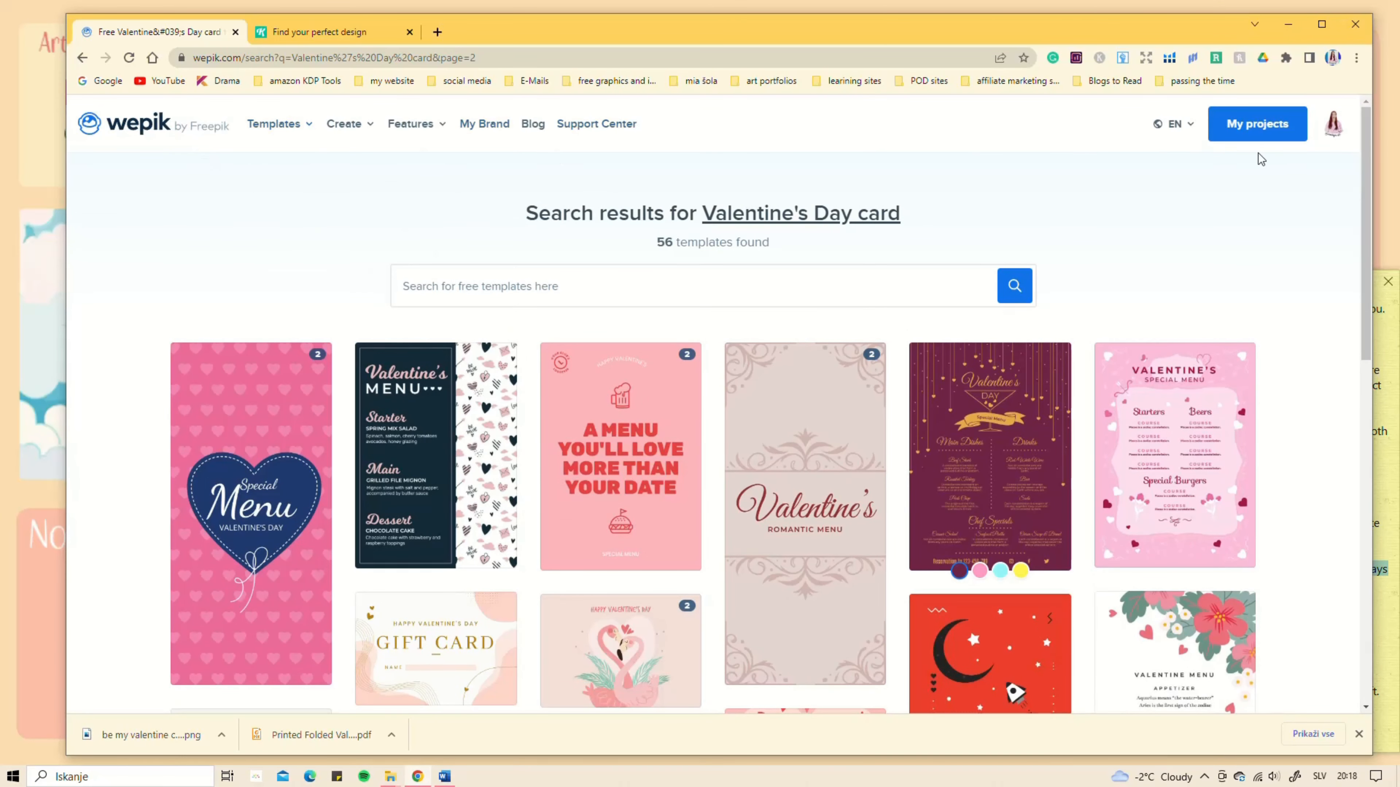
Step: Open the "Valentine's Day Card" design from the saved projects and review its artboard resize options
{"action": "left_click", "coordinate": [1264, 127]}
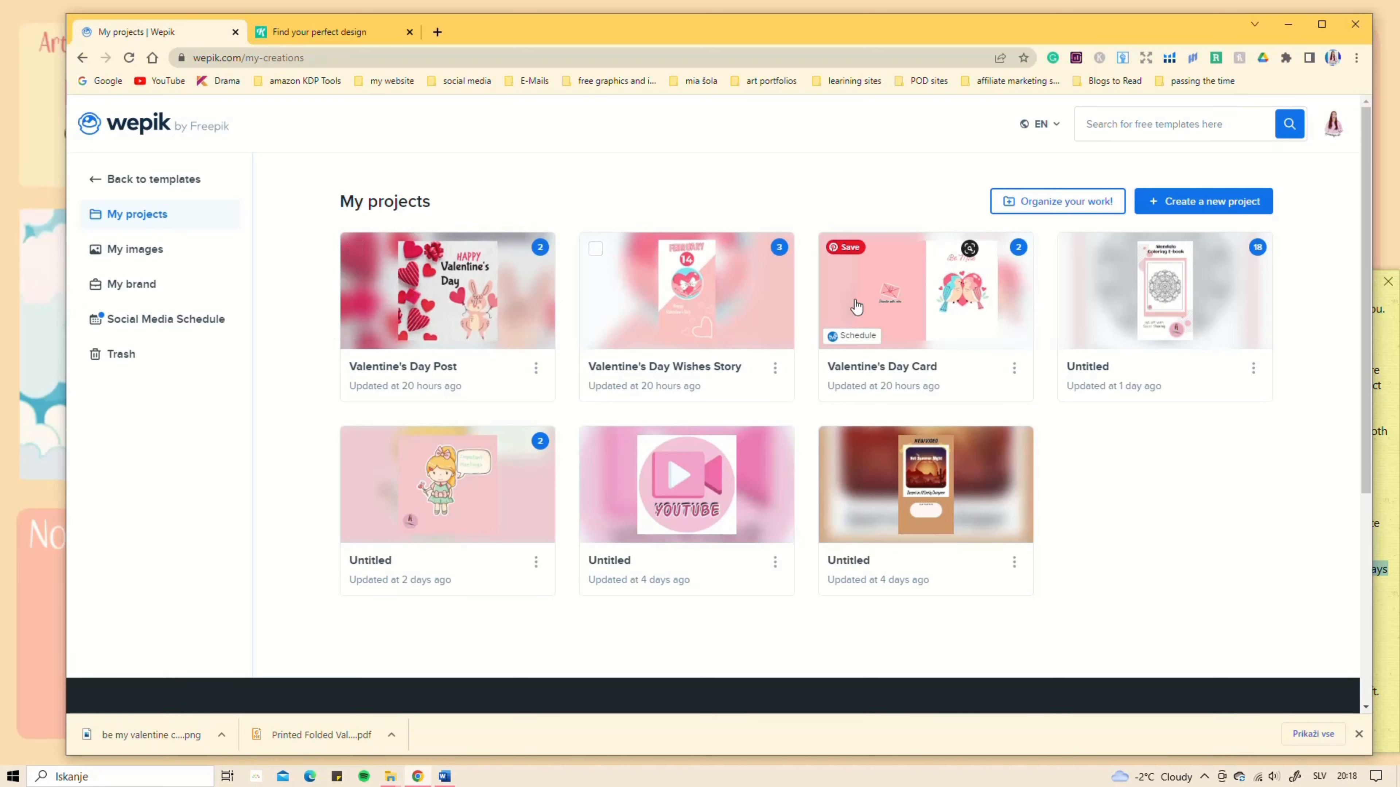
{"action": "left_click", "coordinate": [906, 286]}
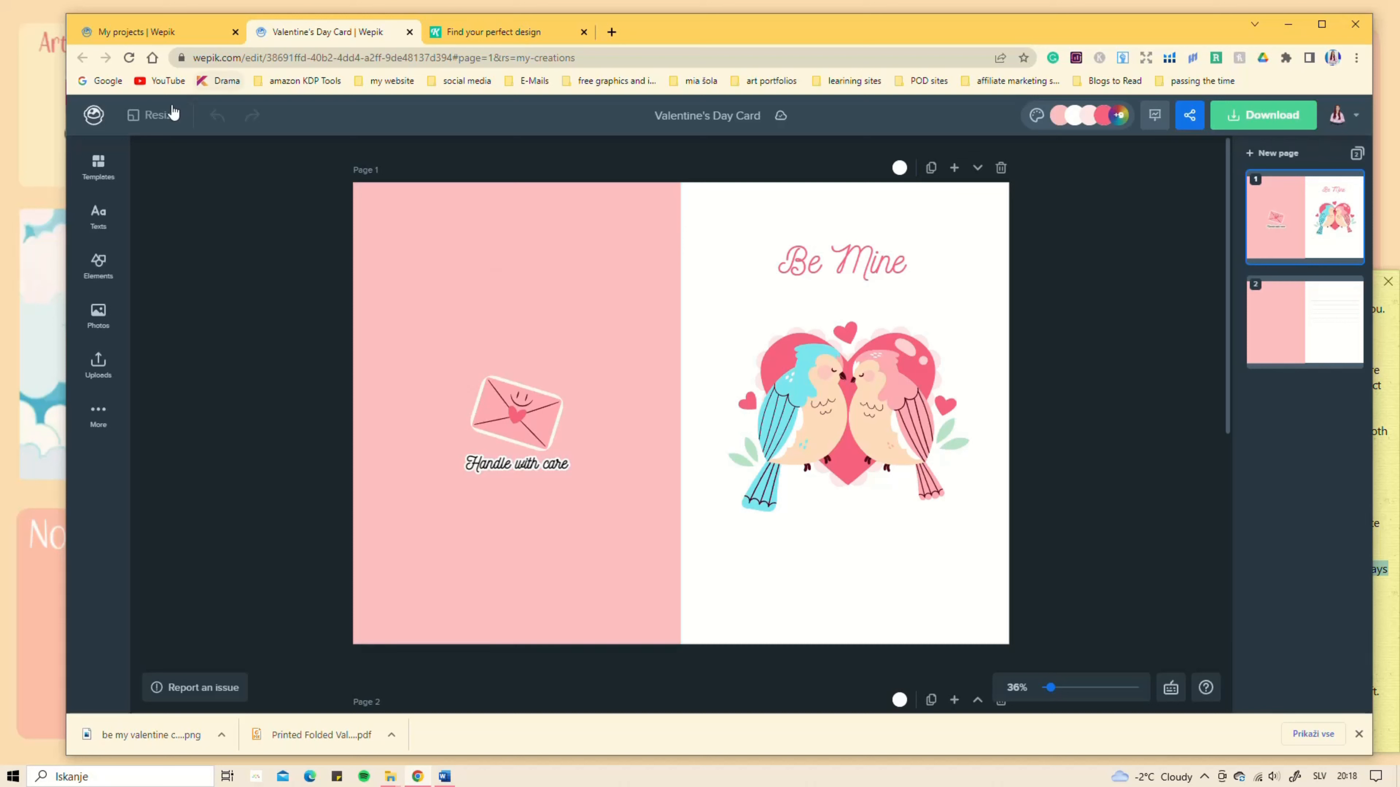
{"action": "left_click", "coordinate": [158, 123]}
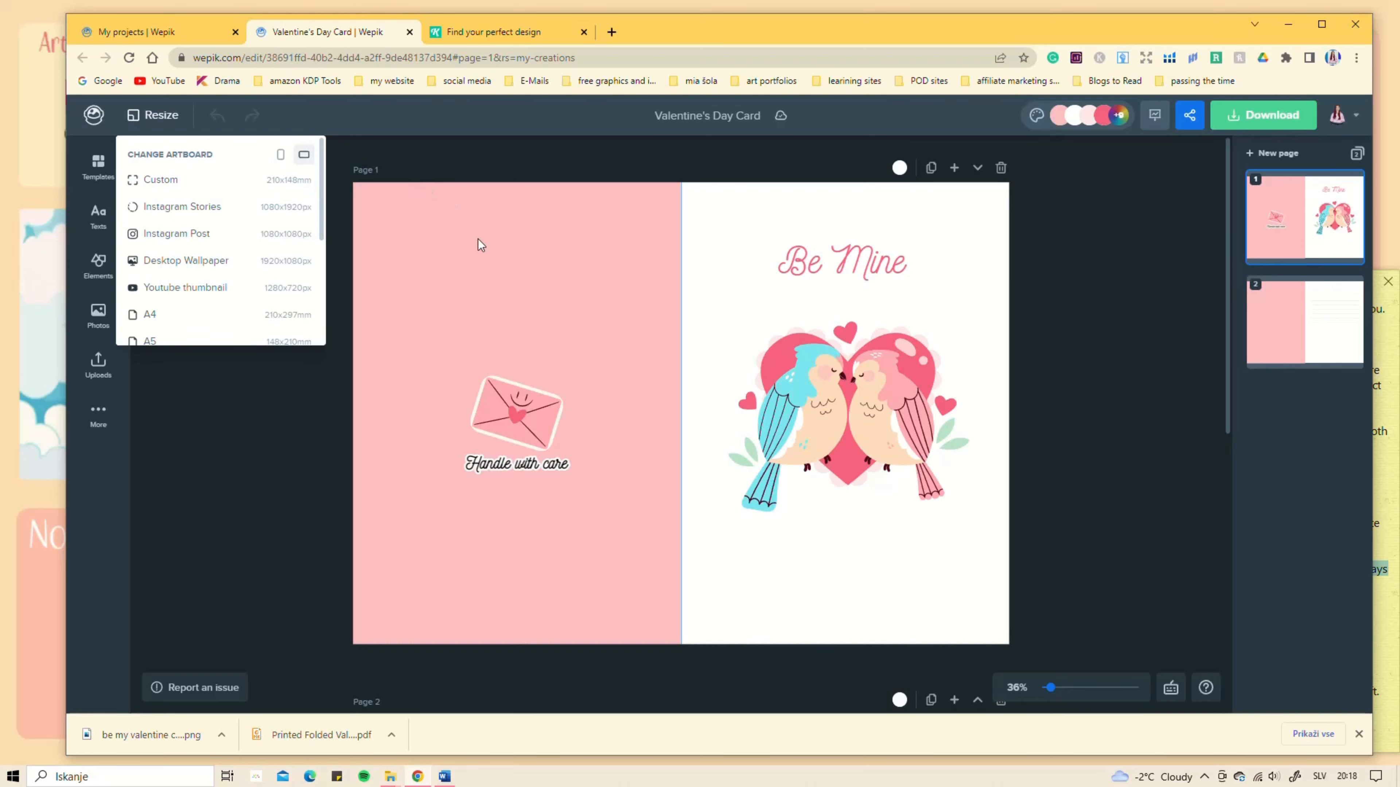
{"action": "scroll", "coordinate": [251, 289], "scroll_direction": "down", "scroll_amount": 3}
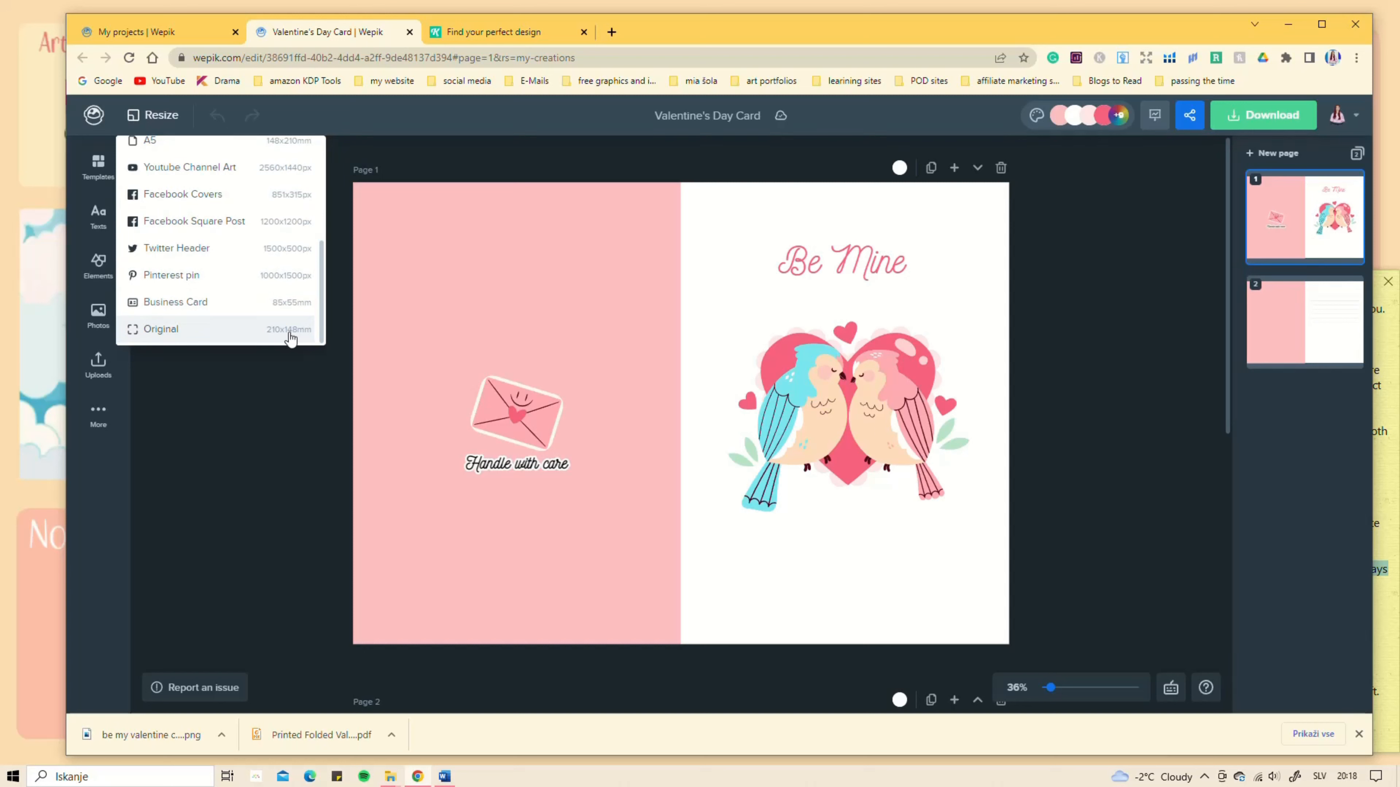
{"action": "scroll", "coordinate": [212, 294], "scroll_direction": "up", "scroll_amount": 3}
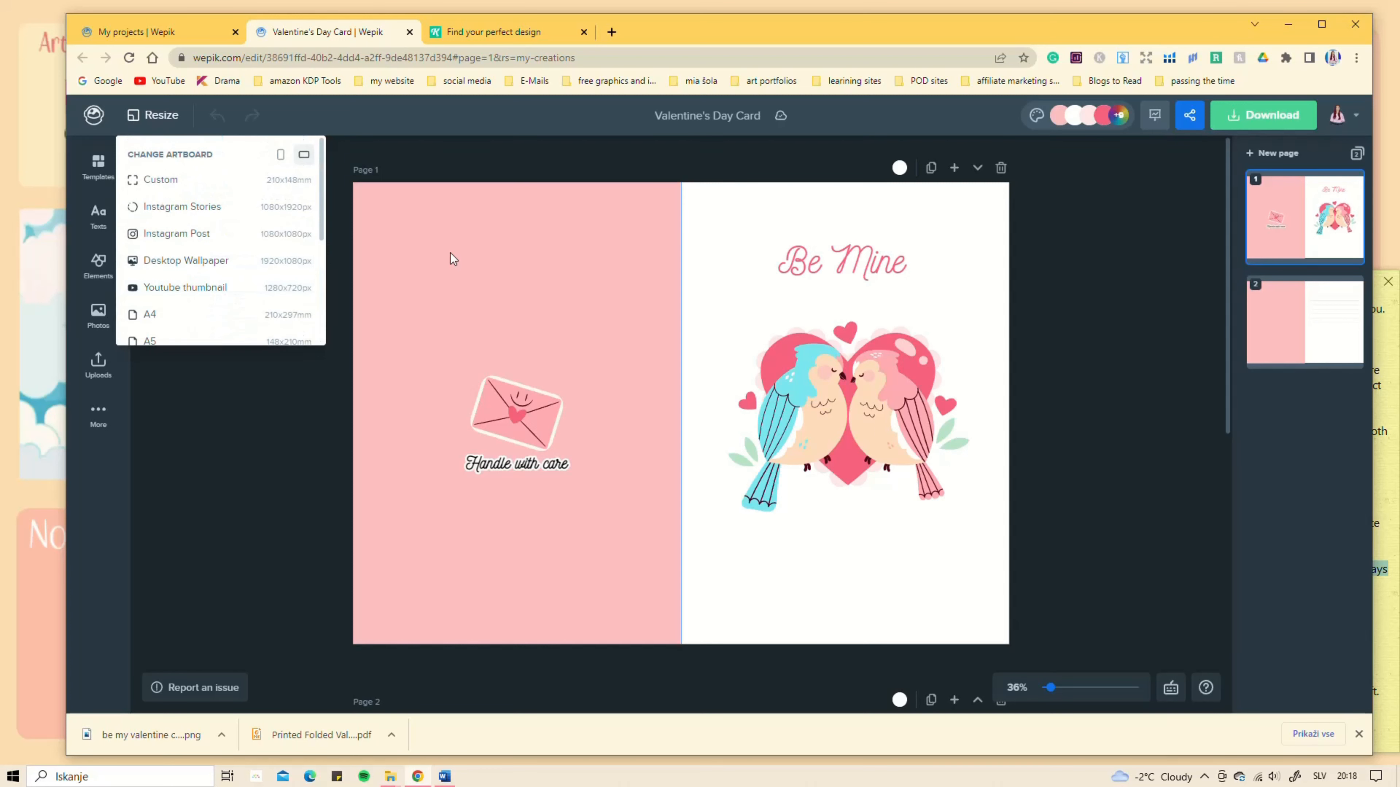
{"action": "left_click", "coordinate": [453, 260]}
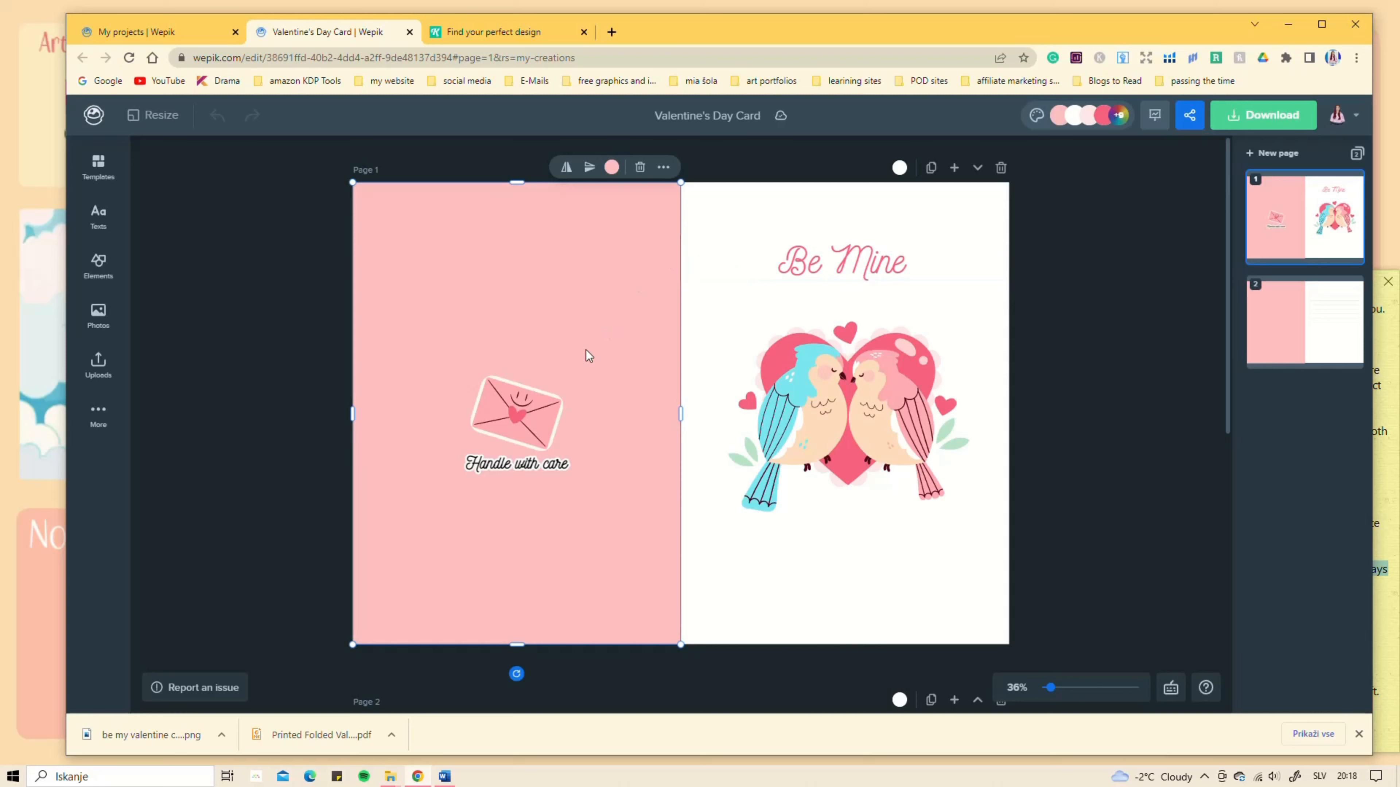
Step: Review the cover page and the lined inside page of the folded card, and close the design
{"action": "scroll", "coordinate": [832, 381], "scroll_direction": "down", "scroll_amount": 1}
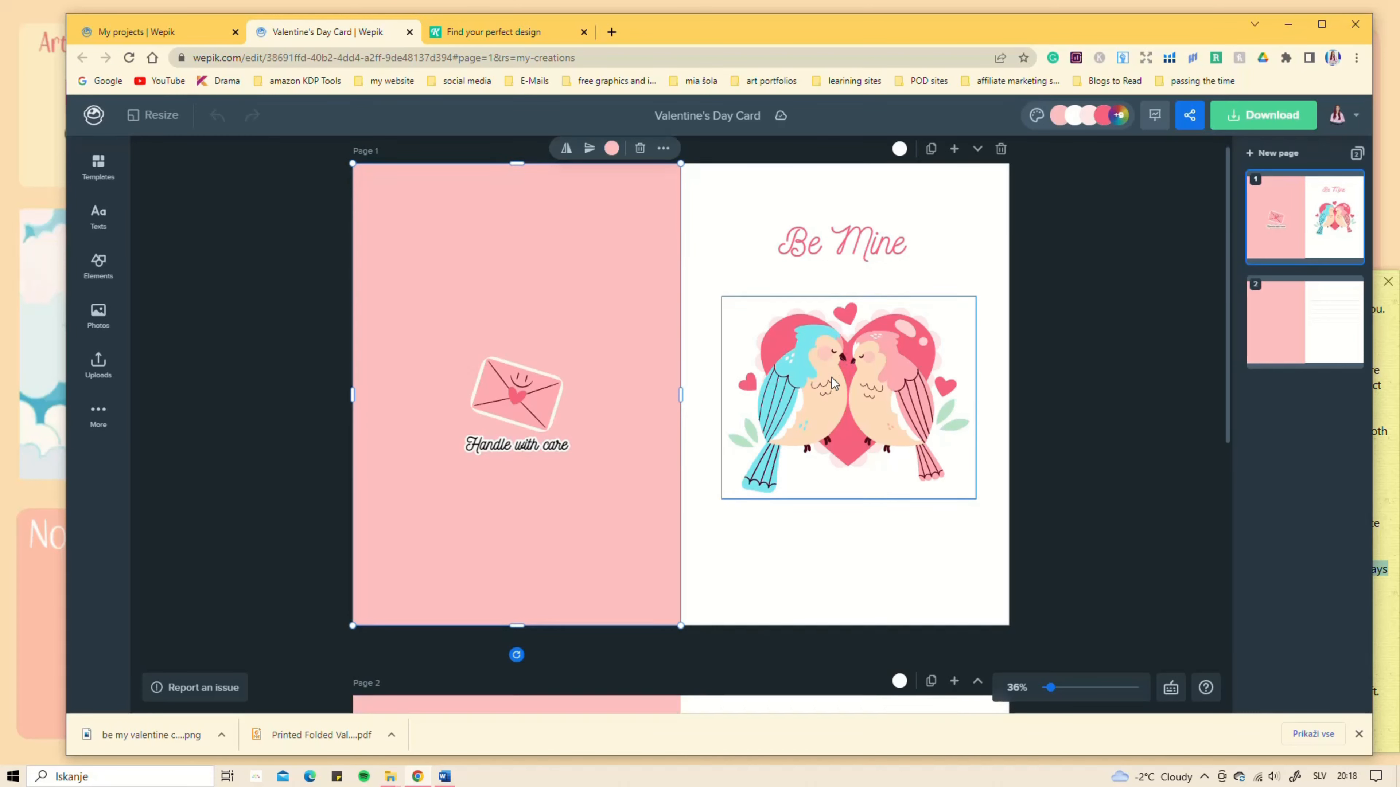
{"action": "scroll", "coordinate": [832, 379], "scroll_direction": "down", "scroll_amount": 6}
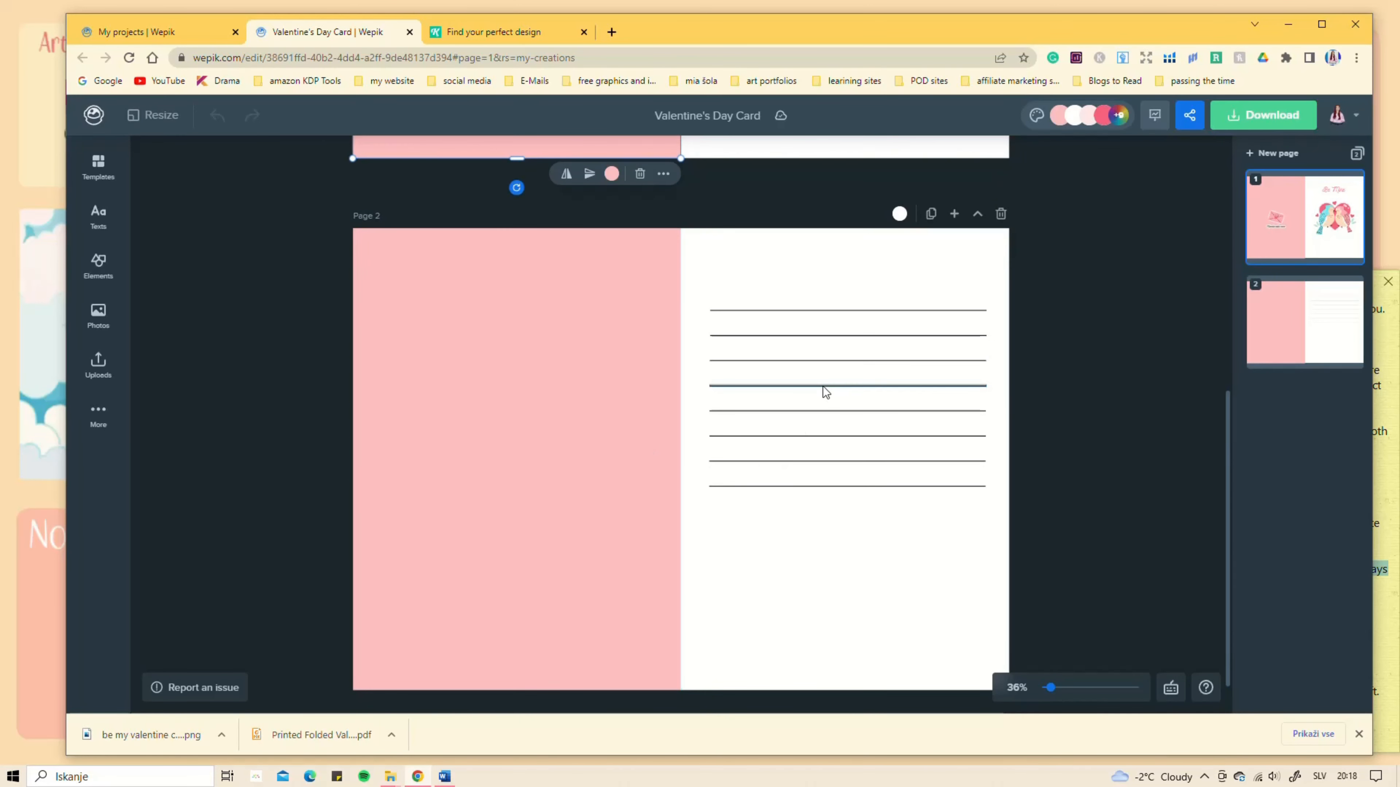
{"action": "scroll", "coordinate": [823, 386], "scroll_direction": "up", "scroll_amount": 7}
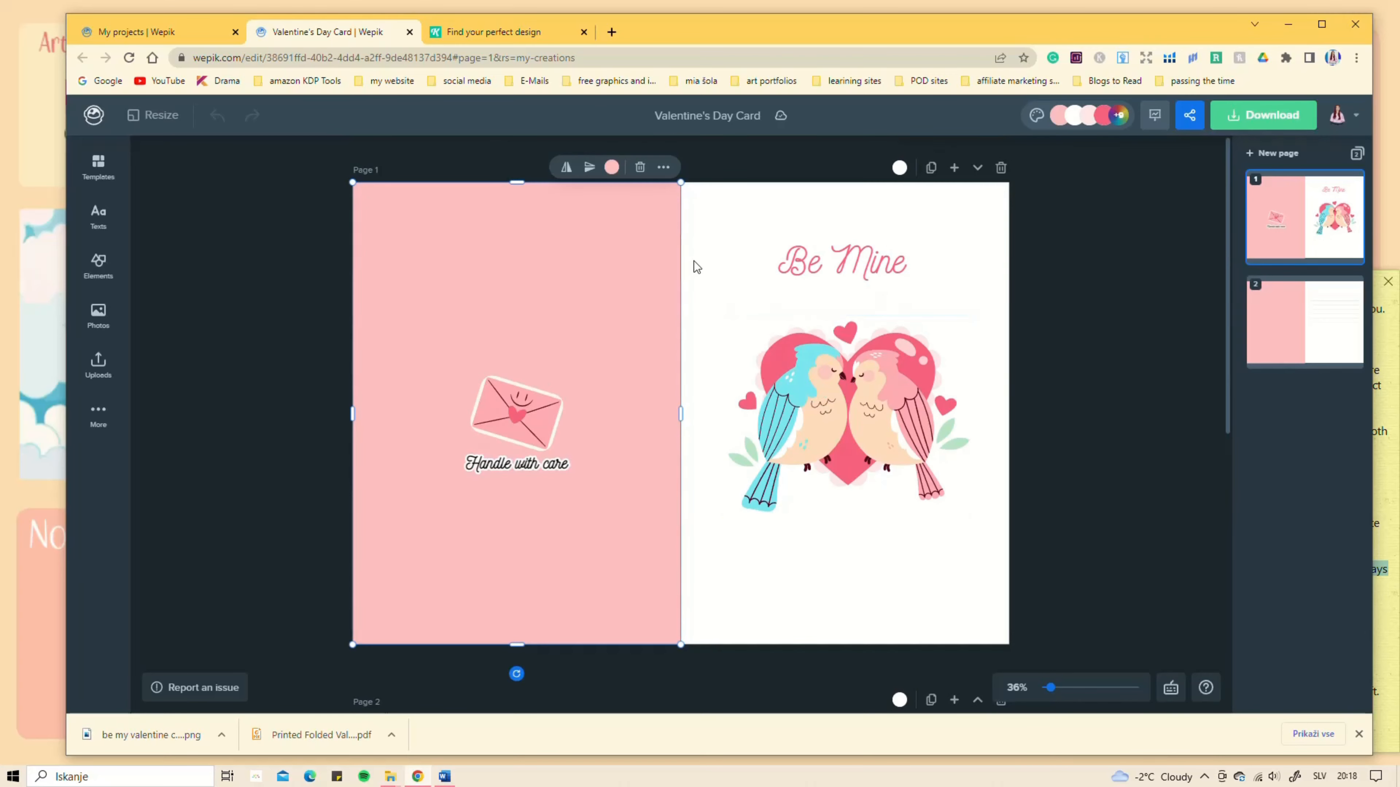
{"action": "scroll", "coordinate": [699, 386], "scroll_direction": "down", "scroll_amount": 7}
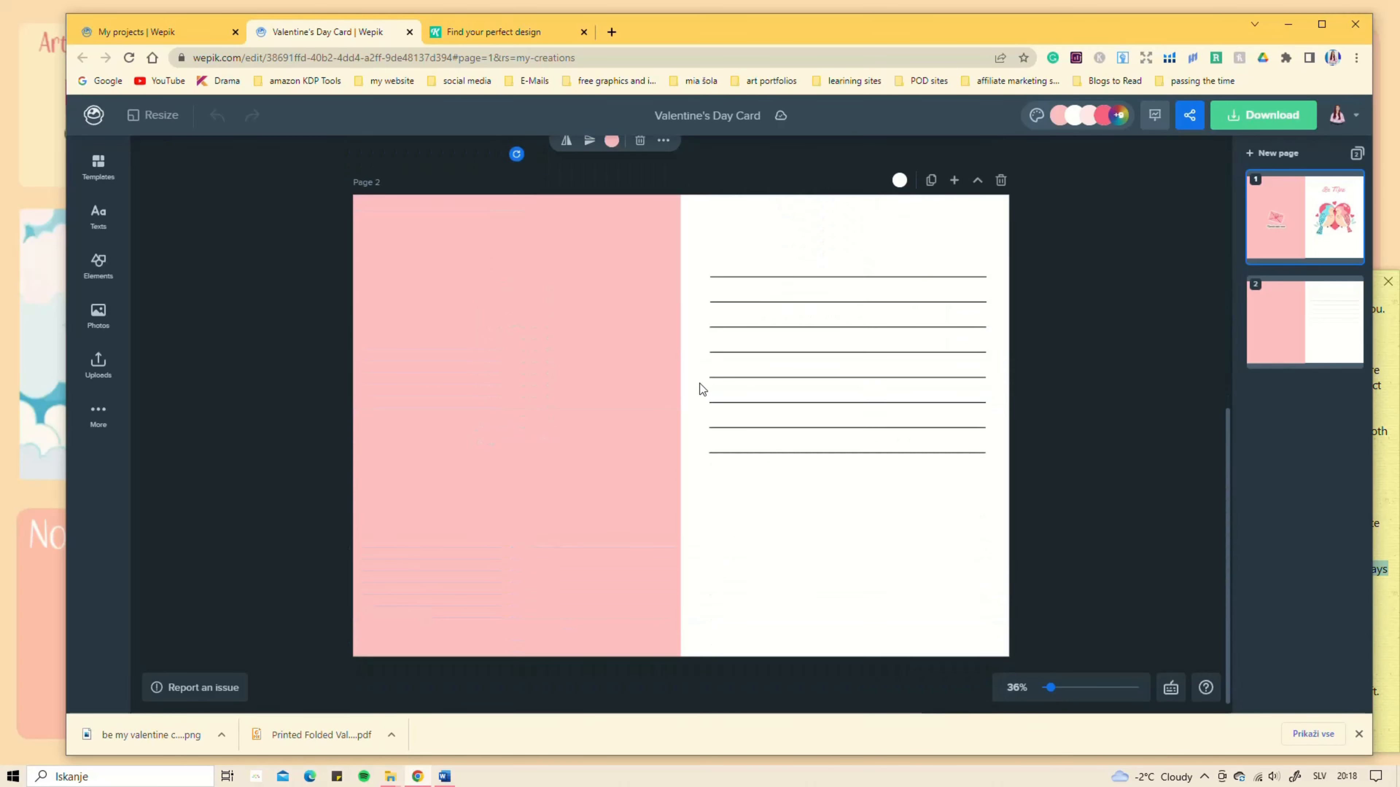
{"action": "left_click", "coordinate": [409, 32]}
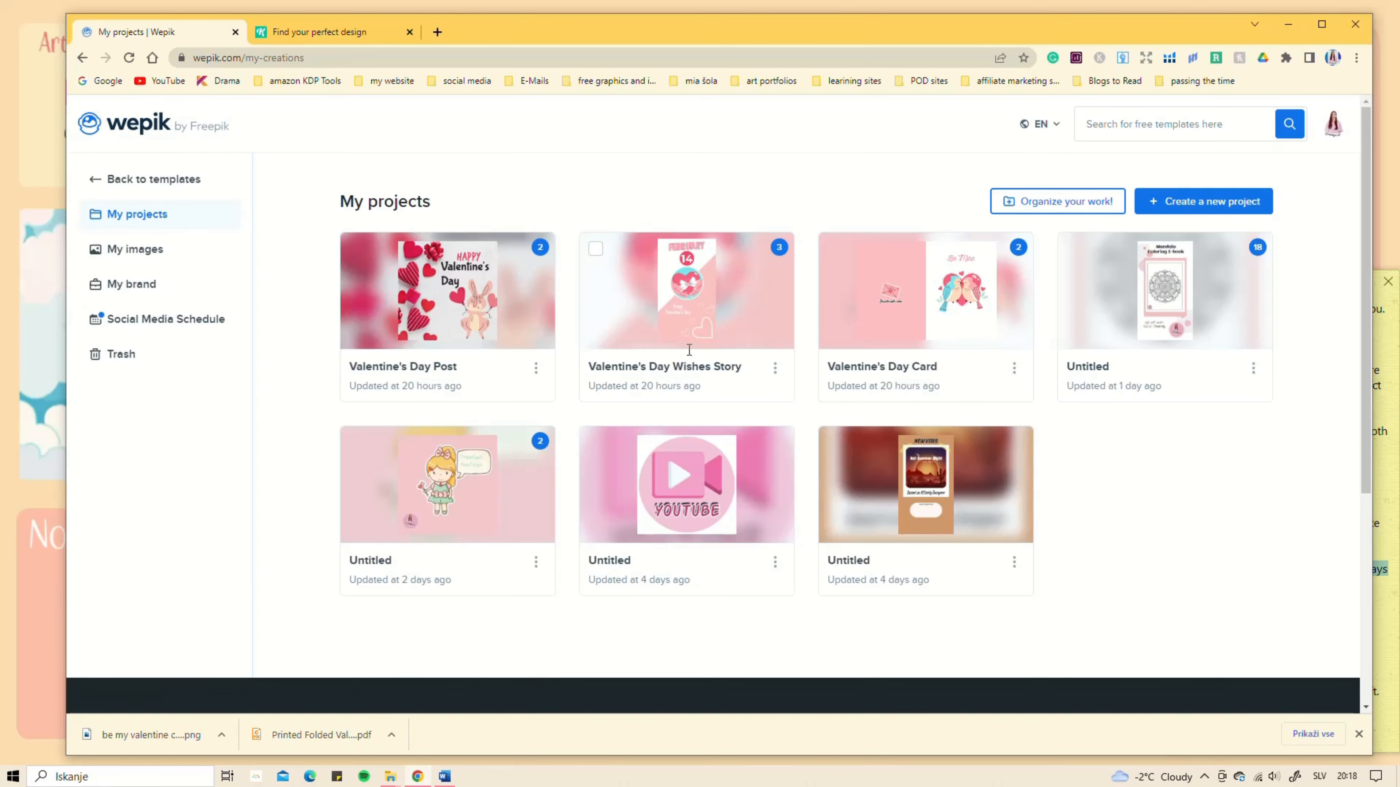
Step: Open the "Valentine's Day Wishes Story" project and review its artboard size options and three pages
{"action": "left_click", "coordinate": [683, 312]}
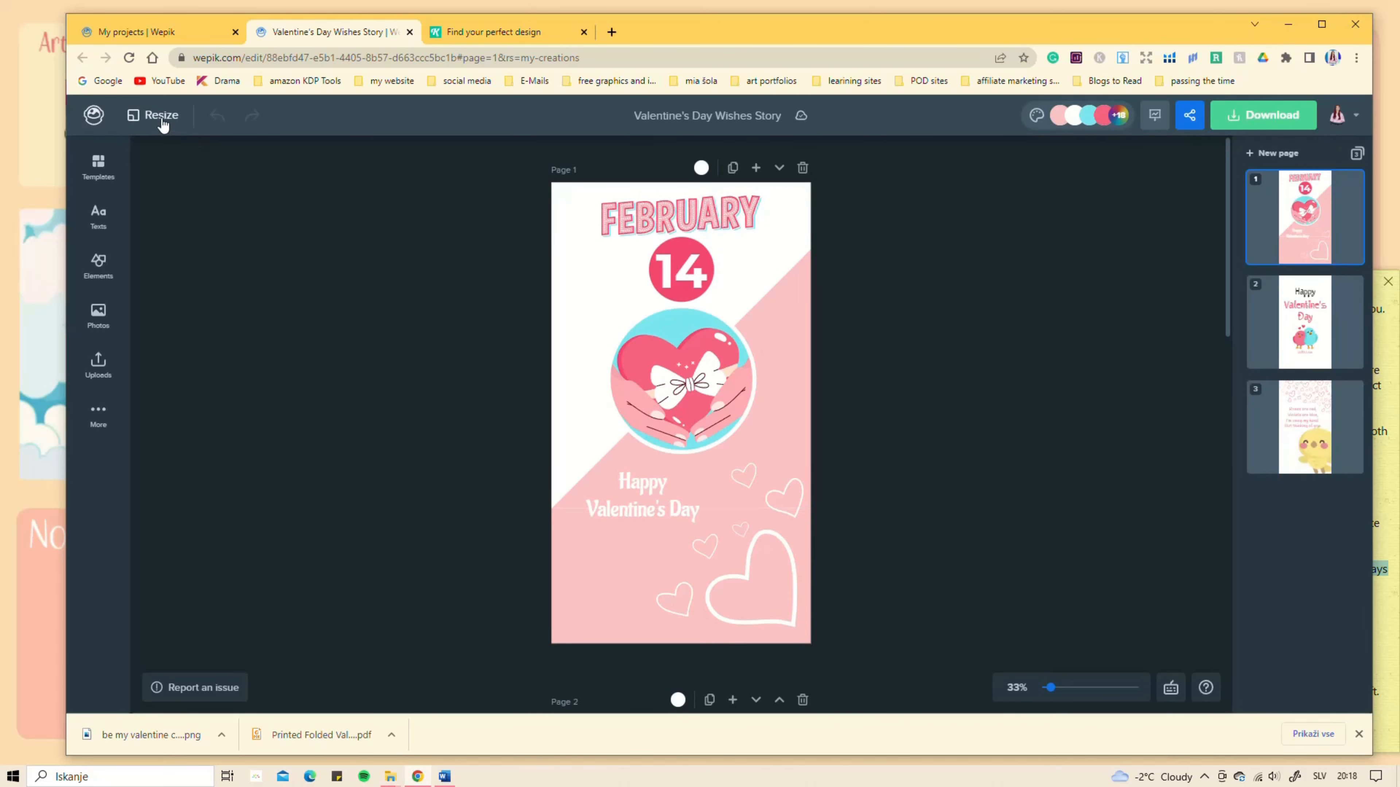
{"action": "left_click", "coordinate": [161, 122]}
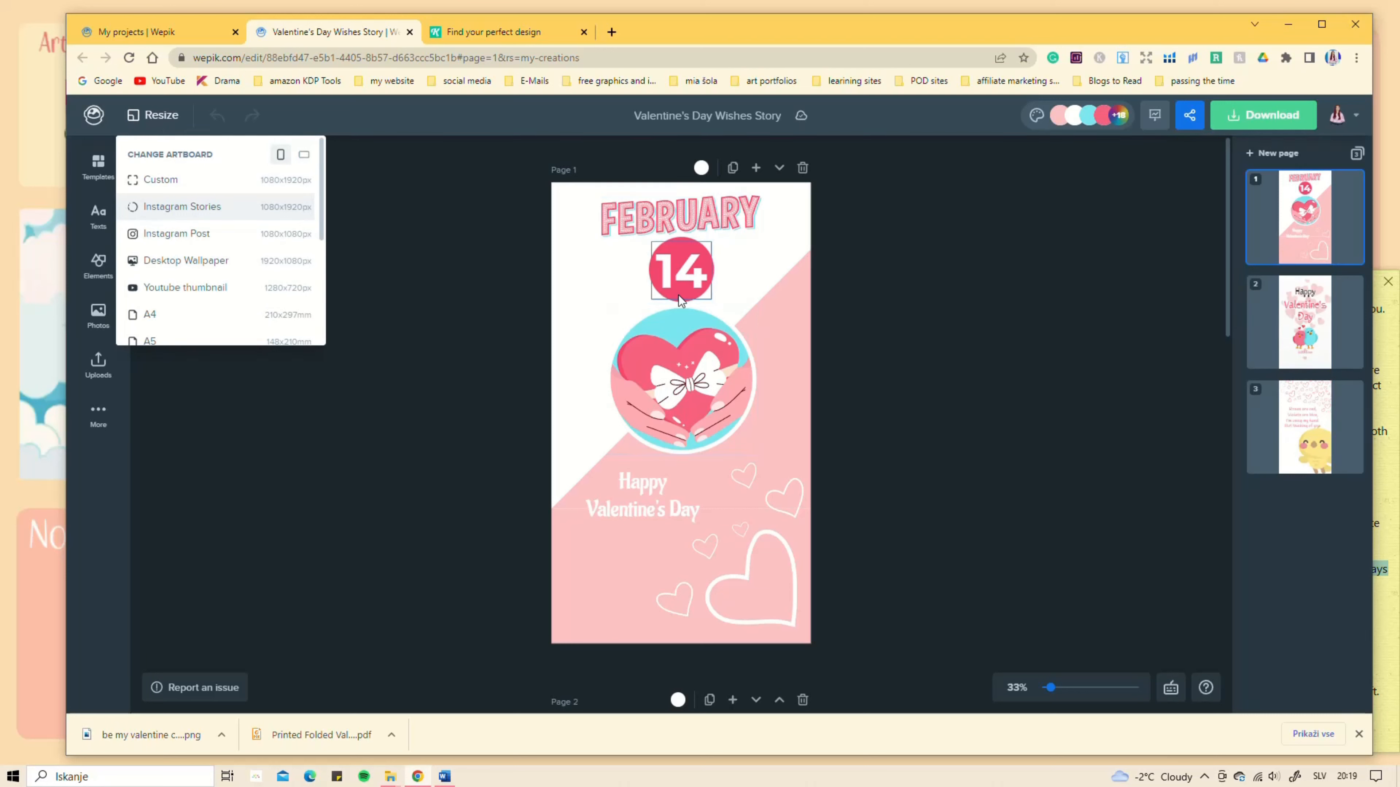
{"action": "scroll", "coordinate": [501, 532], "scroll_direction": "down", "scroll_amount": 5}
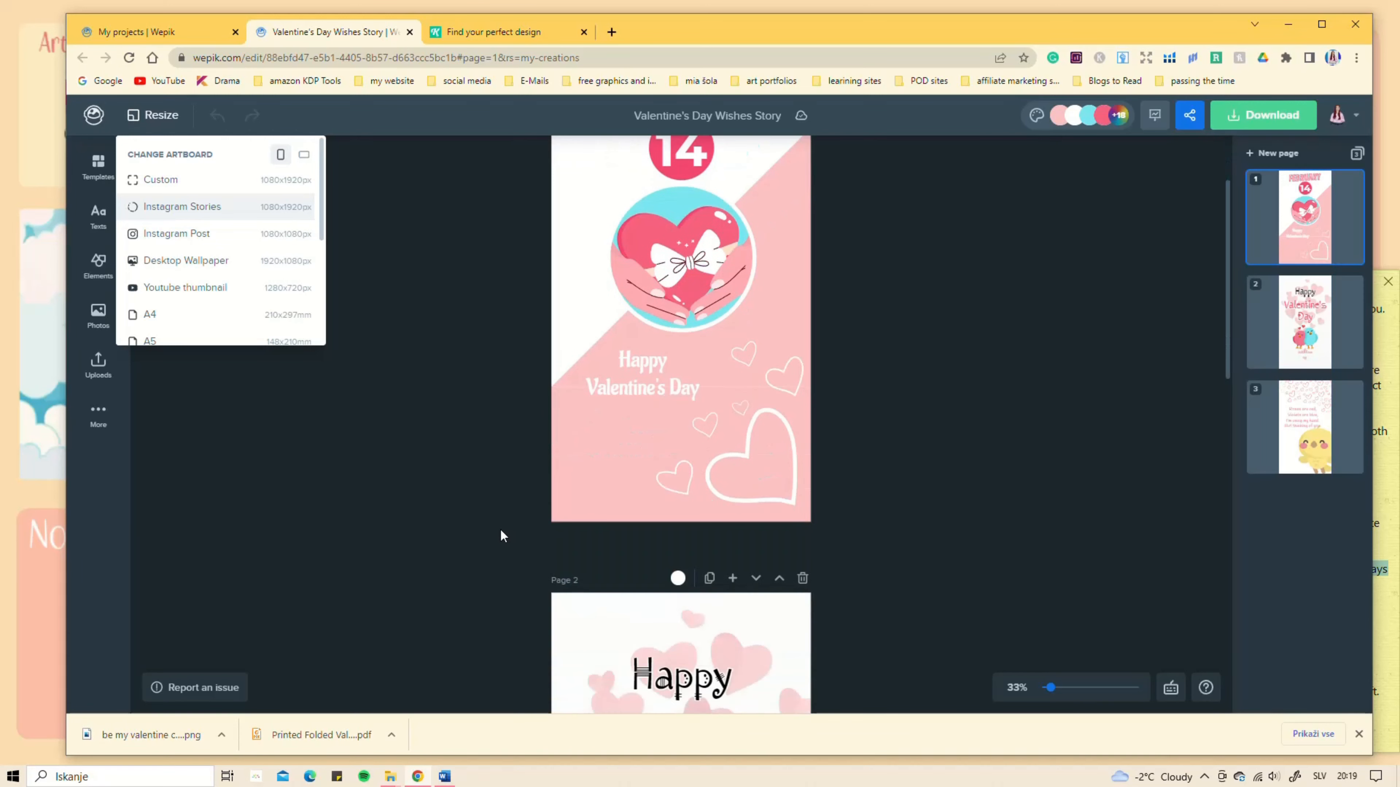
{"action": "scroll", "coordinate": [501, 532], "scroll_direction": "down", "scroll_amount": 2}
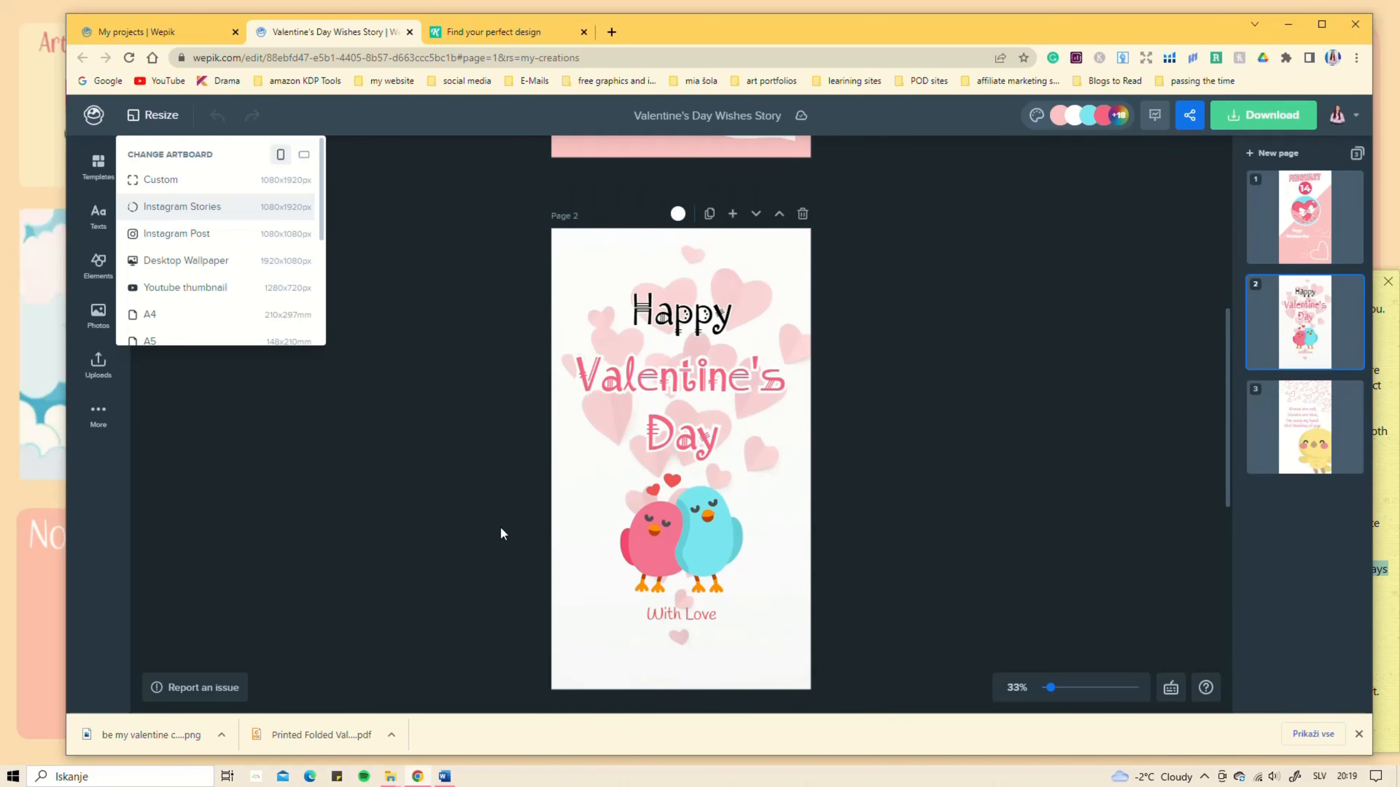
{"action": "scroll", "coordinate": [501, 529], "scroll_direction": "down", "scroll_amount": 8}
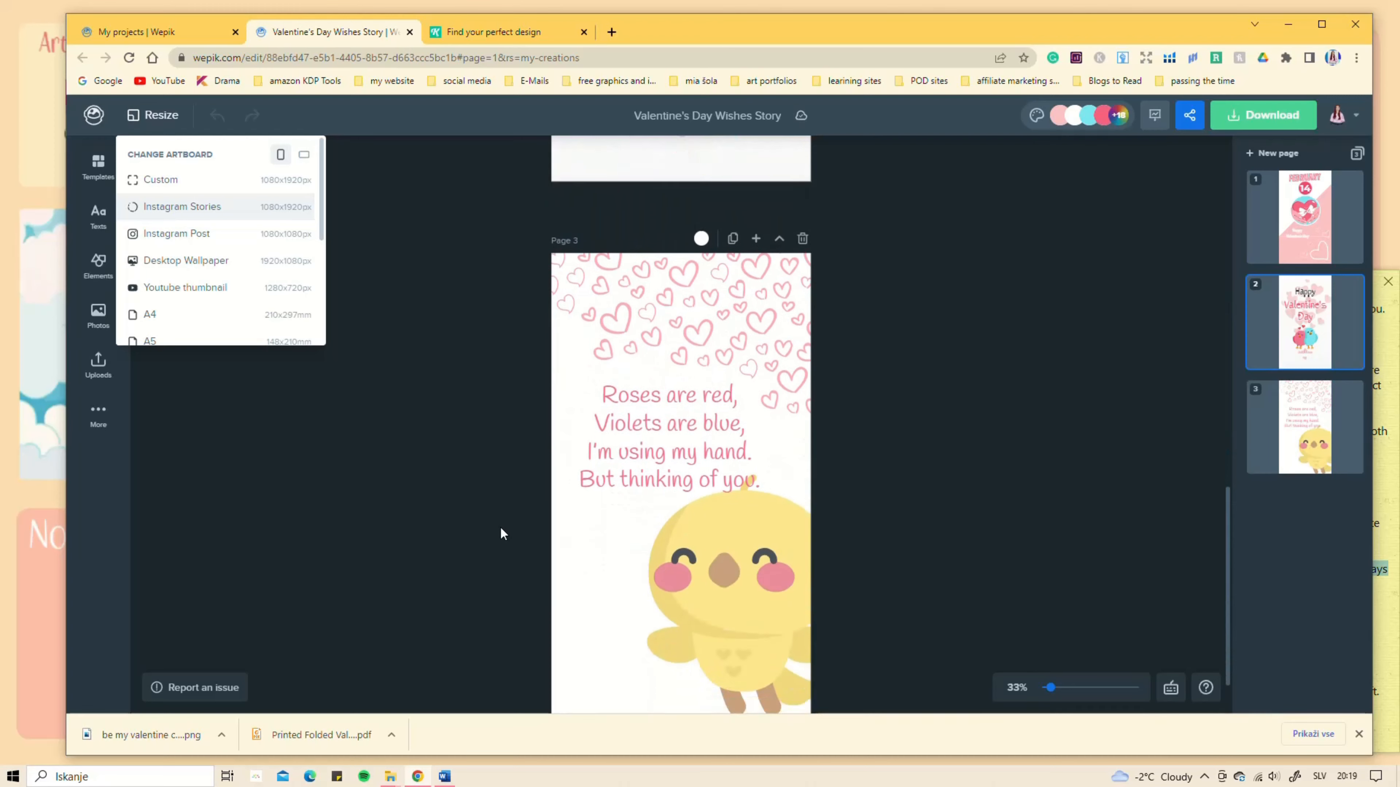
Step: Review the page selection and file format options for downloading the Valentine's Day Wishes Story, and close the project
{"action": "scroll", "coordinate": [500, 532], "scroll_direction": "down", "scroll_amount": 1}
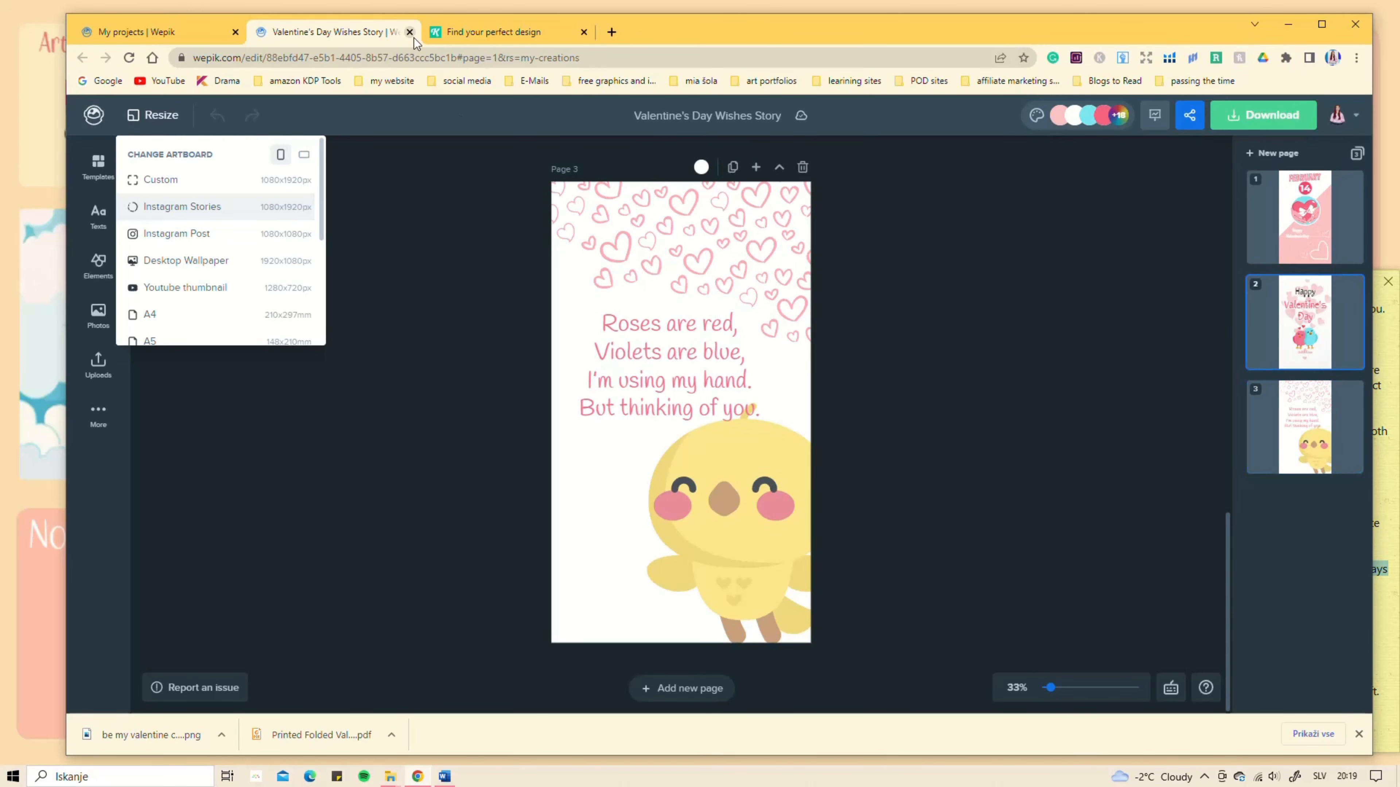
{"action": "left_click", "coordinate": [1250, 123]}
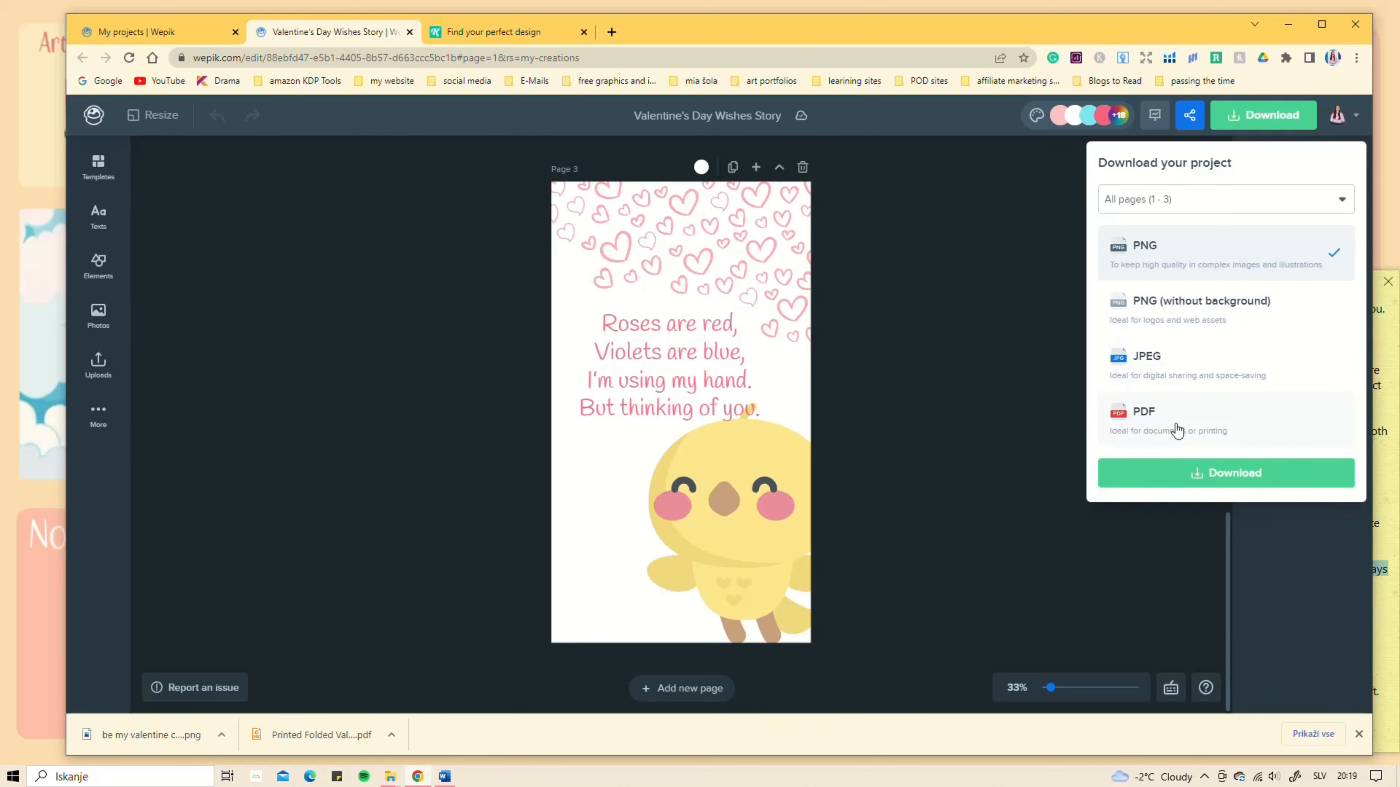
{"action": "left_click", "coordinate": [1342, 204]}
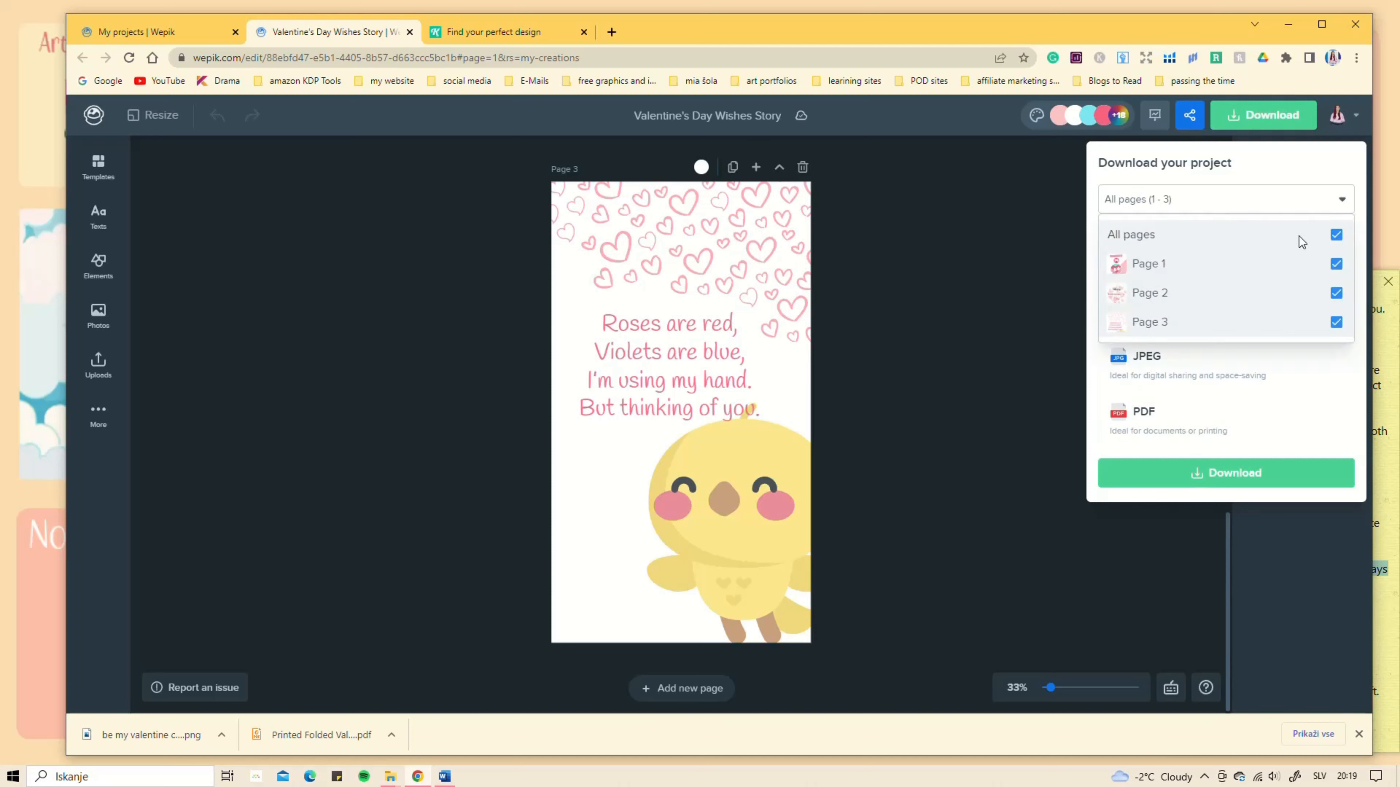
{"action": "left_click", "coordinate": [1342, 202]}
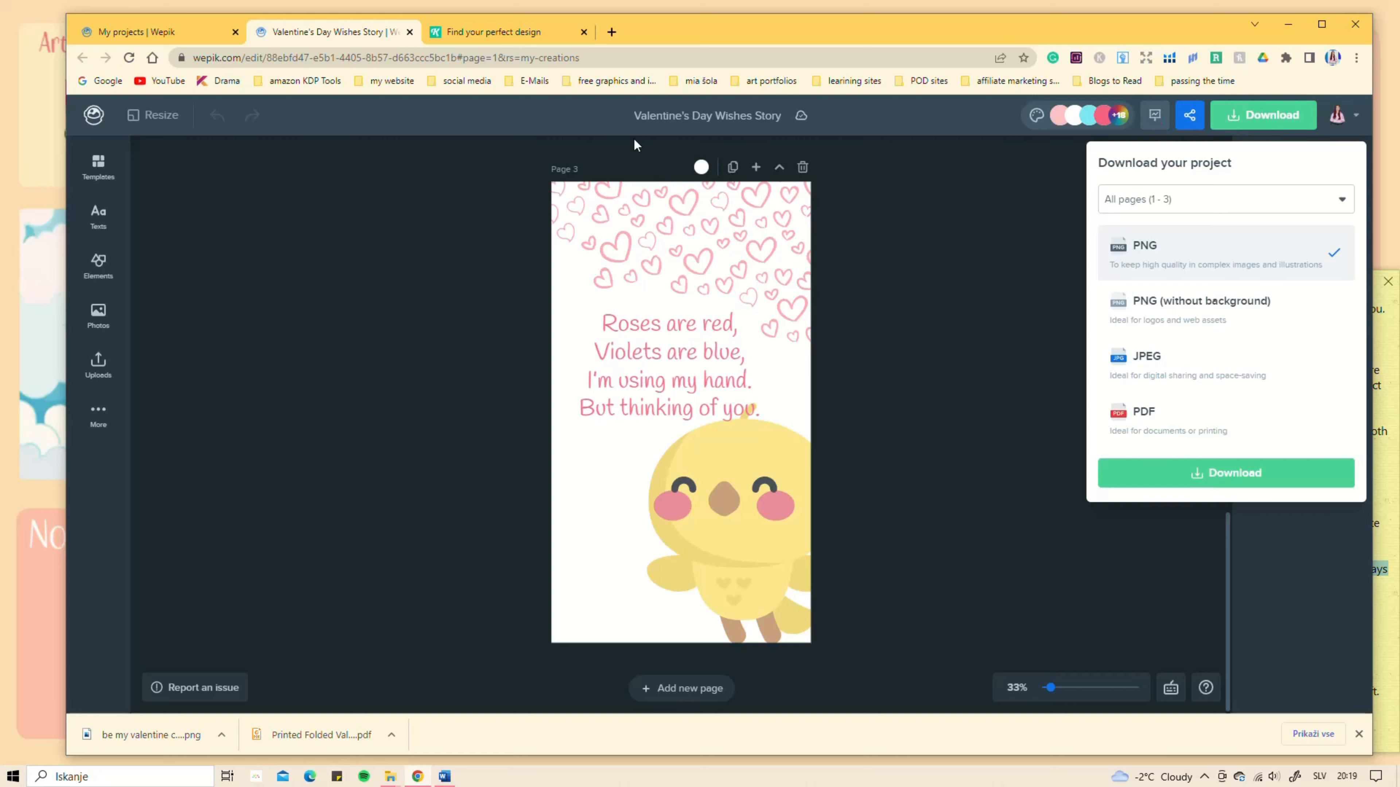
{"action": "left_click", "coordinate": [409, 32]}
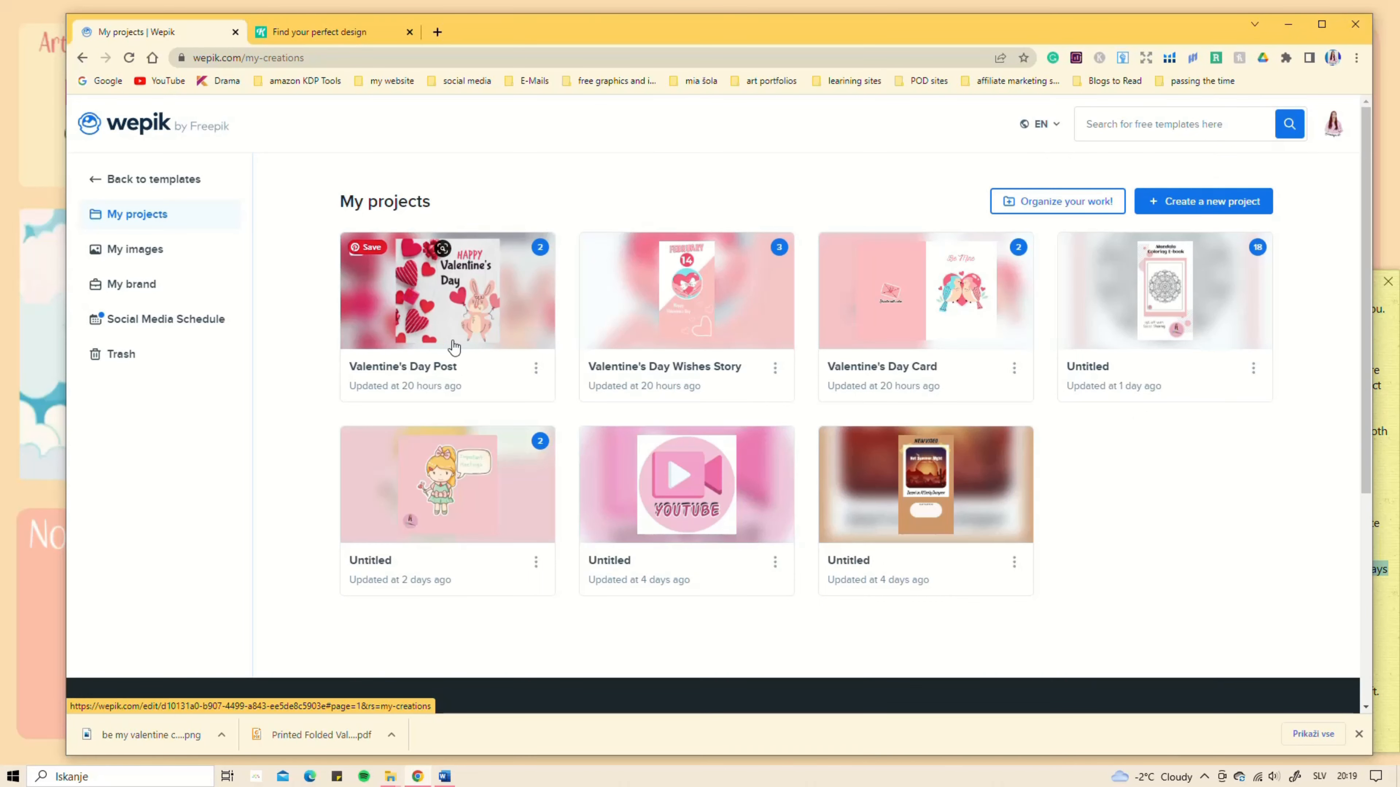
Step: Open the "Valentine's Day Post" project, review its artboard size options and both pages, and close it
{"action": "left_click", "coordinate": [446, 327]}
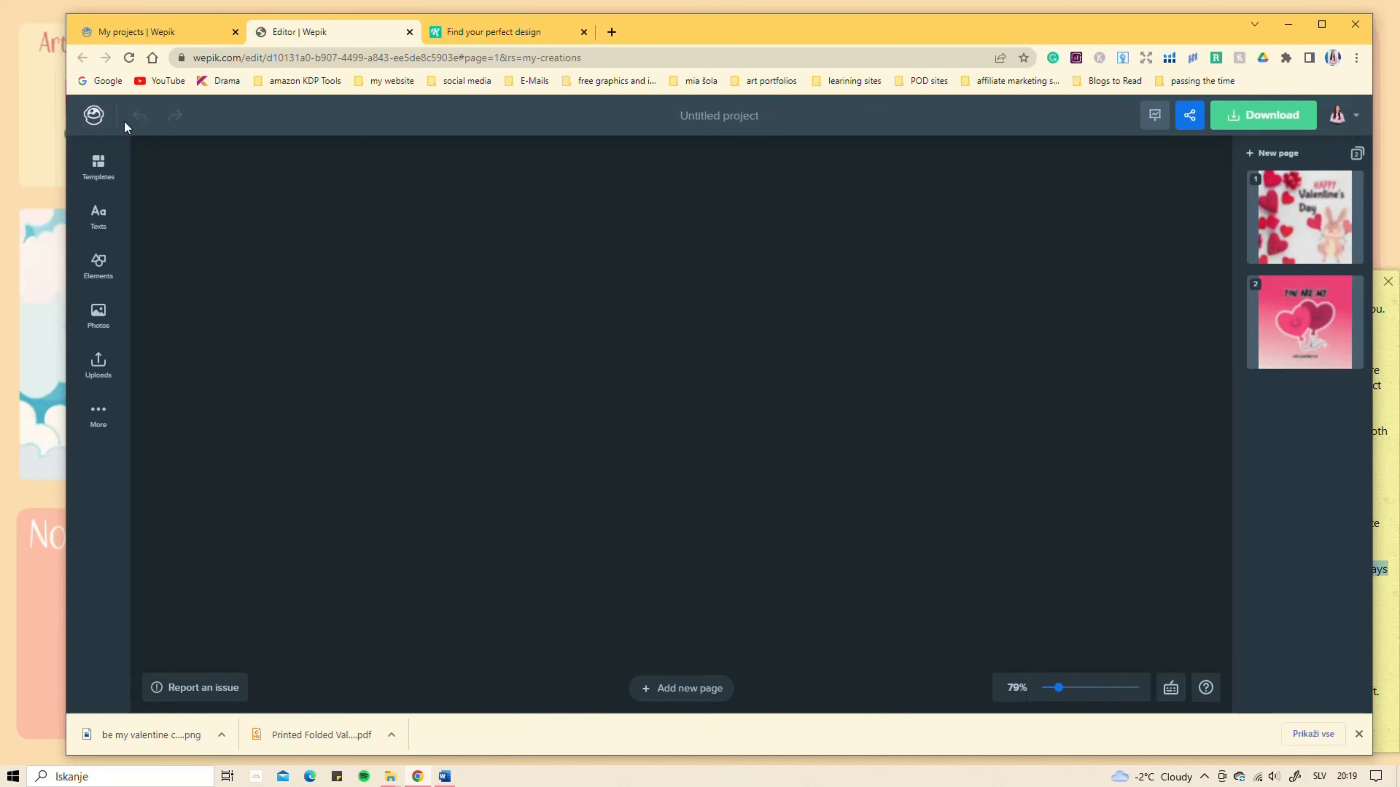
{"action": "left_click", "coordinate": [149, 117]}
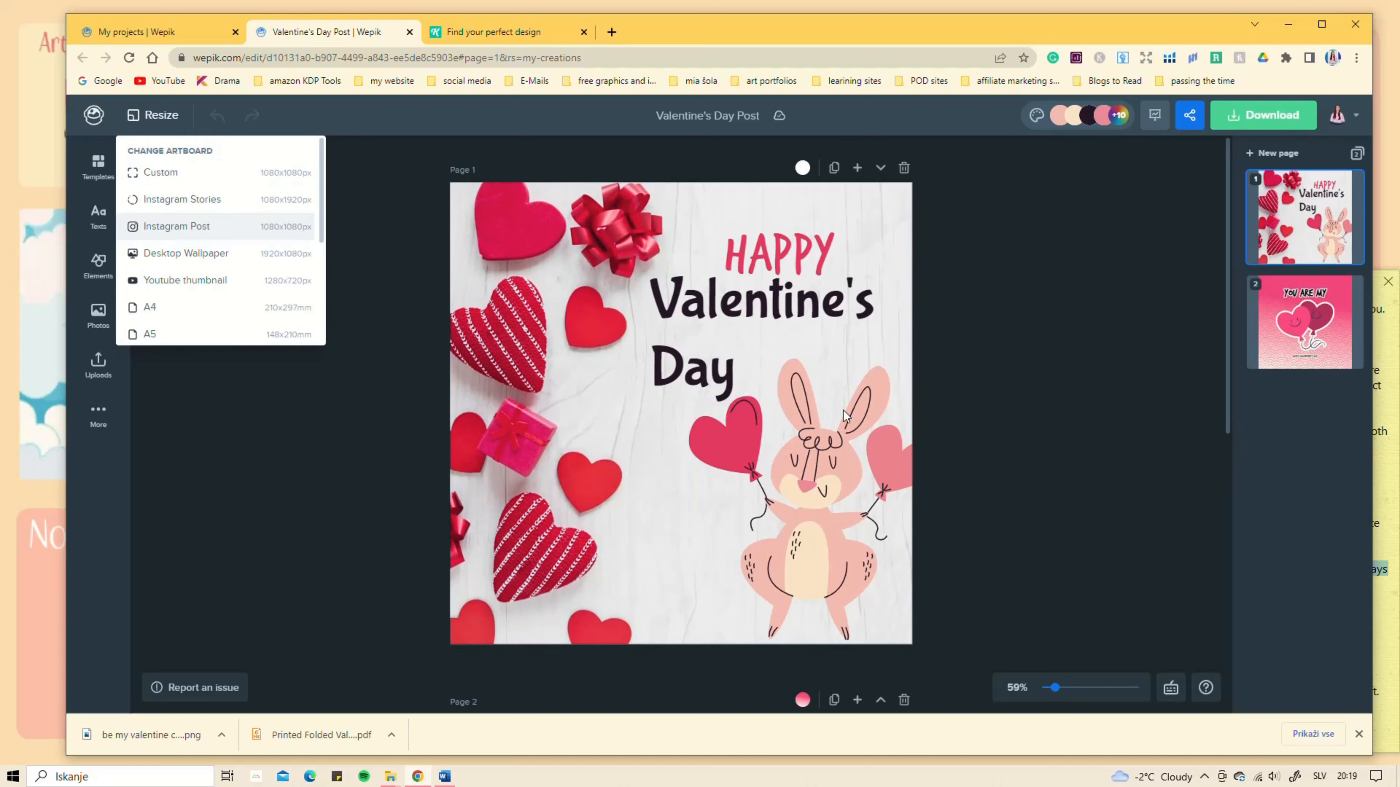
{"action": "left_click", "coordinate": [406, 268]}
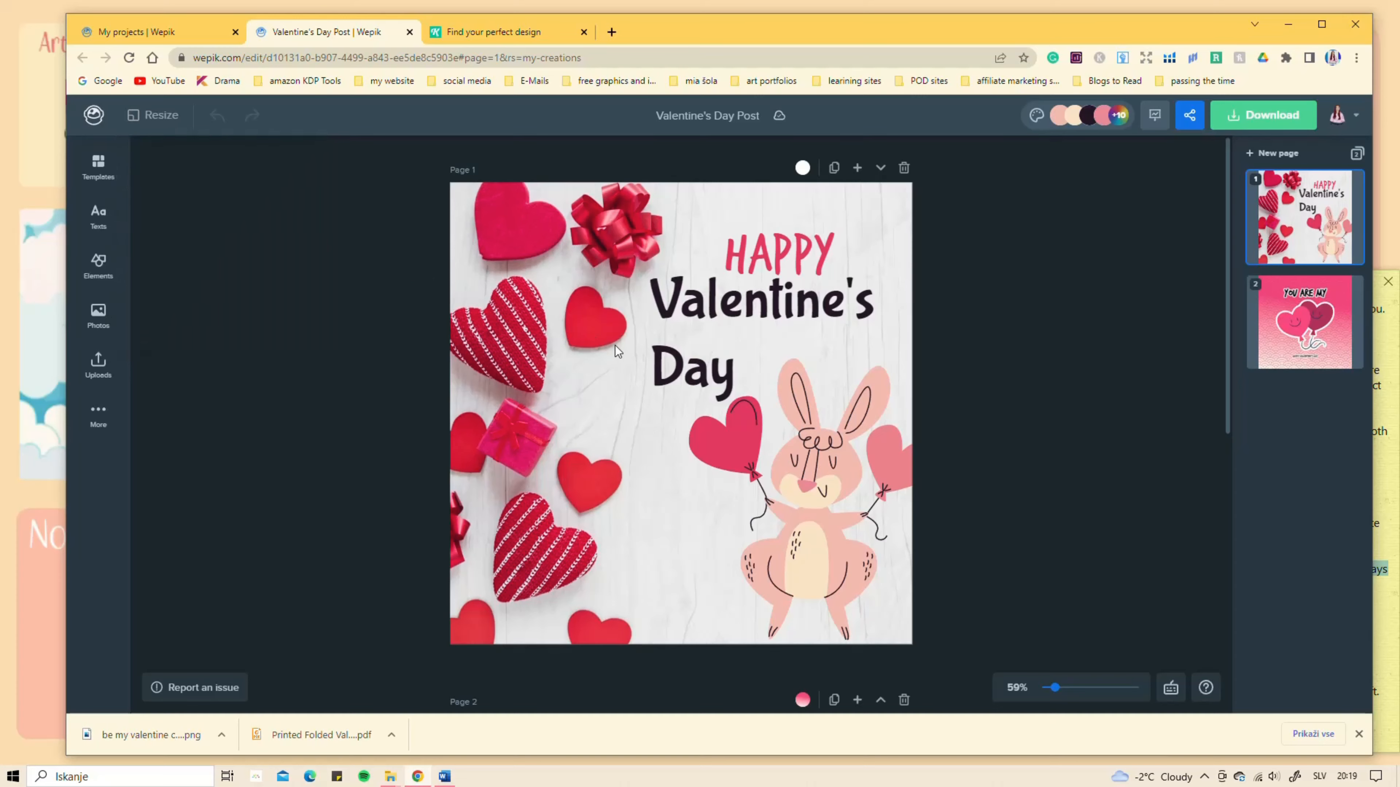
{"action": "scroll", "coordinate": [615, 345], "scroll_direction": "down", "scroll_amount": 7}
{"action": "scroll", "coordinate": [616, 346], "scroll_direction": "down", "scroll_amount": 3}
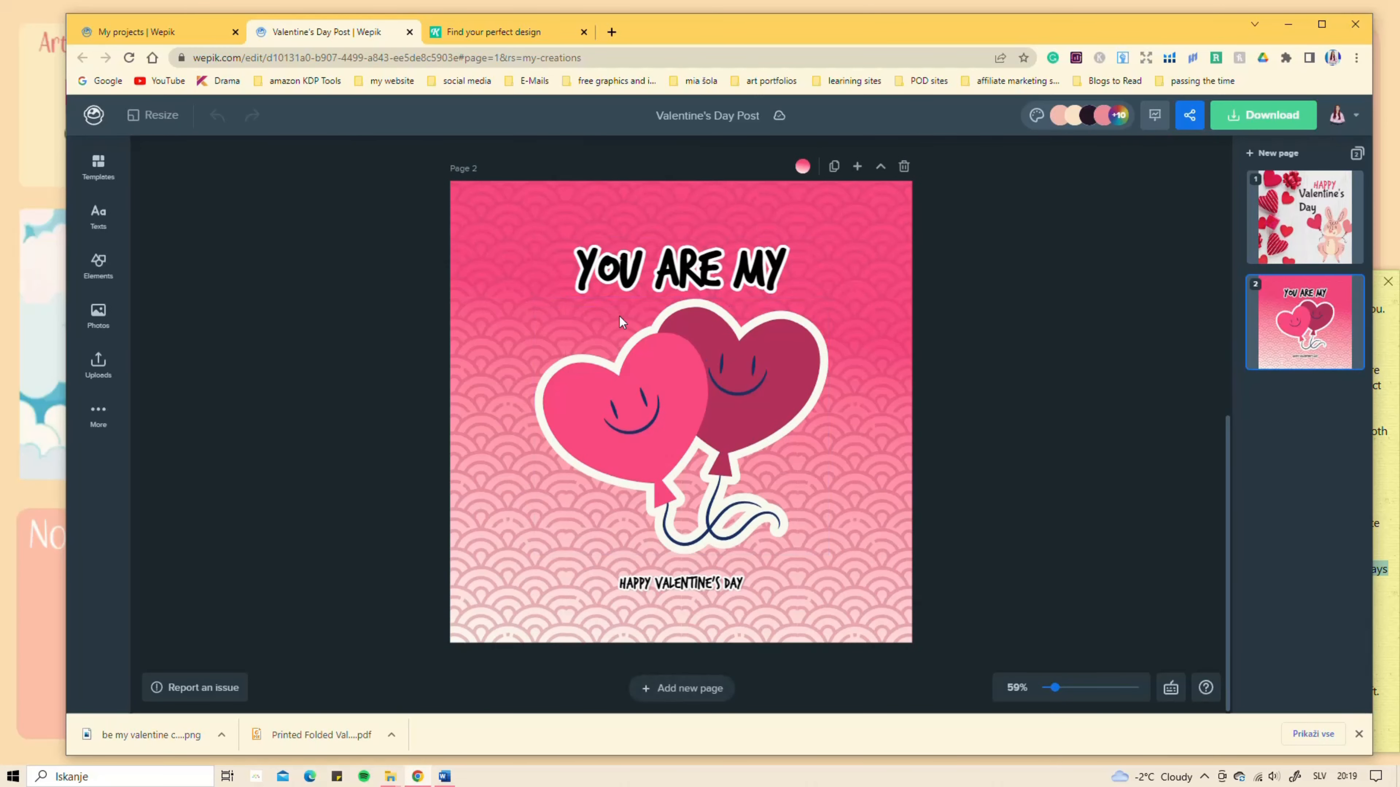
{"action": "scroll", "coordinate": [601, 270], "scroll_direction": "up", "scroll_amount": 5}
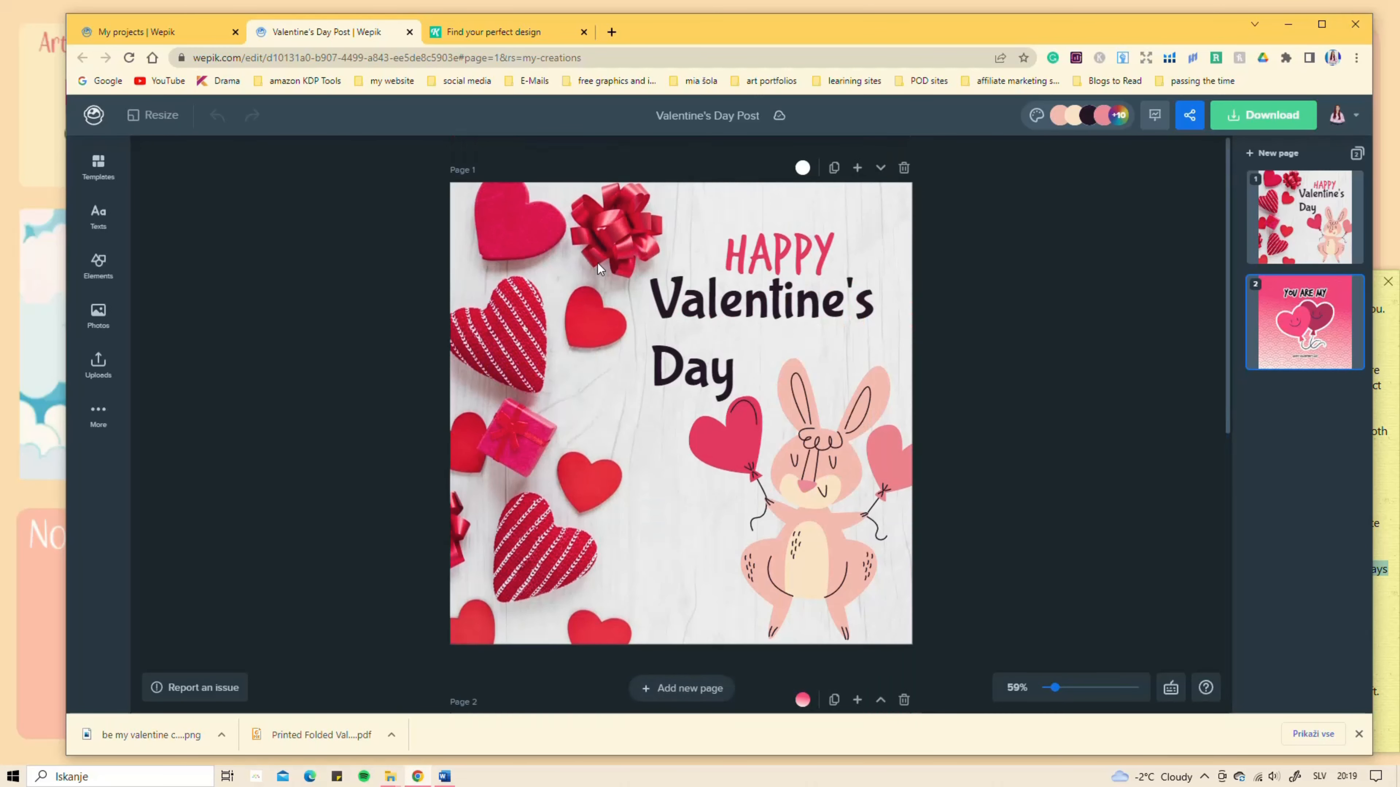
{"action": "left_click", "coordinate": [409, 32]}
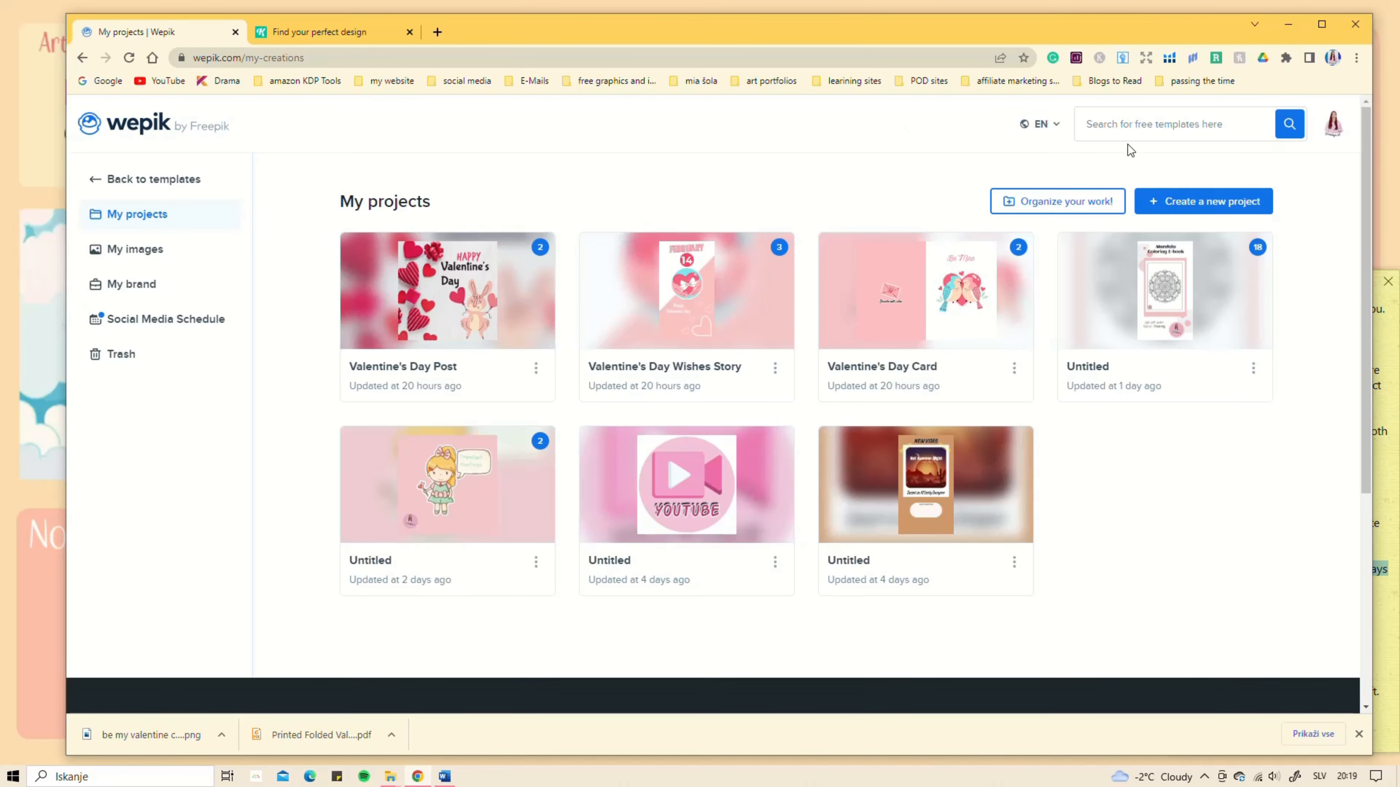
Step: Create a new A4 project and switch its artboard to landscape orientation
{"action": "left_click", "coordinate": [1211, 210]}
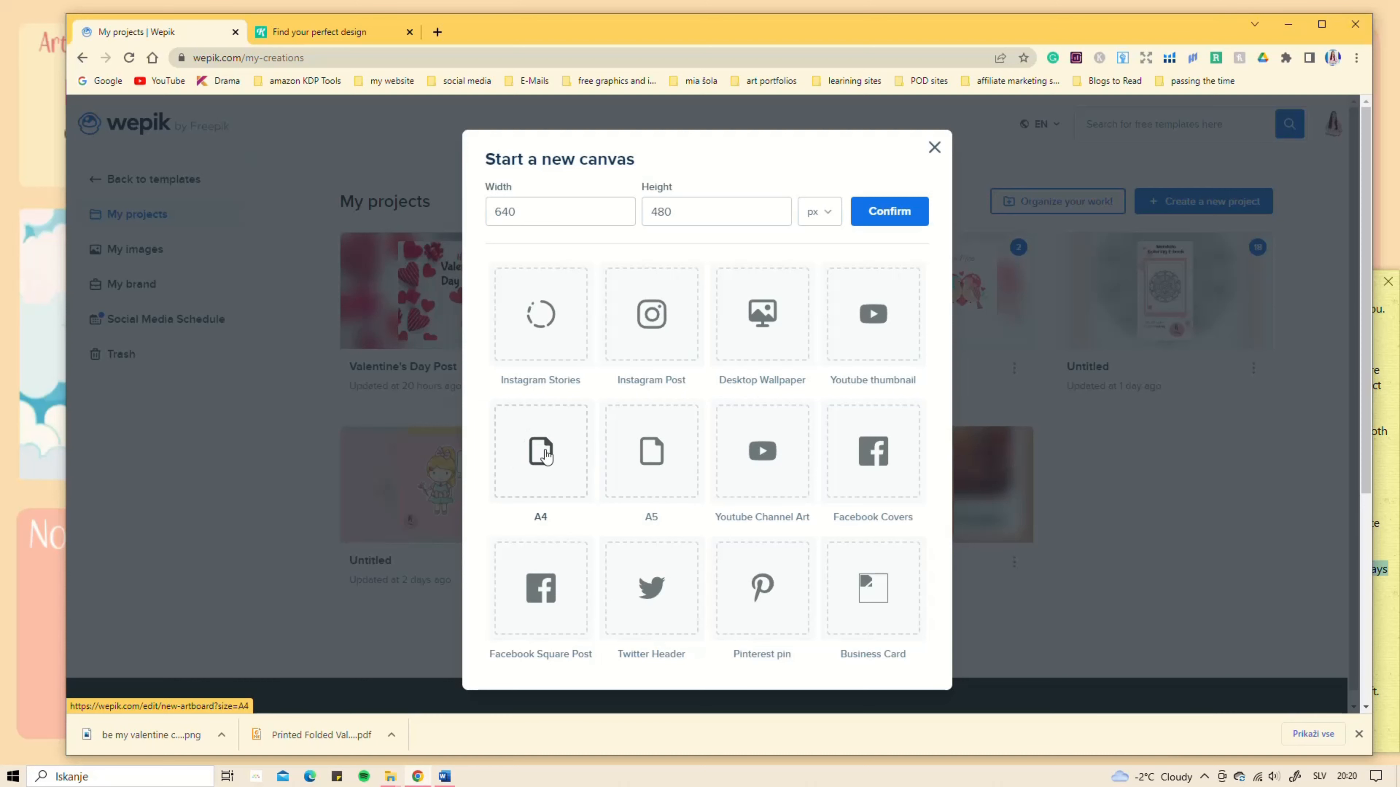
{"action": "left_click", "coordinate": [540, 448]}
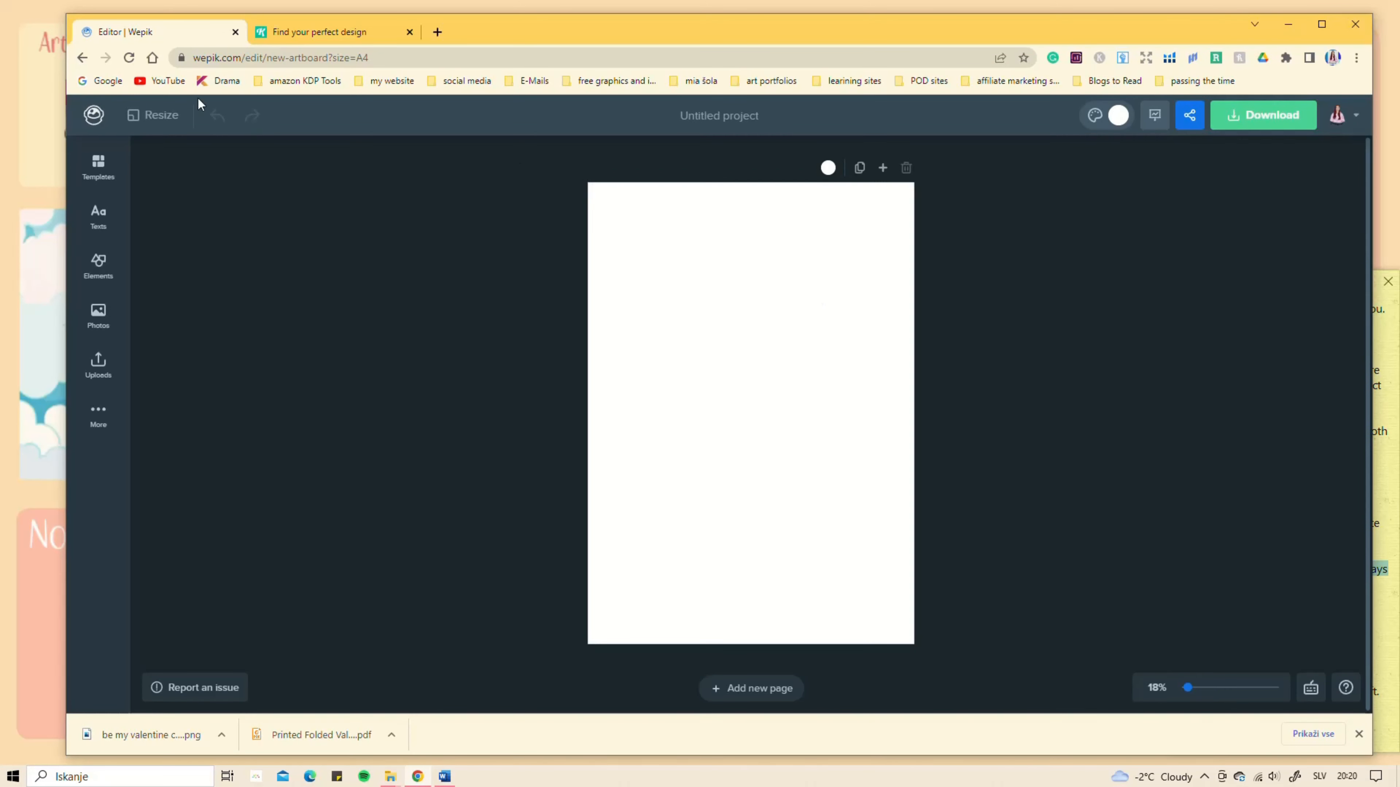
{"action": "left_click", "coordinate": [161, 116]}
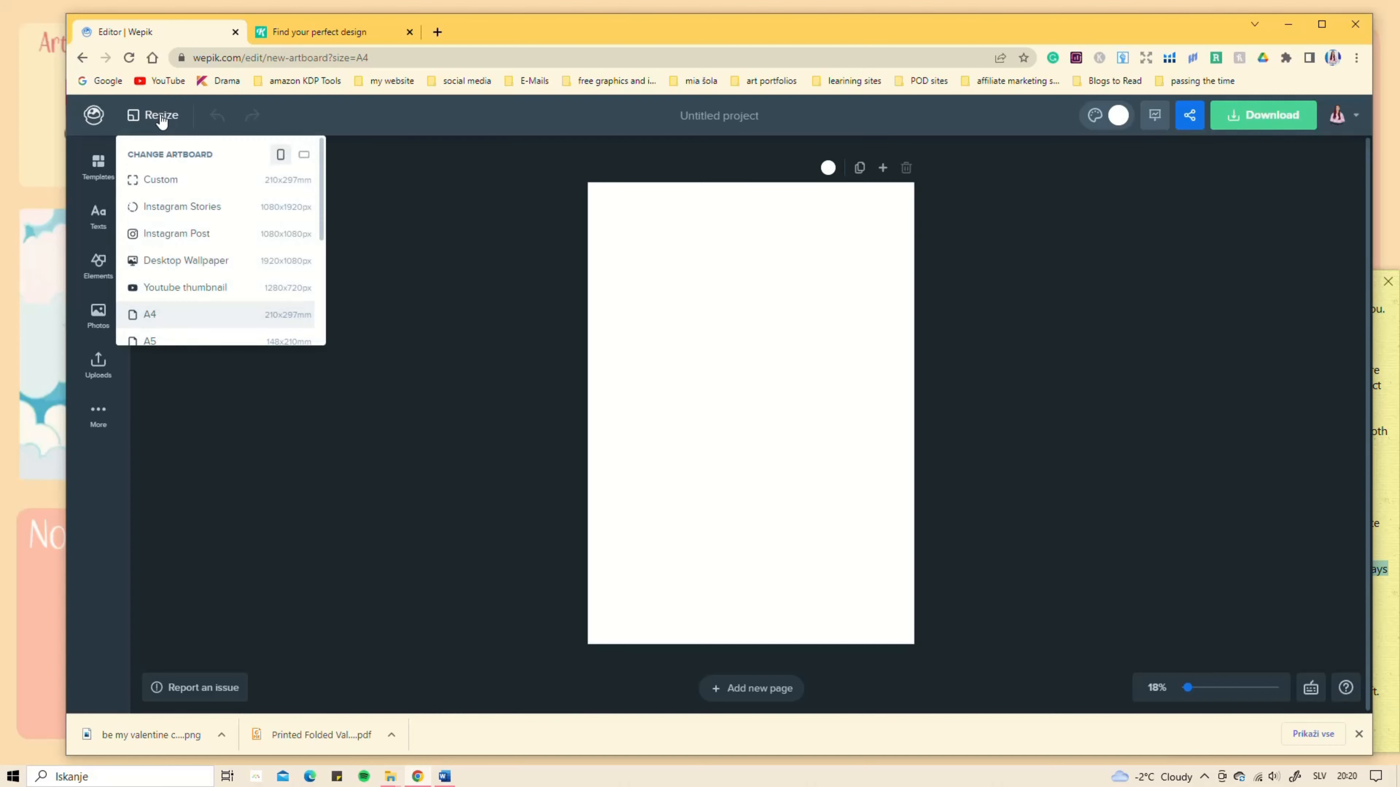
{"action": "left_click", "coordinate": [305, 156]}
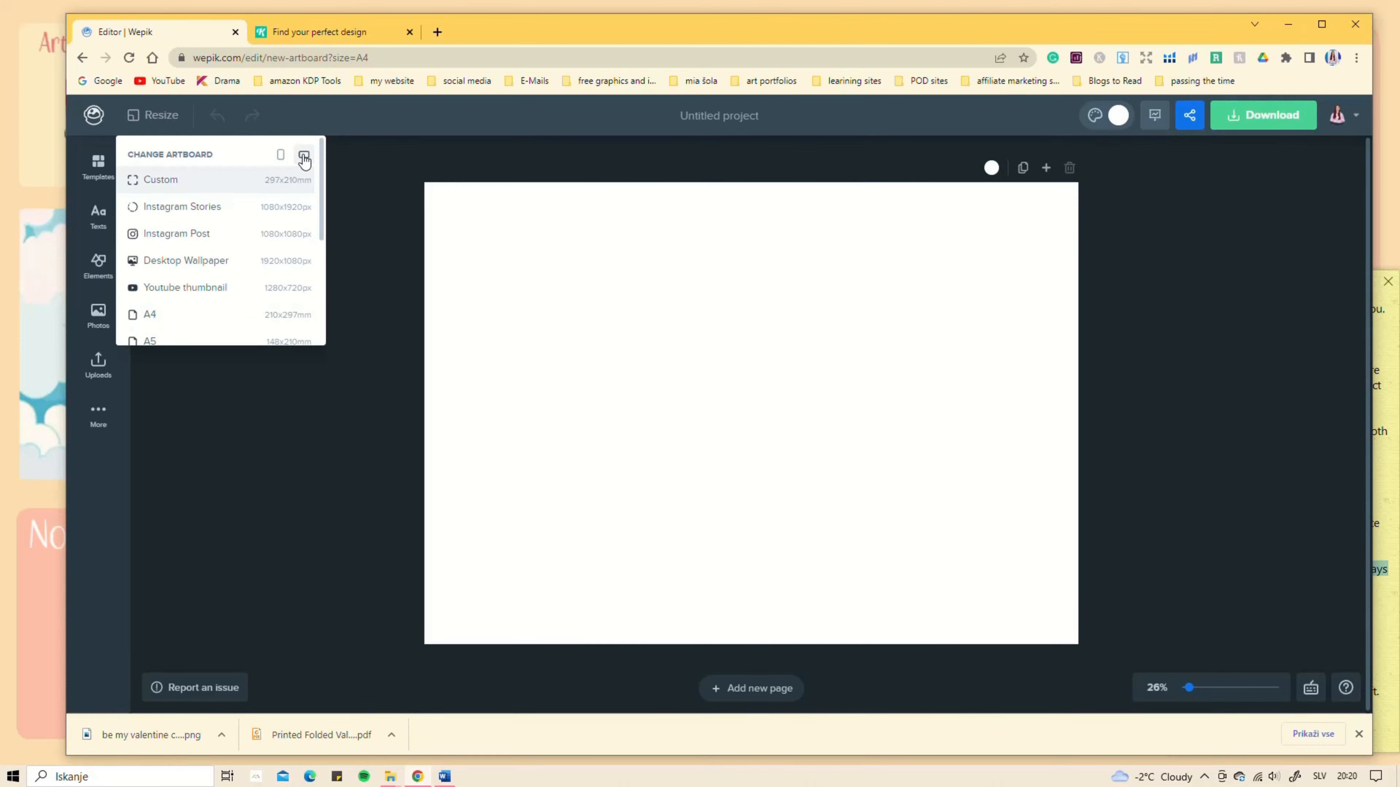
{"action": "left_click", "coordinate": [389, 331]}
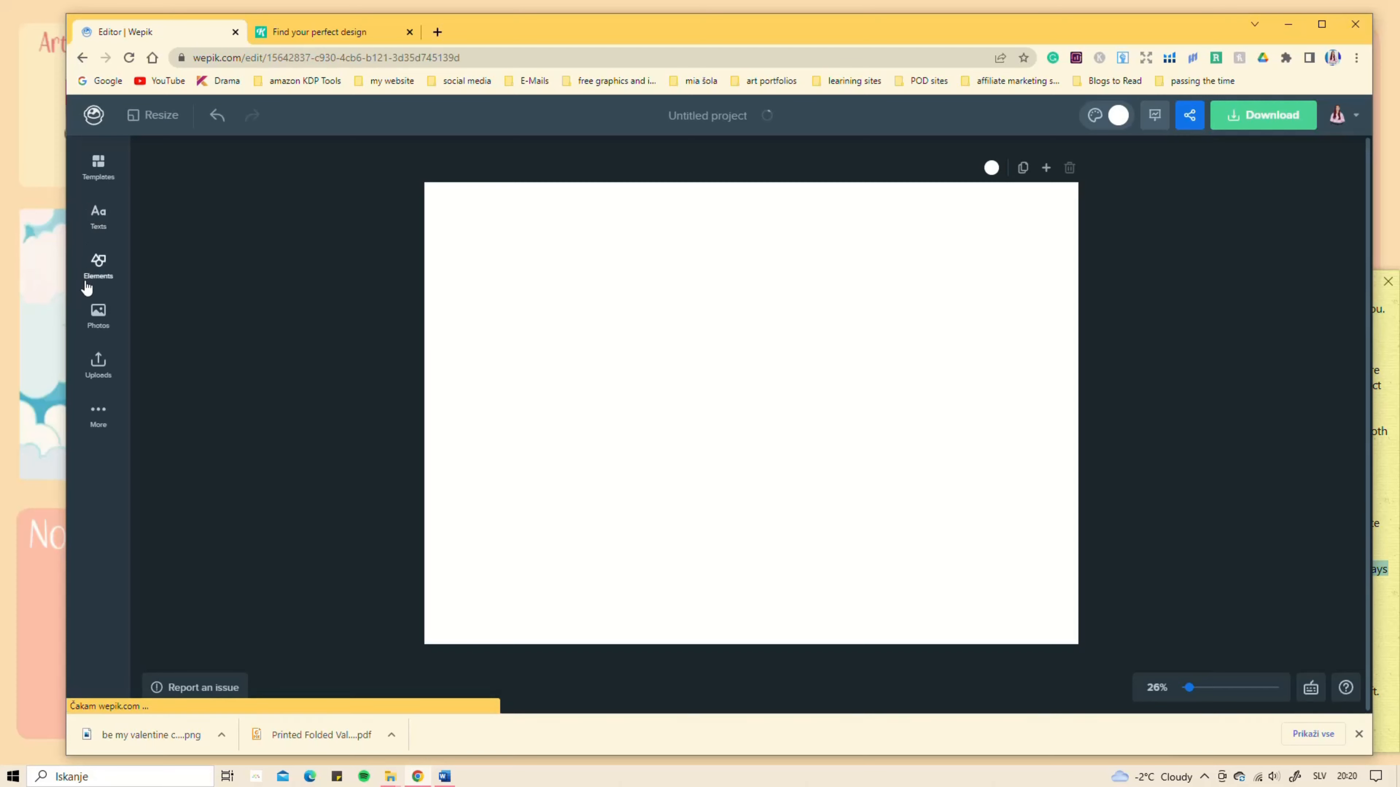
Step: Add a square shape, stretch it over the left half of the page, and colour it light pink
{"action": "left_click", "coordinate": [98, 266]}
{"action": "left_click", "coordinate": [157, 340]}
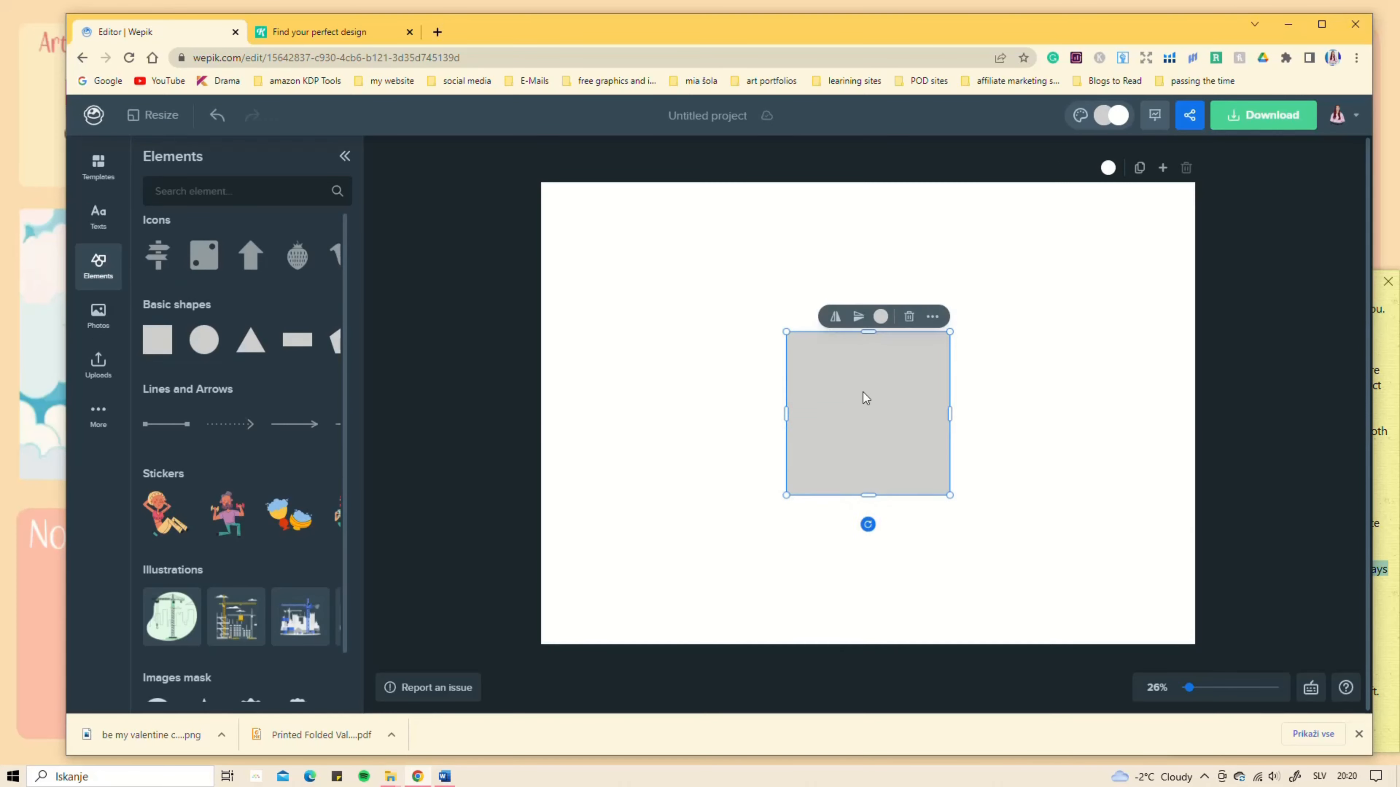
{"action": "left_click_drag", "start_coordinate": [865, 397], "coordinate": [616, 243]}
{"action": "left_click_drag", "start_coordinate": [702, 347], "coordinate": [868, 644]}
{"action": "left_click", "coordinate": [797, 168]}
{"action": "left_click_drag", "start_coordinate": [913, 196], "coordinate": [916, 187]}
{"action": "left_click", "coordinate": [973, 507]}
Step: Search the elements for "valentine's day" and place the "I love you" teddy bear, enlarged, on the white right half
{"action": "left_click", "coordinate": [165, 190]}
{"action": "type", "text": "valentine's day"}
{"action": "scroll", "coordinate": [232, 419], "scroll_direction": "down", "scroll_amount": 6}
{"action": "left_click", "coordinate": [217, 397]}
{"action": "left_click_drag", "start_coordinate": [862, 415], "coordinate": [1037, 483]}
{"action": "left_click_drag", "start_coordinate": [1128, 403], "coordinate": [1165, 312]}
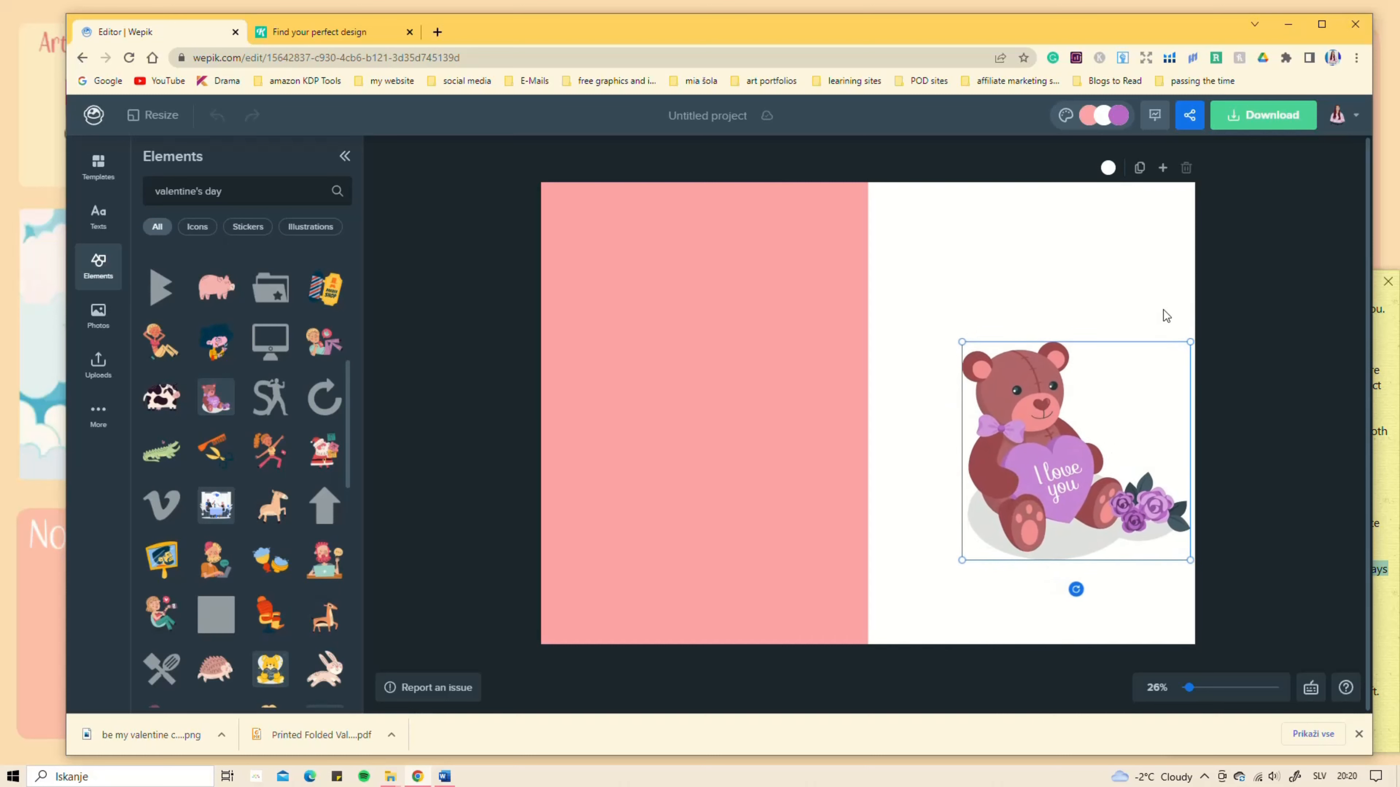
{"action": "left_click_drag", "start_coordinate": [1077, 411], "coordinate": [1040, 427]}
{"action": "mouse_move", "coordinate": [920, 576]}
{"action": "left_mouse_down"}
{"action": "mouse_move", "coordinate": [908, 590]}
{"action": "mouse_move", "coordinate": [906, 574]}
{"action": "left_mouse_up"}
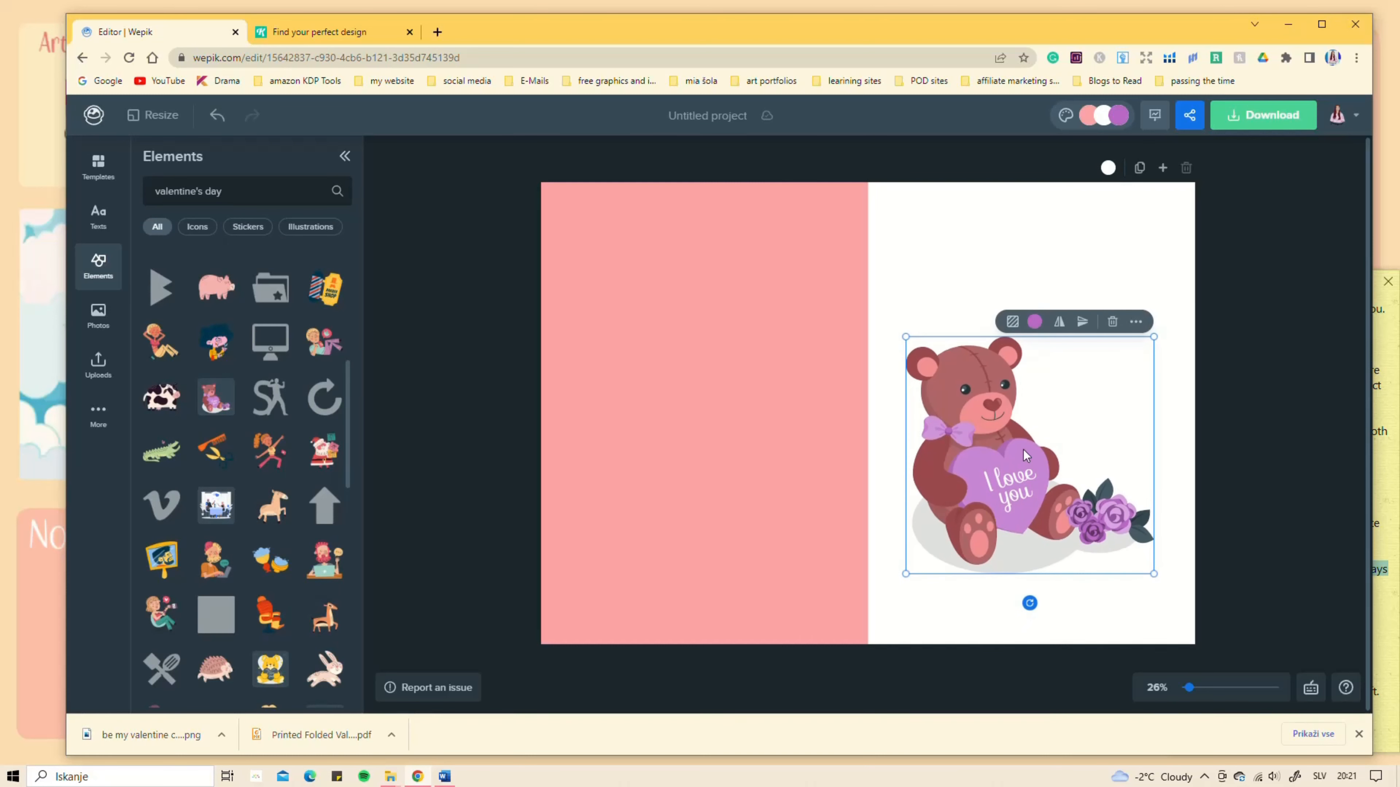
Step: Recolour the teddy bear's purple accents to light pink and move it lower on the card front
{"action": "left_click", "coordinate": [1034, 321]}
{"action": "left_click", "coordinate": [1167, 500]}
{"action": "left_click", "coordinate": [1086, 448]}
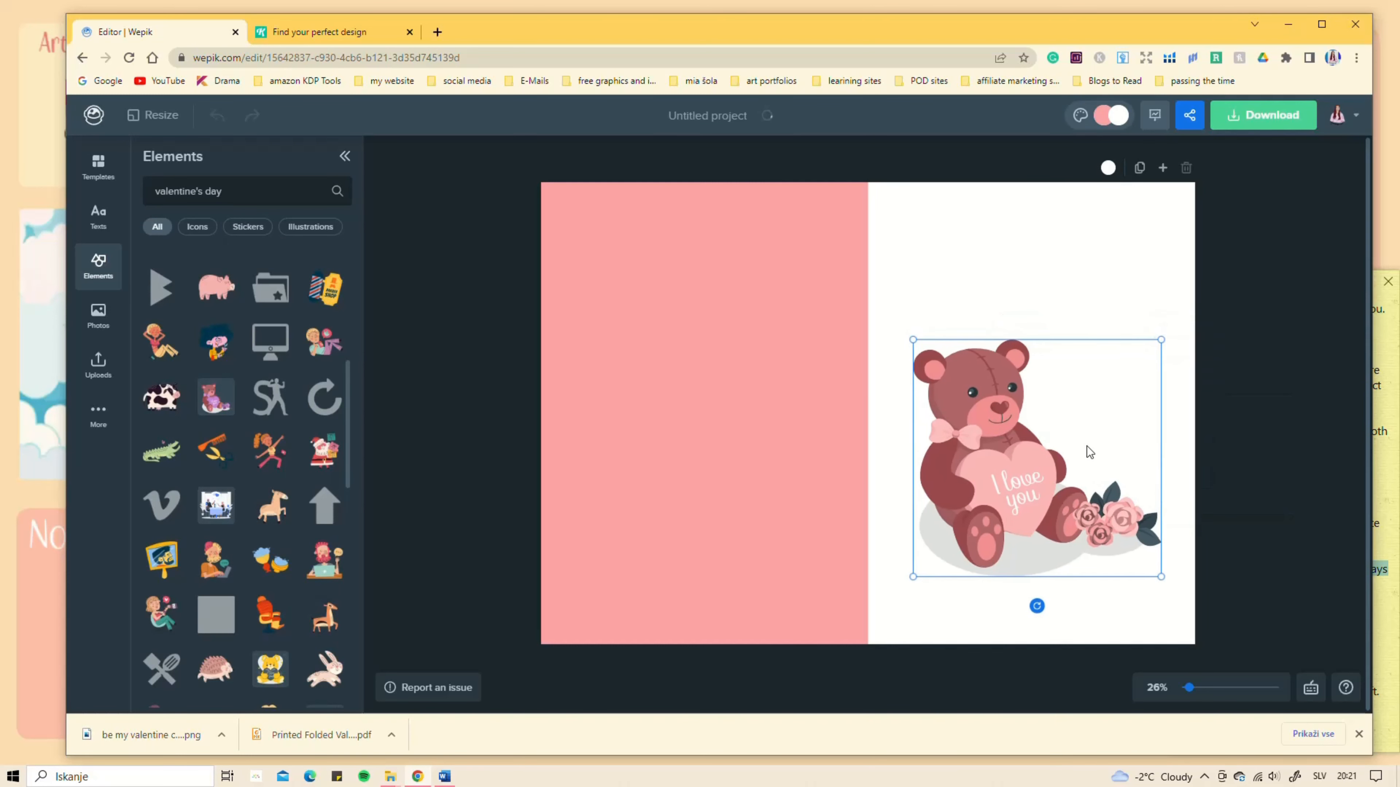
{"action": "left_click", "coordinate": [1025, 257]}
{"action": "left_click_drag", "start_coordinate": [1013, 436], "coordinate": [1007, 475]}
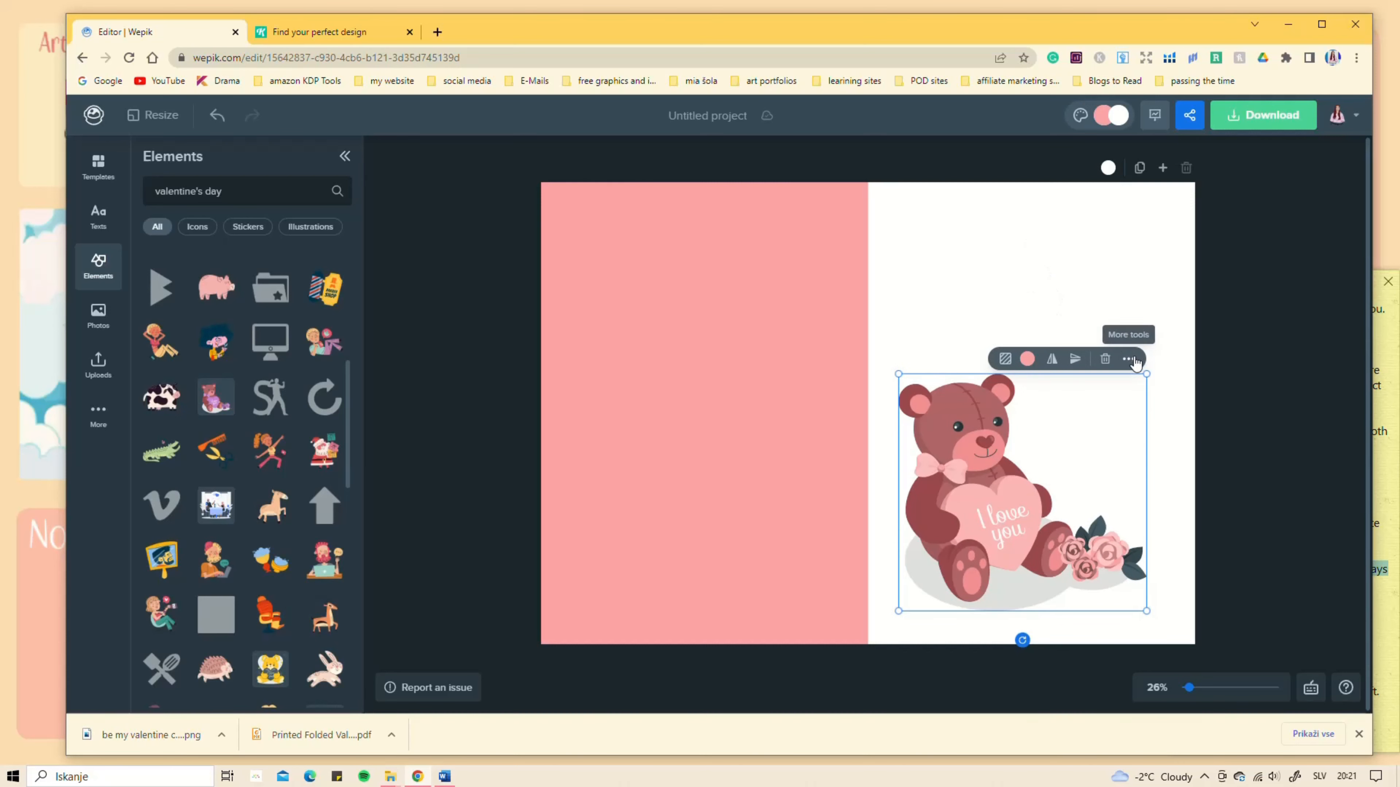
Step: Examine the background options in the teddy bear illustration's extended settings
{"action": "left_click", "coordinate": [1131, 359]}
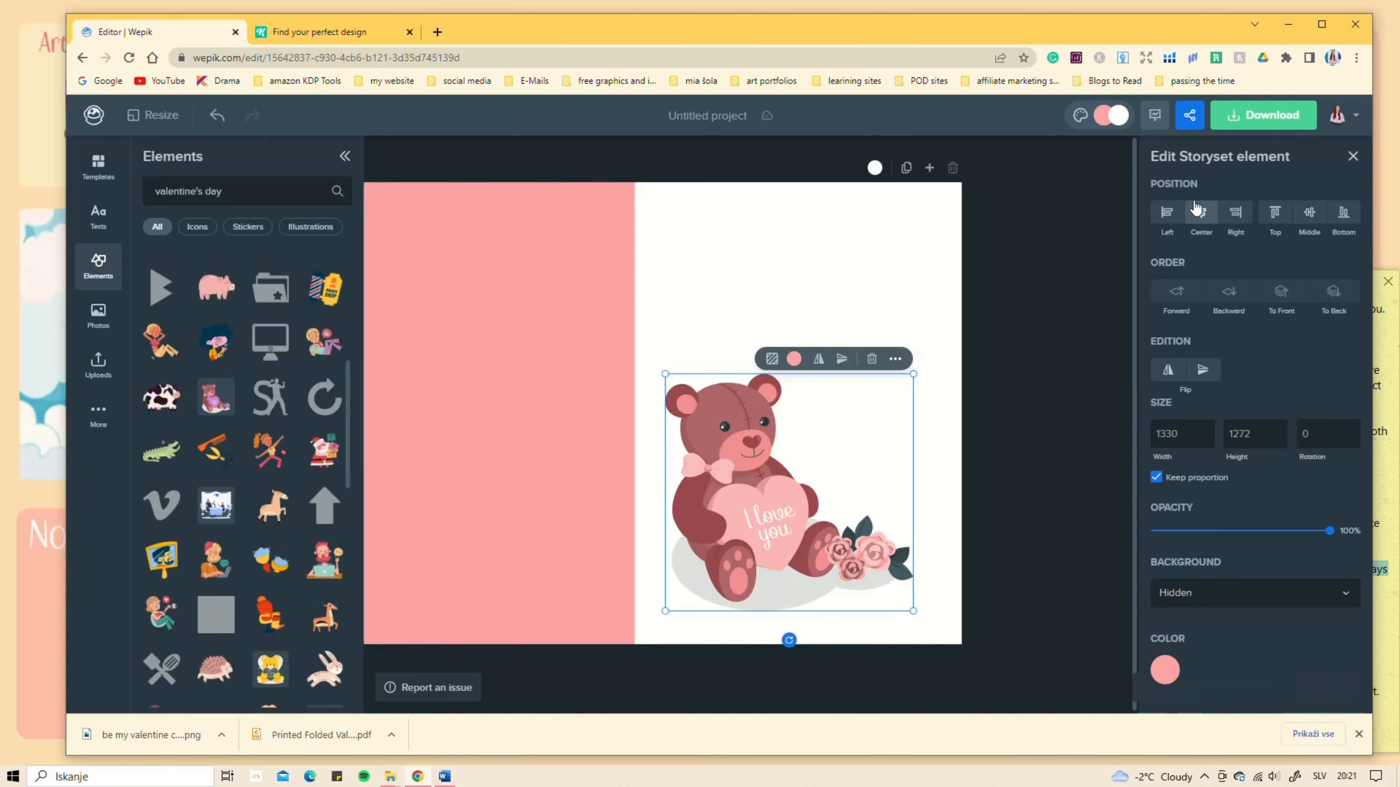
{"action": "left_click", "coordinate": [1351, 592]}
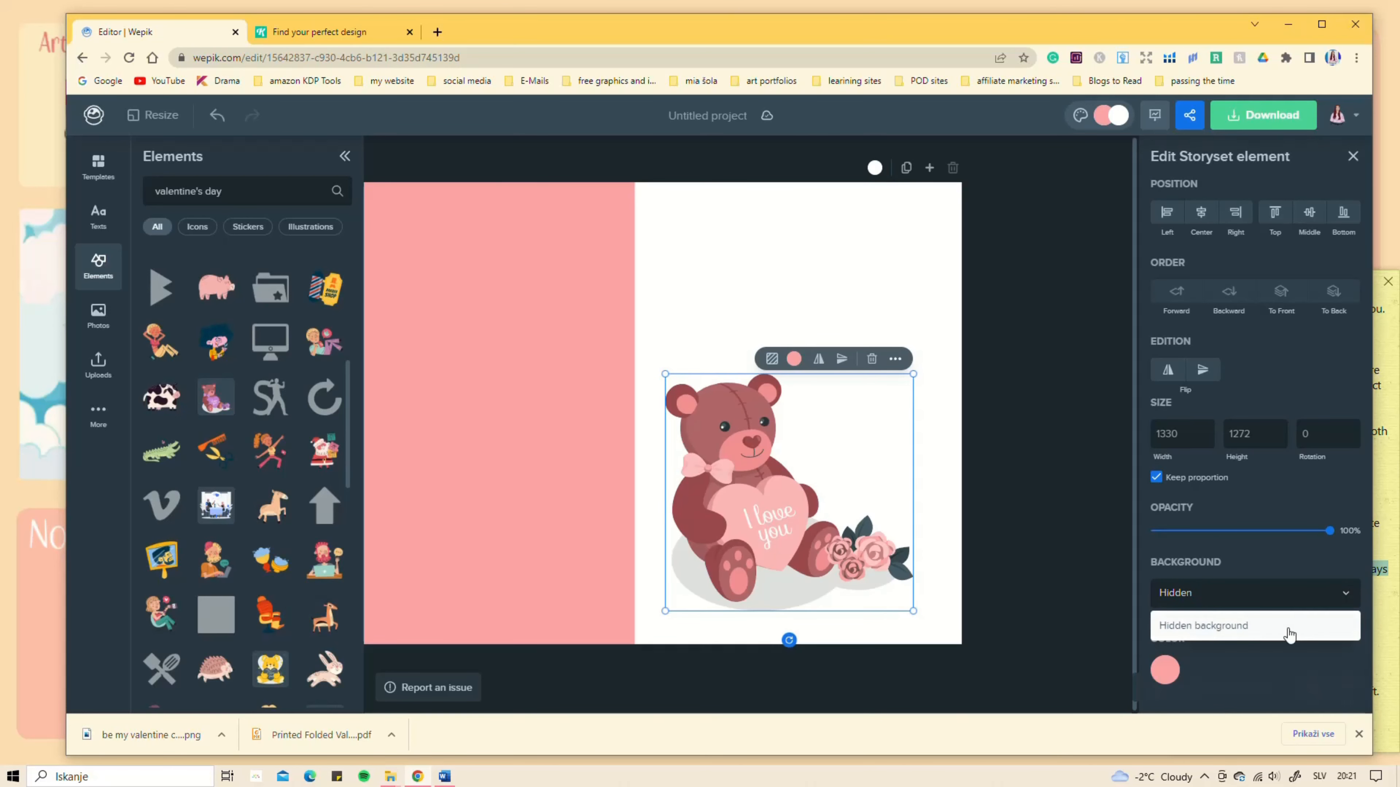
{"action": "left_click", "coordinate": [1354, 159]}
{"action": "left_click", "coordinate": [946, 271]}
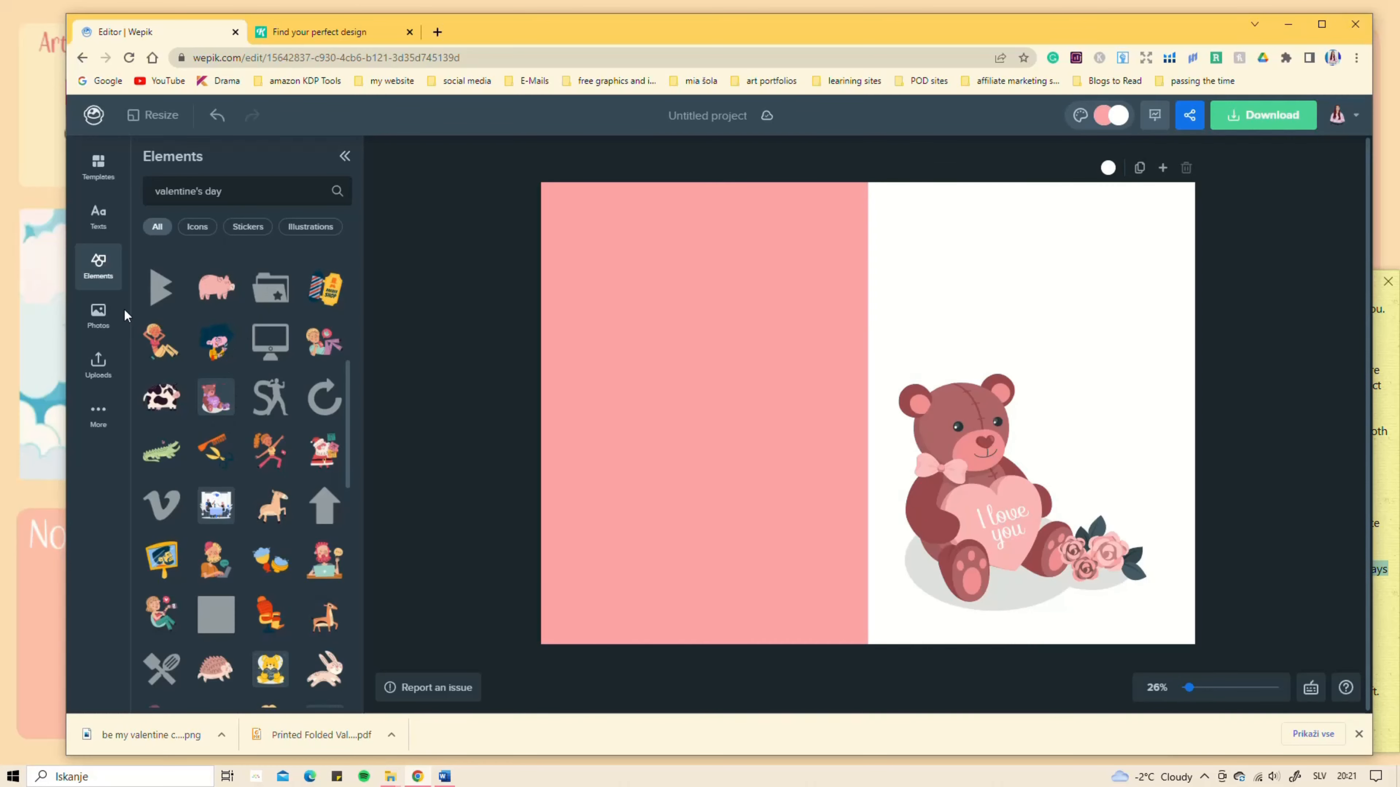
Step: Search the elements for "envelope" and place the floral love-letter sticker, shrunk, in the middle of the pink half
{"action": "left_click_drag", "start_coordinate": [227, 191], "coordinate": [128, 192]}
{"action": "type", "text": "envelope"}
{"action": "key", "text": "Return"}
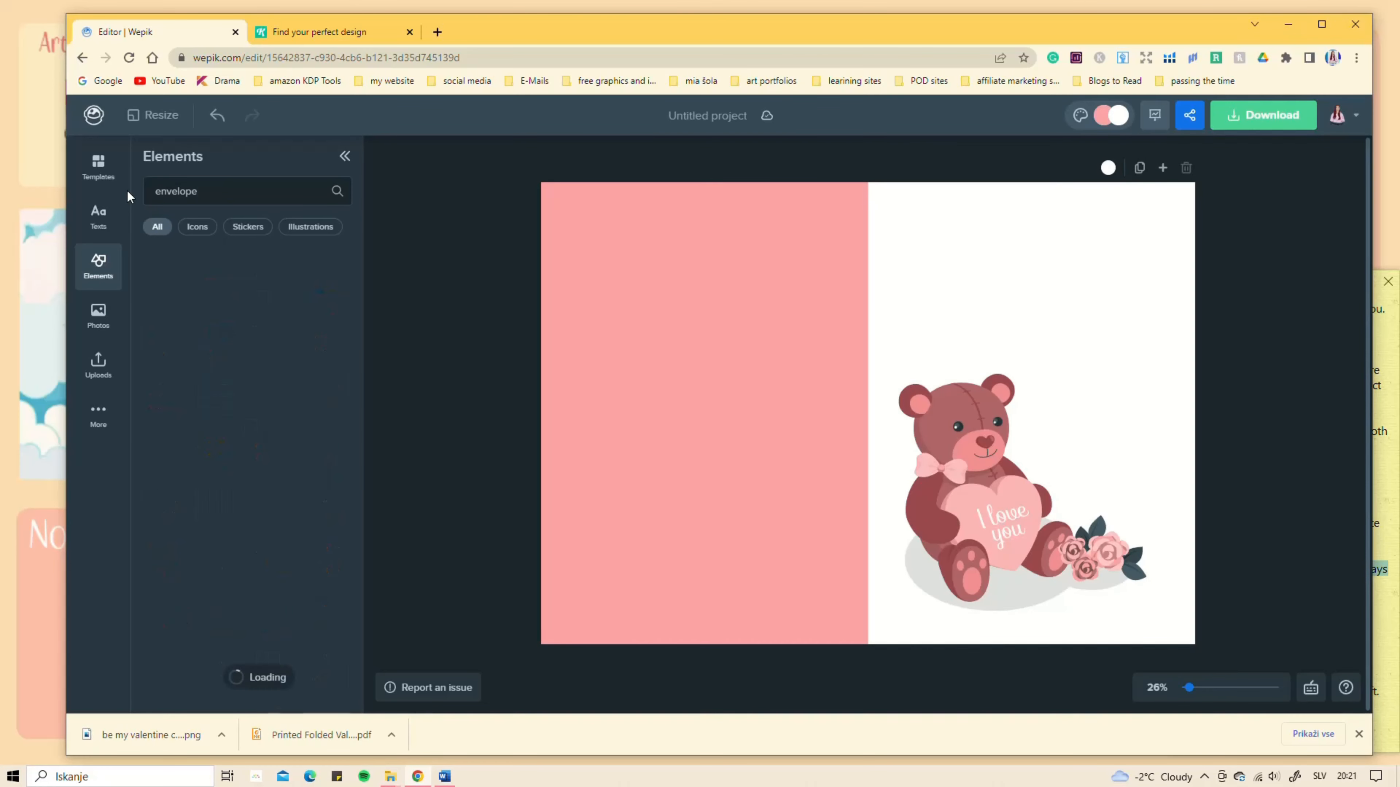
{"action": "left_click_drag", "start_coordinate": [880, 408], "coordinate": [721, 385]}
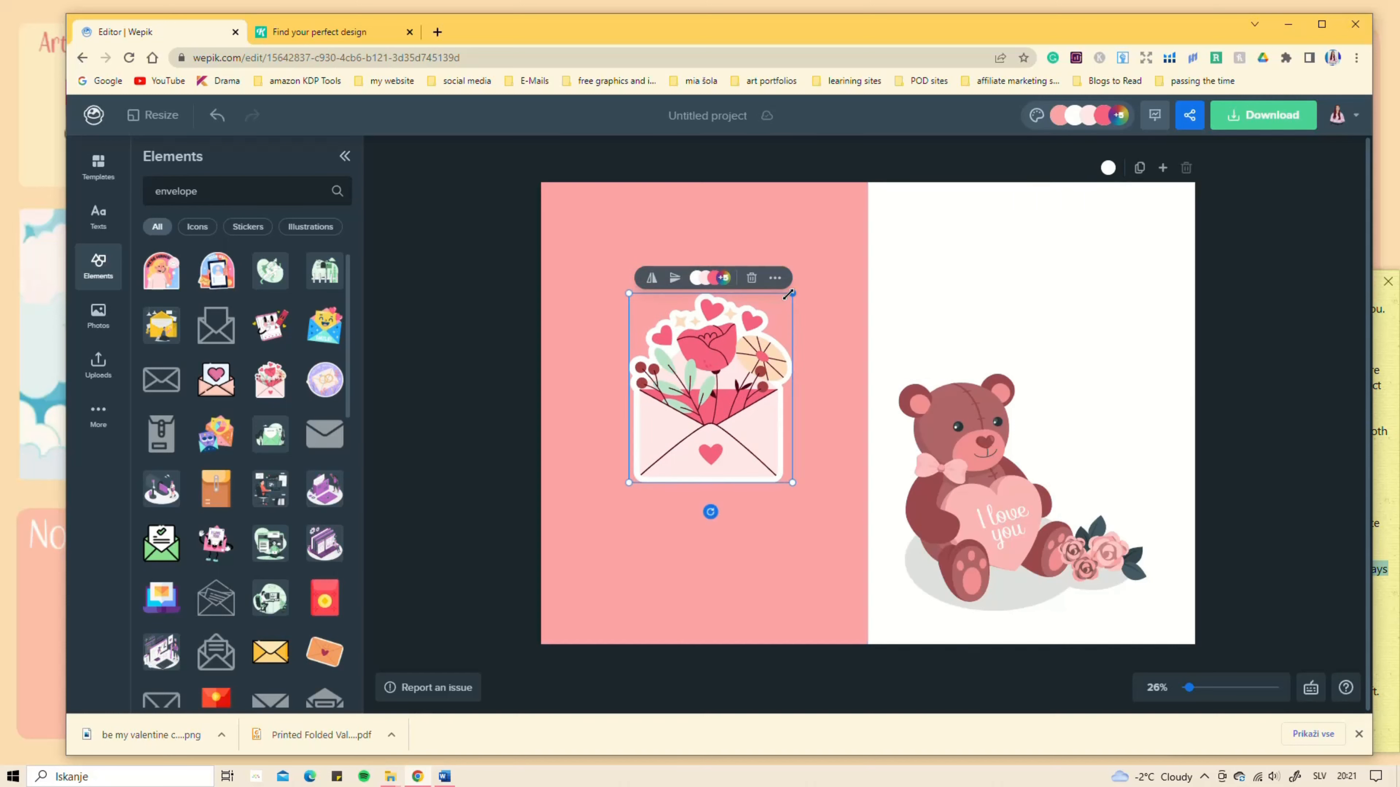
{"action": "left_click_drag", "start_coordinate": [792, 296], "coordinate": [714, 411]}
Step: Add the "Rainbow" text style above the teddy bear, change its wording to "Happy", and reduce it to size 354
{"action": "left_click", "coordinate": [98, 216]}
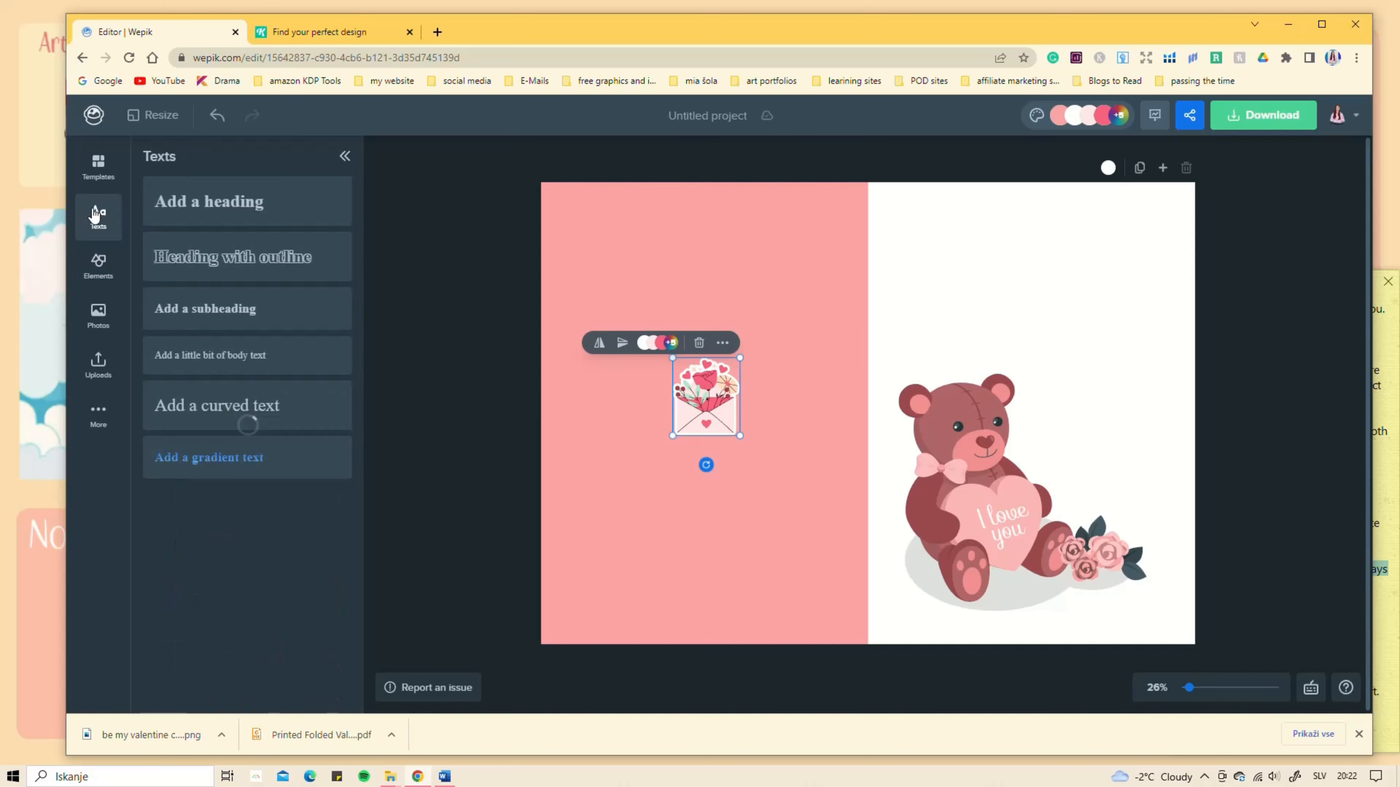
{"action": "scroll", "coordinate": [240, 414], "scroll_direction": "down", "scroll_amount": 10}
{"action": "scroll", "coordinate": [244, 391], "scroll_direction": "down", "scroll_amount": 17}
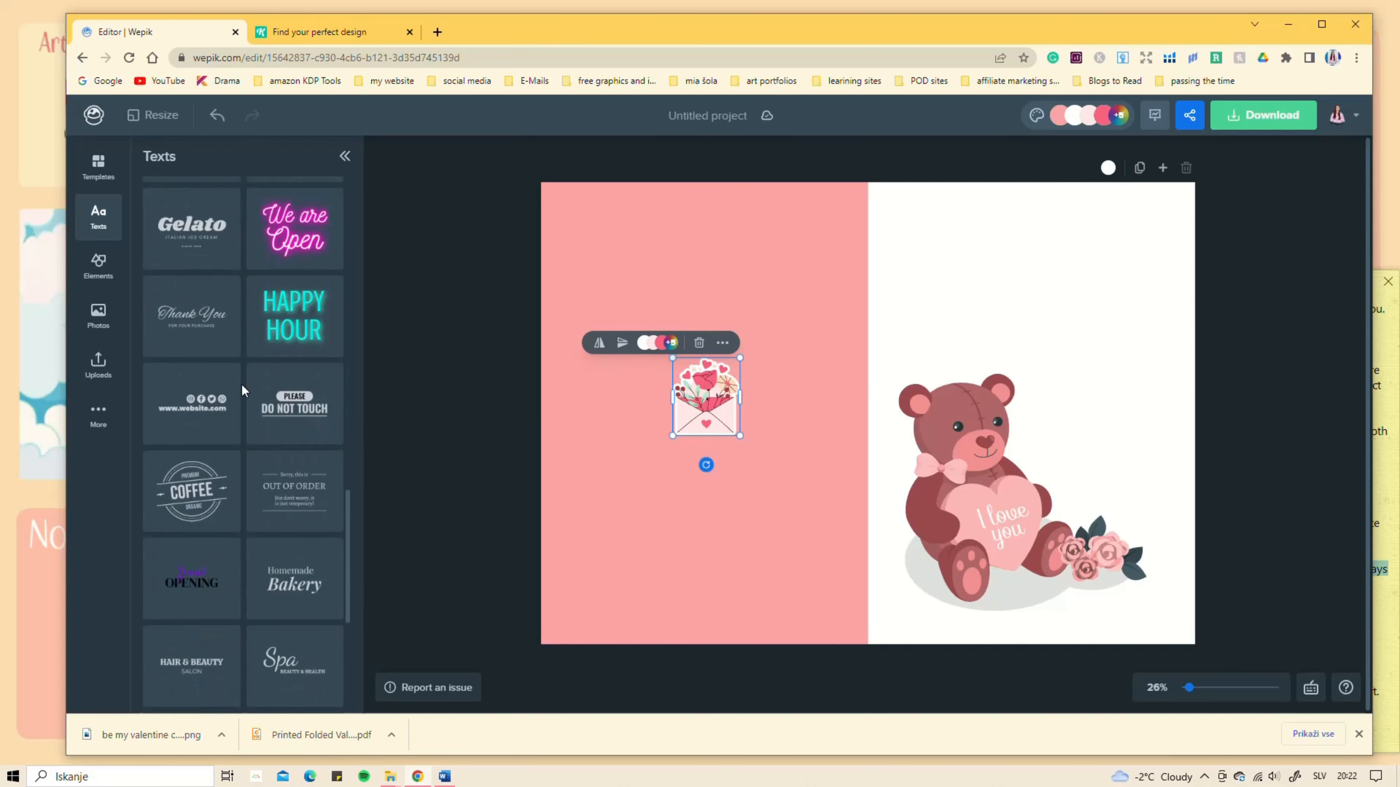
{"action": "left_click", "coordinate": [193, 236]}
{"action": "left_click_drag", "start_coordinate": [737, 413], "coordinate": [957, 227]}
{"action": "double_click", "coordinate": [881, 237]}
{"action": "type", "text": "Happy"}
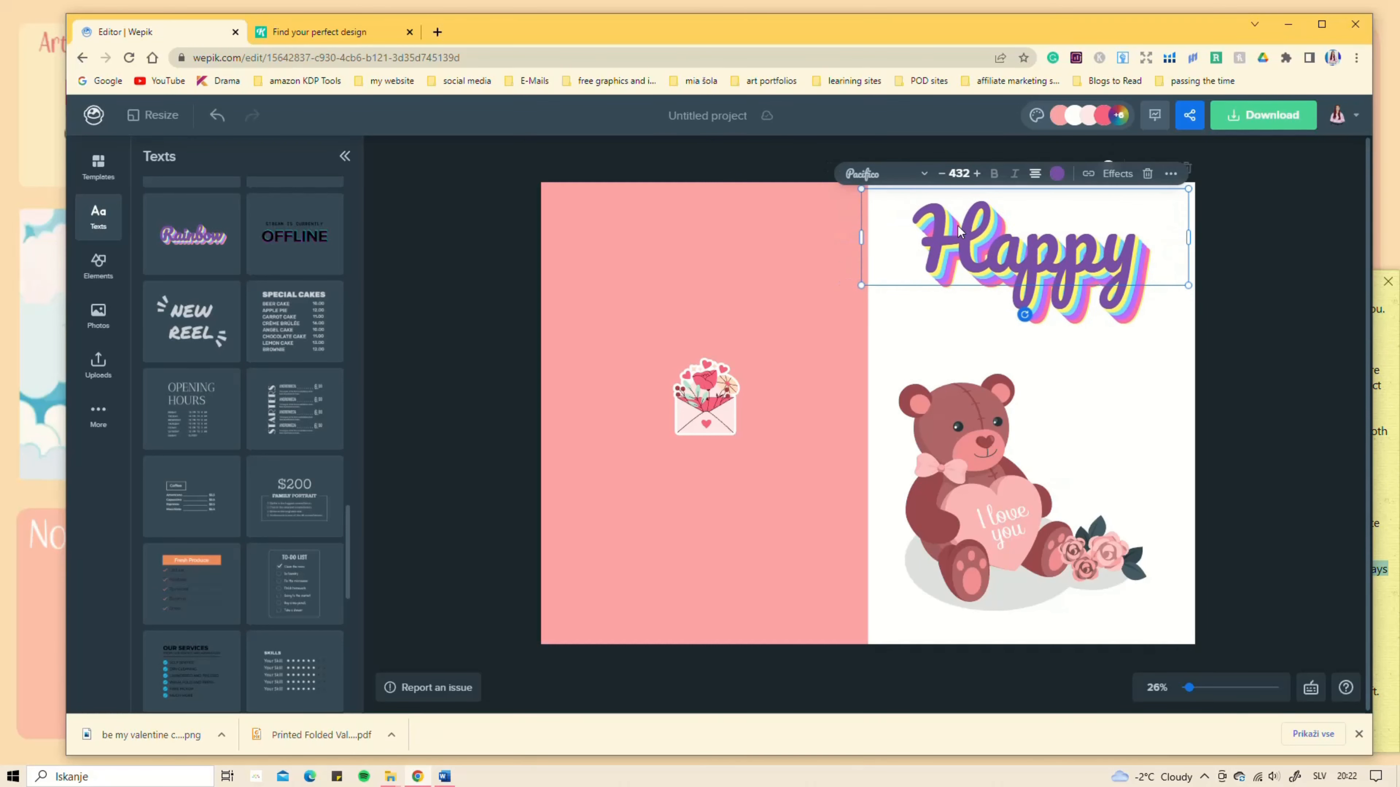
{"action": "left_click_drag", "start_coordinate": [862, 188], "coordinate": [946, 239]}
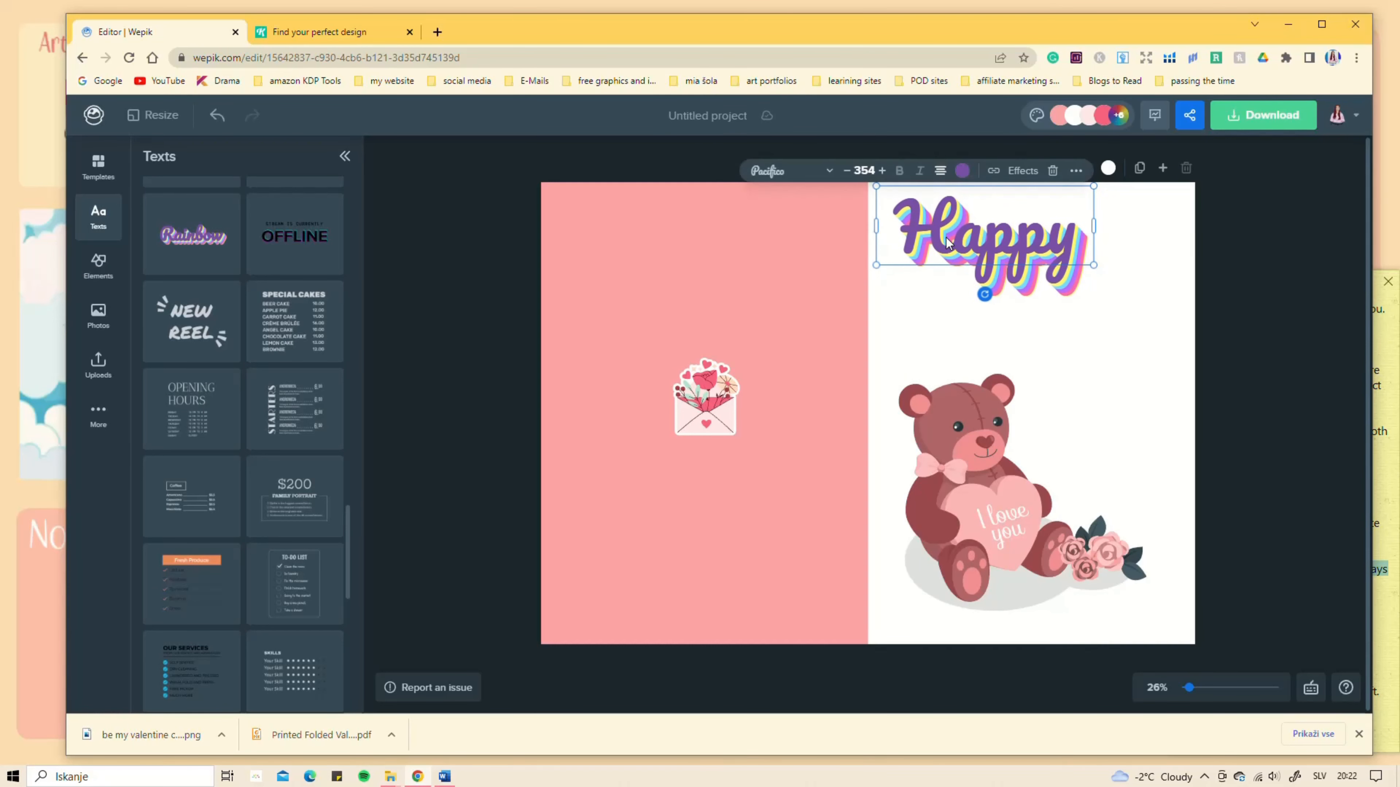
Step: Browse the remaining text styles, and add a plain text reading "Valentine's Day" between "Happy" and the teddy bear
{"action": "scroll", "coordinate": [218, 410], "scroll_direction": "down", "scroll_amount": 8}
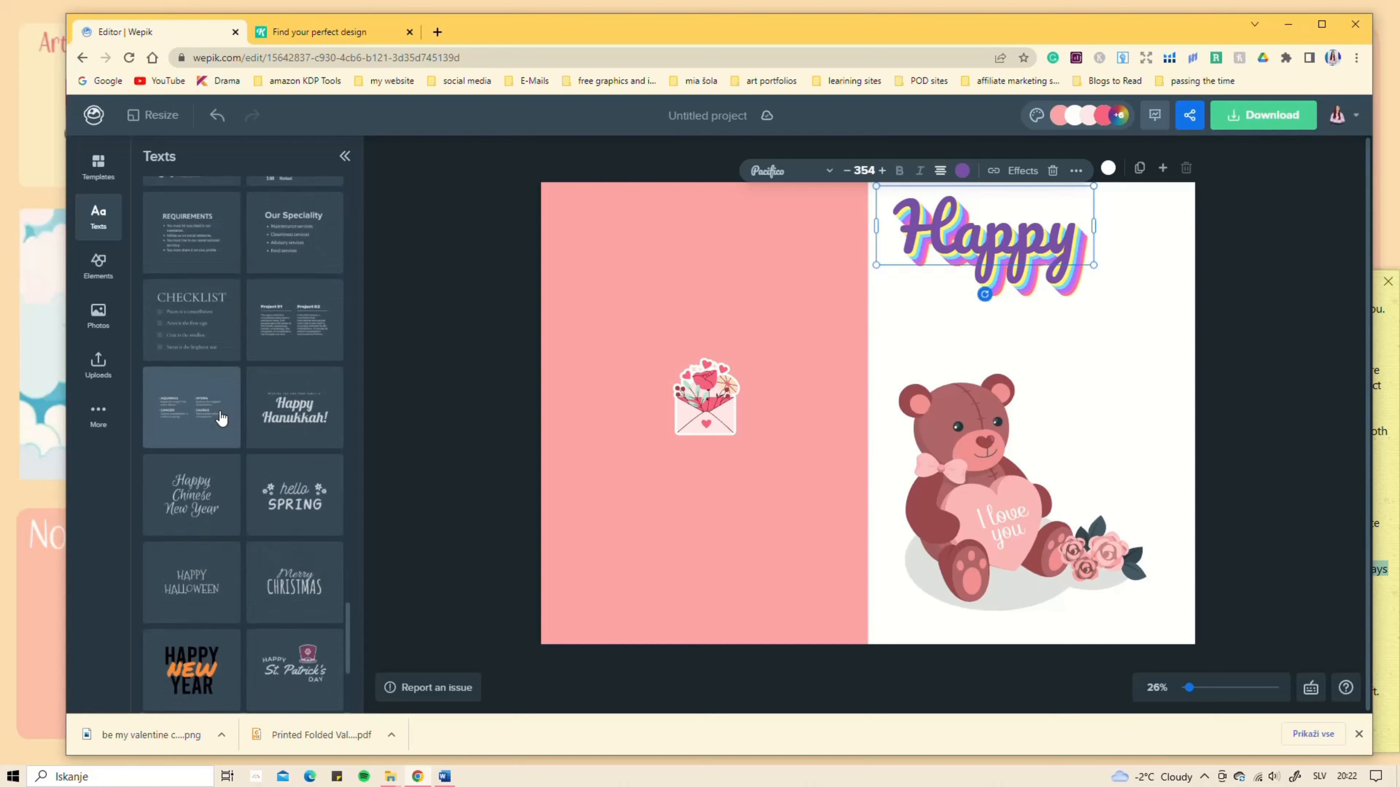
{"action": "scroll", "coordinate": [207, 490], "scroll_direction": "down", "scroll_amount": 7}
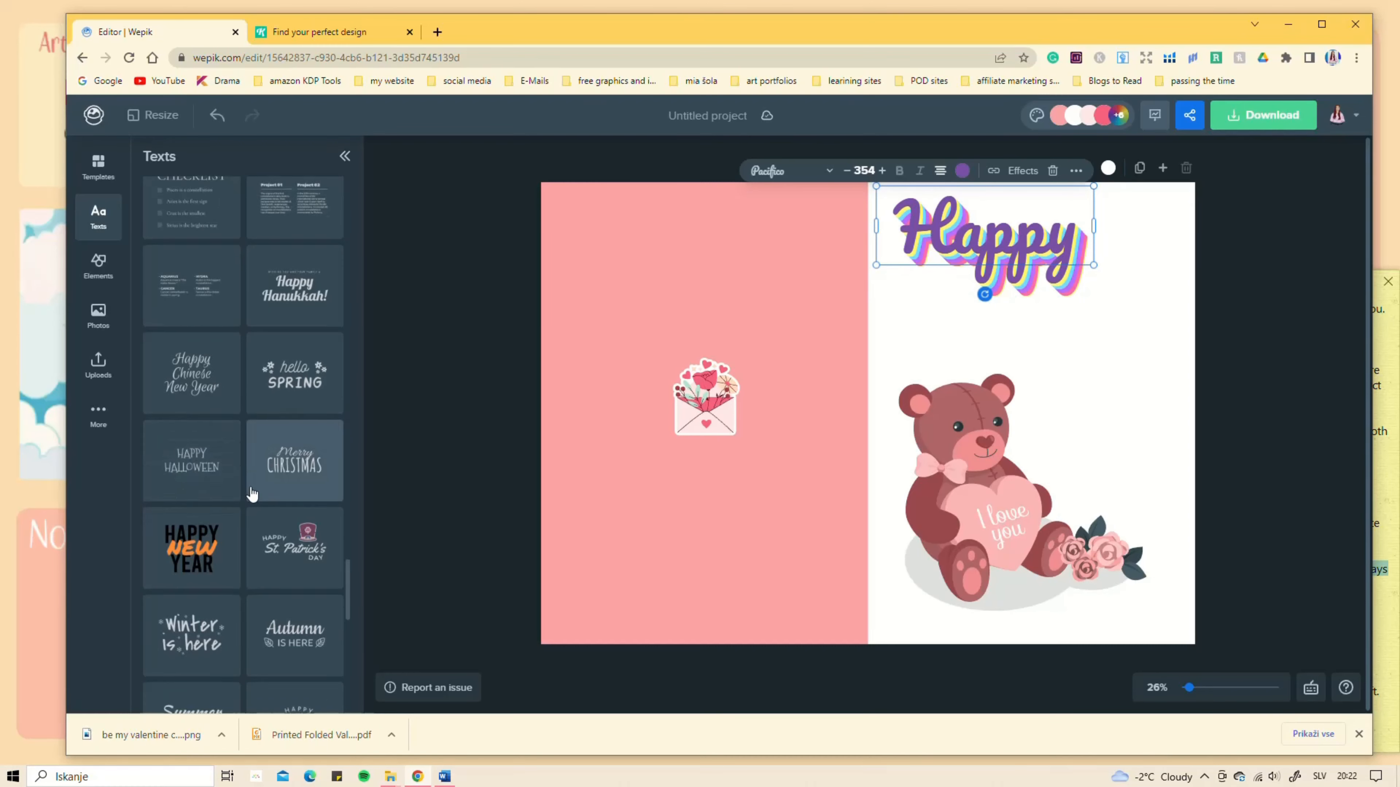
{"action": "scroll", "coordinate": [207, 491], "scroll_direction": "down", "scroll_amount": 3}
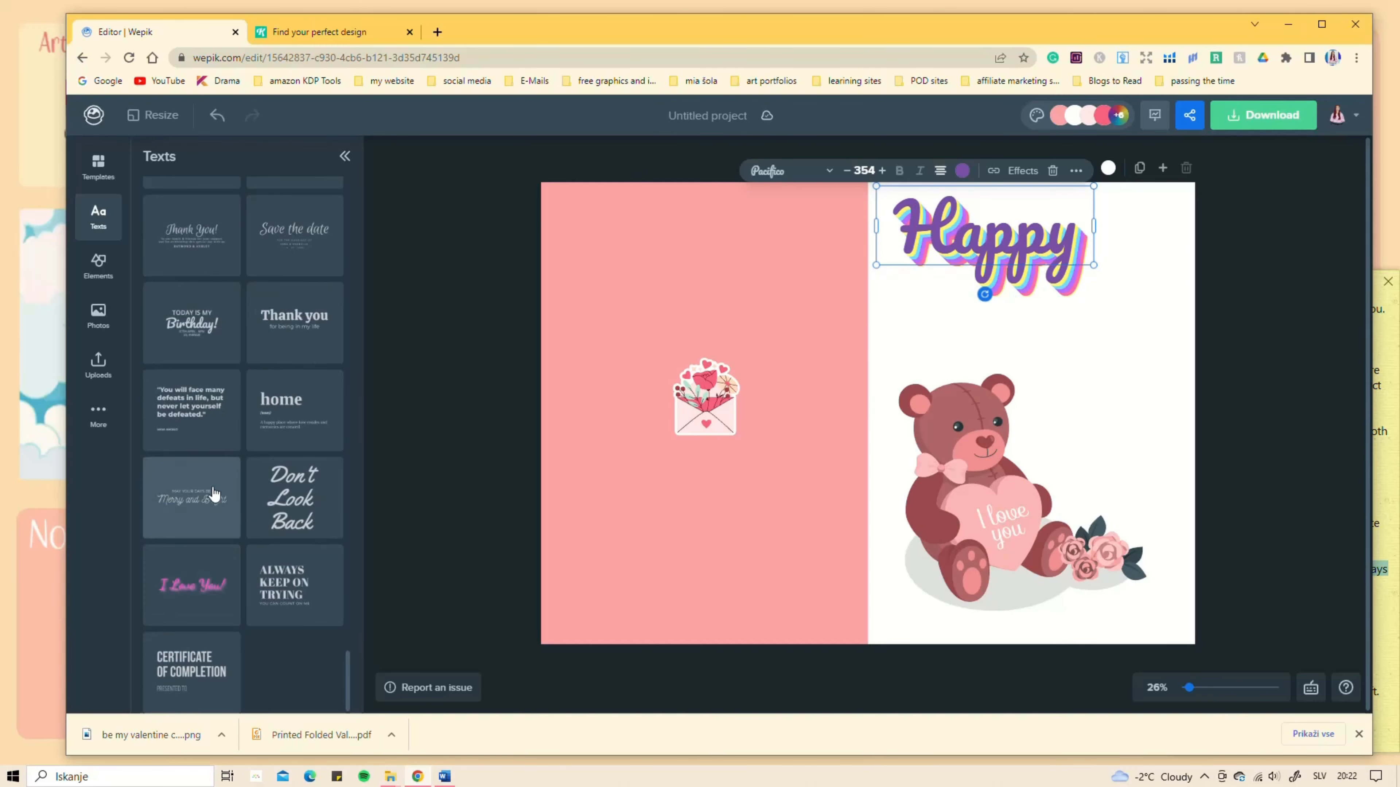
{"action": "scroll", "coordinate": [242, 300], "scroll_direction": "up", "scroll_amount": 20}
{"action": "left_click_drag", "start_coordinate": [314, 225], "coordinate": [1025, 328]}
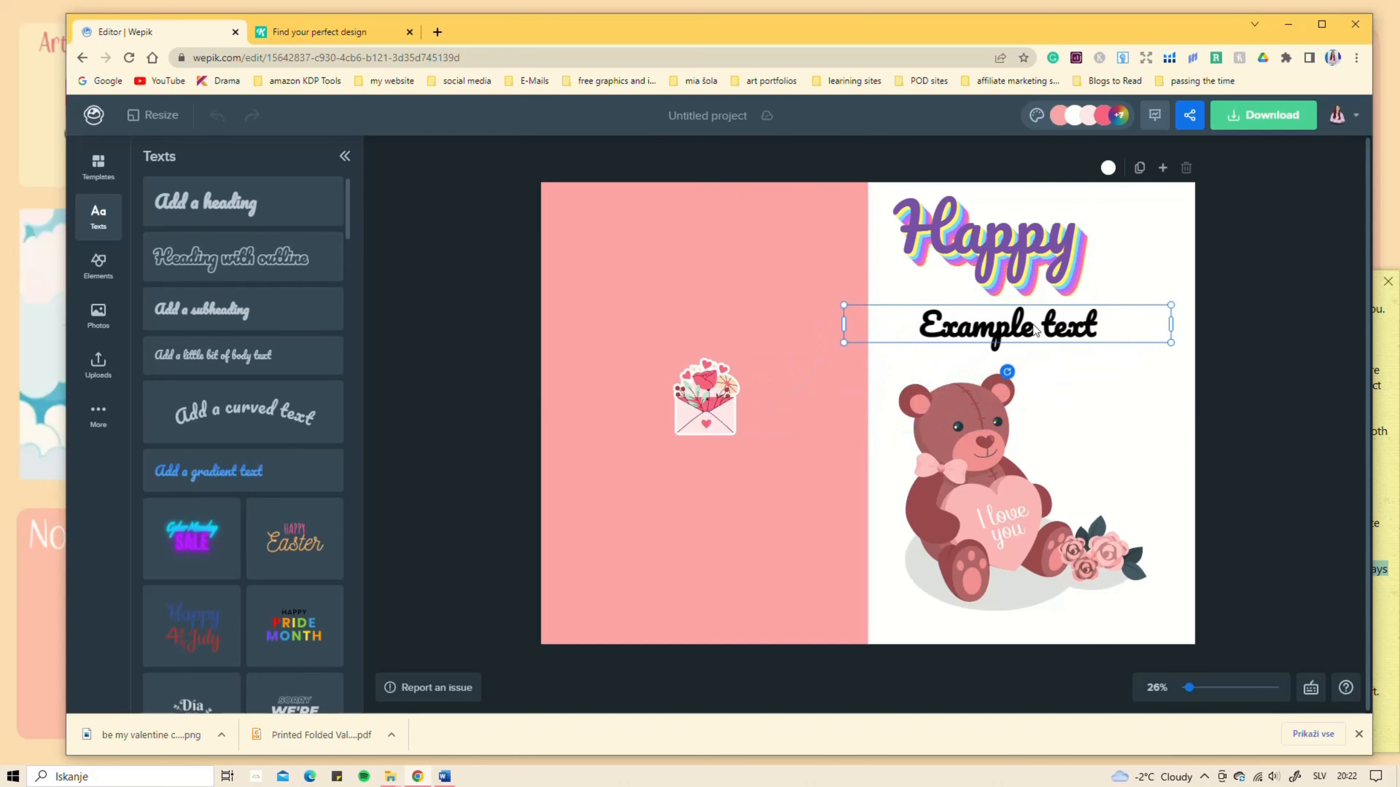
{"action": "double_click", "coordinate": [1032, 324]}
{"action": "type", "text": "Vale"}
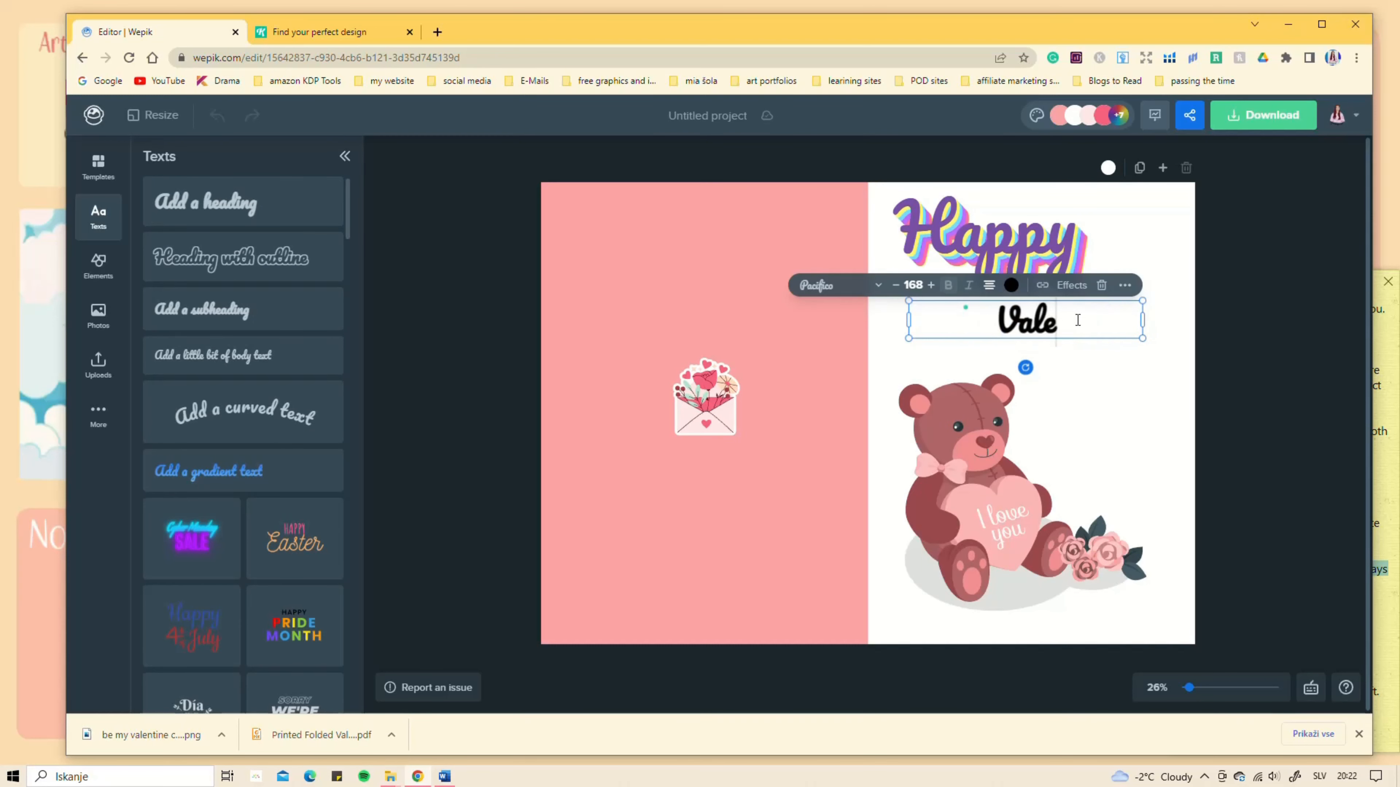
{"action": "type", "text": "ntine's Day"}
Step: Colour the "Valentine's Day" text dark pink and increase its font size to 182
{"action": "left_click", "coordinate": [1011, 285]}
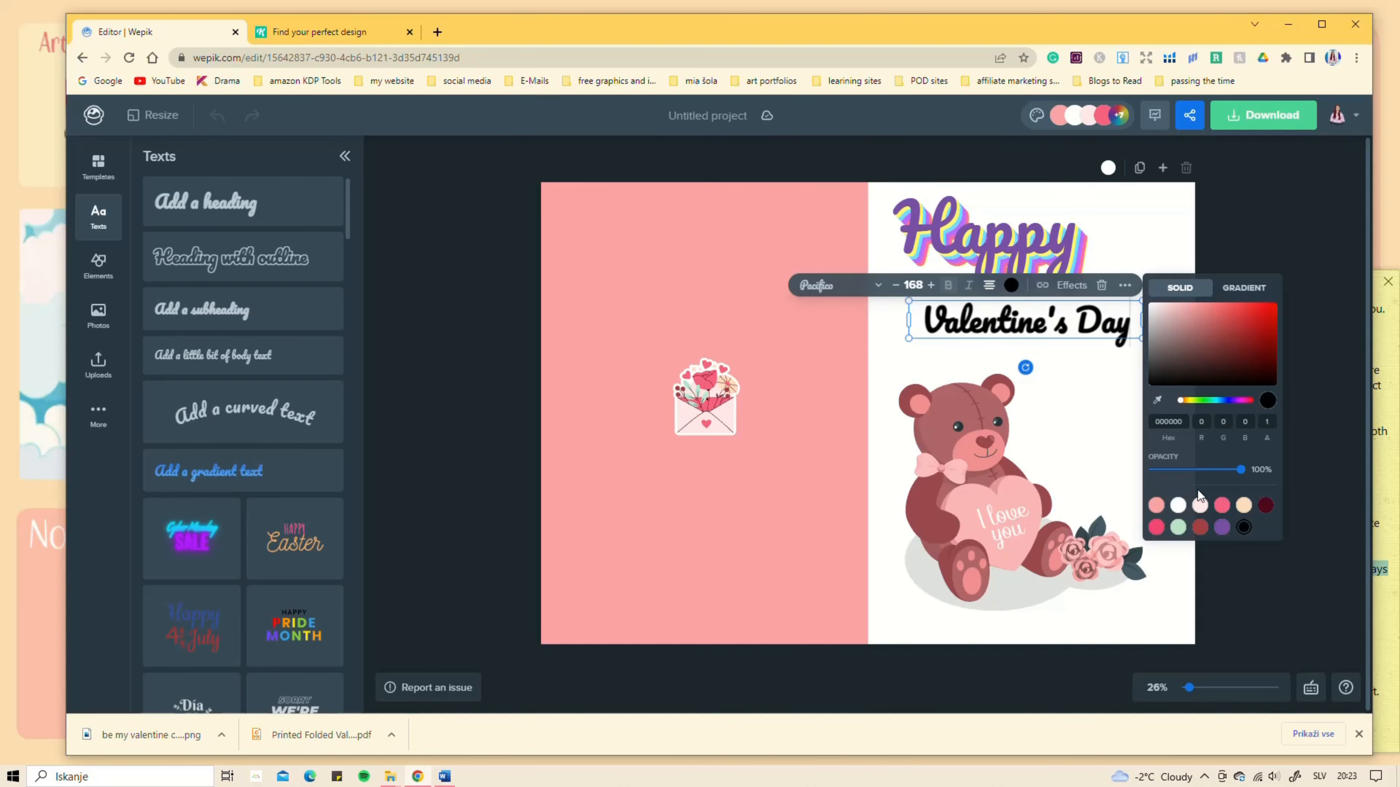
{"action": "left_click", "coordinate": [1157, 527]}
{"action": "left_click", "coordinate": [932, 286]}
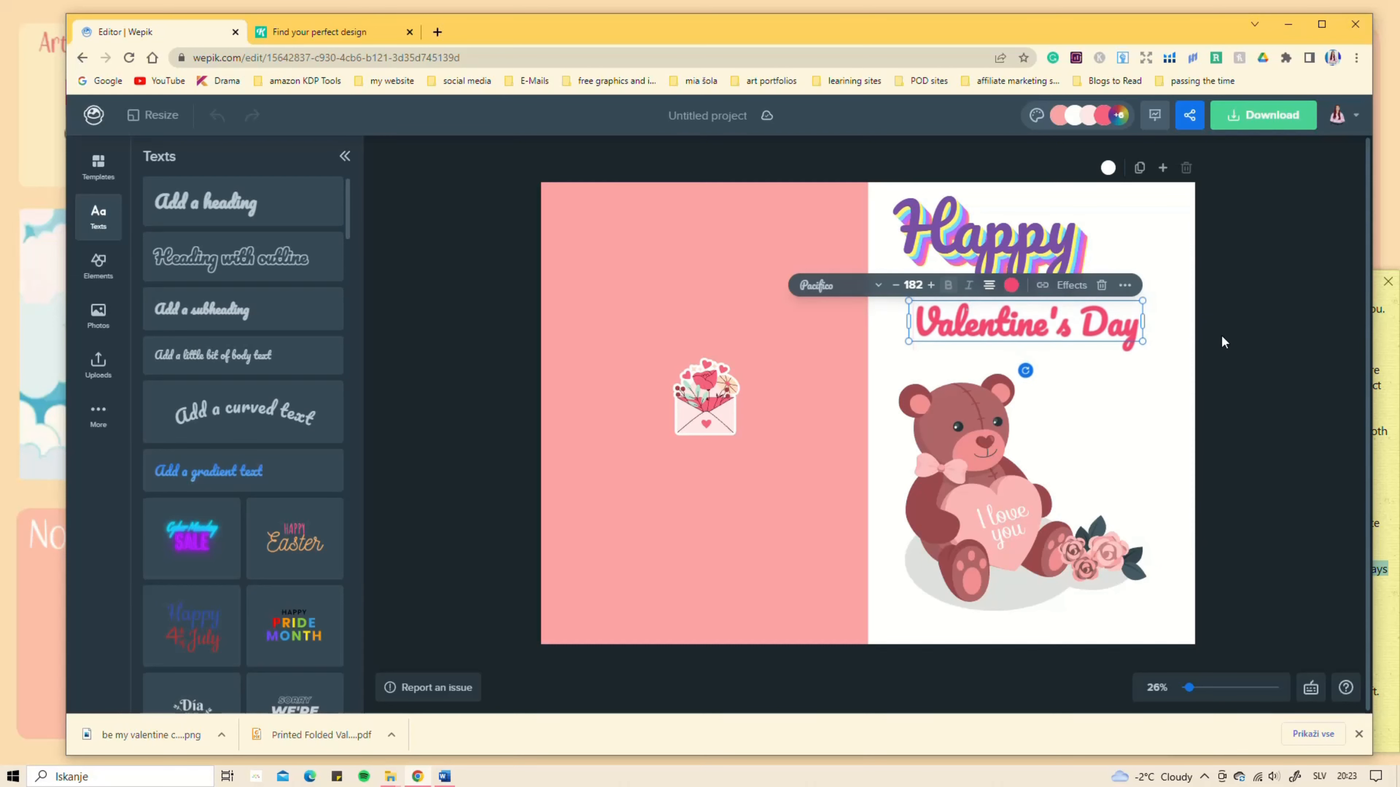
Step: Enlarge the "Valentine's Day" text to font size 205
{"action": "left_click_drag", "start_coordinate": [1142, 321], "coordinate": [1189, 346]}
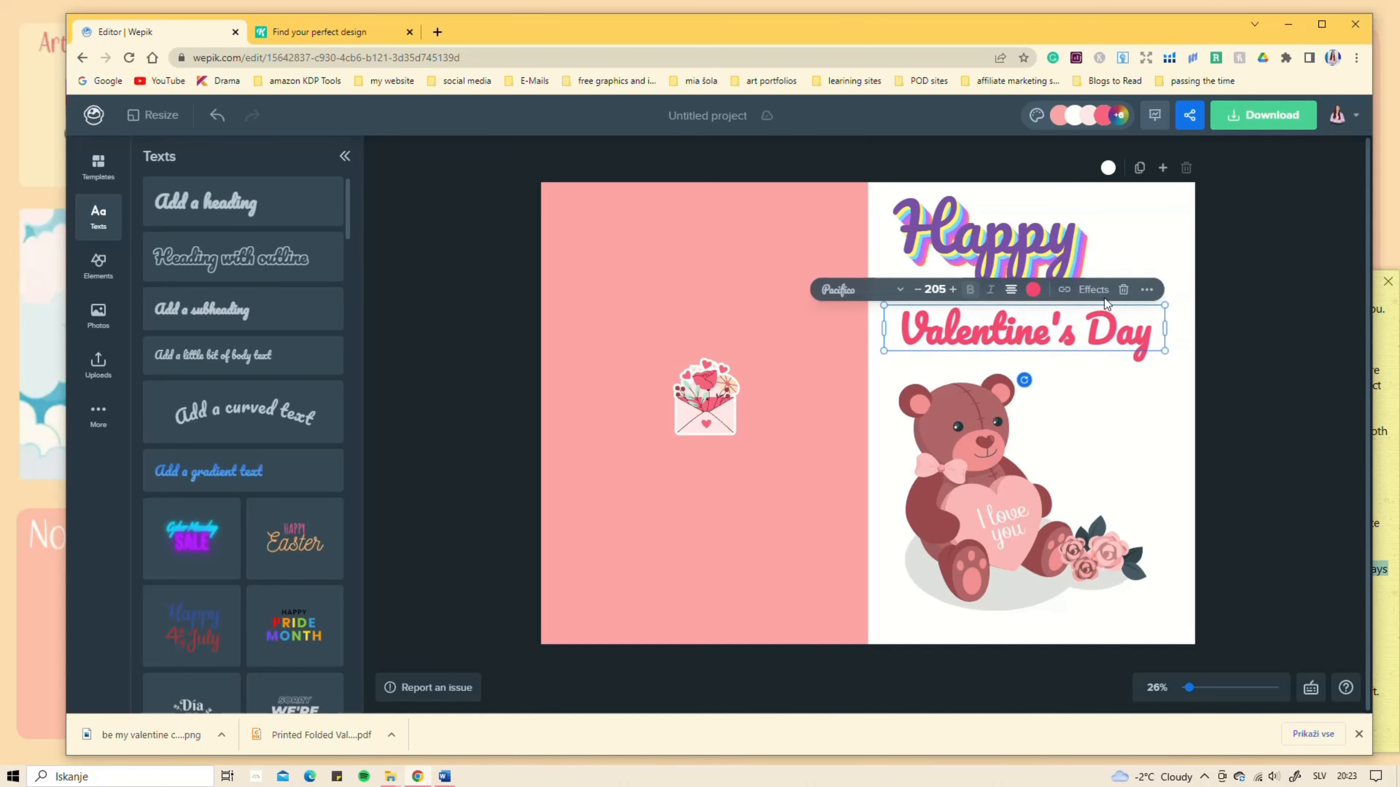
Step: Try the Glitch, Echo and Sticker effect presets on the "Valentine's Day" text
{"action": "left_click", "coordinate": [1101, 288]}
{"action": "left_click", "coordinate": [1226, 341]}
{"action": "left_click", "coordinate": [1282, 332]}
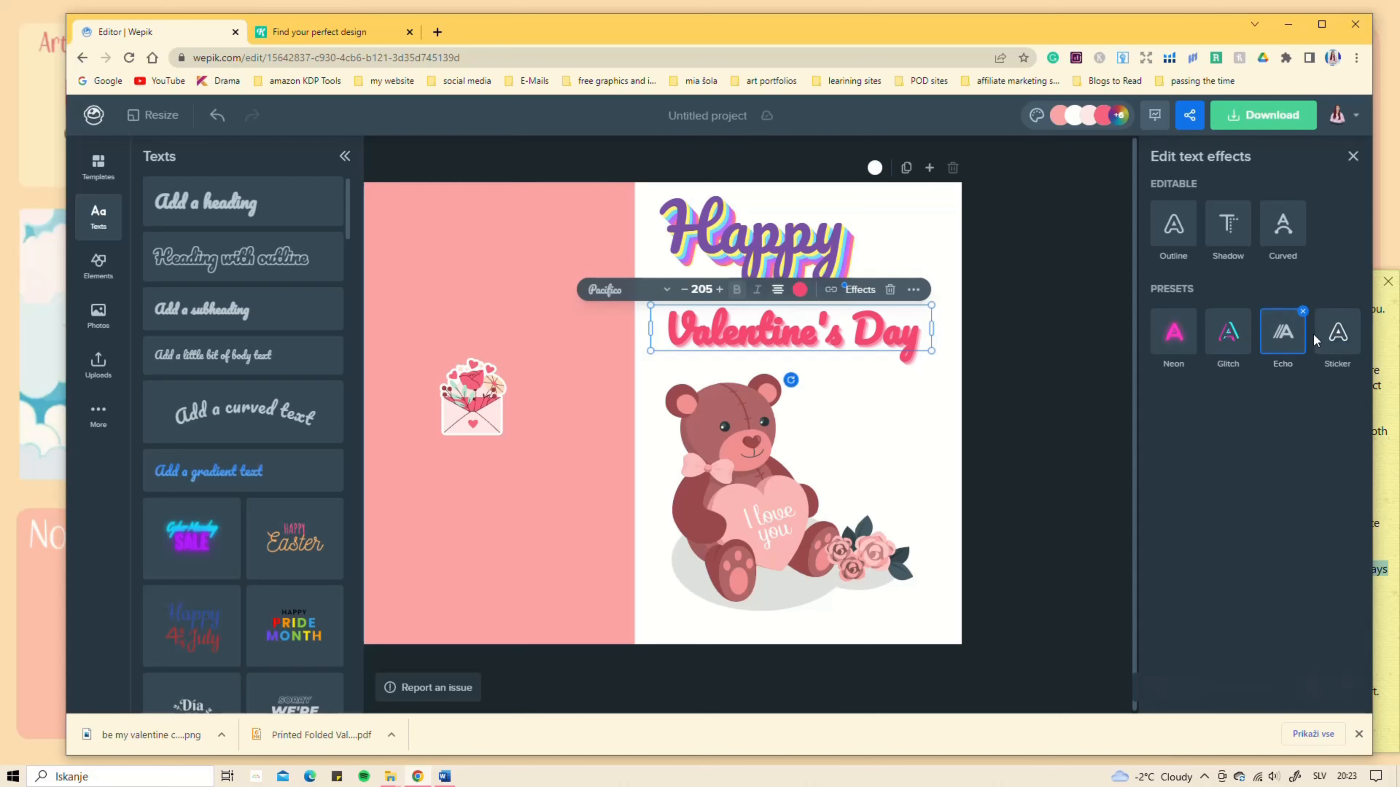
{"action": "left_click", "coordinate": [1337, 331]}
{"action": "left_click", "coordinate": [1357, 312]}
{"action": "left_click", "coordinate": [1352, 157]}
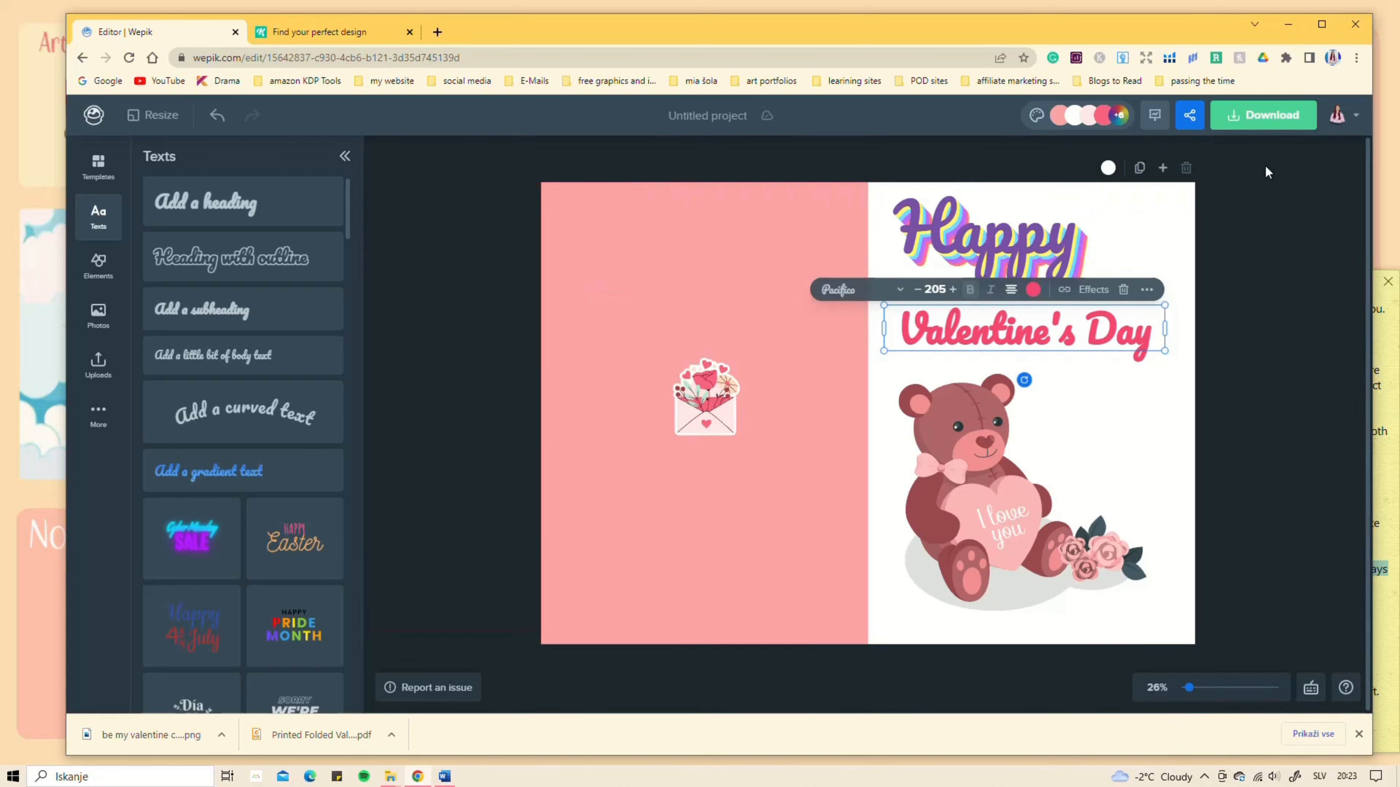
Step: Recolour the "Happy" heading with the pink palette colour F8627F
{"action": "left_click", "coordinate": [986, 232]}
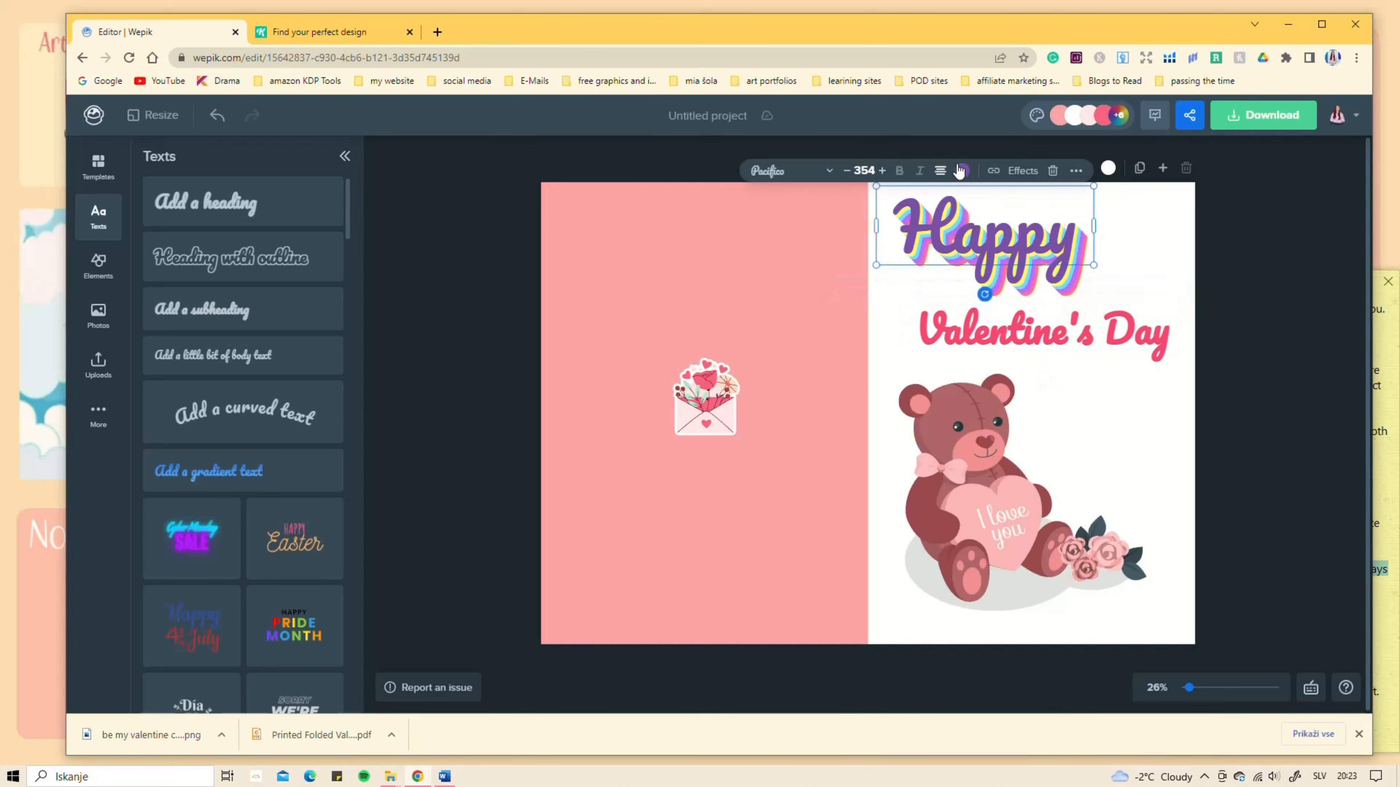
{"action": "left_click", "coordinate": [962, 170]}
{"action": "left_click", "coordinate": [1173, 391]}
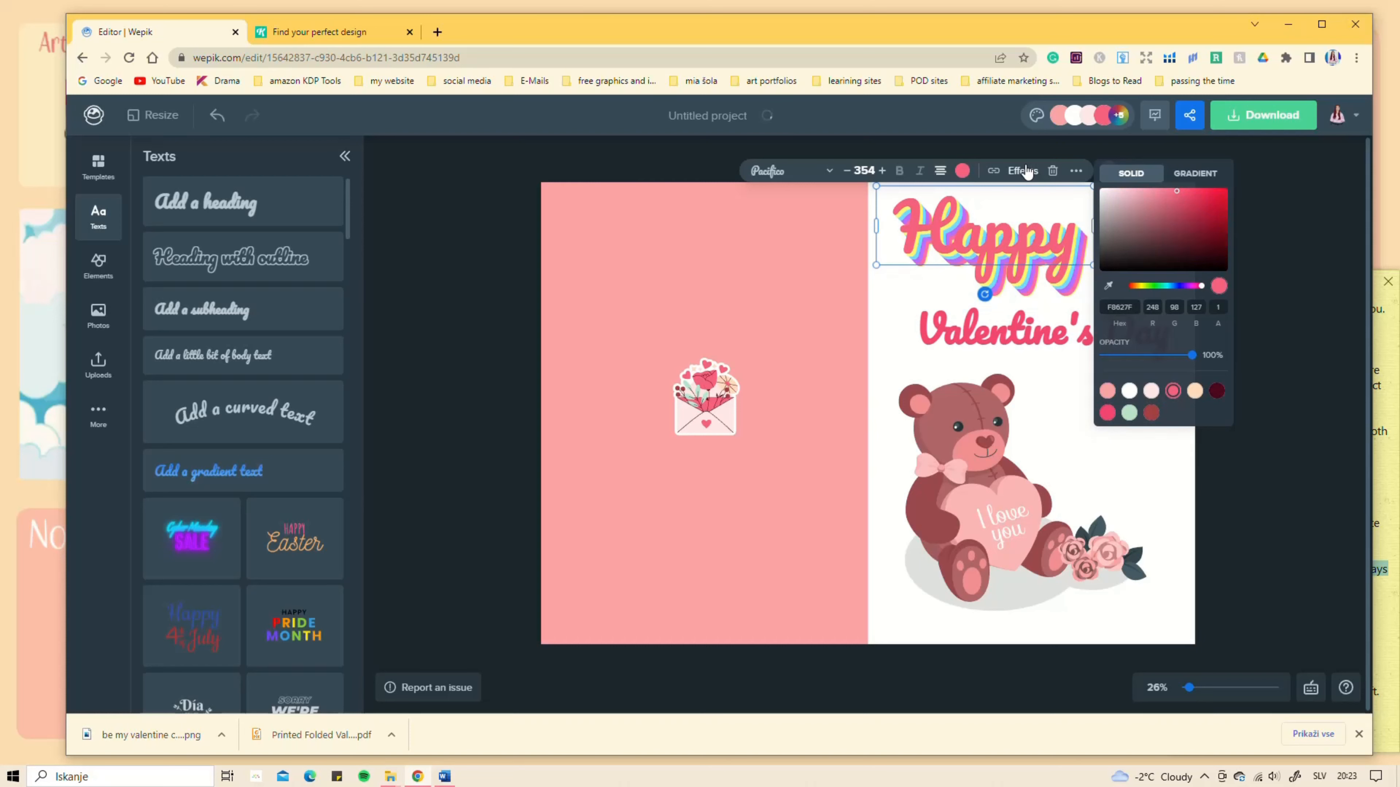
{"action": "left_click", "coordinate": [1024, 171]}
{"action": "left_click", "coordinate": [1075, 172]}
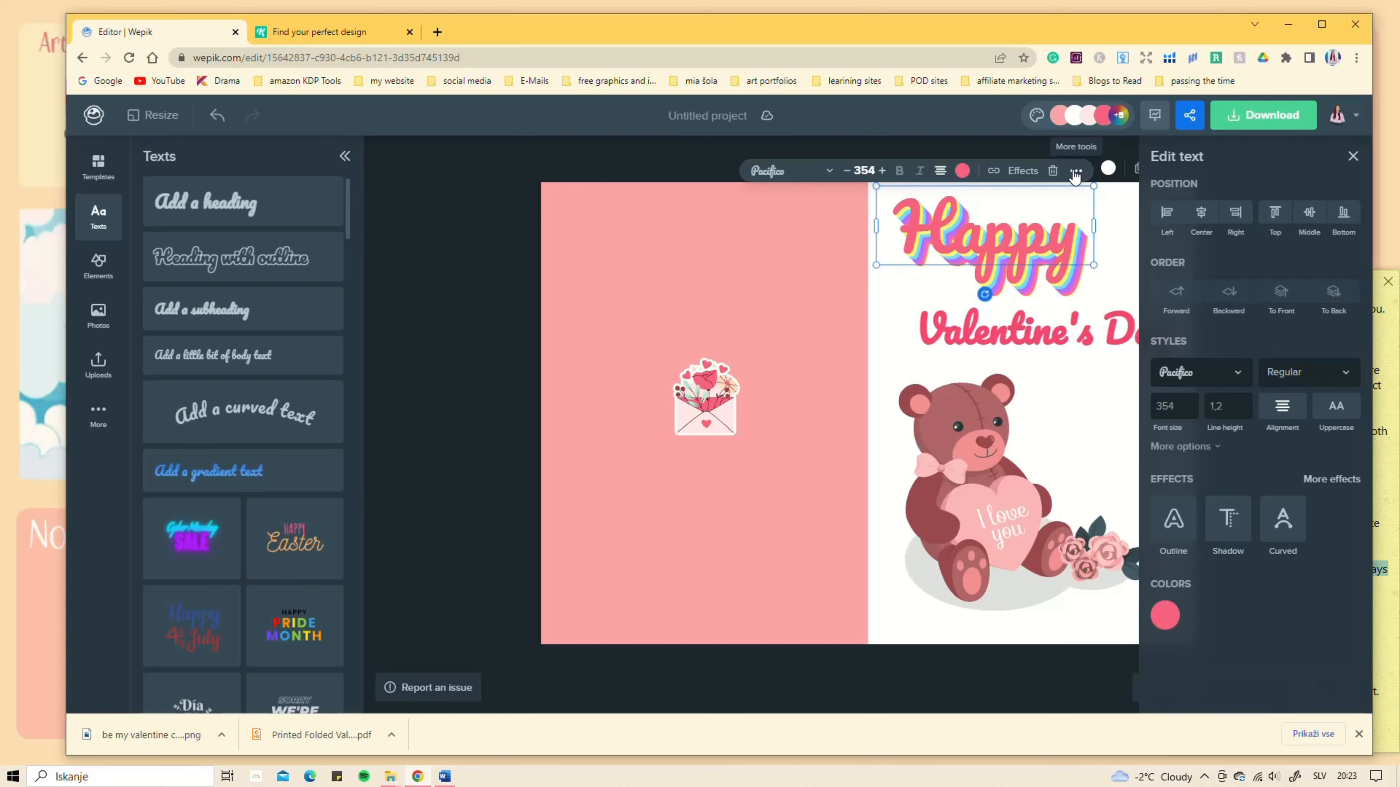
{"action": "left_click", "coordinate": [1075, 175]}
Step: Reposition the "Happy" and "Valentine's Day" texts so they sit centred above the teddy bear
{"action": "left_click", "coordinate": [1094, 262]}
{"action": "left_click", "coordinate": [1023, 265]}
{"action": "left_click", "coordinate": [1080, 291]}
{"action": "left_click_drag", "start_coordinate": [1010, 235], "coordinate": [1035, 239]}
{"action": "left_click_drag", "start_coordinate": [1042, 332], "coordinate": [1030, 338]}
Step: Add a small body text reading "Handle with care" below the envelope on the pink half
{"action": "left_click", "coordinate": [692, 395]}
{"action": "left_click", "coordinate": [243, 355]}
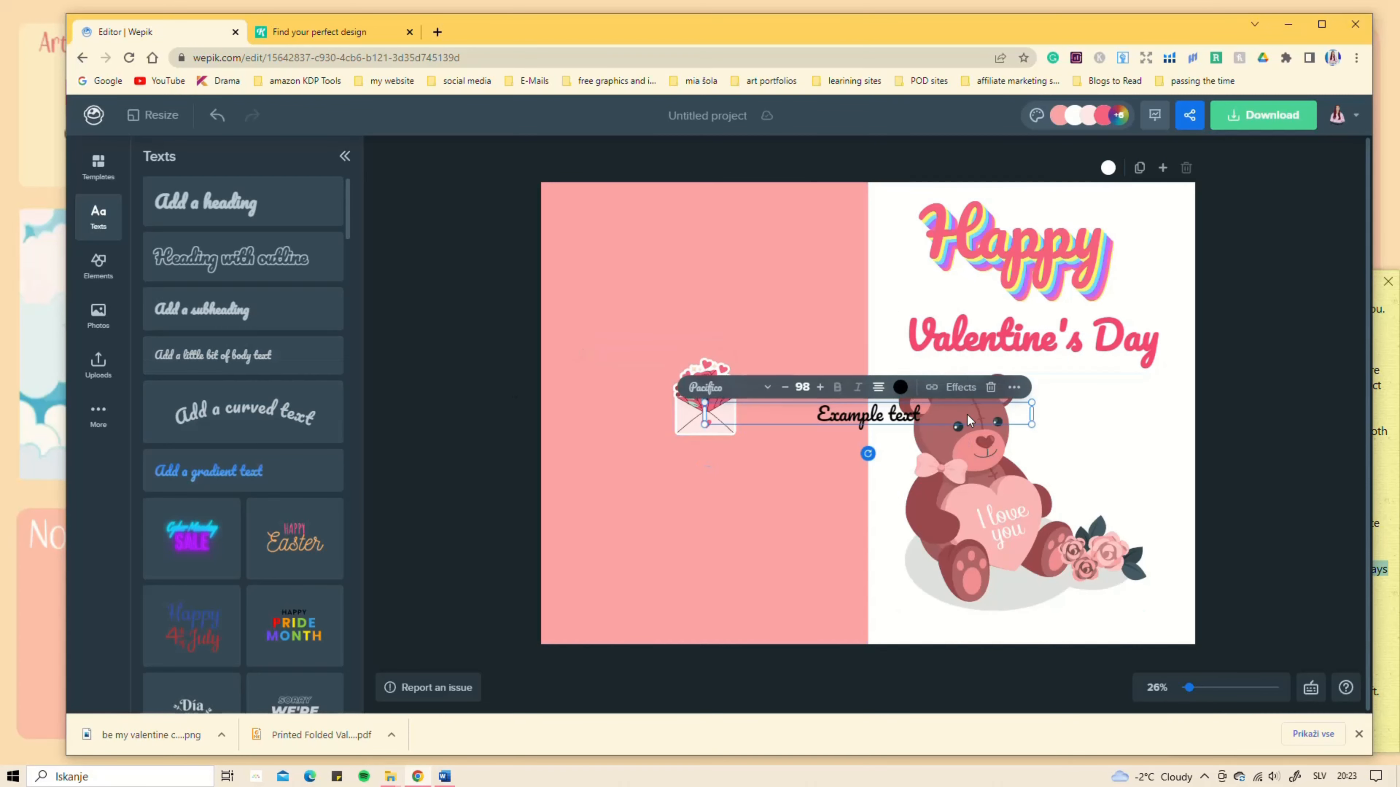
{"action": "left_click_drag", "start_coordinate": [970, 420], "coordinate": [801, 453]}
{"action": "double_click", "coordinate": [738, 453]}
{"action": "type", "text": "Hand"}
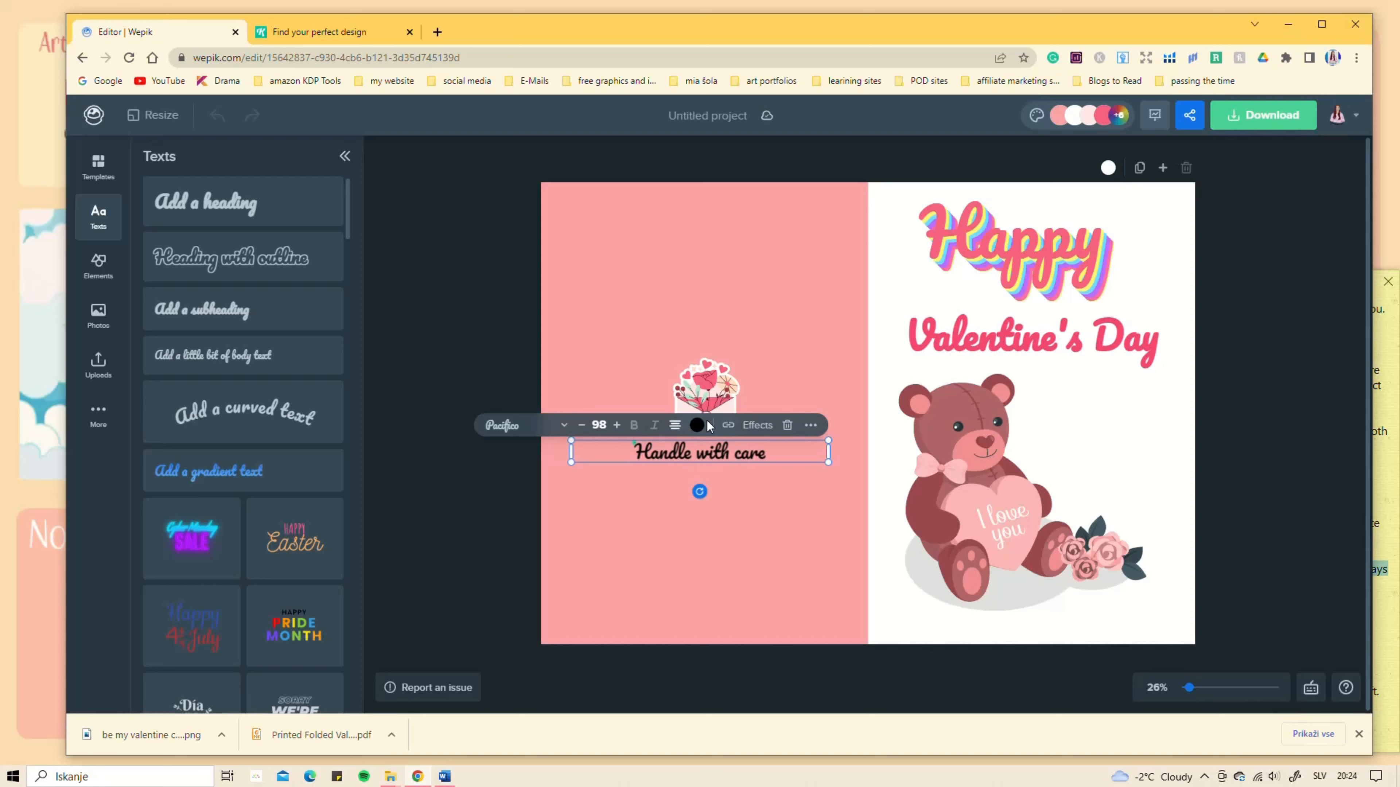
Step: Make the "Handle with care" text white, then shrink and centre it directly under the envelope
{"action": "left_click", "coordinate": [704, 425]}
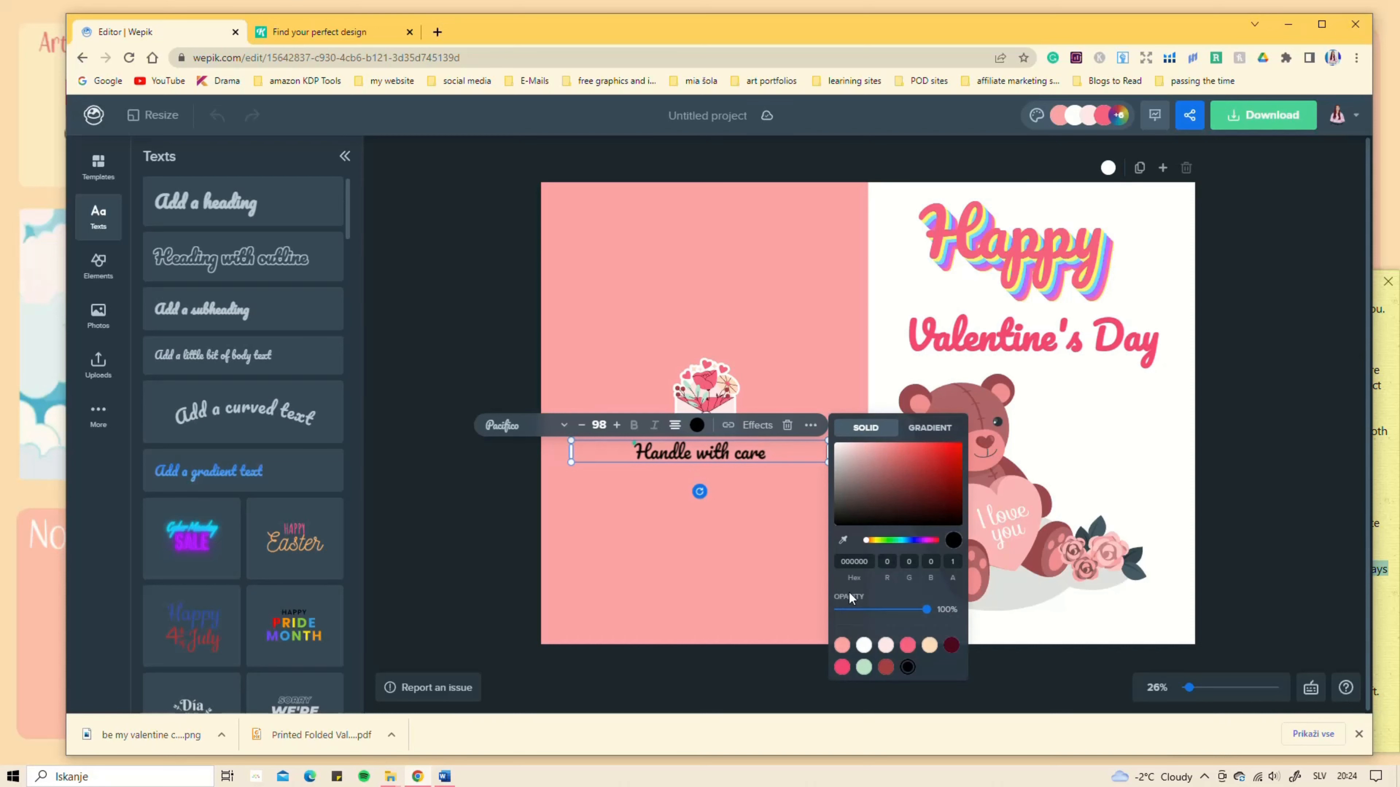
{"action": "left_click", "coordinate": [792, 489]}
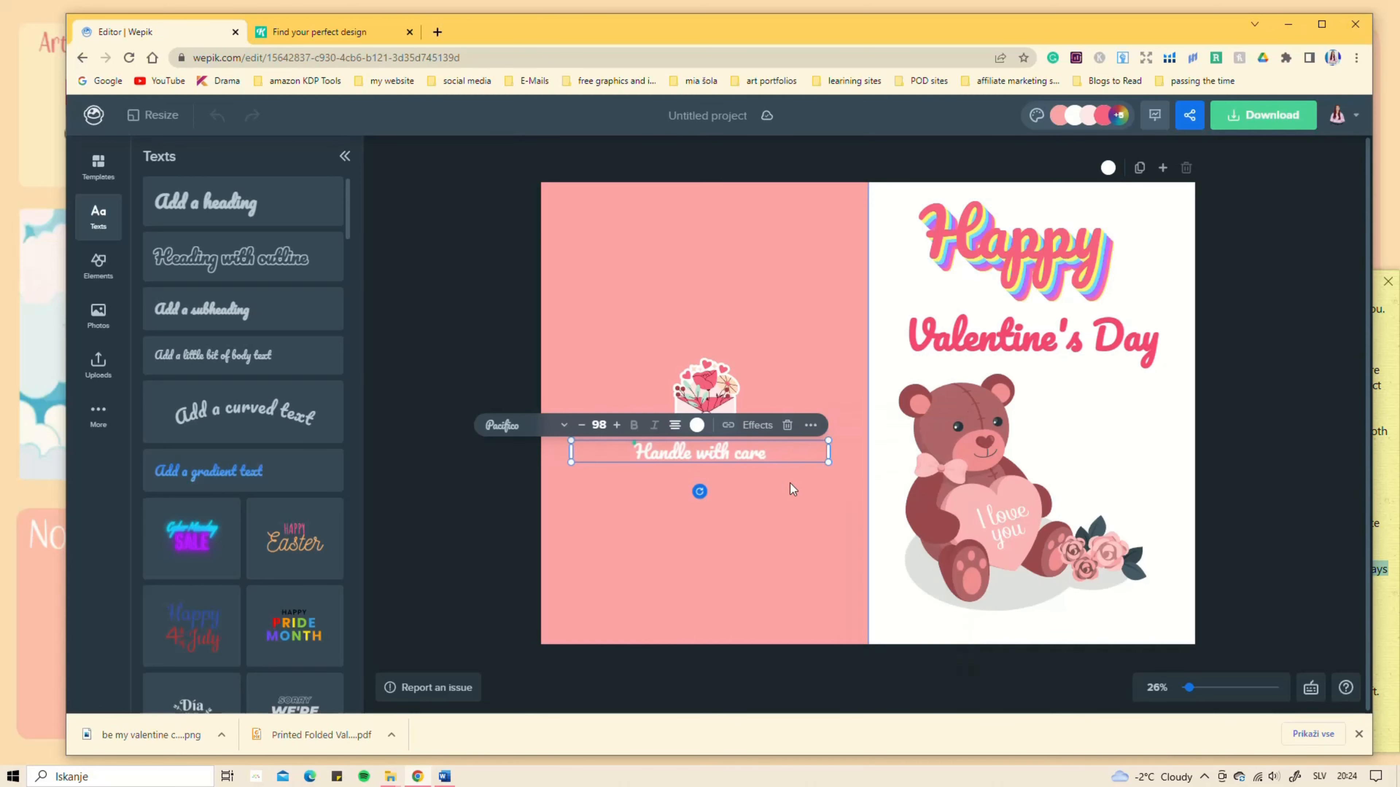
{"action": "left_click", "coordinate": [582, 427]}
{"action": "left_click", "coordinate": [768, 479]}
{"action": "left_click_drag", "start_coordinate": [716, 451], "coordinate": [717, 452]}
{"action": "left_click", "coordinate": [1257, 380]}
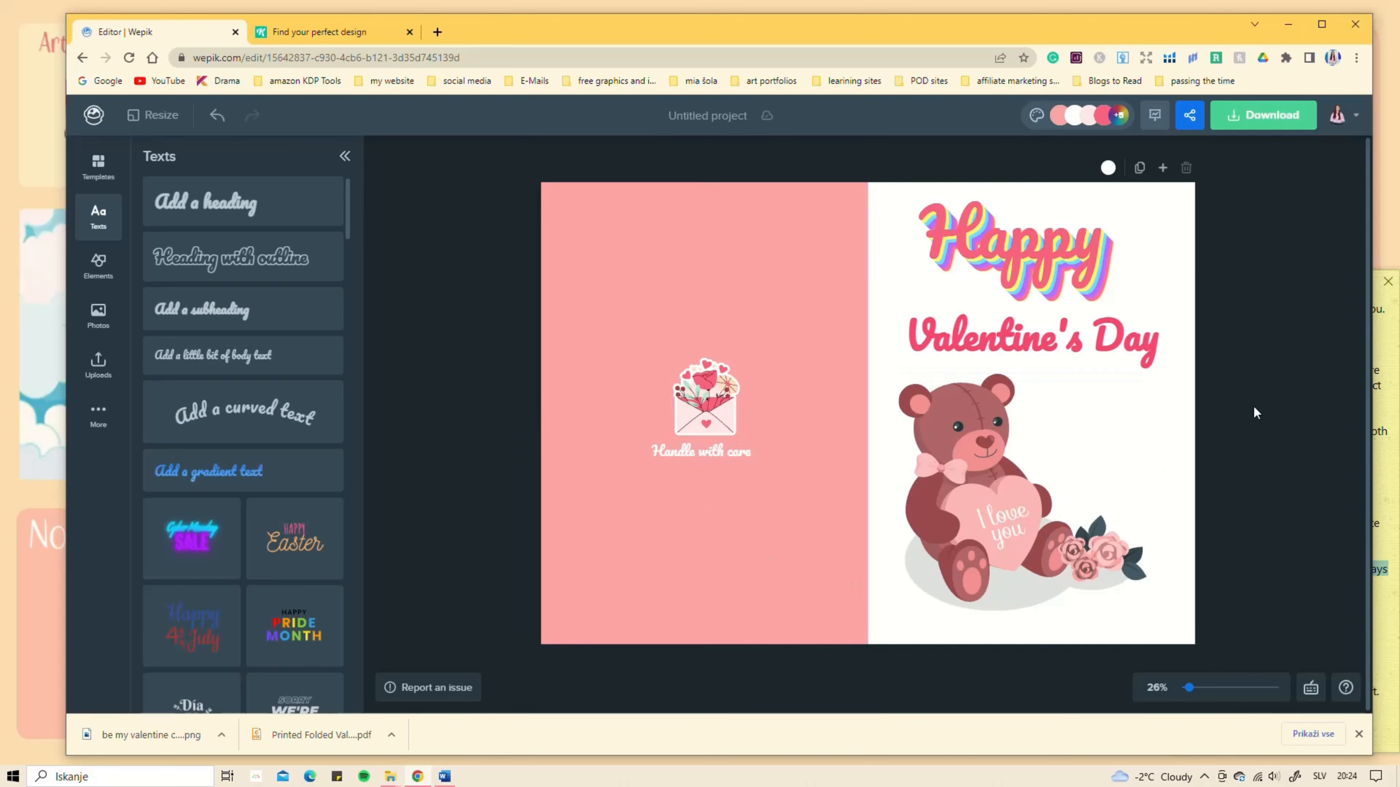
Step: Add a second page and copy the pink background rectangle from page 1 onto its left half
{"action": "left_click", "coordinate": [1163, 168]}
{"action": "scroll", "coordinate": [1127, 371], "scroll_direction": "up", "scroll_amount": 5}
{"action": "scroll", "coordinate": [1118, 366], "scroll_direction": "down", "scroll_amount": 5}
{"action": "left_click", "coordinate": [696, 191]}
{"action": "right_click", "coordinate": [695, 196]}
{"action": "left_click", "coordinate": [733, 210]}
{"action": "right_click", "coordinate": [641, 461]}
{"action": "left_click", "coordinate": [678, 490]}
{"action": "left_click_drag", "start_coordinate": [575, 357], "coordinate": [590, 363]}
{"action": "left_click", "coordinate": [861, 404]}
{"action": "scroll", "coordinate": [861, 403], "scroll_direction": "down", "scroll_amount": 2}
{"action": "scroll", "coordinate": [860, 406], "scroll_direction": "up", "scroll_amount": 3}
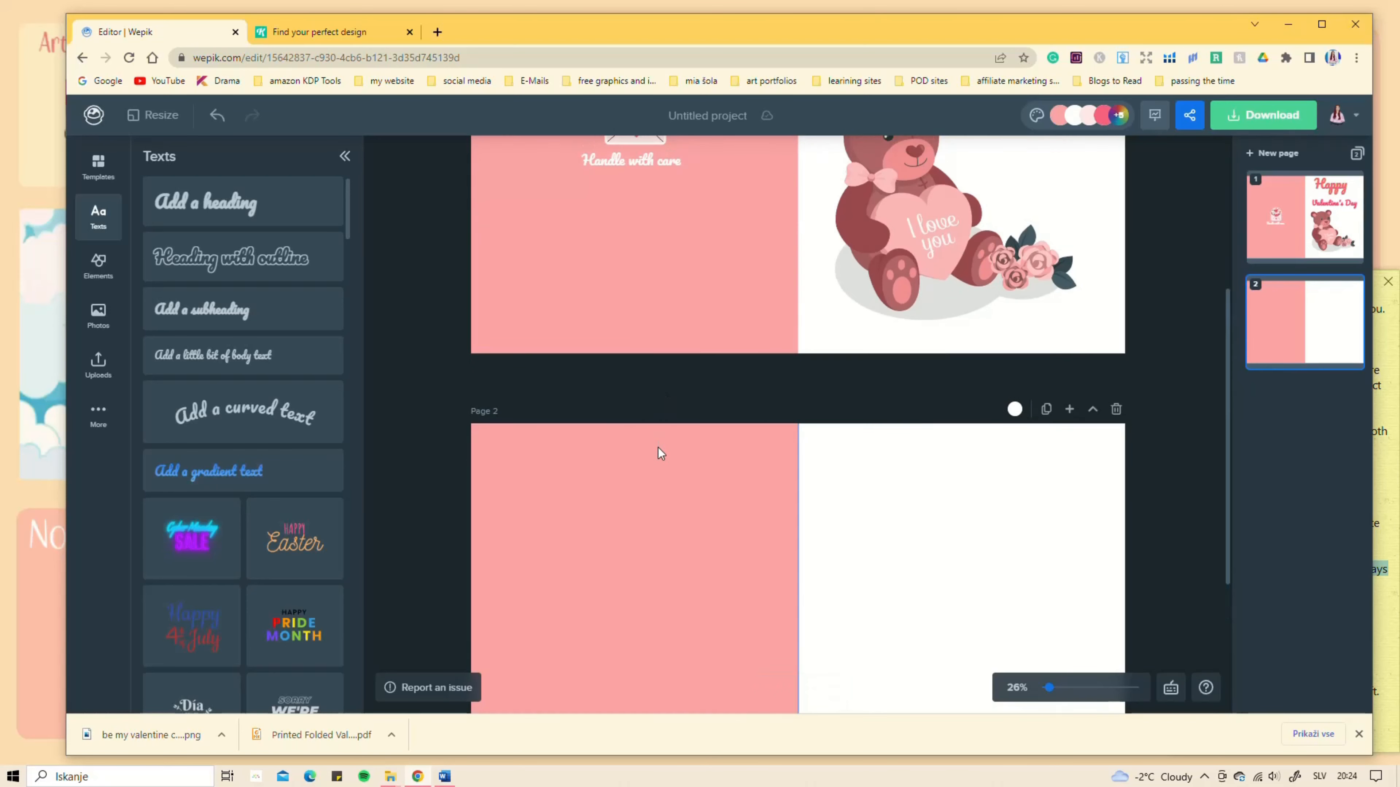
{"action": "scroll", "coordinate": [939, 492], "scroll_direction": "down", "scroll_amount": 4}
{"action": "scroll", "coordinate": [914, 429], "scroll_direction": "up", "scroll_amount": 2}
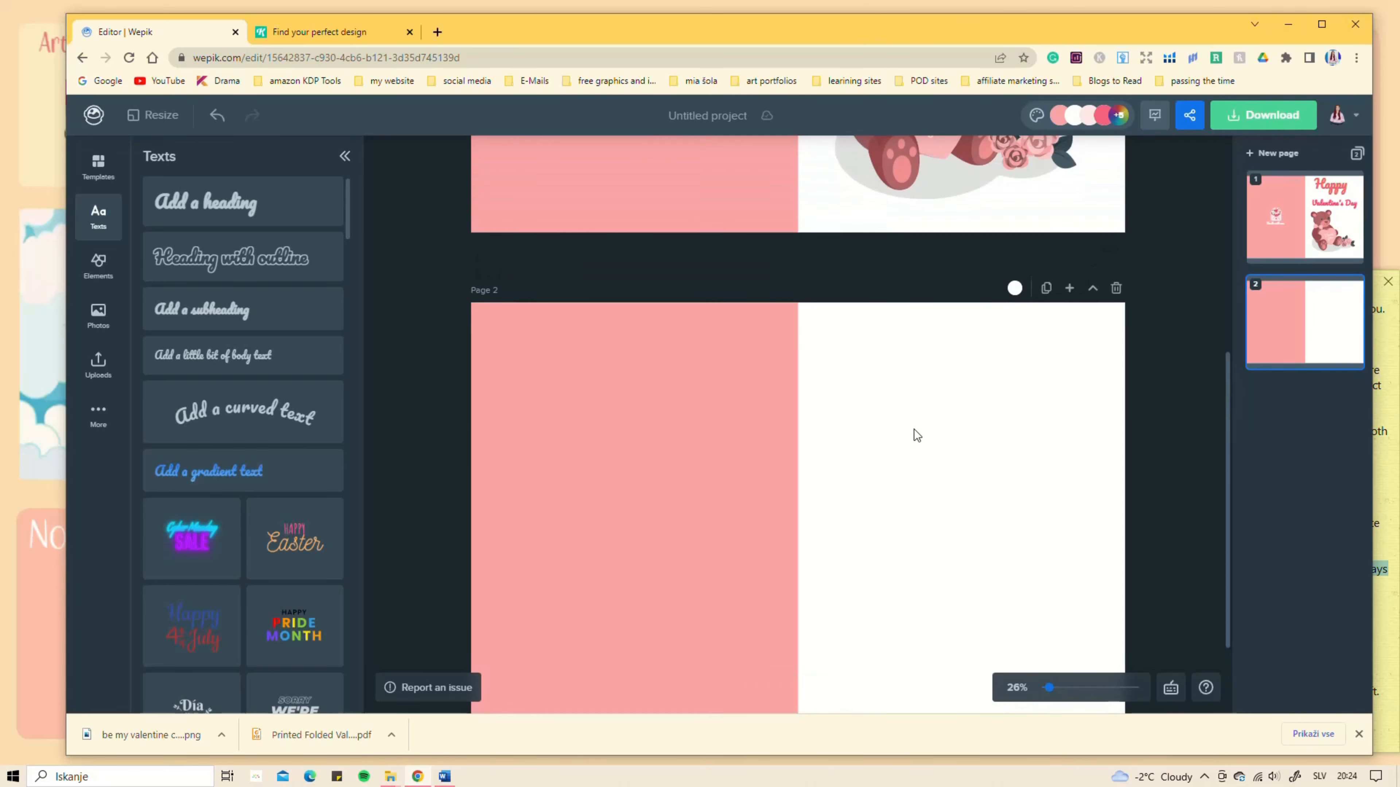
Step: Search the design elements for "line" and clear the search
{"action": "left_click", "coordinate": [98, 264]}
{"action": "type", "text": "line"}
{"action": "key", "text": "Return"}
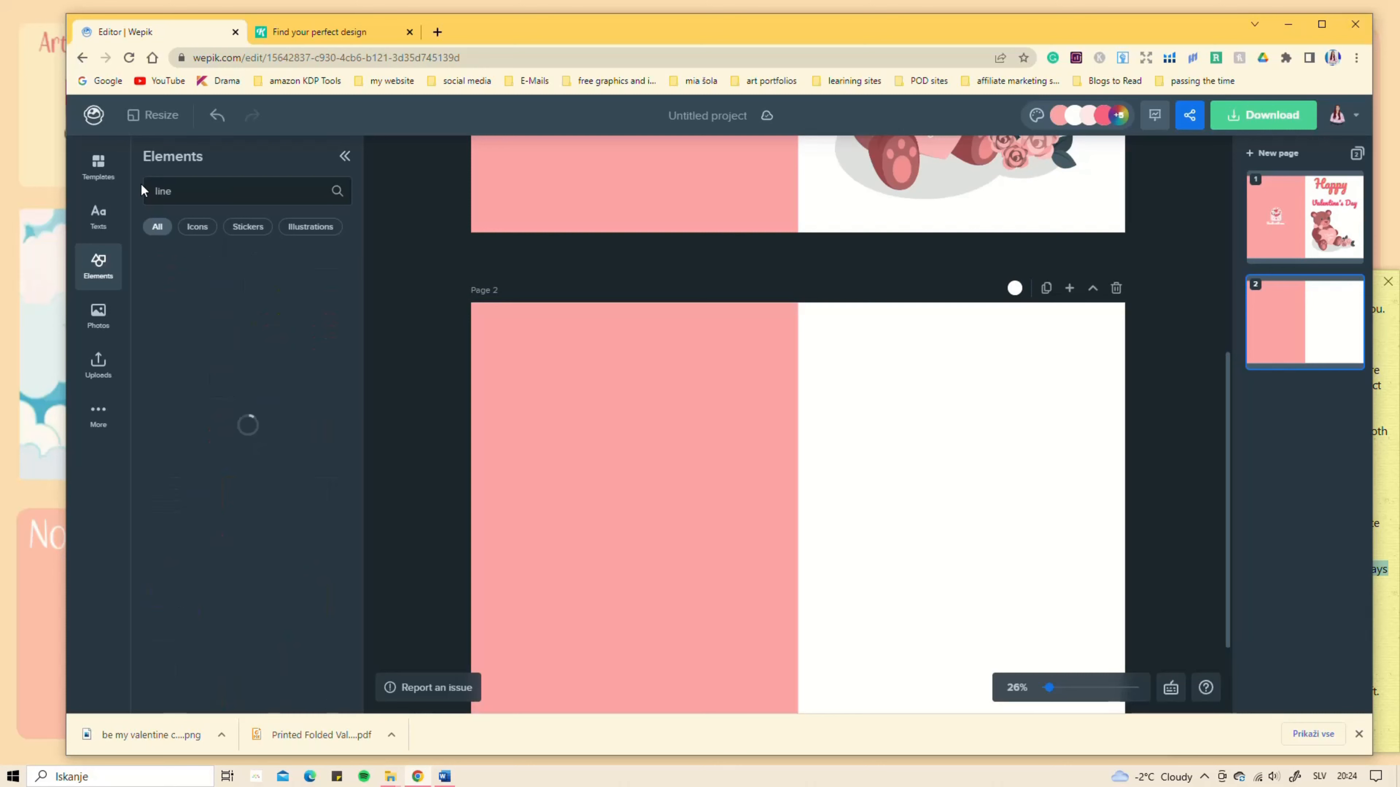
{"action": "scroll", "coordinate": [271, 447], "scroll_direction": "down", "scroll_amount": 5}
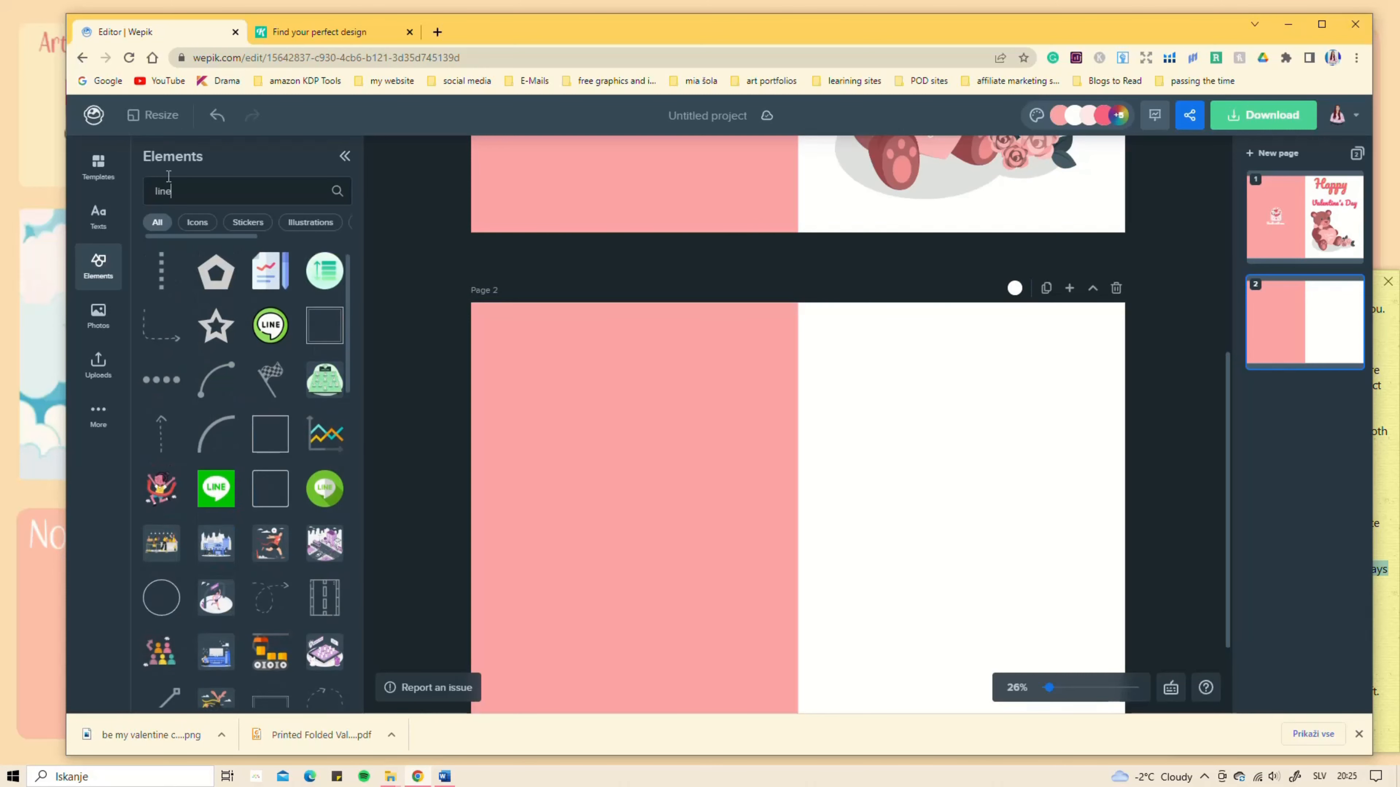
{"action": "key", "text": "BackSpace"}
{"action": "key", "text": "BackSpace"}
{"action": "key", "text": "BackSpace"}
{"action": "key", "text": "BackSpace"}
Step: Insert a straight line with square end markers and move it to the white half of page 2
{"action": "left_click", "coordinate": [291, 447]}
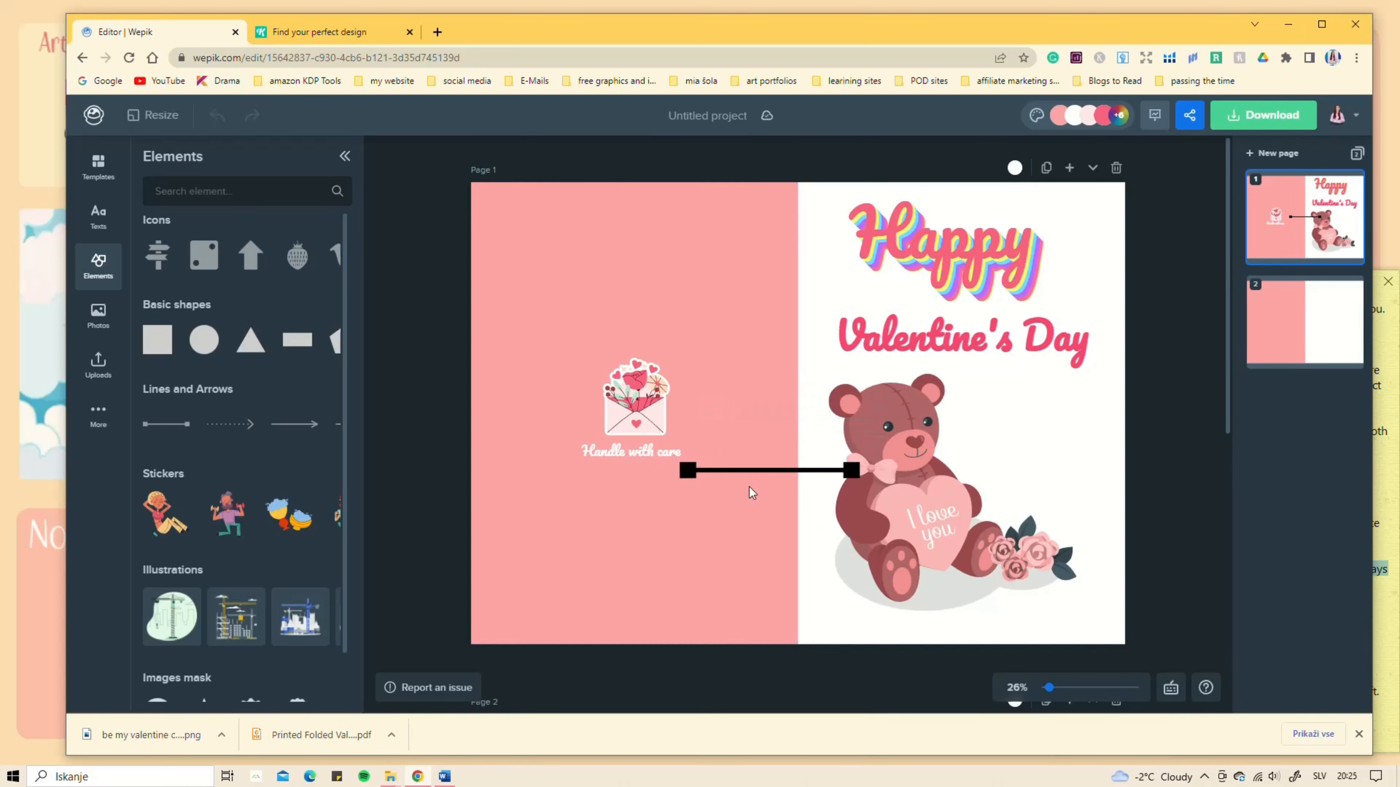
{"action": "scroll", "coordinate": [769, 458], "scroll_direction": "down", "scroll_amount": 5}
{"action": "left_click_drag", "start_coordinate": [906, 466], "coordinate": [935, 482]}
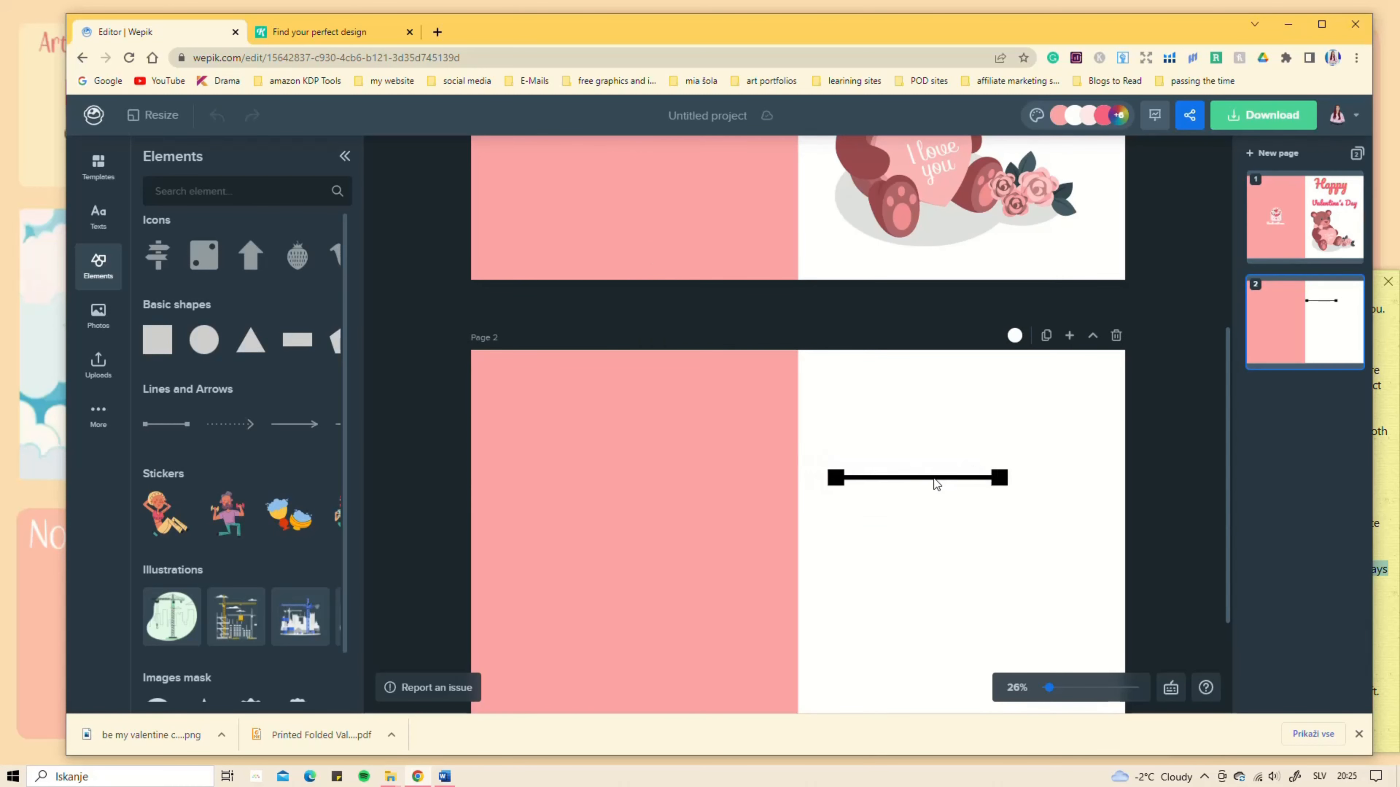
Step: Style the line with transparent end markers, a stroke width of 5 and the dark burgundy colour 4F021B
{"action": "left_click", "coordinate": [982, 460]}
{"action": "left_click", "coordinate": [1166, 616]}
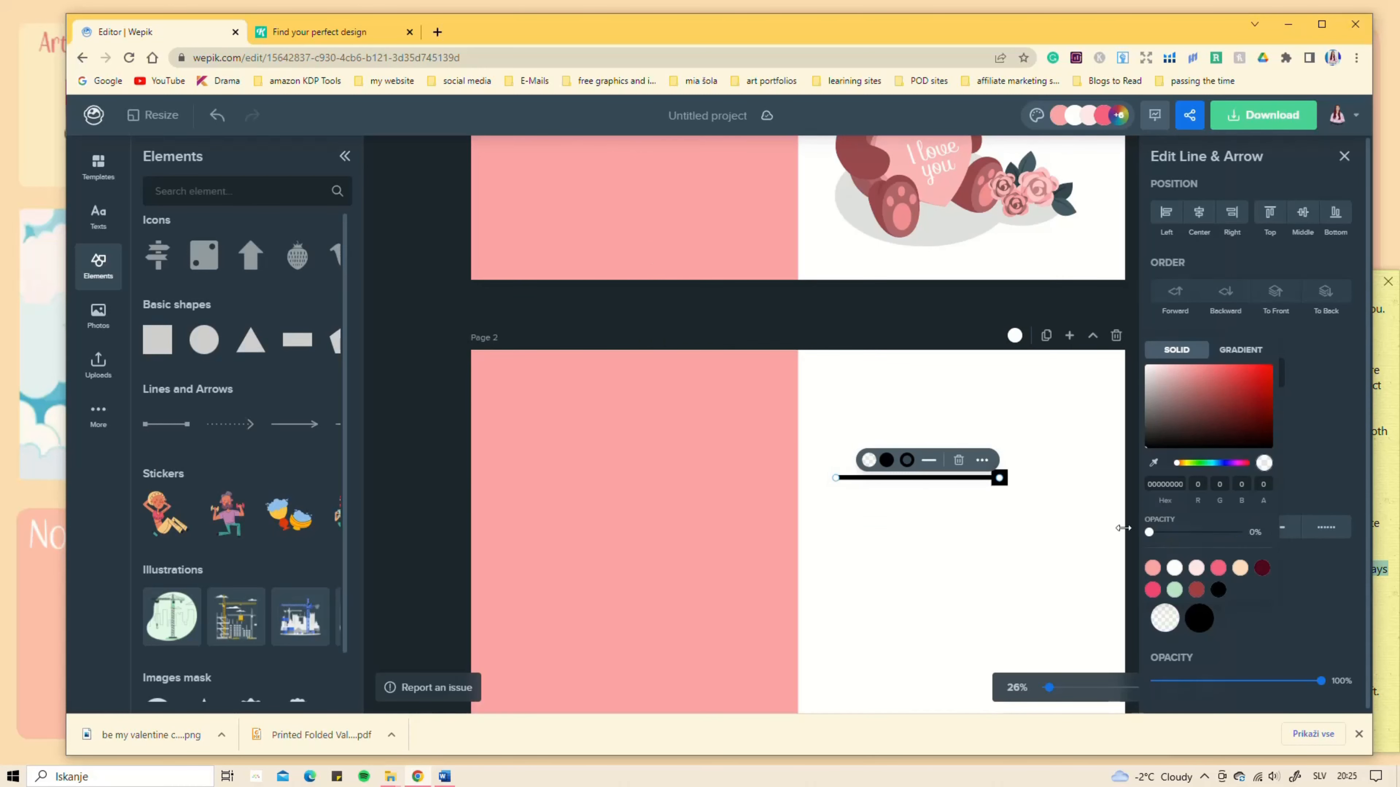
{"action": "left_click", "coordinate": [1154, 534]}
{"action": "left_click", "coordinate": [1293, 620]}
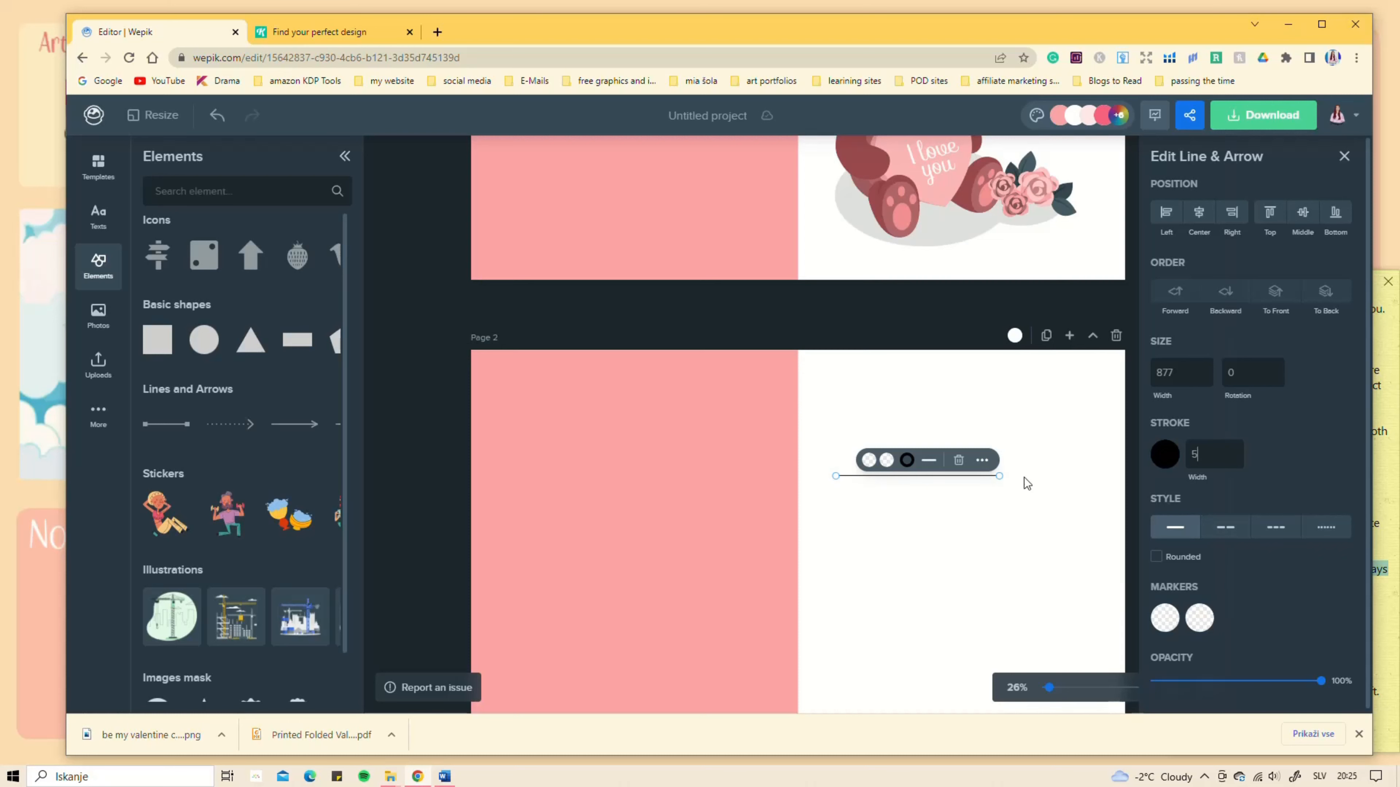
{"action": "left_click", "coordinate": [1164, 454]}
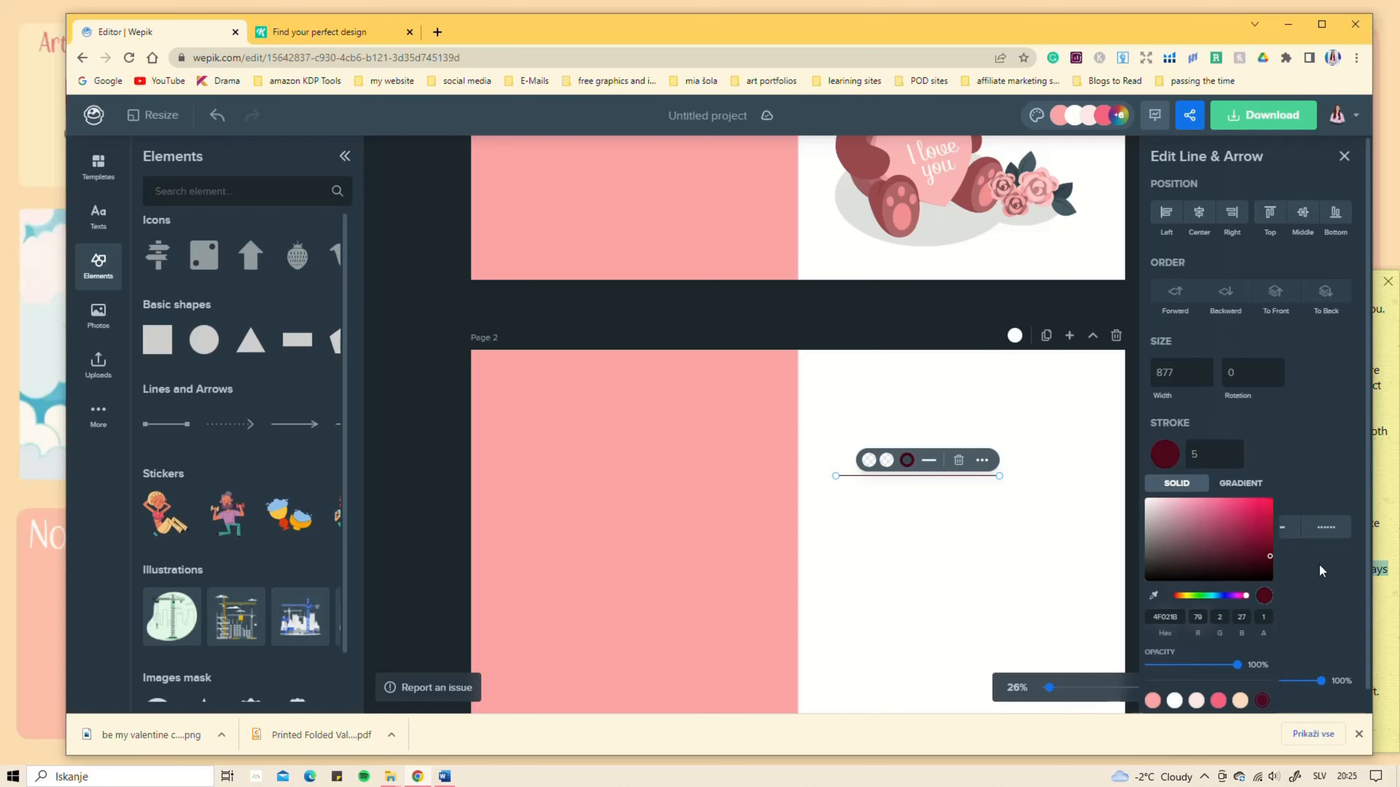
{"action": "left_click", "coordinate": [906, 522]}
Step: Lengthen the line across the white half of page 2 and place it in the upper part
{"action": "scroll", "coordinate": [970, 314], "scroll_direction": "down", "scroll_amount": 3}
{"action": "left_click_drag", "start_coordinate": [996, 306], "coordinate": [1075, 306]}
{"action": "left_click_drag", "start_coordinate": [967, 307], "coordinate": [971, 277]}
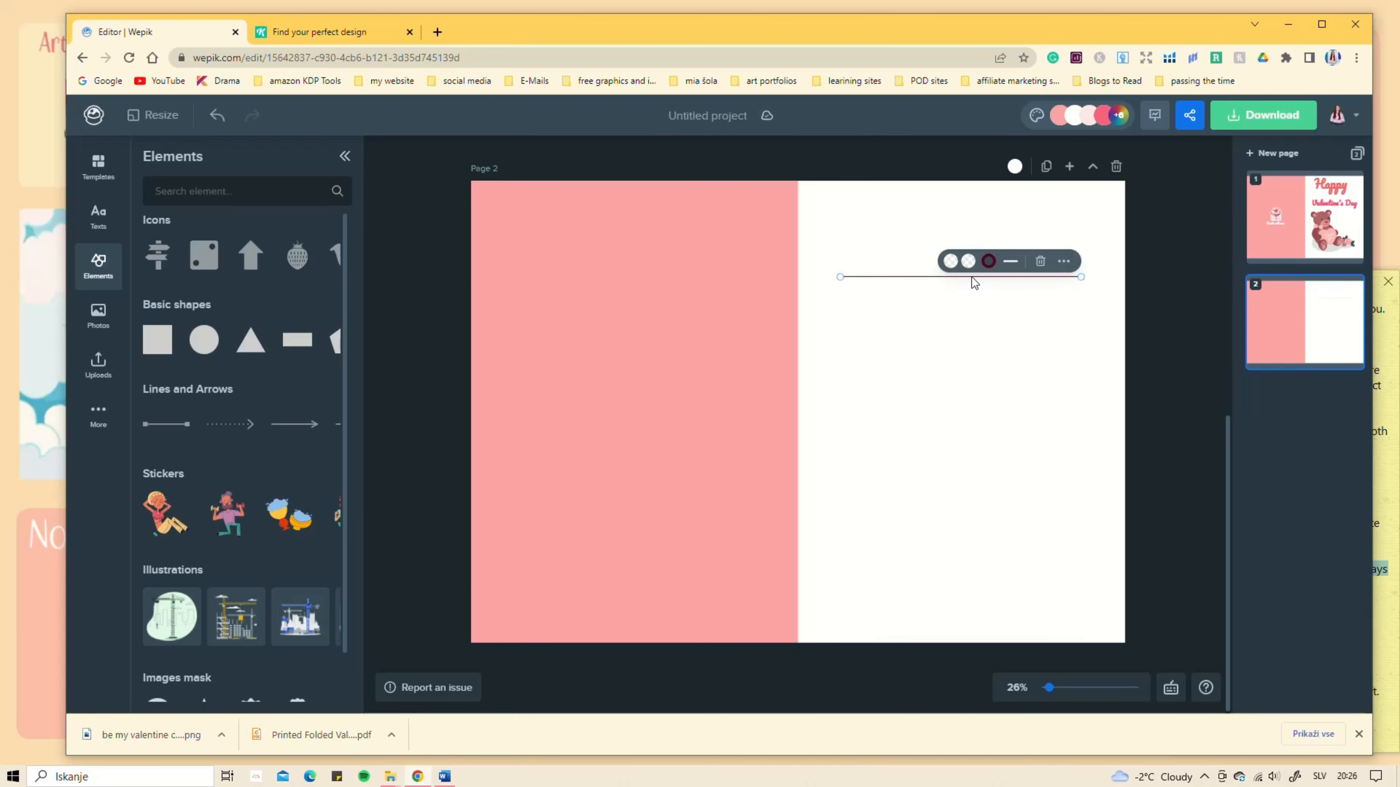
Step: Copy and paste the line several times, stacking the copies below one another at even spacing
{"action": "key", "text": "ctrl+c"}
{"action": "key", "text": "ctrl+v"}
{"action": "left_click", "coordinate": [975, 302]}
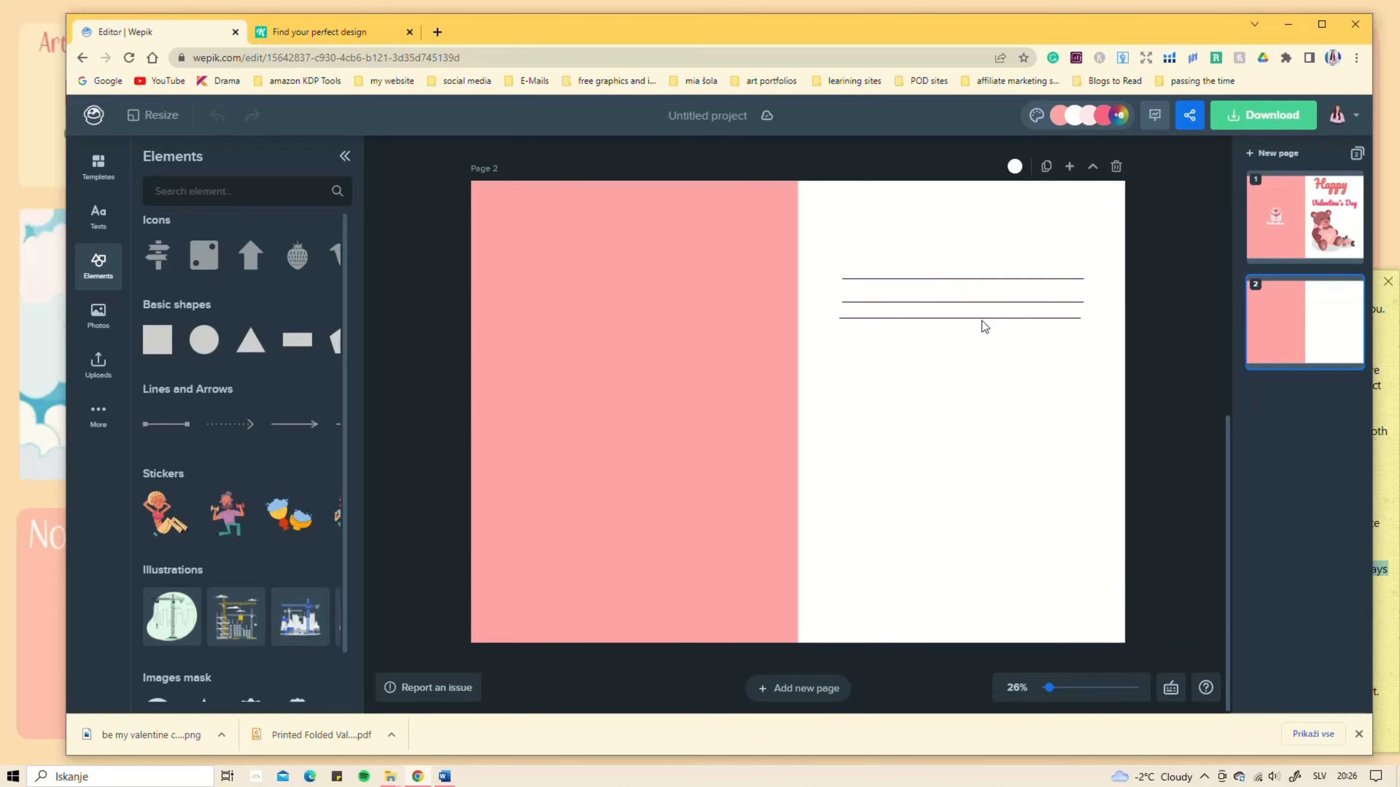
{"action": "key", "text": "ctrl+v"}
{"action": "key", "text": "ctrl+c"}
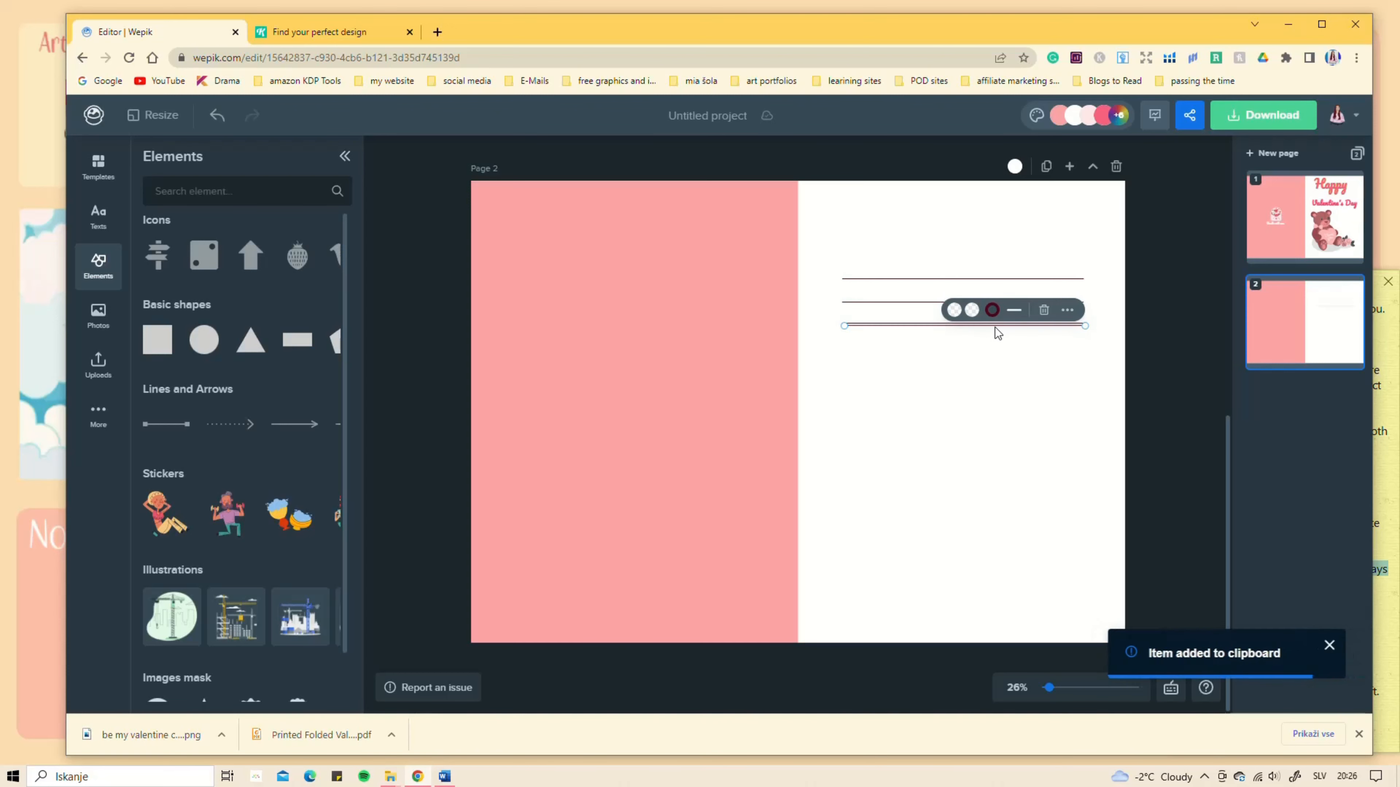
{"action": "key", "text": "ctrl+v"}
{"action": "key", "text": "ctrl+c"}
{"action": "key", "text": "ctrl+v"}
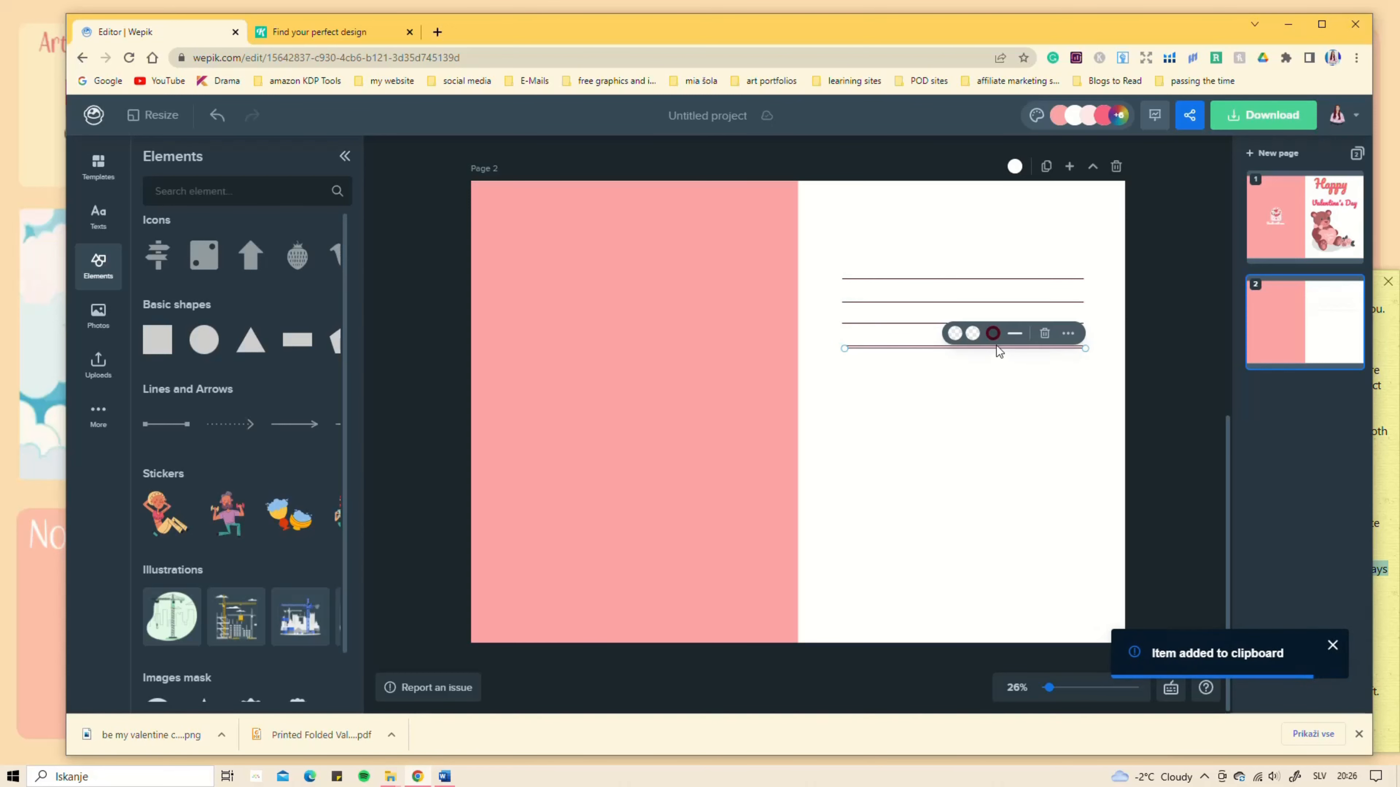
Step: Duplicate further lines and space them below the others to form six writing lines
{"action": "left_click", "coordinate": [998, 349]}
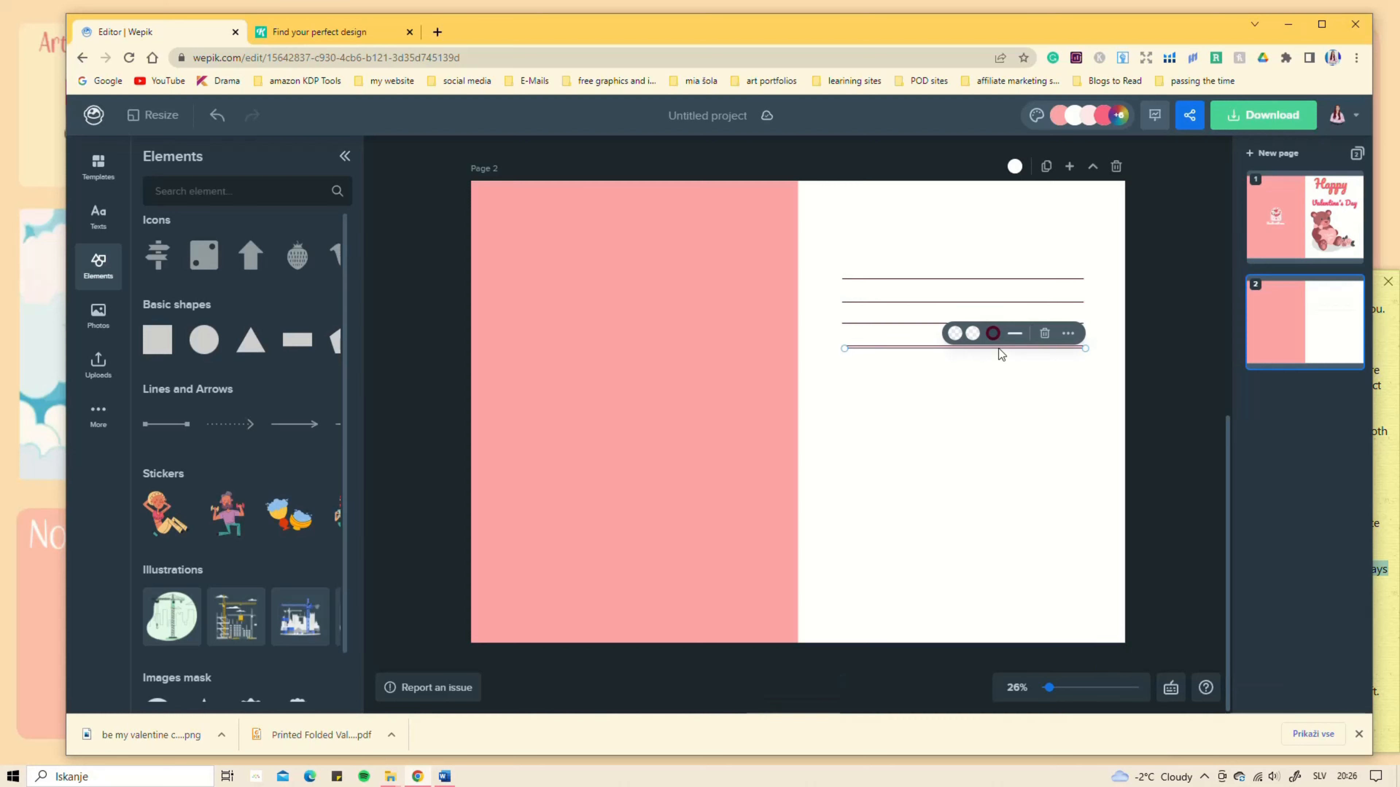
{"action": "left_click_drag", "start_coordinate": [999, 347], "coordinate": [959, 409]}
{"action": "key", "text": "ctrl+c"}
{"action": "key", "text": "ctrl+v"}
{"action": "left_click", "coordinate": [1108, 312]}
{"action": "left_click", "coordinate": [1060, 354]}
{"action": "left_click_drag", "start_coordinate": [958, 358], "coordinate": [957, 385]}
{"action": "left_click", "coordinate": [926, 463]}
Step: Select all the writing lines and move them down together to the middle of the white half
{"action": "left_click_drag", "start_coordinate": [1015, 504], "coordinate": [960, 265]}
{"action": "left_click_drag", "start_coordinate": [955, 358], "coordinate": [956, 406]}
{"action": "left_click", "coordinate": [958, 299]}
Step: Search the elements for "bouquet", insert the pink wrapped bouquet, and place it at small size above the writing lines
{"action": "left_click", "coordinate": [203, 188]}
{"action": "type", "text": "bouquet"}
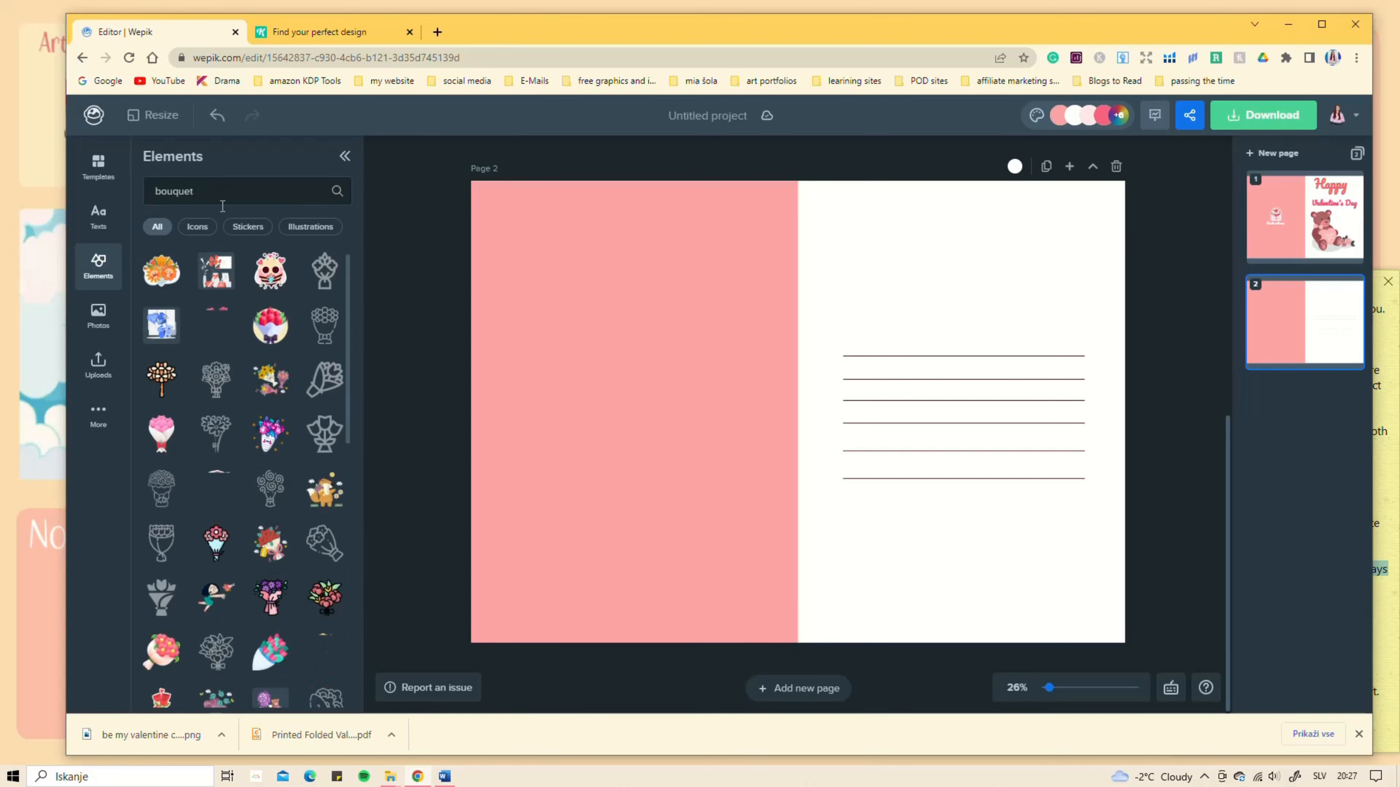
{"action": "left_click", "coordinate": [161, 435]}
{"action": "left_click_drag", "start_coordinate": [832, 427], "coordinate": [1009, 396]}
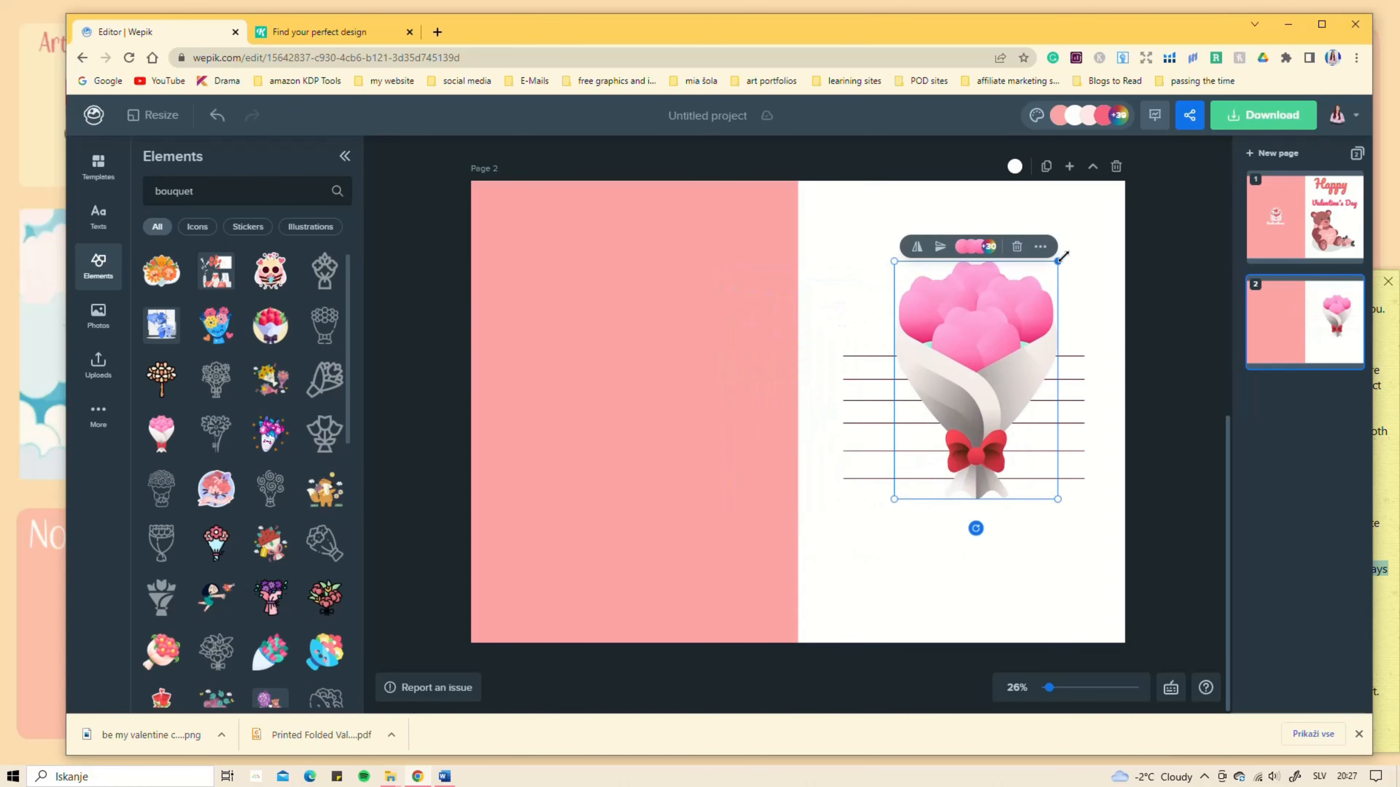
{"action": "left_click_drag", "start_coordinate": [1056, 261], "coordinate": [965, 392]}
{"action": "left_click_drag", "start_coordinate": [921, 447], "coordinate": [954, 272]}
Step: Move the six writing lines lower as a group and shift the bouquet down closer to them
{"action": "left_click_drag", "start_coordinate": [1066, 317], "coordinate": [1000, 515]}
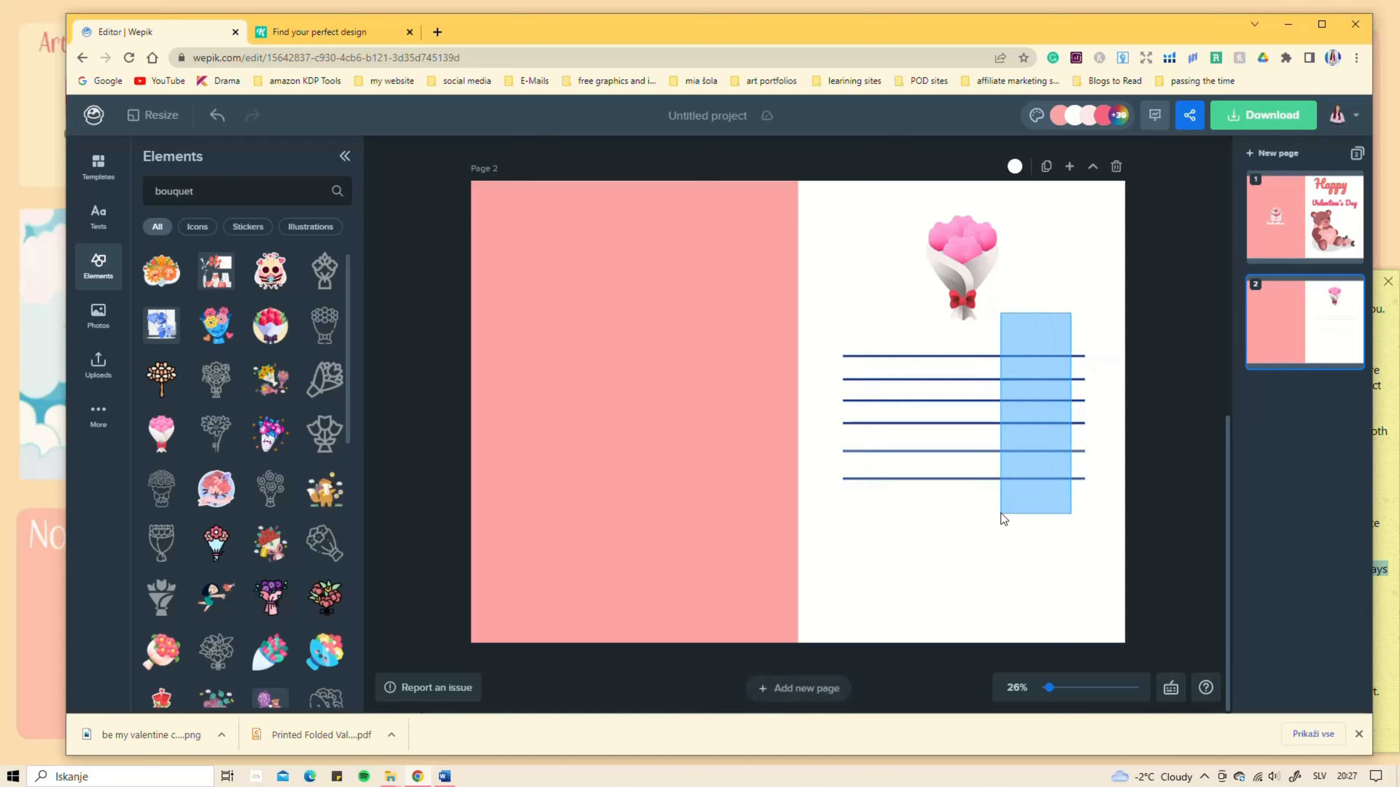
{"action": "left_click_drag", "start_coordinate": [1020, 391], "coordinate": [1032, 442]}
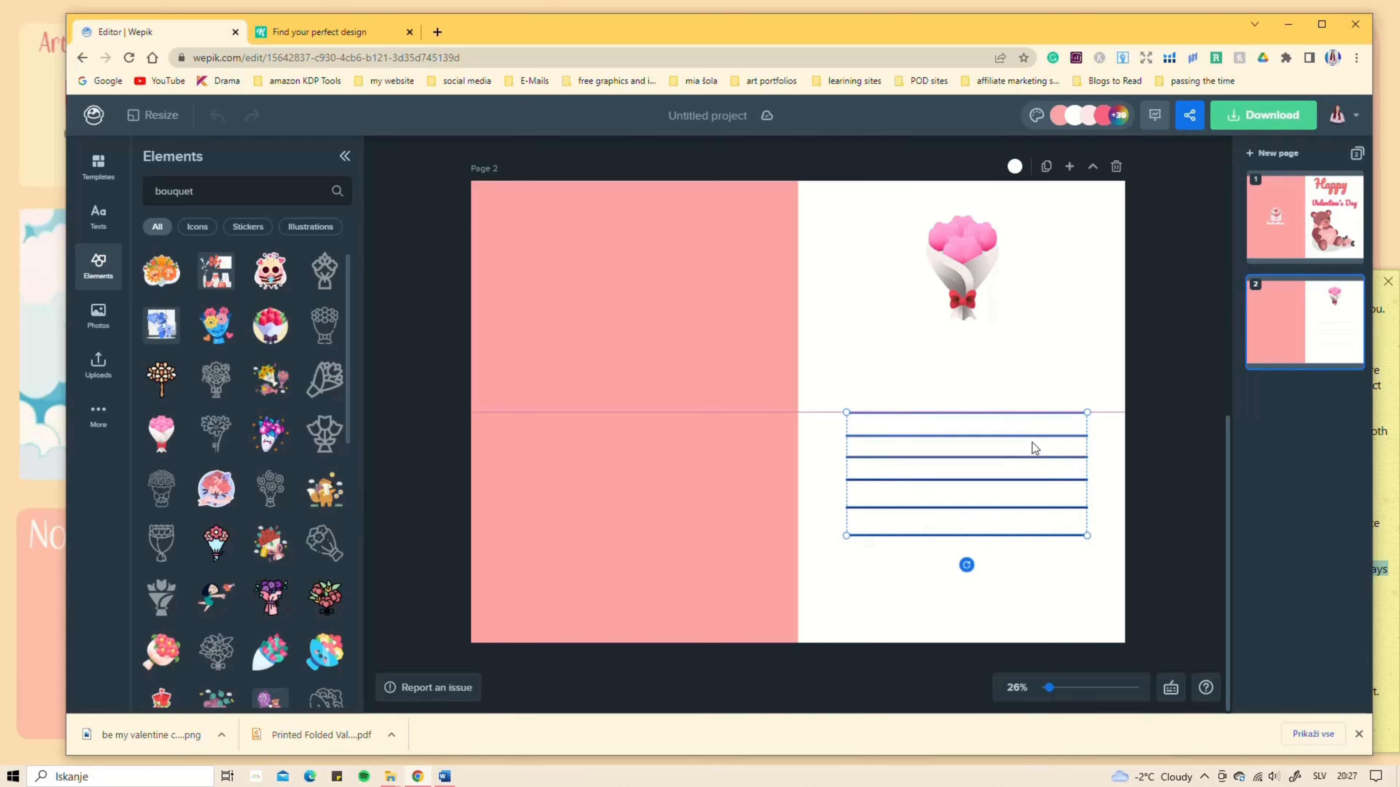
{"action": "left_click_drag", "start_coordinate": [972, 290], "coordinate": [973, 331]}
{"action": "left_click", "coordinate": [937, 548]}
{"action": "scroll", "coordinate": [1006, 532], "scroll_direction": "up", "scroll_amount": 8}
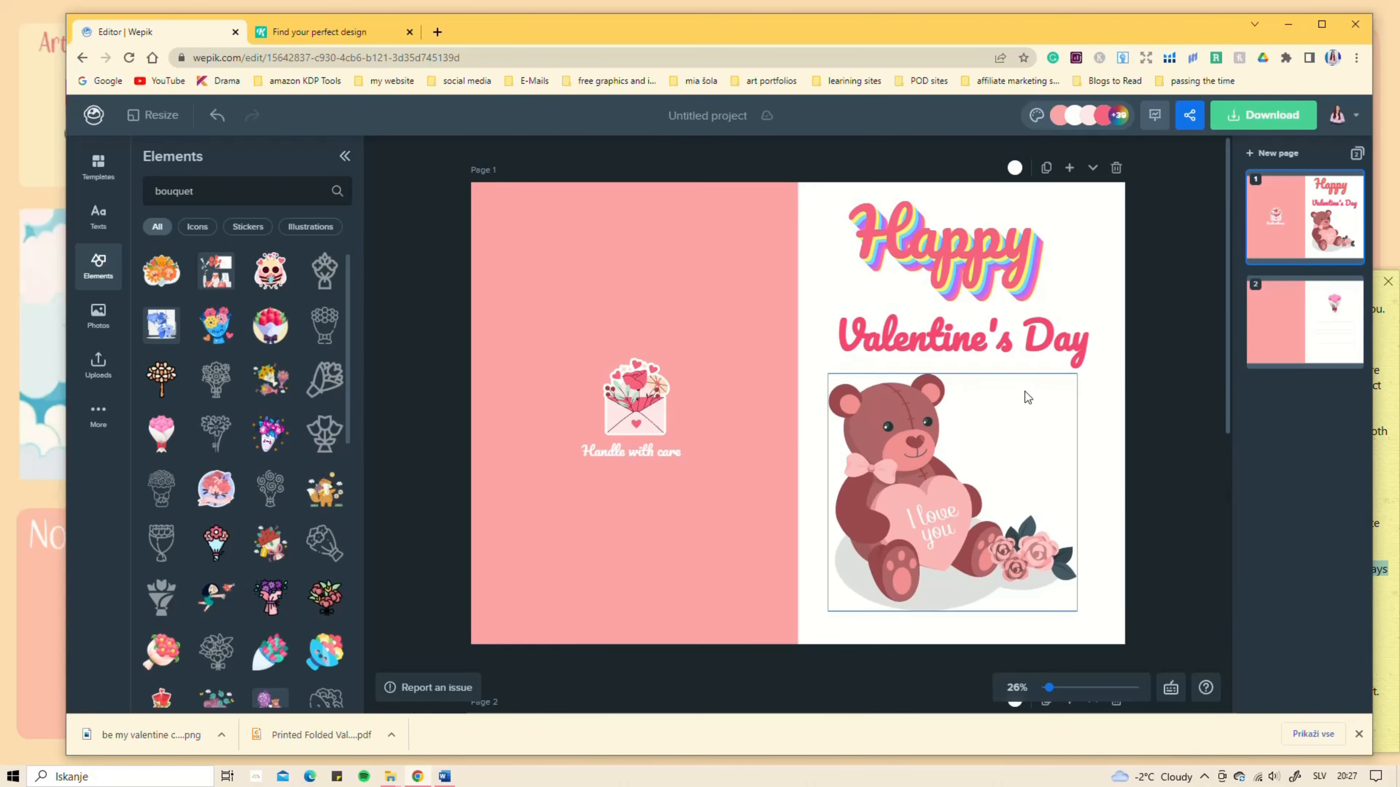
{"action": "scroll", "coordinate": [1025, 392], "scroll_direction": "down", "scroll_amount": 8}
Step: Download all pages of the card as a PDF
{"action": "left_click", "coordinate": [1295, 125]}
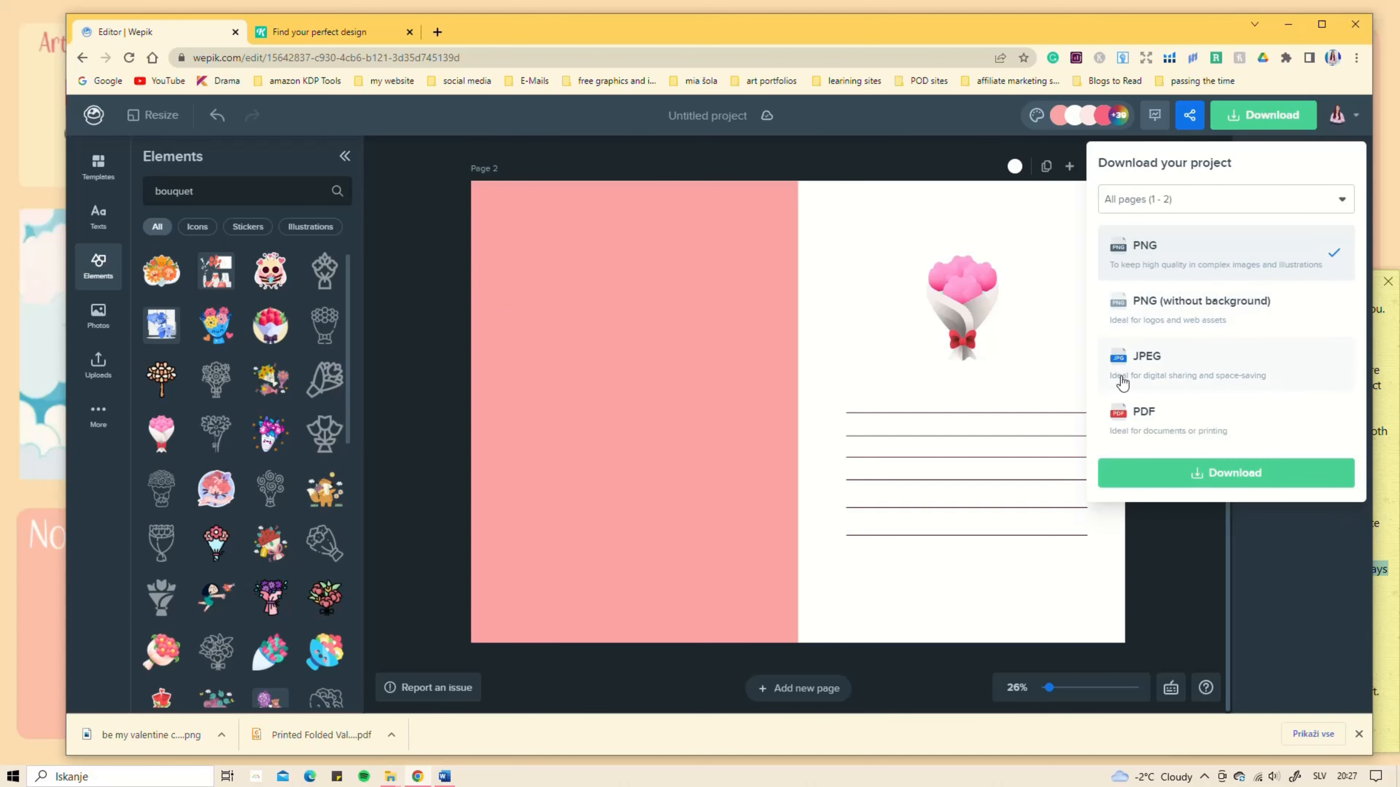
{"action": "left_click", "coordinate": [1143, 413]}
{"action": "left_click", "coordinate": [1209, 474]}
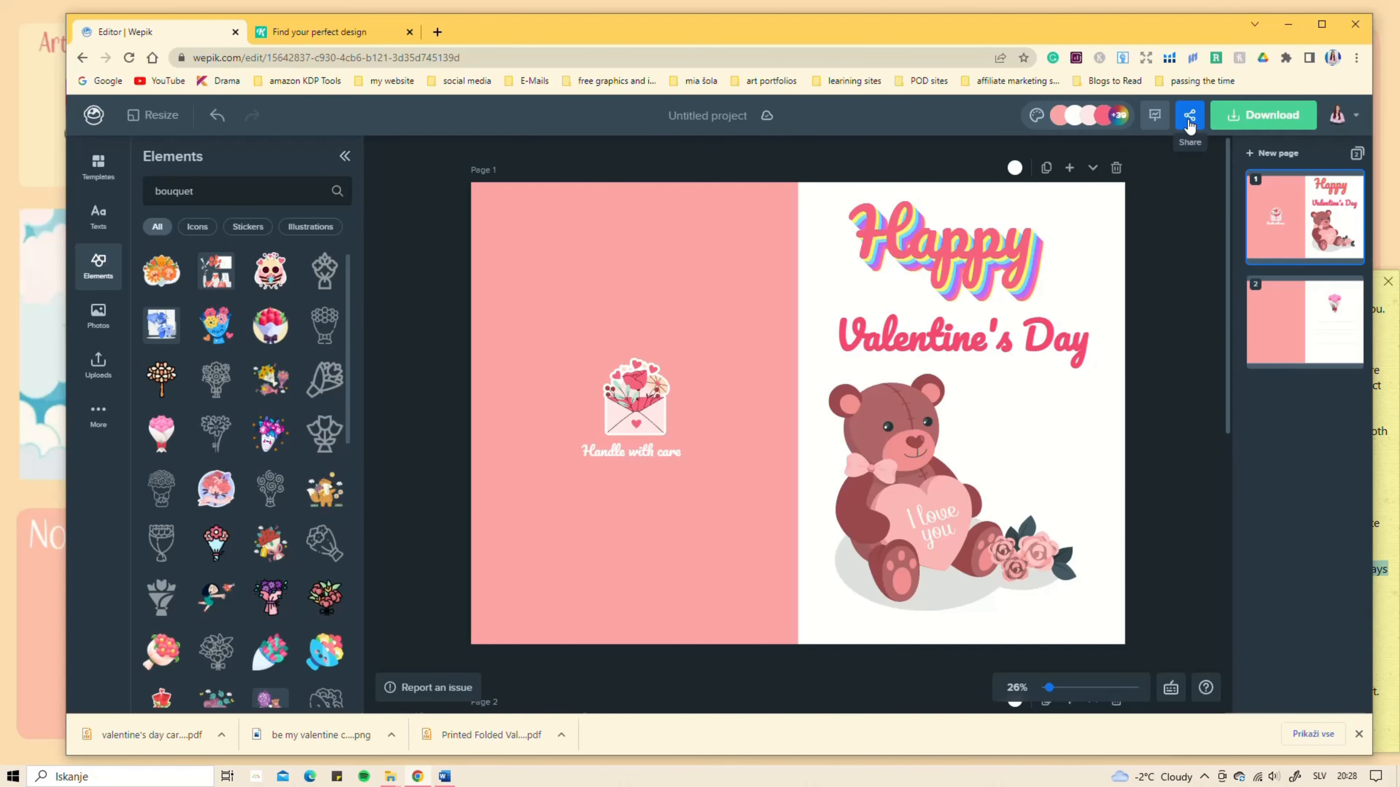
Step: View the options for publishing the design and return to the Wepik home page
{"action": "left_click", "coordinate": [1190, 122]}
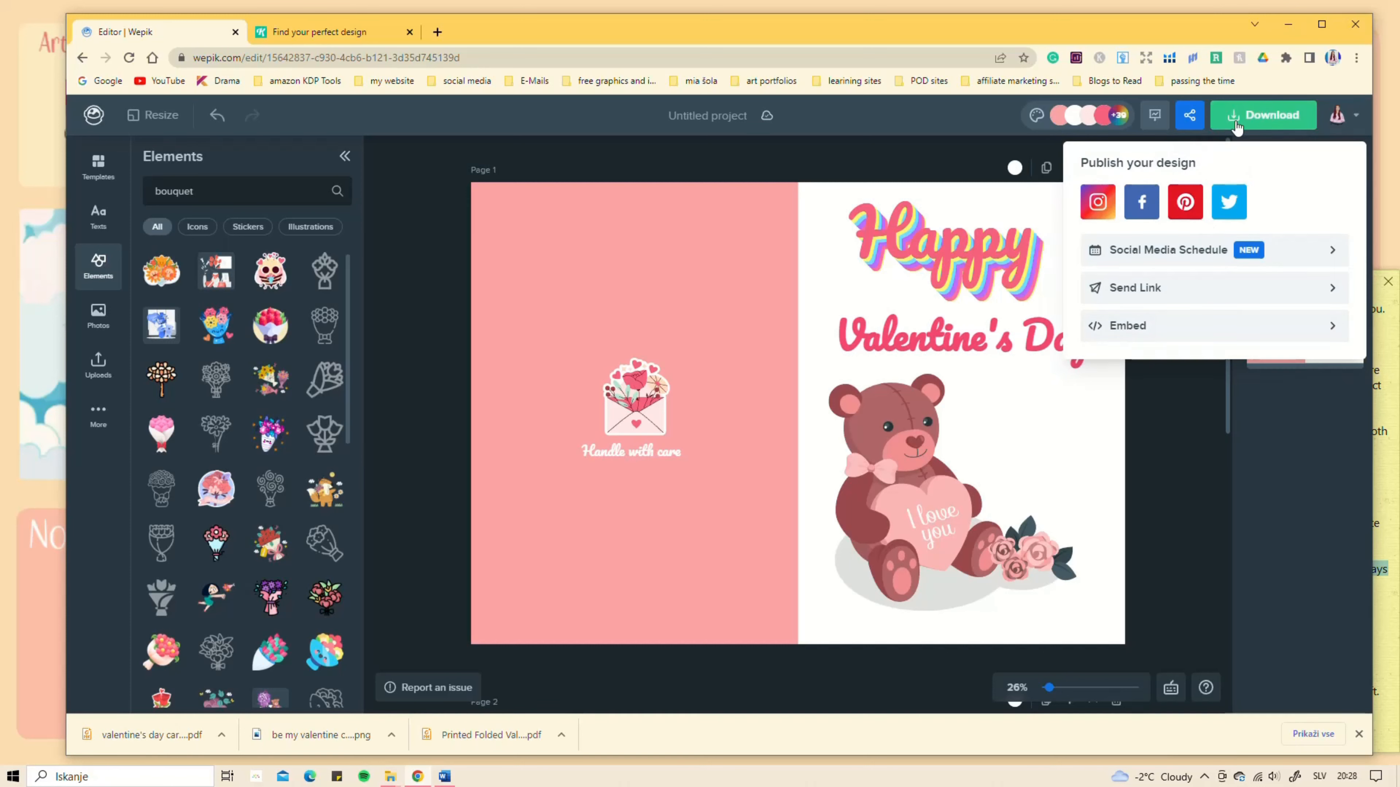
{"action": "left_click", "coordinate": [769, 165]}
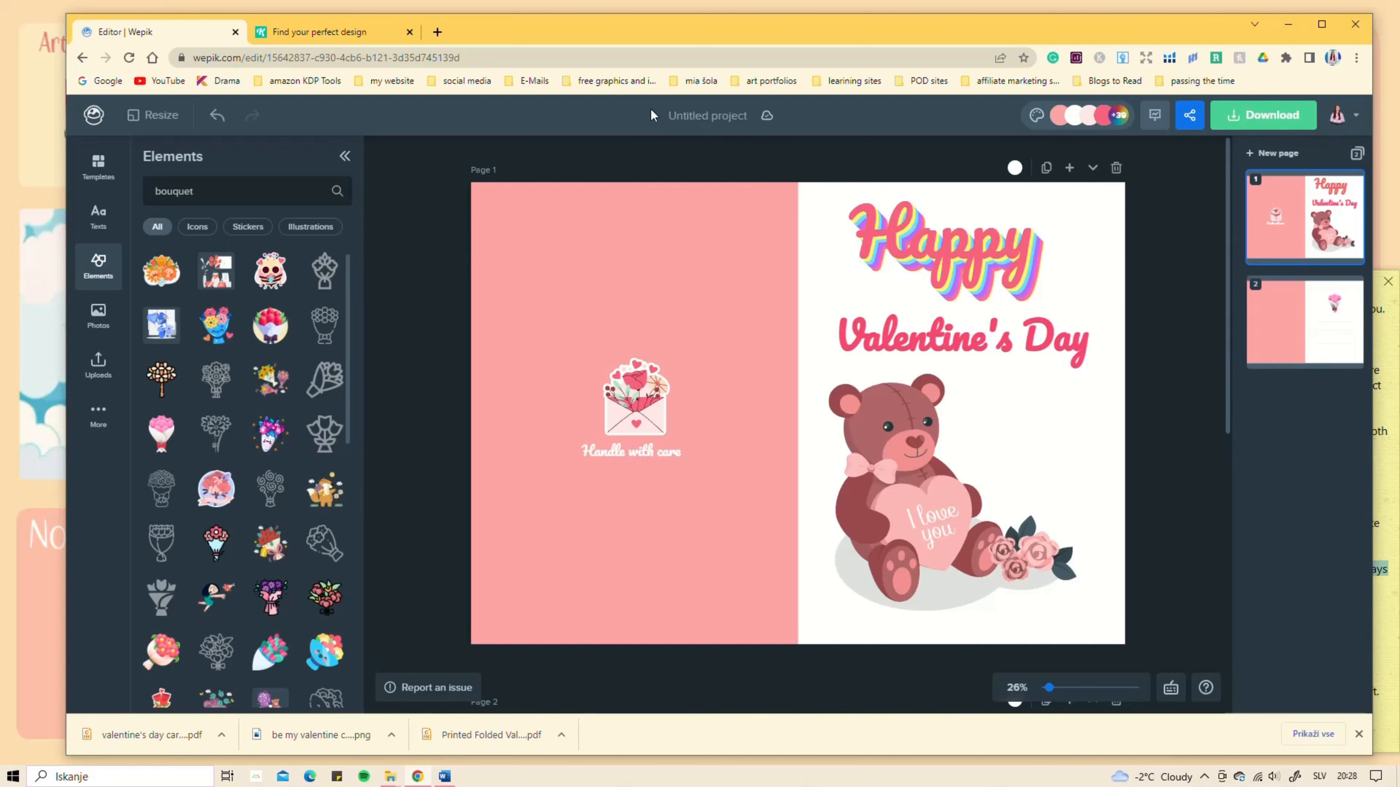
{"action": "left_click", "coordinate": [89, 117]}
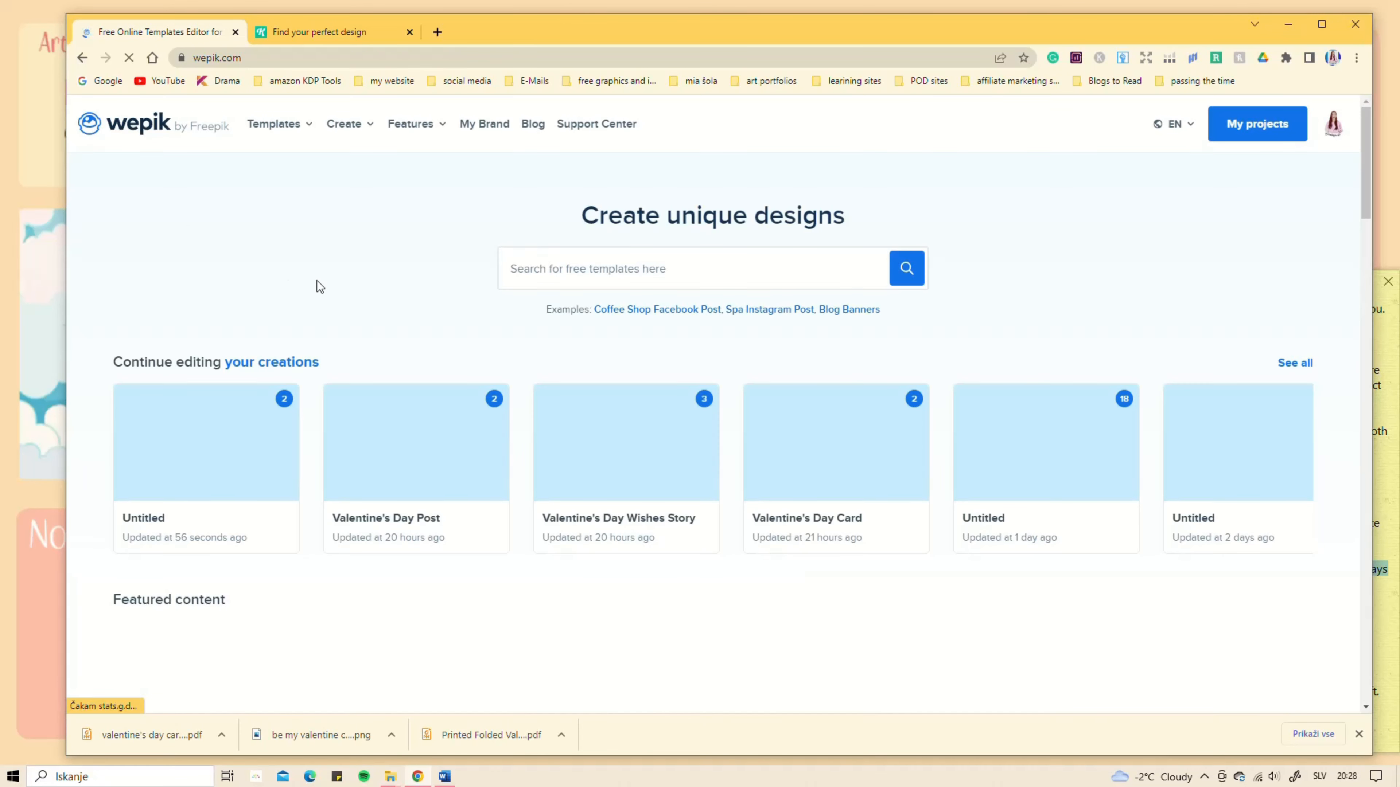
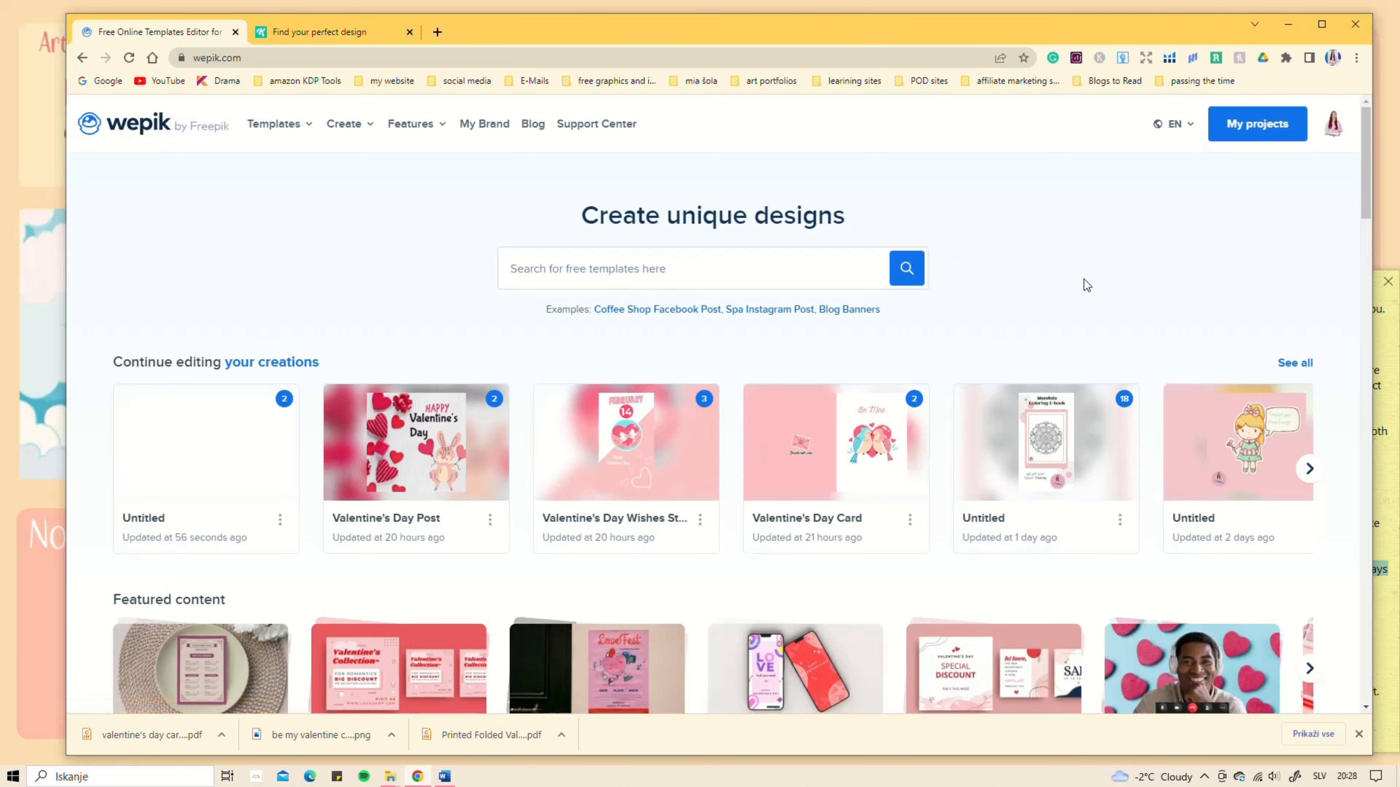
Step: Open the Valentine's Day Wishes Story design and add a new blank page at its end
{"action": "left_click", "coordinate": [592, 488]}
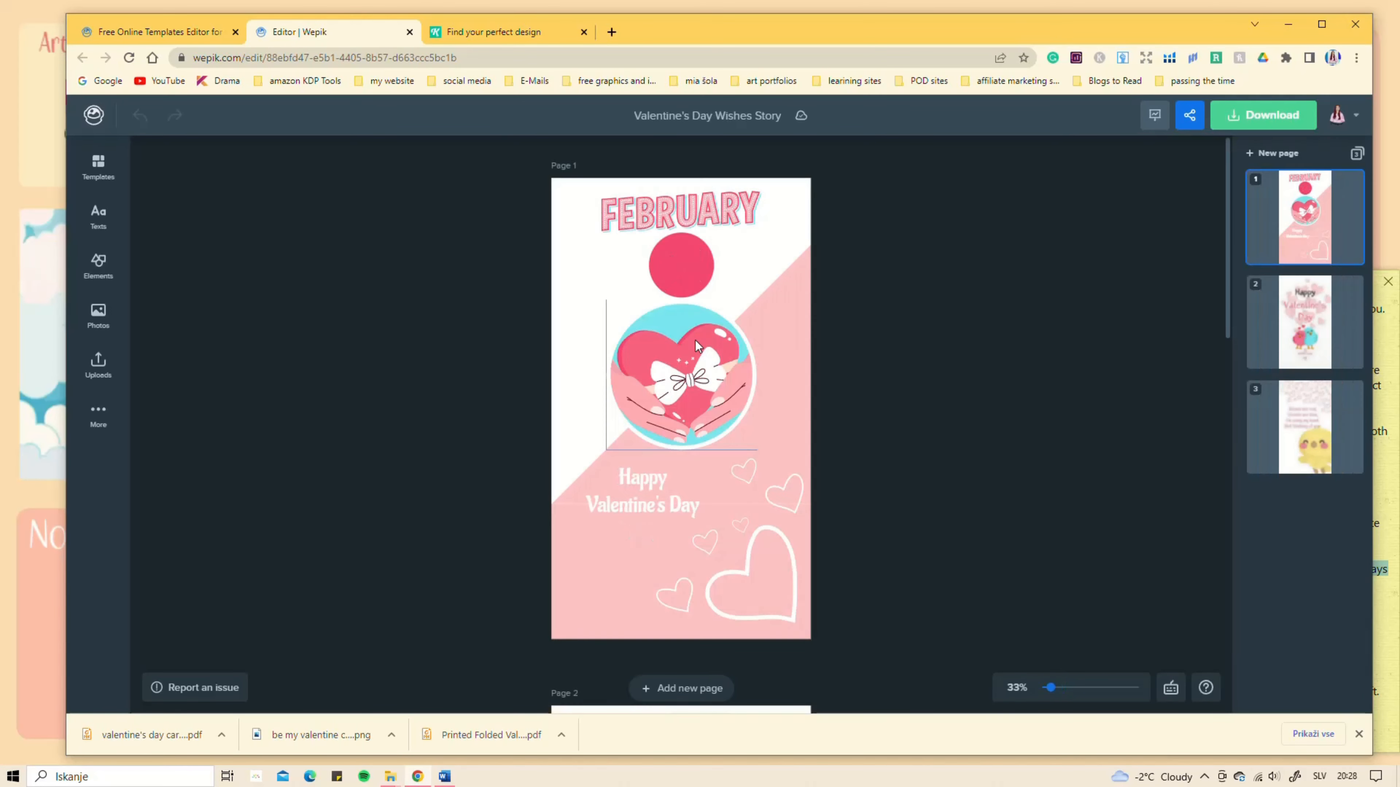
{"action": "scroll", "coordinate": [695, 341], "scroll_direction": "down", "scroll_amount": 10}
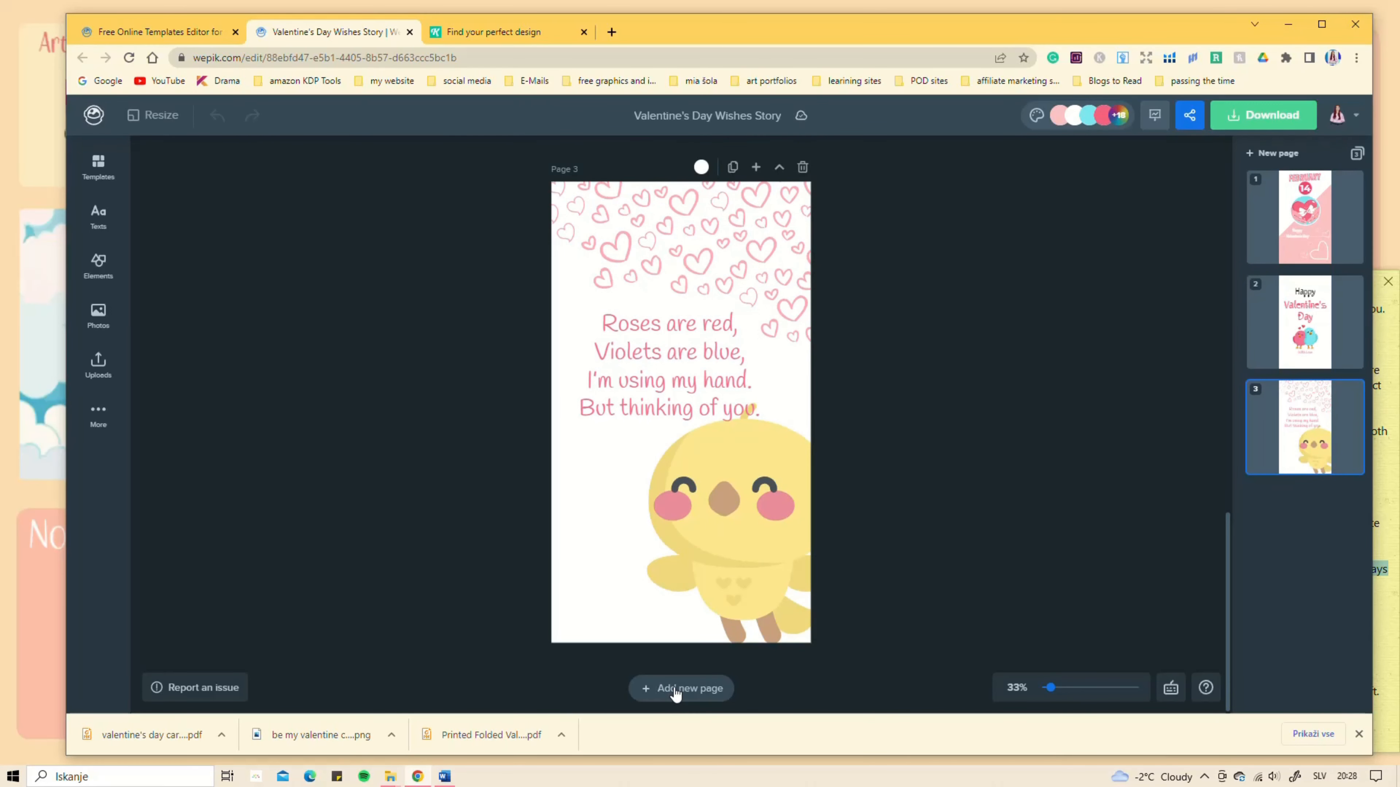
{"action": "left_click", "coordinate": [675, 689]}
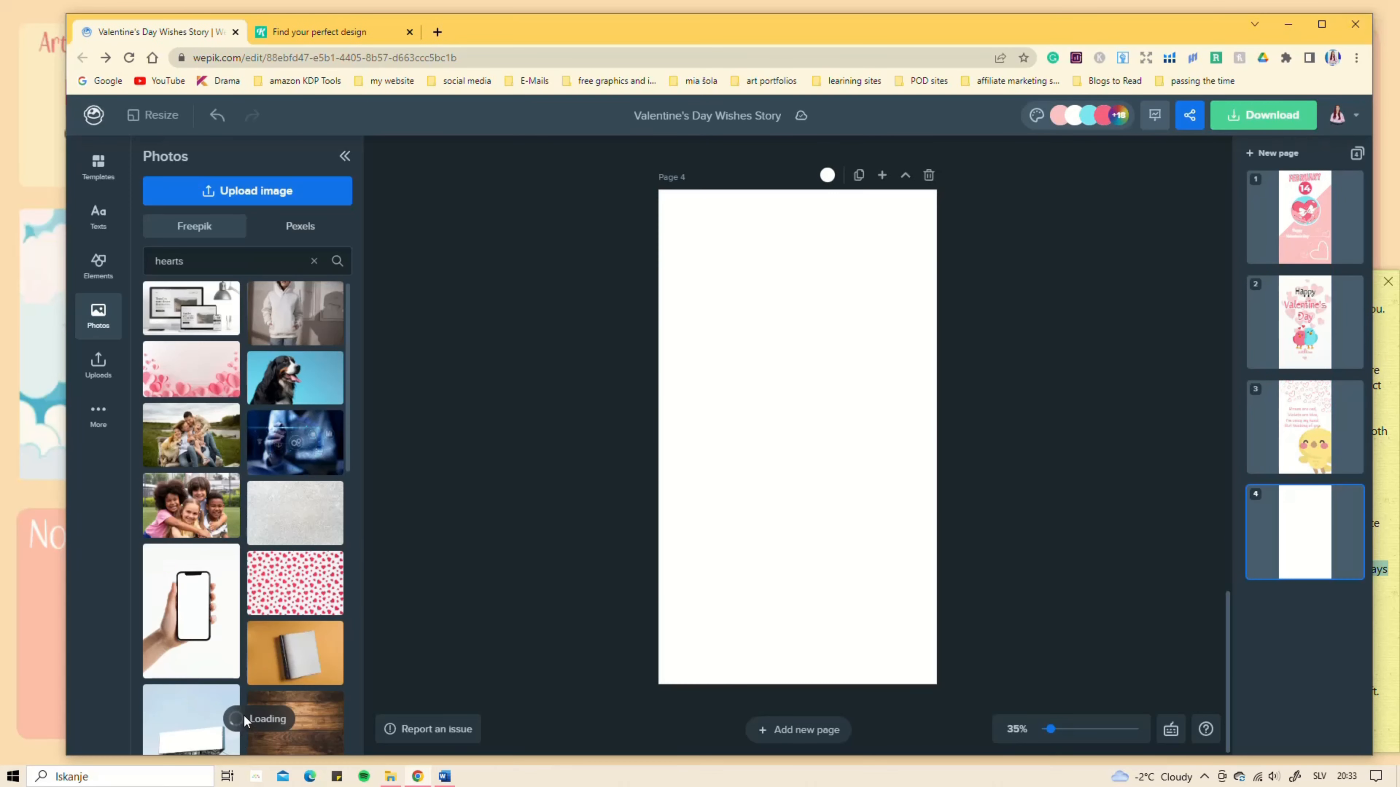
Step: Insert the red hearts pattern photo on the new page, rotate it 90 degrees and enlarge it to cover the whole page
{"action": "left_click", "coordinate": [309, 587]}
{"action": "left_click_drag", "start_coordinate": [760, 463], "coordinate": [635, 545]}
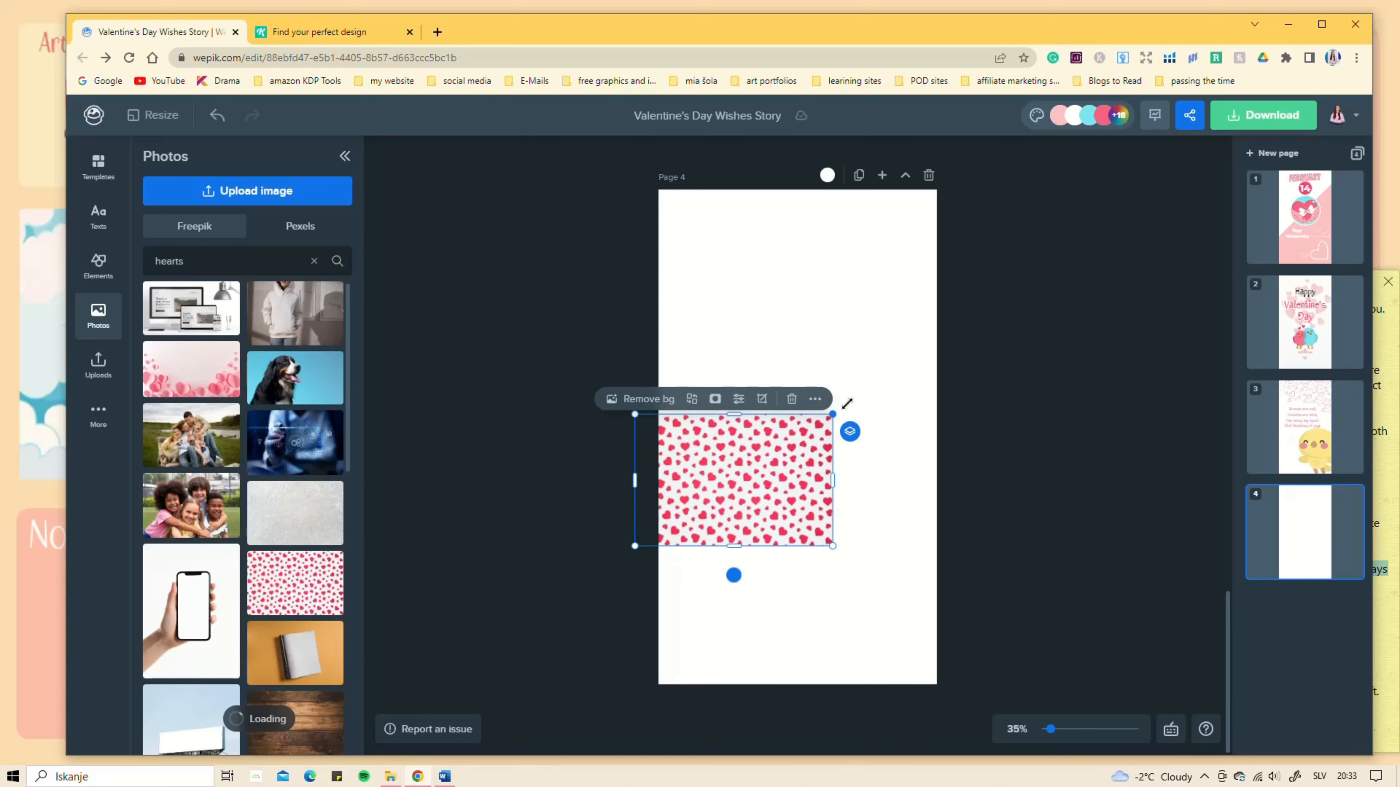
{"action": "left_click_drag", "start_coordinate": [836, 412], "coordinate": [912, 361]}
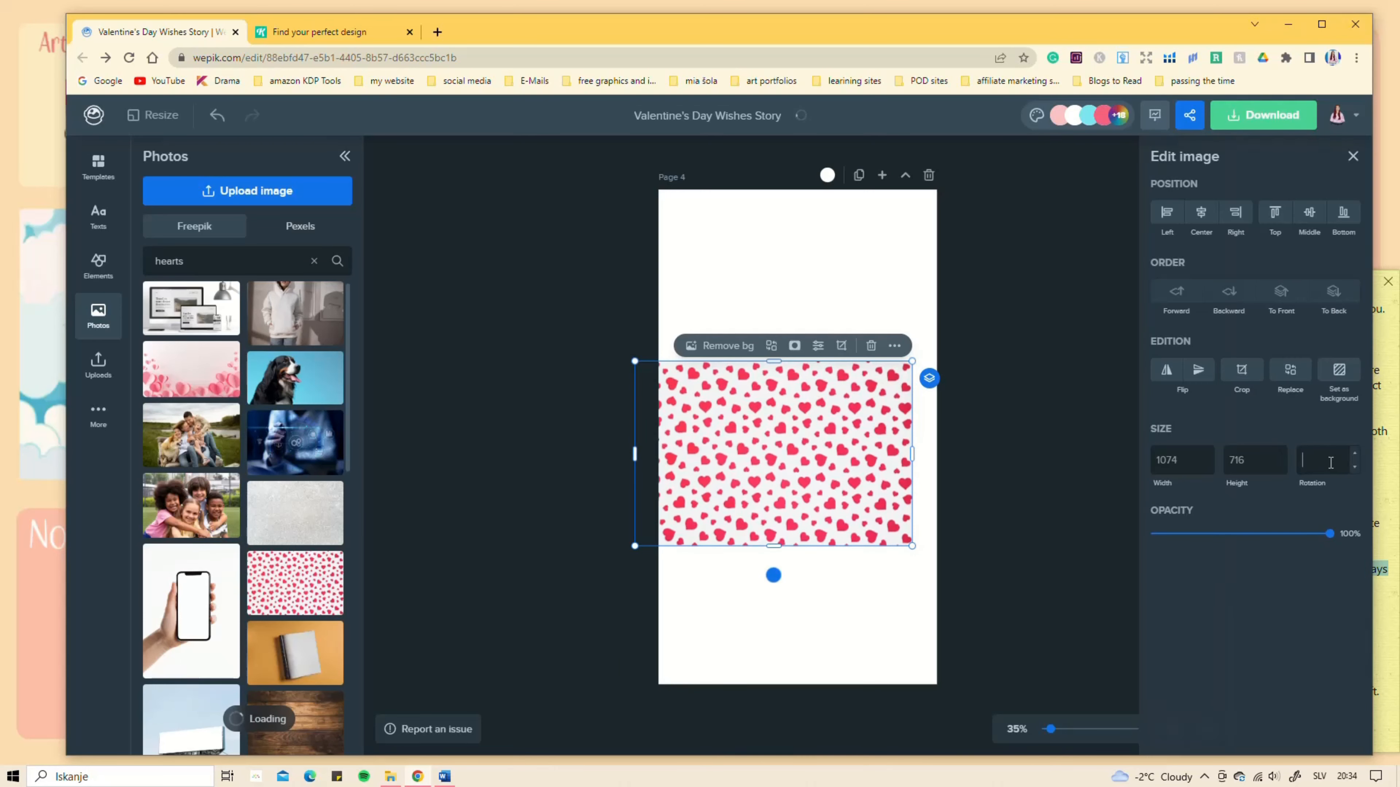
{"action": "type", "text": "90"}
{"action": "left_click_drag", "start_coordinate": [866, 315], "coordinate": [946, 217]}
{"action": "left_click", "coordinate": [972, 198]}
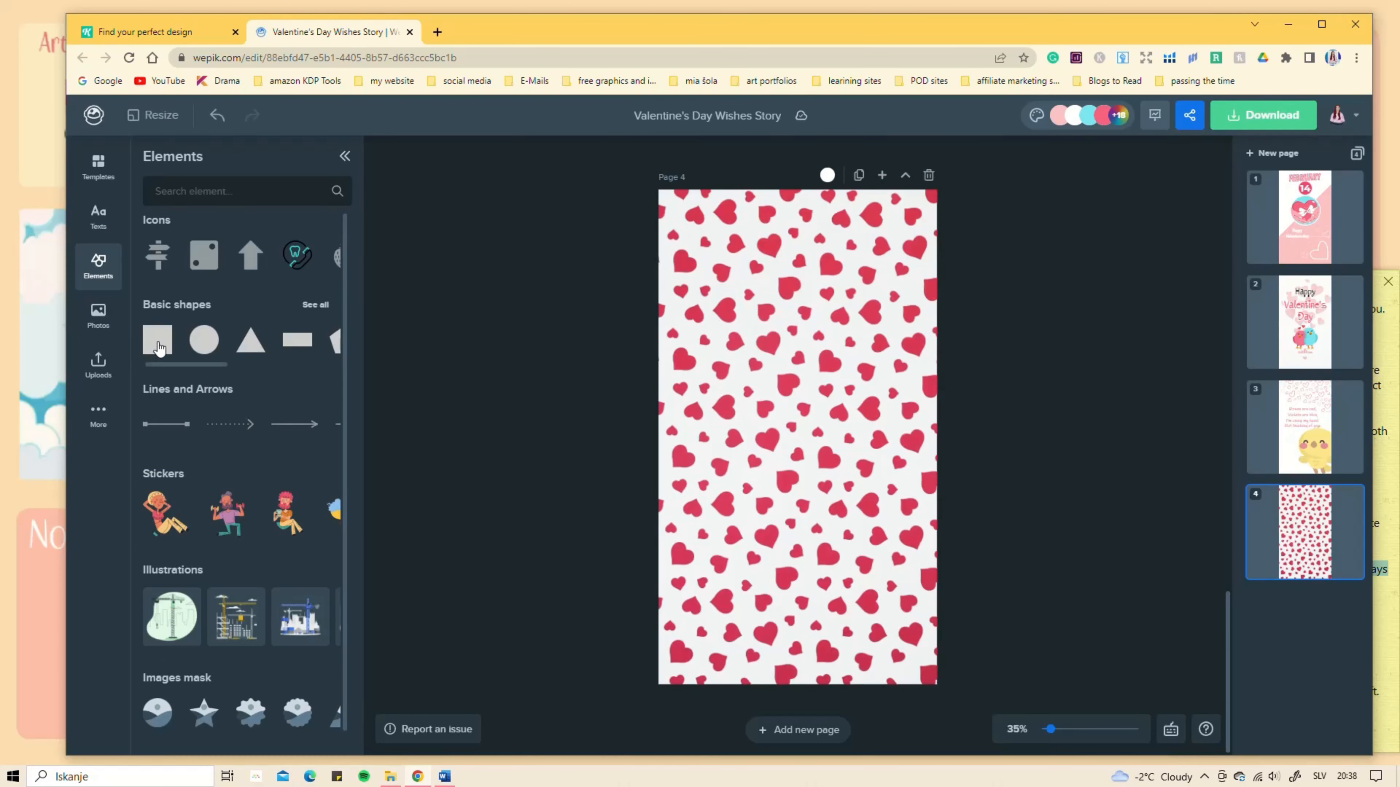
Step: Insert a square shape on page 4 and stretch it into a tall rectangle centred over the hearts pattern
{"action": "left_click", "coordinate": [157, 339]}
{"action": "left_click_drag", "start_coordinate": [806, 381], "coordinate": [912, 562]}
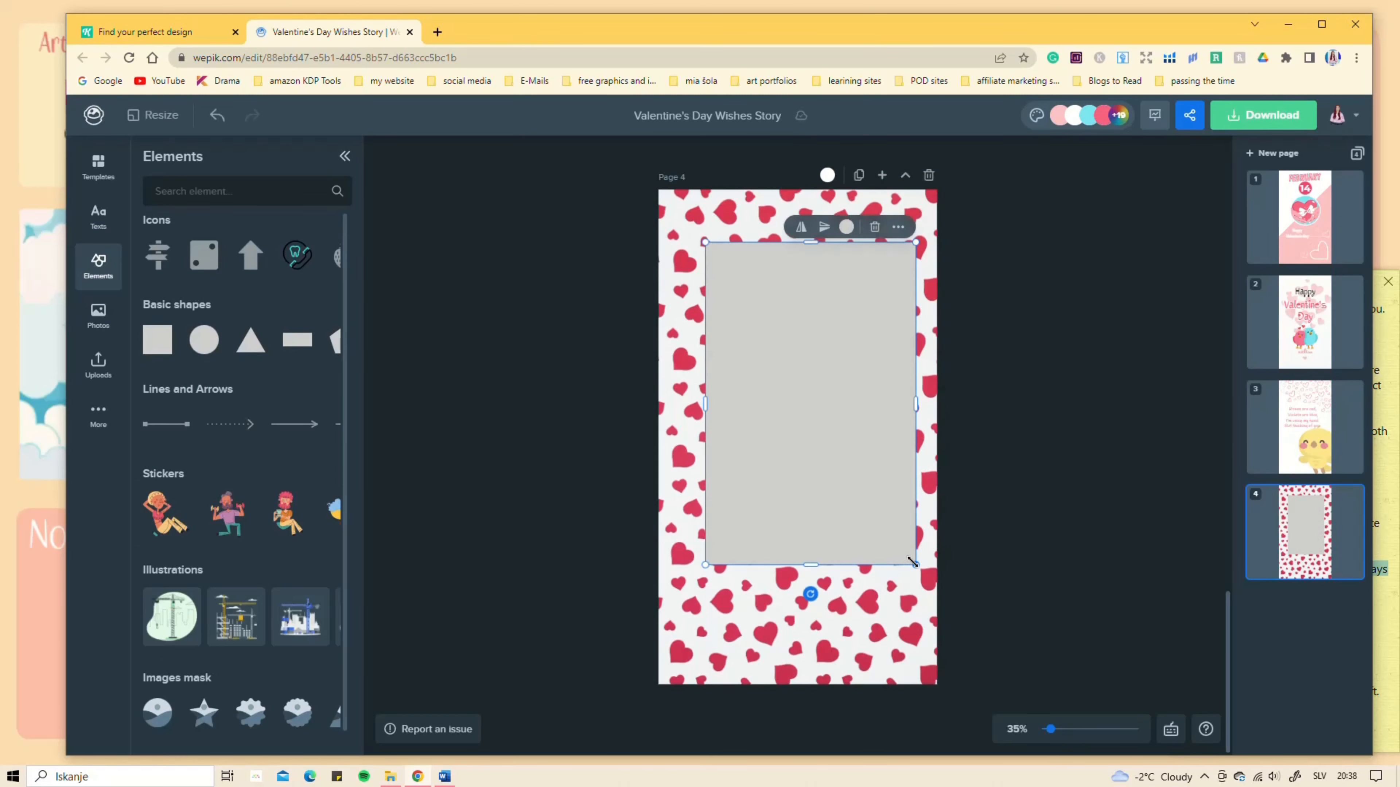
{"action": "left_click_drag", "start_coordinate": [842, 430], "coordinate": [831, 447]}
{"action": "left_click_drag", "start_coordinate": [799, 260], "coordinate": [800, 286]}
{"action": "left_click_drag", "start_coordinate": [807, 331], "coordinate": [807, 311]}
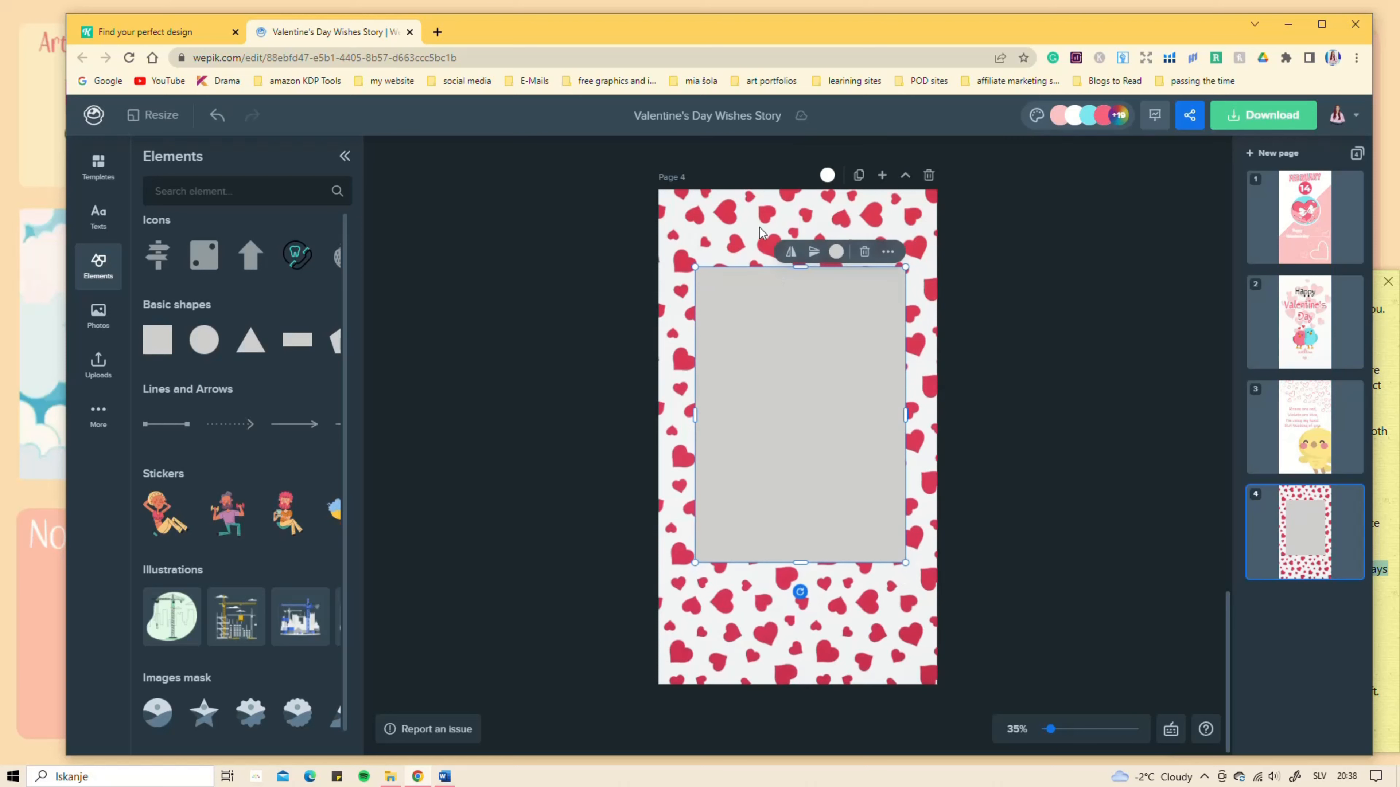
Step: Fill the tall rectangle with dark burgundy 4F021B, enlarge it slightly and move it closer to the page's upper edge
{"action": "left_click", "coordinate": [836, 251]}
{"action": "left_click", "coordinate": [980, 512]}
{"action": "left_click", "coordinate": [918, 490]}
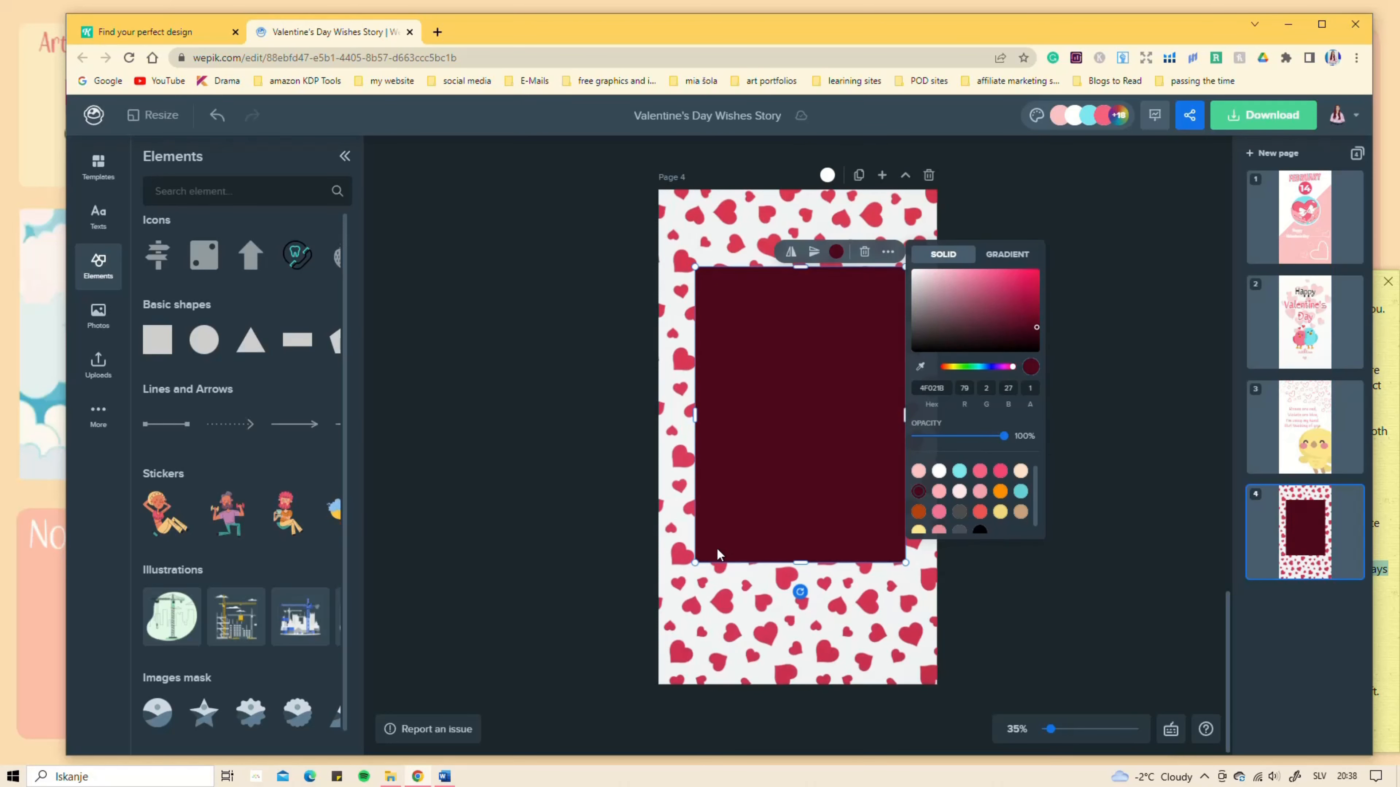
{"action": "left_click_drag", "start_coordinate": [695, 562], "coordinate": [681, 576]}
{"action": "left_click_drag", "start_coordinate": [815, 468], "coordinate": [894, 489]}
Step: Place a second square inside the burgundy frame, sized to leave a deeper lower border, and fill it white FFFFFF
{"action": "left_click", "coordinate": [158, 340]}
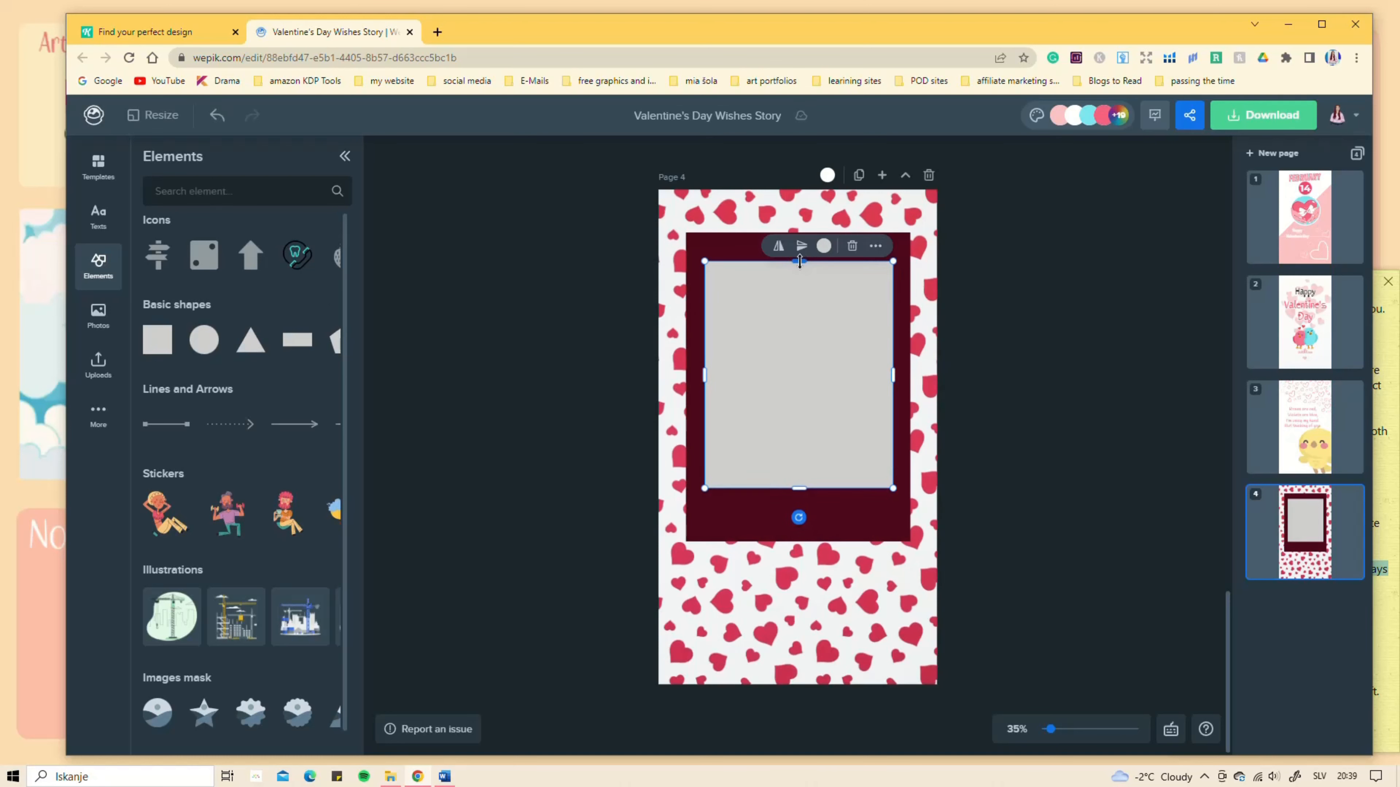
{"action": "left_click_drag", "start_coordinate": [800, 261], "coordinate": [800, 249]}
{"action": "left_click", "coordinate": [824, 235]}
{"action": "left_click_drag", "start_coordinate": [910, 261], "coordinate": [886, 238]}
Step: Insert the arch-shaped image mask, enlarge it to nearly the white rectangle's width and centre it at that rectangle's lower edge
{"action": "scroll", "coordinate": [290, 540], "scroll_direction": "down", "scroll_amount": 2}
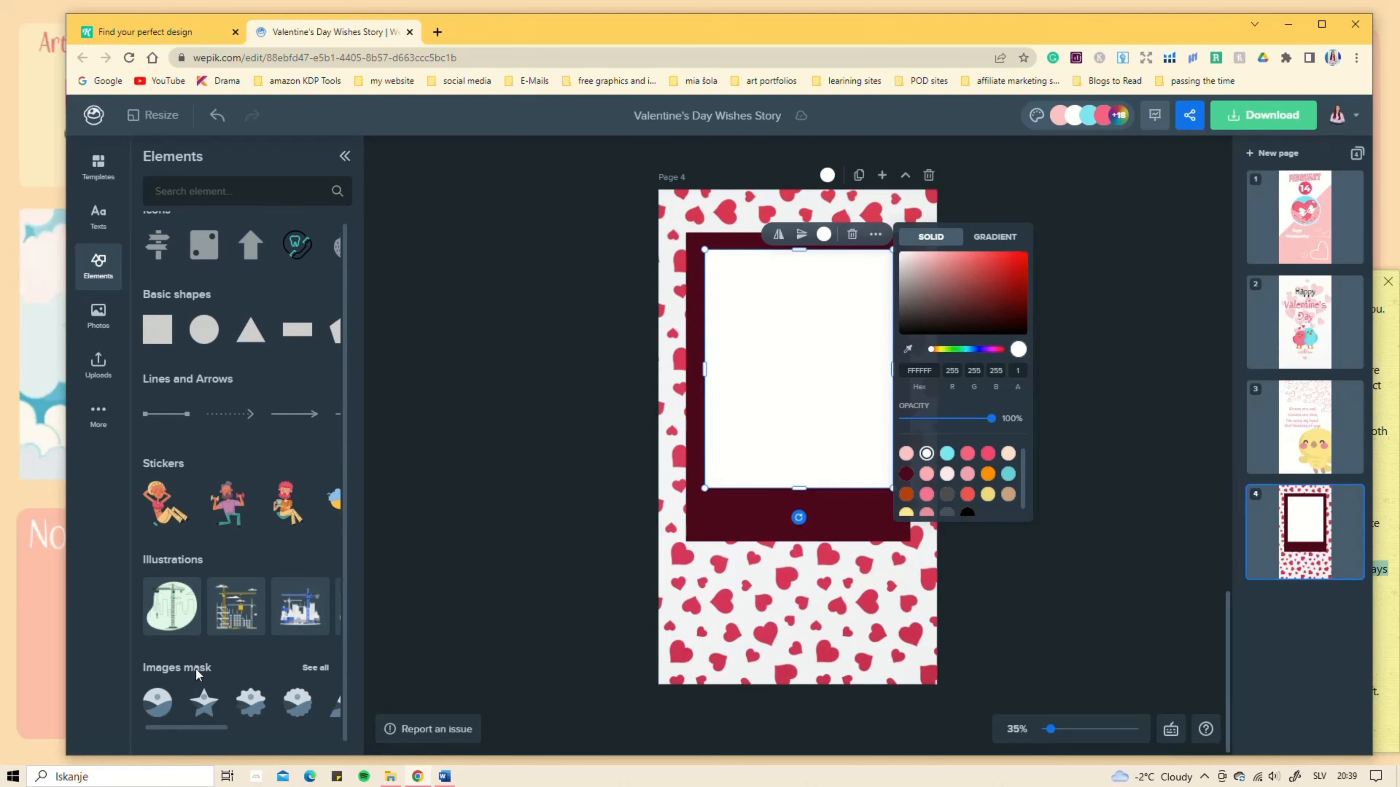
{"action": "left_click", "coordinate": [199, 669]}
{"action": "left_click", "coordinate": [321, 667]}
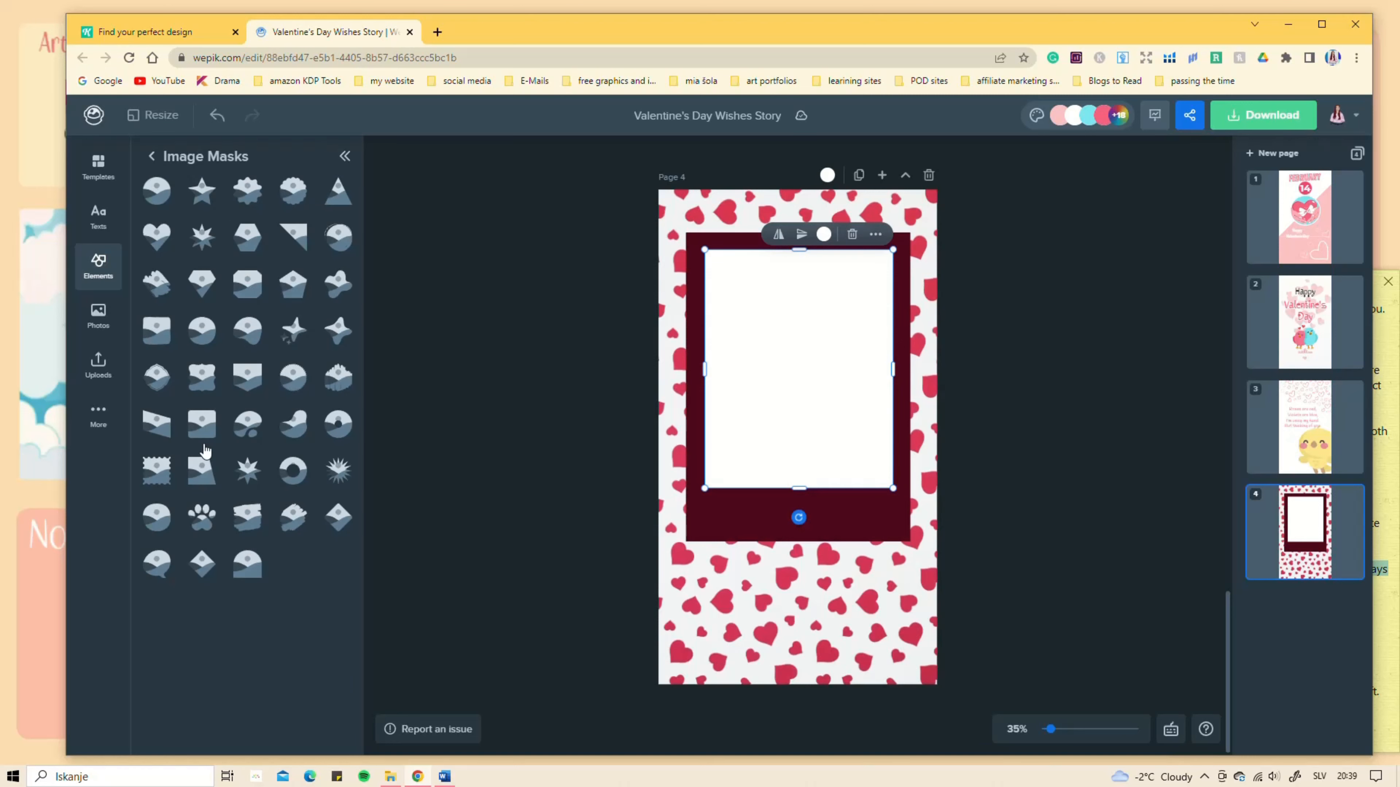
{"action": "left_click", "coordinate": [245, 575]}
{"action": "left_click_drag", "start_coordinate": [799, 440], "coordinate": [759, 442]}
{"action": "left_click_drag", "start_coordinate": [796, 401], "coordinate": [889, 306]}
{"action": "left_click_drag", "start_coordinate": [847, 395], "coordinate": [841, 403]}
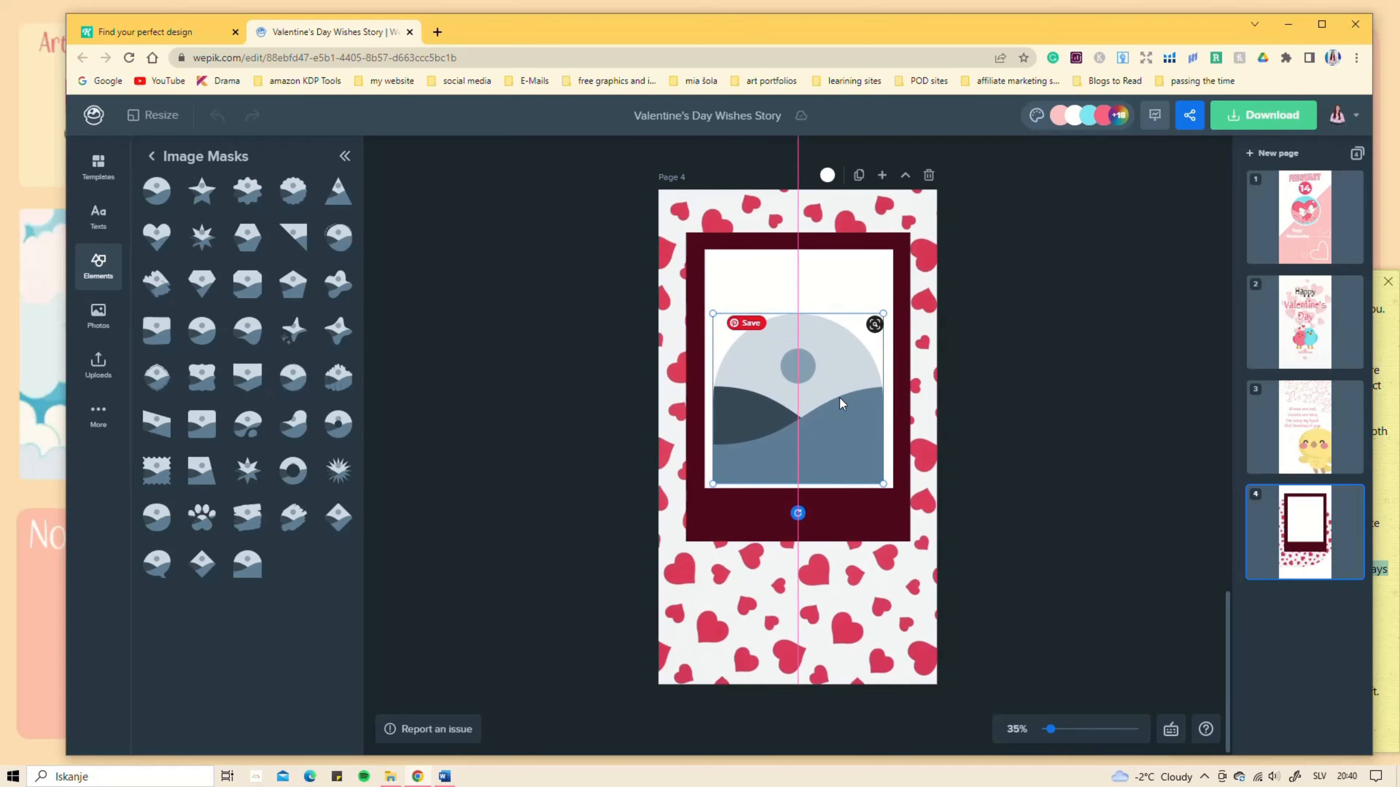
{"action": "left_click_drag", "start_coordinate": [709, 316], "coordinate": [703, 311]}
{"action": "left_click_drag", "start_coordinate": [842, 410], "coordinate": [840, 408]}
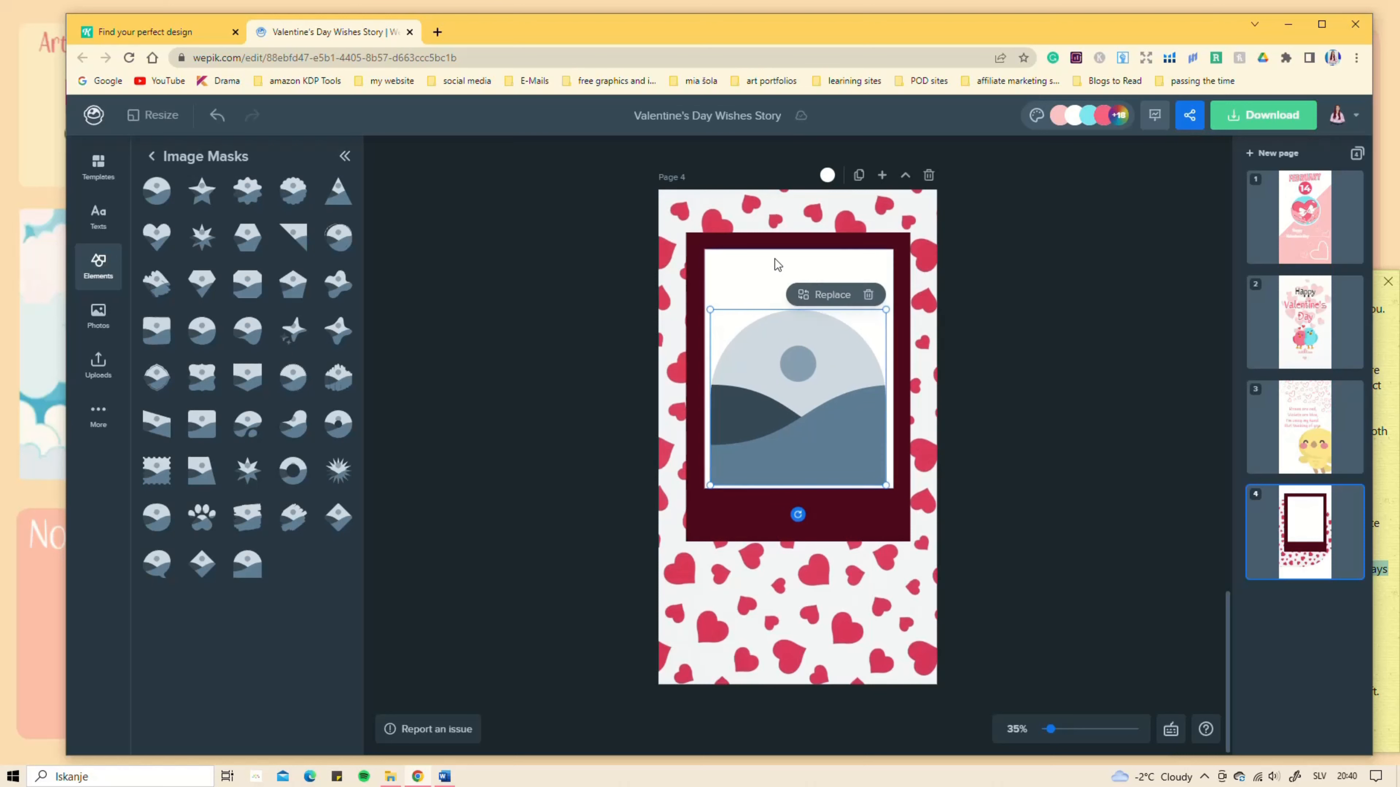
Step: Search the elements for "washi tape" and browse the results for a tape decoration
{"action": "left_click", "coordinate": [779, 266]}
{"action": "left_click", "coordinate": [152, 156]}
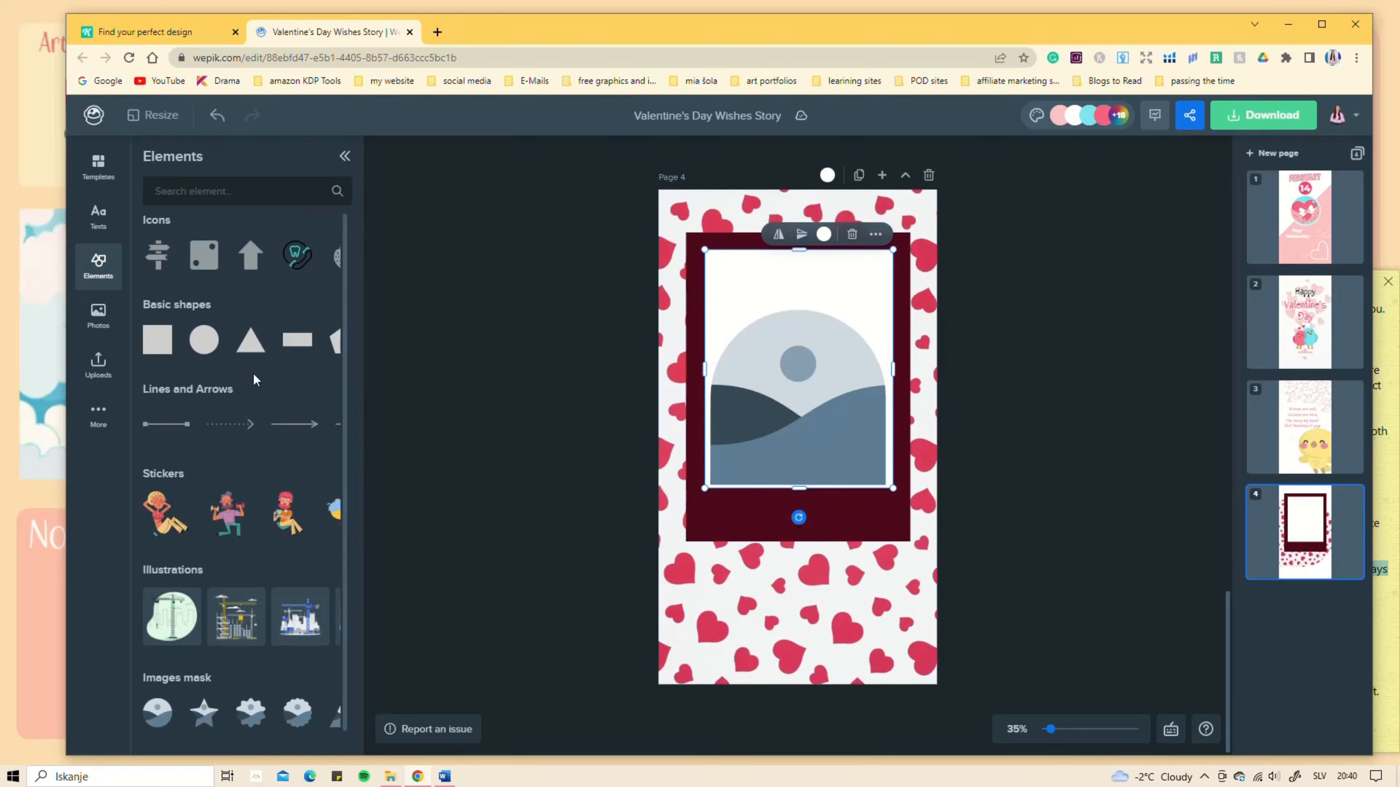
{"action": "left_click", "coordinate": [200, 191]}
{"action": "type", "text": "washi tape"}
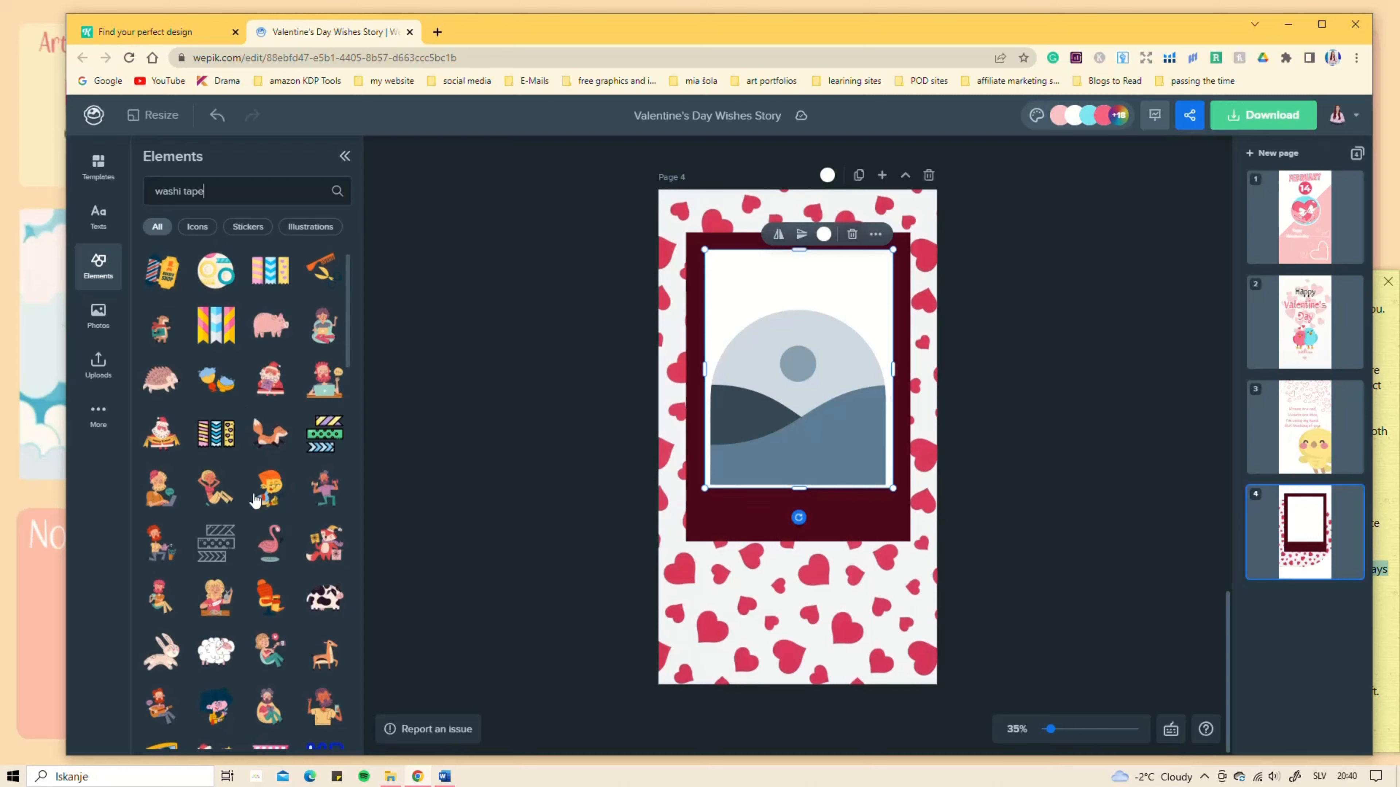
{"action": "scroll", "coordinate": [255, 499], "scroll_direction": "down", "scroll_amount": 10}
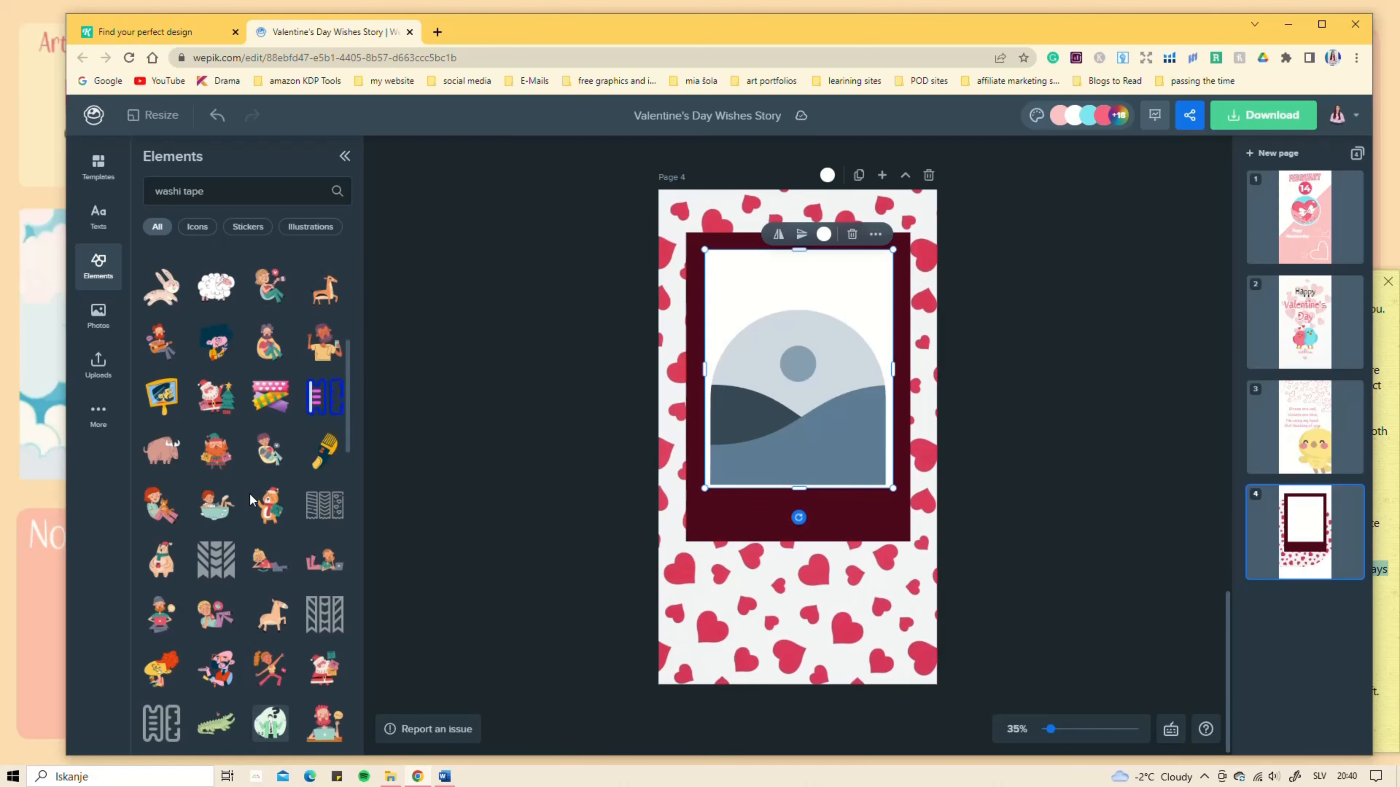
{"action": "scroll", "coordinate": [214, 485], "scroll_direction": "down", "scroll_amount": 5}
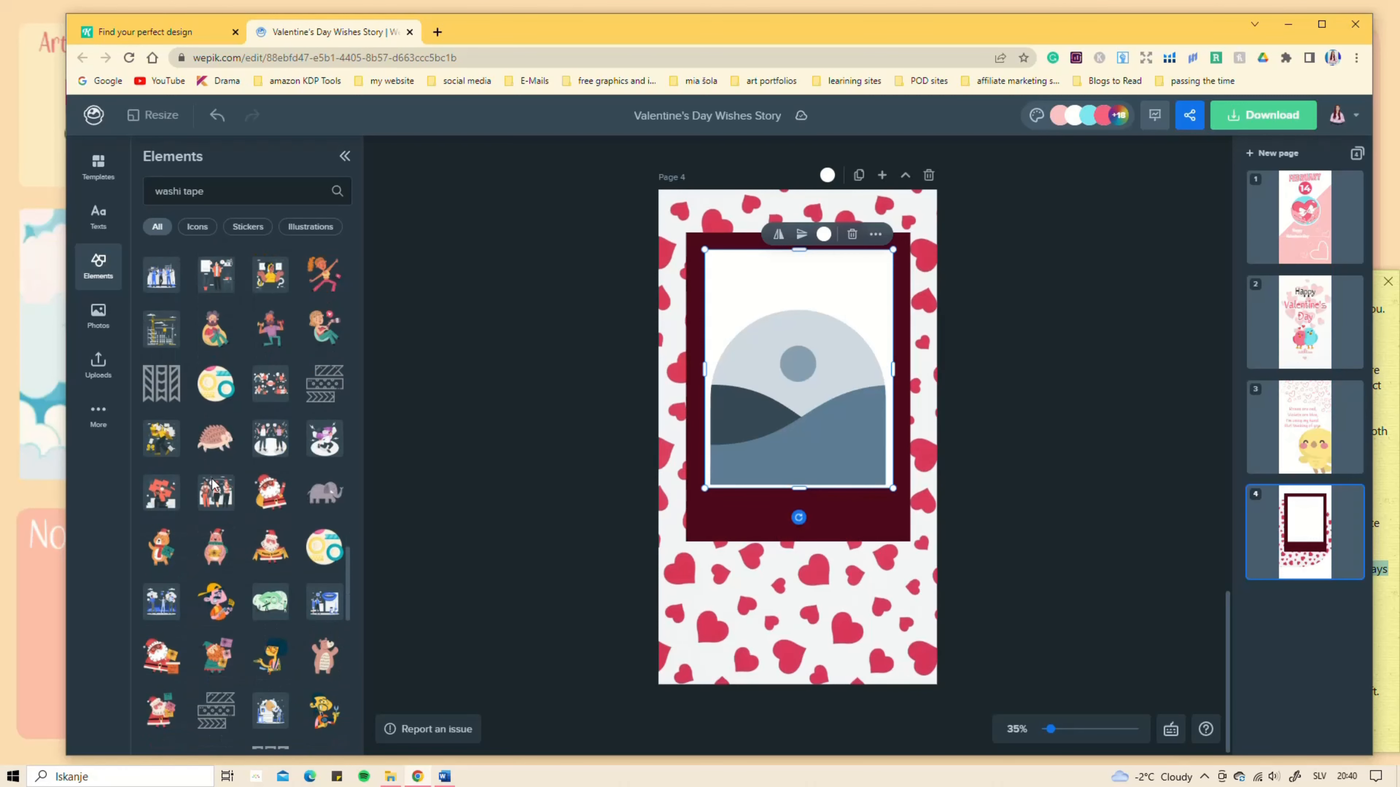
Step: Shorten the element search to "washi" and look through the results for a suitable tape strip
{"action": "left_click", "coordinate": [249, 185]}
{"action": "key", "text": "BackSpace"}
{"action": "key", "text": "BackSpace"}
{"action": "key", "text": "BackSpace"}
{"action": "key", "text": "BackSpace"}
{"action": "key", "text": "BackSpace"}
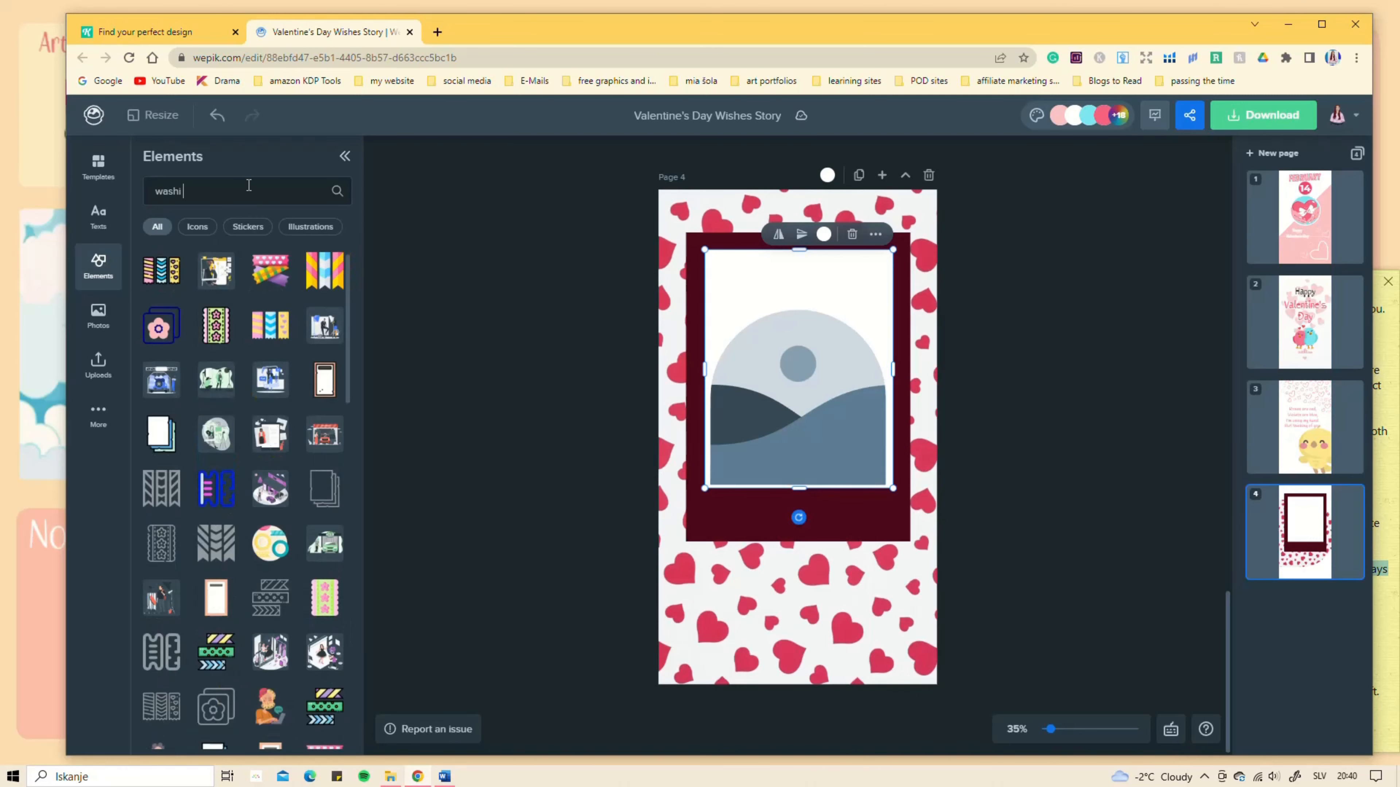
{"action": "scroll", "coordinate": [347, 613], "scroll_direction": "down", "scroll_amount": 5}
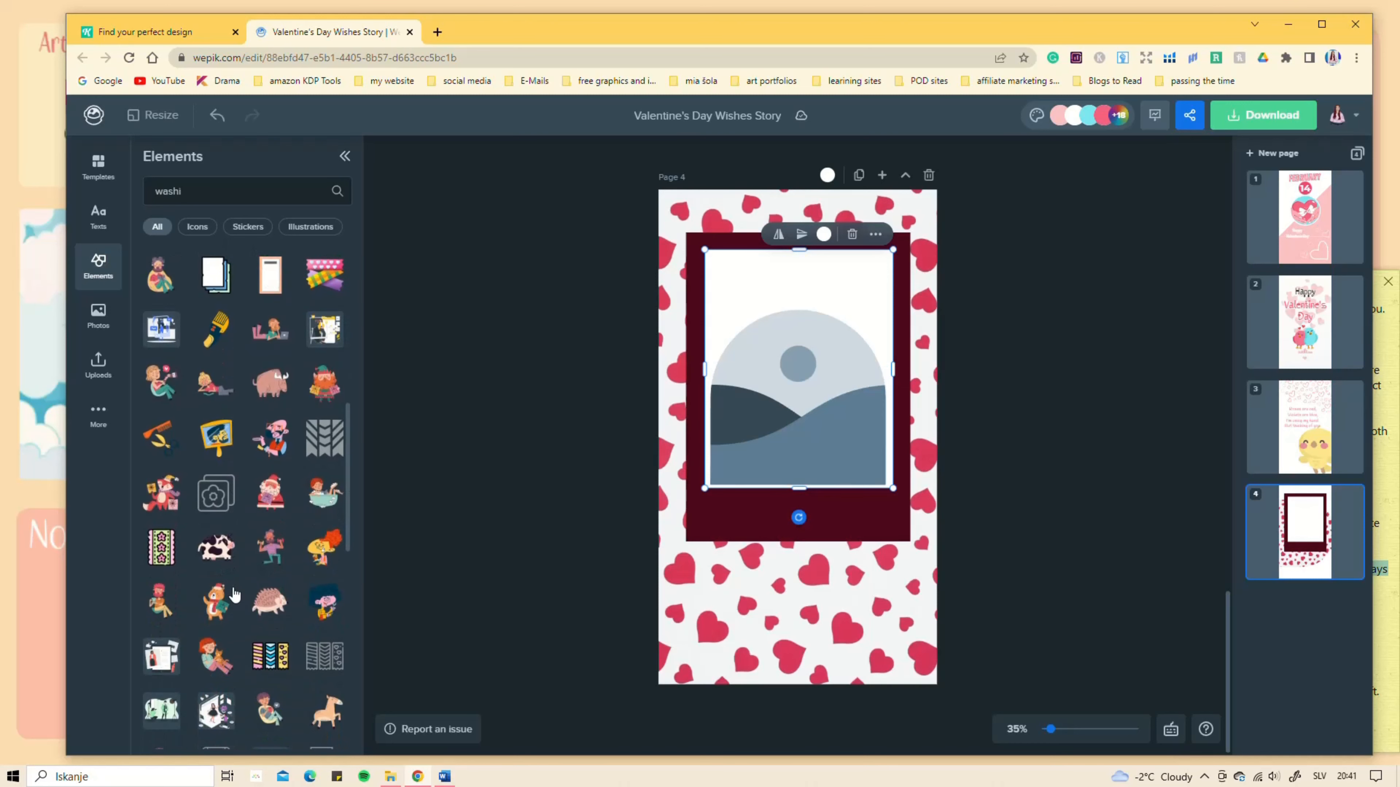
{"action": "scroll", "coordinate": [234, 593], "scroll_direction": "down", "scroll_amount": 3}
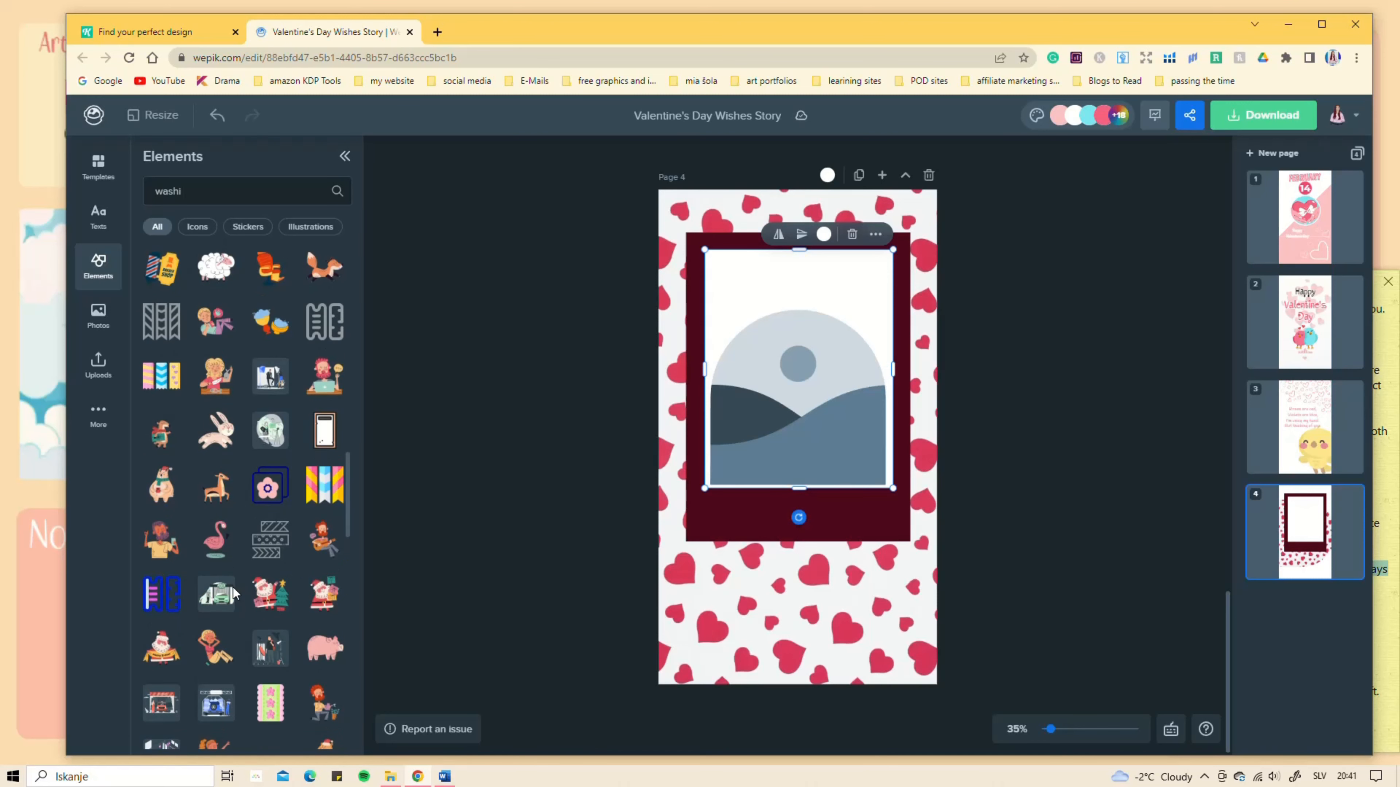
Step: Try the pink, blue and yellow washi strips enlarged over the photo frame, and delete them
{"action": "left_click_drag", "start_coordinate": [270, 325], "coordinate": [825, 417]}
{"action": "left_click_drag", "start_coordinate": [744, 474], "coordinate": [697, 510]}
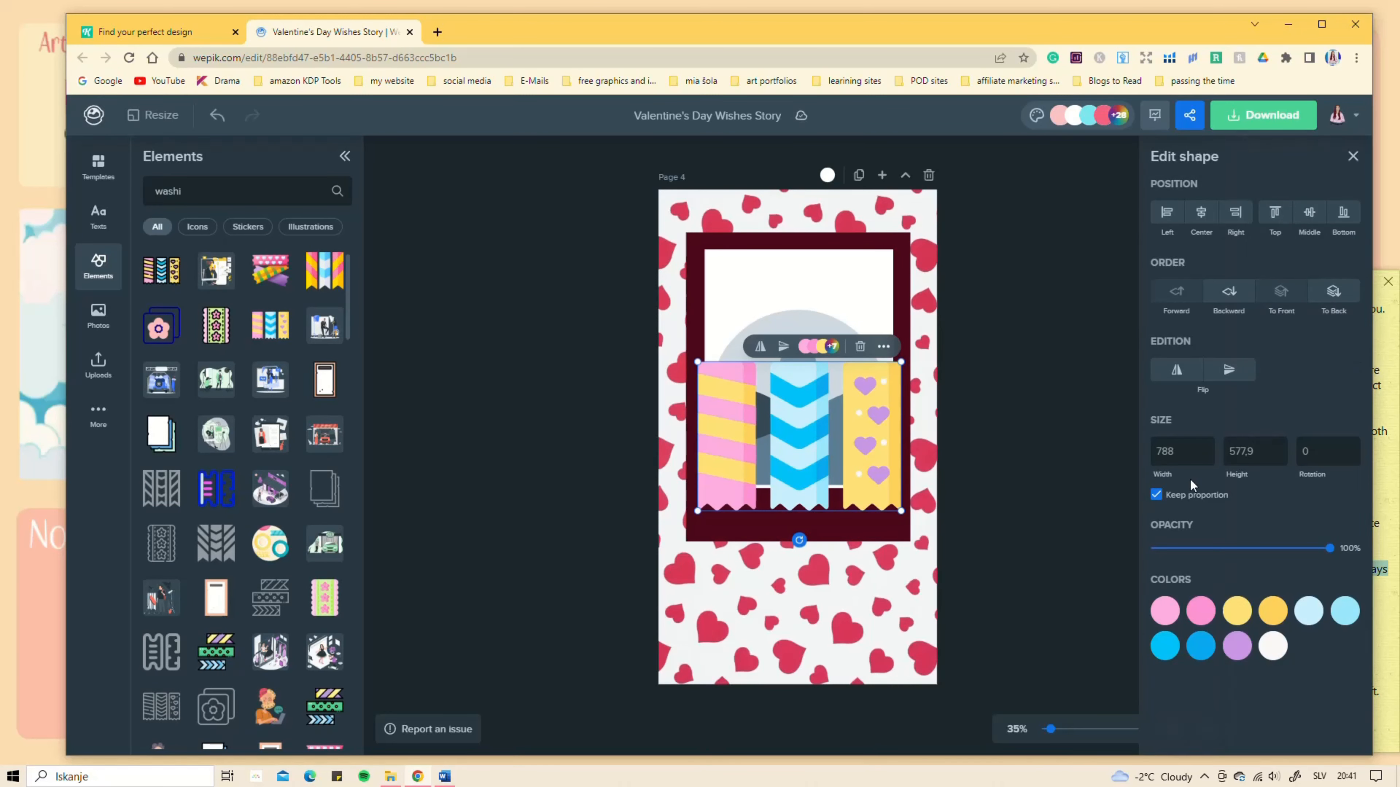
{"action": "left_click", "coordinate": [861, 347]}
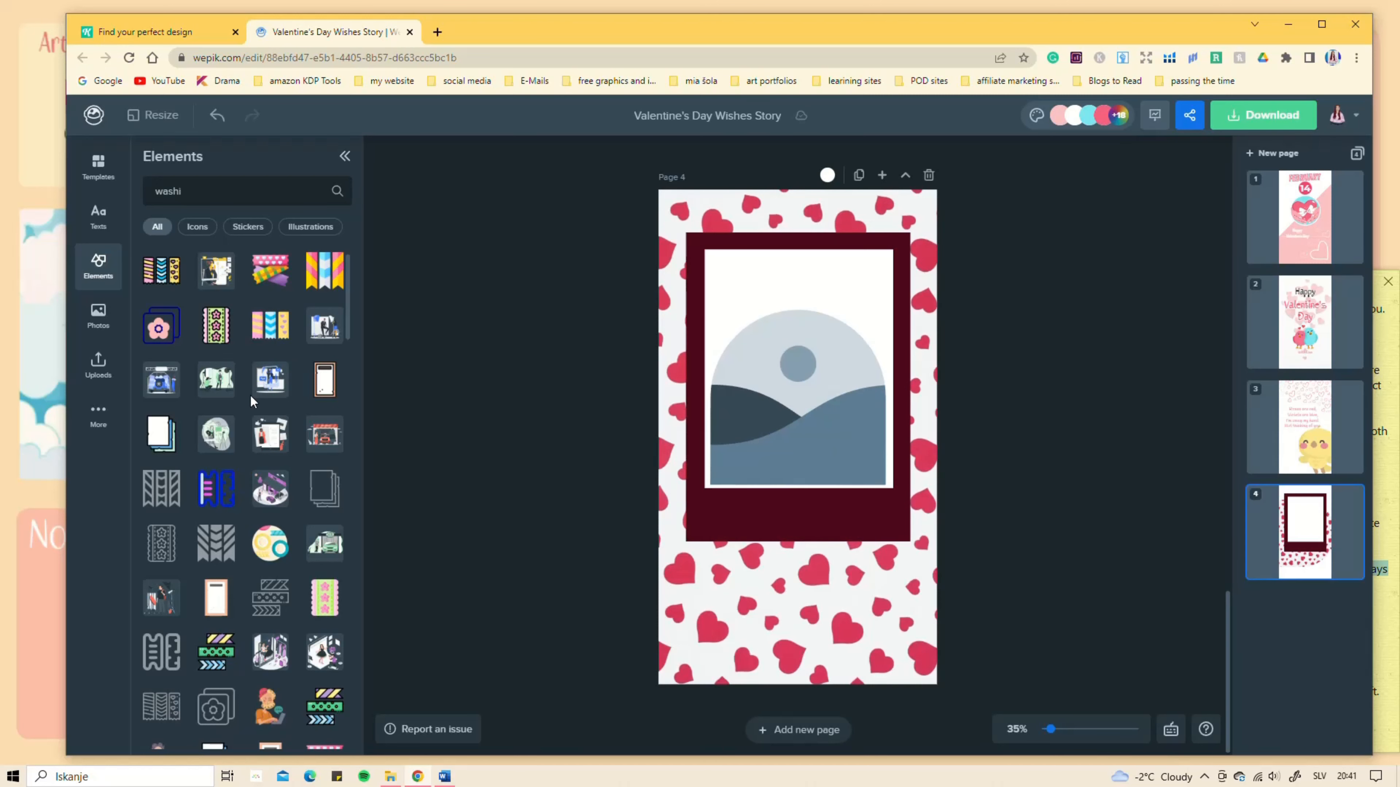
Step: Search the elements for "tape", insert the crossed striped tape and place it centred over the frame's upper edge
{"action": "scroll", "coordinate": [249, 395], "scroll_direction": "down", "scroll_amount": 4}
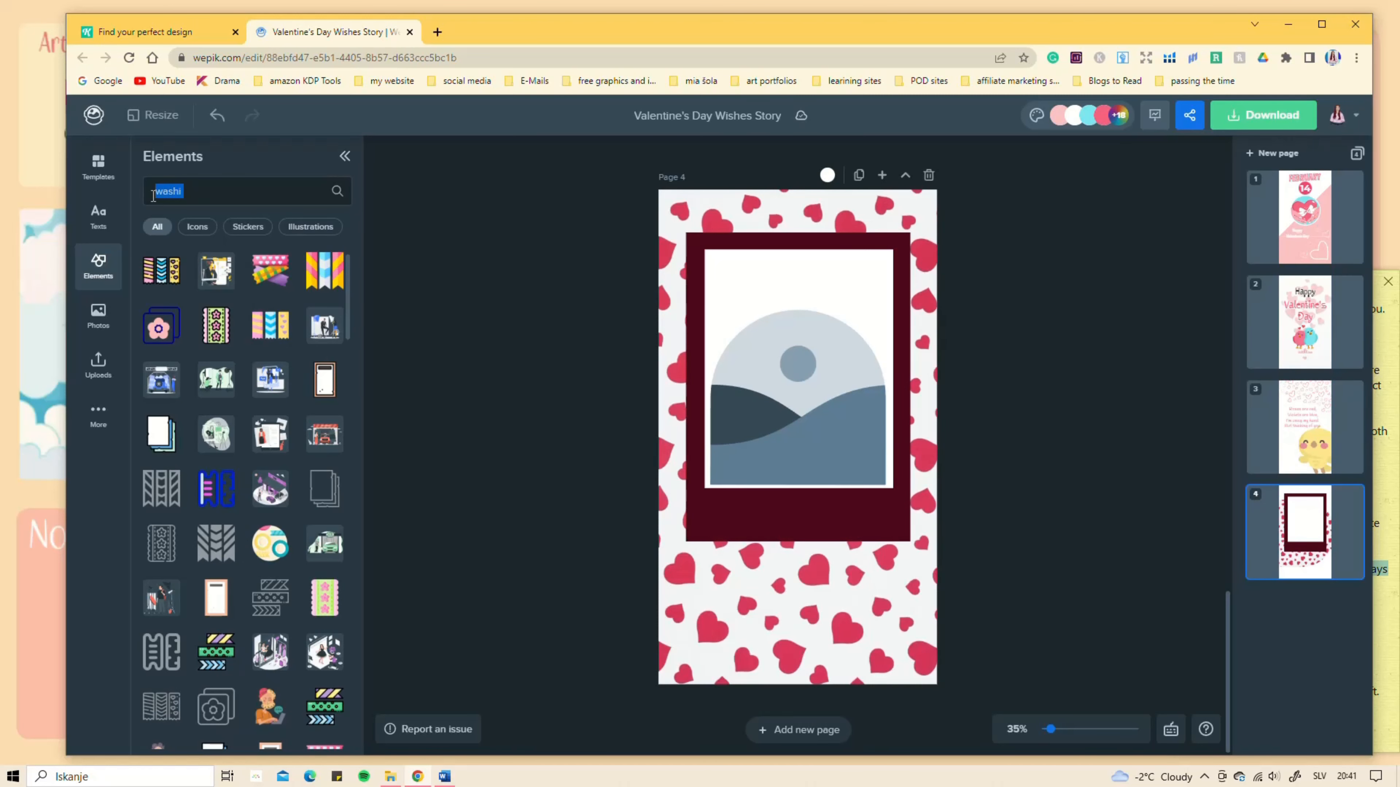
{"action": "key", "text": "Return"}
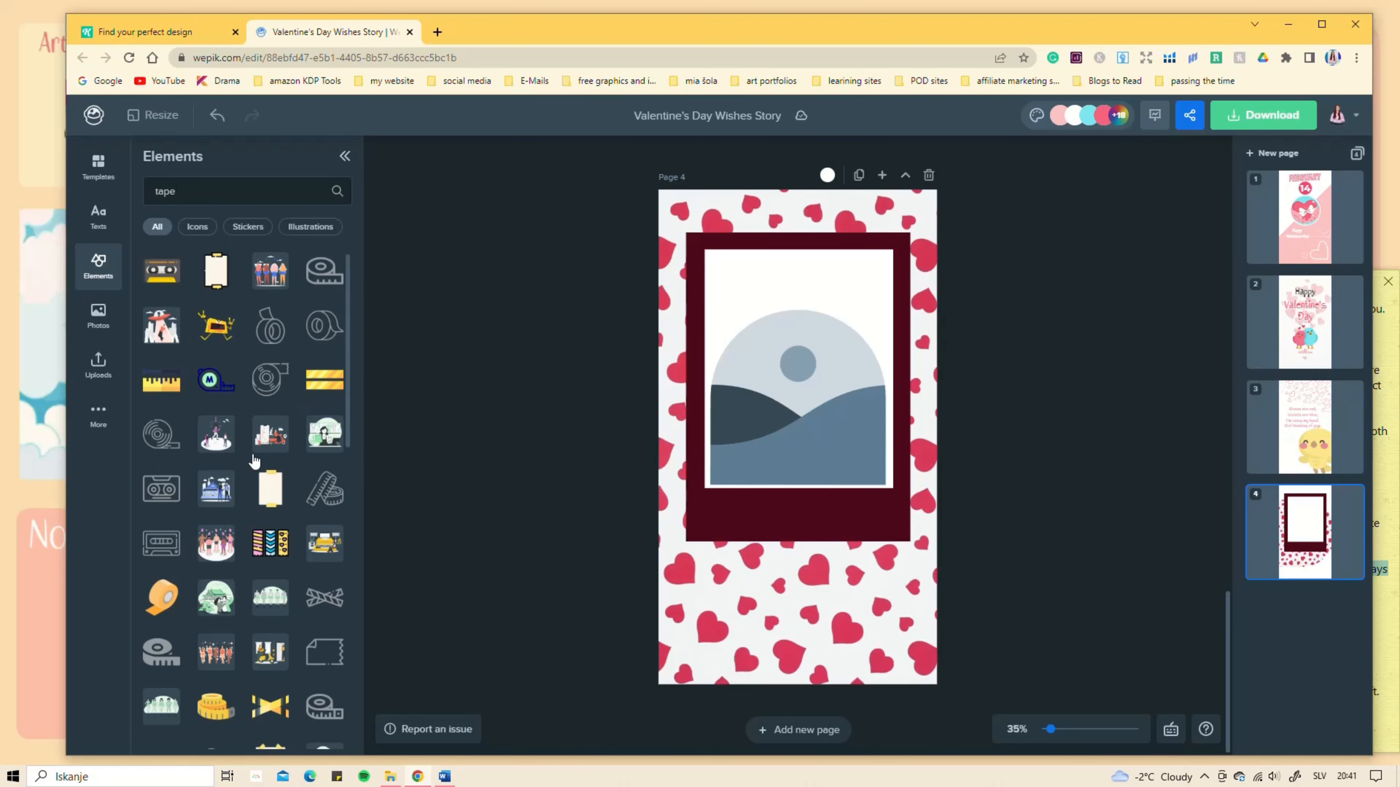
{"action": "scroll", "coordinate": [261, 450], "scroll_direction": "down", "scroll_amount": 10}
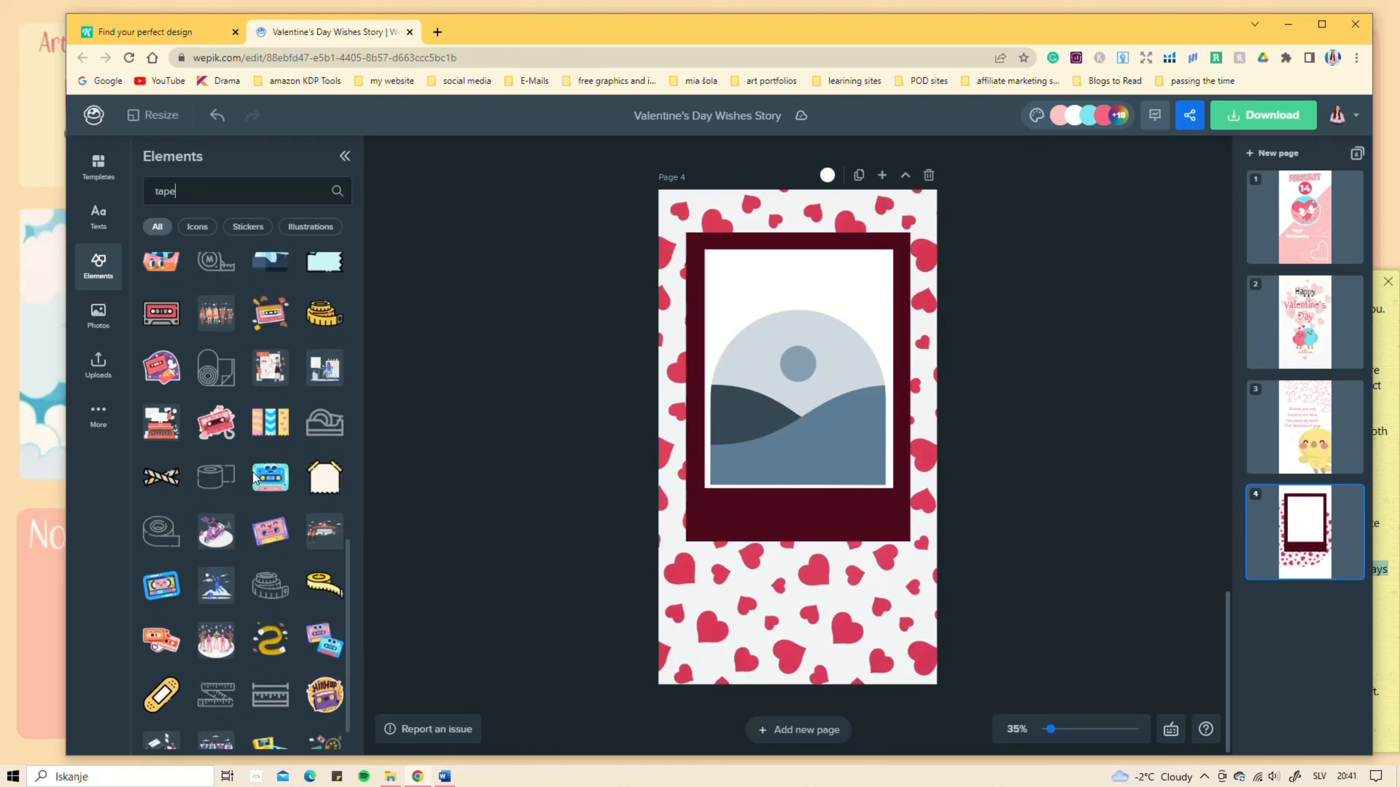
{"action": "scroll", "coordinate": [255, 478], "scroll_direction": "down", "scroll_amount": 1}
{"action": "left_click", "coordinate": [158, 481]}
{"action": "left_click_drag", "start_coordinate": [813, 406], "coordinate": [823, 253]}
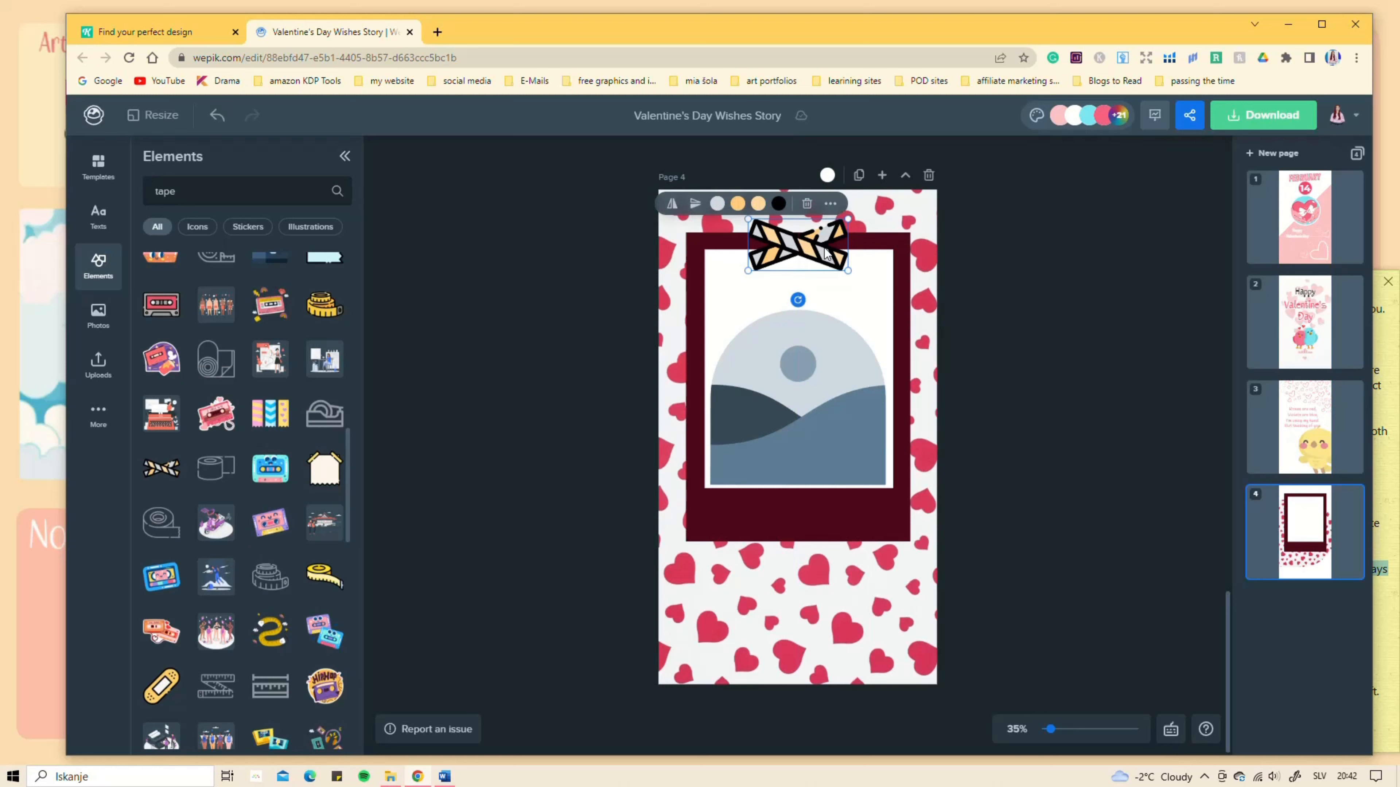
Step: Recolour the crossed tape with a dark burgundy outline, pink in place of light peach and light blue in place of grey
{"action": "left_click", "coordinate": [778, 203]}
{"action": "left_click", "coordinate": [861, 443]}
{"action": "left_click", "coordinate": [758, 204]}
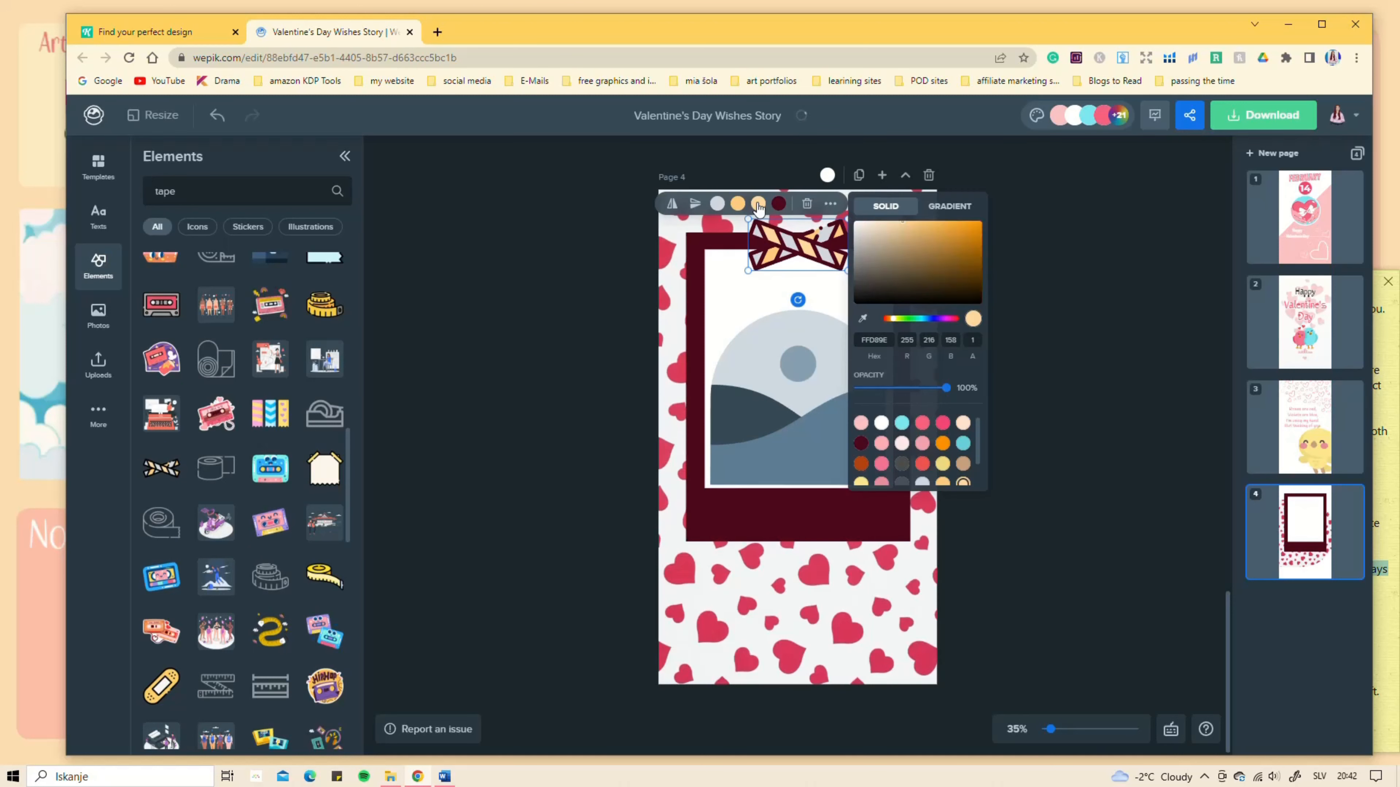
{"action": "left_click", "coordinate": [922, 424]}
{"action": "left_click", "coordinate": [717, 205]}
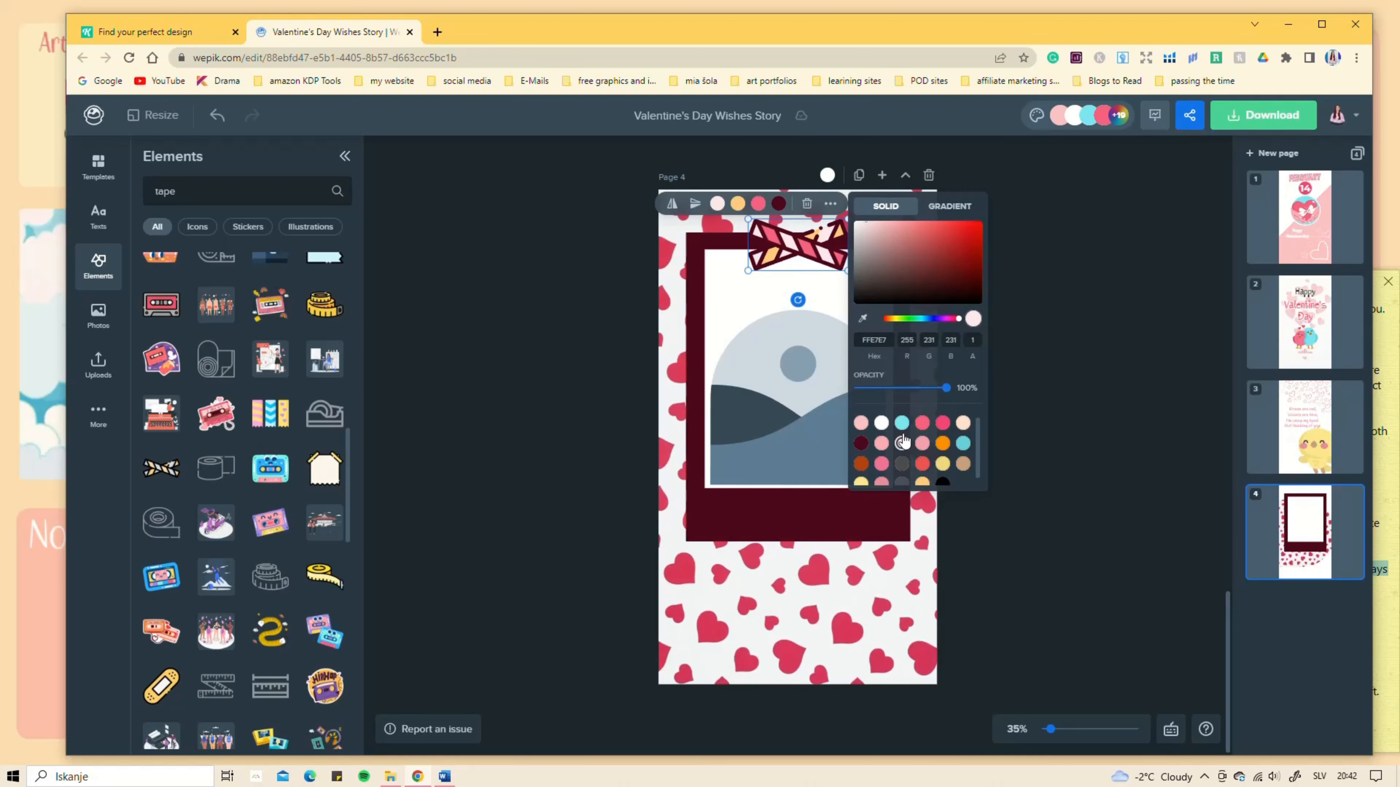
{"action": "left_click", "coordinate": [901, 424]}
{"action": "left_click", "coordinate": [733, 324]}
Step: Add an outlined heading on the frame's lower burgundy border with the text "aways & forever"
{"action": "left_click", "coordinate": [98, 218]}
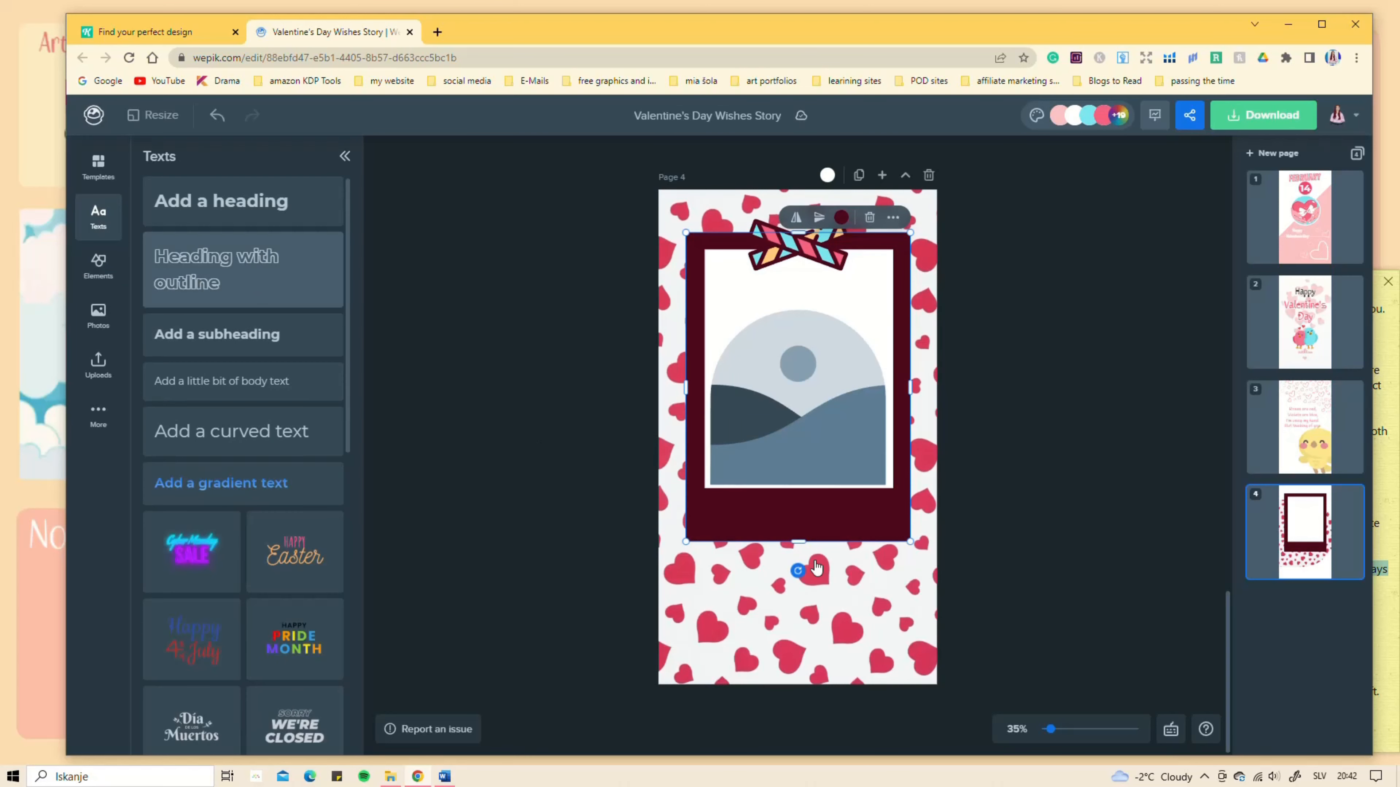
{"action": "left_click", "coordinate": [194, 275]}
{"action": "left_click_drag", "start_coordinate": [796, 425], "coordinate": [793, 511]}
{"action": "double_click", "coordinate": [790, 511]}
{"action": "type", "text": "aw"}
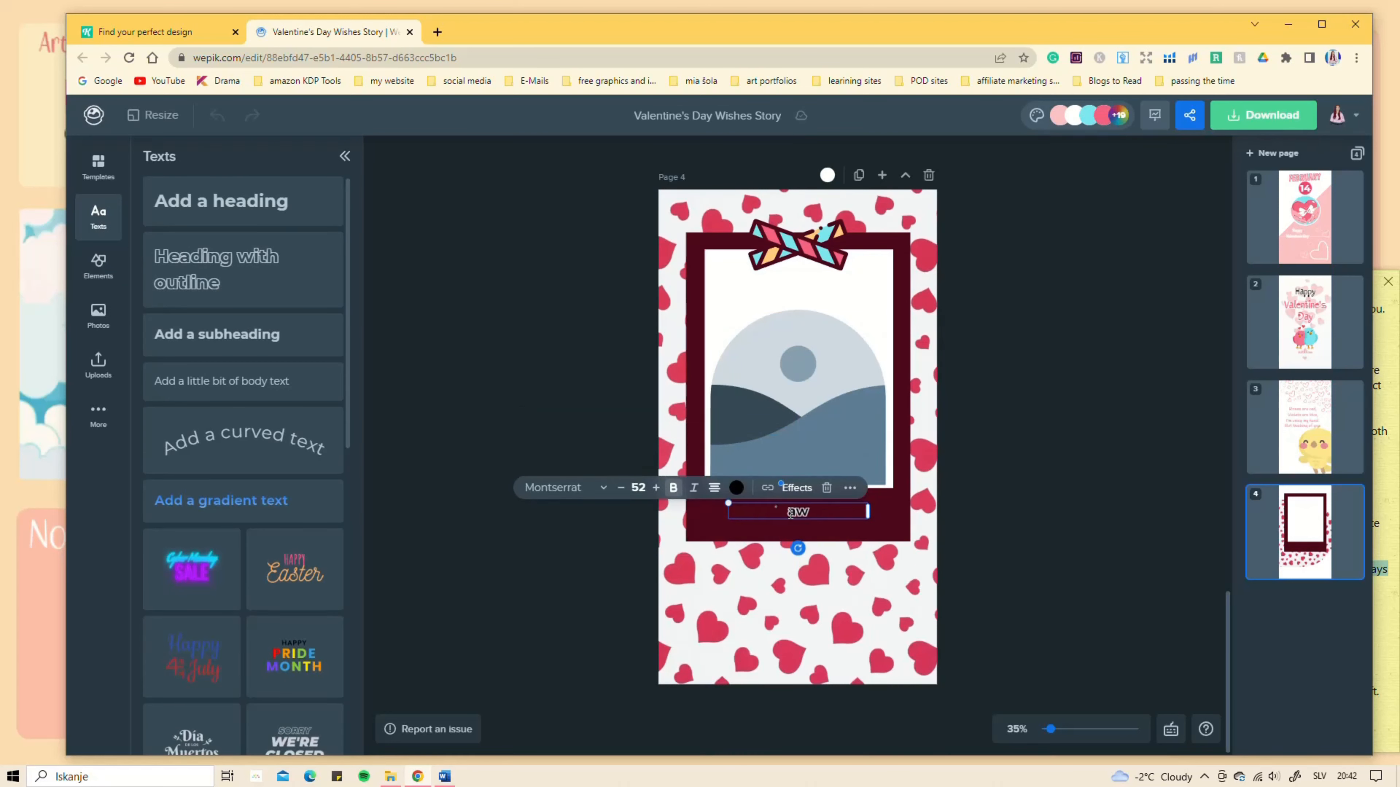
{"action": "type", "text": "ays & forever"}
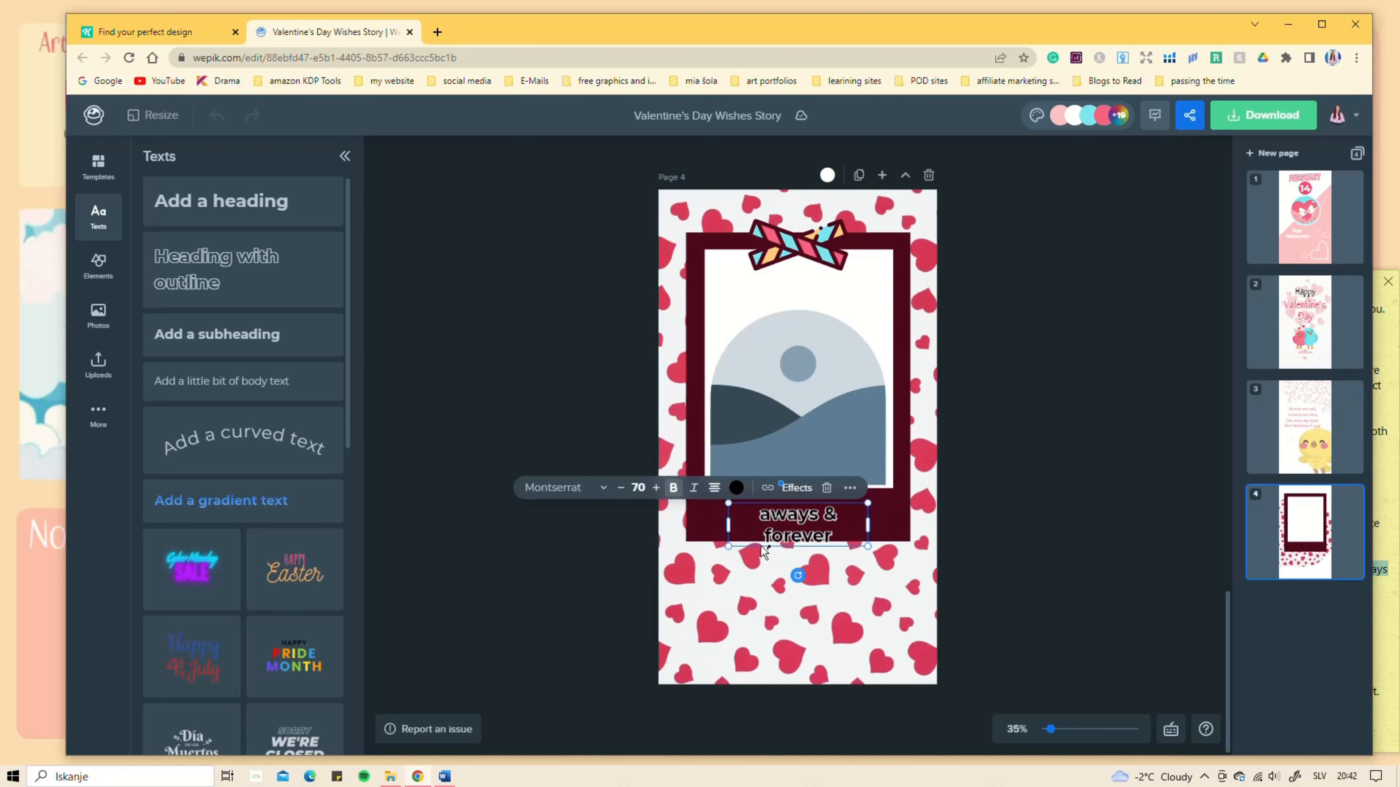
Step: Widen the caption's text box on both sides to fit one line and set its font to Handlee
{"action": "left_click_drag", "start_coordinate": [727, 525], "coordinate": [693, 524]}
{"action": "left_click_drag", "start_coordinate": [868, 525], "coordinate": [900, 529]}
{"action": "left_click", "coordinate": [595, 488]}
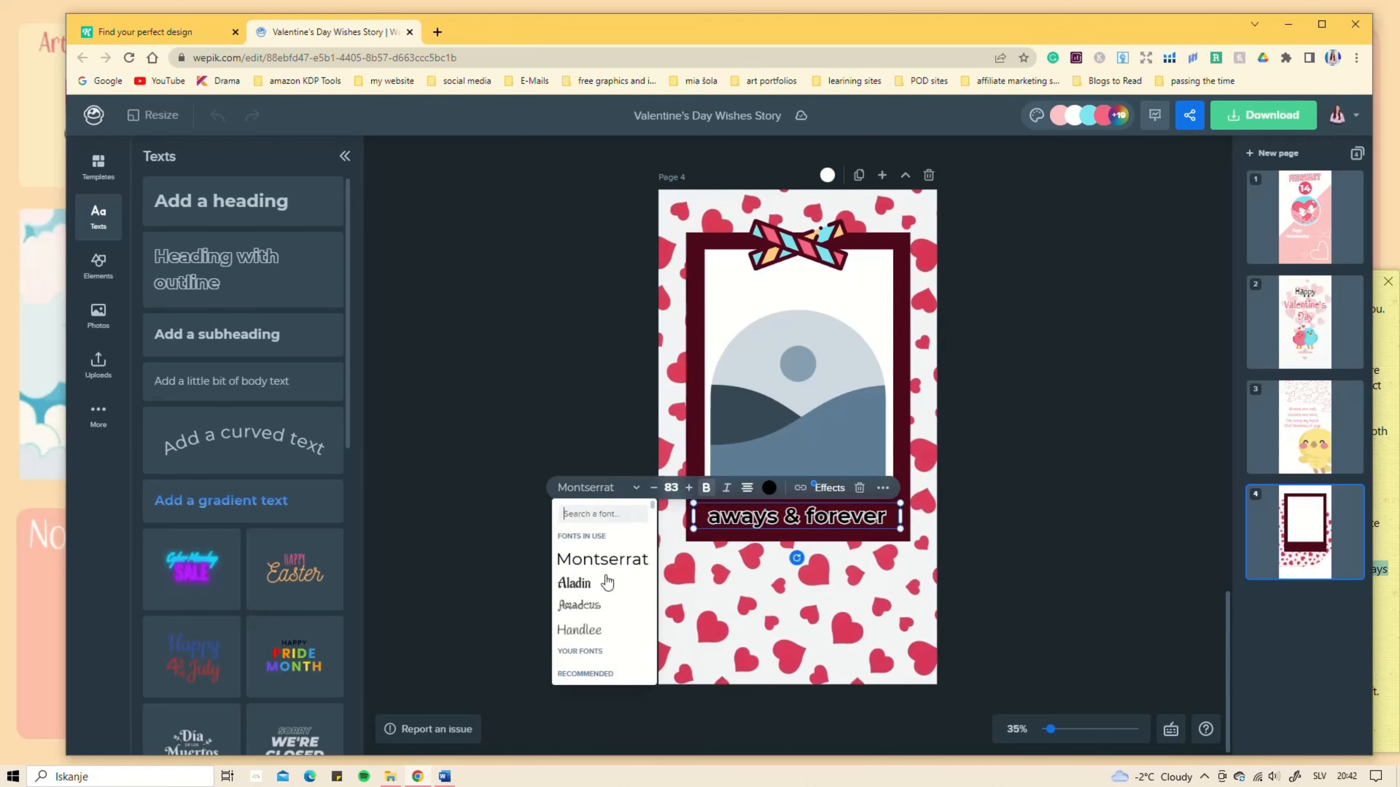
{"action": "left_click", "coordinate": [593, 636]}
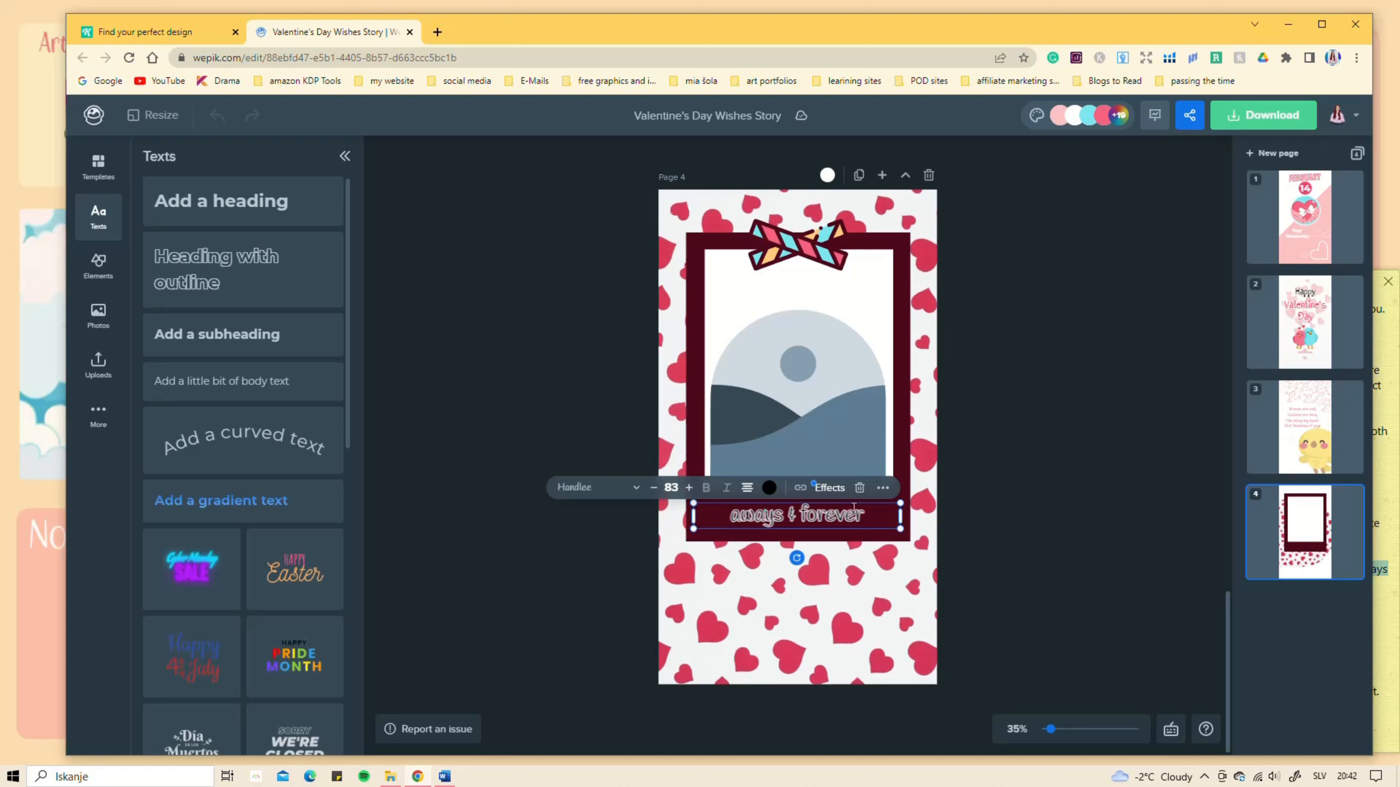
Step: Enlarge the "aways & forever" caption to nearly fill the frame's lower border and centre it horizontally
{"action": "left_click", "coordinate": [688, 488]}
{"action": "left_click", "coordinate": [834, 575]}
{"action": "left_click_drag", "start_coordinate": [843, 528], "coordinate": [844, 520]}
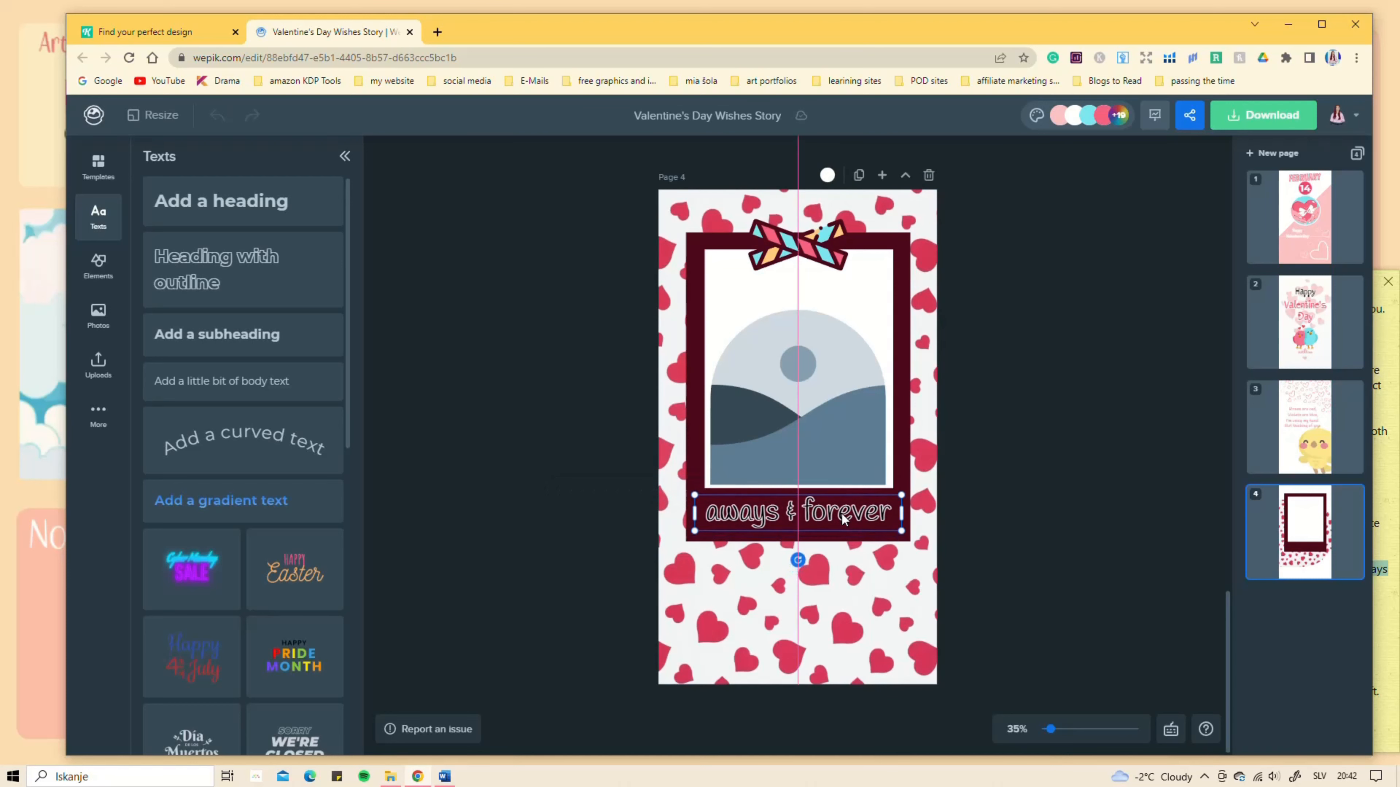
Step: Add a heading reading "Happy Valentine's Day" below the frame, enlarge it to size 105 on two lines and centre it
{"action": "left_click_drag", "start_coordinate": [220, 201], "coordinate": [799, 439]}
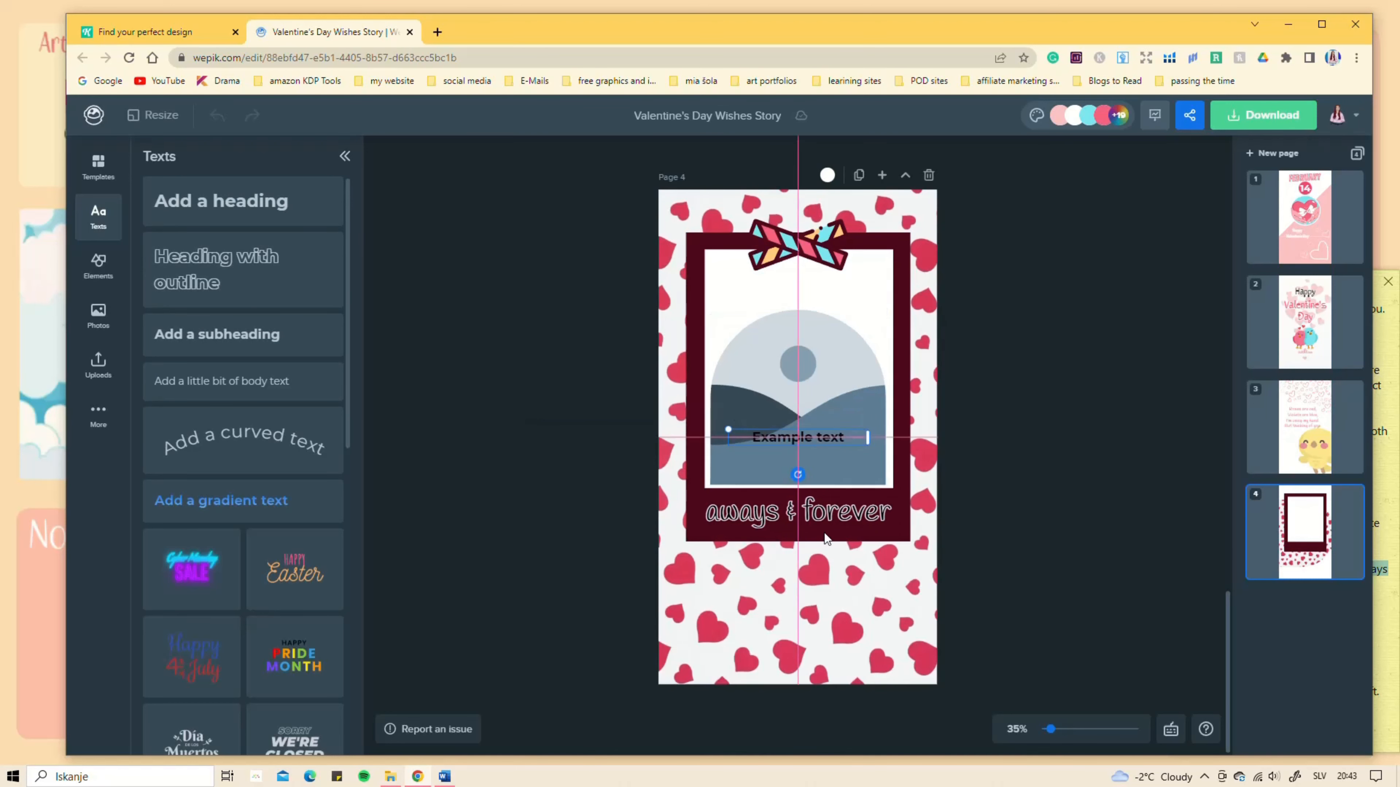
{"action": "left_click_drag", "start_coordinate": [826, 539], "coordinate": [803, 572]}
{"action": "double_click", "coordinate": [803, 571]}
{"action": "type", "text": "Happy Valentine's Day"}
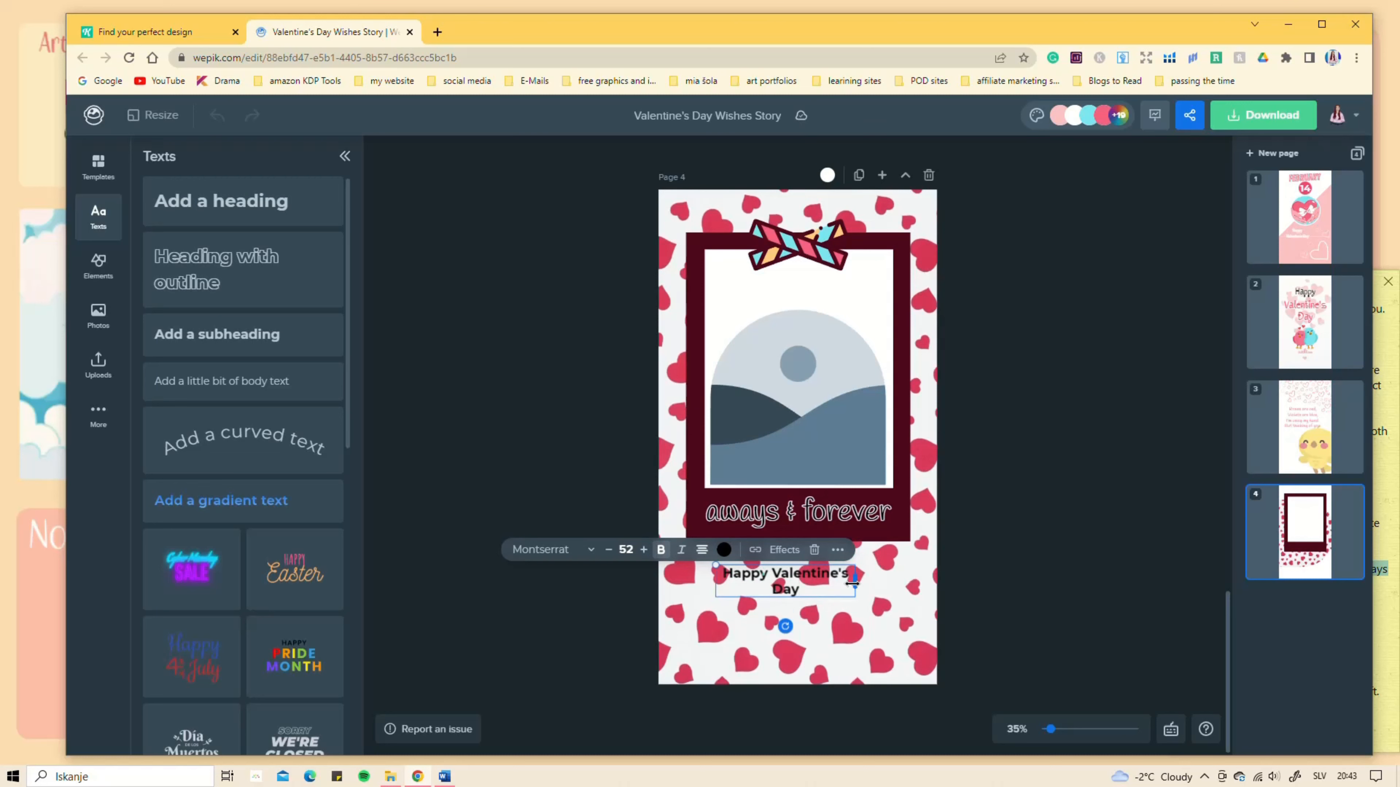
{"action": "left_click_drag", "start_coordinate": [852, 583], "coordinate": [931, 699]}
{"action": "left_click_drag", "start_coordinate": [914, 613], "coordinate": [833, 593]}
{"action": "left_click", "coordinate": [1053, 616]}
Step: Apply the Sticker text effect to the greeting with an outline width of 16
{"action": "left_click", "coordinate": [848, 551]}
{"action": "left_click", "coordinate": [1337, 373]}
{"action": "left_click_drag", "start_coordinate": [1196, 296], "coordinate": [1216, 296]}
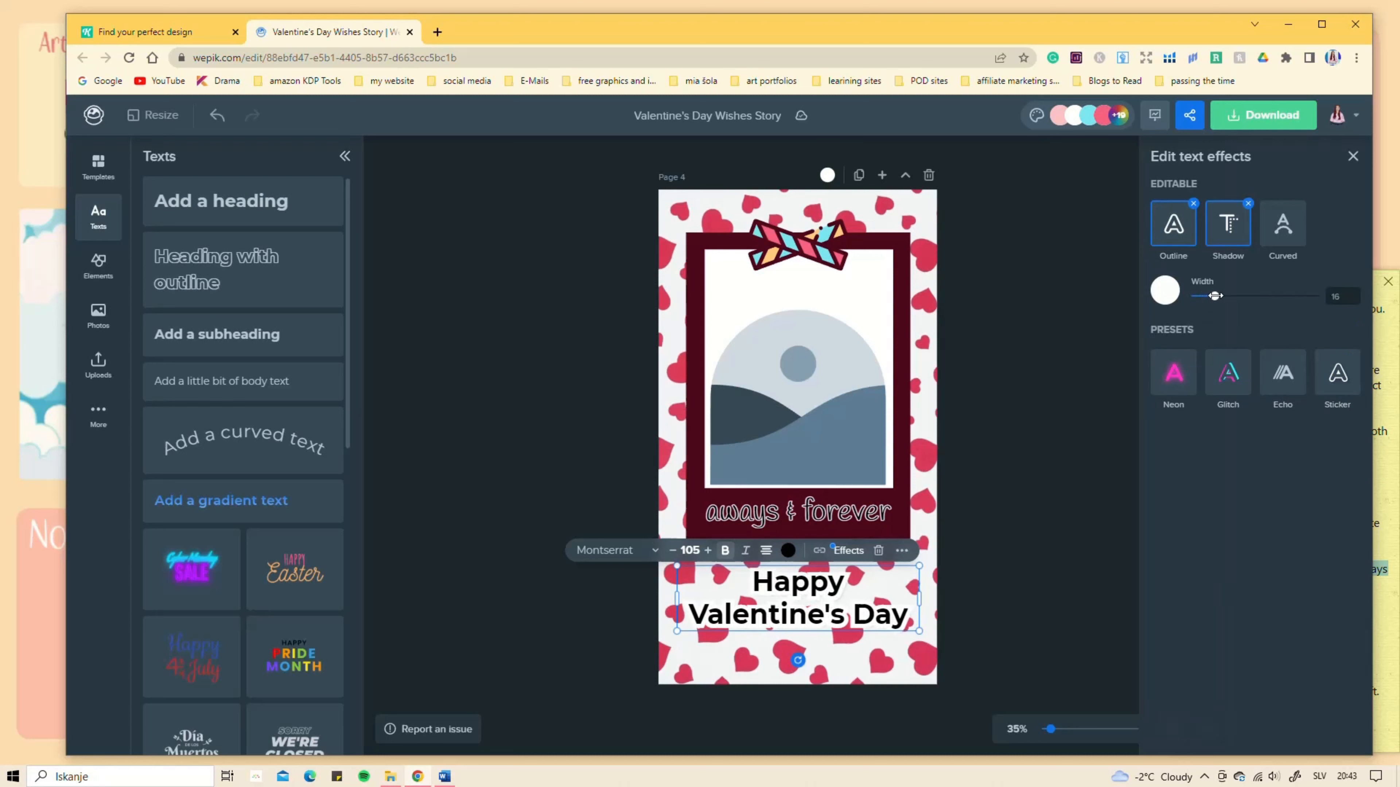
Step: Give the greeting white text with a pink F8627F outline and move it slightly lower on the page
{"action": "left_click", "coordinate": [1175, 292]}
{"action": "left_click", "coordinate": [1153, 533]}
{"action": "left_click", "coordinate": [788, 551]}
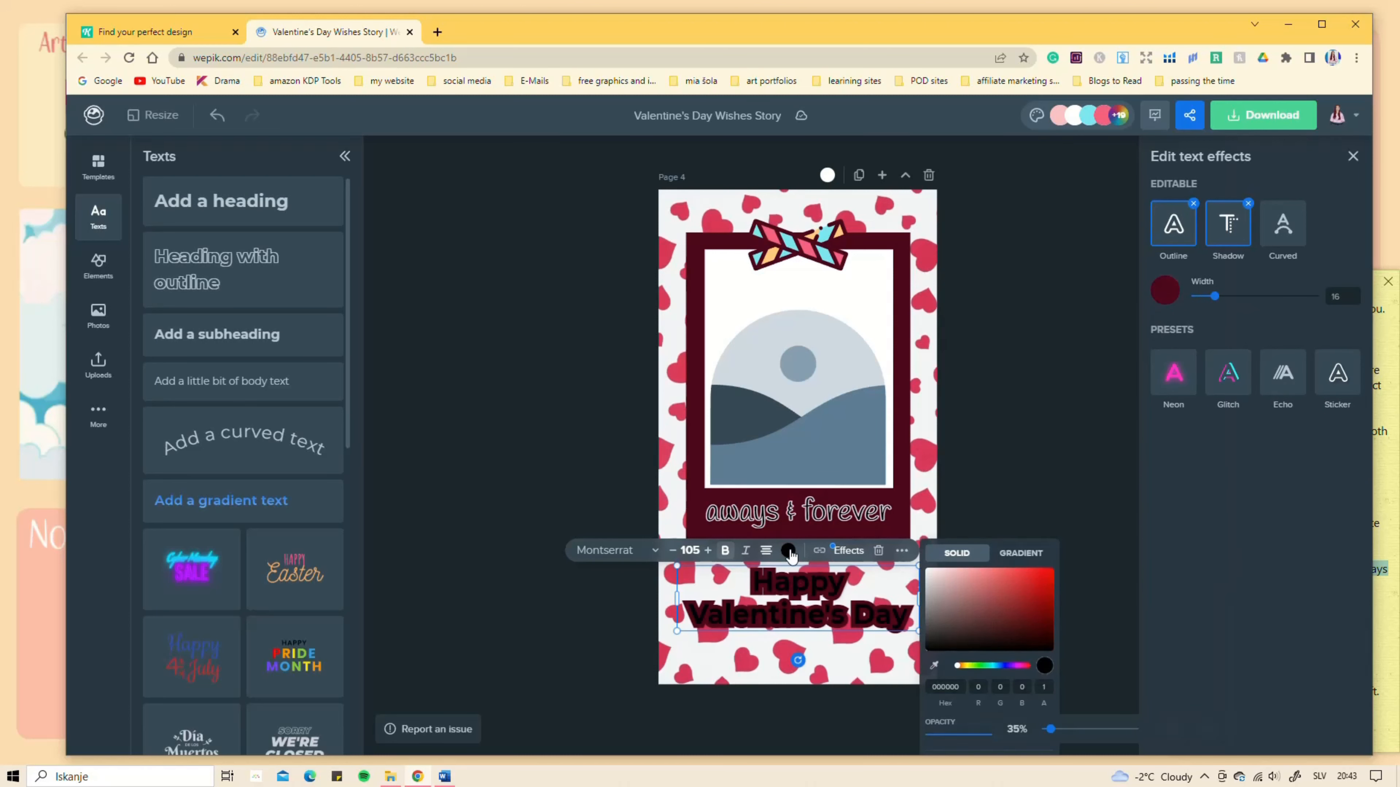
{"action": "left_click", "coordinate": [942, 577]}
{"action": "left_click", "coordinate": [1212, 512]}
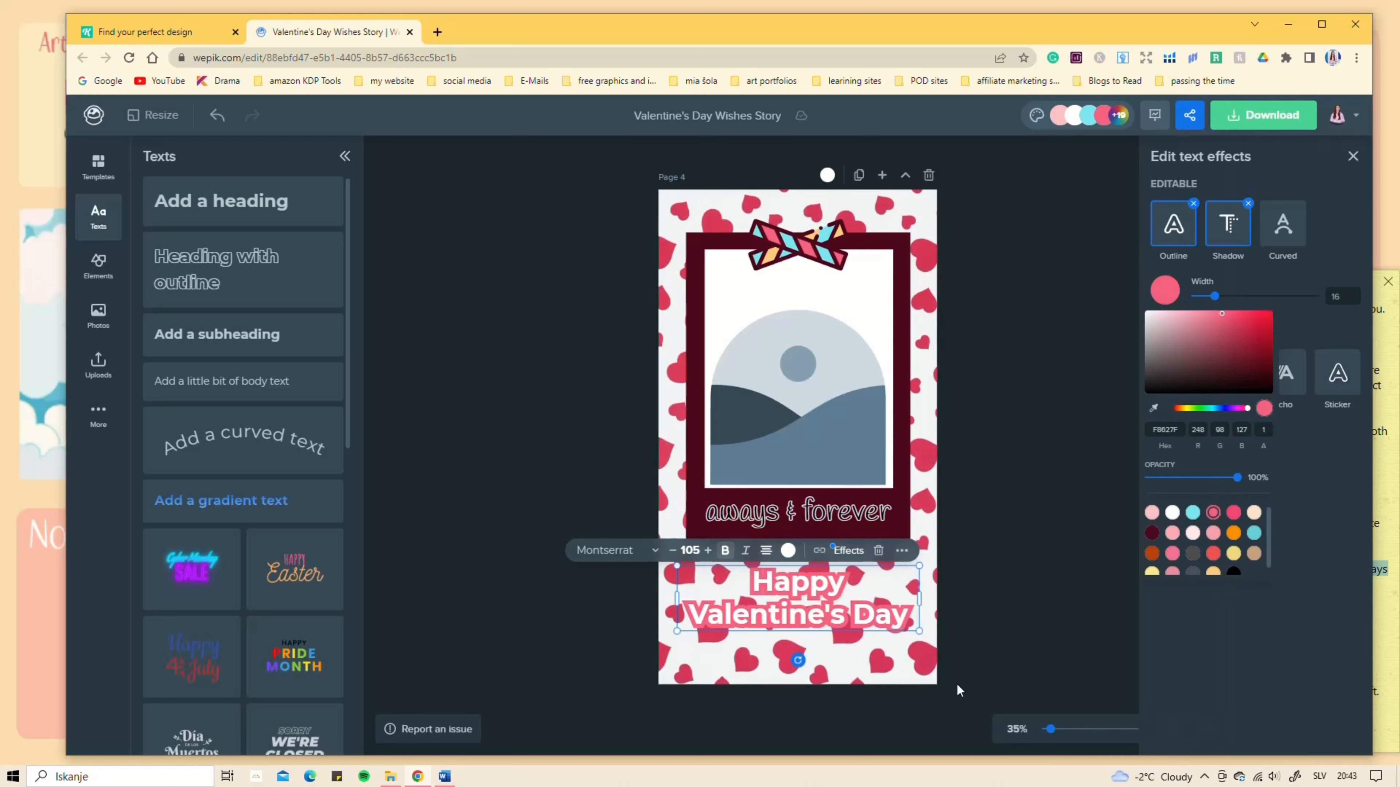
{"action": "left_click", "coordinate": [1244, 293]}
{"action": "left_click_drag", "start_coordinate": [1214, 296], "coordinate": [1215, 304]}
{"action": "left_click_drag", "start_coordinate": [772, 611], "coordinate": [772, 629]}
Step: Search the photos for "couple" and place the wedding couple in the field into the arched photo frame
{"action": "left_click", "coordinate": [98, 316]}
{"action": "left_click", "coordinate": [193, 254]}
{"action": "type", "text": "c"}
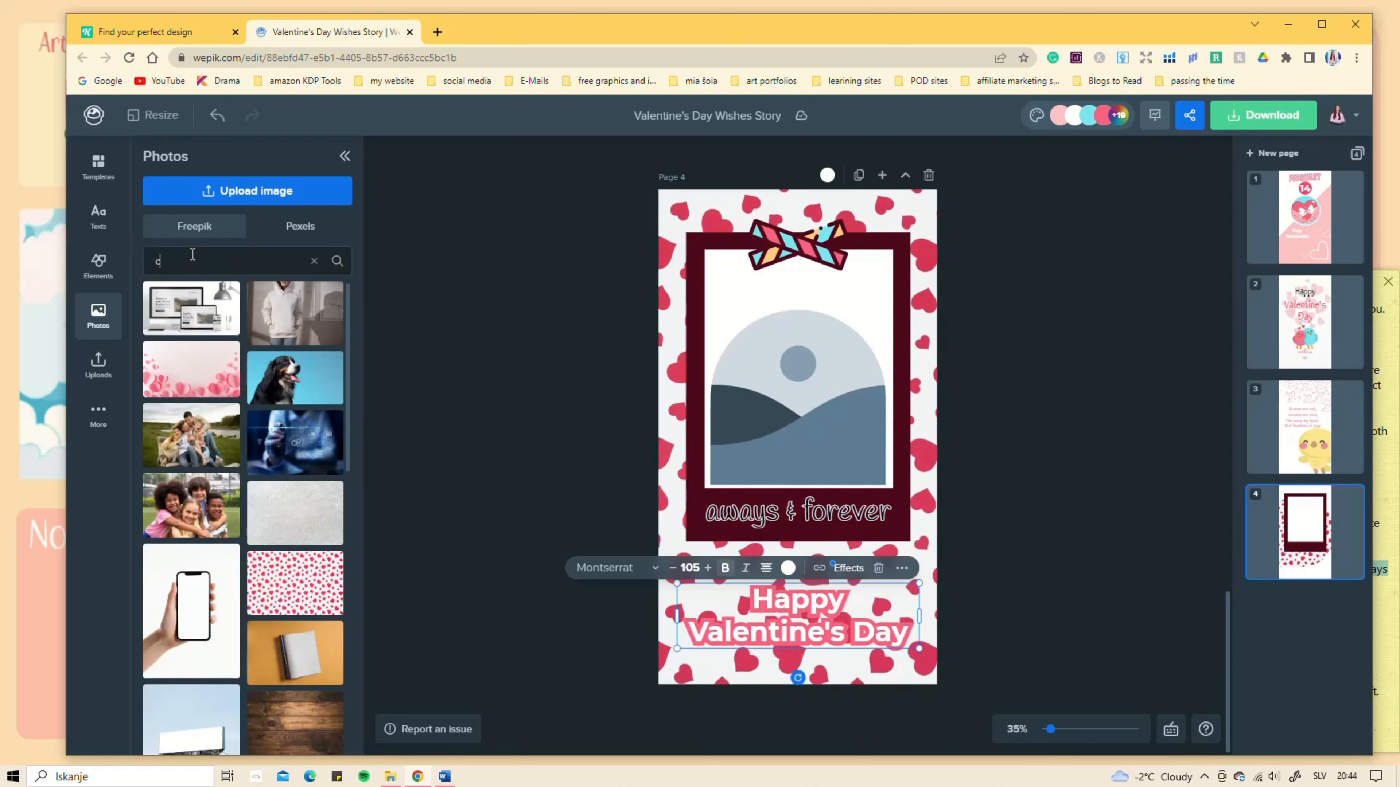
{"action": "type", "text": "ouple"}
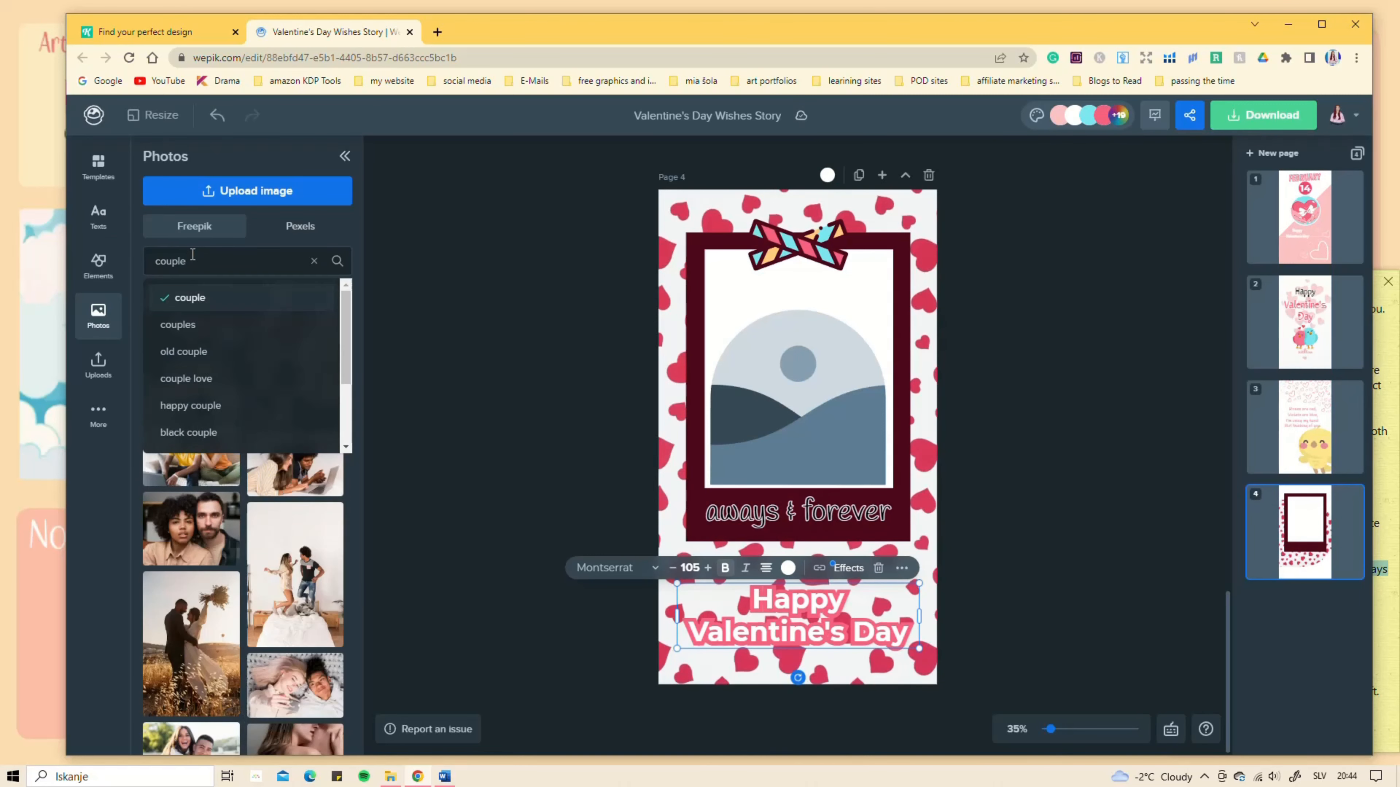
{"action": "key", "text": "Return"}
{"action": "left_click_drag", "start_coordinate": [223, 609], "coordinate": [837, 408]}
{"action": "left_click", "coordinate": [788, 294]}
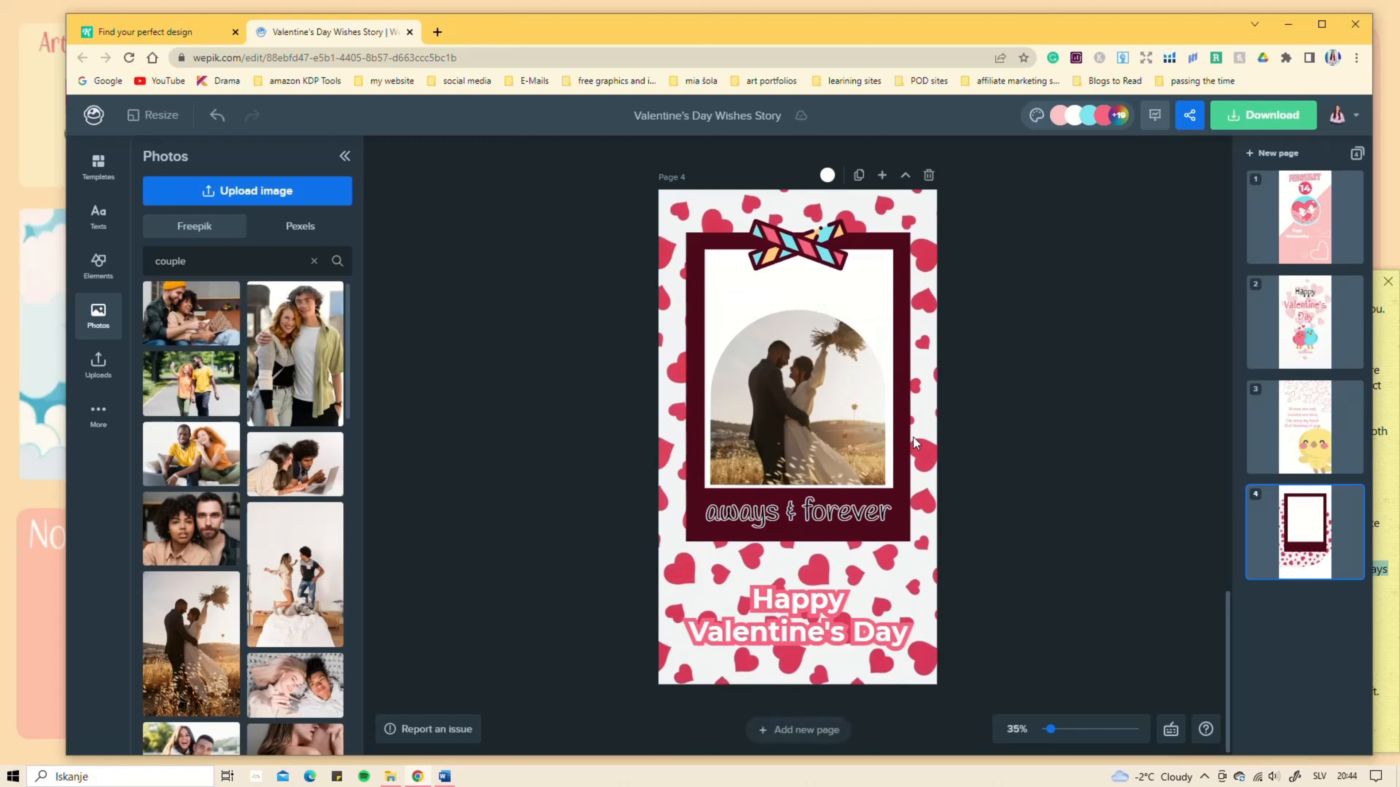
Step: Review the project's download formats and its publishing and link-sharing options
{"action": "left_click", "coordinate": [1262, 114]}
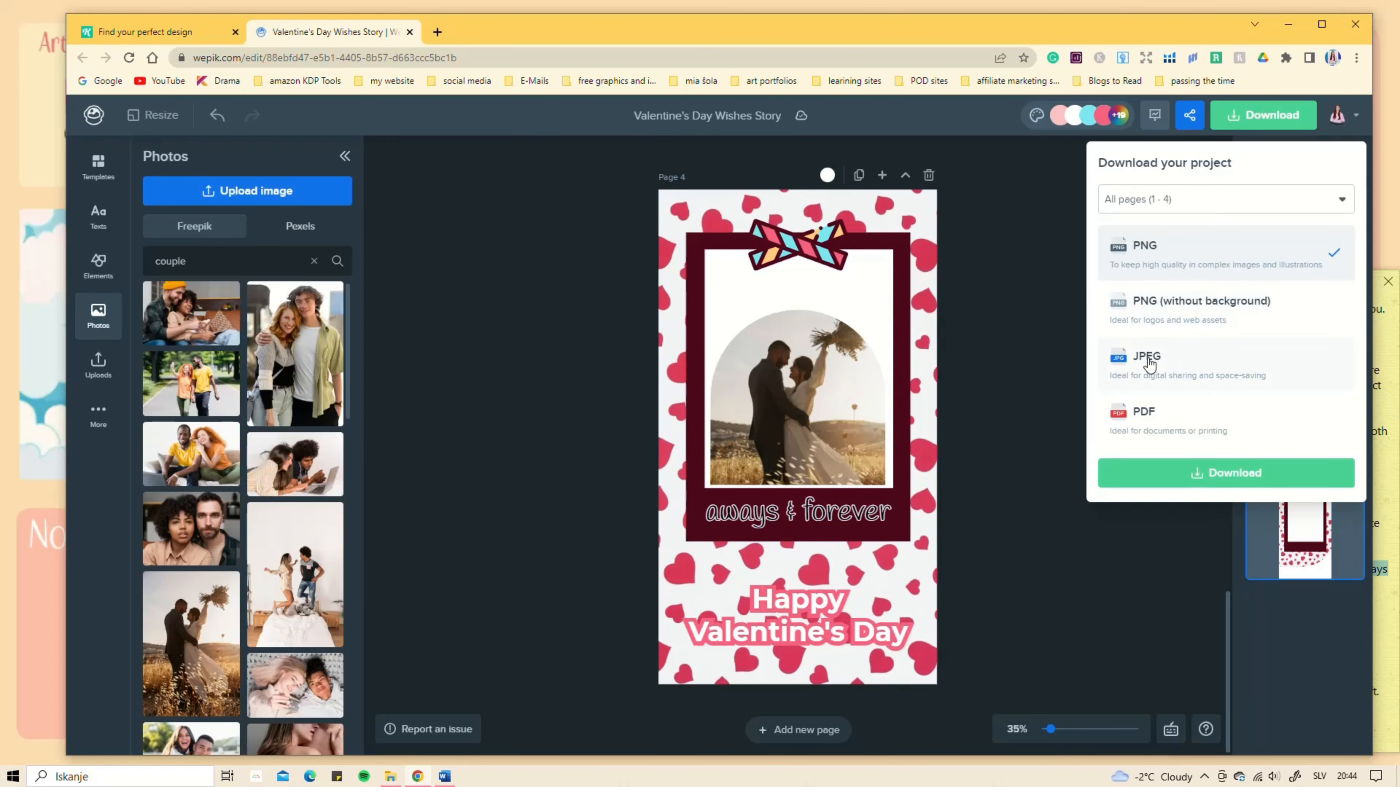
{"action": "left_click", "coordinate": [1189, 115]}
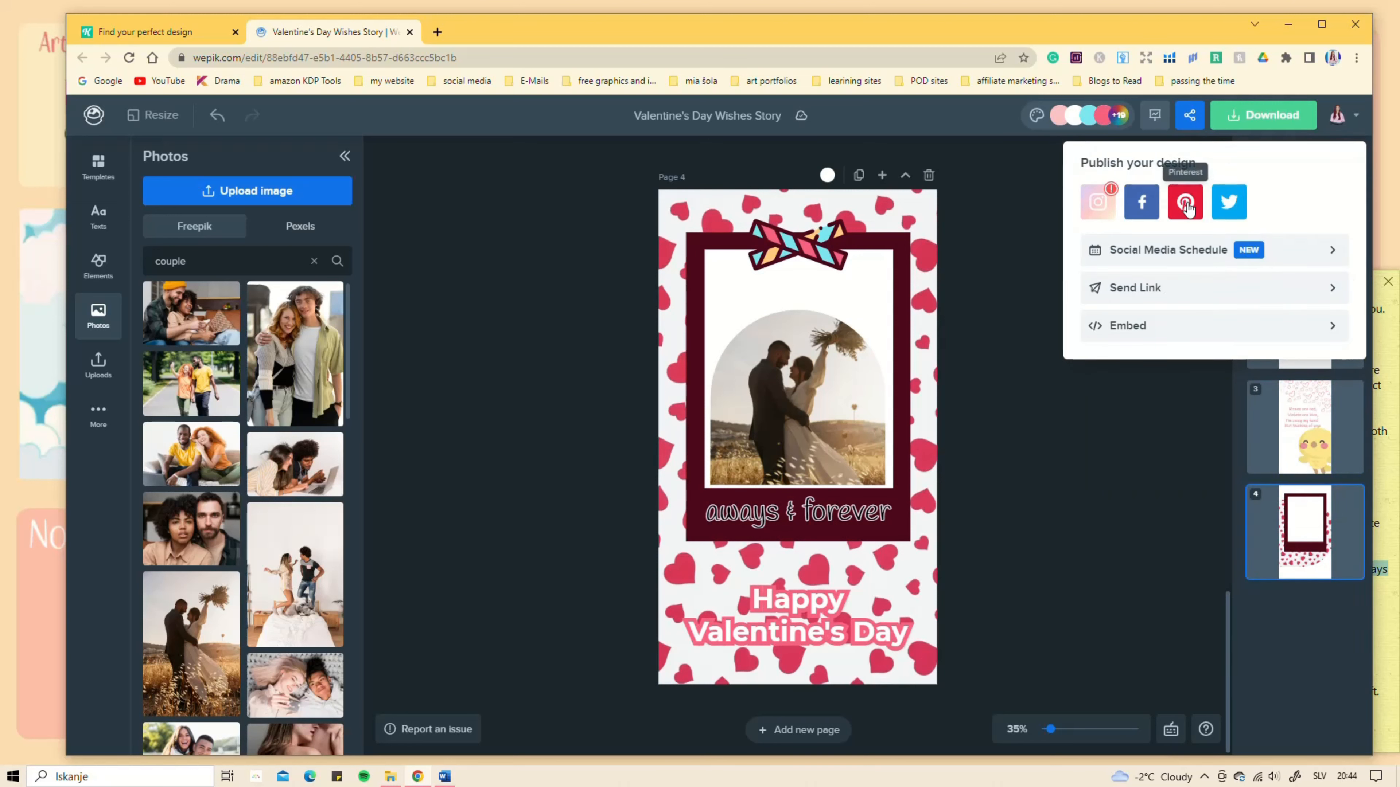
{"action": "left_click", "coordinate": [1140, 293]}
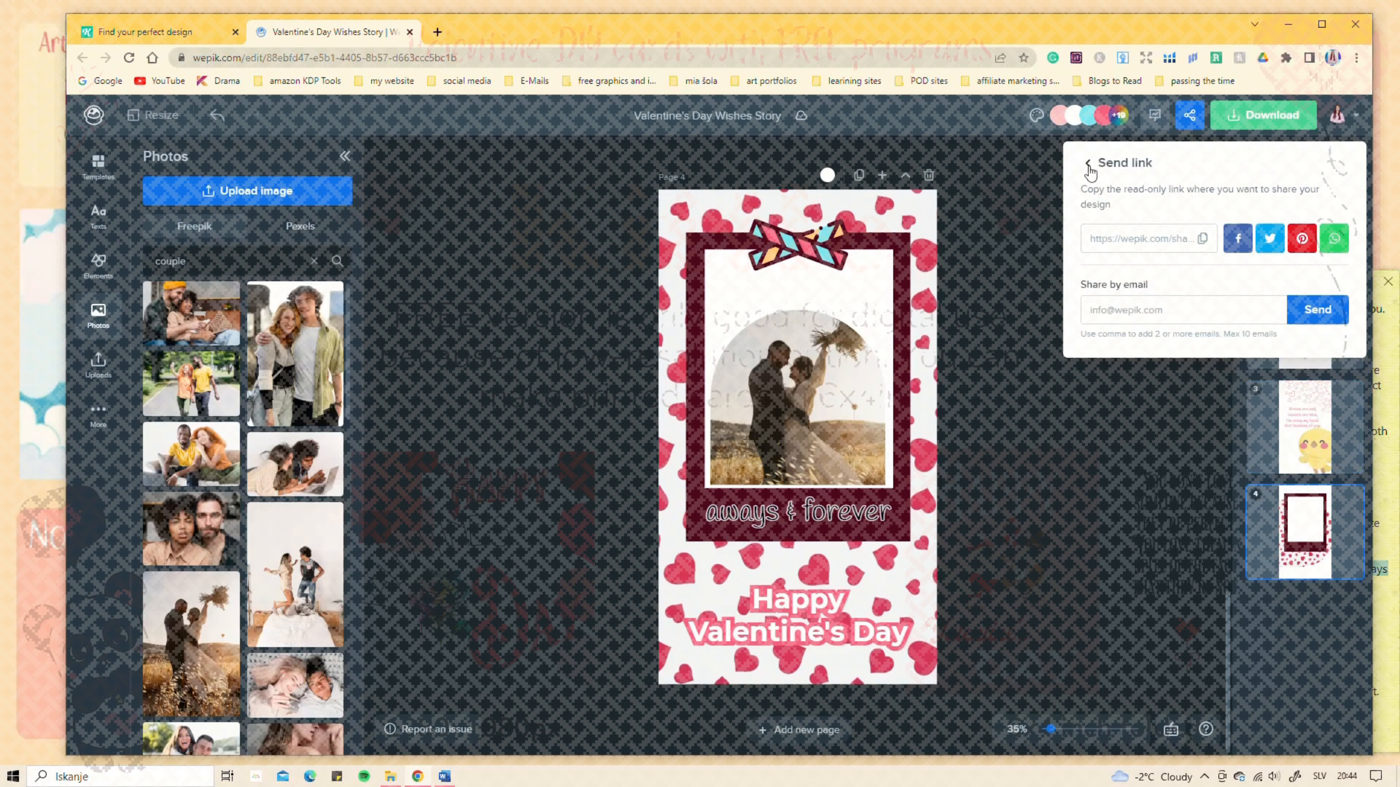
{"action": "left_click", "coordinate": [1088, 162]}
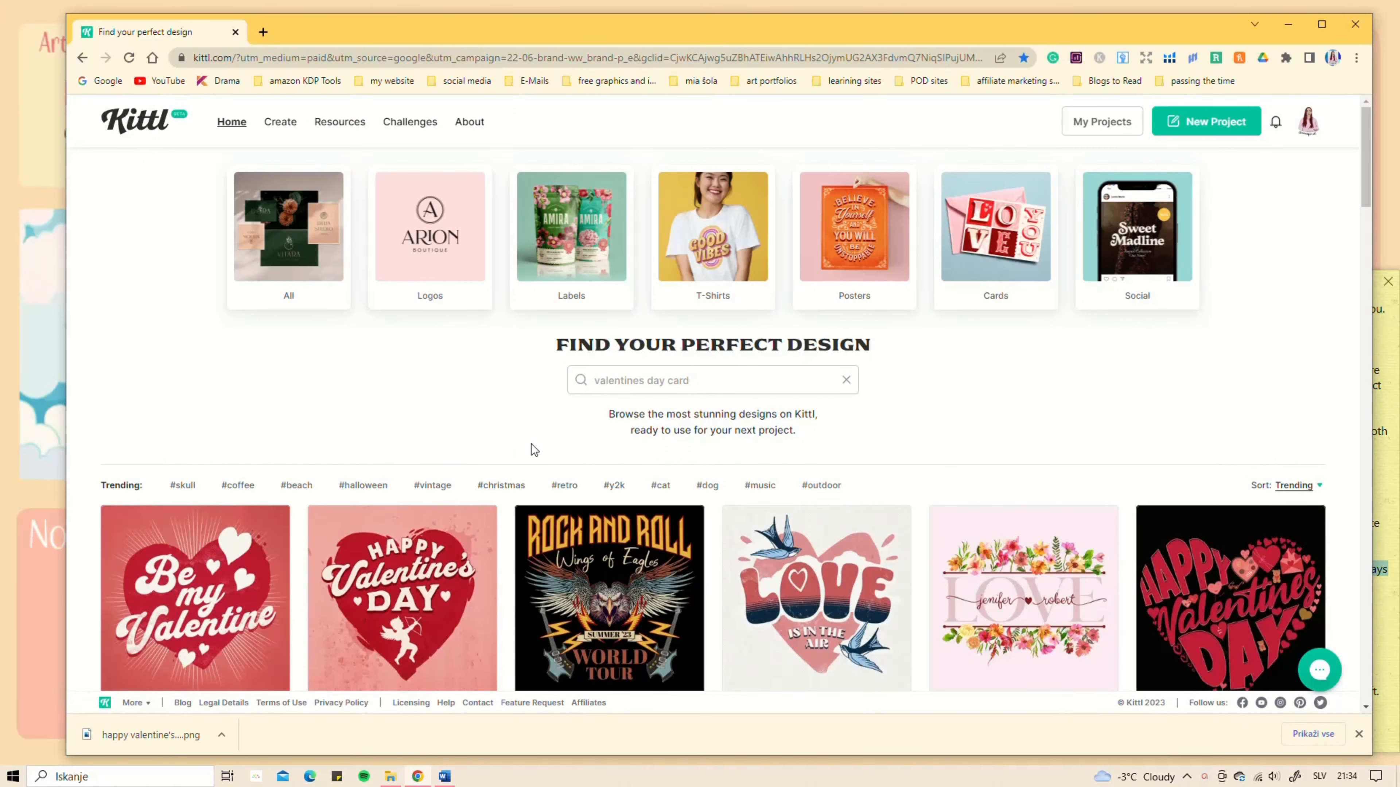
Step: Browse the Valentine's Day card designs on the Kittl home page
{"action": "left_click", "coordinate": [672, 380]}
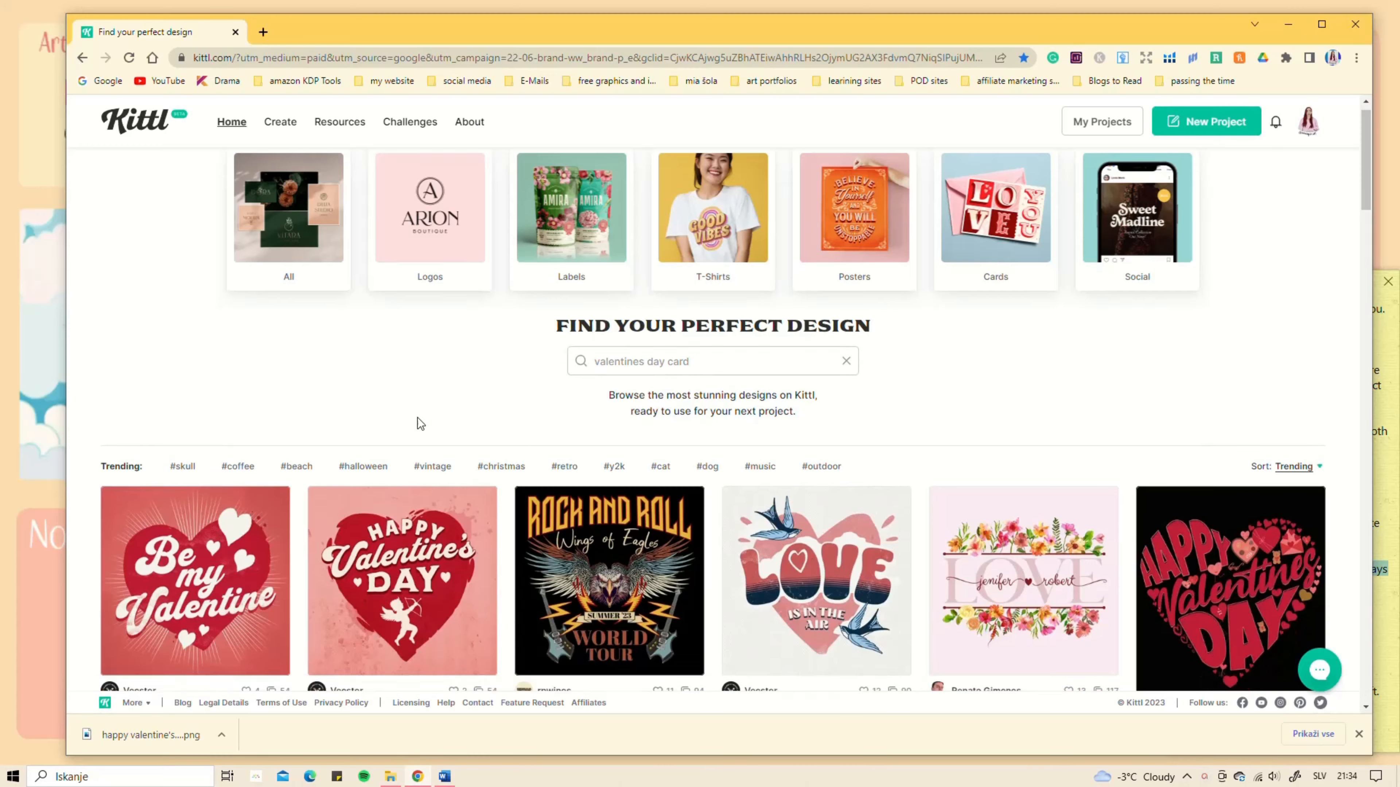
{"action": "scroll", "coordinate": [415, 420], "scroll_direction": "down", "scroll_amount": 3}
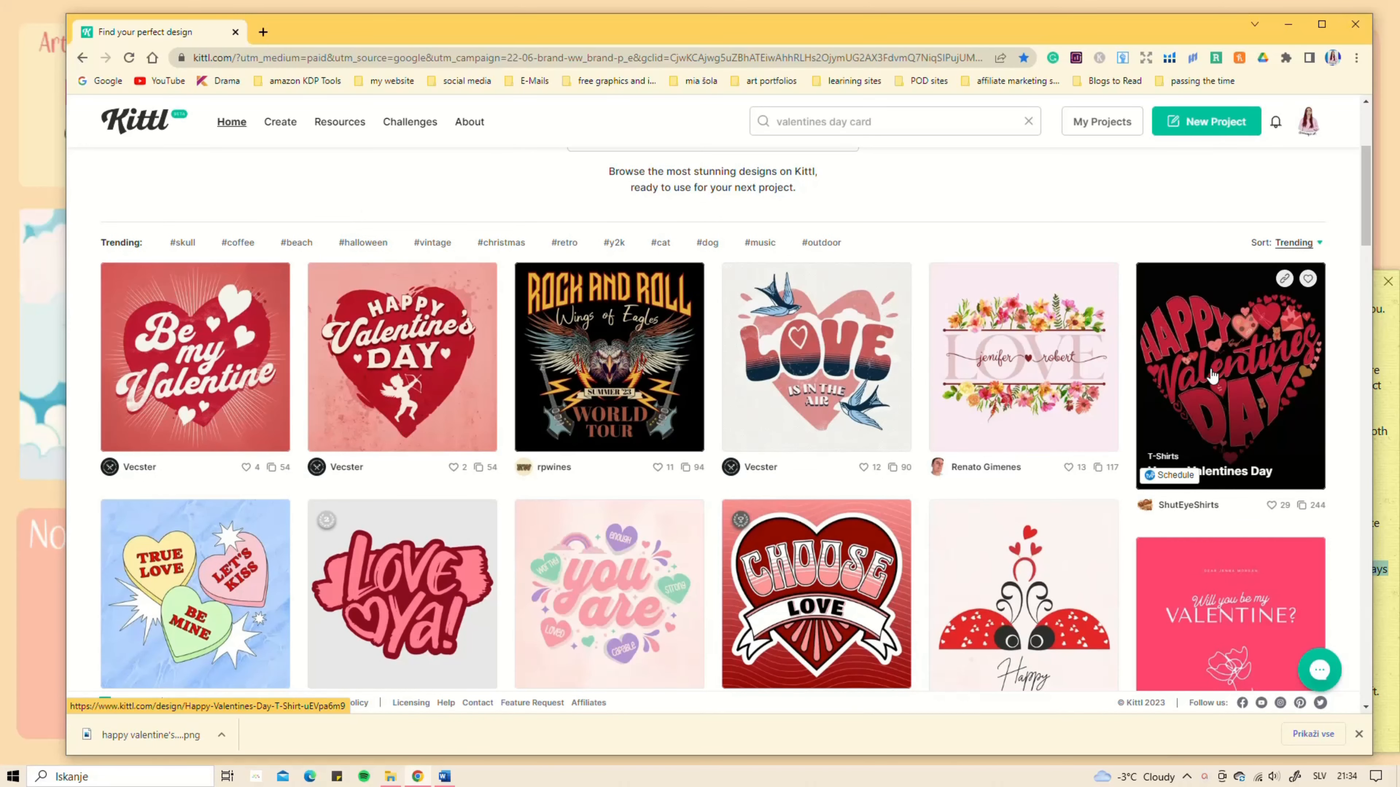
{"action": "scroll", "coordinate": [1160, 371], "scroll_direction": "down", "scroll_amount": 3}
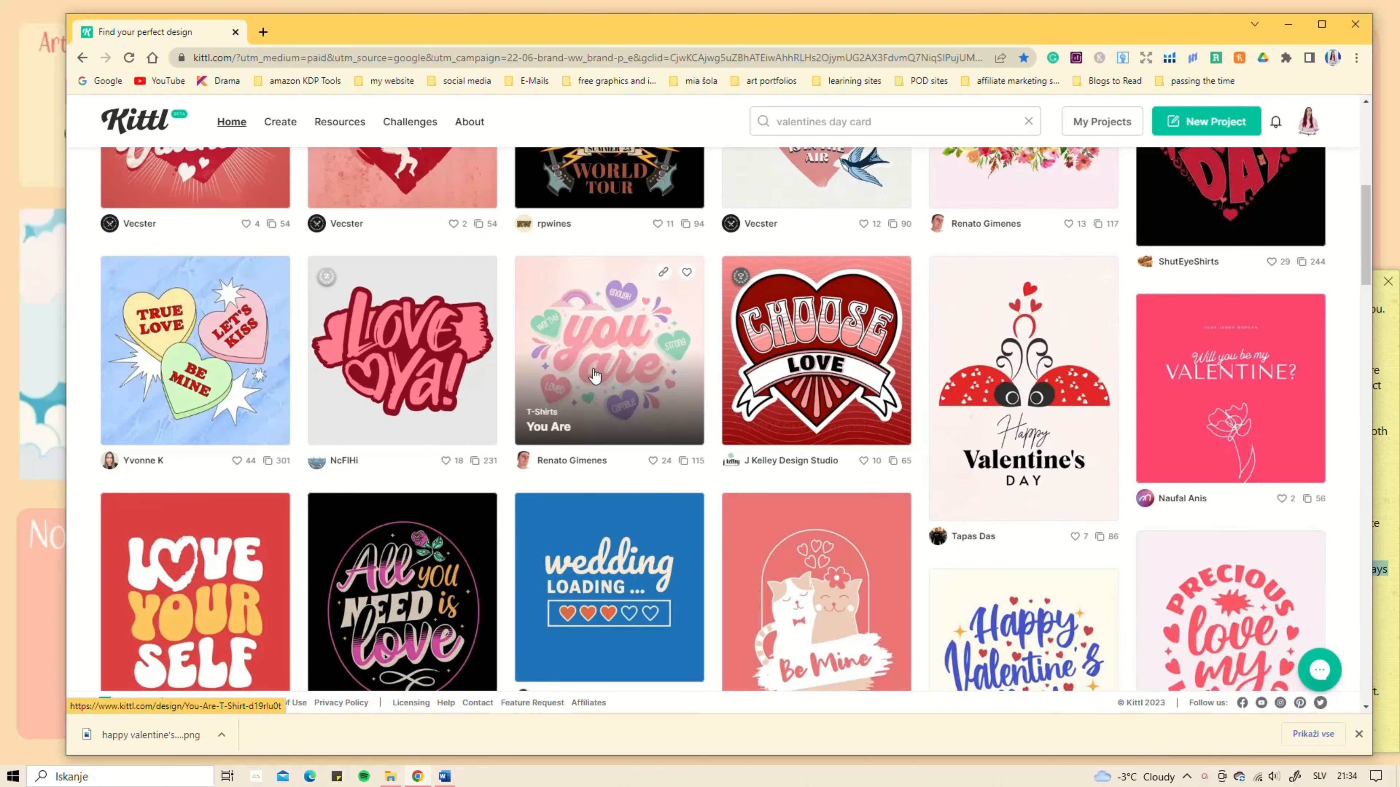
{"action": "scroll", "coordinate": [232, 352], "scroll_direction": "down", "scroll_amount": 3}
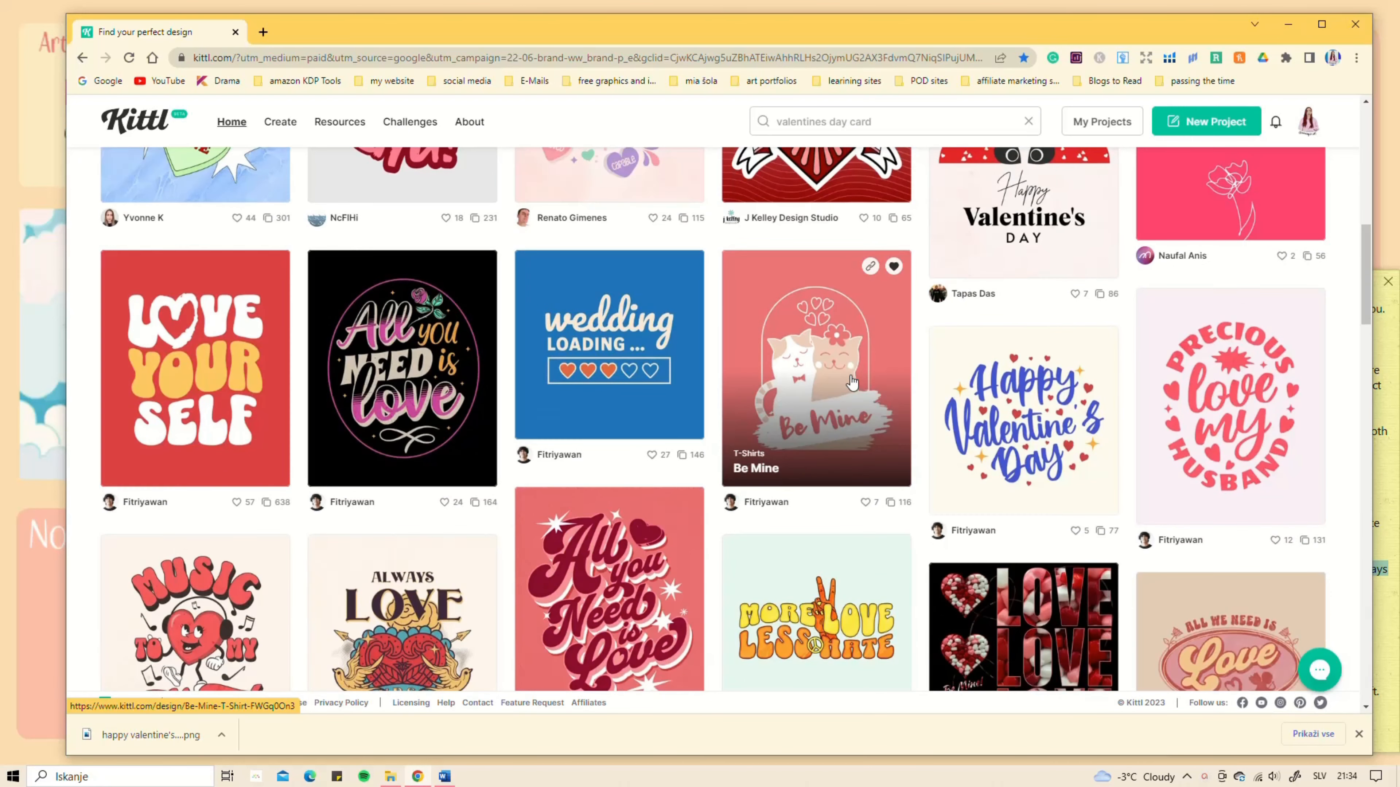
{"action": "scroll", "coordinate": [852, 381], "scroll_direction": "down", "scroll_amount": 7}
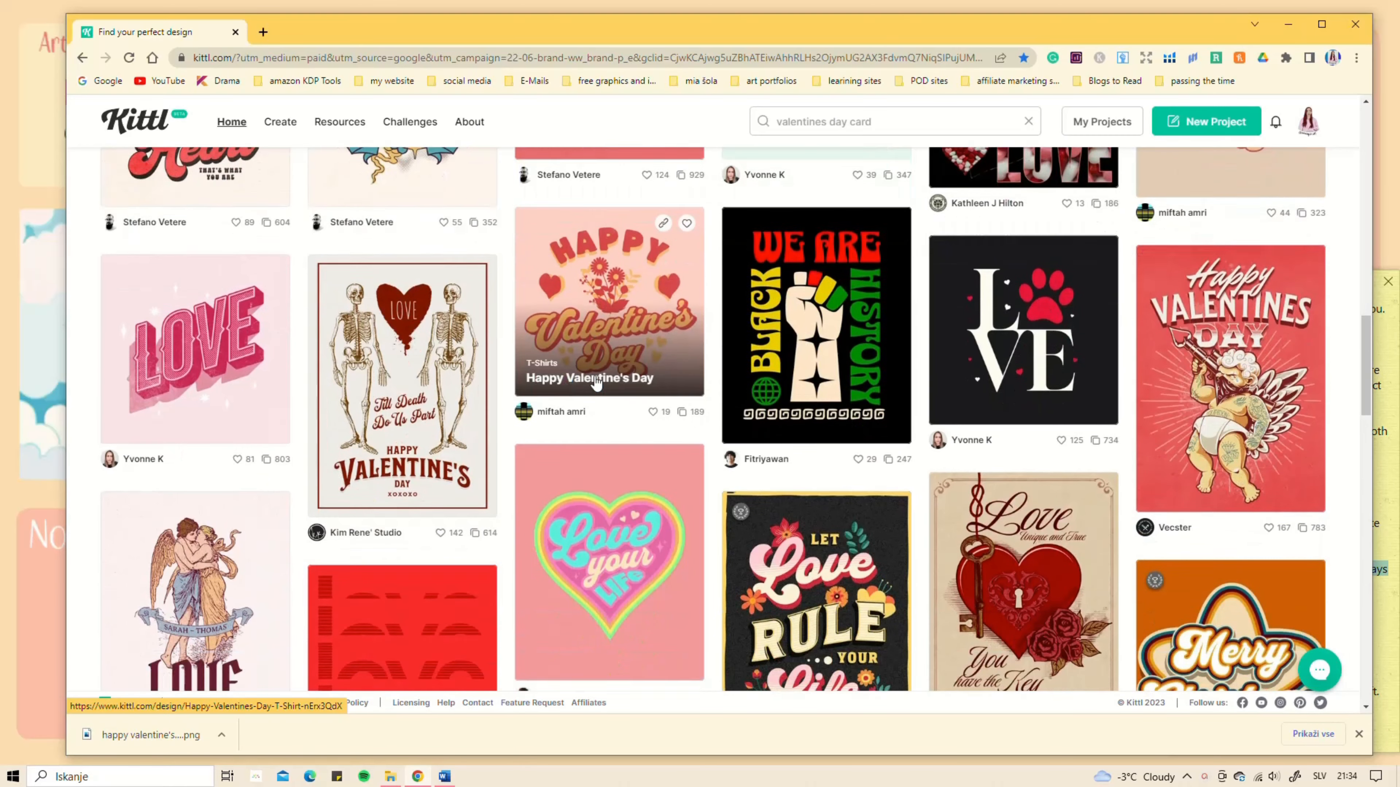
{"action": "scroll", "coordinate": [593, 381], "scroll_direction": "up", "scroll_amount": 10}
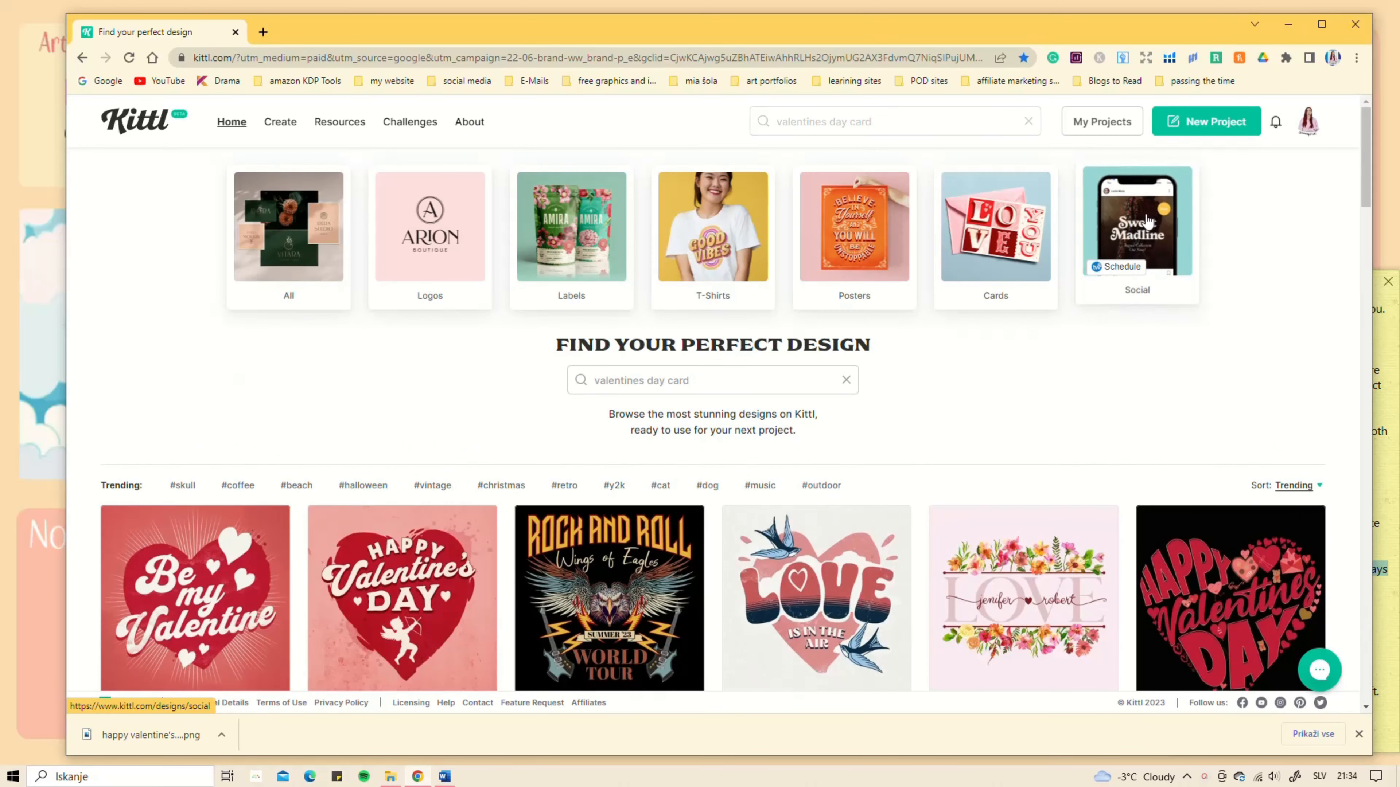
Step: Create a new Kittl project with the Standard 1200 × 1200 px artboard
{"action": "left_click", "coordinate": [1178, 128]}
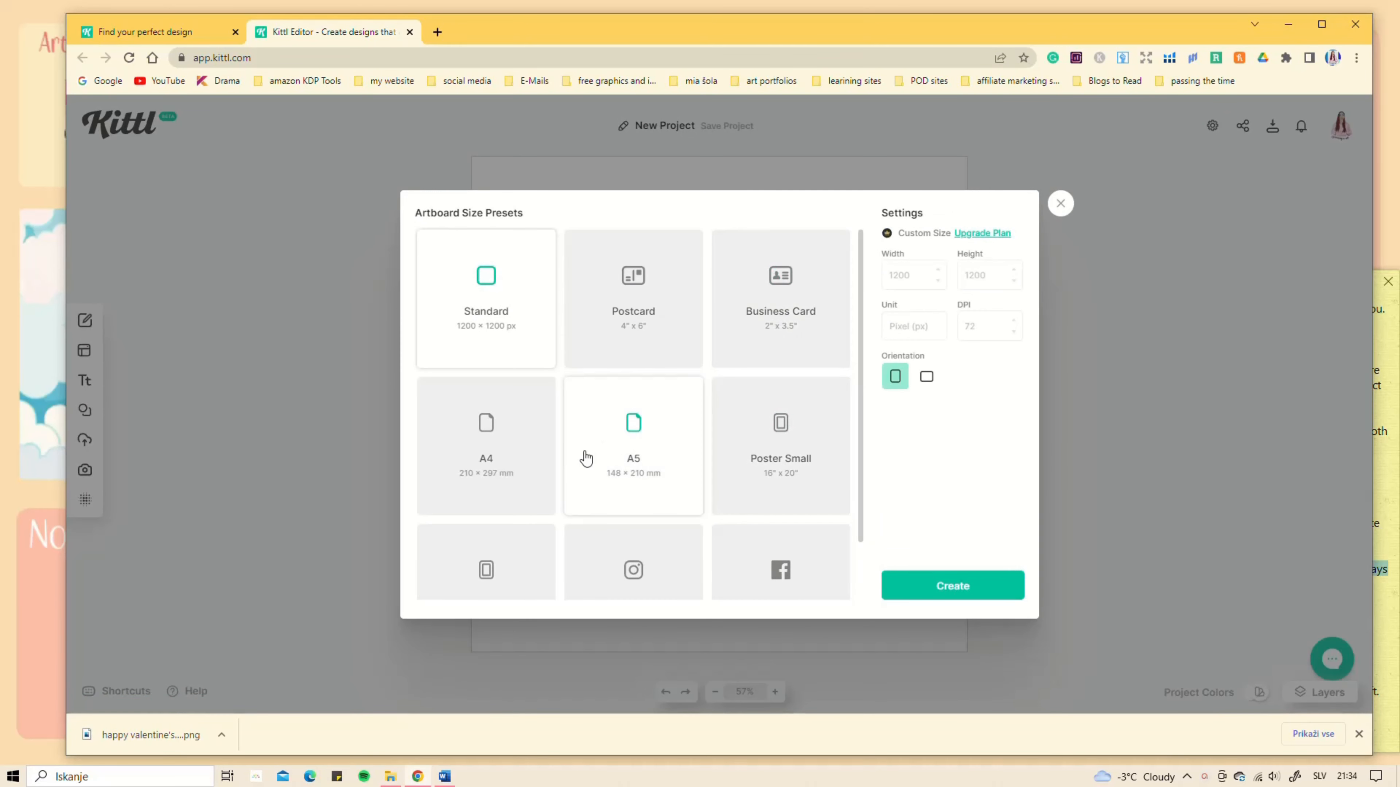
{"action": "scroll", "coordinate": [471, 466], "scroll_direction": "down", "scroll_amount": 2}
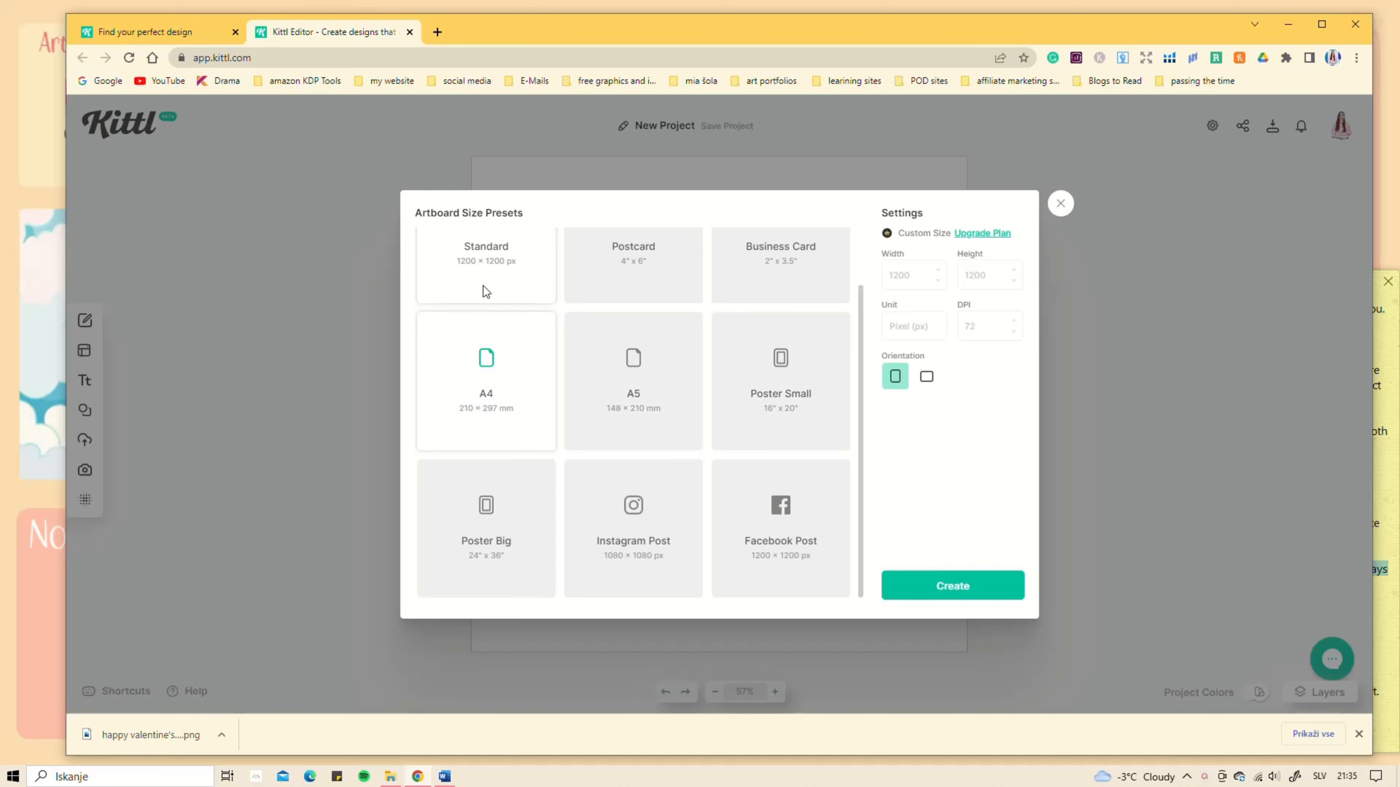
{"action": "scroll", "coordinate": [491, 267], "scroll_direction": "up", "scroll_amount": 2}
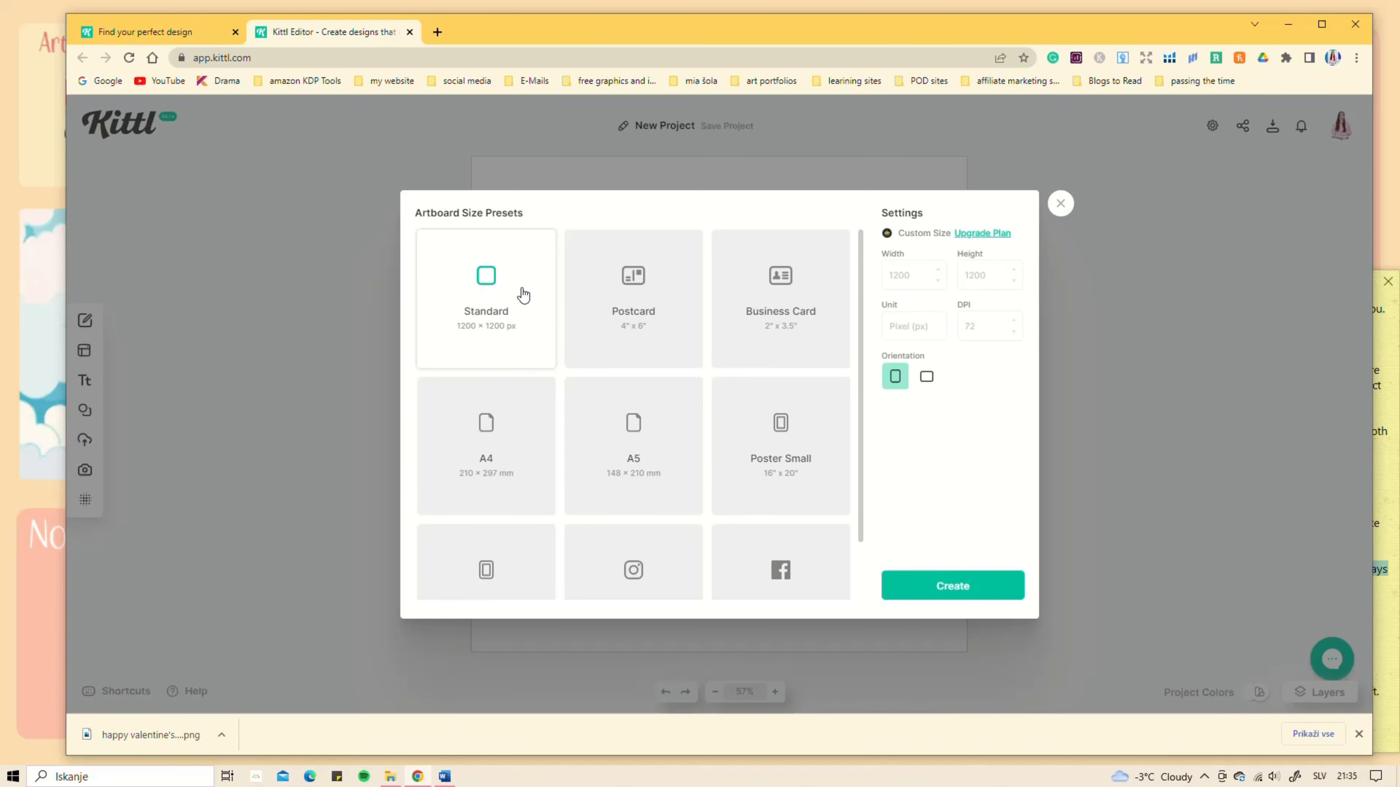
{"action": "left_click", "coordinate": [965, 591]}
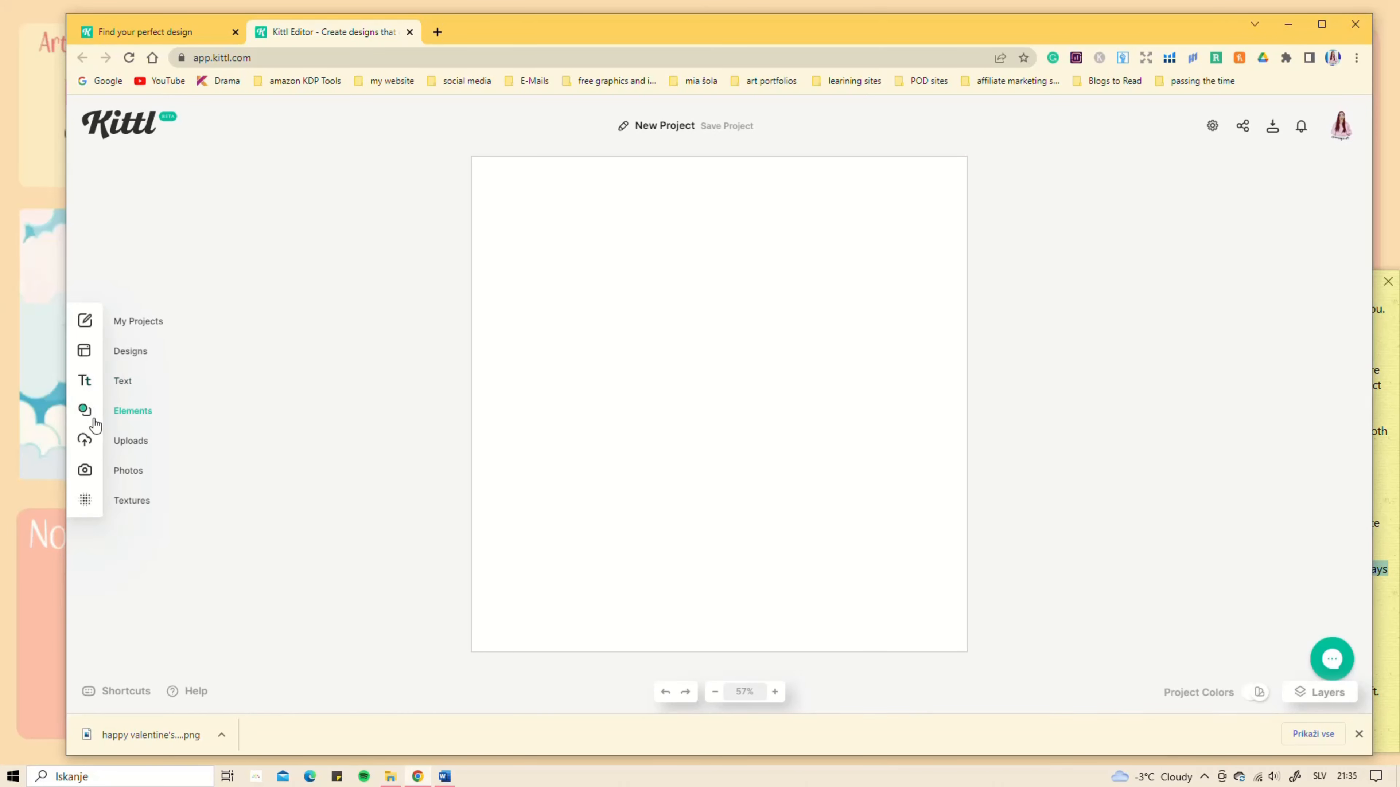
Step: Add a basic square, enlarge it and place it partly beyond the artboard's upper-left corner
{"action": "left_click", "coordinate": [85, 410]}
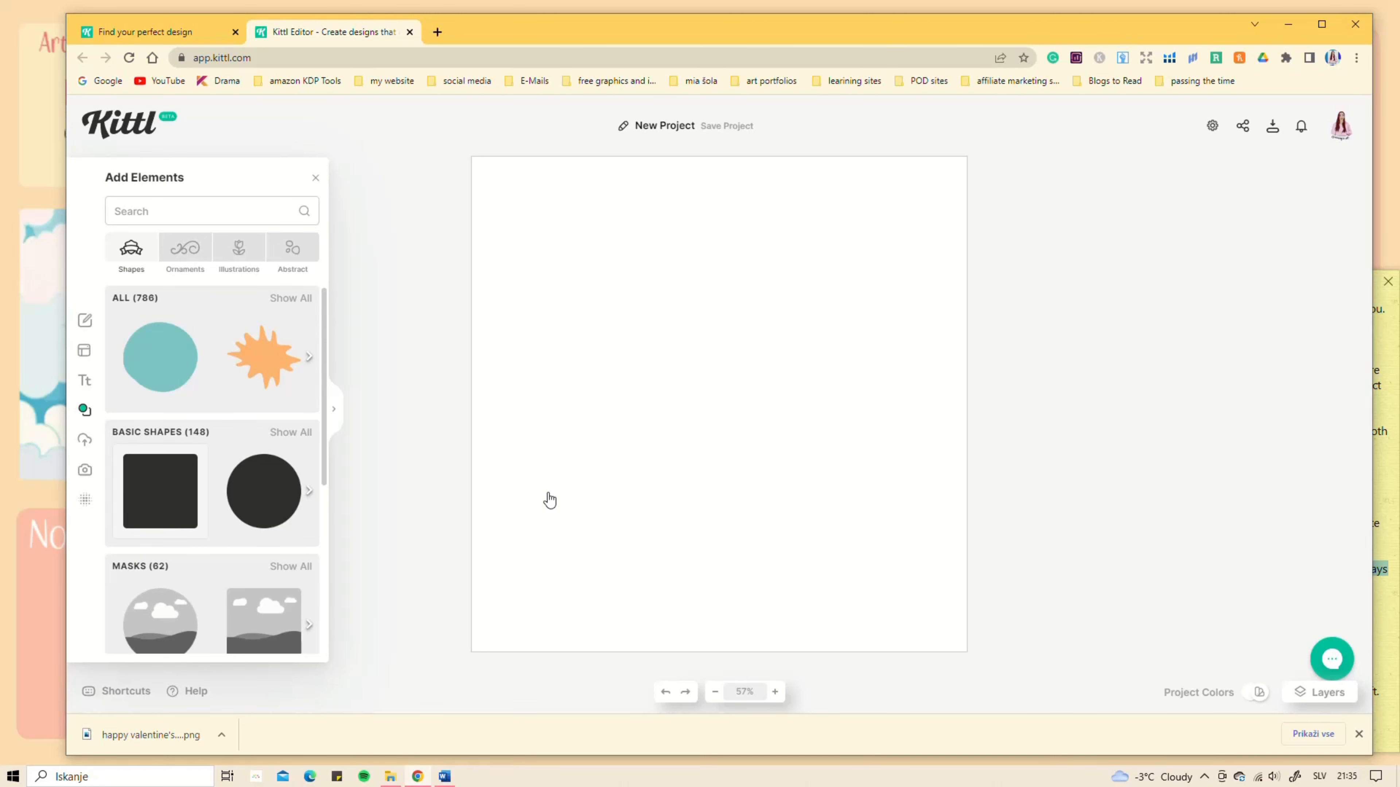
{"action": "left_click", "coordinate": [1358, 735]}
{"action": "left_click_drag", "start_coordinate": [746, 413], "coordinate": [621, 297]}
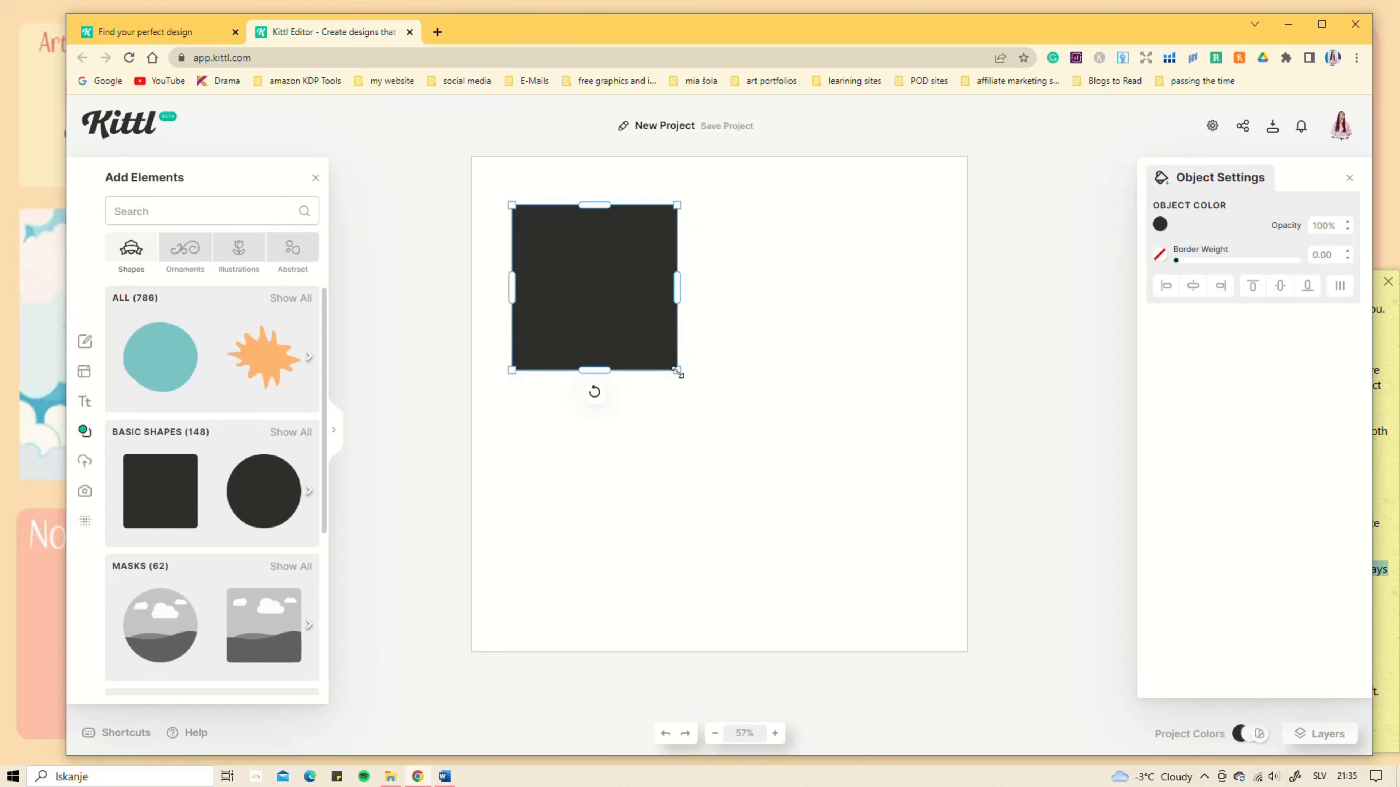
{"action": "left_click_drag", "start_coordinate": [678, 373], "coordinate": [742, 437]}
{"action": "left_click_drag", "start_coordinate": [695, 392], "coordinate": [574, 281]}
Step: Duplicate the large square and shrink the copy to about half size, overlapping the original's lower-right corner
{"action": "right_click", "coordinate": [552, 255]}
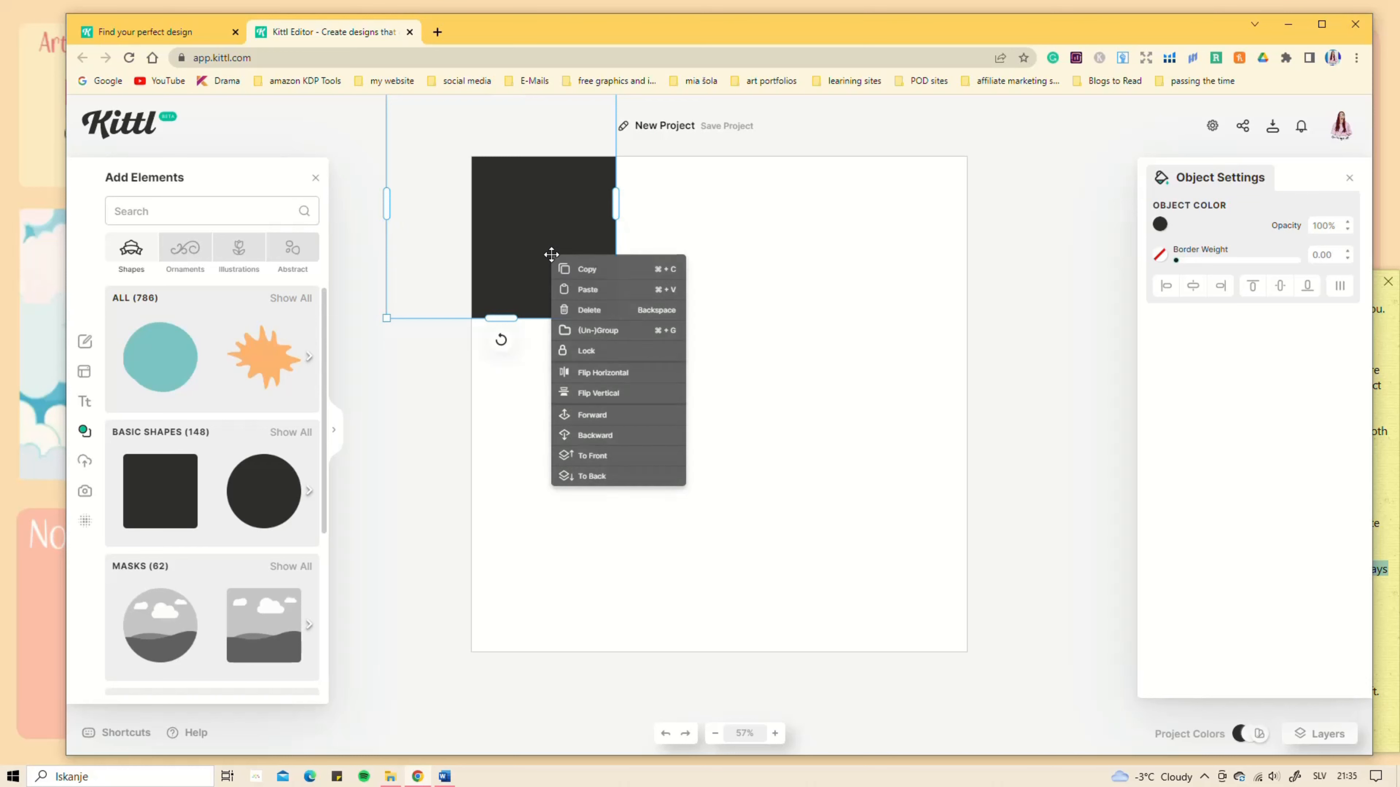
{"action": "left_click", "coordinate": [569, 271]}
{"action": "key", "text": "ctrl+v"}
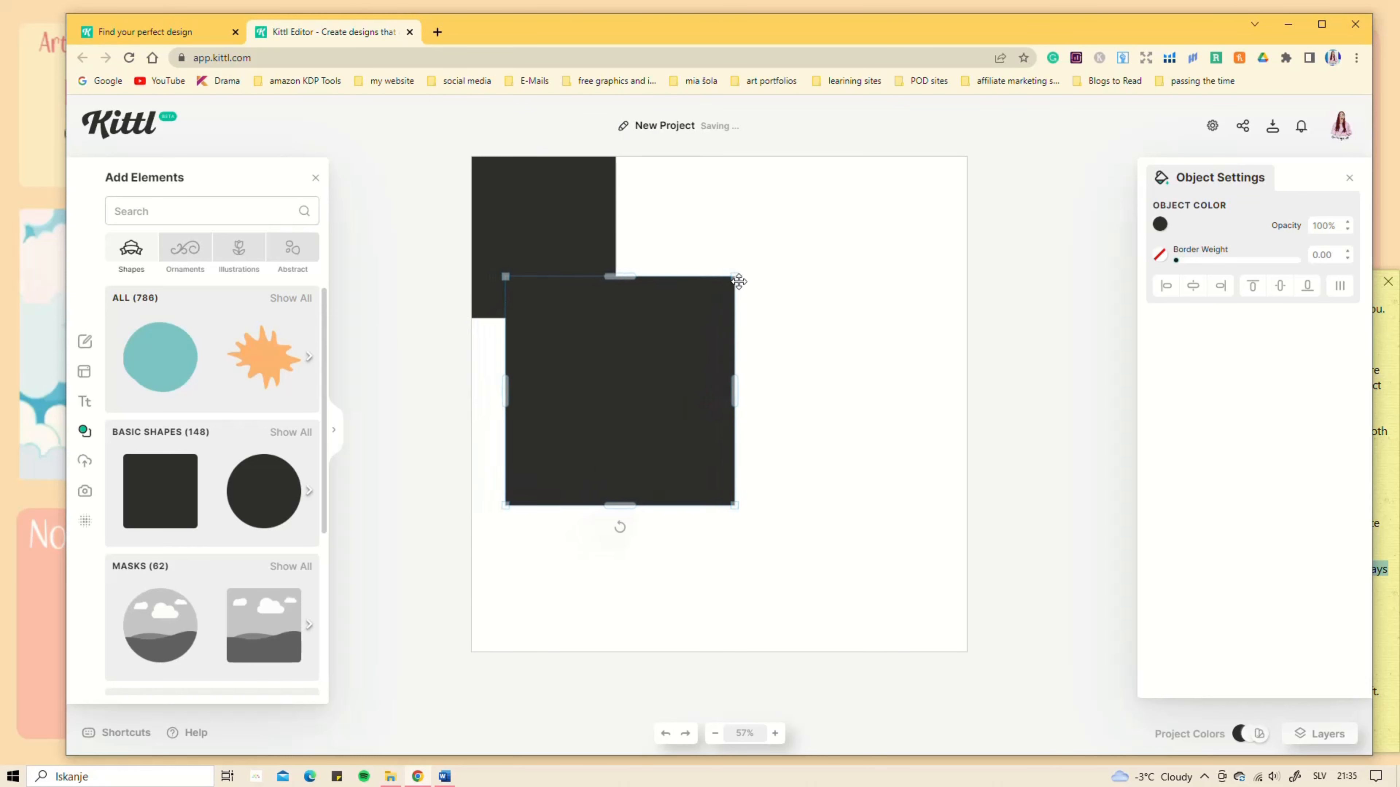
{"action": "left_click_drag", "start_coordinate": [738, 281], "coordinate": [624, 281]}
Step: Add two smaller copies of the square, one over the large square's right edge and one over its lower edge
{"action": "key", "text": "ctrl+c"}
{"action": "key", "text": "ctrl+v"}
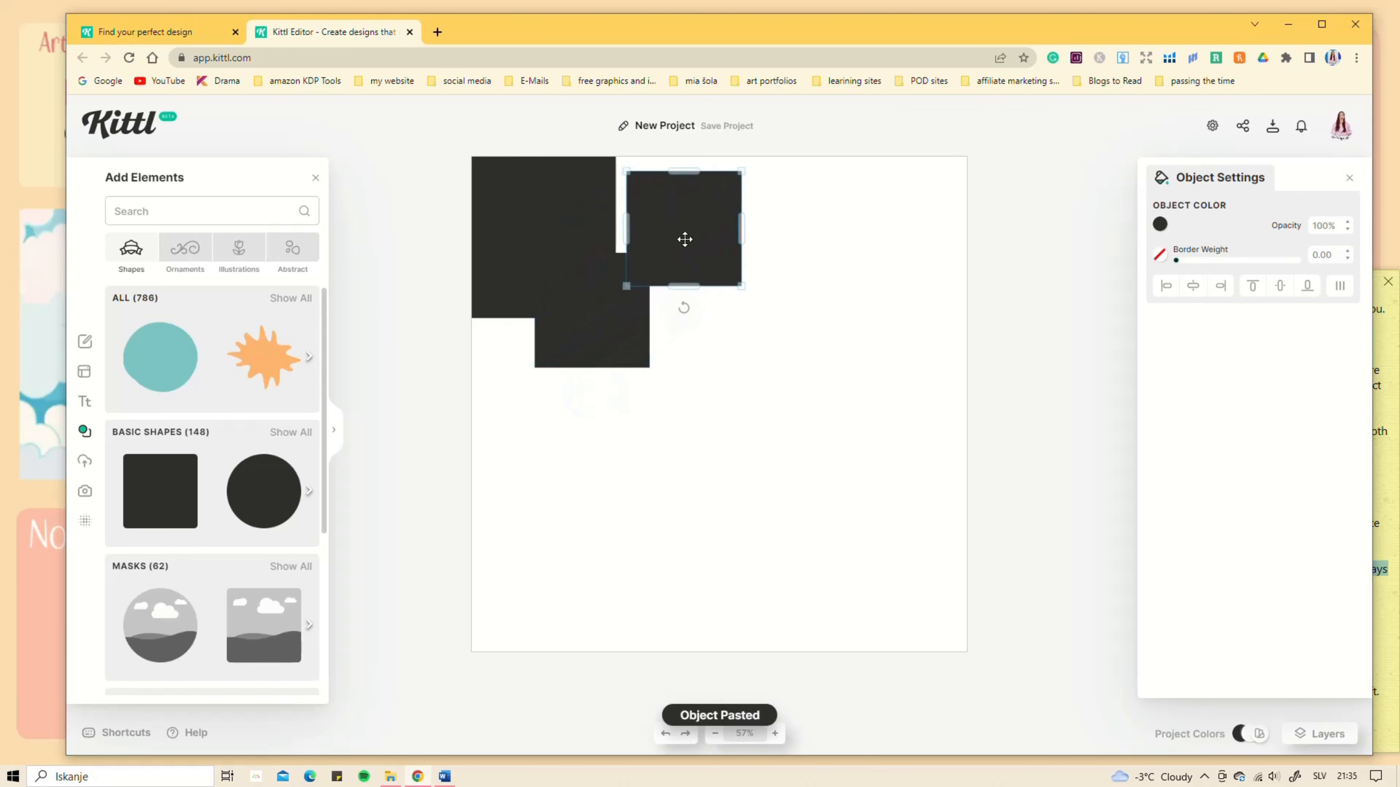
{"action": "left_click_drag", "start_coordinate": [741, 171], "coordinate": [609, 199]}
{"action": "key", "text": "ctrl+c"}
{"action": "key", "text": "ctrl+v"}
{"action": "left_click_drag", "start_coordinate": [588, 318], "coordinate": [539, 318]}
Step: Recolour the large corner square light coral and the small square on its right edge dark red
{"action": "left_click", "coordinate": [513, 228]}
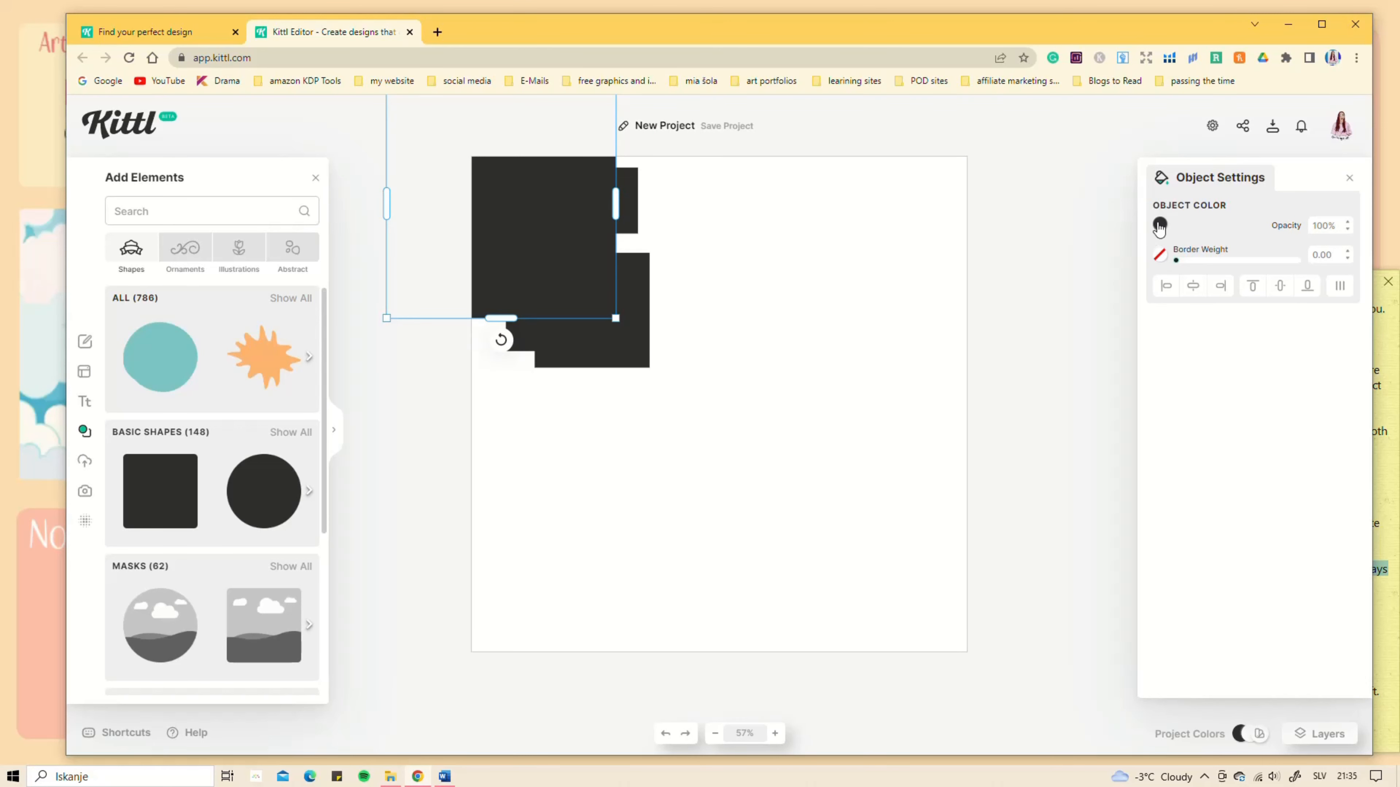
{"action": "left_click", "coordinate": [1160, 226]}
{"action": "left_click", "coordinate": [1037, 256]}
{"action": "left_click", "coordinate": [625, 200]}
{"action": "left_click", "coordinate": [1158, 223]}
{"action": "left_click", "coordinate": [1082, 287]}
Step: Recolour the medium square bright red f04b4b and the small lower-left square dark red b73131
{"action": "left_click", "coordinate": [578, 319]}
{"action": "left_click", "coordinate": [606, 325]}
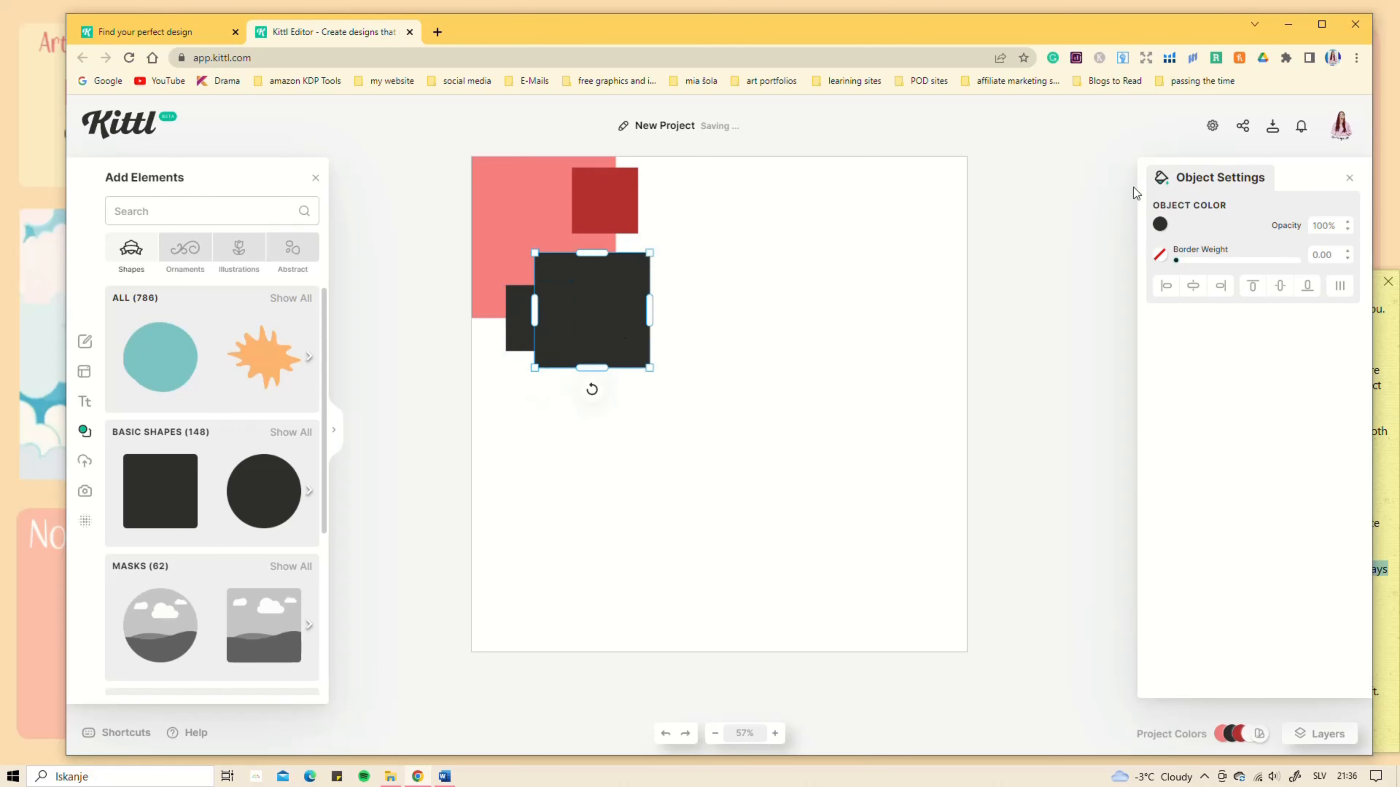
{"action": "left_click", "coordinate": [1160, 224]}
{"action": "left_click_drag", "start_coordinate": [1009, 263], "coordinate": [1076, 255]}
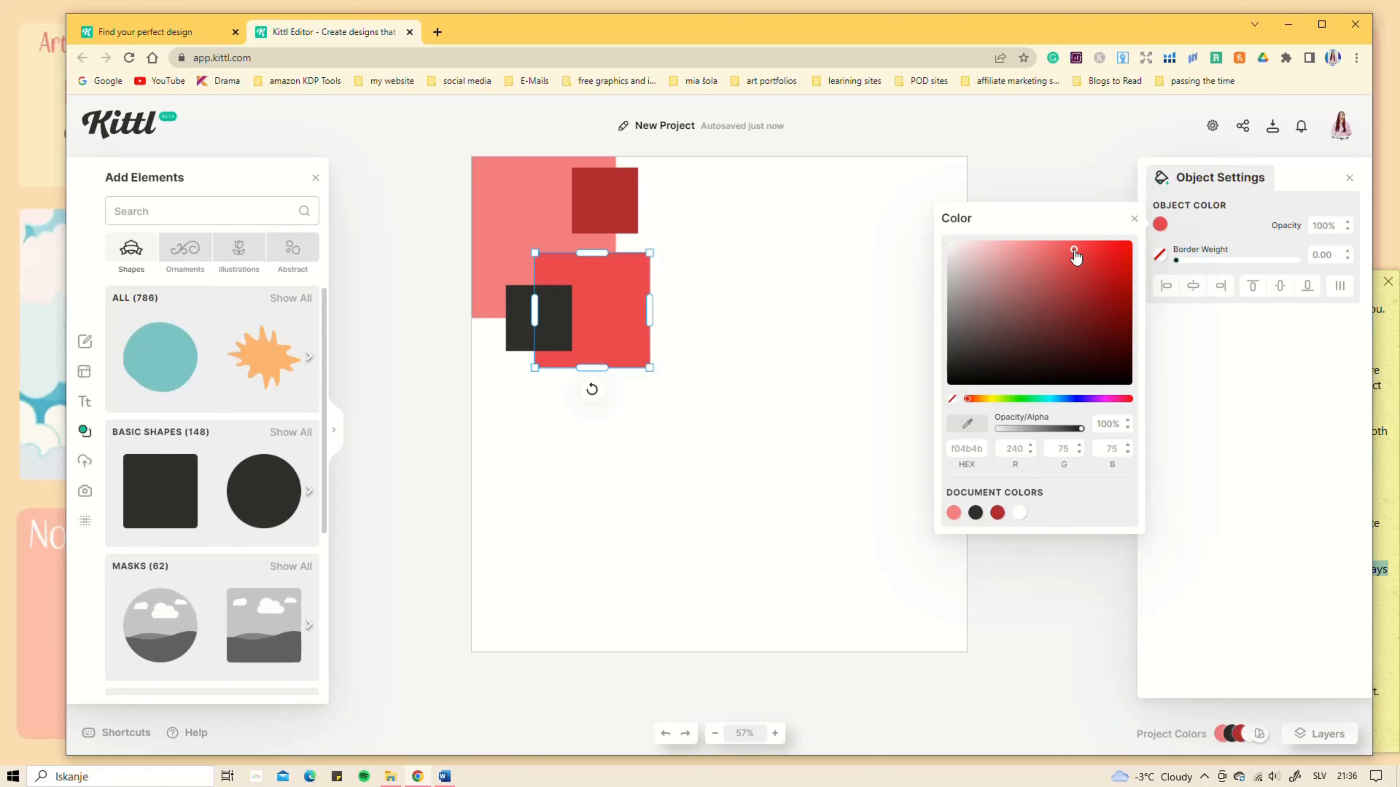
{"action": "left_click", "coordinate": [518, 339]}
{"action": "left_click", "coordinate": [1159, 224]}
{"action": "left_click", "coordinate": [998, 513]}
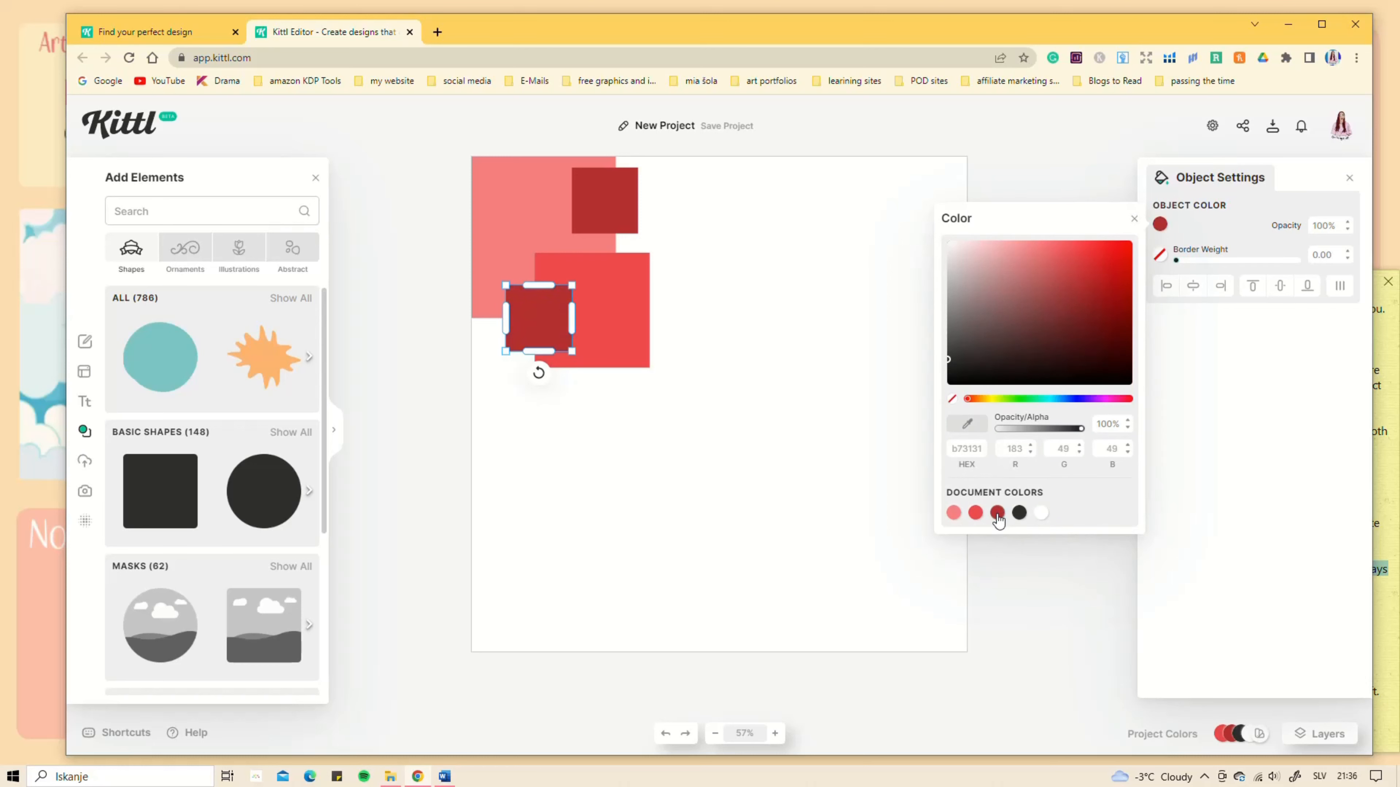
Step: Lower the colour opacity of the medium red square so the shapes behind it show through
{"action": "left_click", "coordinate": [645, 316]}
{"action": "left_click", "coordinate": [1160, 224]}
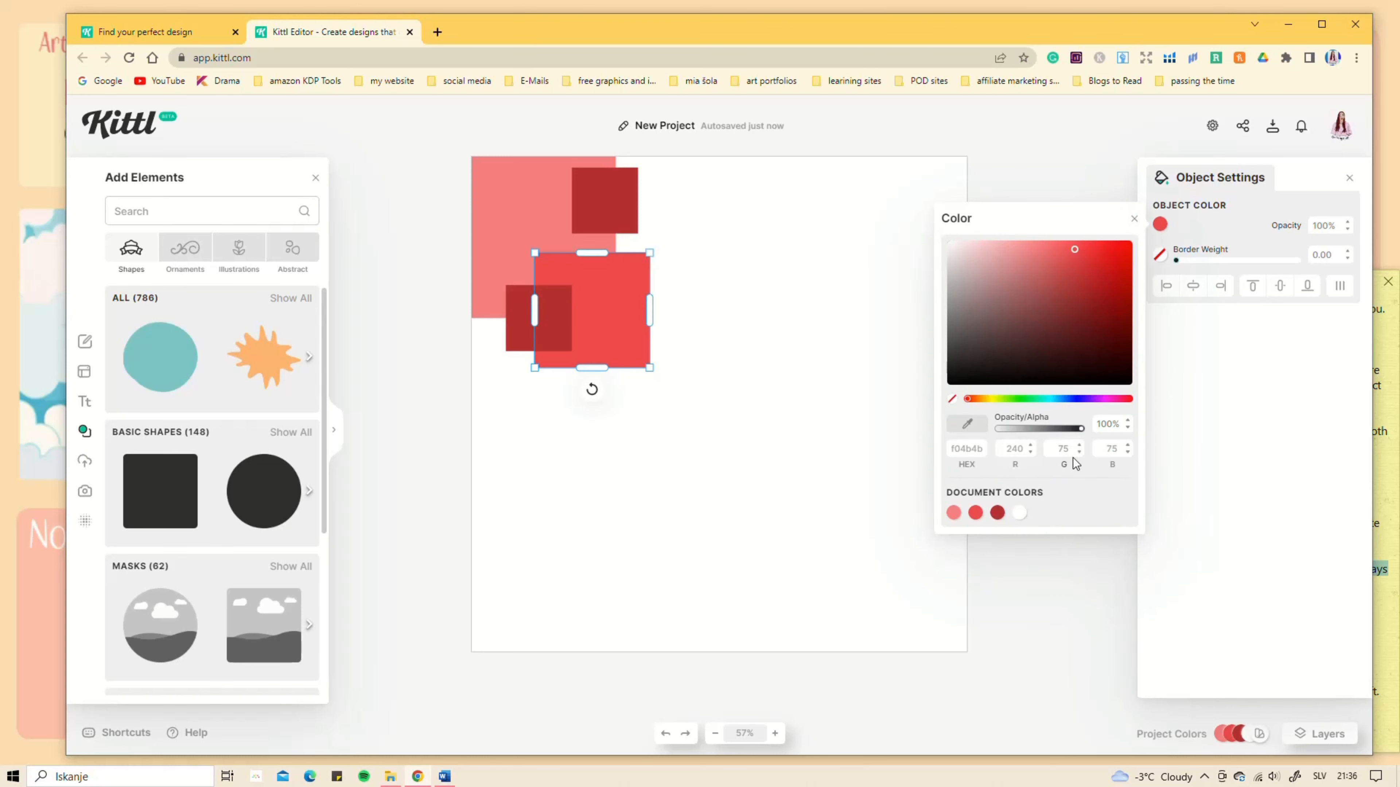
{"action": "left_click_drag", "start_coordinate": [1080, 429], "coordinate": [1029, 429]}
Step: Shift the lower small square and the translucent square up and left, and move the upper small square partly beyond the artboard's upper edge
{"action": "left_click_drag", "start_coordinate": [538, 331], "coordinate": [519, 322]}
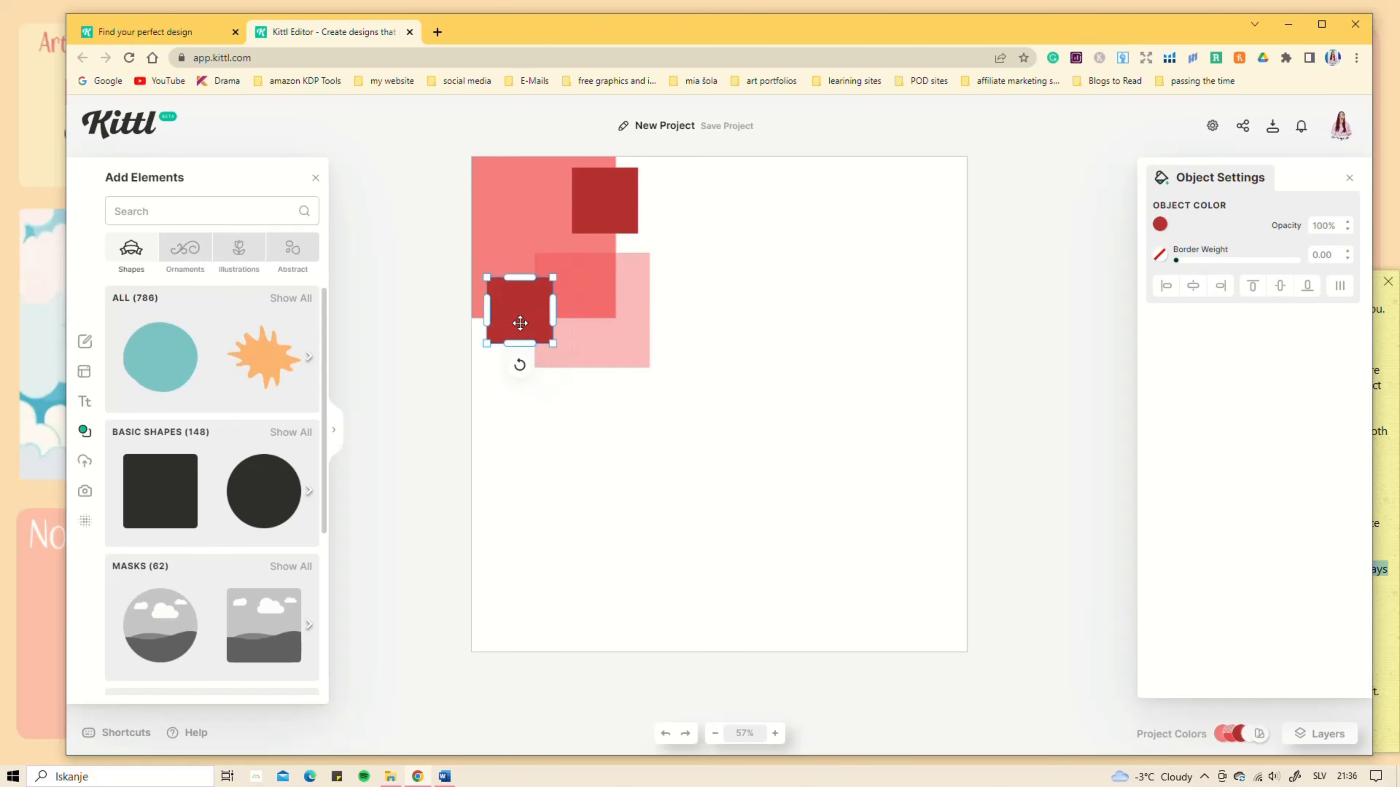
{"action": "left_click_drag", "start_coordinate": [621, 333], "coordinate": [612, 327]}
{"action": "left_click_drag", "start_coordinate": [608, 211], "coordinate": [620, 178]}
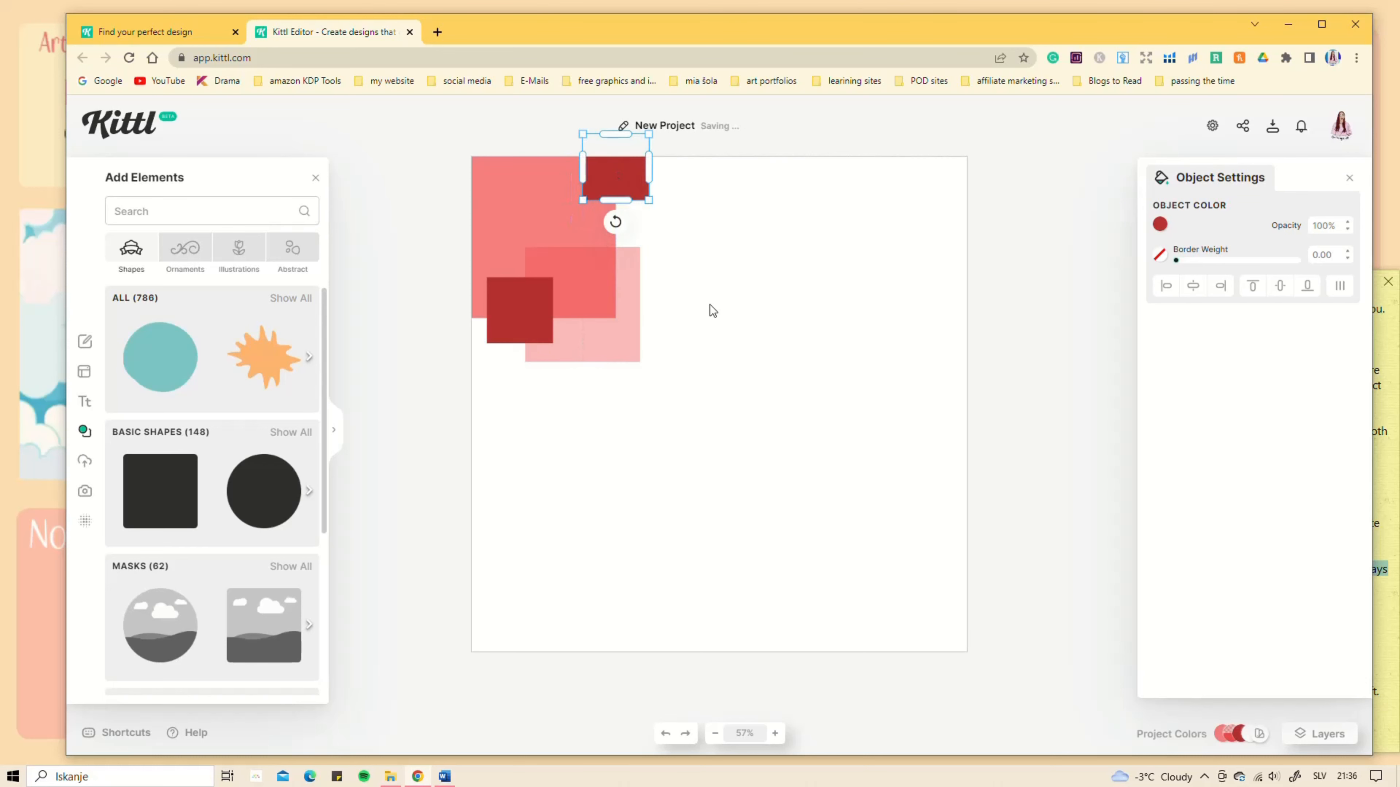
Step: Search the elements for "heart" and place the pink brush-style heart at the artboard's lower-right corner, partly beyond the edge
{"action": "left_click", "coordinate": [711, 310]}
{"action": "left_click", "coordinate": [178, 211]}
{"action": "type", "text": "heart"}
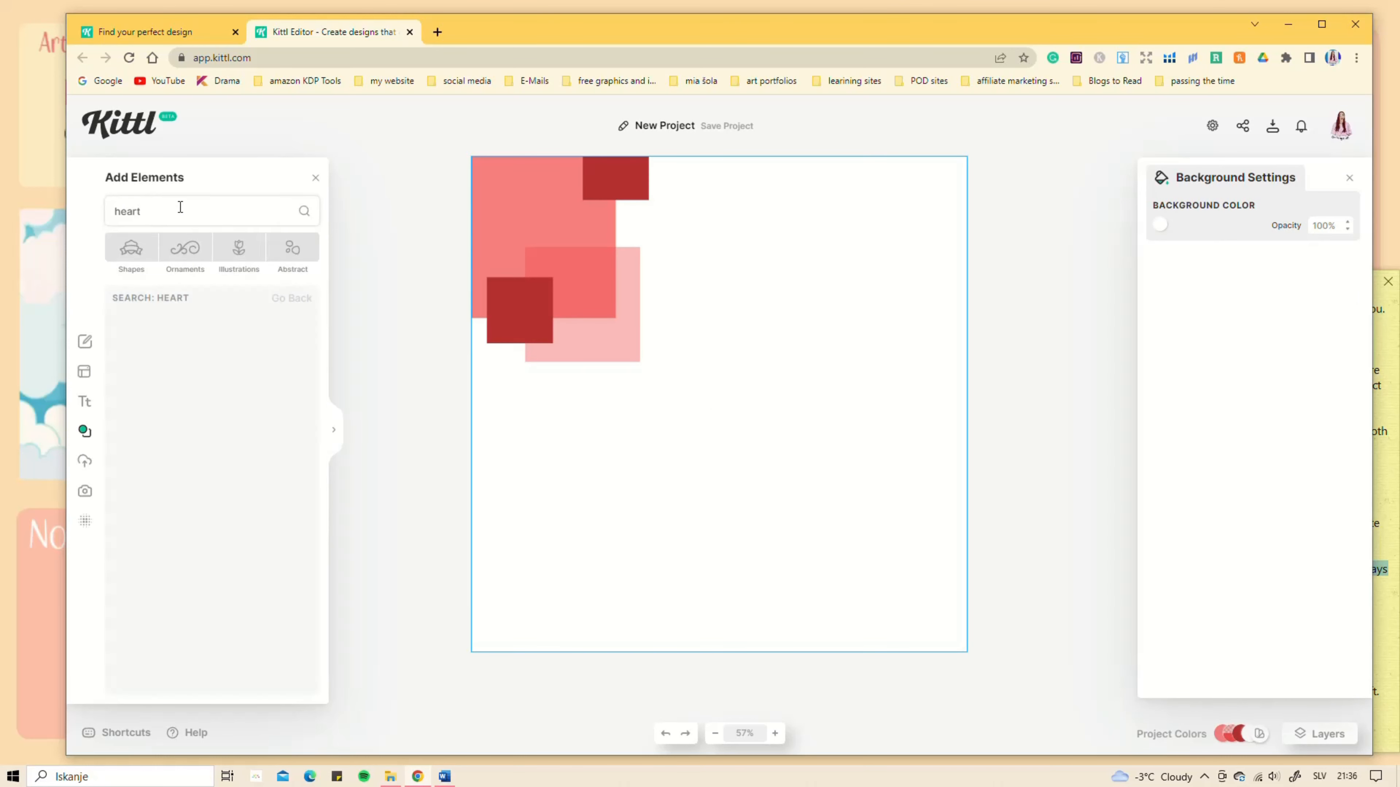
{"action": "scroll", "coordinate": [203, 489], "scroll_direction": "down", "scroll_amount": 2}
{"action": "scroll", "coordinate": [202, 489], "scroll_direction": "down", "scroll_amount": 4}
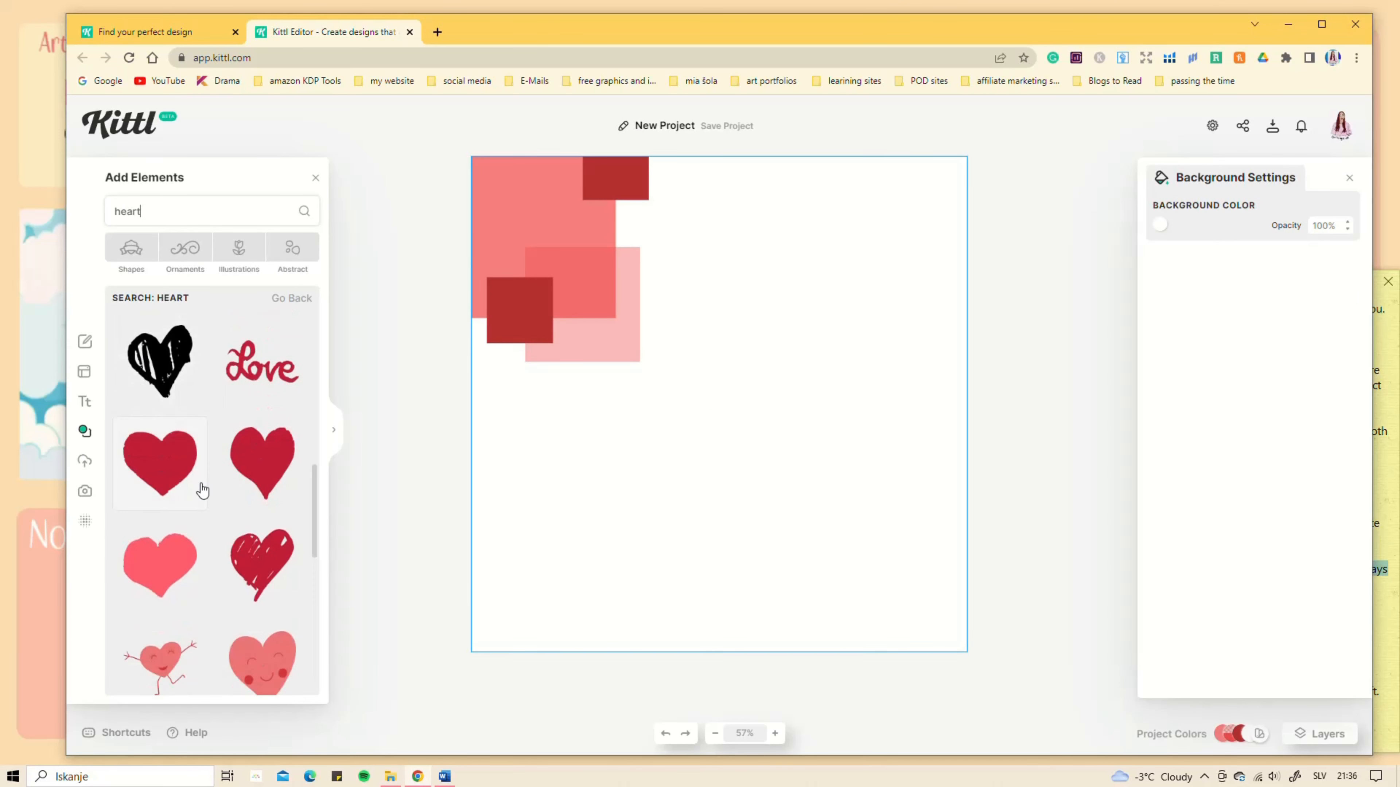
{"action": "left_click", "coordinate": [169, 566]}
{"action": "left_click_drag", "start_coordinate": [803, 468], "coordinate": [989, 582]}
Step: Duplicate the heart three times to form an evenly spaced column of four along the artboard's right edge
{"action": "key", "text": "ctrl+c"}
{"action": "key", "text": "ctrl+v"}
{"action": "left_click_drag", "start_coordinate": [937, 435], "coordinate": [950, 197]}
{"action": "key", "text": "ctrl+v"}
{"action": "key", "text": "ctrl+v"}
Step: Recolour the topmost heart dark red and the third heart light coral fc9696
{"action": "left_click", "coordinate": [1159, 224]}
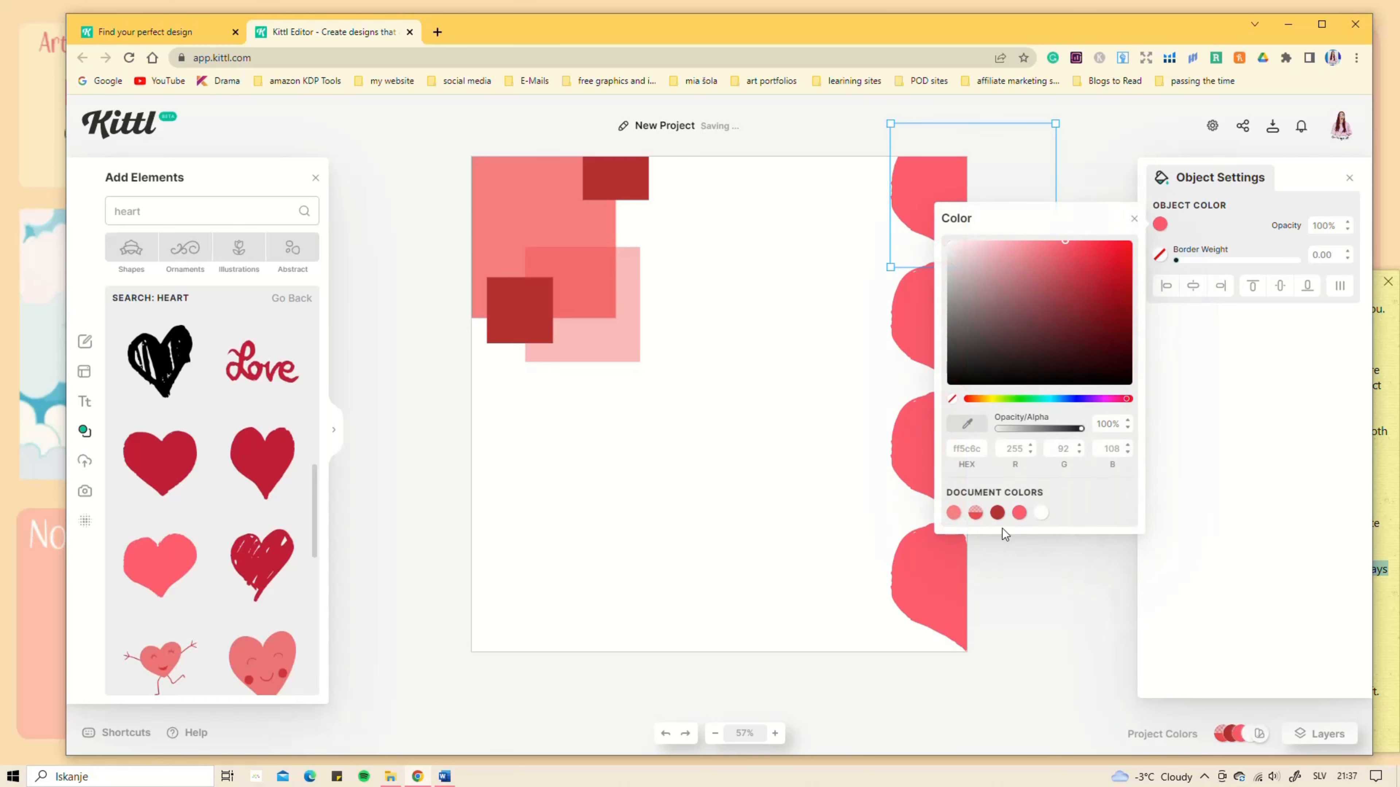
{"action": "left_click", "coordinate": [997, 512]}
{"action": "left_click", "coordinate": [906, 324]}
{"action": "left_click", "coordinate": [1160, 223]}
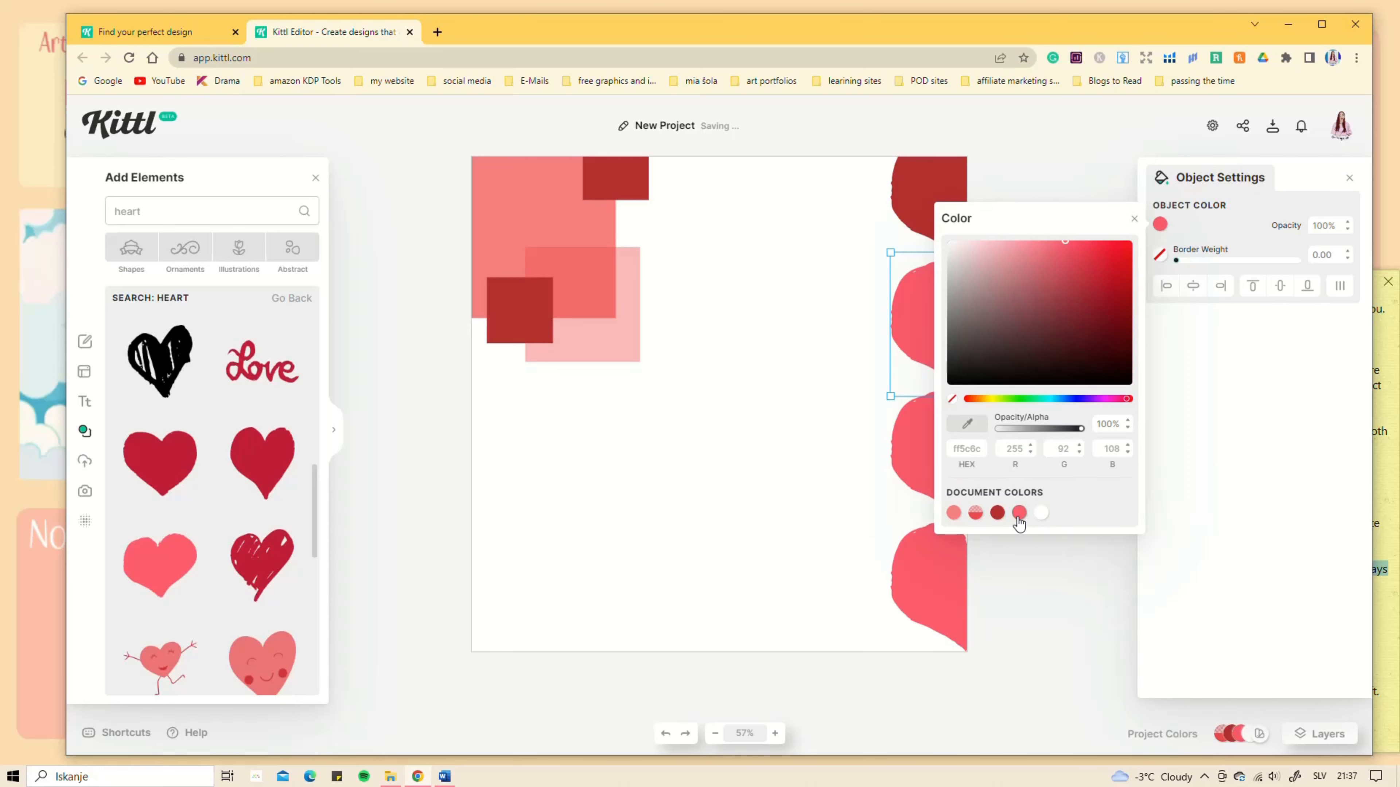
{"action": "left_click", "coordinate": [915, 455]}
{"action": "left_click", "coordinate": [1160, 224]}
{"action": "left_click", "coordinate": [953, 513]}
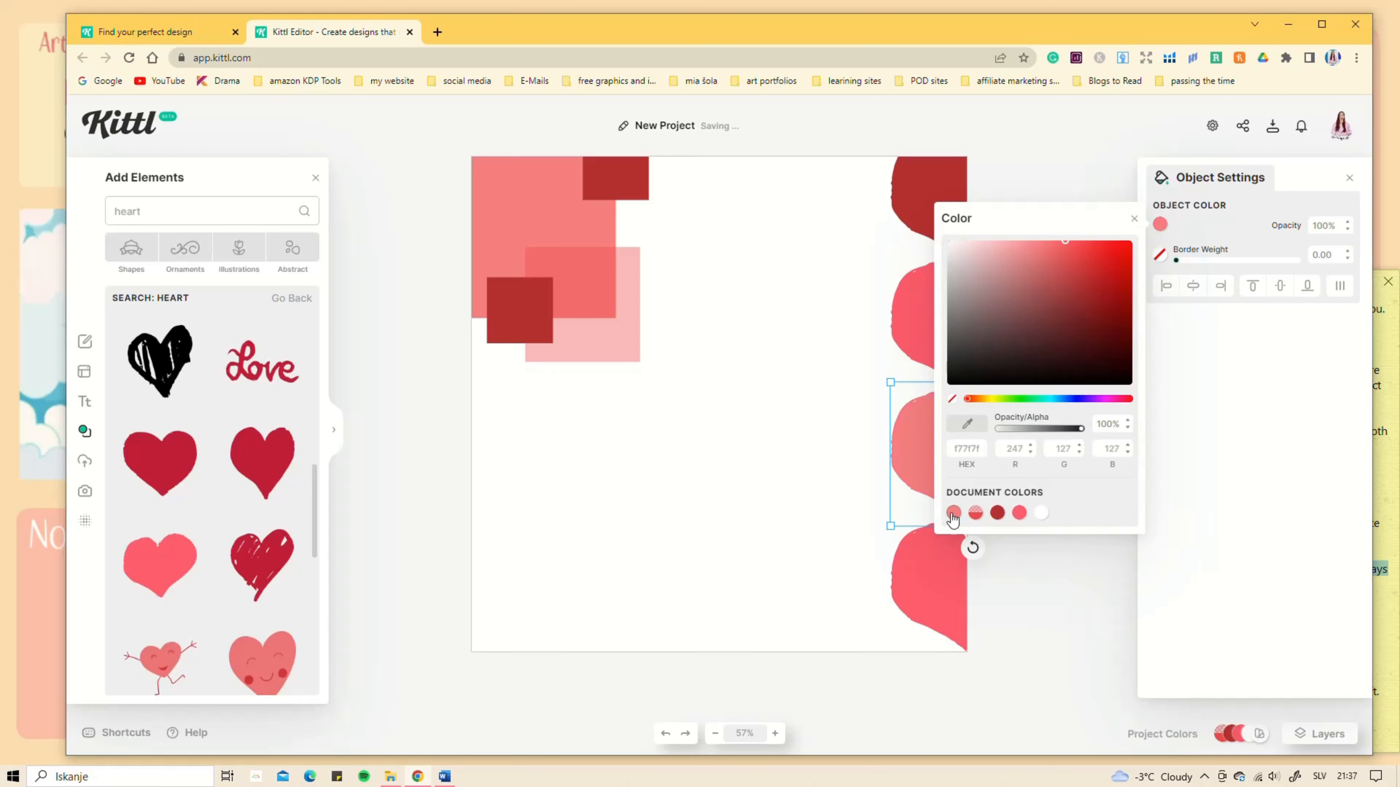
{"action": "left_click_drag", "start_coordinate": [1010, 255], "coordinate": [1028, 248]}
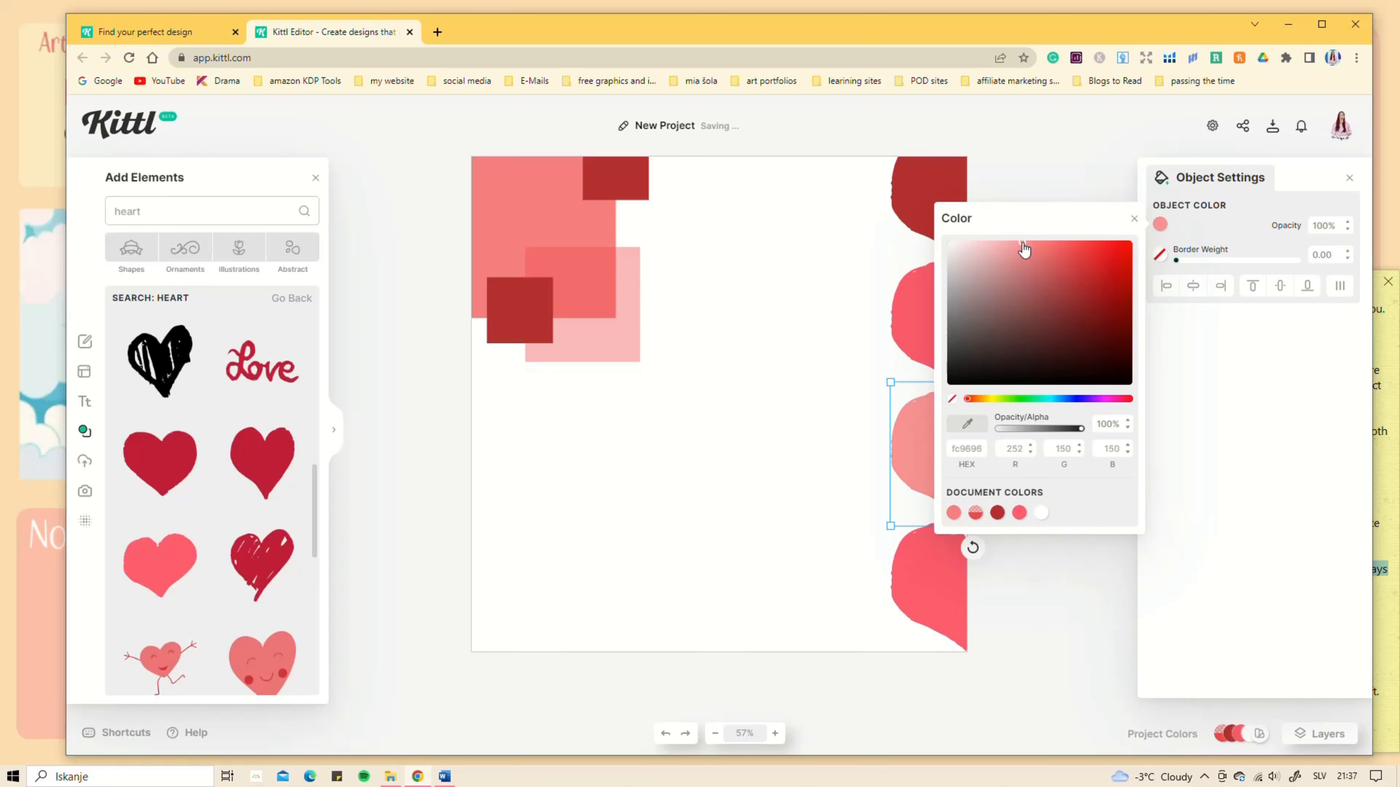
Step: Recolour the lowest heart pale pink ffd8db
{"action": "left_click", "coordinate": [921, 586]}
{"action": "left_click", "coordinate": [1161, 224]}
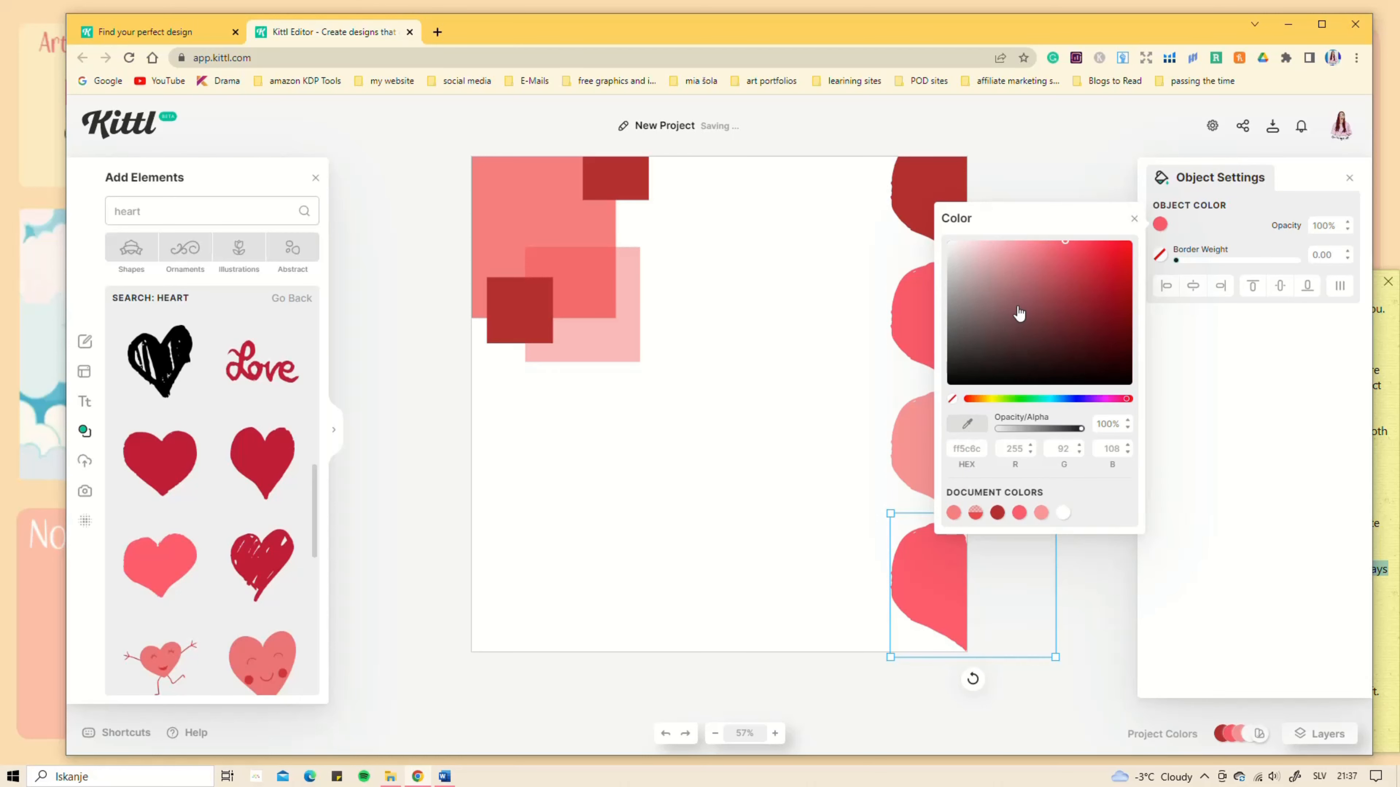
{"action": "left_click", "coordinate": [979, 249]}
{"action": "left_click_drag", "start_coordinate": [981, 246], "coordinate": [973, 243]}
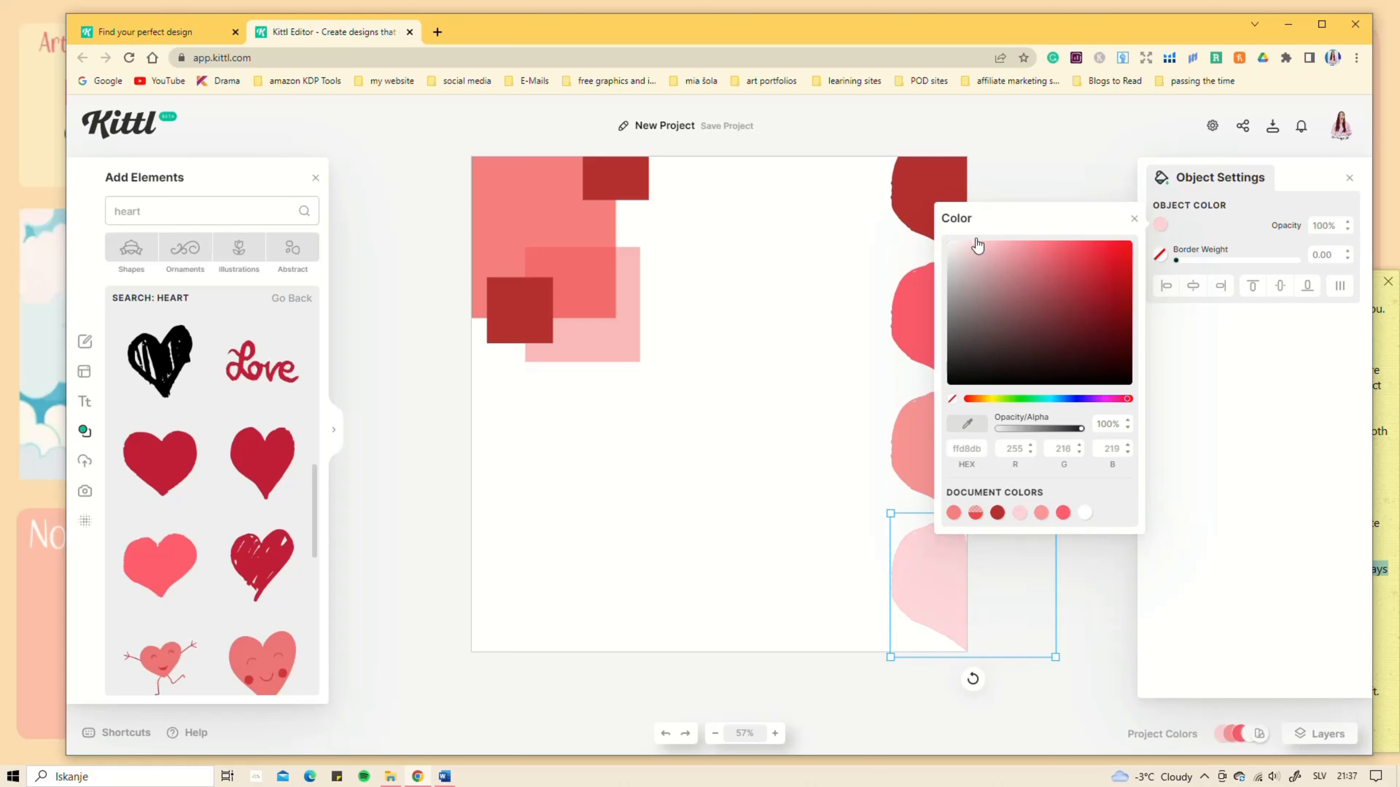
{"action": "left_click", "coordinate": [786, 571]}
Step: Search the elements for "rose" and add the multicoloured watercolour rose with paint drips to the artboard's lower-left area
{"action": "scroll", "coordinate": [241, 353], "scroll_direction": "up", "scroll_amount": 8}
{"action": "left_click", "coordinate": [240, 256]}
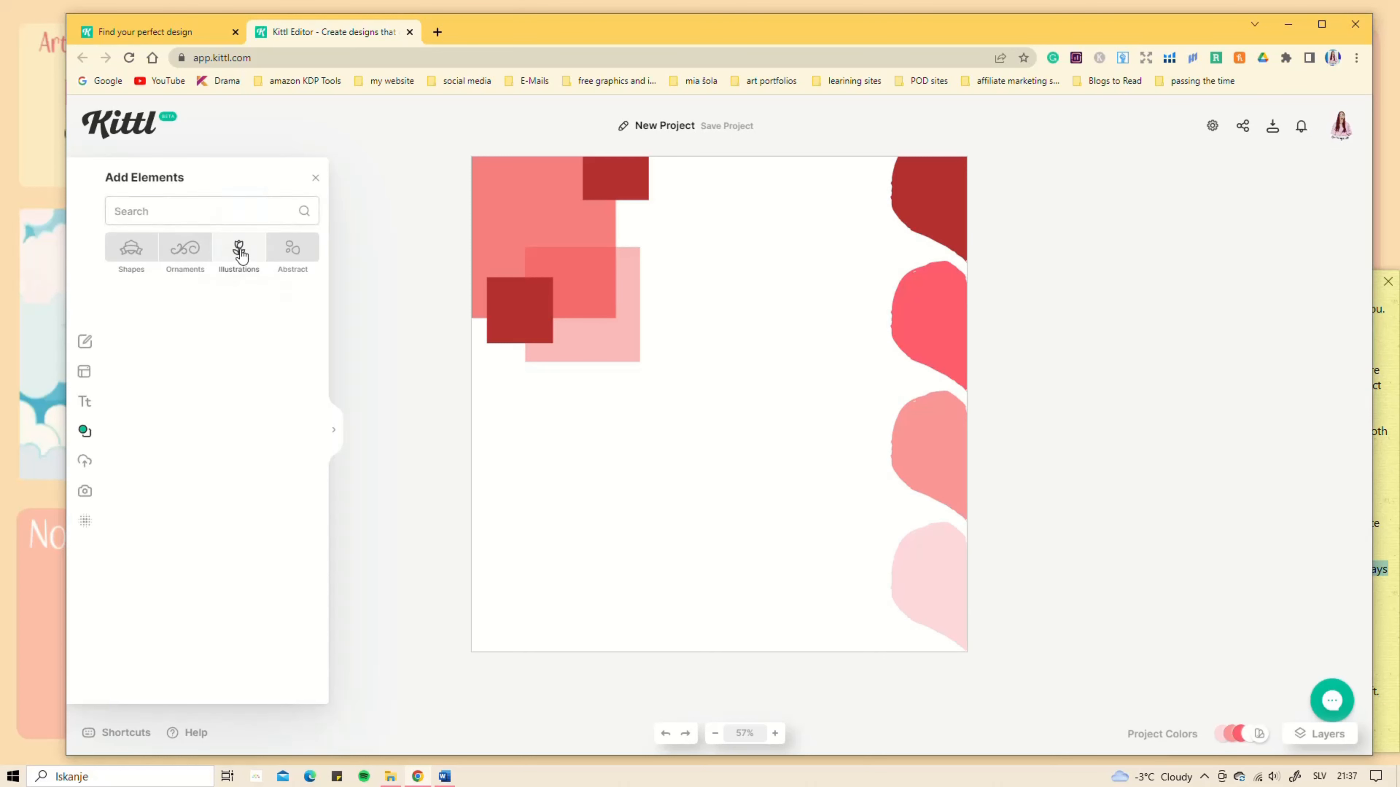
{"action": "left_click", "coordinate": [186, 210]}
{"action": "type", "text": "rose"}
{"action": "scroll", "coordinate": [231, 397], "scroll_direction": "down", "scroll_amount": 10}
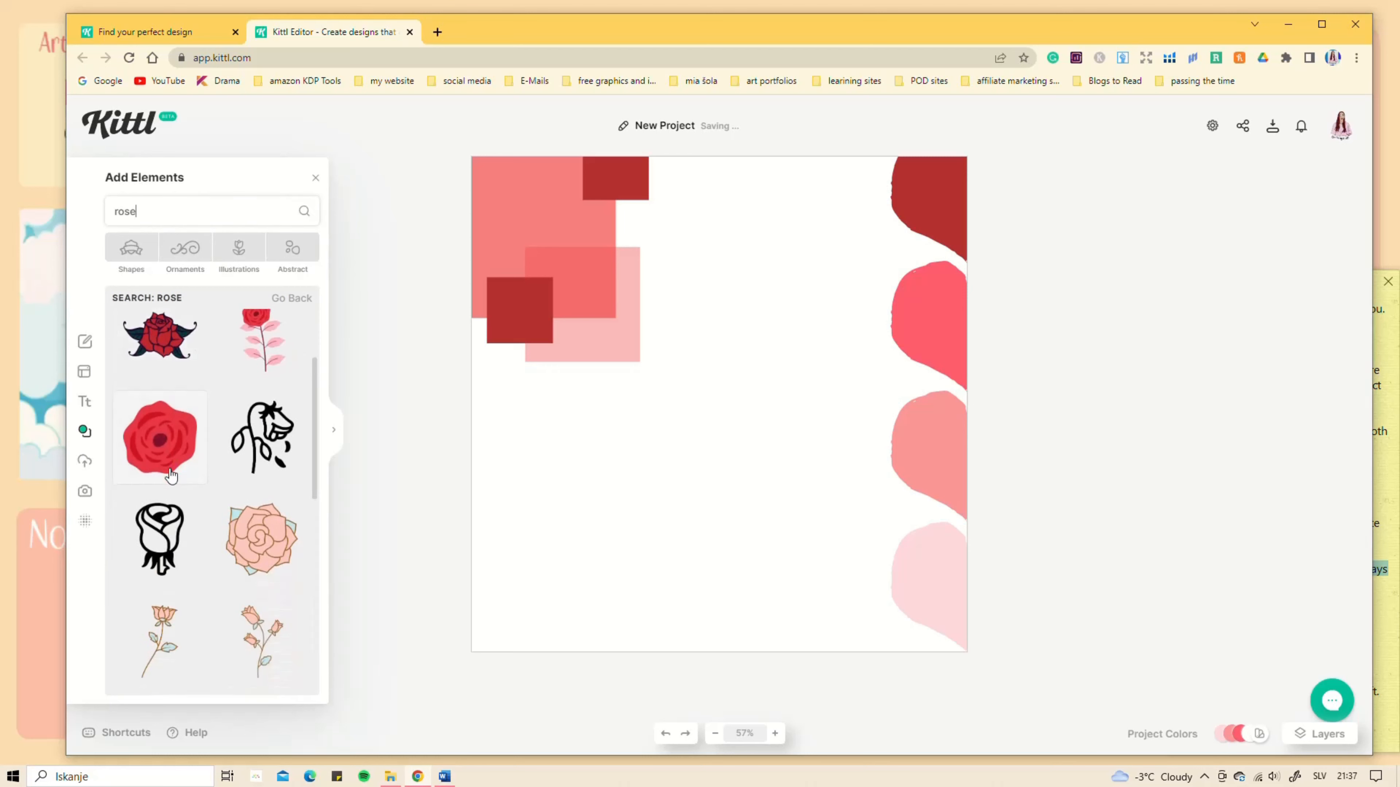
{"action": "scroll", "coordinate": [262, 405], "scroll_direction": "down", "scroll_amount": 10}
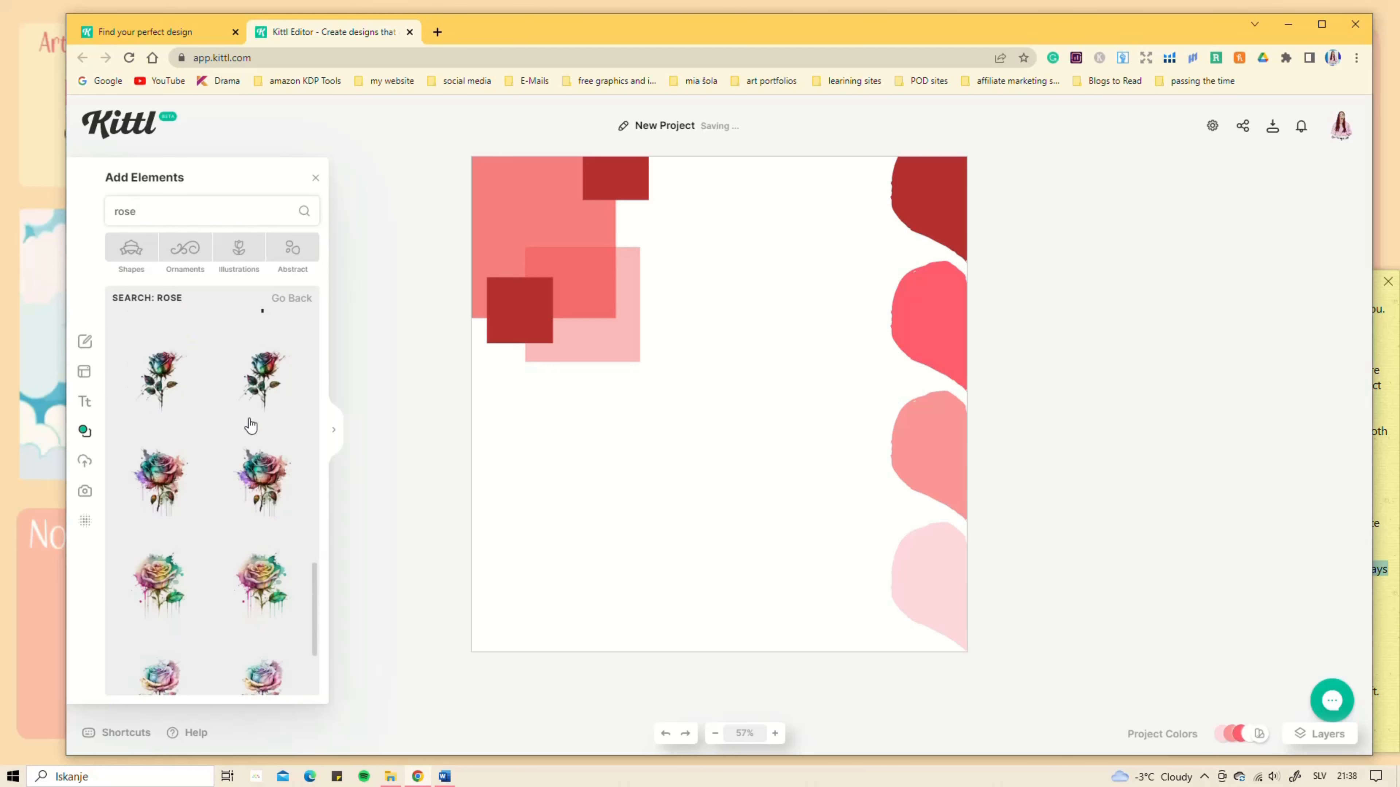
{"action": "scroll", "coordinate": [210, 461], "scroll_direction": "down", "scroll_amount": 10}
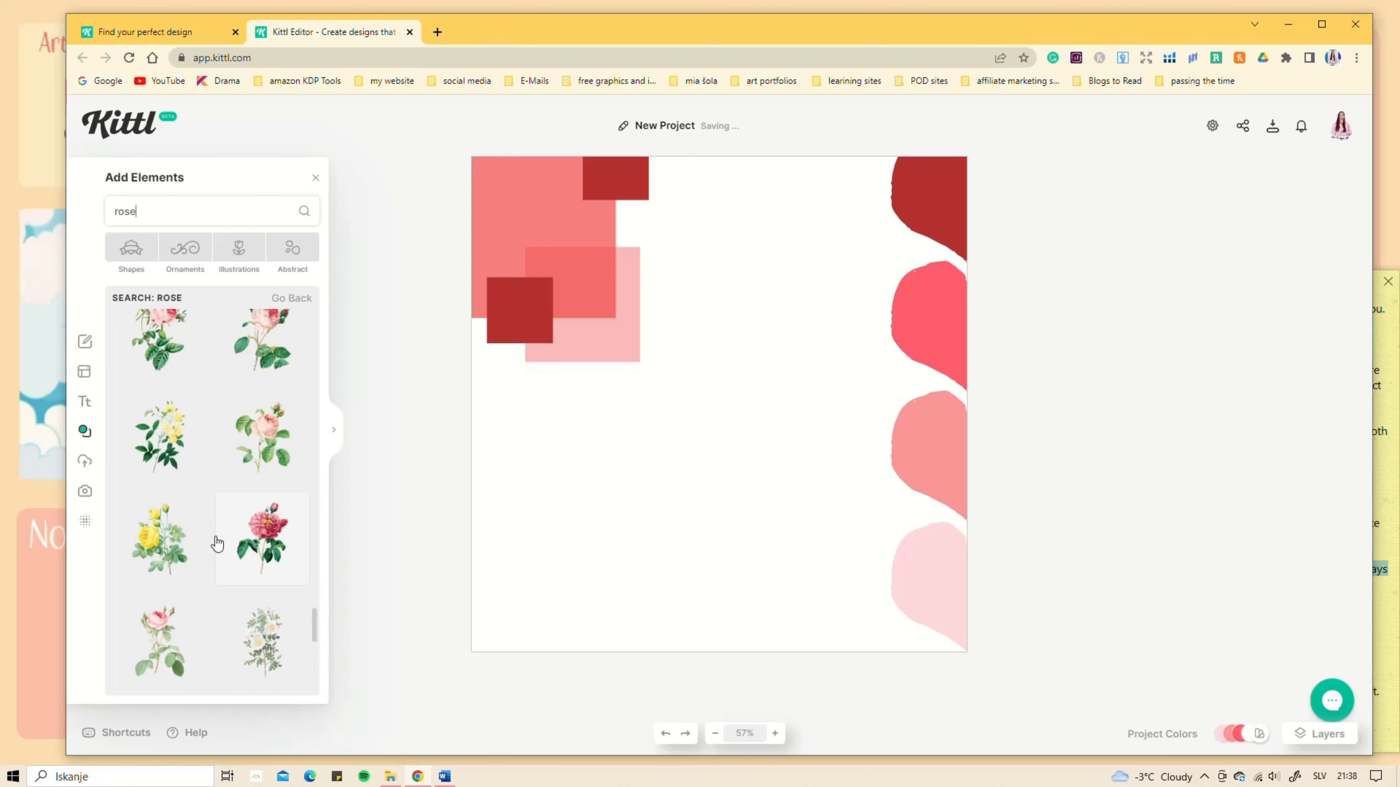
{"action": "scroll", "coordinate": [217, 544], "scroll_direction": "down", "scroll_amount": 10}
{"action": "scroll", "coordinate": [217, 544], "scroll_direction": "up", "scroll_amount": 5}
{"action": "left_click", "coordinate": [170, 503]}
{"action": "mouse_move", "coordinate": [755, 358]}
{"action": "left_mouse_down"}
{"action": "mouse_move", "coordinate": [603, 490]}
{"action": "mouse_move", "coordinate": [747, 358]}
{"action": "left_mouse_up"}
{"action": "left_click_drag", "start_coordinate": [711, 456], "coordinate": [706, 472]}
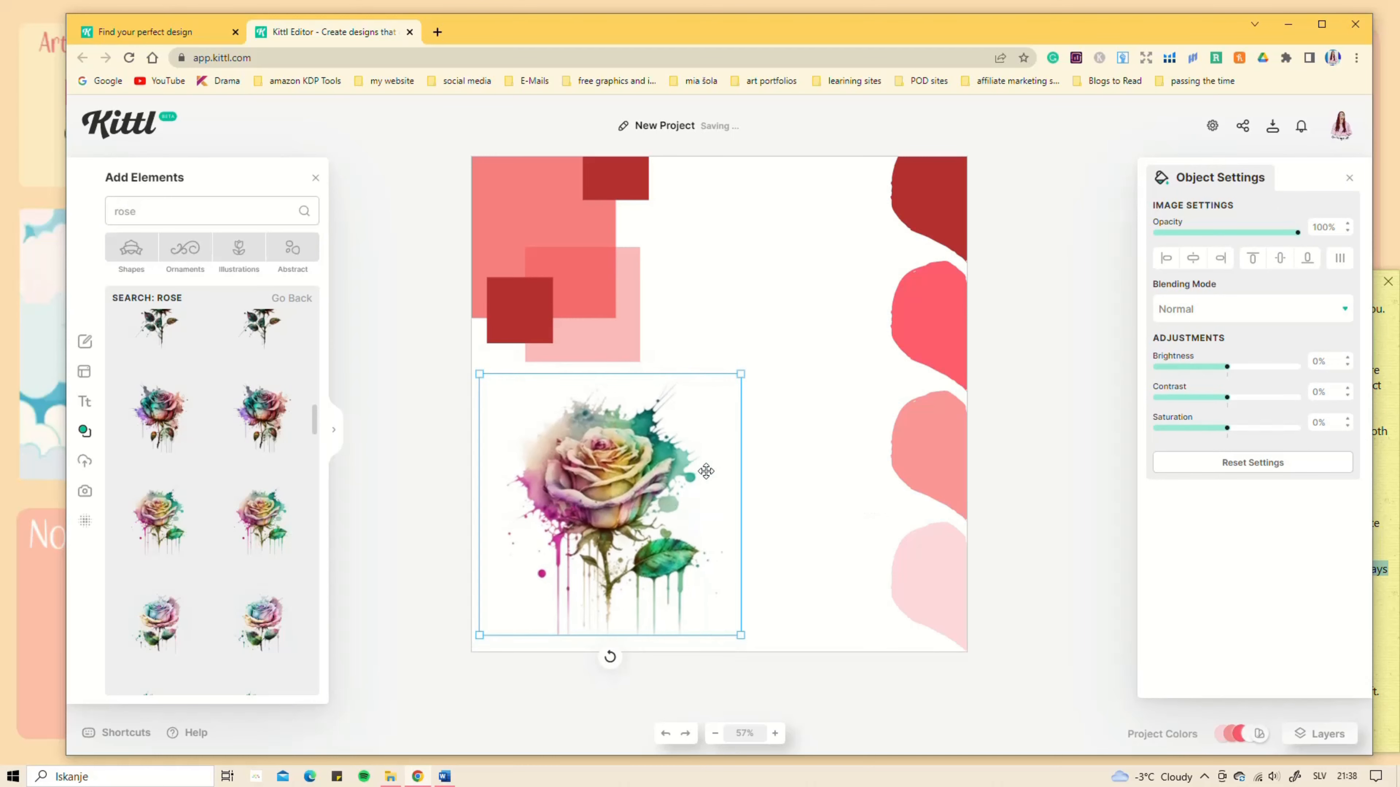
Step: Scale the rose down and recentre it in the empty area below the squares
{"action": "left_click", "coordinate": [698, 342]}
{"action": "left_click", "coordinate": [712, 399]}
{"action": "left_click_drag", "start_coordinate": [740, 374], "coordinate": [684, 432]}
{"action": "left_click_drag", "start_coordinate": [654, 488], "coordinate": [673, 463]}
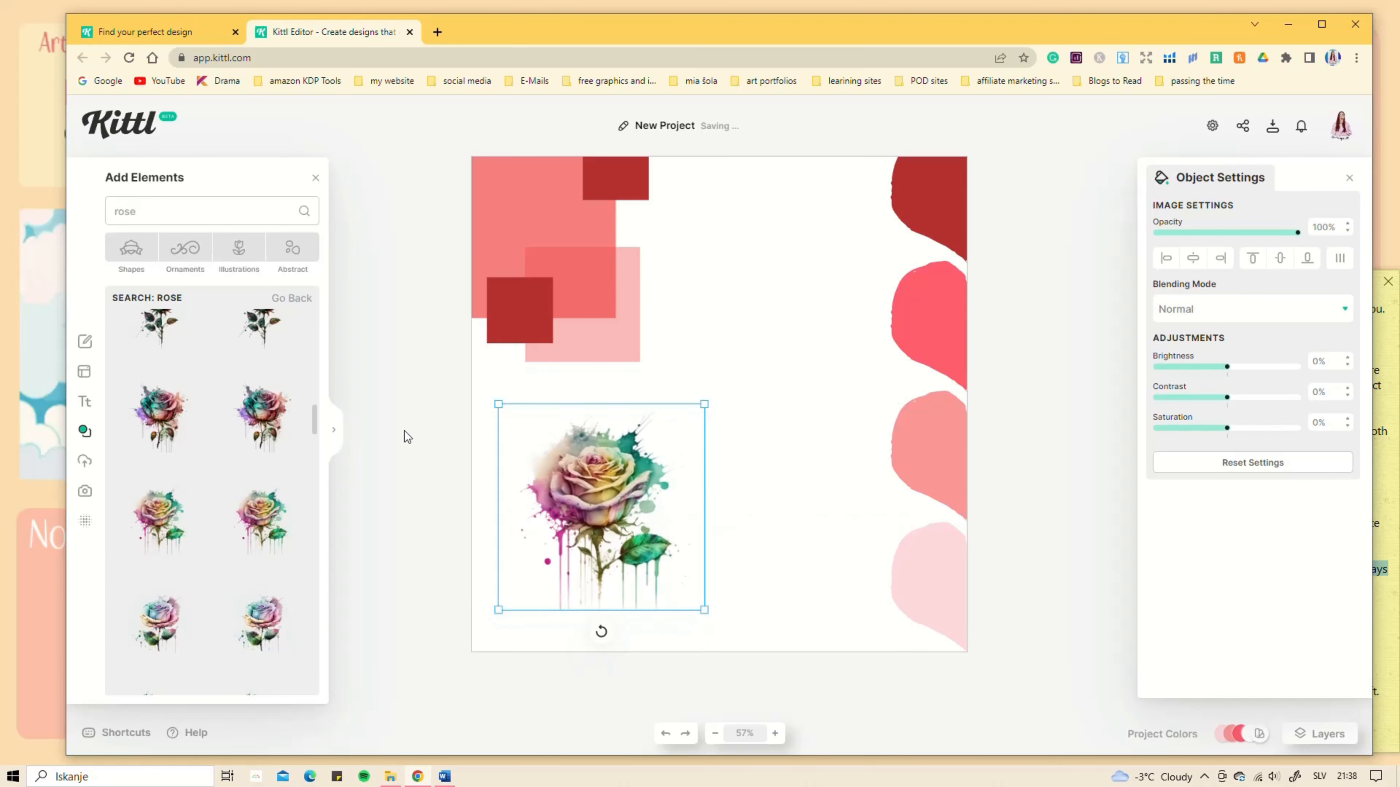
{"action": "left_click", "coordinate": [405, 433]}
Step: Add a "Happy" headline in the upper middle of the artboard and place a copy of it below
{"action": "left_click", "coordinate": [85, 401]}
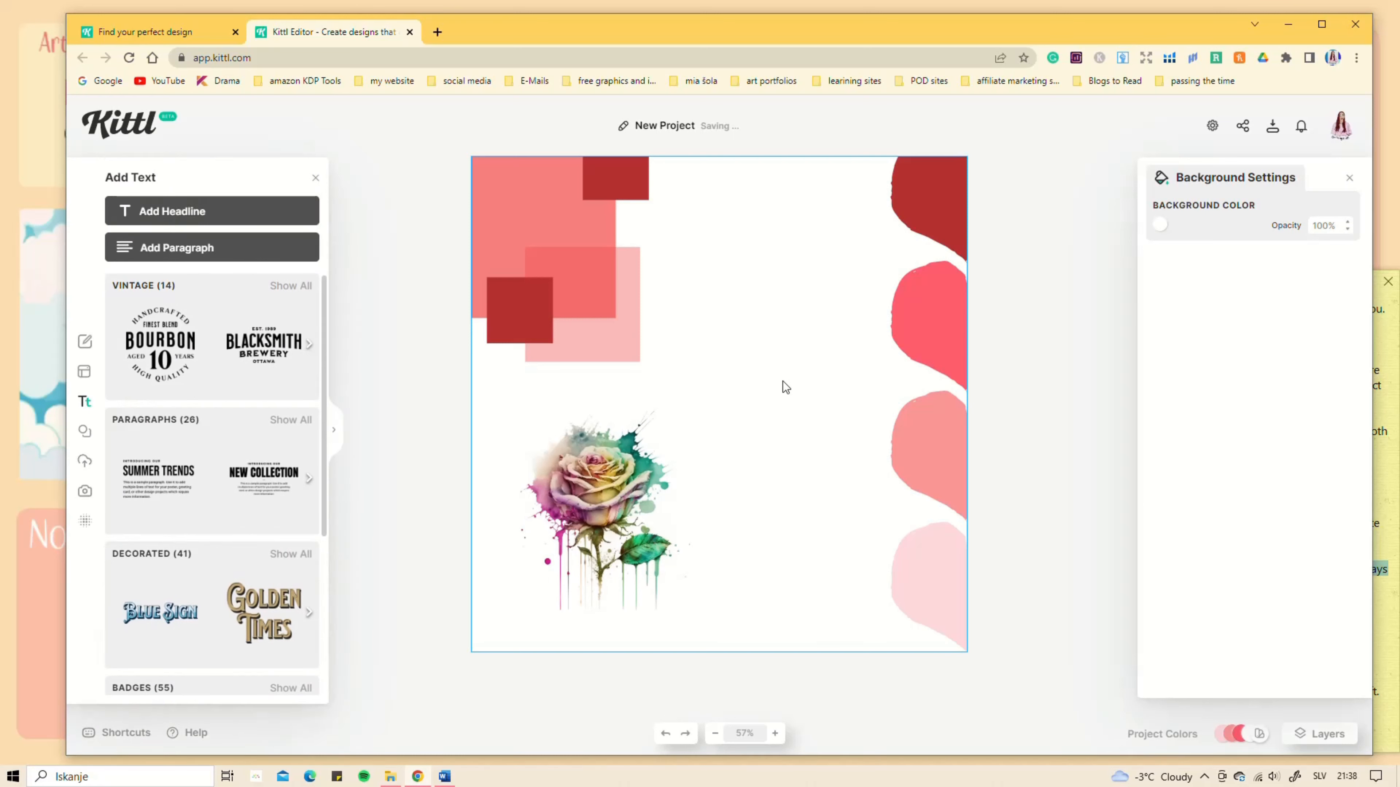
{"action": "type", "text": "Happy"}
{"action": "left_click", "coordinate": [743, 485]}
{"action": "left_click_drag", "start_coordinate": [742, 433], "coordinate": [729, 316]}
Step: Change the lower copy's text to "Valentine's"
{"action": "double_click", "coordinate": [729, 316]}
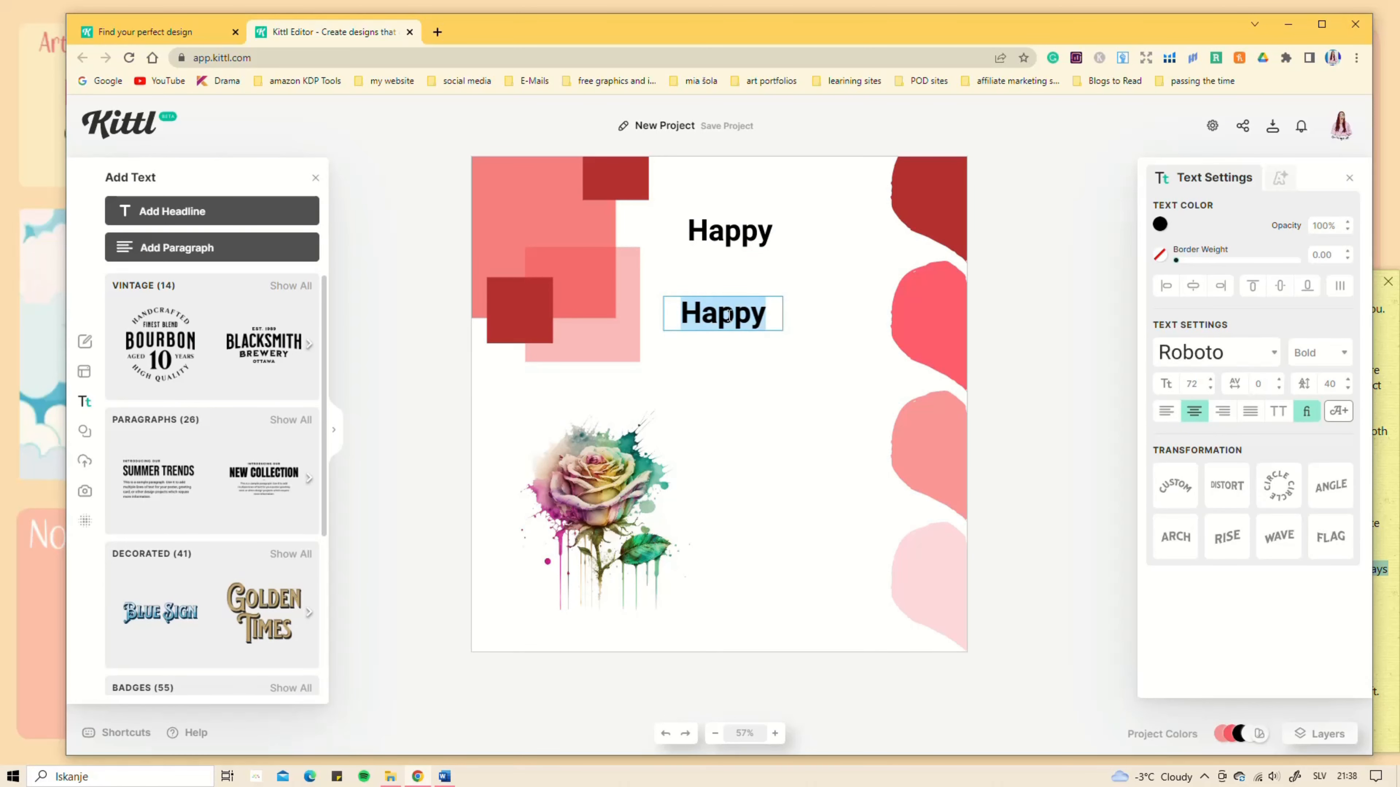
{"action": "type", "text": "Valentine"}
{"action": "key", "text": "BackSpace"}
{"action": "type", "text": "e's"}
{"action": "key", "text": "Escape"}
Step: Duplicate the headline, change the copy to "Day", enlarge it to about size 168 and place it beside the rose
{"action": "left_click_drag", "start_coordinate": [735, 308], "coordinate": [736, 350], "text": "alt"}
{"action": "double_click", "coordinate": [735, 350]}
{"action": "key", "text": "ctrl+d"}
{"action": "left_click", "coordinate": [984, 192]}
{"action": "type", "text": "Day"}
{"action": "key", "text": "Escape"}
{"action": "left_click_drag", "start_coordinate": [762, 347], "coordinate": [884, 528]}
{"action": "left_click_drag", "start_coordinate": [843, 528], "coordinate": [850, 499]}
Step: Move "Valentine's" down to just above the rose and set its typeface to Broadwall
{"action": "left_click_drag", "start_coordinate": [784, 315], "coordinate": [831, 383]}
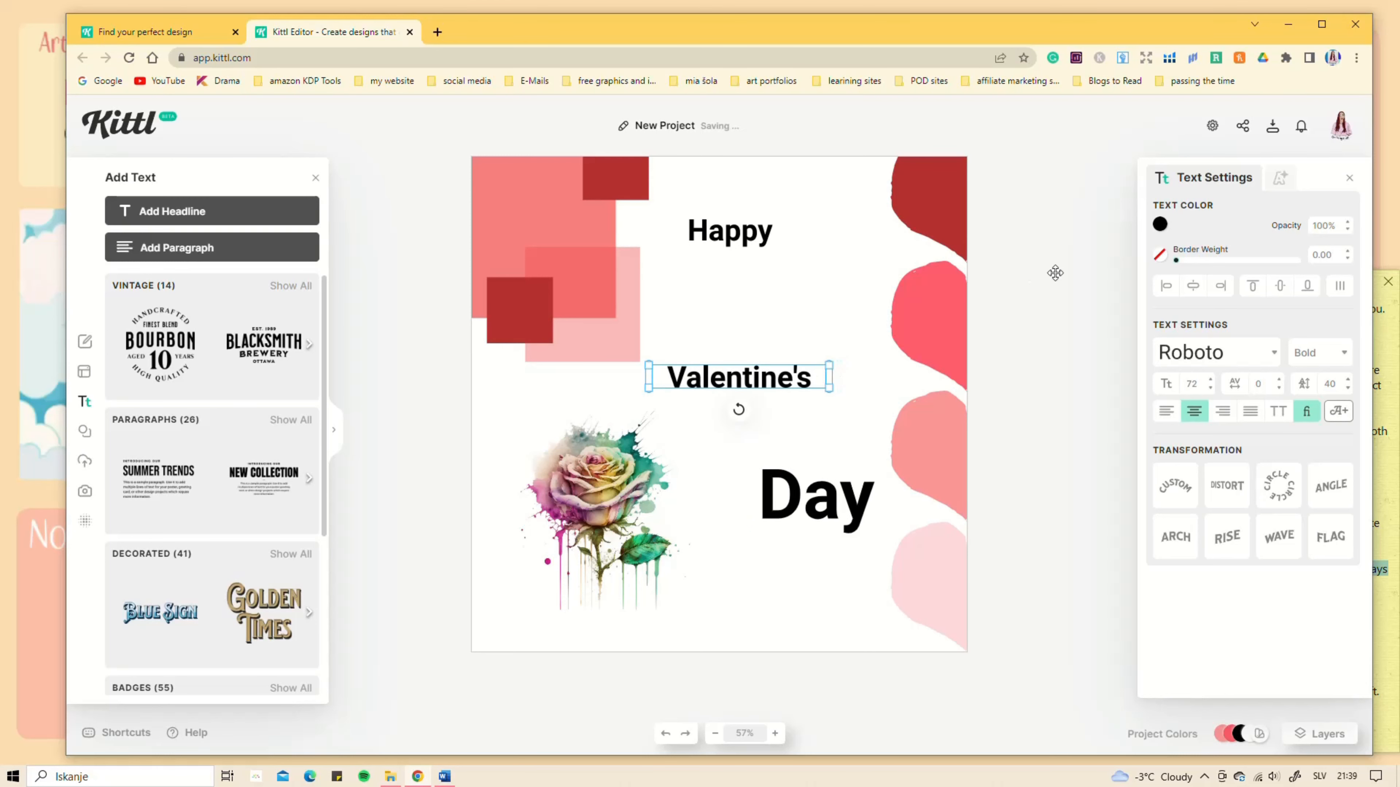
{"action": "left_click", "coordinate": [1259, 358]}
{"action": "left_click", "coordinate": [1273, 359]}
{"action": "left_click", "coordinate": [1273, 358]}
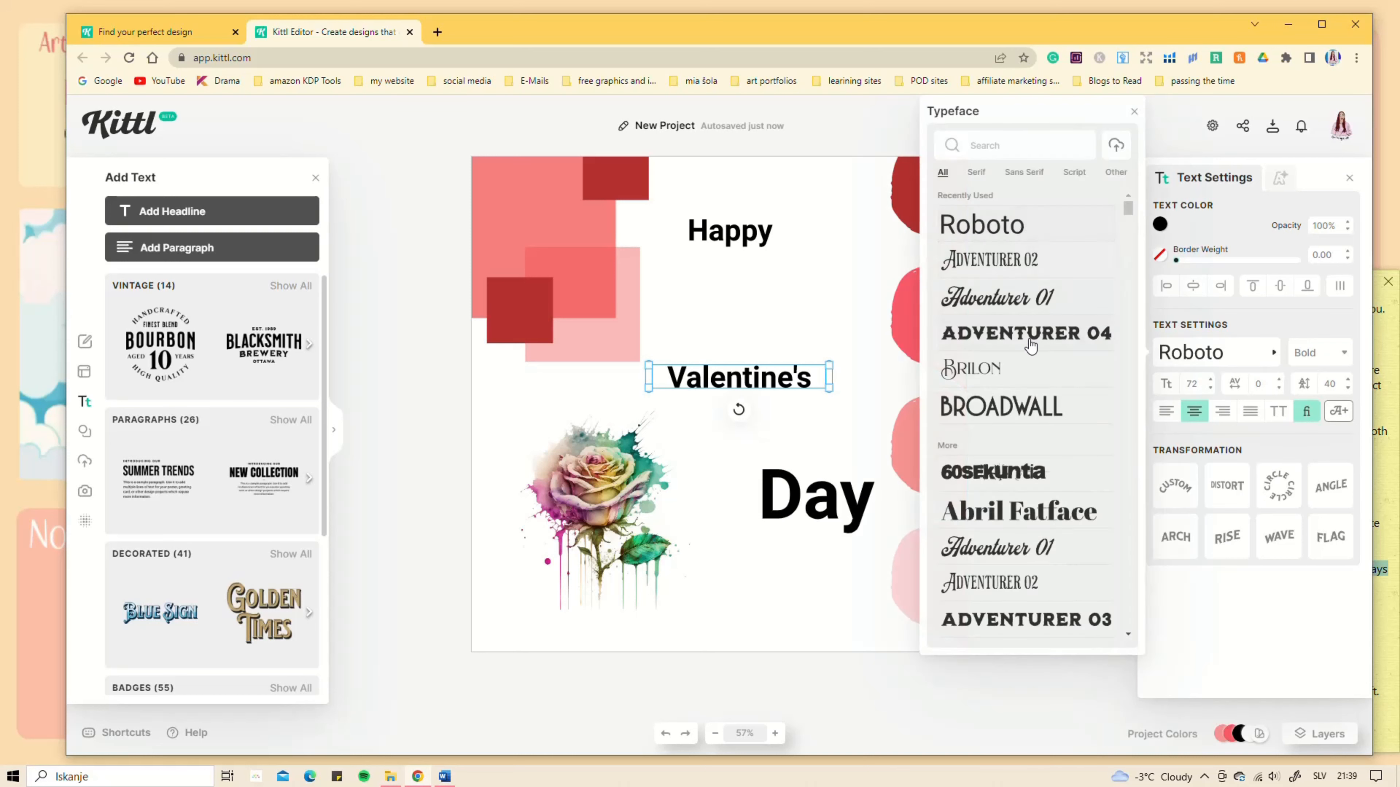
{"action": "left_click", "coordinate": [1029, 337]}
{"action": "left_click", "coordinate": [1008, 406]}
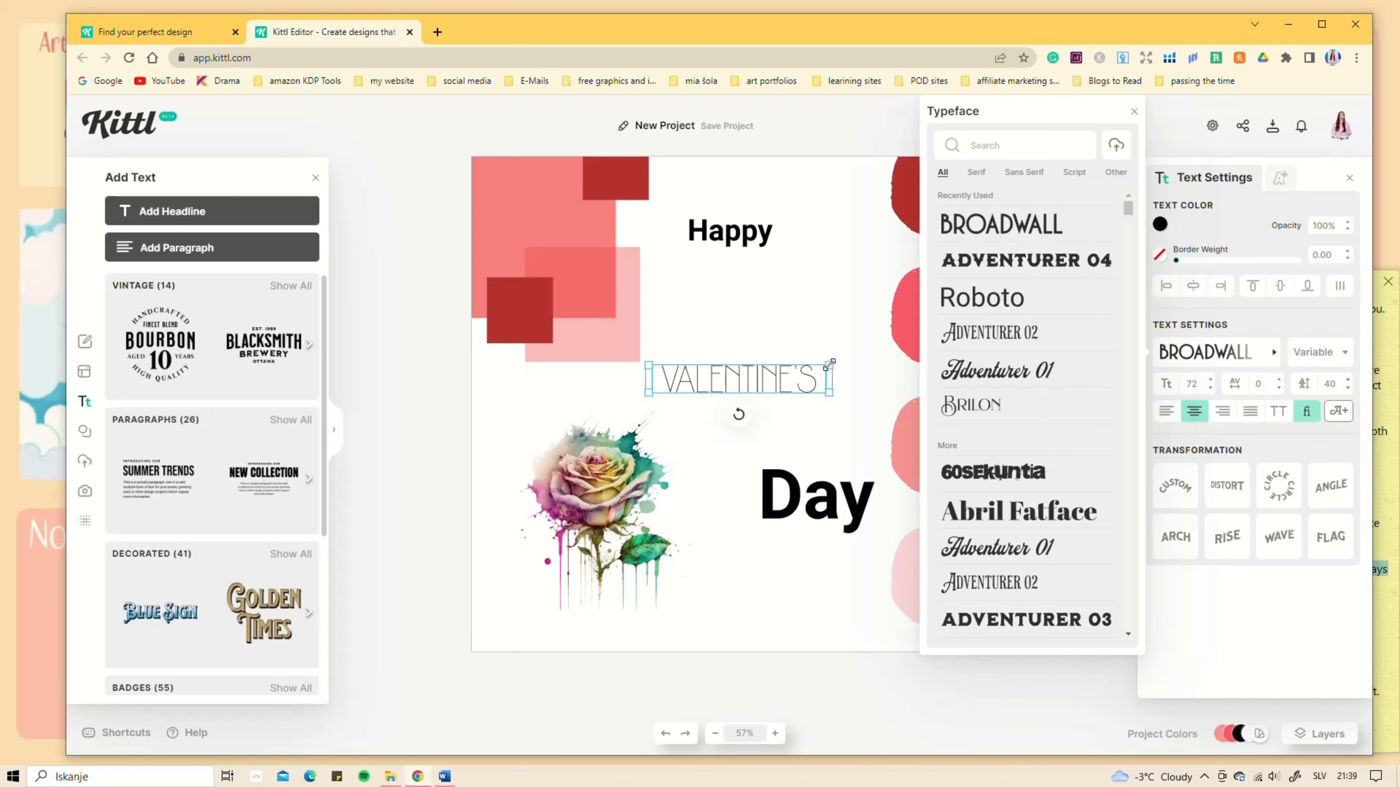
Step: Enlarge "Valentine's" so it spans from the lower square to the hearts across the artboard's middle
{"action": "left_click_drag", "start_coordinate": [830, 364], "coordinate": [723, 373]}
{"action": "left_click", "coordinate": [852, 377]}
{"action": "left_click_drag", "start_coordinate": [805, 345], "coordinate": [938, 325]}
{"action": "left_click", "coordinate": [856, 374]}
{"action": "left_click_drag", "start_coordinate": [831, 366], "coordinate": [821, 384]}
Step: Set the typeface of "Day" to Adventurer 02
{"action": "left_click", "coordinate": [774, 521]}
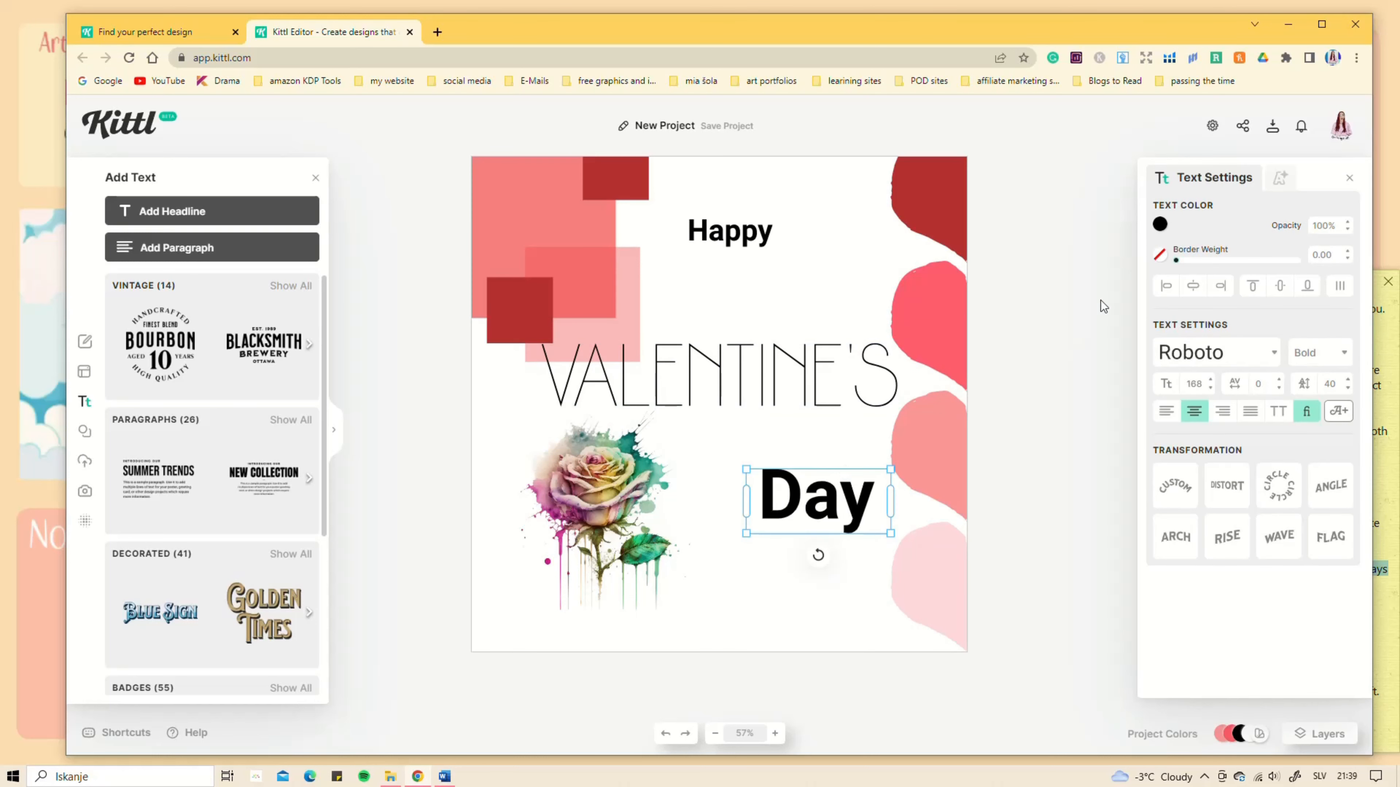
{"action": "left_click", "coordinate": [1199, 357]}
{"action": "left_click", "coordinate": [1053, 331]}
{"action": "left_click", "coordinate": [872, 535]}
{"action": "left_click", "coordinate": [760, 290]}
Step: Try Broadwall and several serif typefaces, including Brookfield and Gorilla, on the "Happy" text
{"action": "left_click", "coordinate": [742, 237]}
{"action": "left_click", "coordinate": [1212, 352]}
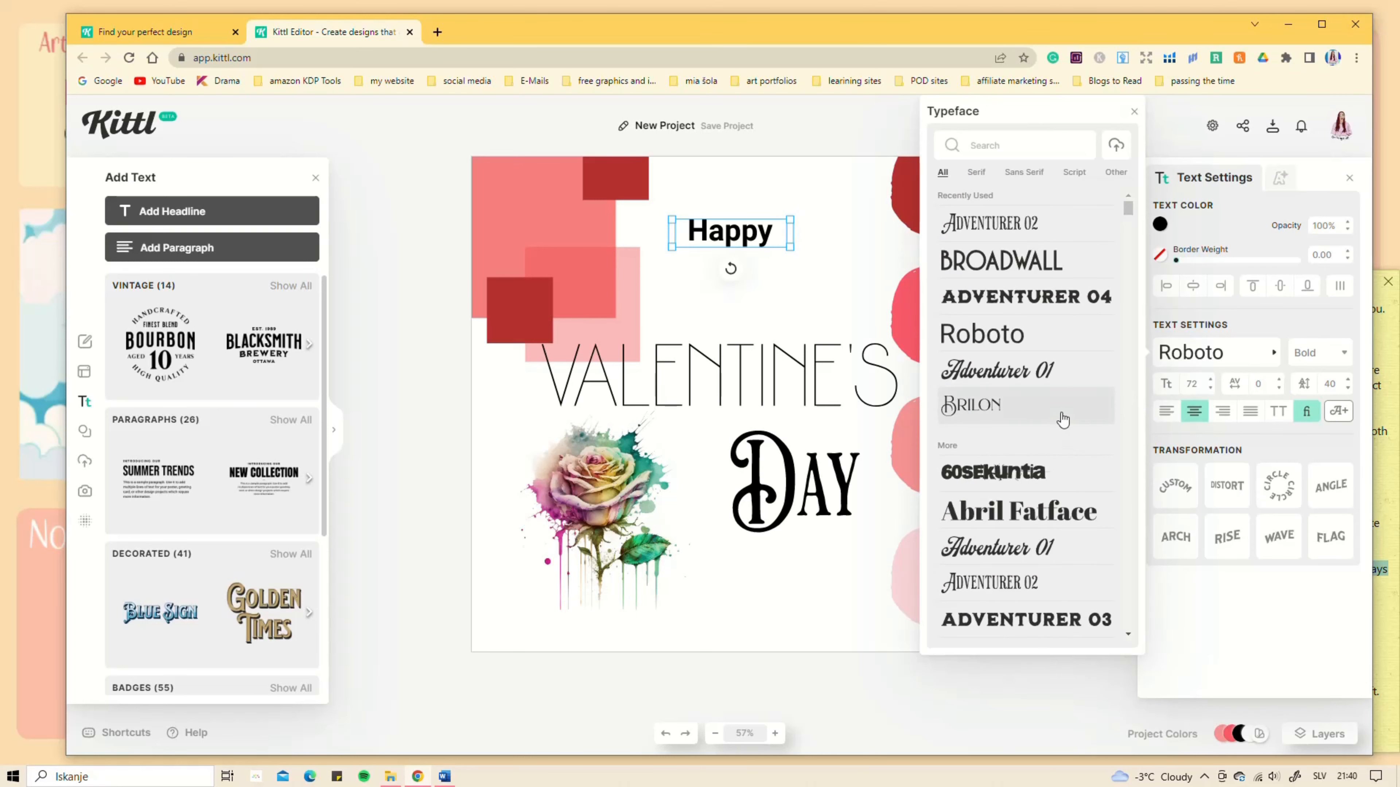
{"action": "left_click", "coordinate": [1046, 262]}
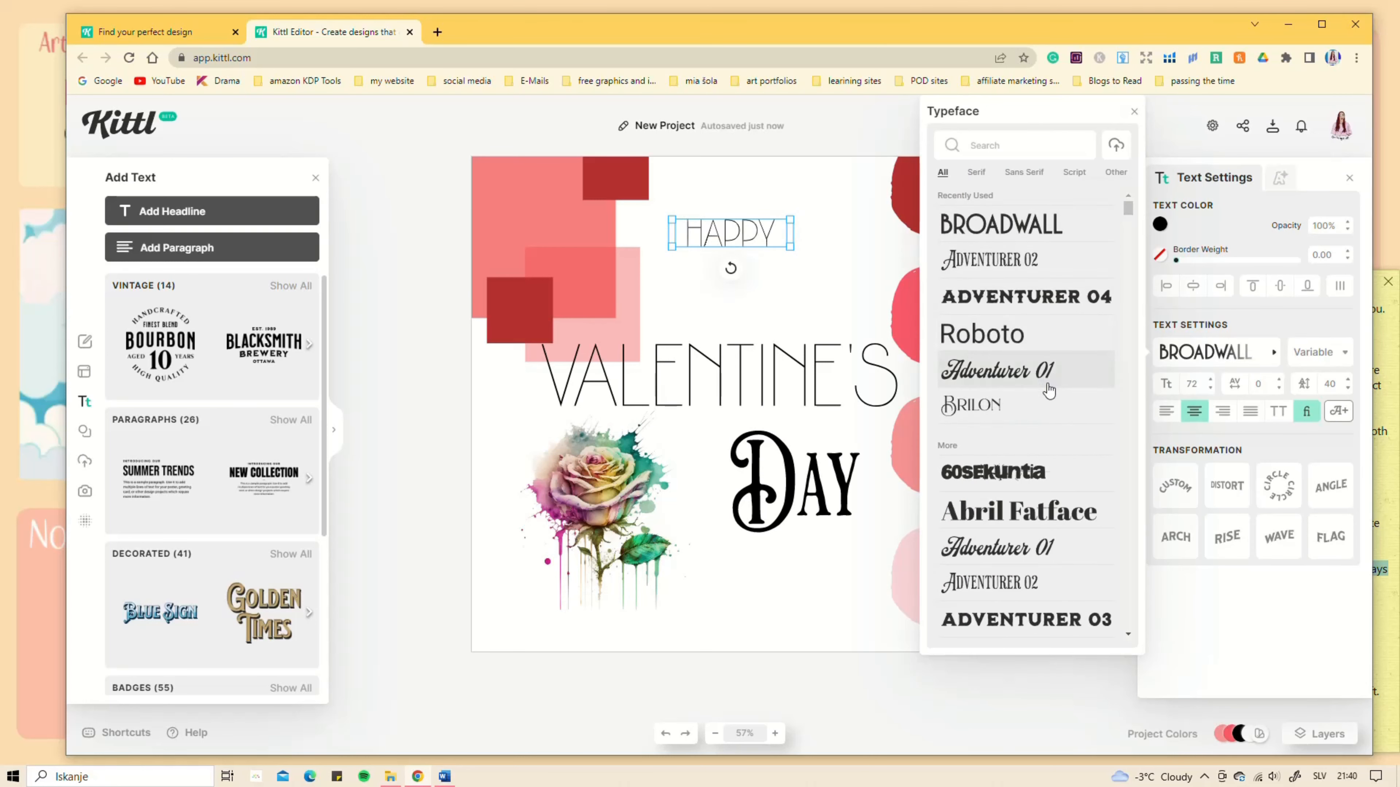
{"action": "scroll", "coordinate": [1047, 381], "scroll_direction": "down", "scroll_amount": 4}
{"action": "scroll", "coordinate": [1046, 381], "scroll_direction": "up", "scroll_amount": 4}
{"action": "left_click", "coordinate": [981, 175]}
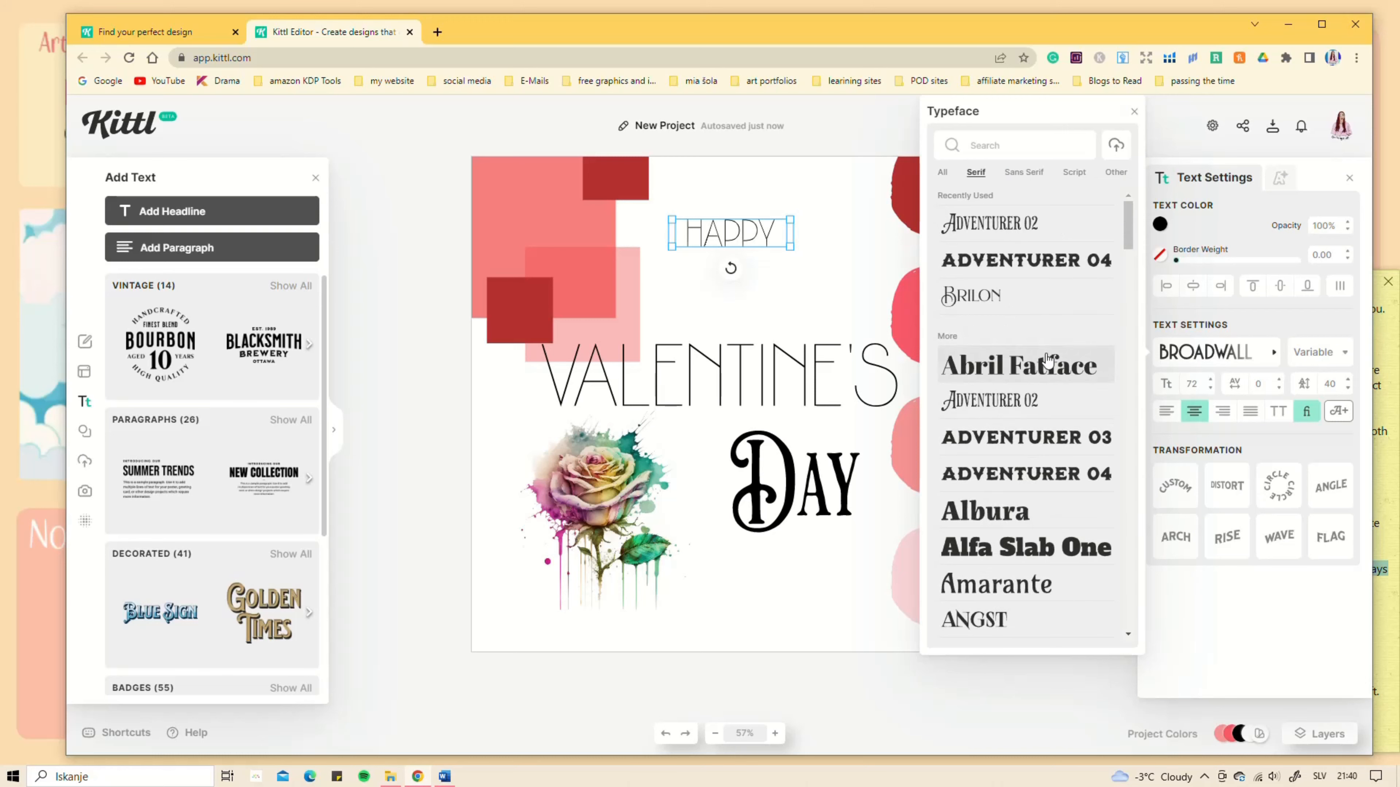
{"action": "scroll", "coordinate": [1041, 358], "scroll_direction": "down", "scroll_amount": 10}
{"action": "left_click", "coordinate": [1027, 300]}
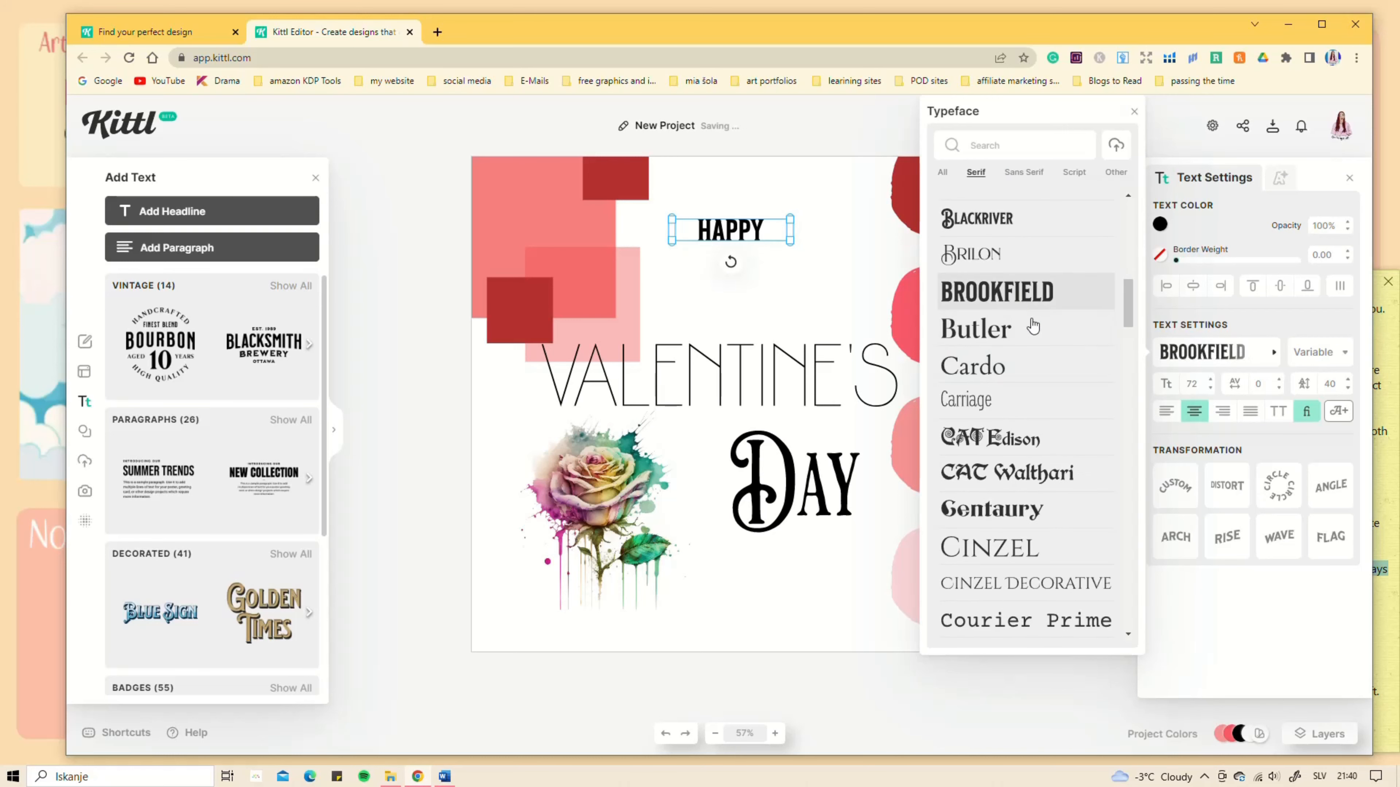
{"action": "scroll", "coordinate": [1031, 325], "scroll_direction": "down", "scroll_amount": 4}
{"action": "left_click", "coordinate": [1016, 266]}
{"action": "scroll", "coordinate": [1016, 269], "scroll_direction": "down", "scroll_amount": 5}
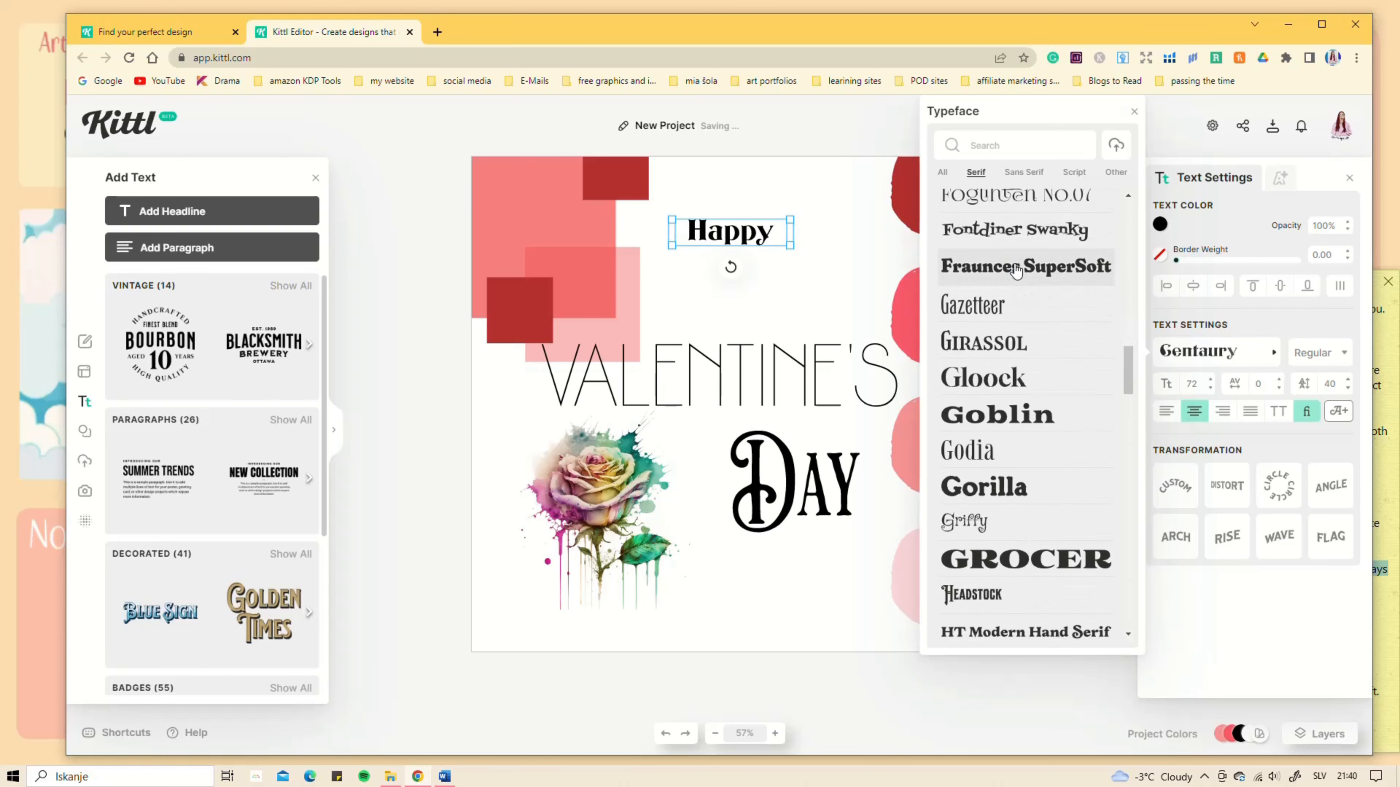
{"action": "left_click", "coordinate": [1017, 413]}
{"action": "scroll", "coordinate": [1017, 386], "scroll_direction": "down", "scroll_amount": 2}
{"action": "left_click", "coordinate": [1018, 367]}
{"action": "scroll", "coordinate": [1018, 368], "scroll_direction": "down", "scroll_amount": 3}
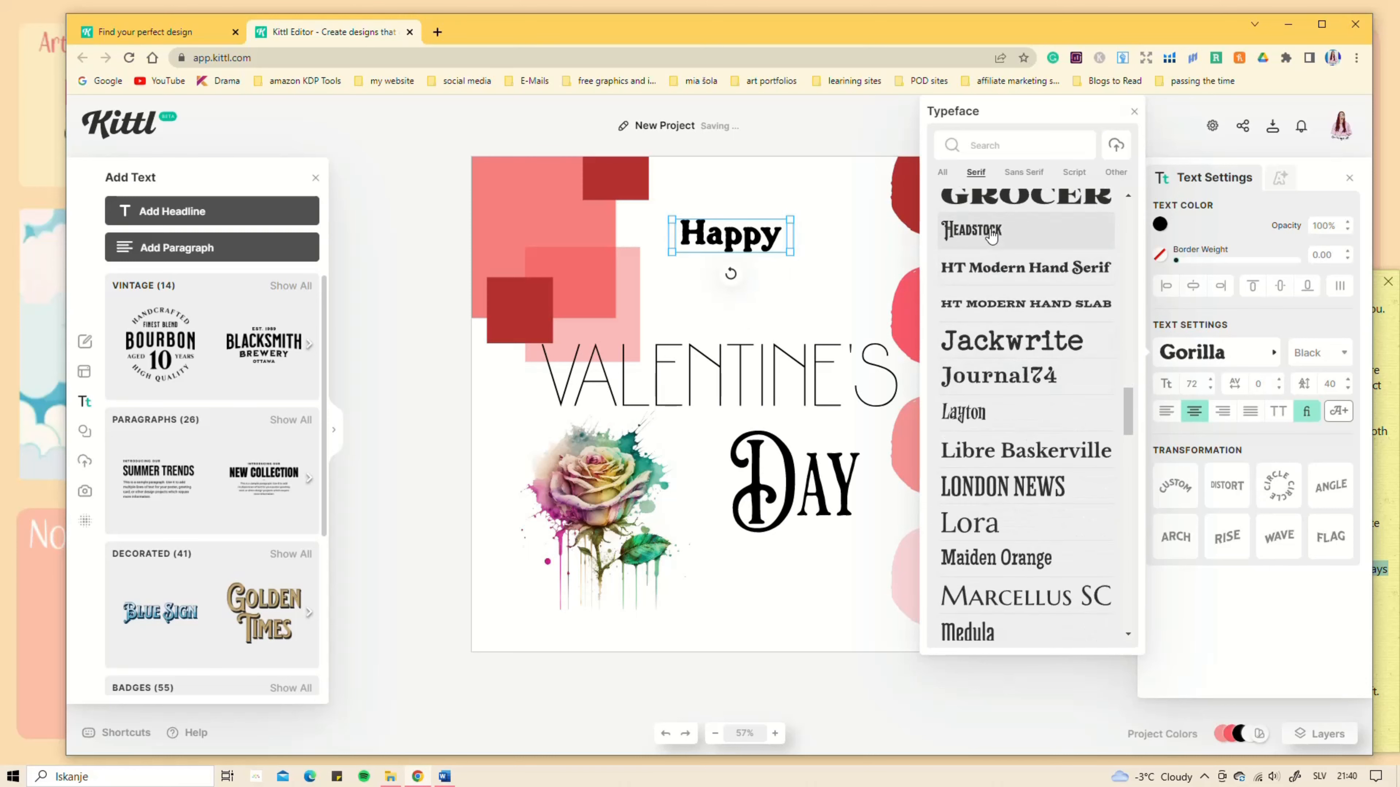
Step: Set "Happy" in Headstock, enlarge it to about size 259 and fit it between the upper squares and the hearts
{"action": "left_click", "coordinate": [1016, 226]}
{"action": "left_click", "coordinate": [792, 255]}
{"action": "left_click_drag", "start_coordinate": [921, 255], "coordinate": [890, 330]}
{"action": "left_click_drag", "start_coordinate": [824, 281], "coordinate": [805, 235]}
{"action": "left_click_drag", "start_coordinate": [872, 284], "coordinate": [900, 299]}
{"action": "left_click", "coordinate": [827, 256]}
{"action": "left_click", "coordinate": [823, 229]}
{"action": "left_click_drag", "start_coordinate": [824, 225], "coordinate": [815, 218]}
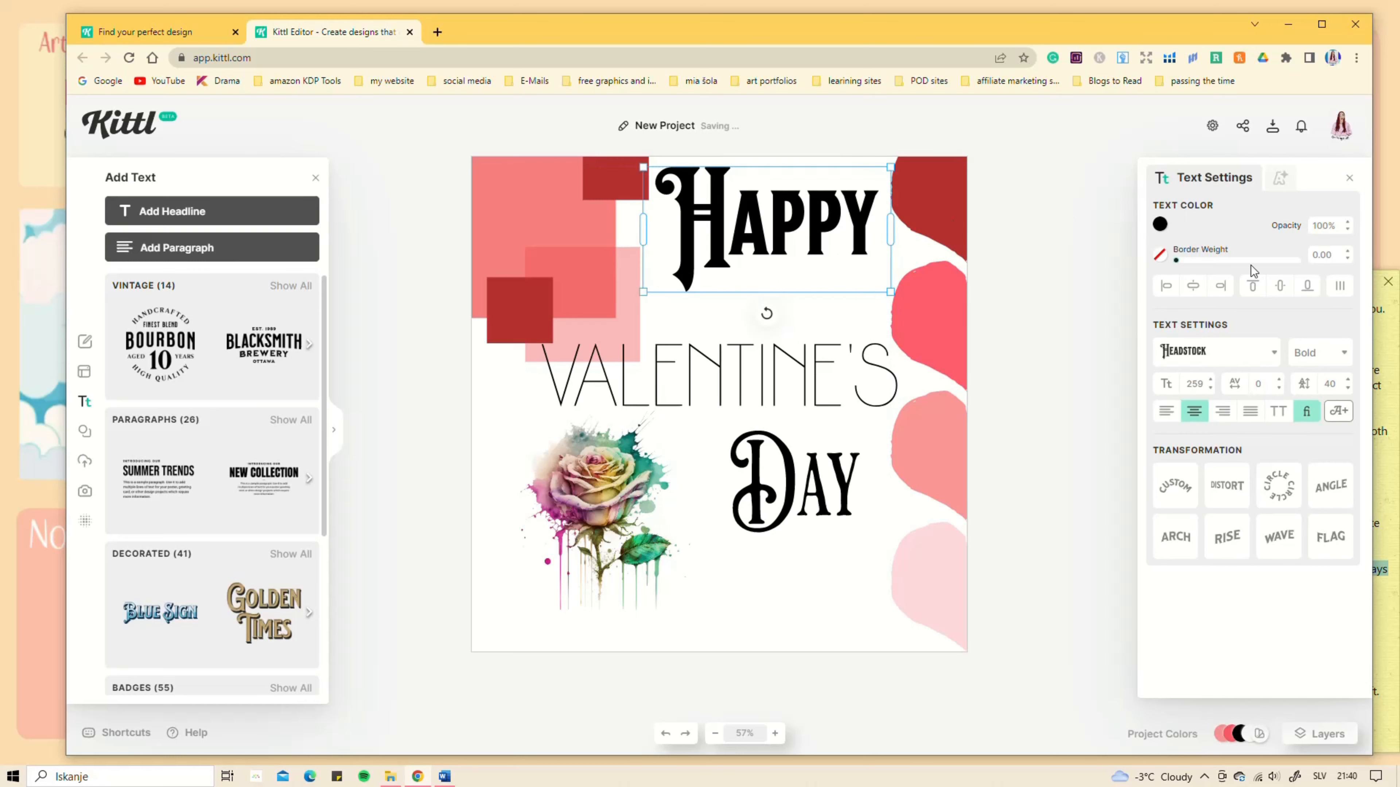
{"action": "left_click", "coordinate": [1339, 411]}
{"action": "scroll", "coordinate": [1257, 508], "scroll_direction": "down", "scroll_amount": 20}
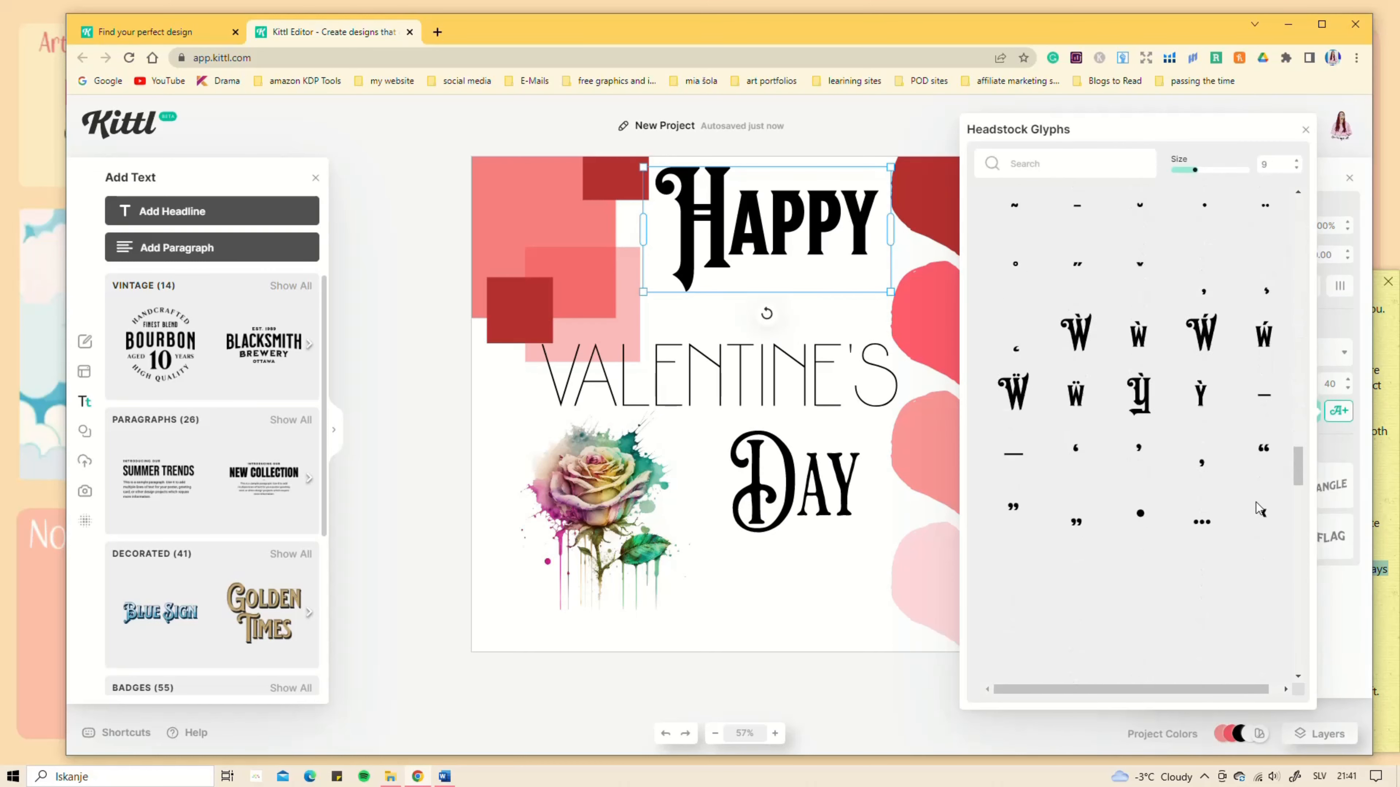
{"action": "left_click", "coordinate": [1305, 133]}
Step: Apply the Detailed 3d Shadow effect to "Happy" with an offset of 4 and an angle of -129°
{"action": "left_click", "coordinate": [1278, 180]}
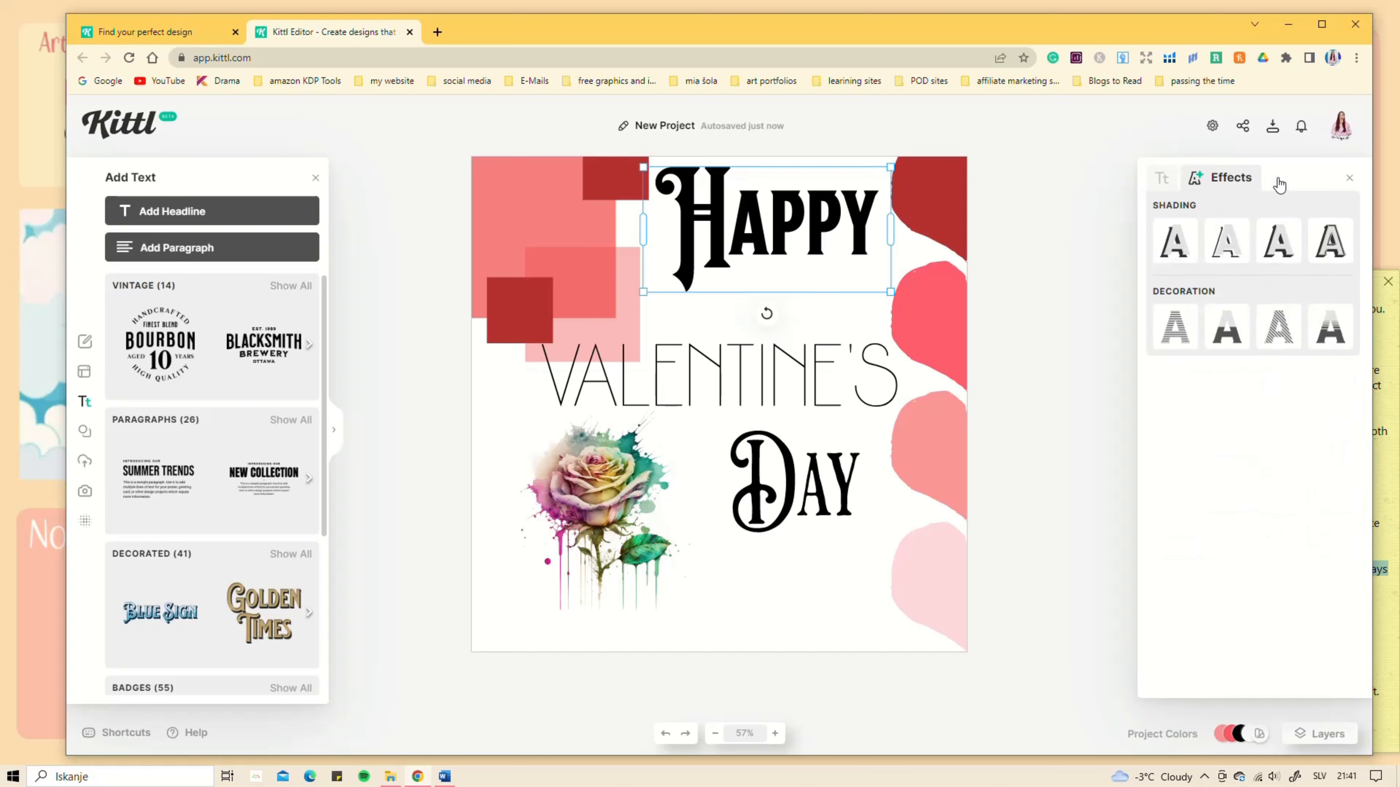
{"action": "left_click", "coordinate": [1331, 243]}
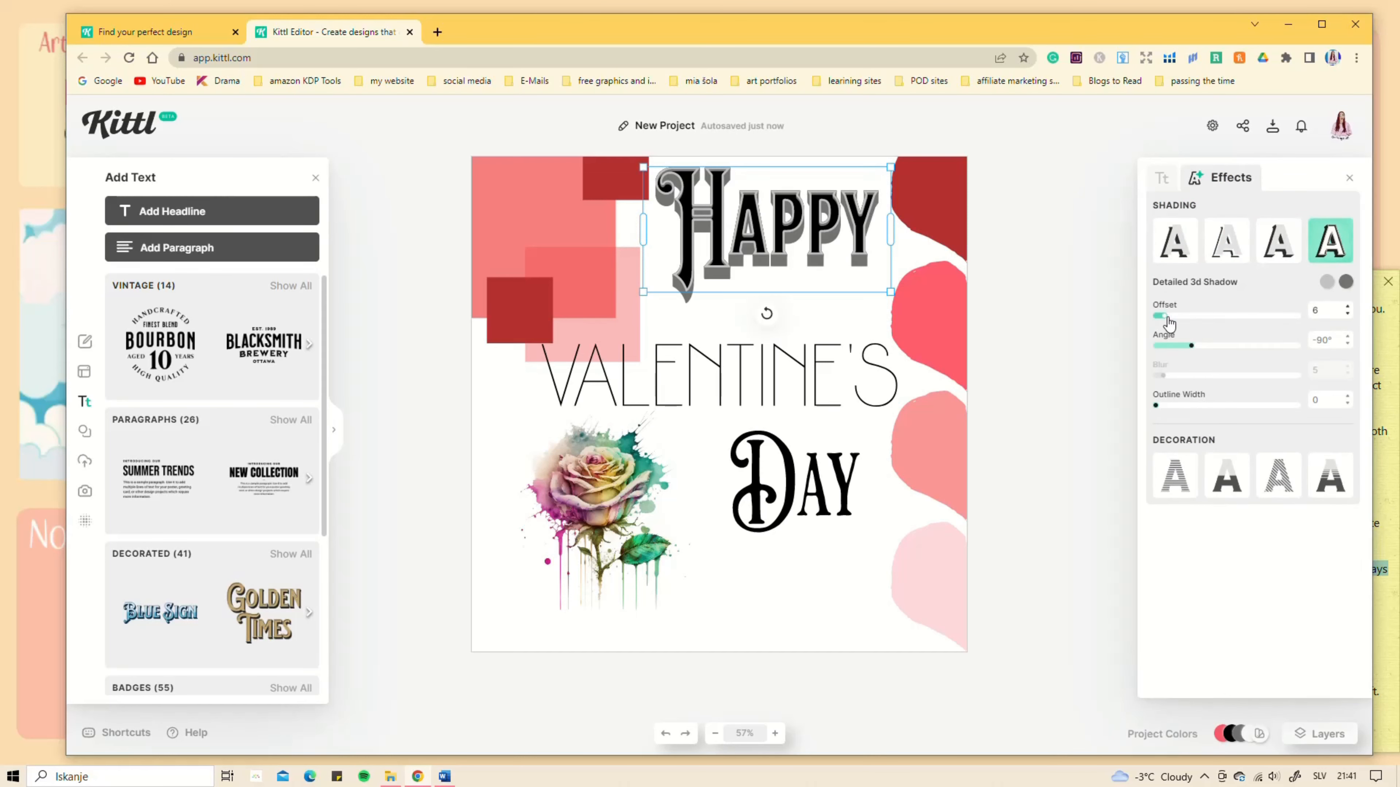
{"action": "mouse_move", "coordinate": [1172, 317]}
{"action": "left_mouse_down"}
{"action": "mouse_move", "coordinate": [1160, 319]}
{"action": "mouse_move", "coordinate": [1180, 353]}
{"action": "left_mouse_up"}
{"action": "left_click", "coordinate": [1348, 307]}
{"action": "mouse_move", "coordinate": [1155, 406]}
{"action": "left_mouse_down"}
{"action": "mouse_move", "coordinate": [1179, 407]}
{"action": "mouse_move", "coordinate": [1155, 406]}
{"action": "left_mouse_up"}
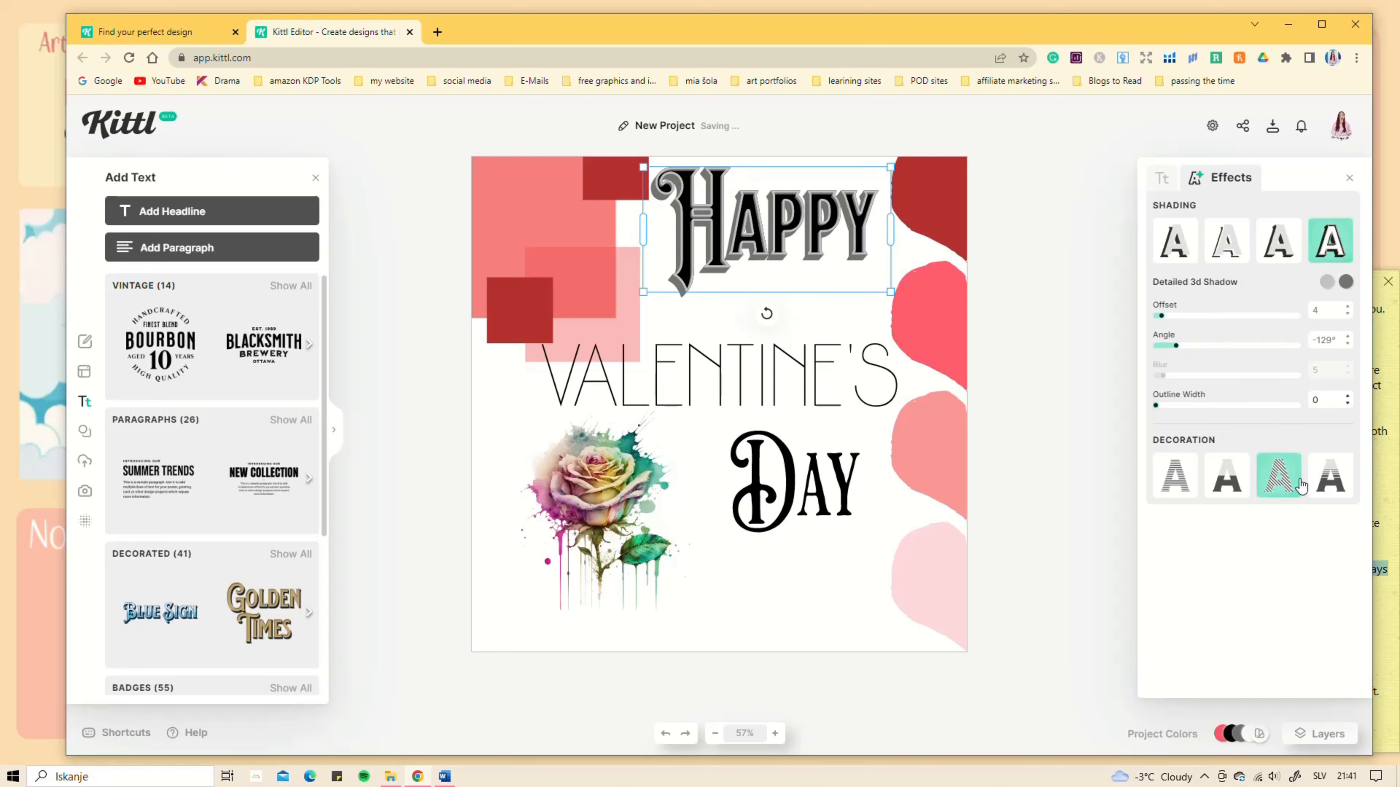
Step: Add the Fading Color Cut decoration to "Happy" and colour its 3D shadow pale pink and dark red b73131
{"action": "left_click", "coordinate": [1278, 475]}
{"action": "left_click", "coordinate": [1345, 516]}
{"action": "left_click", "coordinate": [1207, 574]}
{"action": "left_click", "coordinate": [1325, 318]}
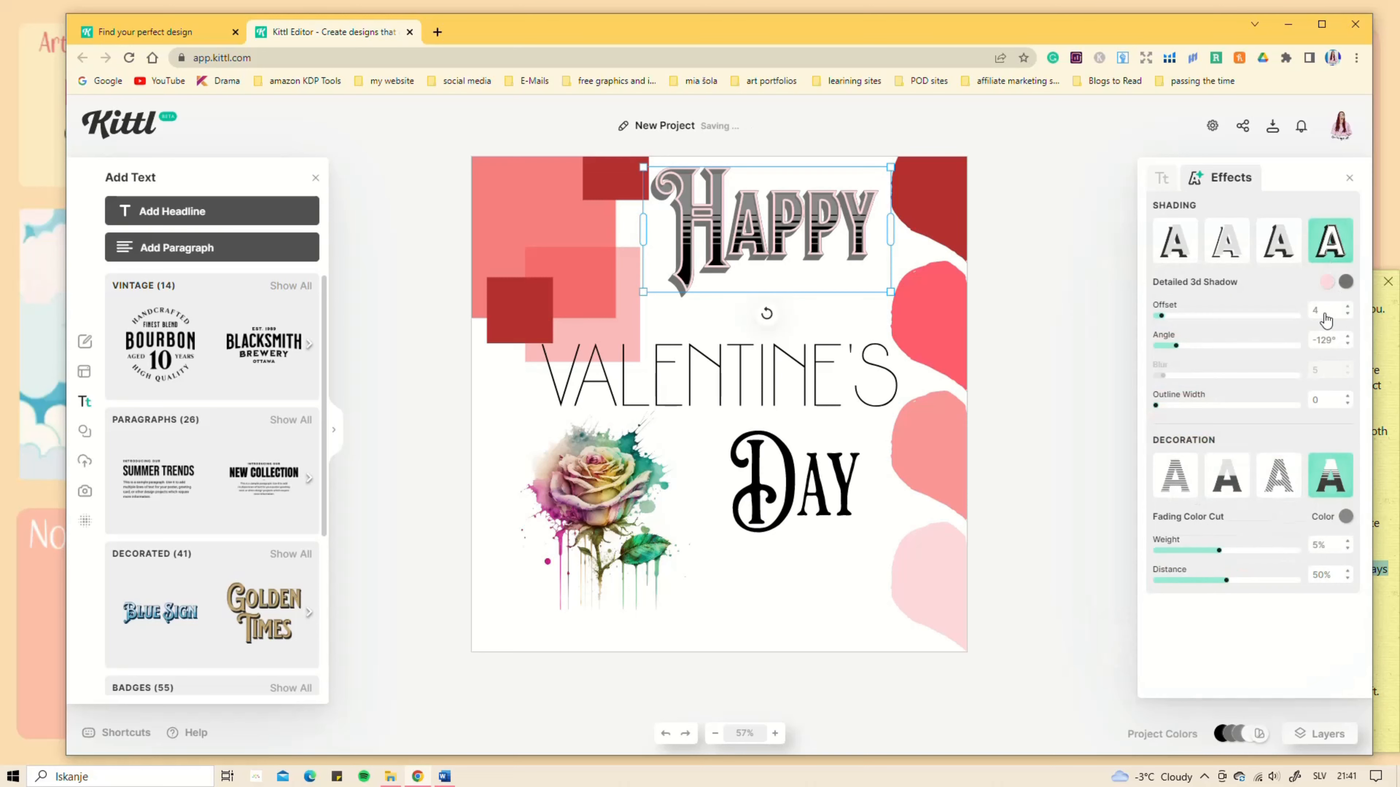
{"action": "left_click", "coordinate": [1345, 284]}
{"action": "left_click", "coordinate": [1183, 573]}
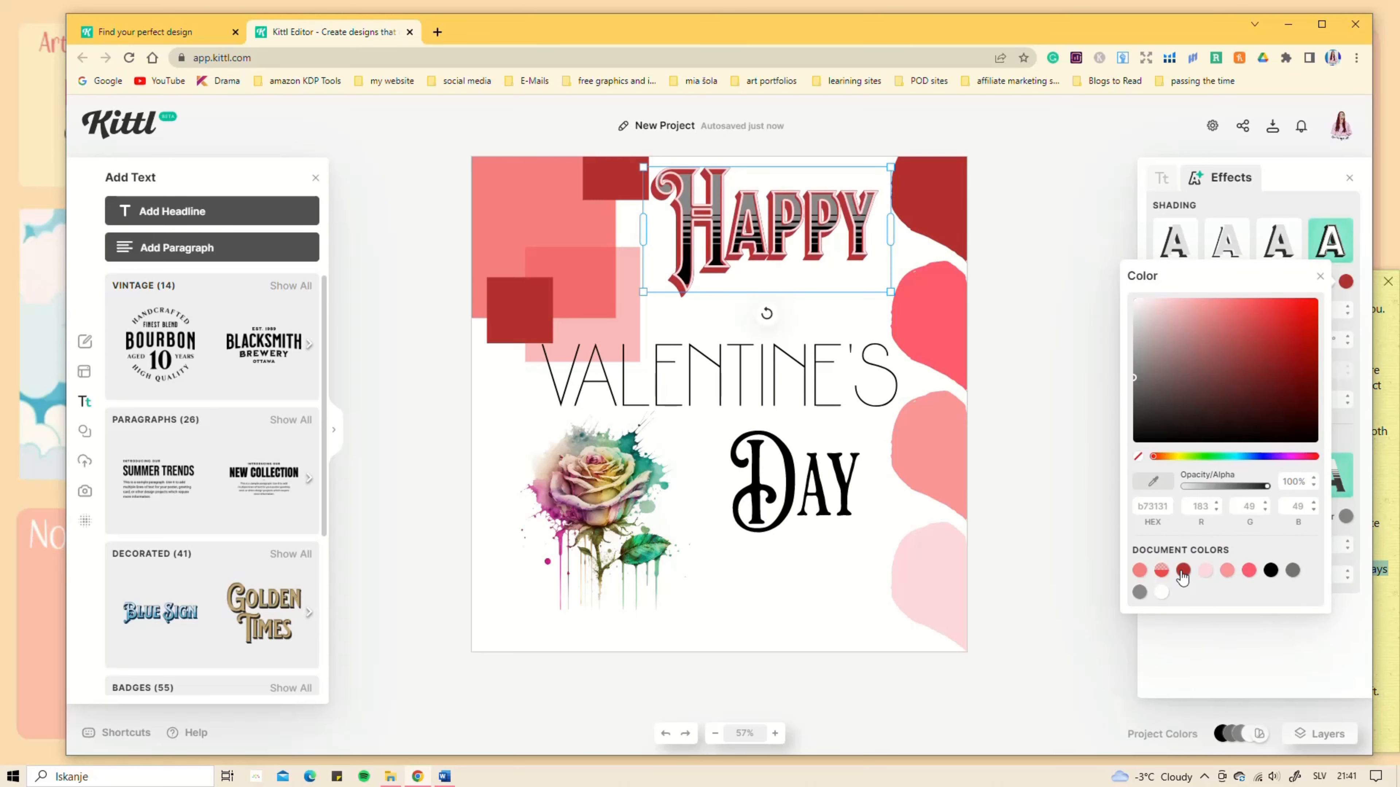
{"action": "left_click", "coordinate": [1347, 335]}
Step: Set the colour of the Fading Color Cut on "Happy" to pinkish red ff5c6c
{"action": "left_click", "coordinate": [1345, 516]}
{"action": "left_click", "coordinate": [1205, 711]}
{"action": "left_click", "coordinate": [1138, 712]}
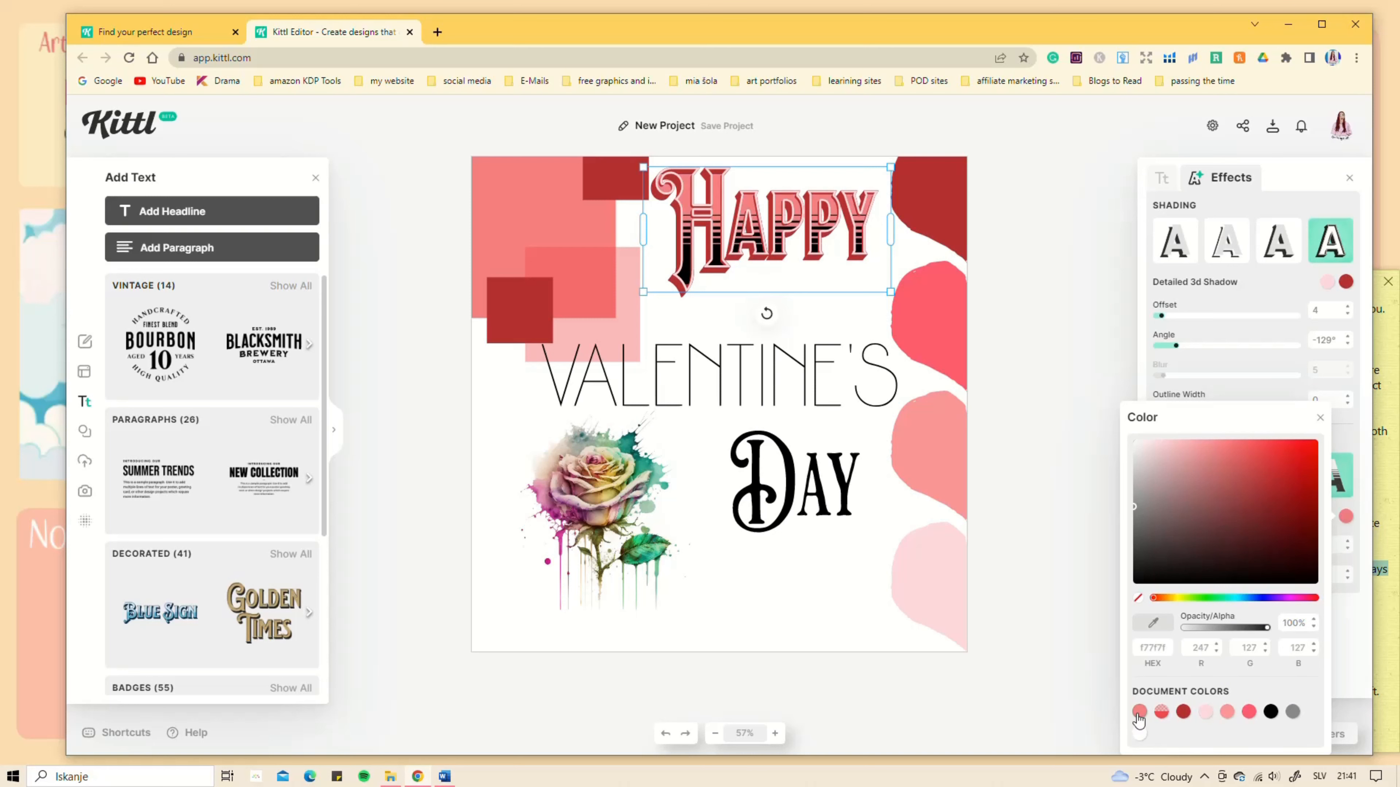
{"action": "left_click", "coordinate": [1139, 734]}
{"action": "left_click", "coordinate": [1249, 712]}
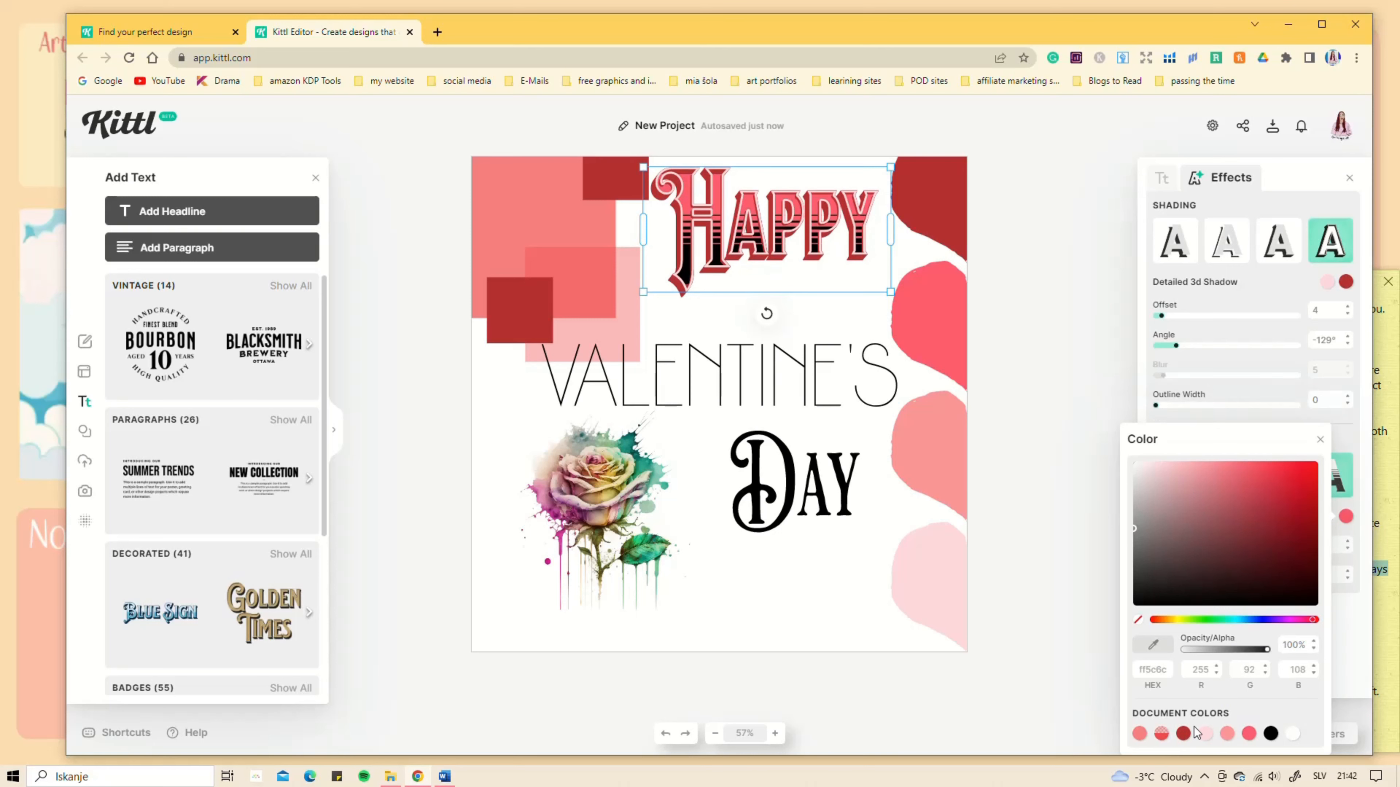
Step: Recolour the Fading Color Cut on "Happy" pale pink f9cbce and set its distance to 51%
{"action": "left_click", "coordinate": [1204, 735]}
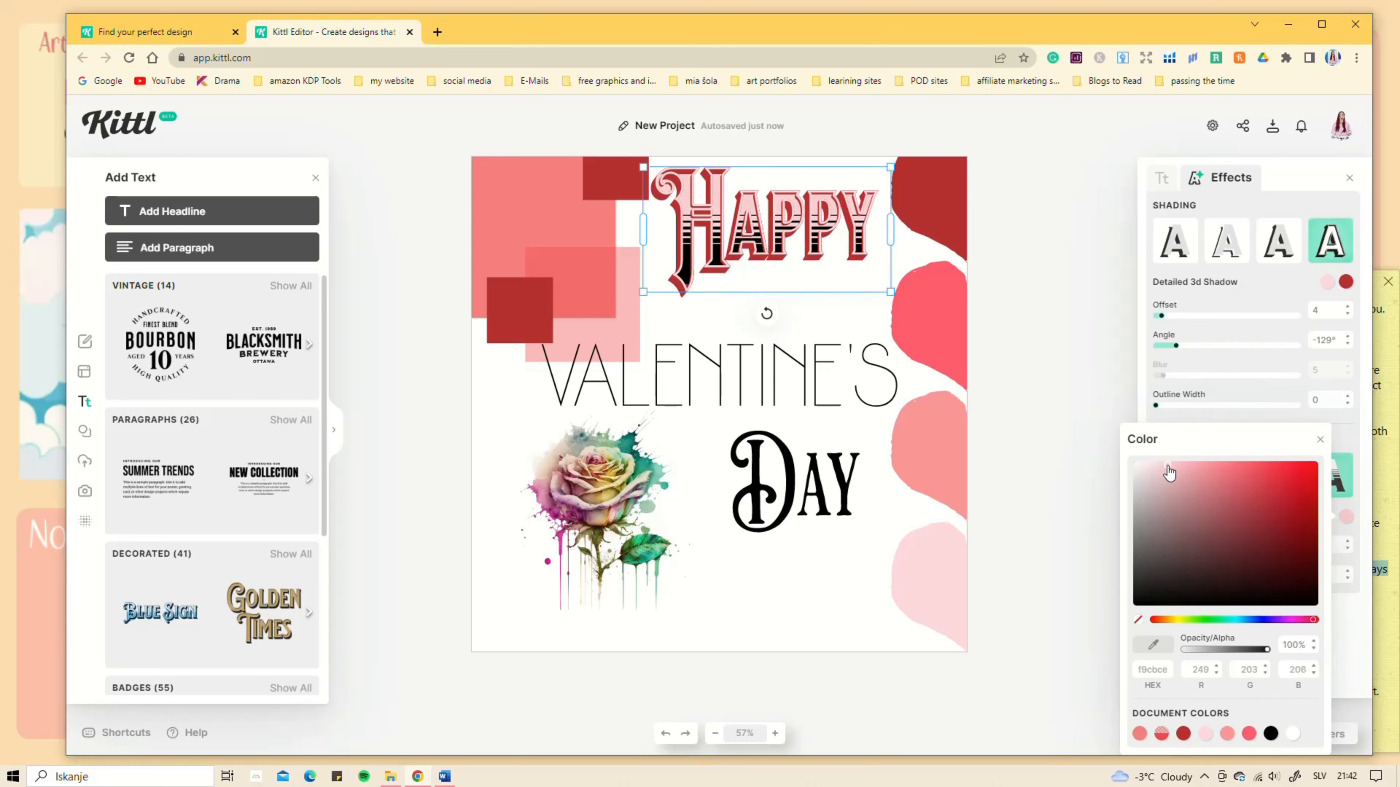
{"action": "left_click", "coordinate": [1348, 435]}
{"action": "left_click_drag", "start_coordinate": [1227, 551], "coordinate": [1228, 582]}
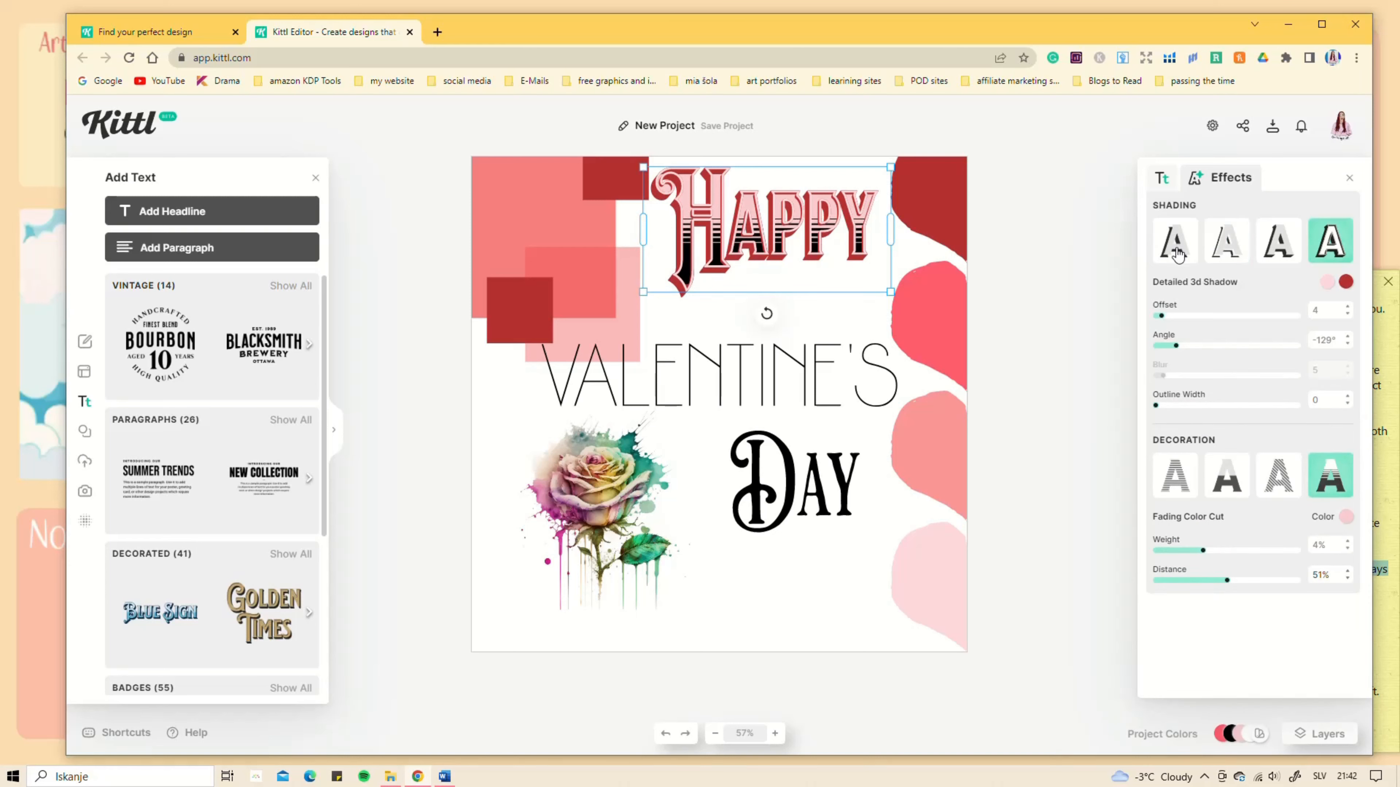
Step: Change the black text colour of "Happy" to the document's dark red
{"action": "left_click", "coordinate": [1161, 178]}
{"action": "left_click", "coordinate": [1160, 225]}
{"action": "left_click", "coordinate": [1003, 514]}
{"action": "left_click", "coordinate": [1217, 611]}
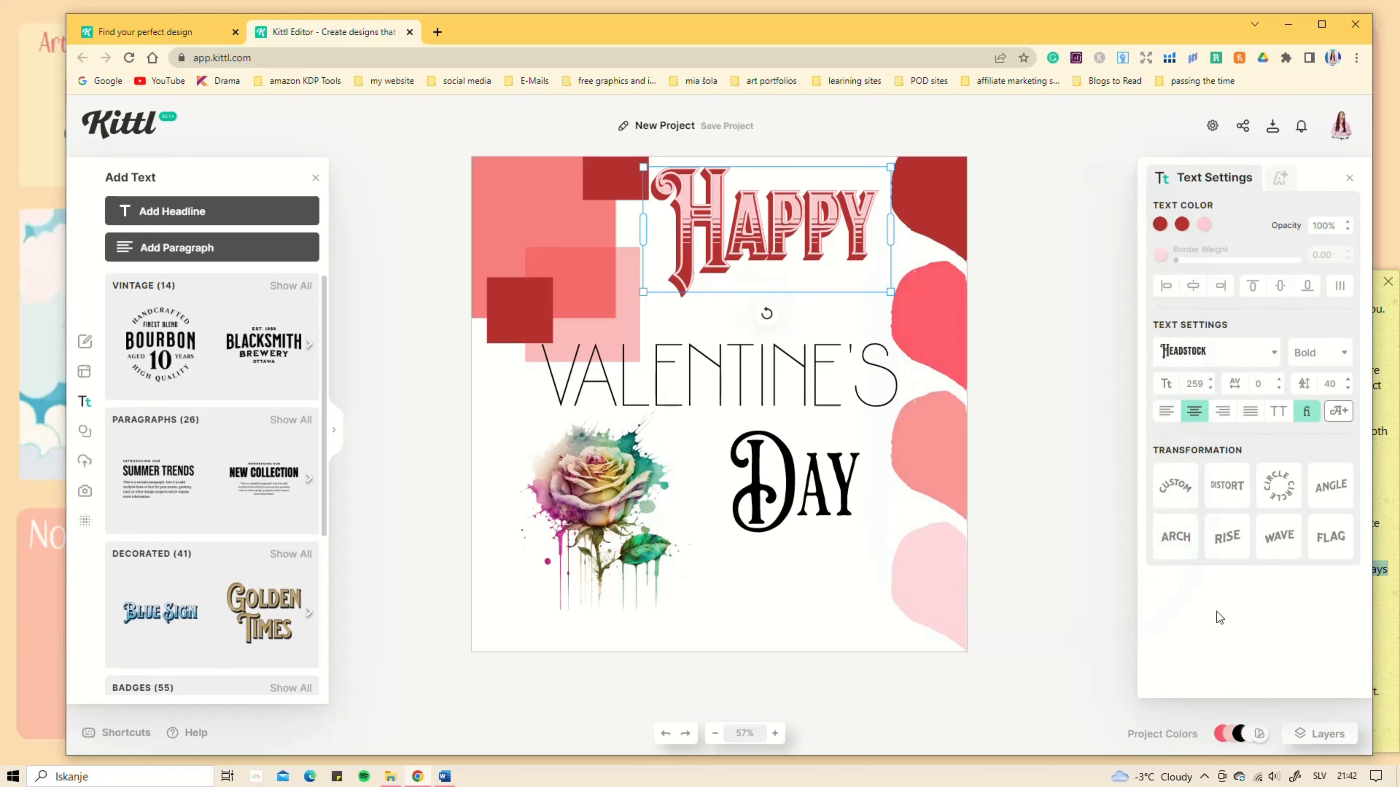
Step: Apply the Circle transformation to "Valentine's", widen its arc and place the curved word rising towards the underside of "Happy"
{"action": "left_click", "coordinate": [753, 380]}
{"action": "left_click", "coordinate": [760, 382]}
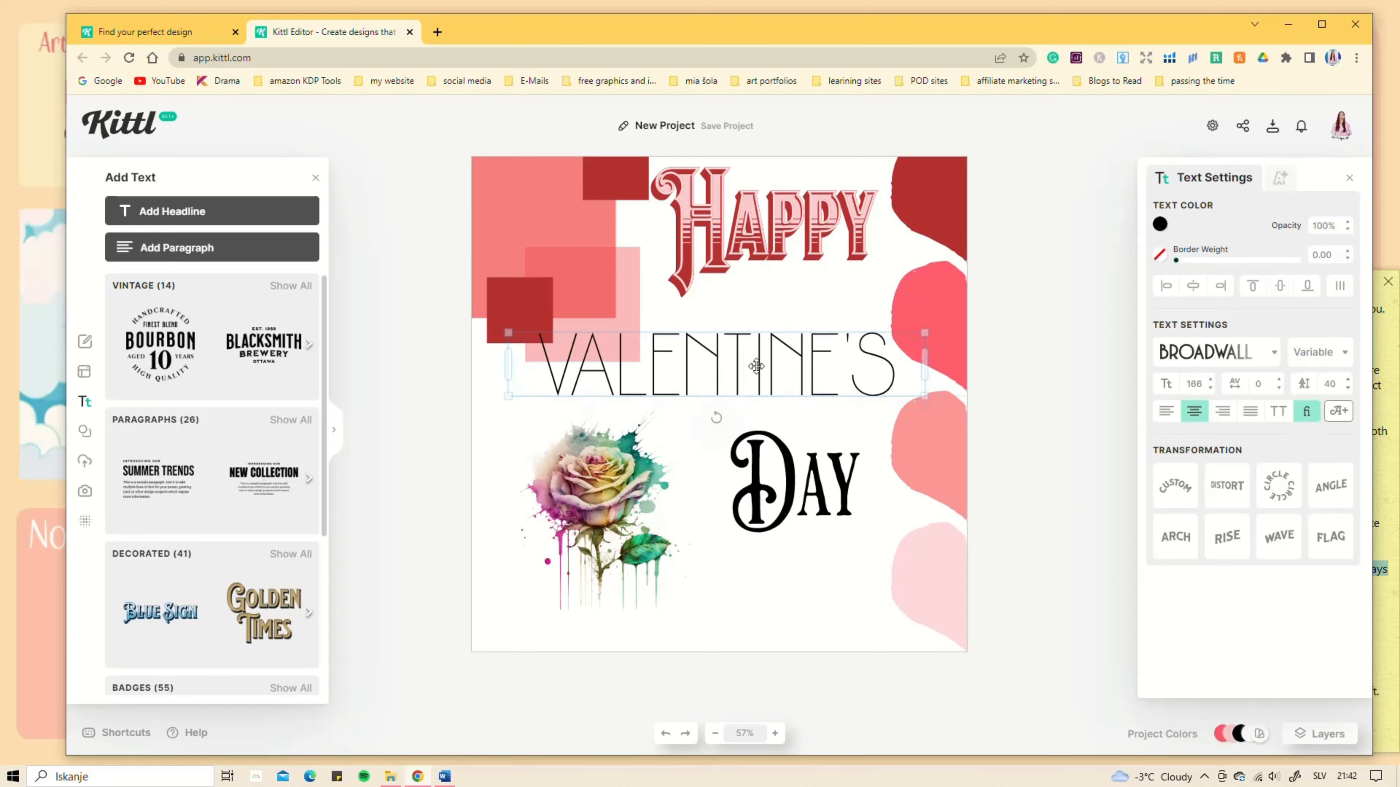
{"action": "left_click", "coordinate": [1278, 488]}
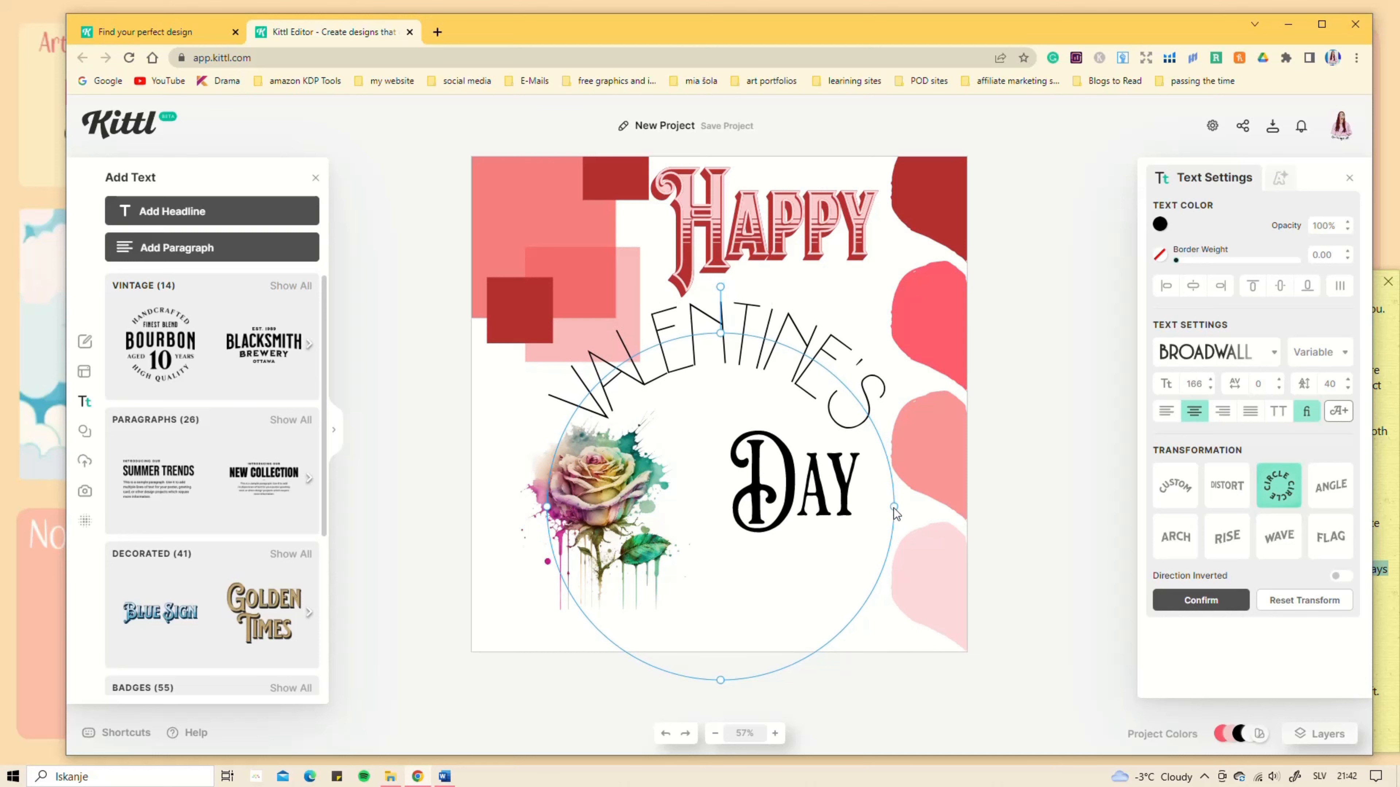
{"action": "left_click_drag", "start_coordinate": [895, 508], "coordinate": [1100, 481]}
{"action": "left_click_drag", "start_coordinate": [822, 231], "coordinate": [653, 353]}
Step: Move the rose under the curved "Valentine's" and enlarge "Day" to size 249 beside it
{"action": "left_click_drag", "start_coordinate": [813, 491], "coordinate": [846, 516]}
{"action": "left_click_drag", "start_coordinate": [612, 485], "coordinate": [666, 451]}
{"action": "left_click_drag", "start_coordinate": [820, 504], "coordinate": [798, 455]}
{"action": "left_click_drag", "start_coordinate": [888, 528], "coordinate": [948, 565]}
{"action": "left_click_drag", "start_coordinate": [872, 505], "coordinate": [858, 495]}
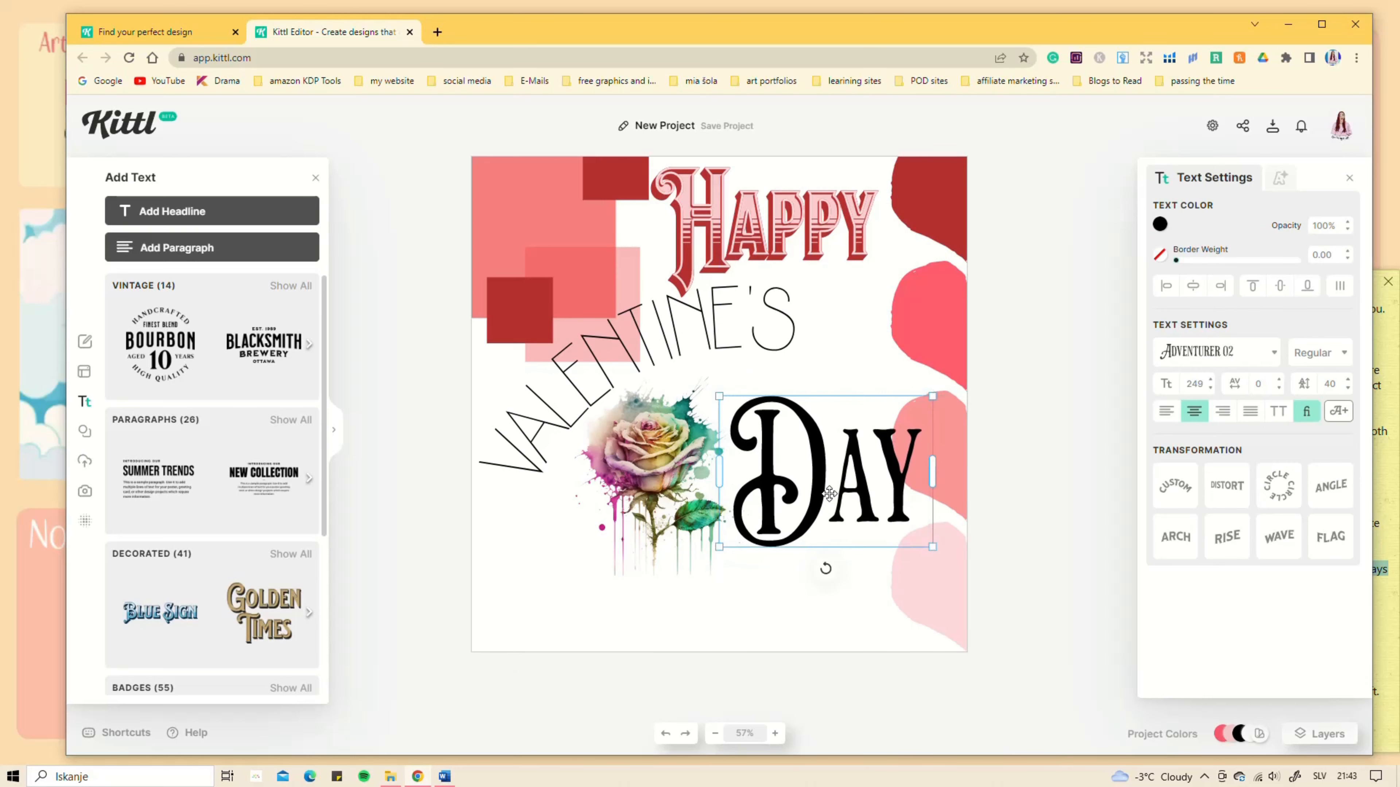
Step: Distort "Day" so the D grows tall and the lettering tapers and curves towards the Y
{"action": "left_click", "coordinate": [1226, 489]}
{"action": "left_click_drag", "start_coordinate": [744, 403], "coordinate": [726, 366]}
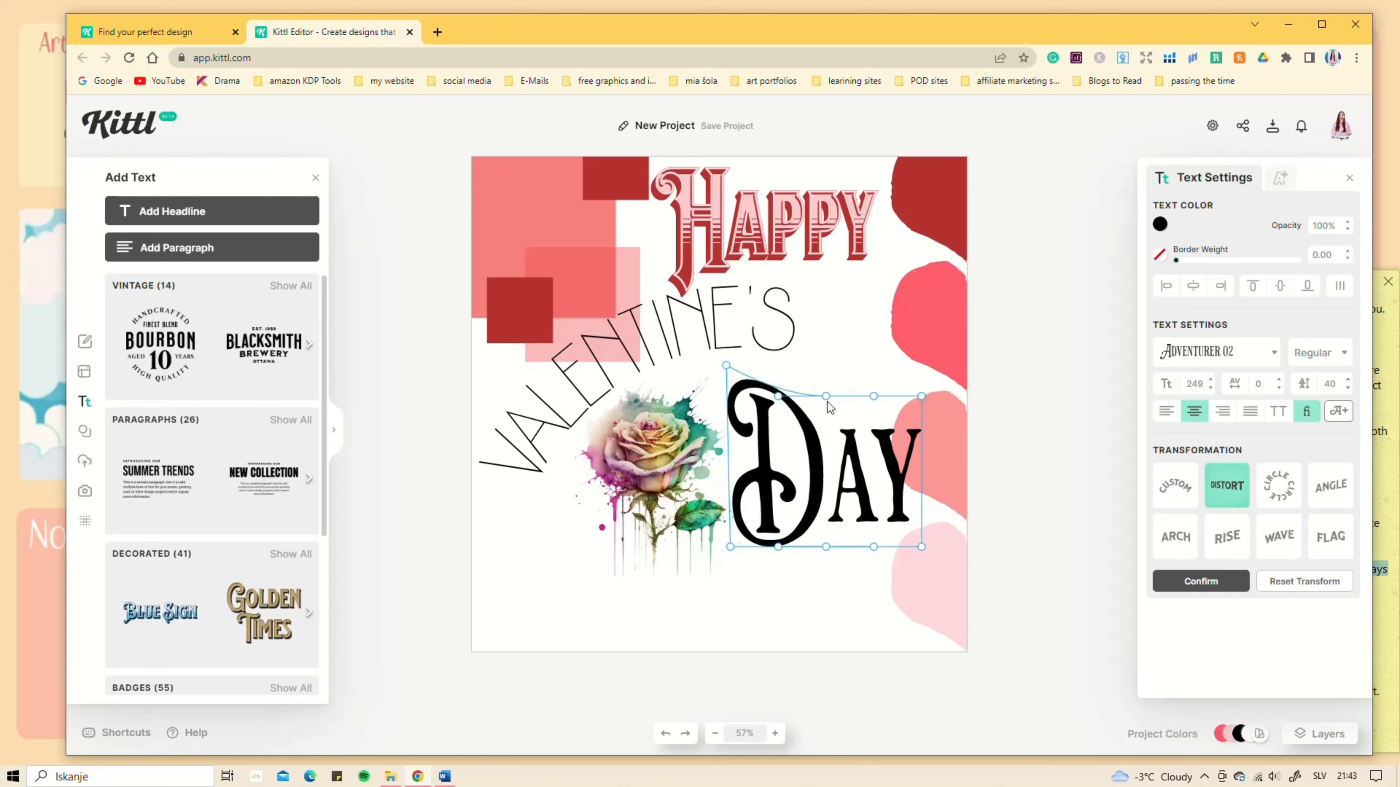
{"action": "left_click_drag", "start_coordinate": [731, 550], "coordinate": [722, 596]}
{"action": "left_click_drag", "start_coordinate": [826, 547], "coordinate": [828, 594]}
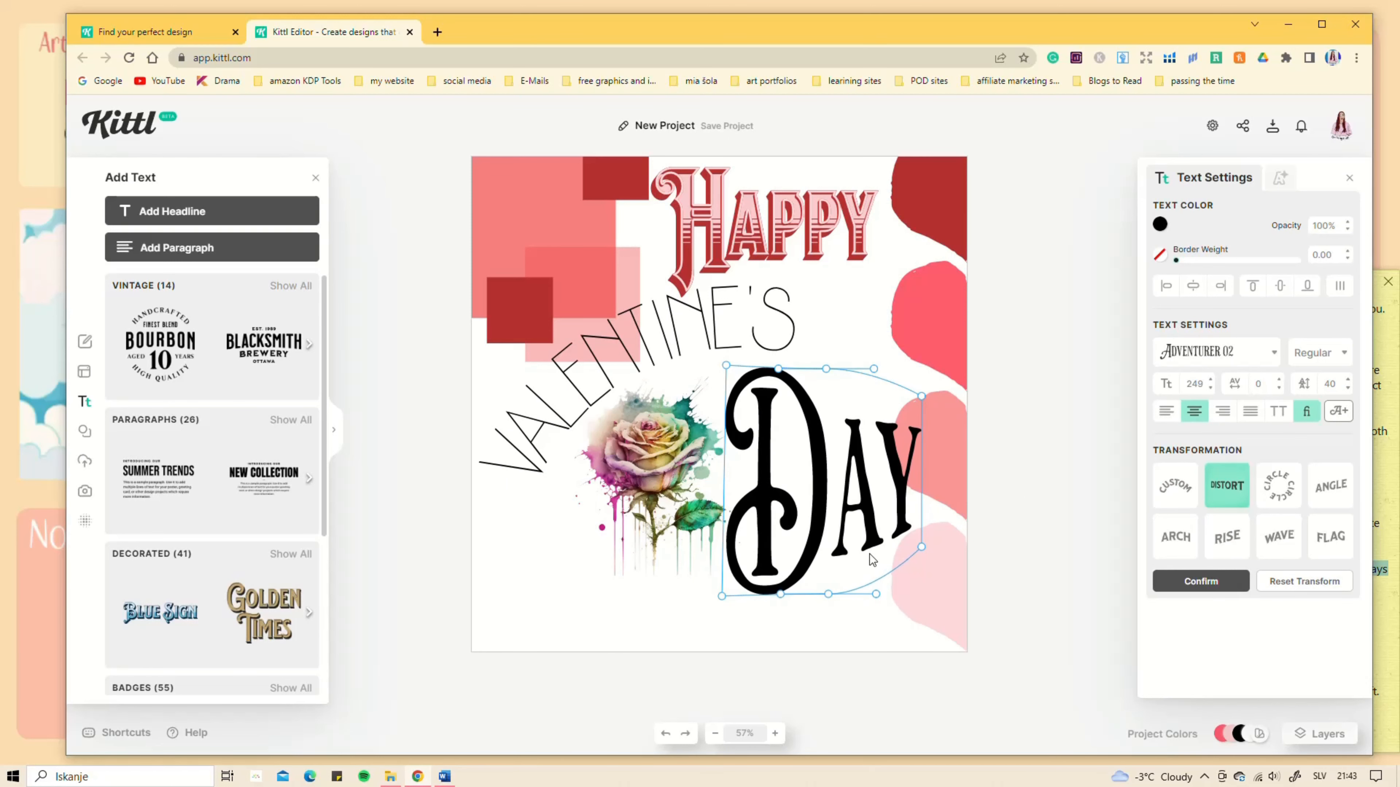
{"action": "left_click_drag", "start_coordinate": [918, 549], "coordinate": [947, 547]}
{"action": "left_click_drag", "start_coordinate": [923, 399], "coordinate": [941, 417]}
{"action": "left_click_drag", "start_coordinate": [826, 370], "coordinate": [823, 419]}
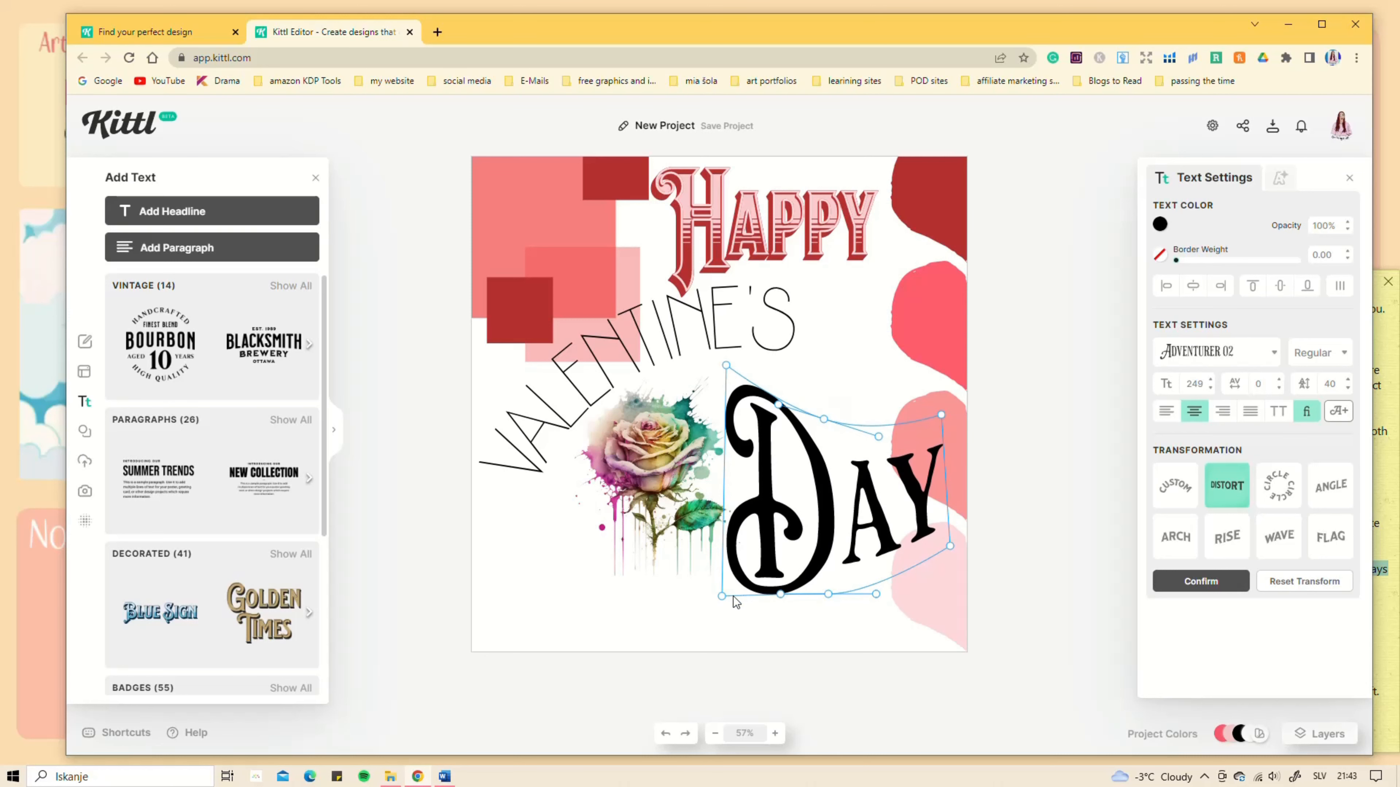
{"action": "left_click_drag", "start_coordinate": [780, 595], "coordinate": [855, 589]}
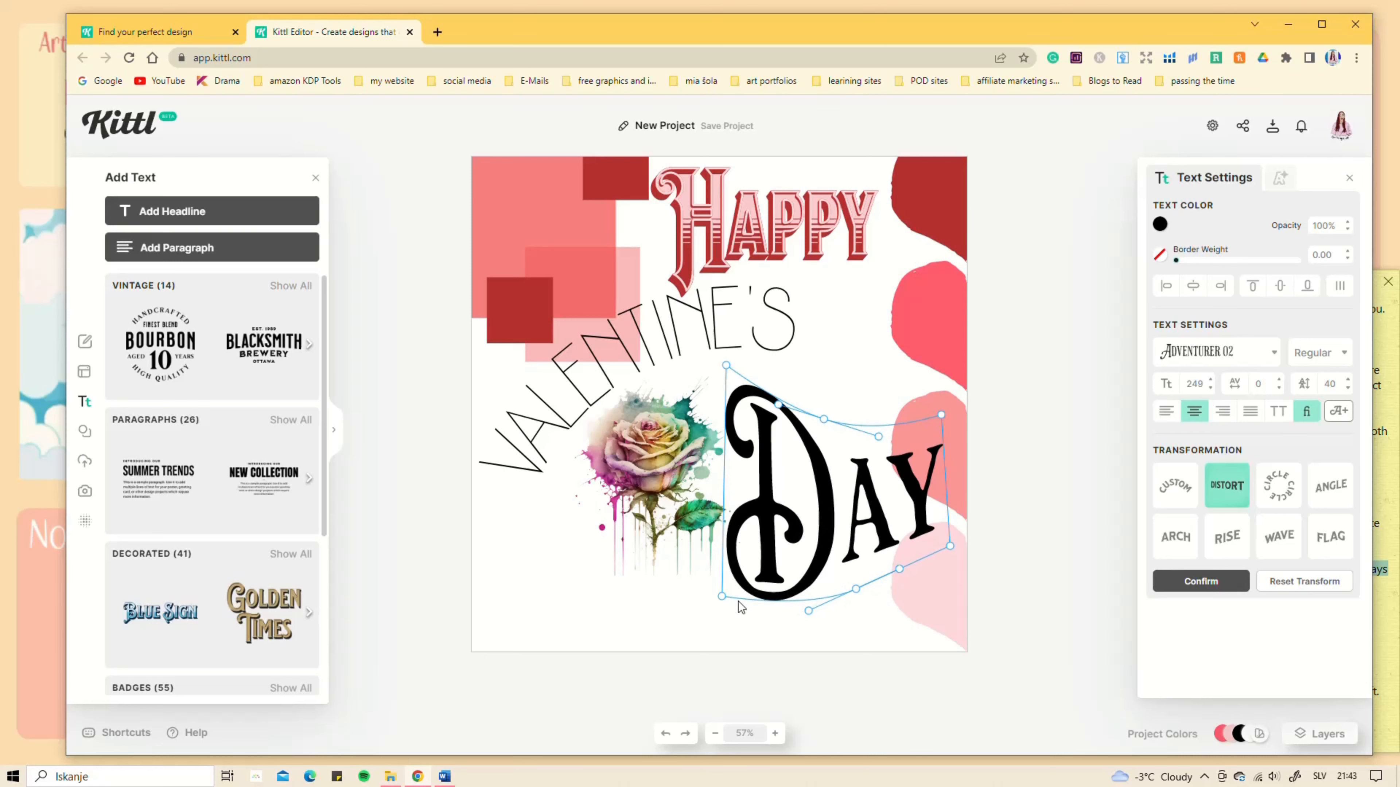
{"action": "left_click_drag", "start_coordinate": [721, 595], "coordinate": [713, 594]}
{"action": "left_click", "coordinate": [887, 372]}
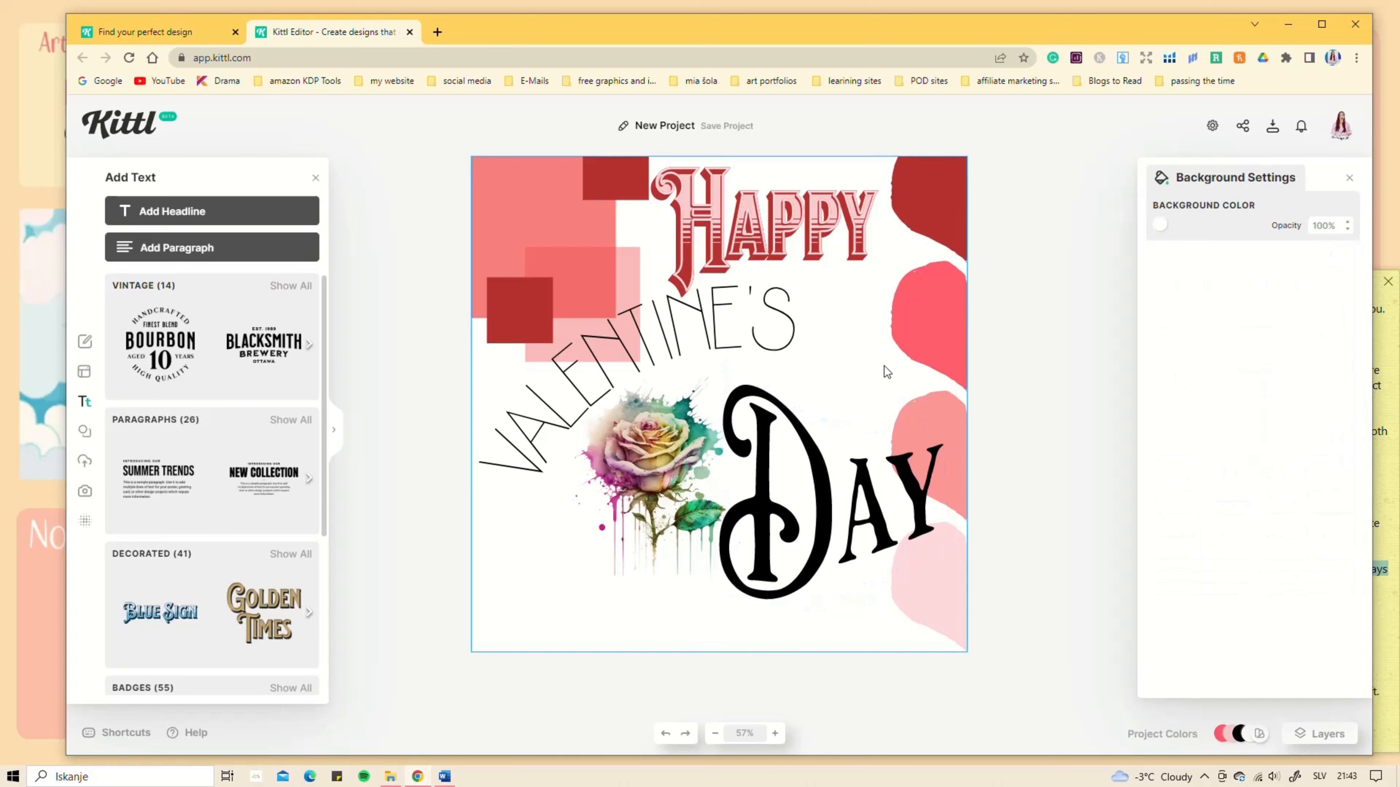
Step: Set the text colour of "Day" to pinkish red ff5c6c
{"action": "left_click", "coordinate": [809, 459]}
{"action": "left_click", "coordinate": [1160, 224]}
{"action": "left_click", "coordinate": [1063, 513]}
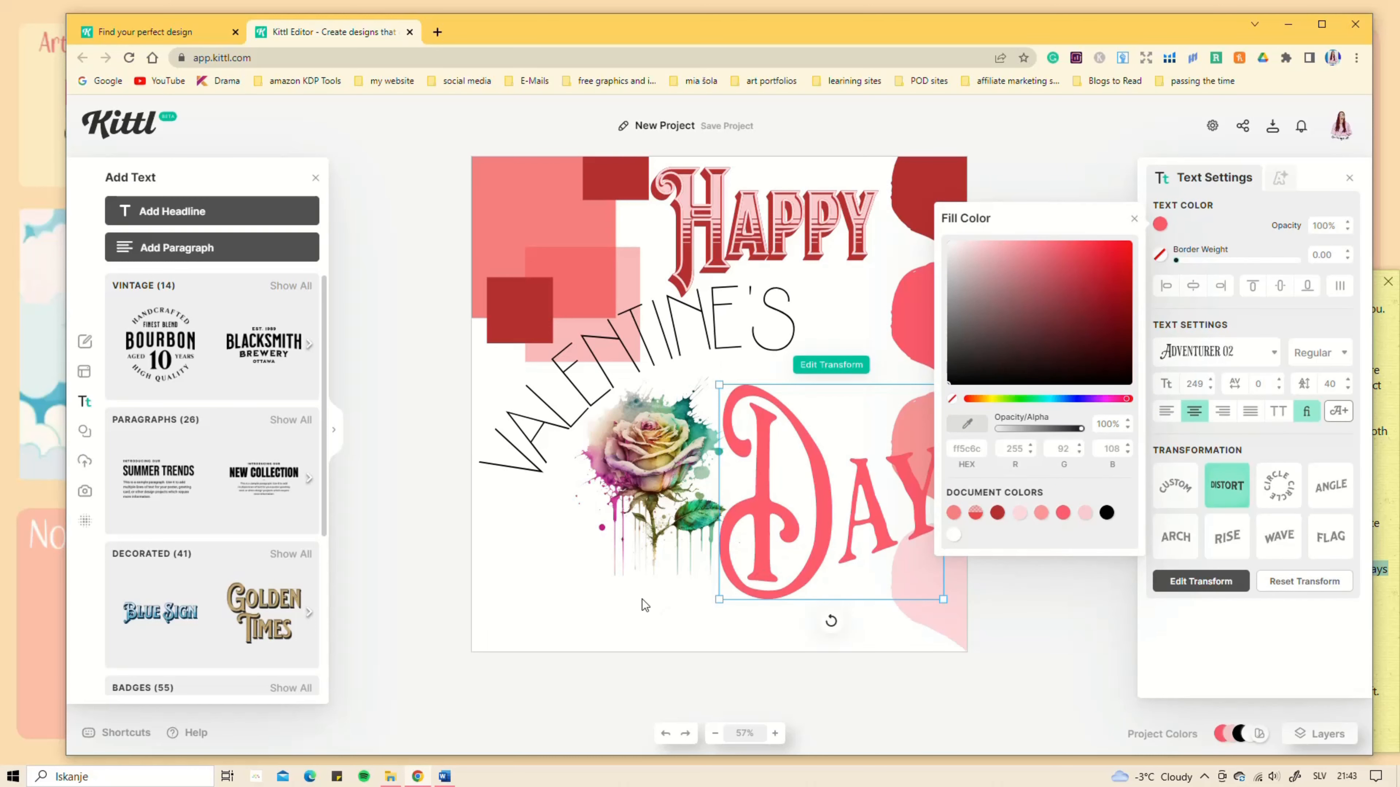
{"action": "left_click", "coordinate": [841, 298]}
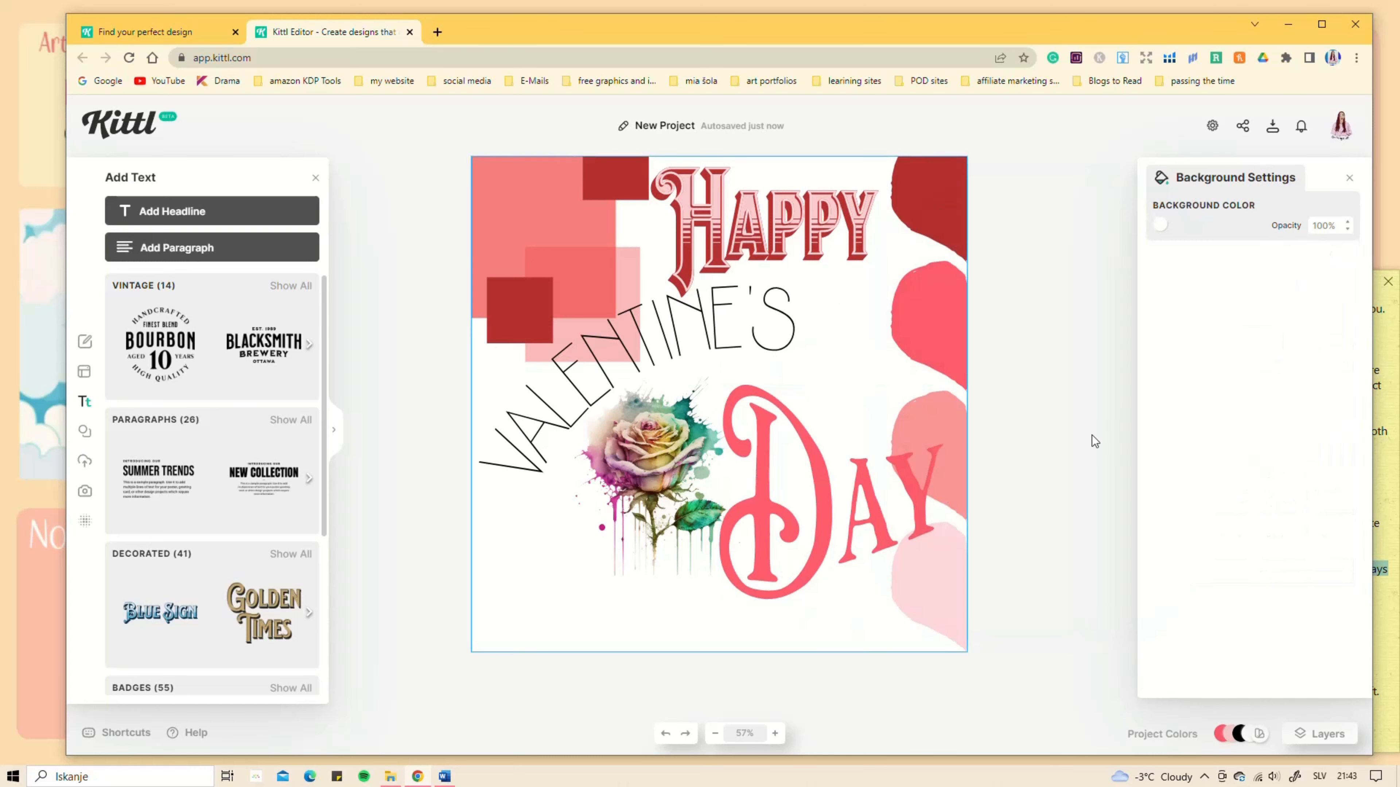
Step: Select the "Day" text layer and apply the Drop Shadow effect with an offset of 33
{"action": "left_click", "coordinate": [1342, 744]}
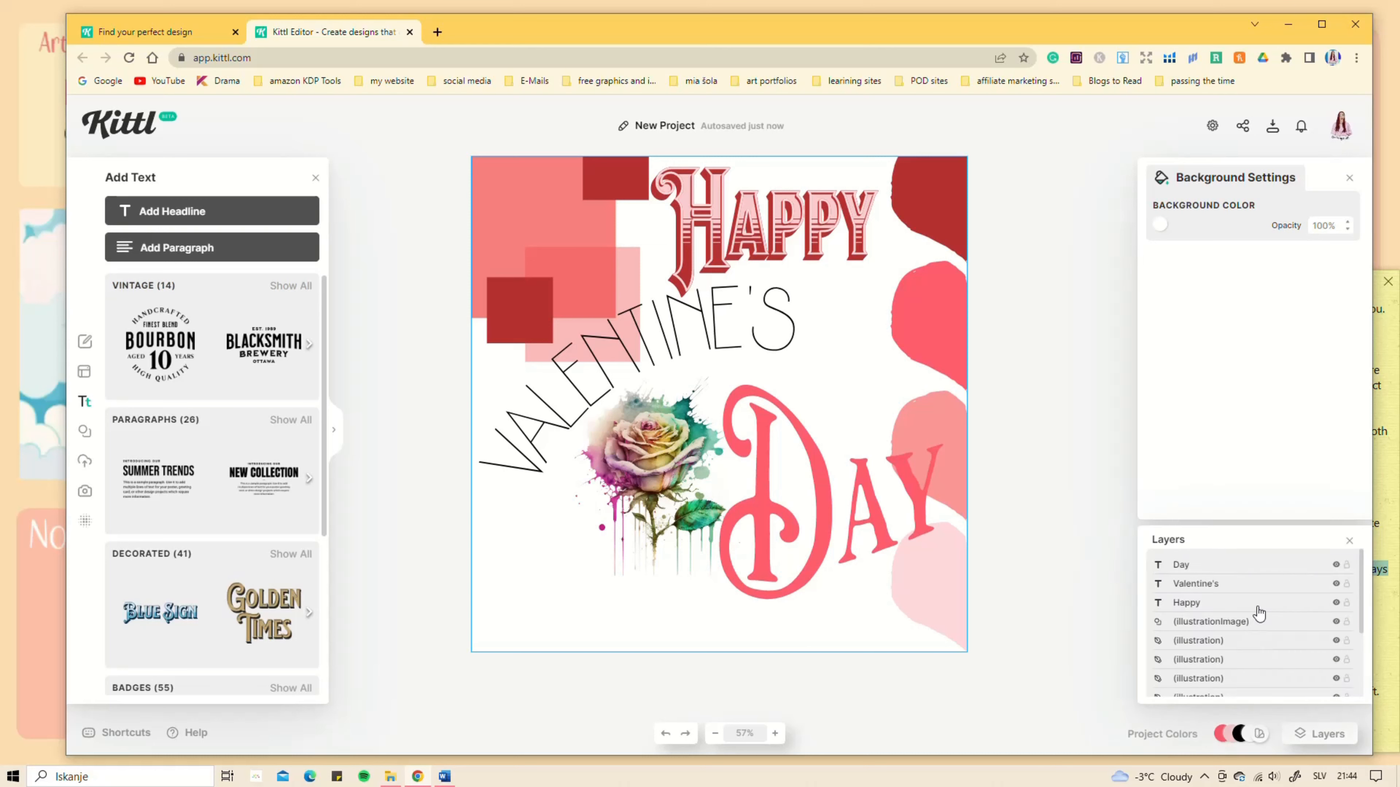
{"action": "left_click", "coordinate": [1193, 566]}
{"action": "left_click", "coordinate": [1279, 177]}
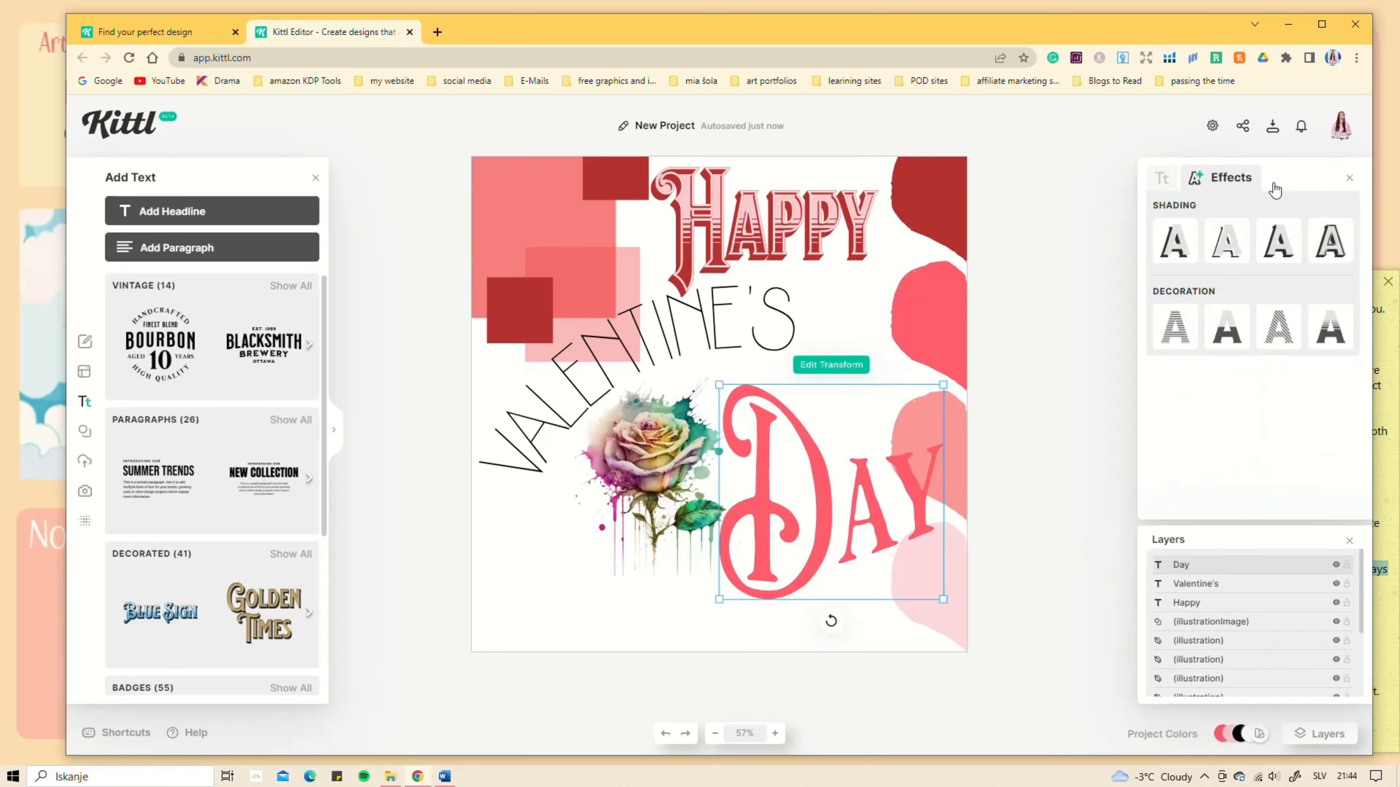
{"action": "left_click", "coordinate": [1175, 240]}
{"action": "mouse_move", "coordinate": [1177, 322]}
{"action": "left_mouse_down"}
{"action": "mouse_move", "coordinate": [1206, 352]}
{"action": "mouse_move", "coordinate": [1172, 357]}
{"action": "mouse_move", "coordinate": [1170, 376]}
{"action": "mouse_move", "coordinate": [1202, 316]}
{"action": "left_mouse_up"}
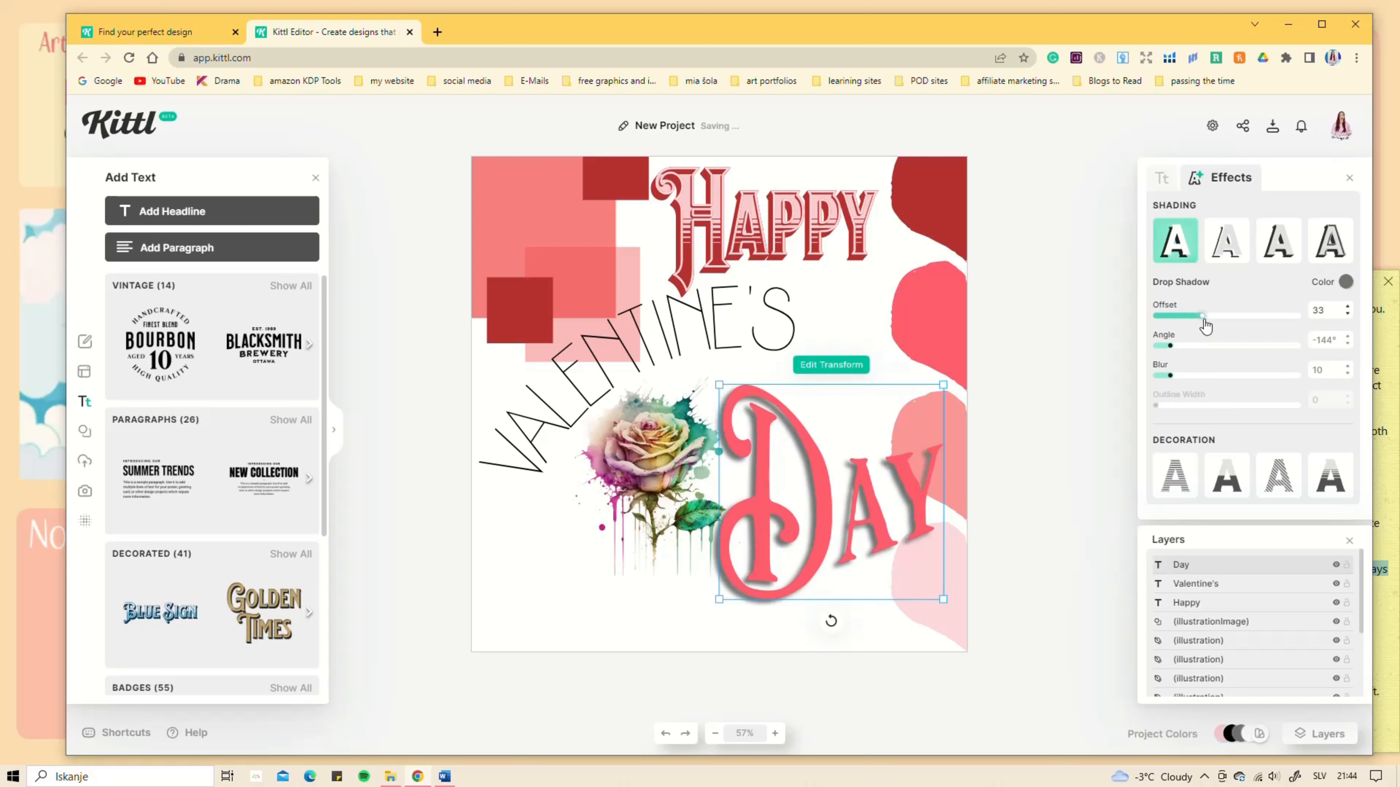
Step: Colour the drop shadow on "Day" dark red and fine-tune its offset and blur
{"action": "left_click", "coordinate": [1346, 282]}
{"action": "left_click", "coordinate": [1188, 572]}
{"action": "left_click", "coordinate": [1346, 282]}
{"action": "left_click_drag", "start_coordinate": [1203, 324], "coordinate": [1199, 324]}
{"action": "left_click_drag", "start_coordinate": [1170, 377], "coordinate": [1159, 377]}
{"action": "left_click_drag", "start_coordinate": [1198, 316], "coordinate": [1204, 316]}
{"action": "left_click_drag", "start_coordinate": [1162, 377], "coordinate": [1173, 378]}
{"action": "left_click", "coordinate": [1085, 443]}
{"action": "left_click", "coordinate": [1032, 298]}
{"action": "left_click", "coordinate": [1348, 179]}
{"action": "scroll", "coordinate": [665, 450], "scroll_direction": "up", "scroll_amount": 5}
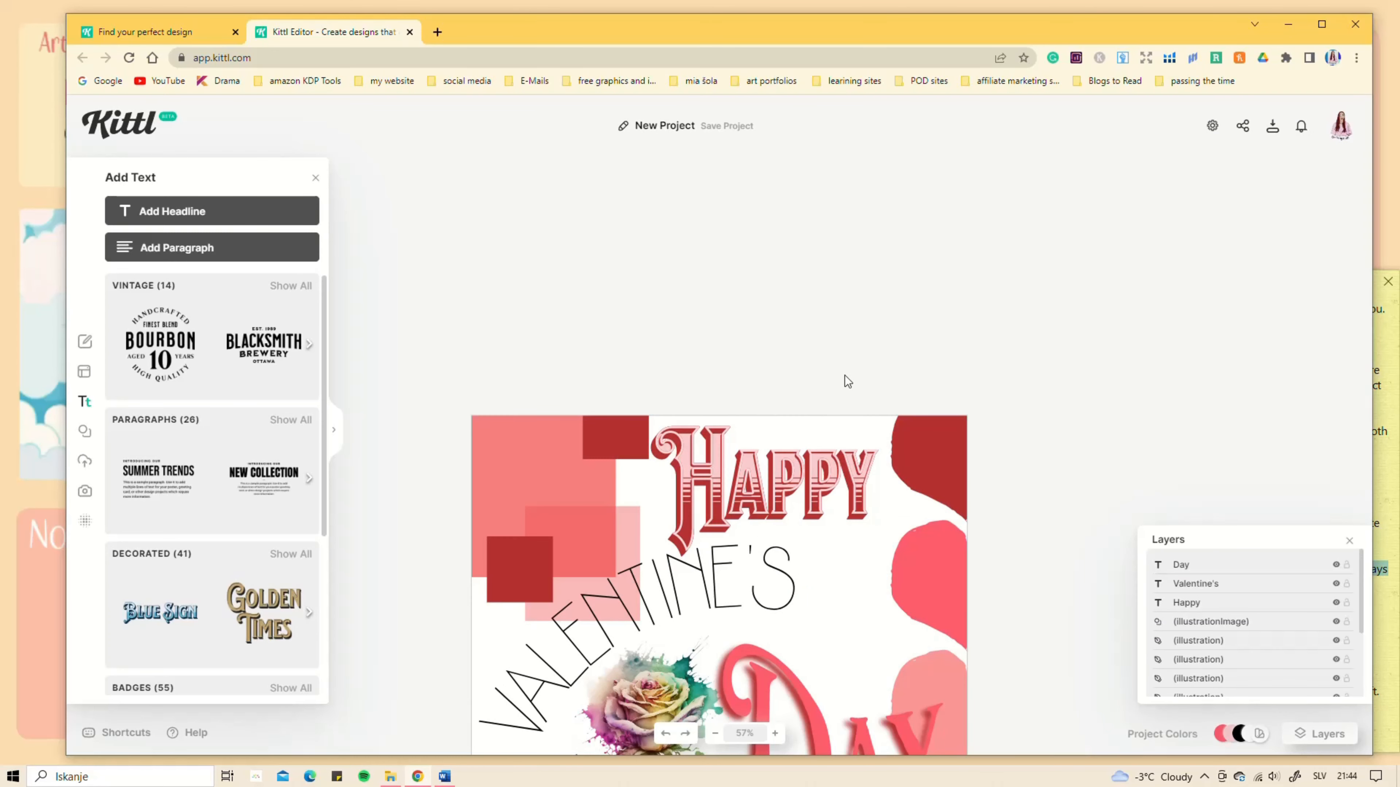
Step: Review the artboard size and sharing options, and download the design as an 800 × 800 px PNG
{"action": "left_click", "coordinate": [1211, 126]}
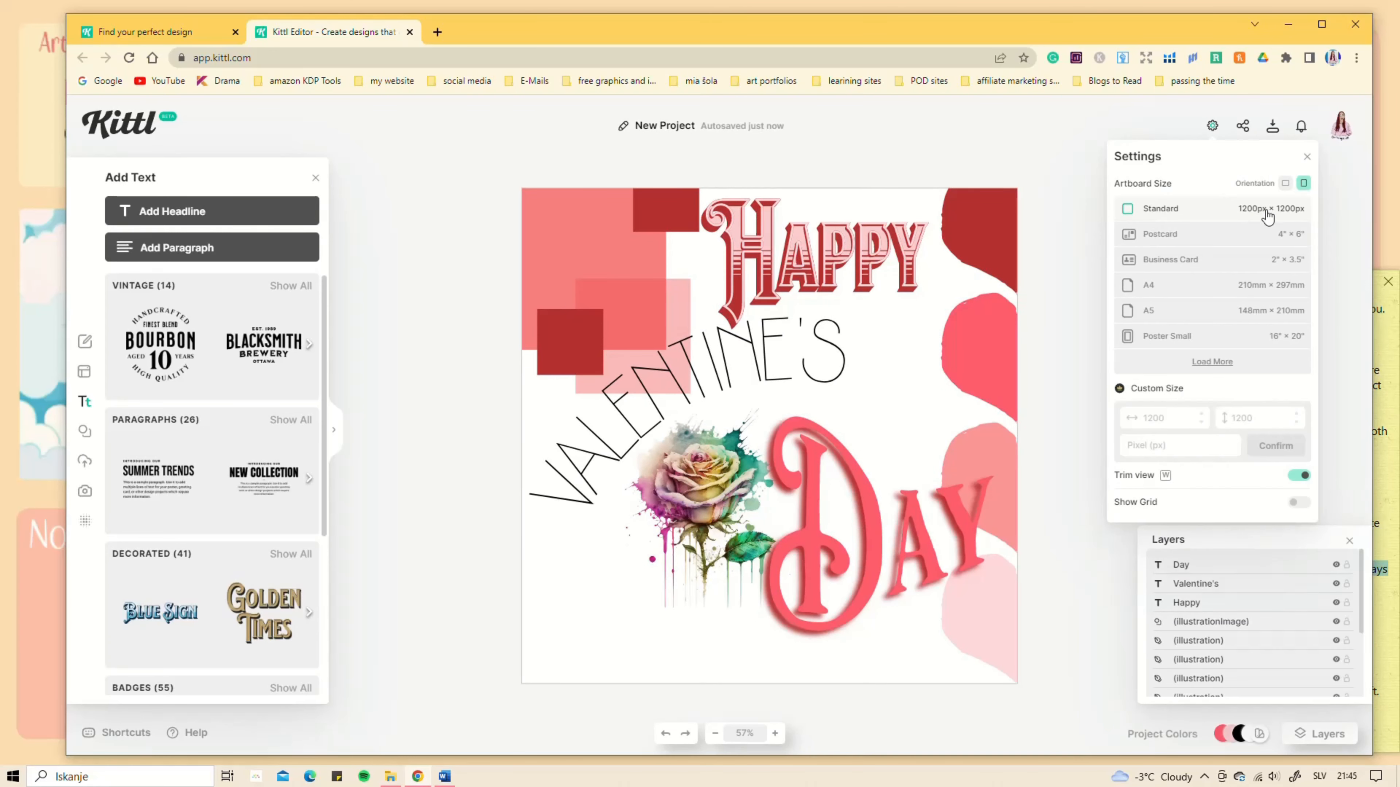
{"action": "left_click", "coordinate": [1242, 126]}
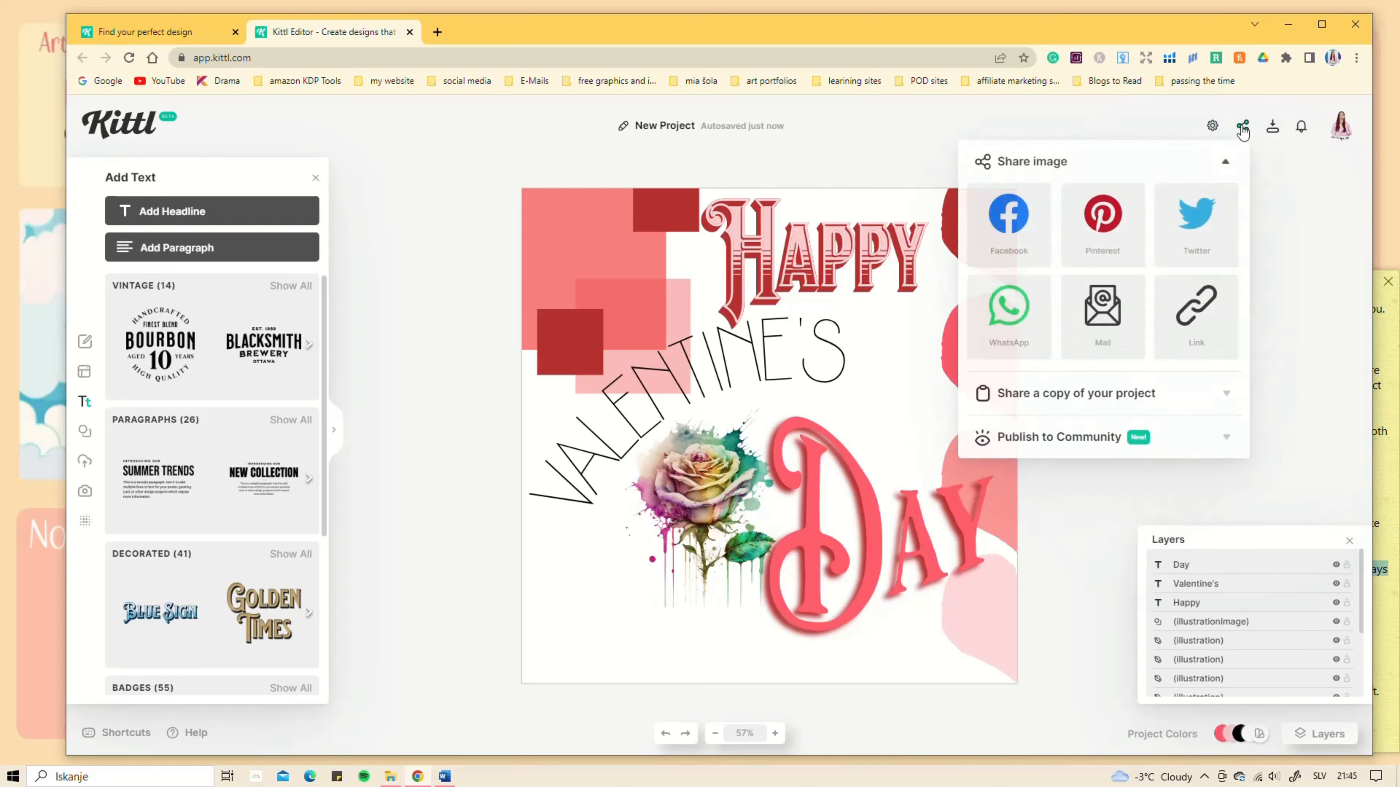
{"action": "left_click", "coordinate": [1272, 129]}
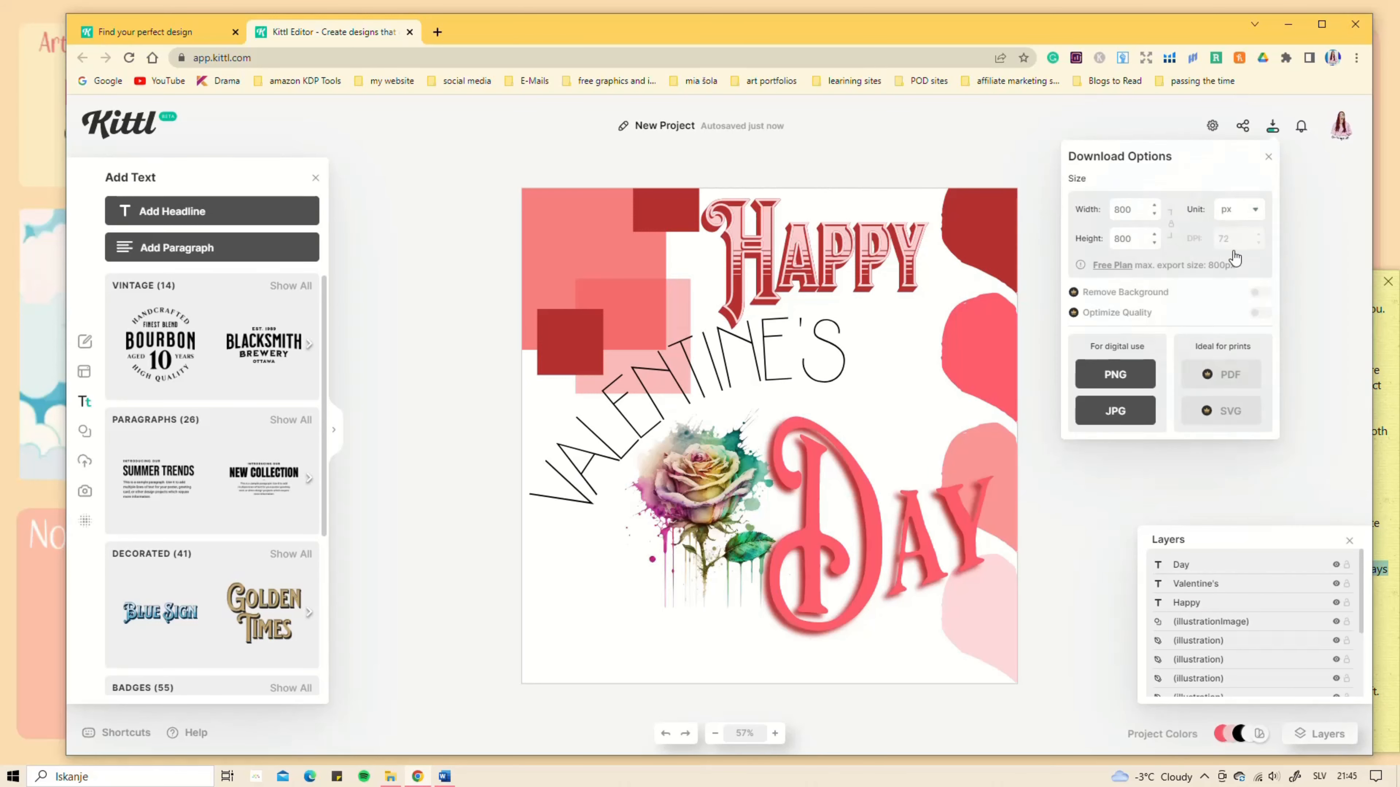
Step: Go to the profile's project dashboard and open the "Valentine's Day Folded Card" project
{"action": "left_click", "coordinate": [1340, 125]}
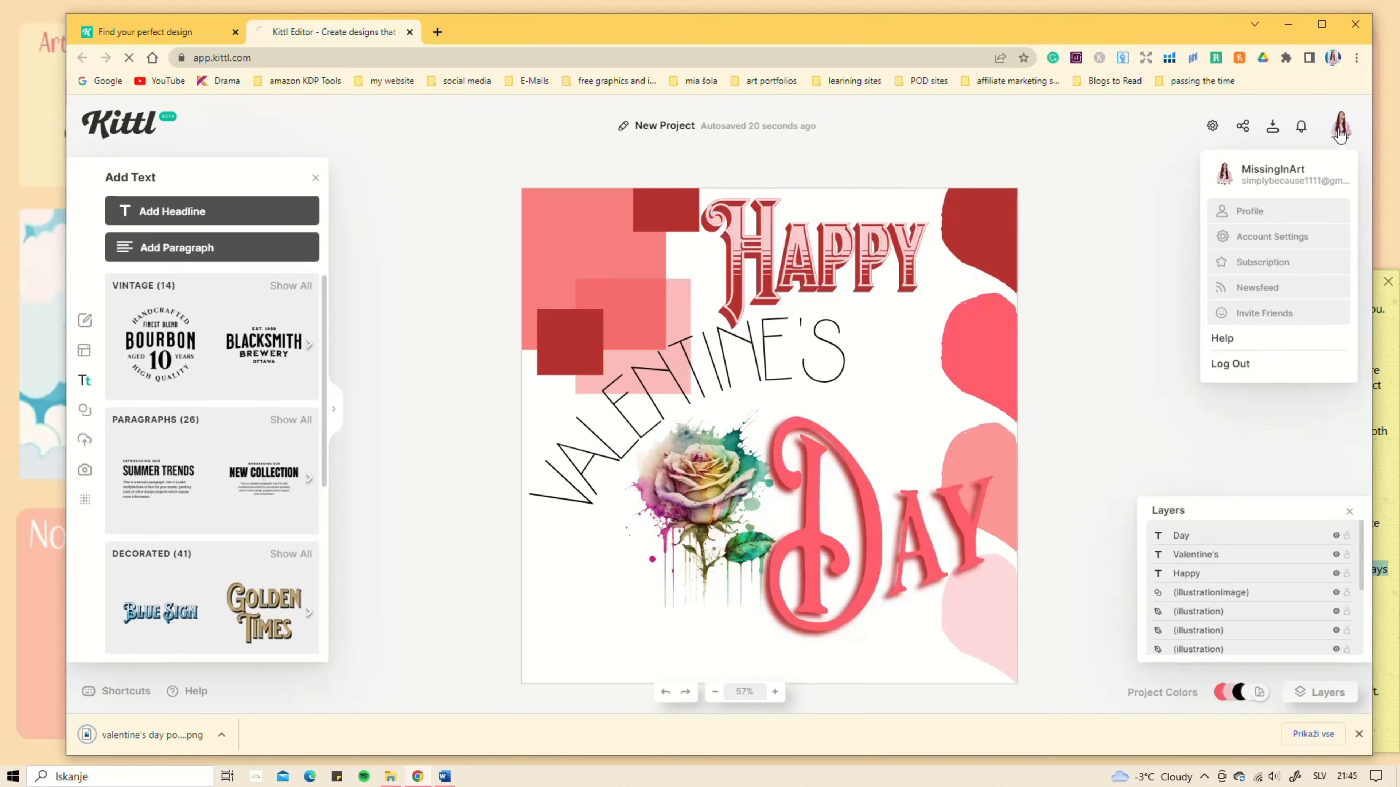
{"action": "left_click", "coordinate": [1256, 219]}
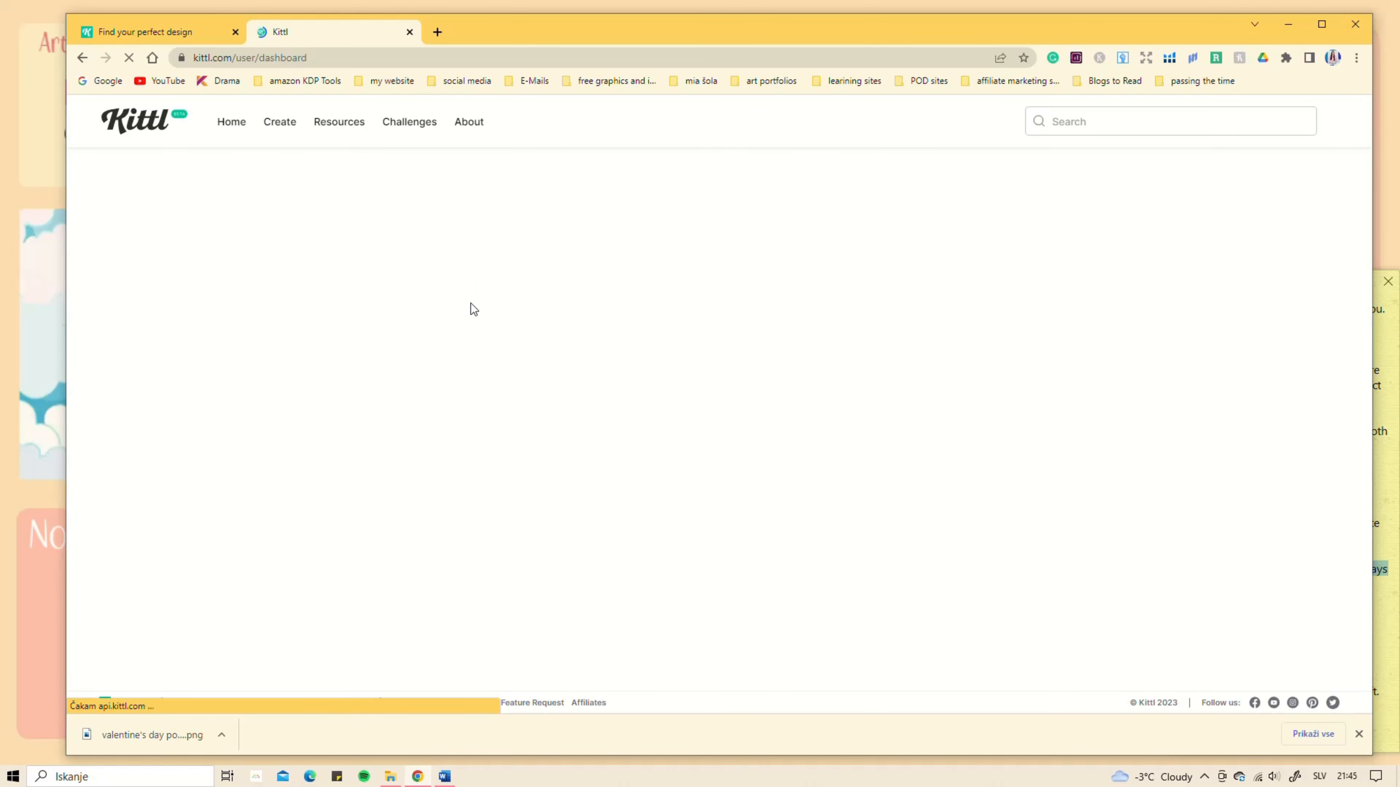
{"action": "left_click", "coordinate": [1356, 735]}
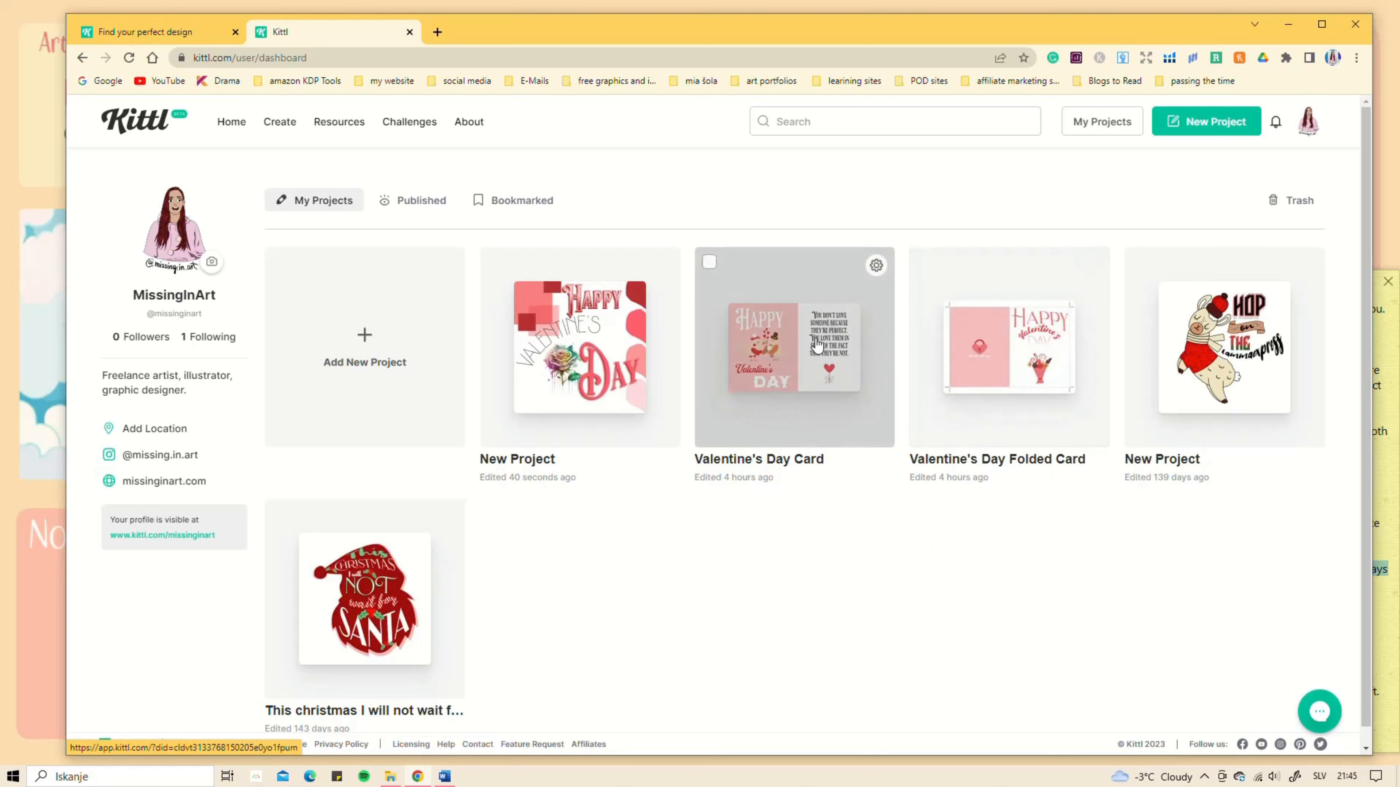
{"action": "left_click", "coordinate": [1007, 350]}
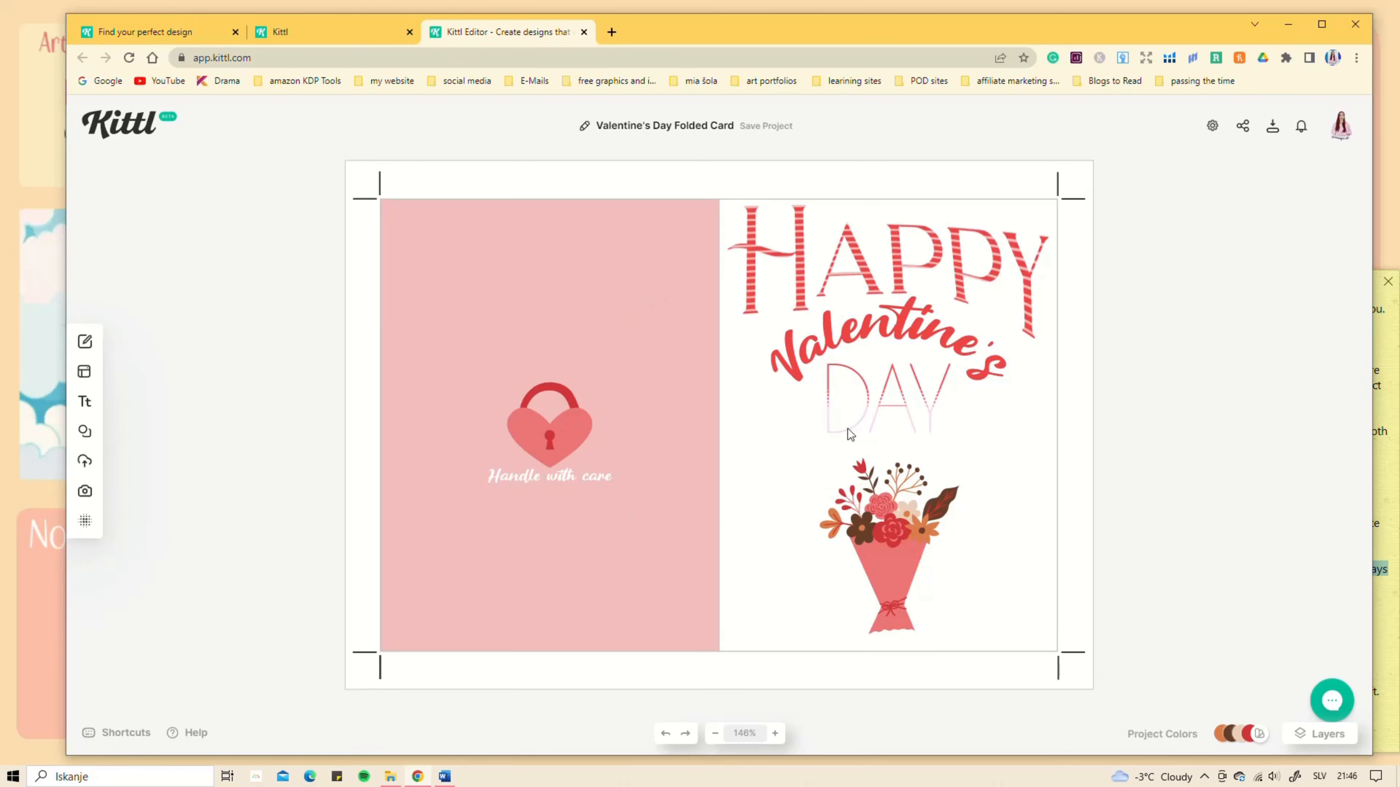
Step: Check the folded card's artboard size and its download size, unit and DPI options
{"action": "left_click", "coordinate": [1211, 131]}
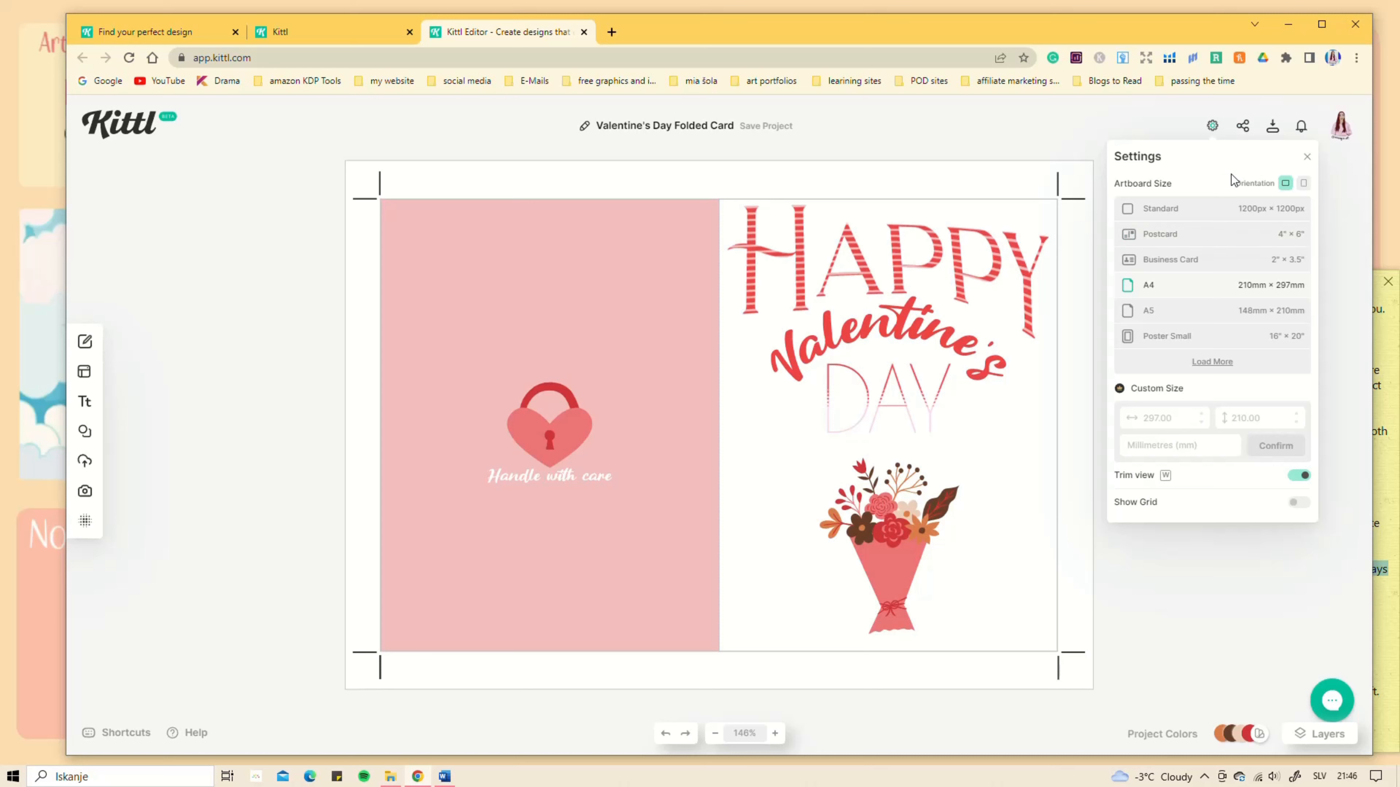
{"action": "left_click", "coordinate": [1273, 129]}
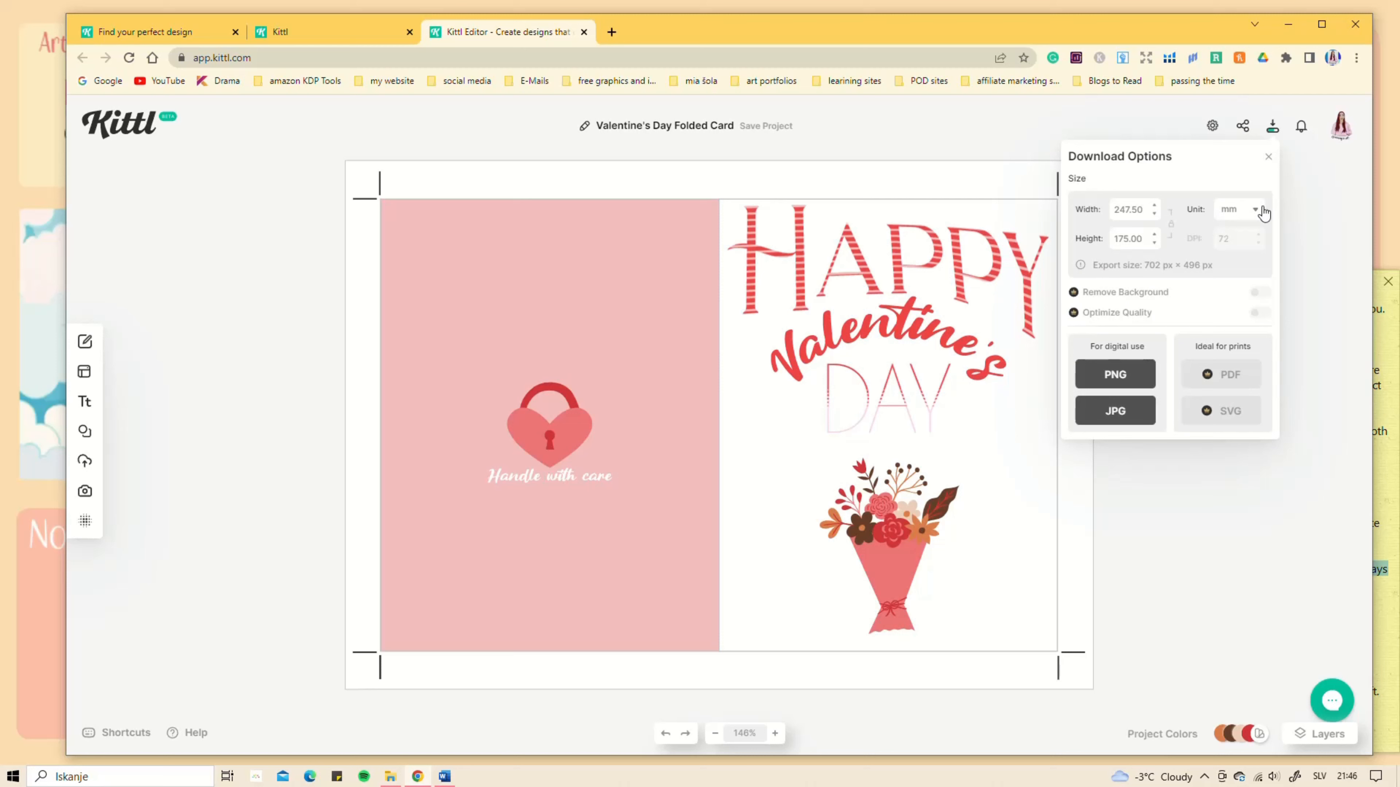
{"action": "left_click", "coordinate": [1259, 216]}
{"action": "left_click", "coordinate": [1237, 238]}
{"action": "left_click", "coordinate": [1269, 158]}
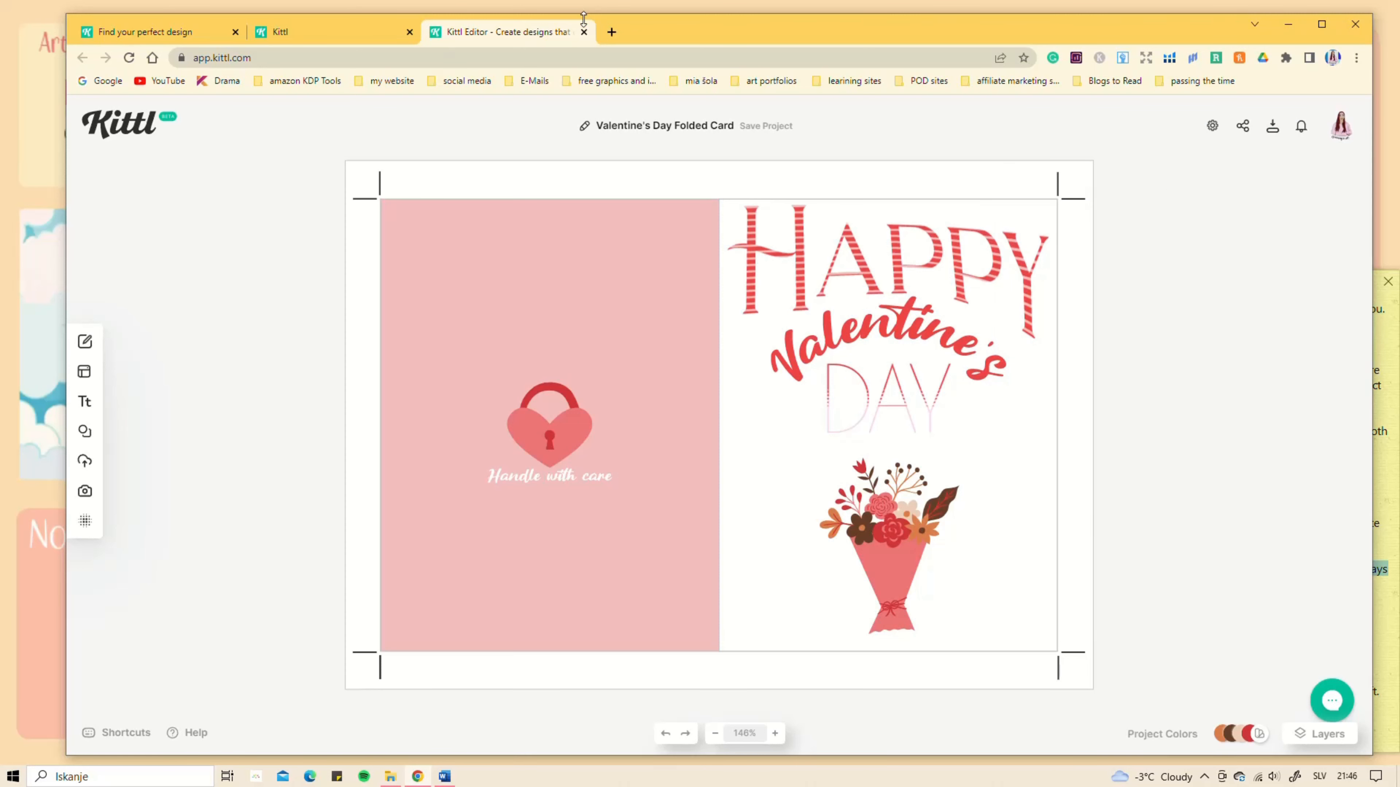
Step: Close the folded card, open the "Valentine's Day Card" project and close the "Find your perfect design" page
{"action": "left_click", "coordinate": [584, 31]}
{"action": "left_click", "coordinate": [783, 138]}
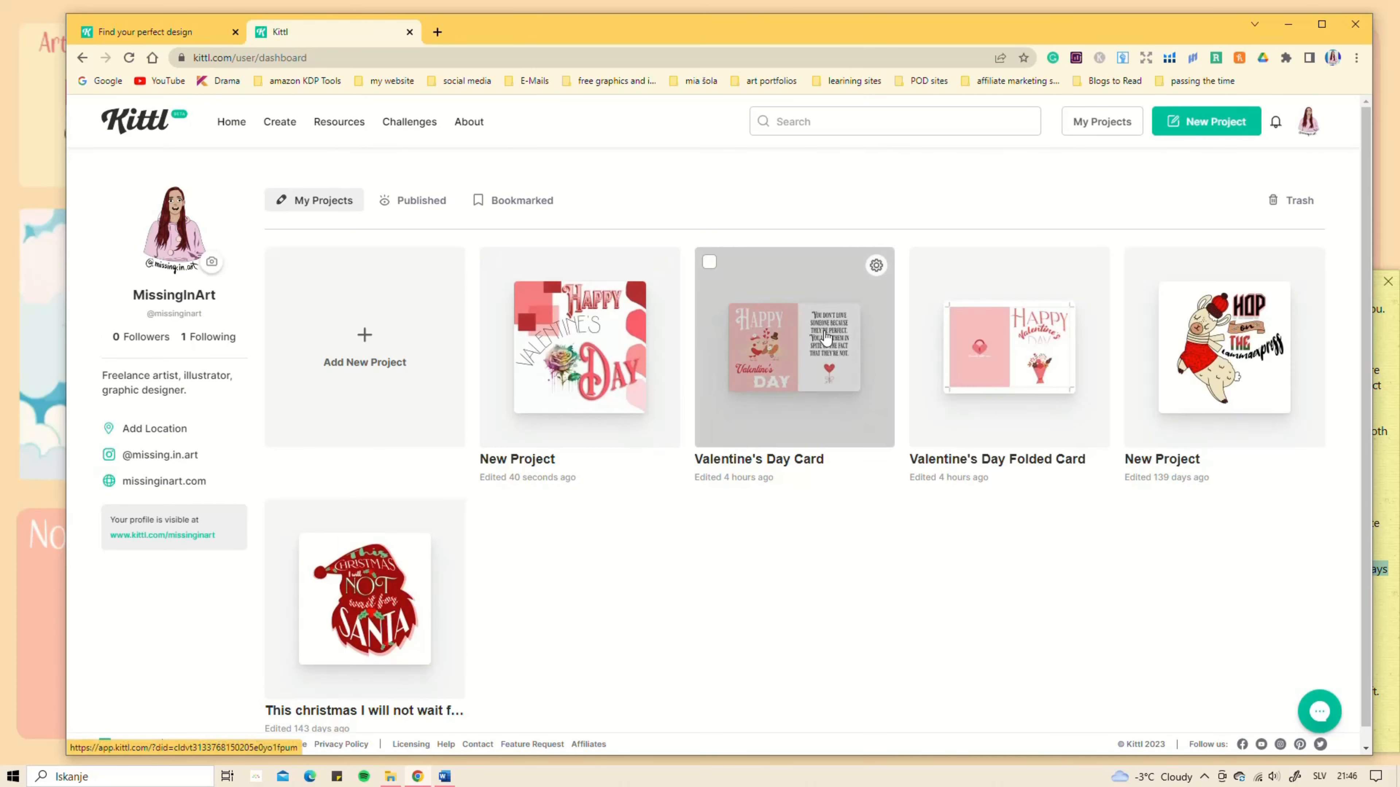
{"action": "left_click", "coordinate": [825, 338]}
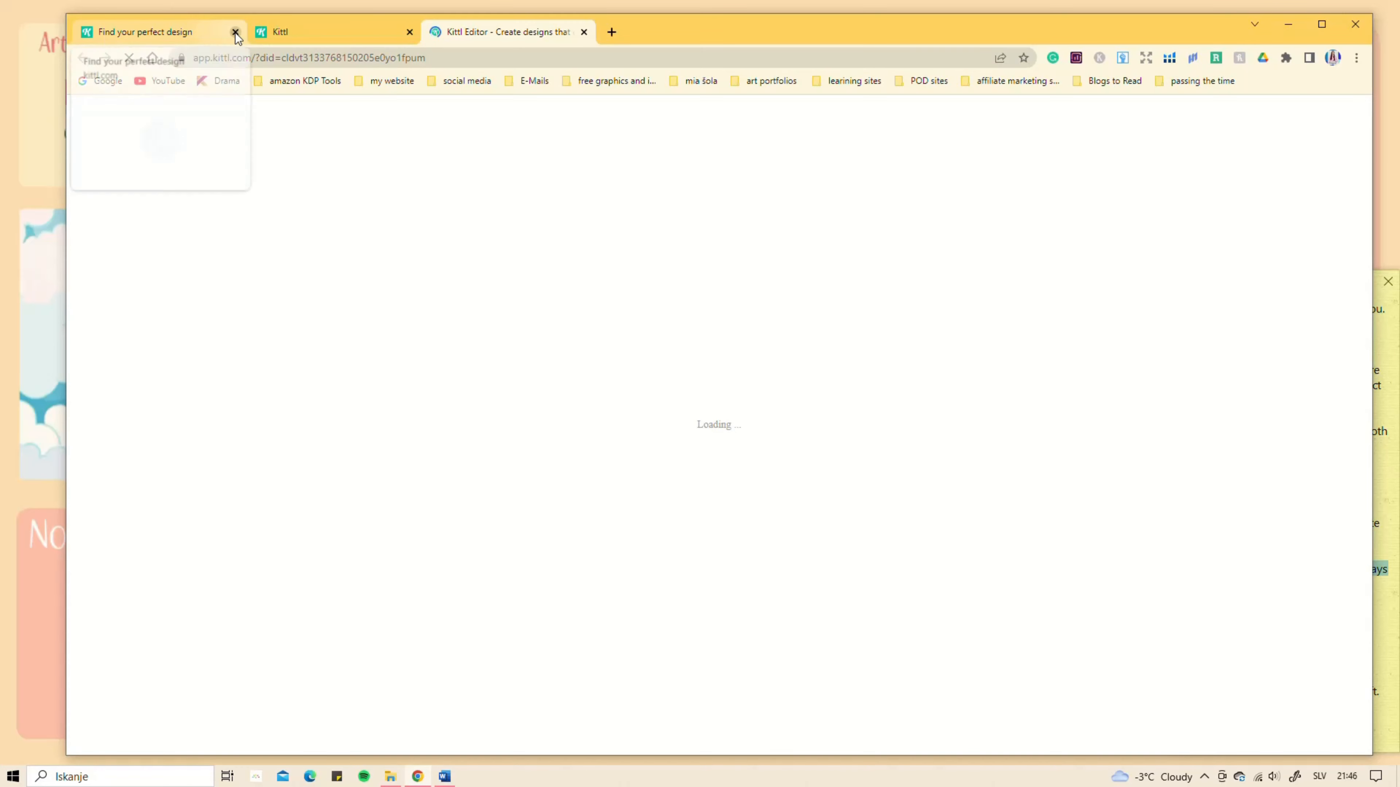
{"action": "left_click", "coordinate": [235, 31]}
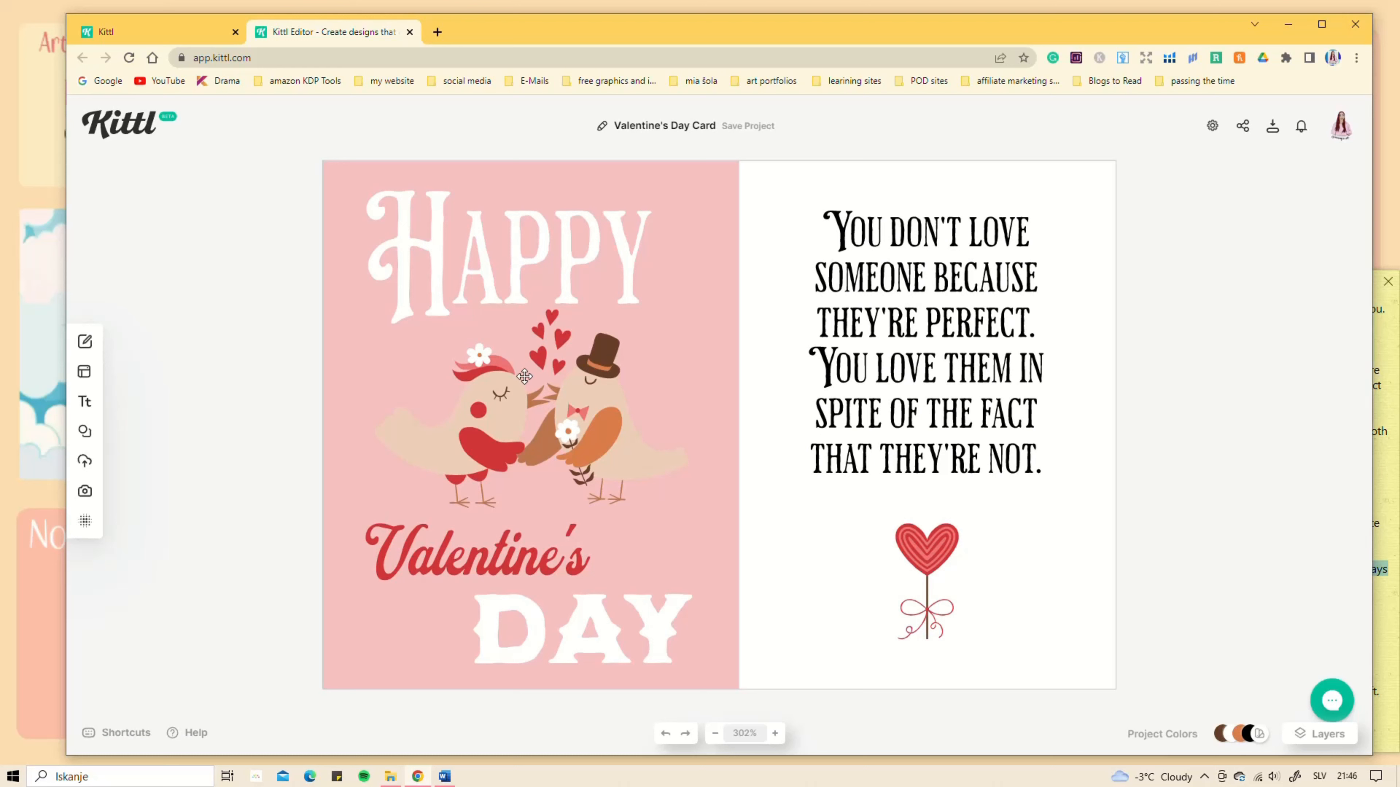
Step: Inspect the card's bird illustration, the text settings of "Happy" and the download options
{"action": "left_click", "coordinate": [585, 407]}
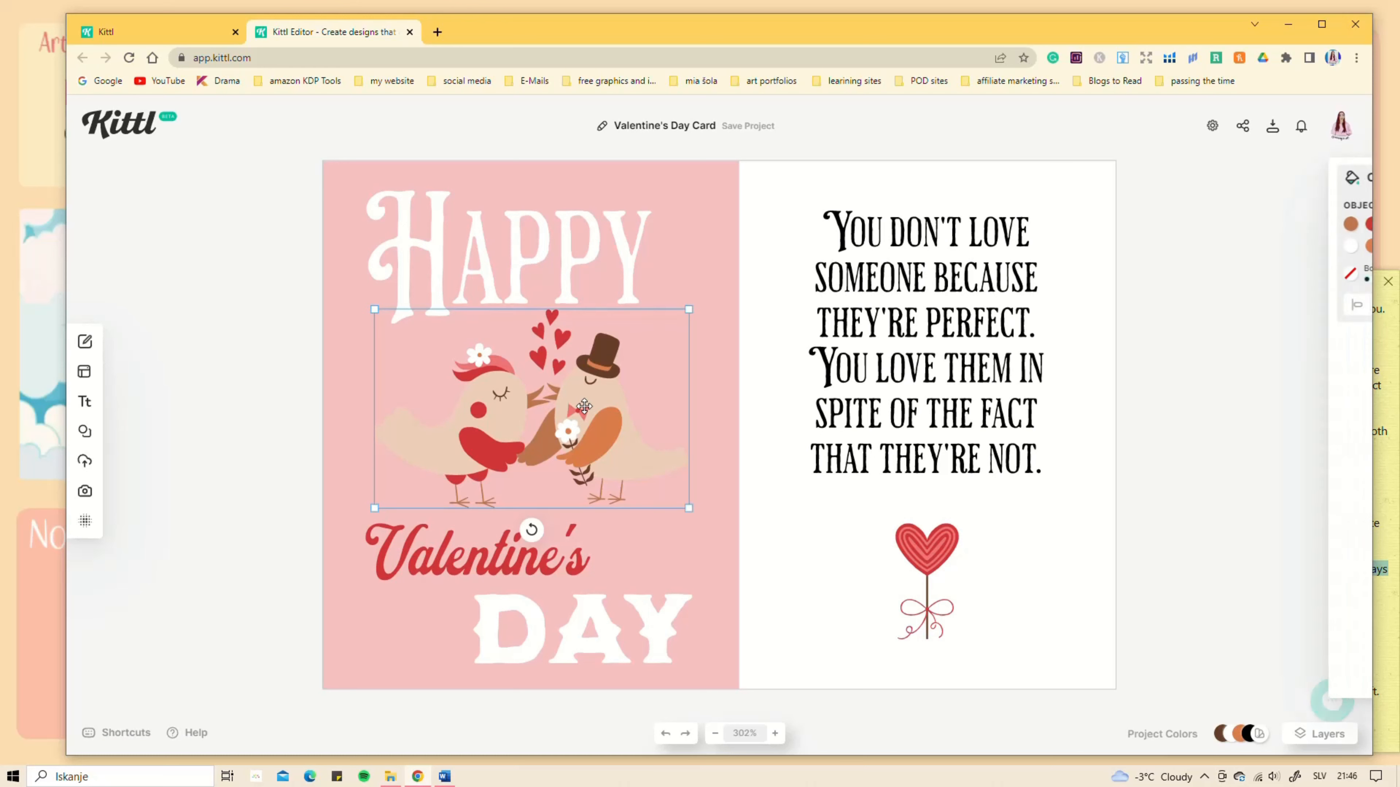
{"action": "left_click", "coordinate": [569, 267]}
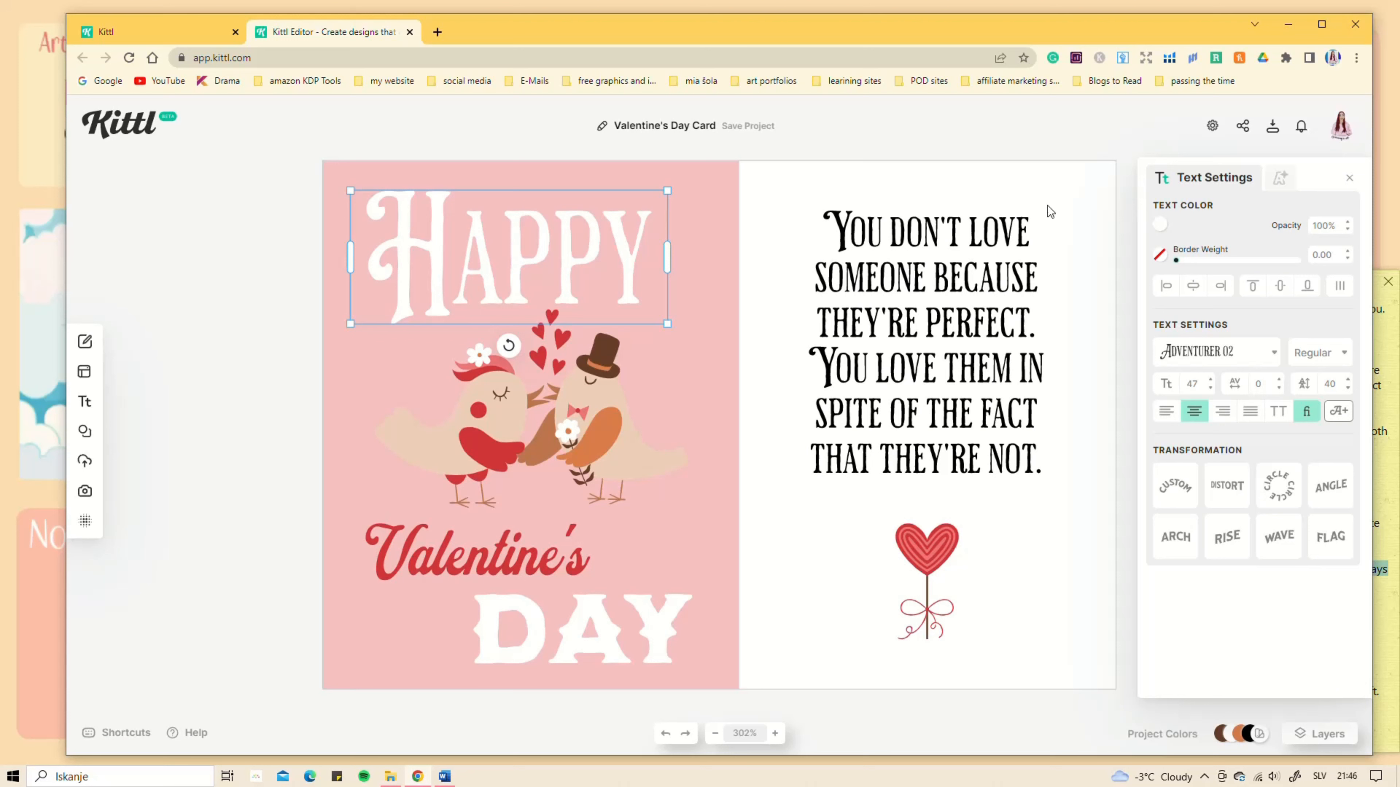
{"action": "left_click", "coordinate": [1272, 132]}
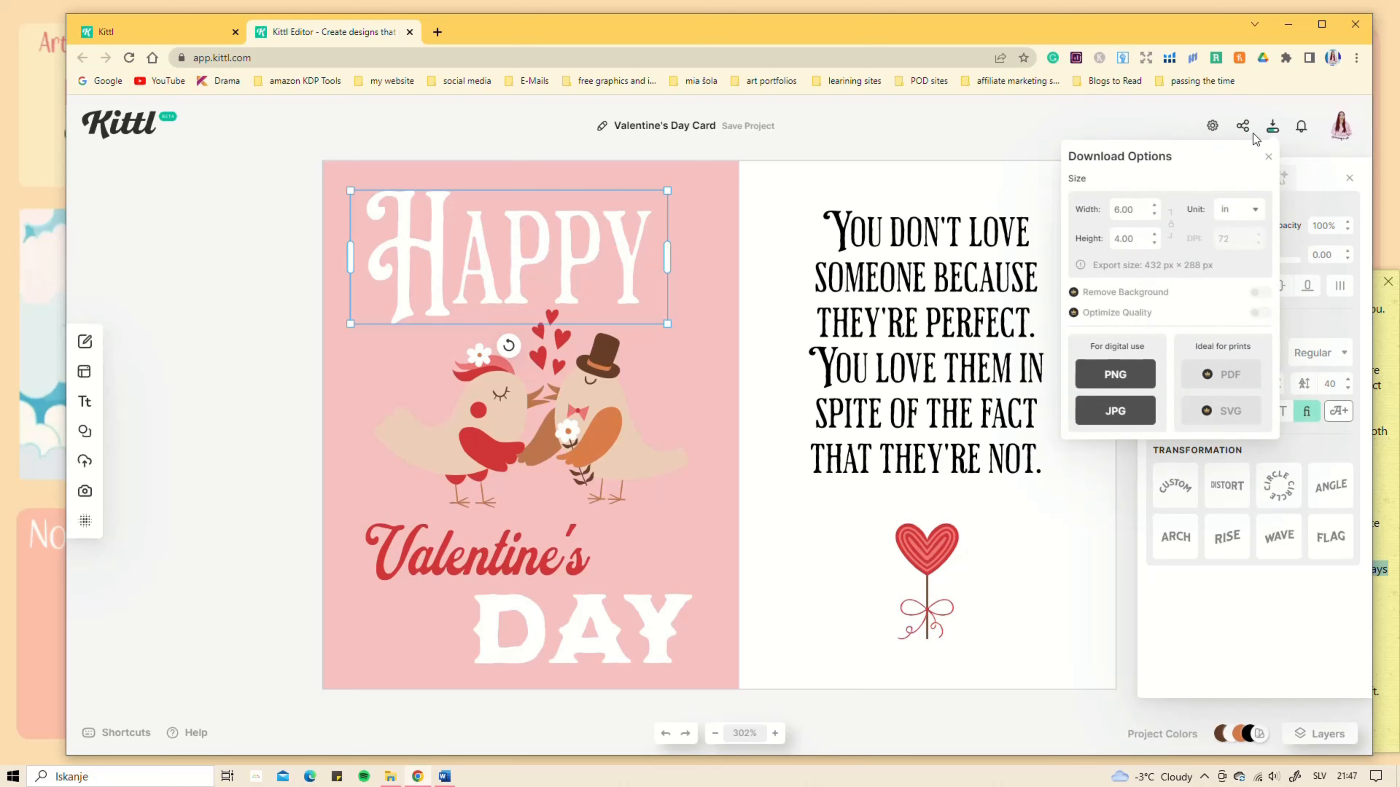
{"action": "left_click", "coordinate": [1269, 159]}
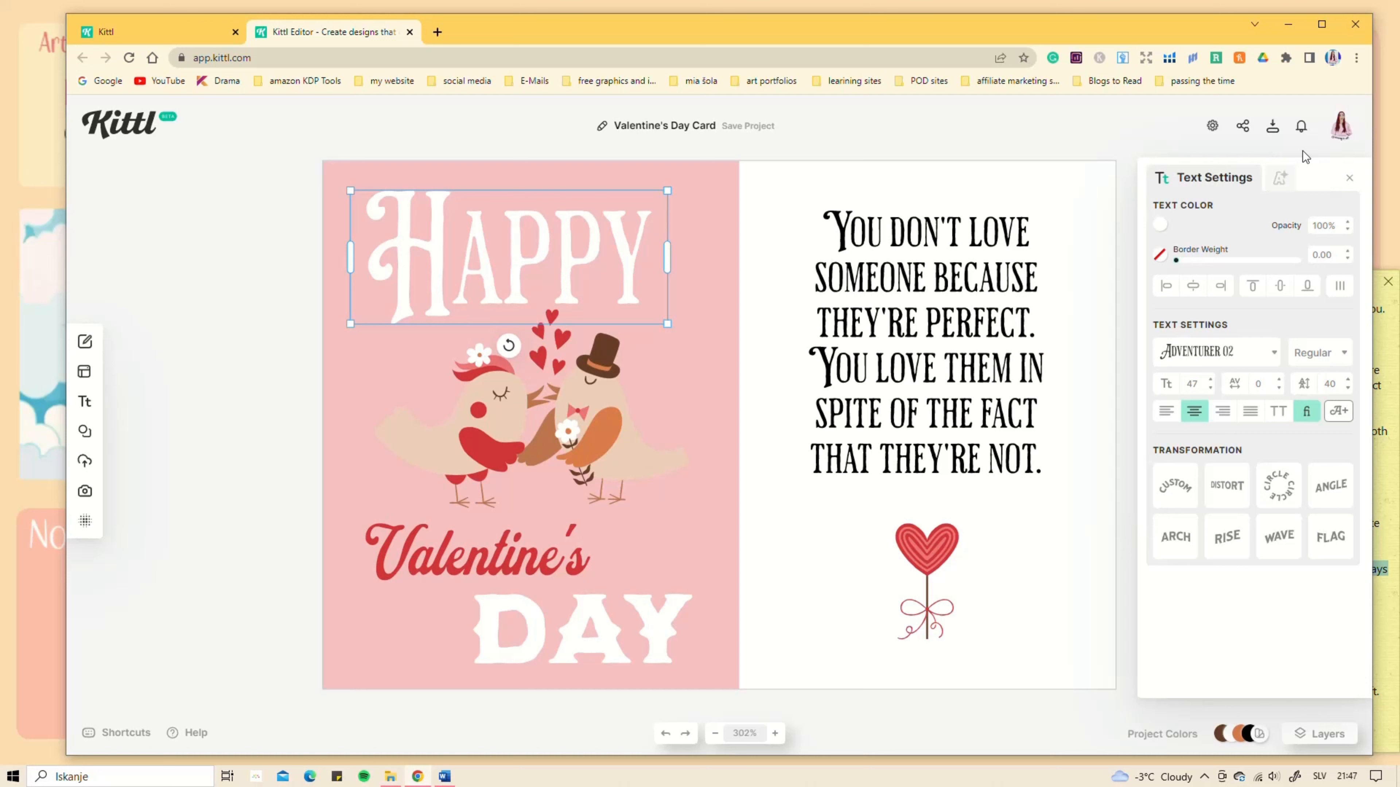
{"action": "left_click", "coordinate": [1350, 181]}
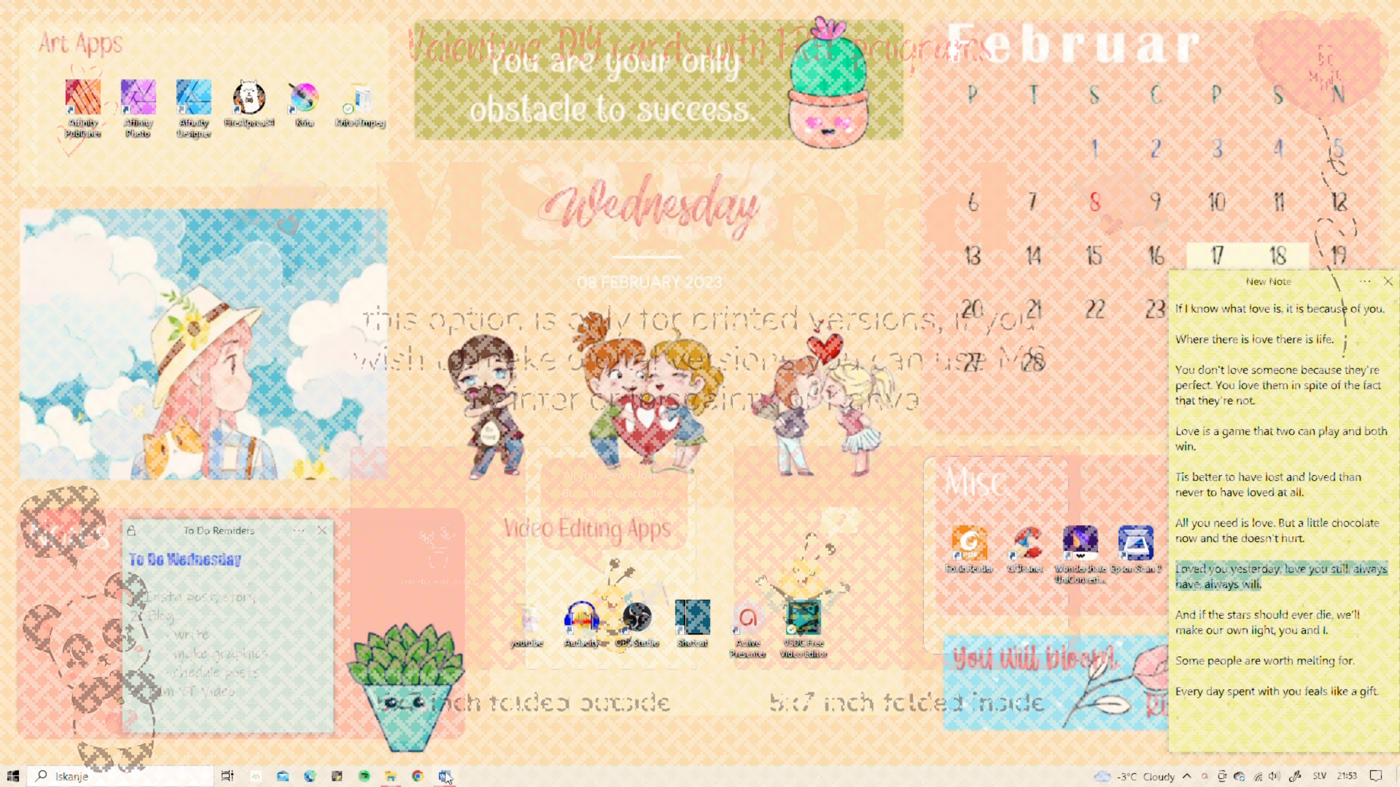
Step: Switch to Word and show the holiday (Praznik) category of the online templates for new documents
{"action": "left_click", "coordinate": [446, 776]}
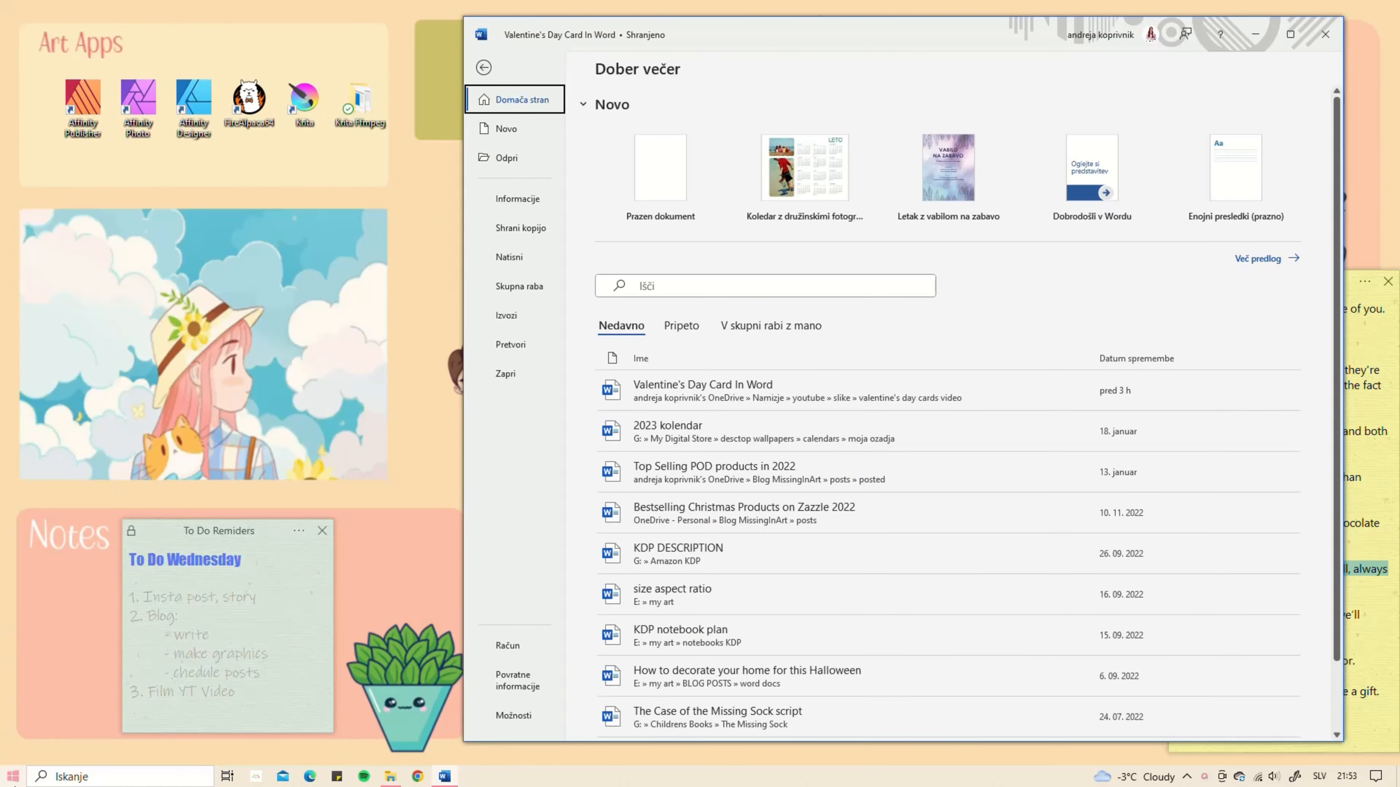
{"action": "left_click", "coordinate": [13, 776]}
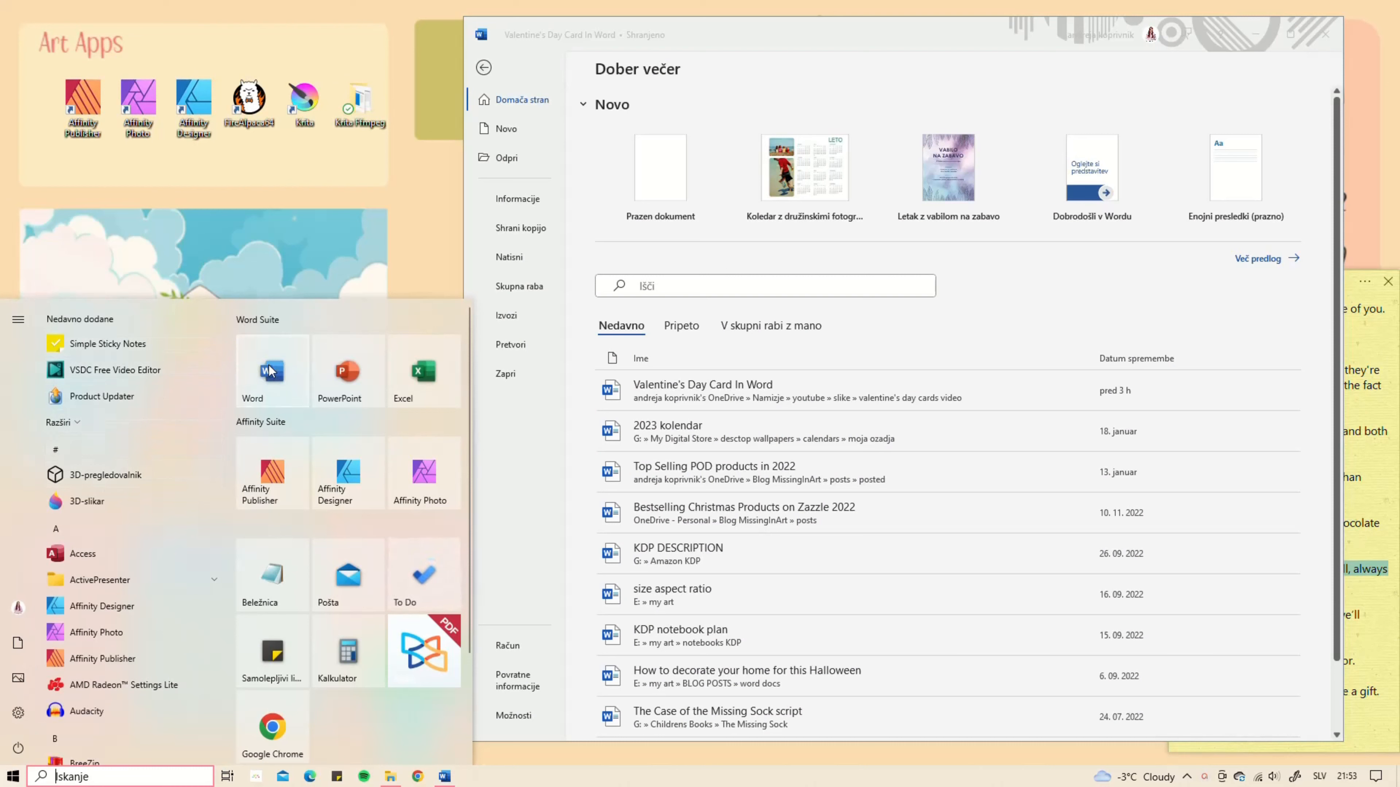
{"action": "left_click", "coordinate": [605, 128]}
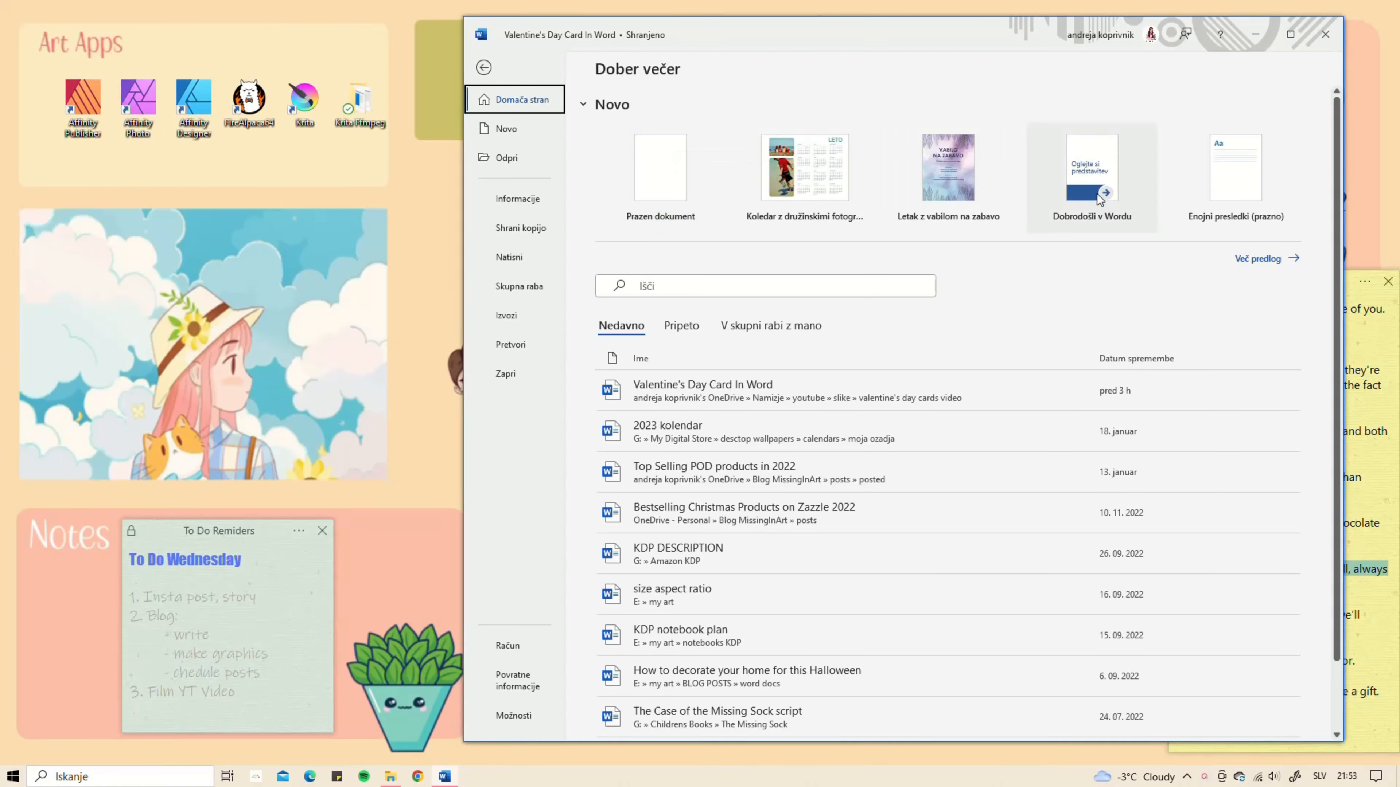
{"action": "left_click", "coordinate": [1259, 259]}
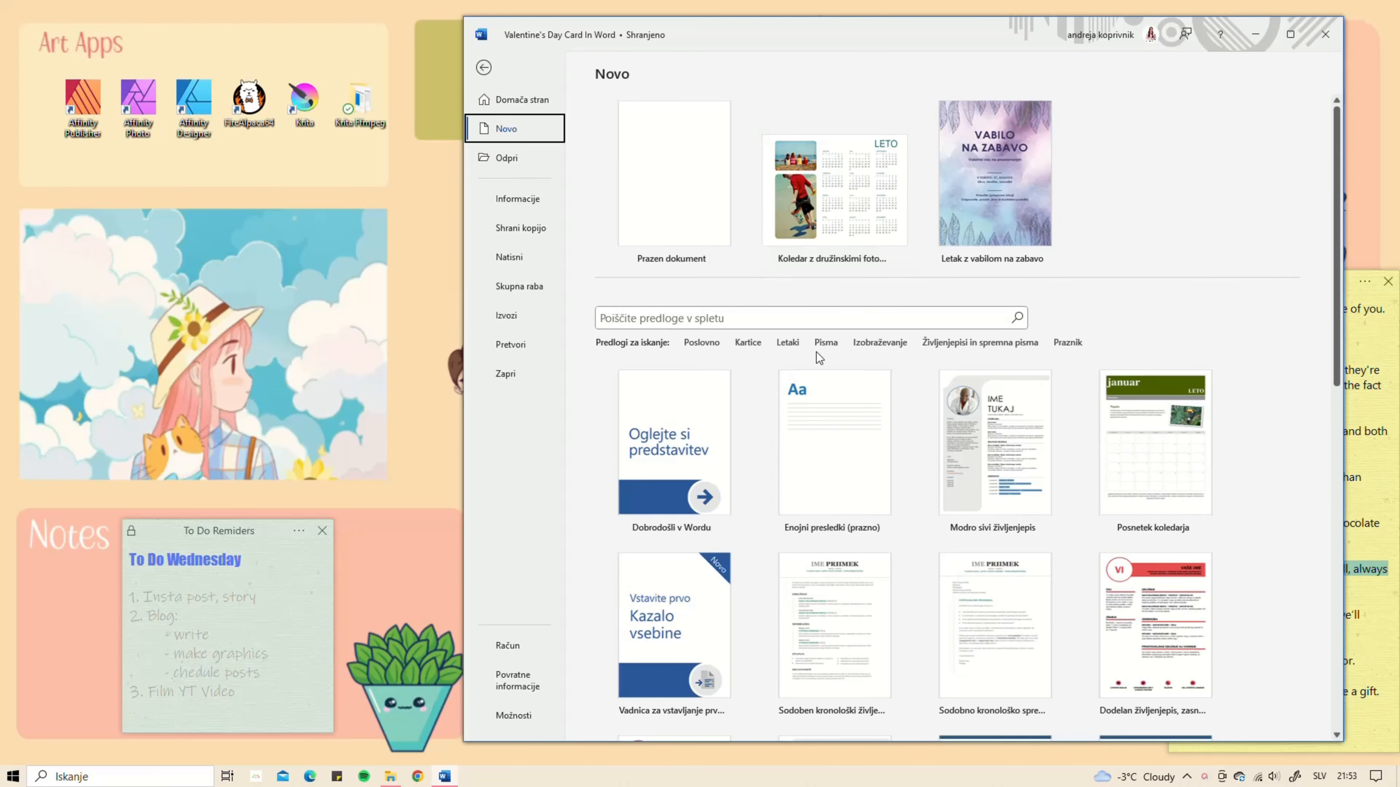
{"action": "left_click", "coordinate": [1068, 343]}
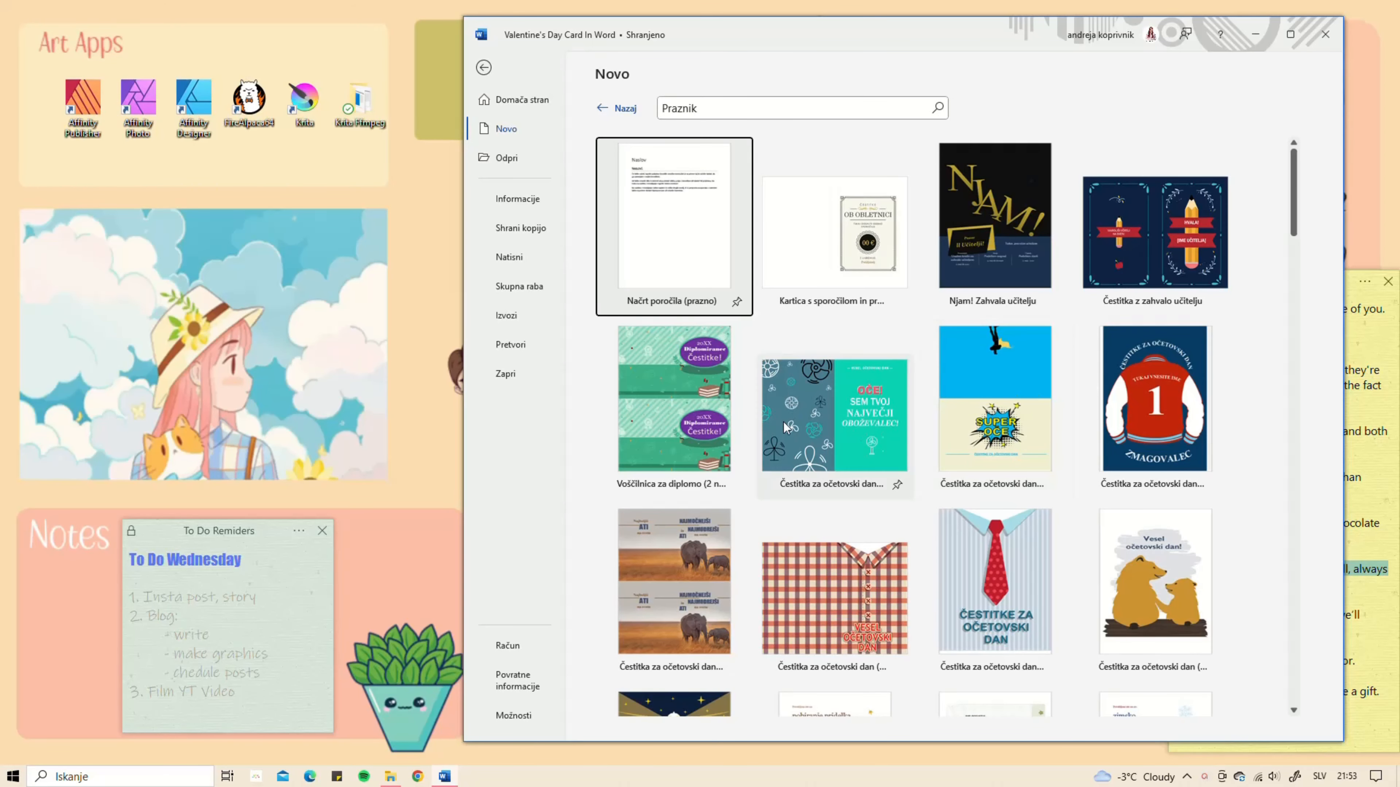
Step: Browse the holiday templates and preview the Valentine's card with the balloon motif, then close the preview
{"action": "scroll", "coordinate": [838, 488], "scroll_direction": "down", "scroll_amount": 3}
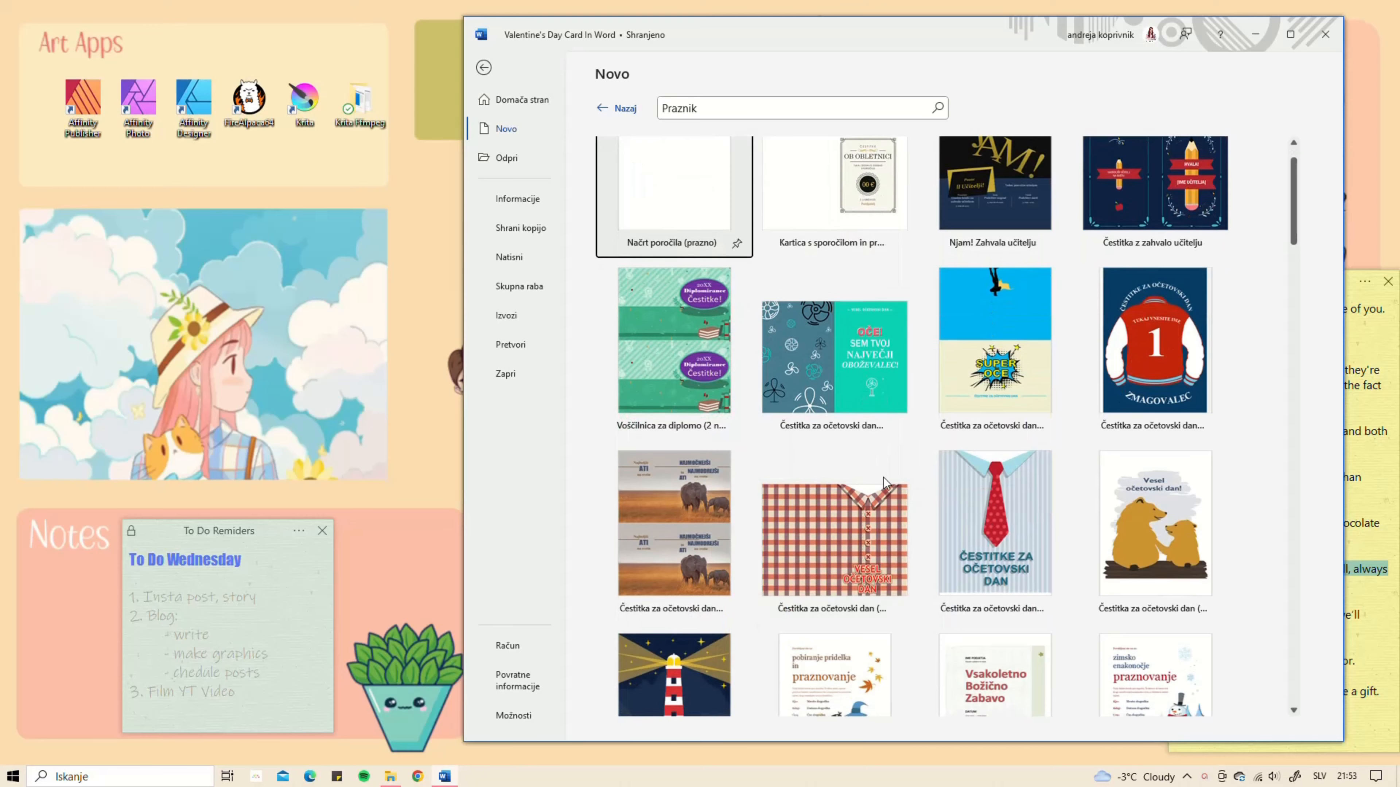
{"action": "scroll", "coordinate": [883, 478], "scroll_direction": "down", "scroll_amount": 12}
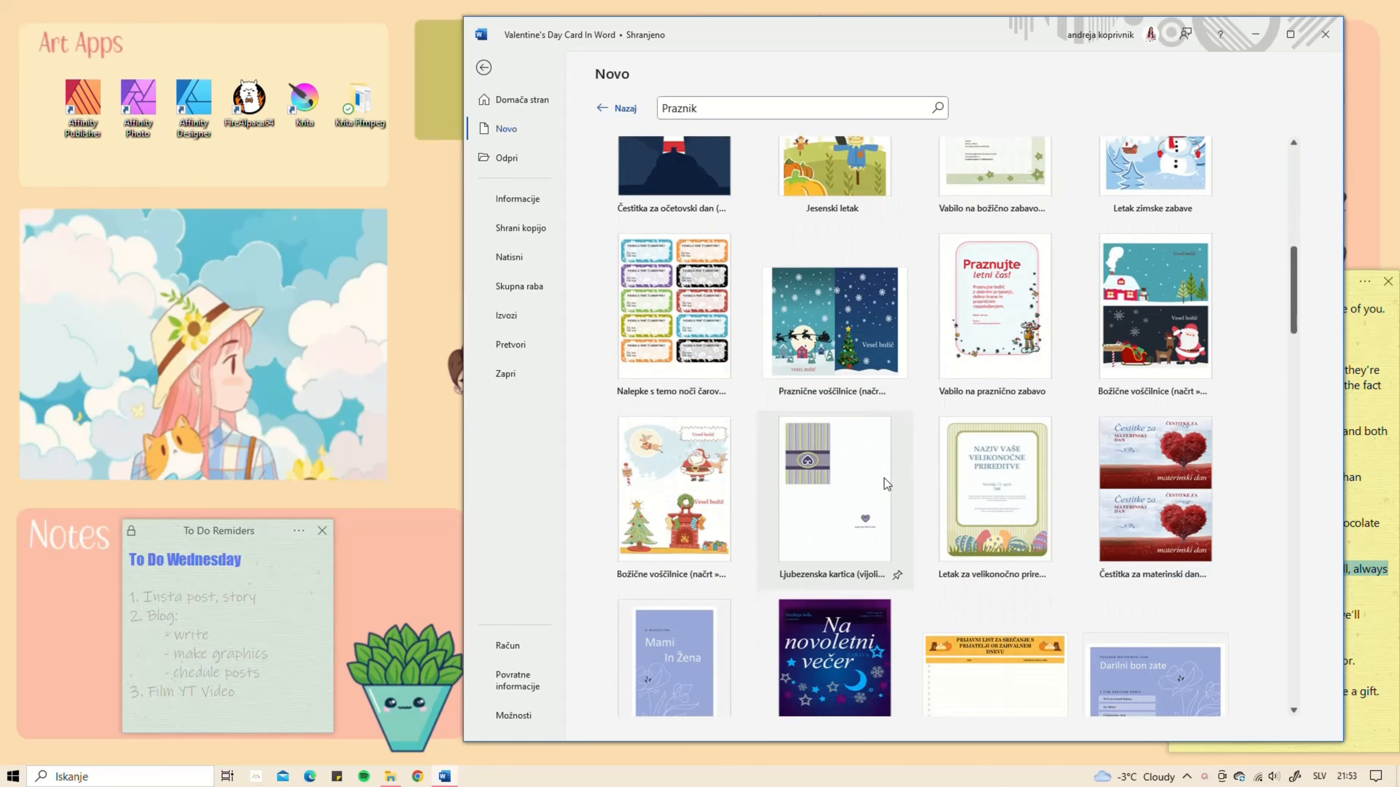
{"action": "scroll", "coordinate": [883, 478], "scroll_direction": "down", "scroll_amount": 10}
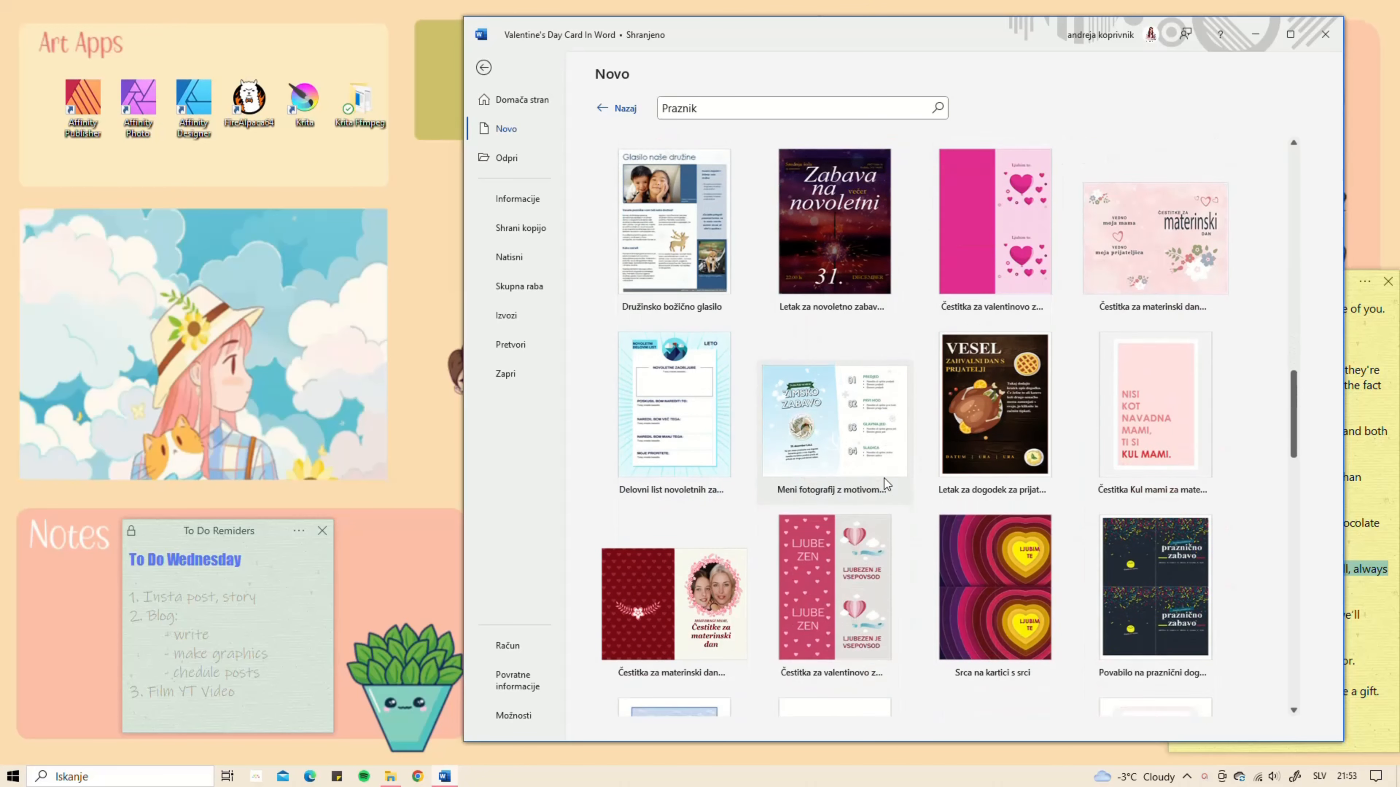
{"action": "scroll", "coordinate": [883, 478], "scroll_direction": "up", "scroll_amount": 8}
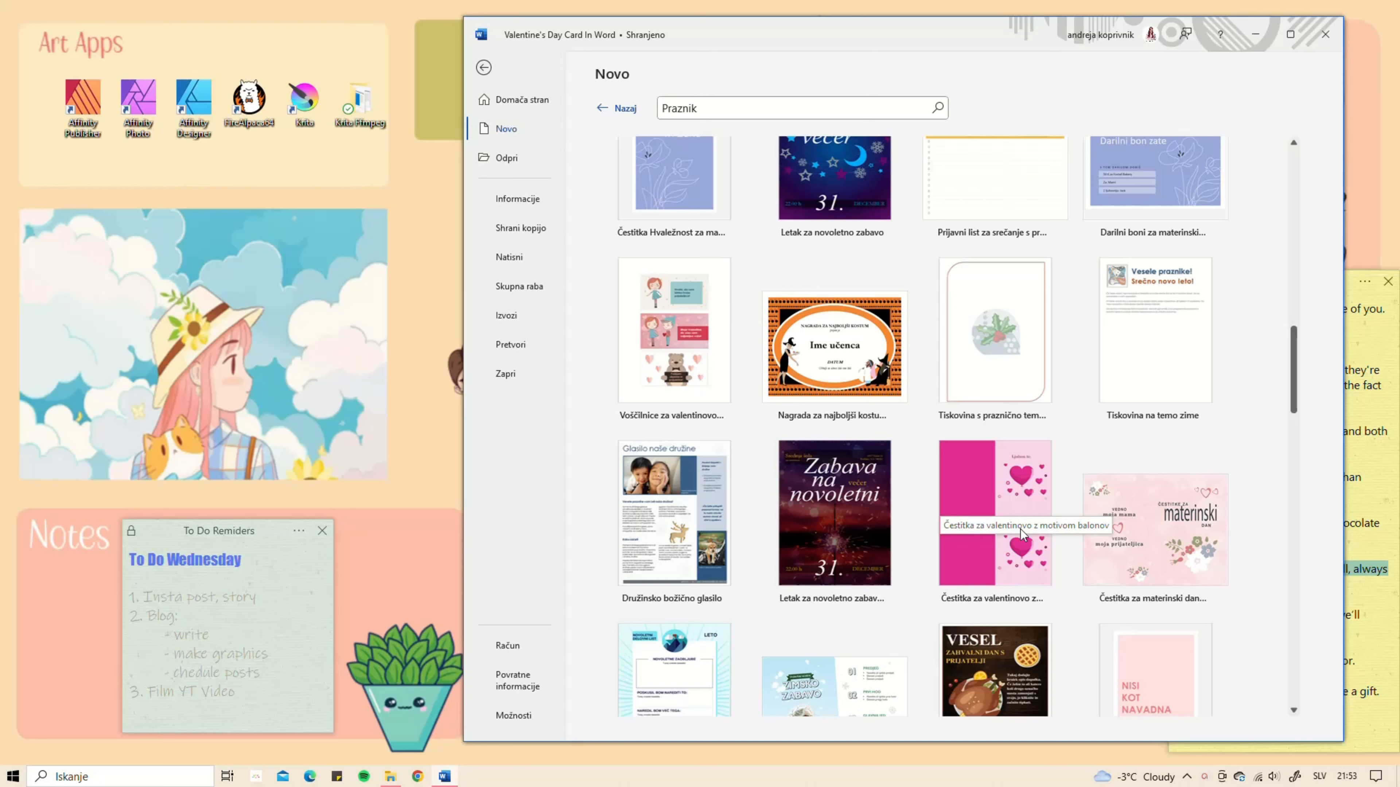
{"action": "left_click", "coordinate": [1022, 486]}
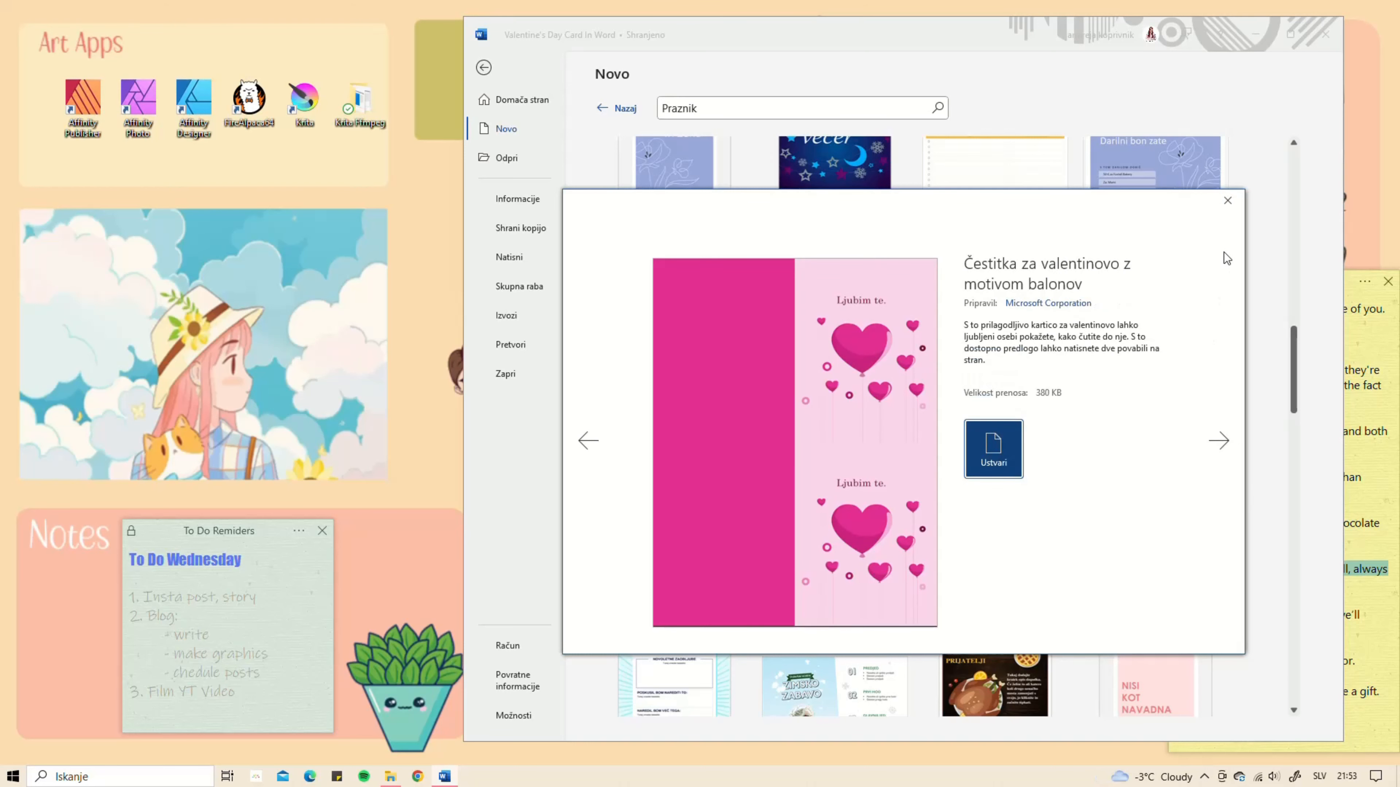
{"action": "left_click", "coordinate": [1226, 201]}
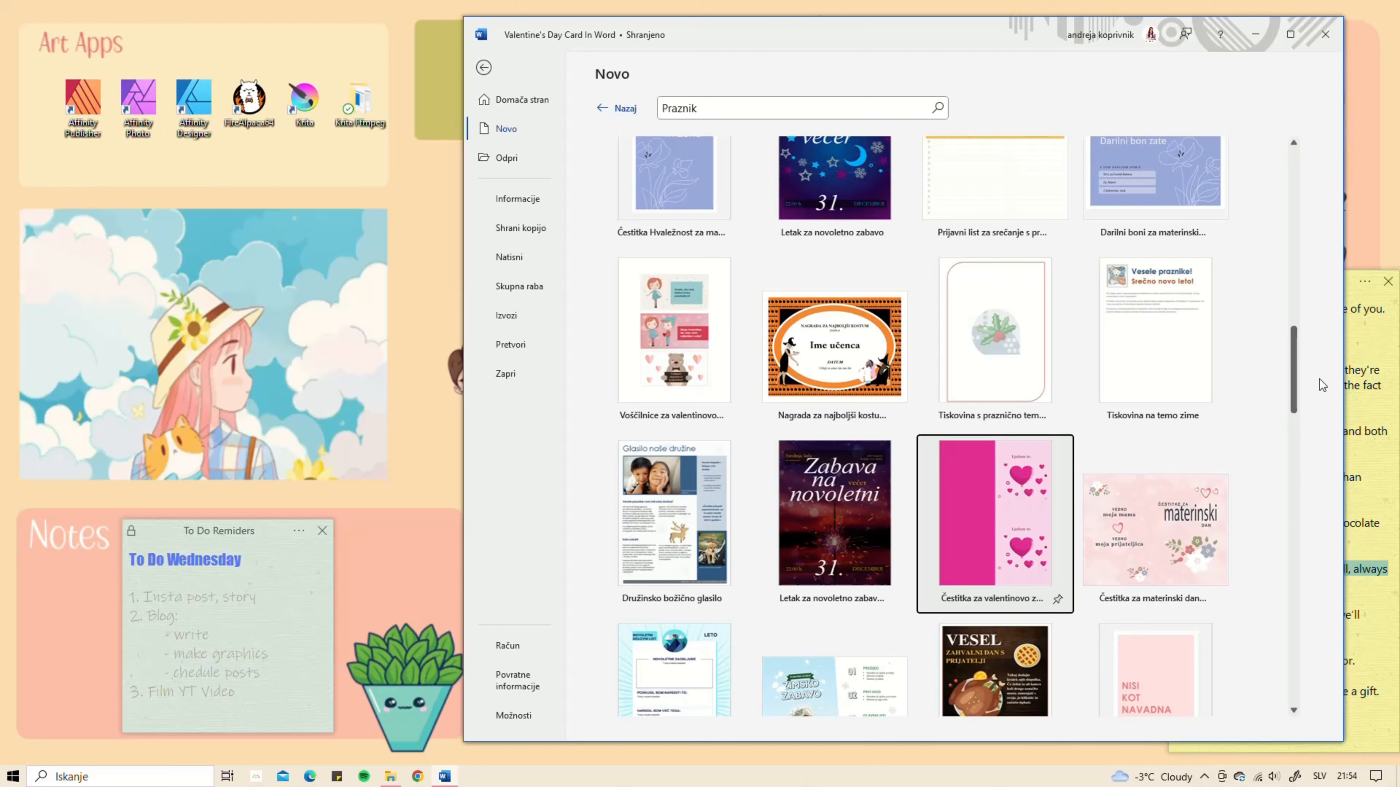
Step: Look through the rest of the holiday templates for further Valentine's card designs
{"action": "scroll", "coordinate": [1273, 392], "scroll_direction": "down", "scroll_amount": 5}
{"action": "scroll", "coordinate": [1275, 396], "scroll_direction": "down", "scroll_amount": 1}
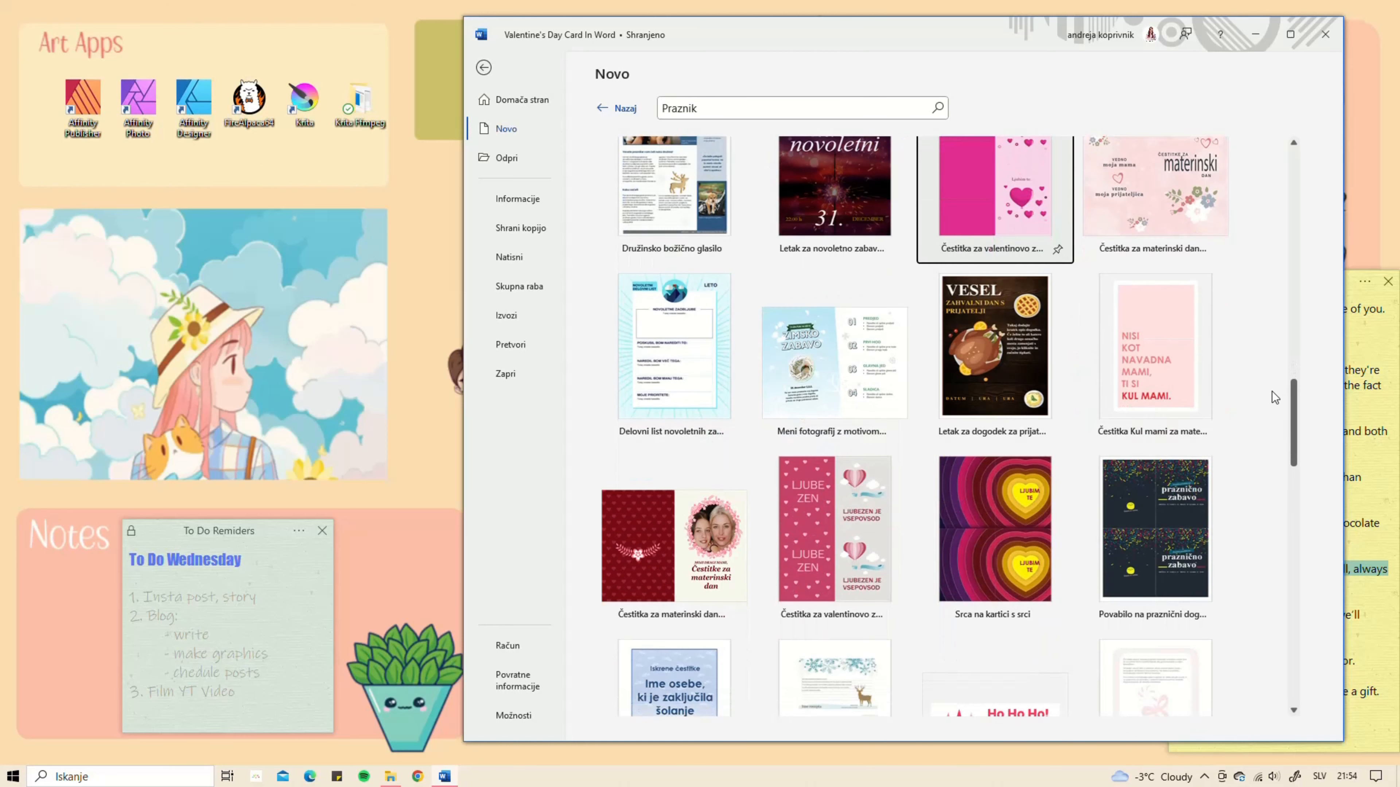
{"action": "scroll", "coordinate": [1270, 392], "scroll_direction": "down", "scroll_amount": 3}
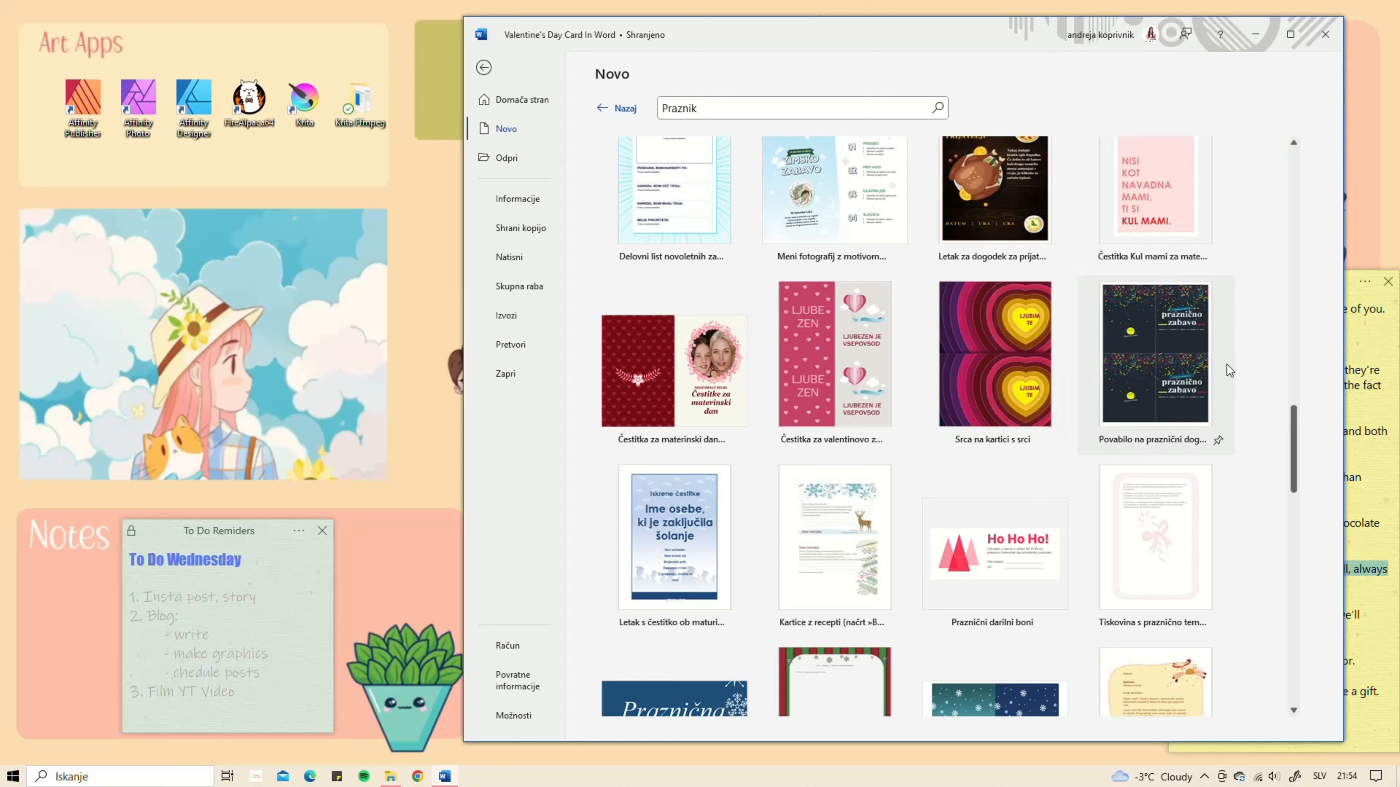
{"action": "scroll", "coordinate": [1247, 367], "scroll_direction": "down", "scroll_amount": 4}
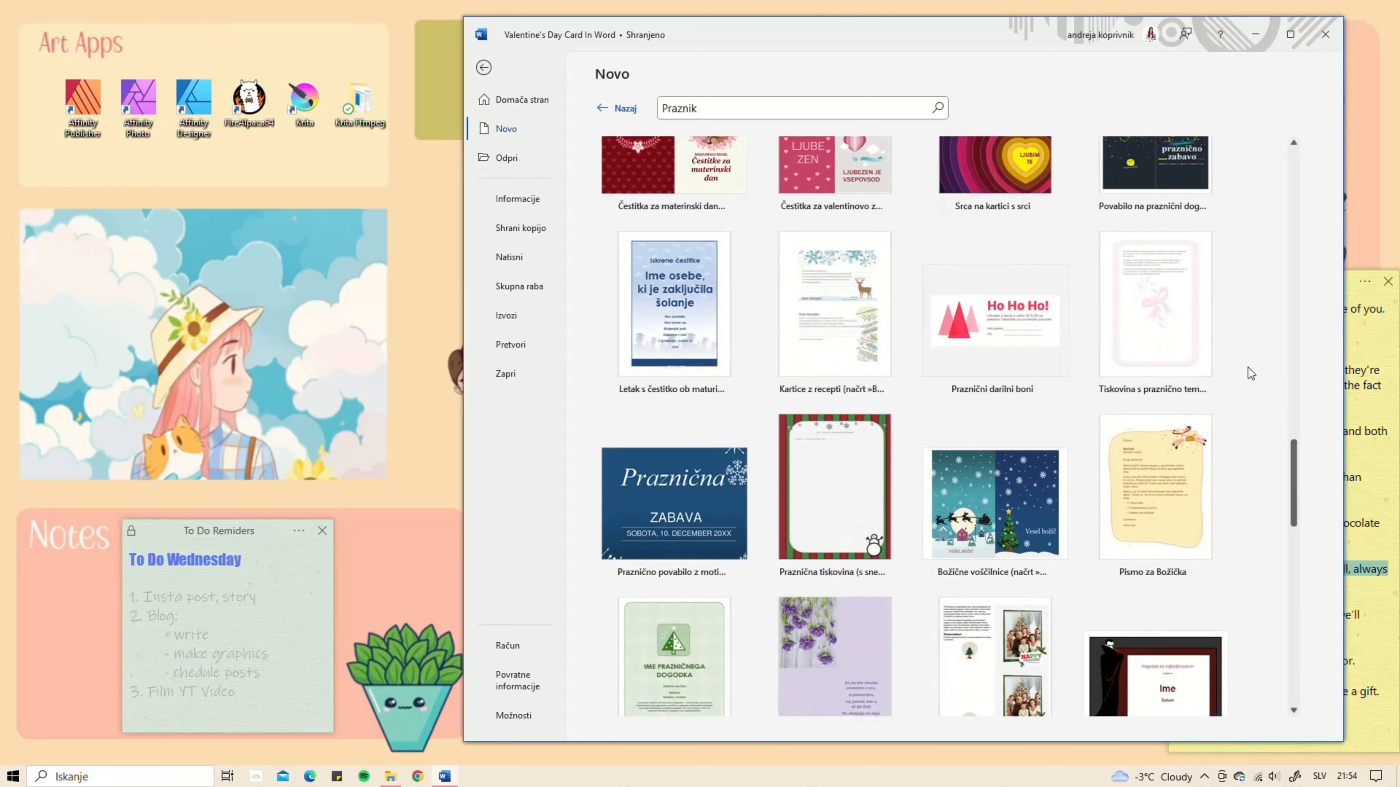
{"action": "scroll", "coordinate": [1248, 368], "scroll_direction": "down", "scroll_amount": 3}
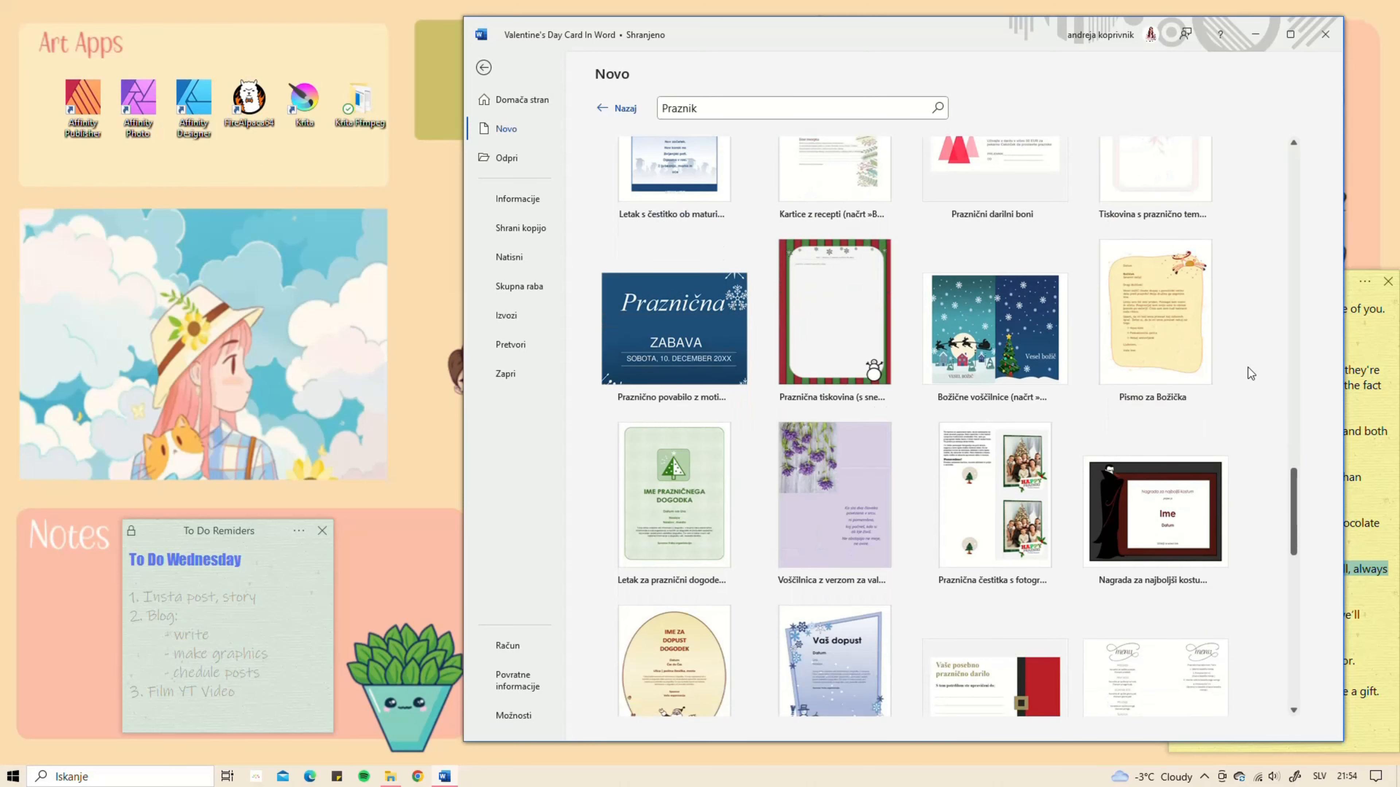
{"action": "scroll", "coordinate": [1247, 368], "scroll_direction": "down", "scroll_amount": 1}
{"action": "scroll", "coordinate": [1248, 368], "scroll_direction": "down", "scroll_amount": 8}
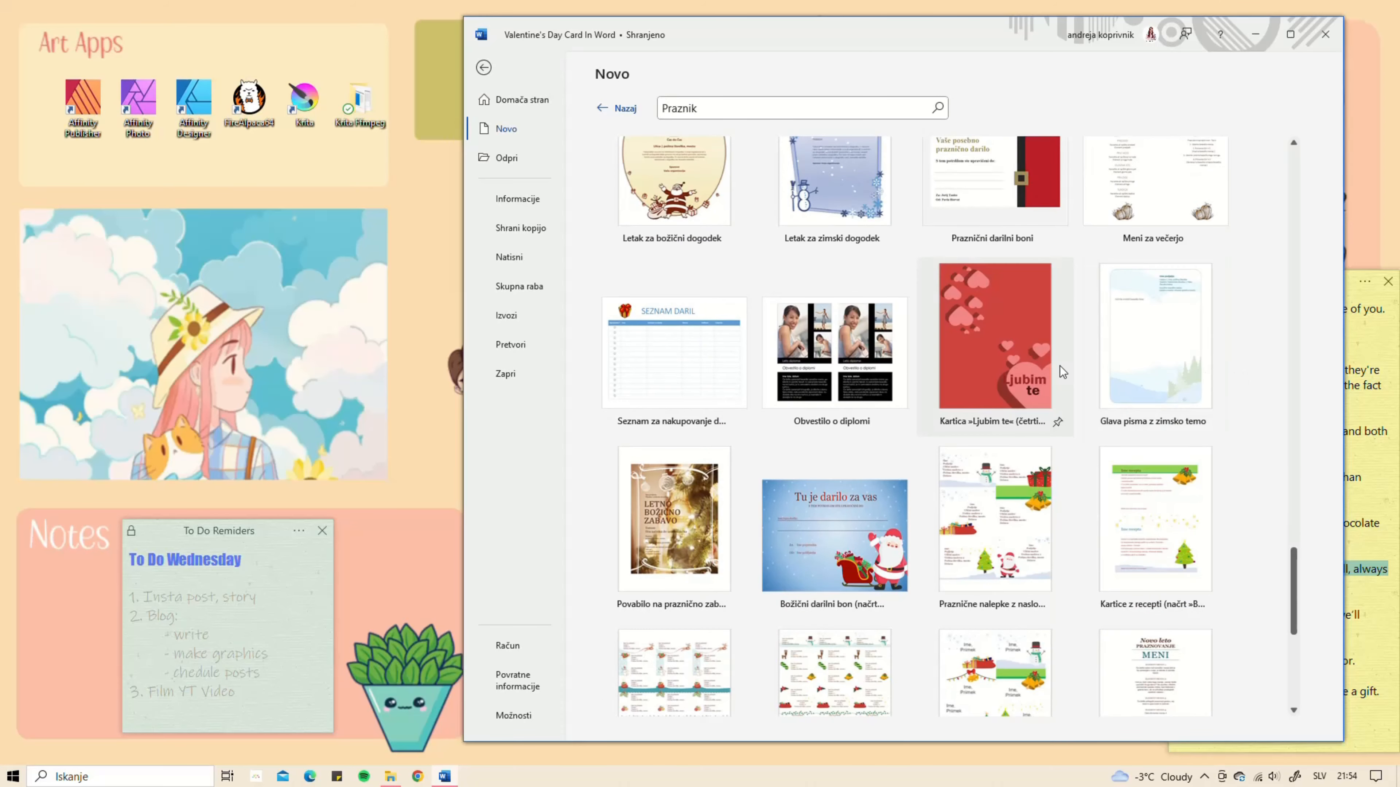
{"action": "scroll", "coordinate": [1044, 372], "scroll_direction": "down", "scroll_amount": 8}
{"action": "scroll", "coordinate": [1044, 372], "scroll_direction": "up", "scroll_amount": 9}
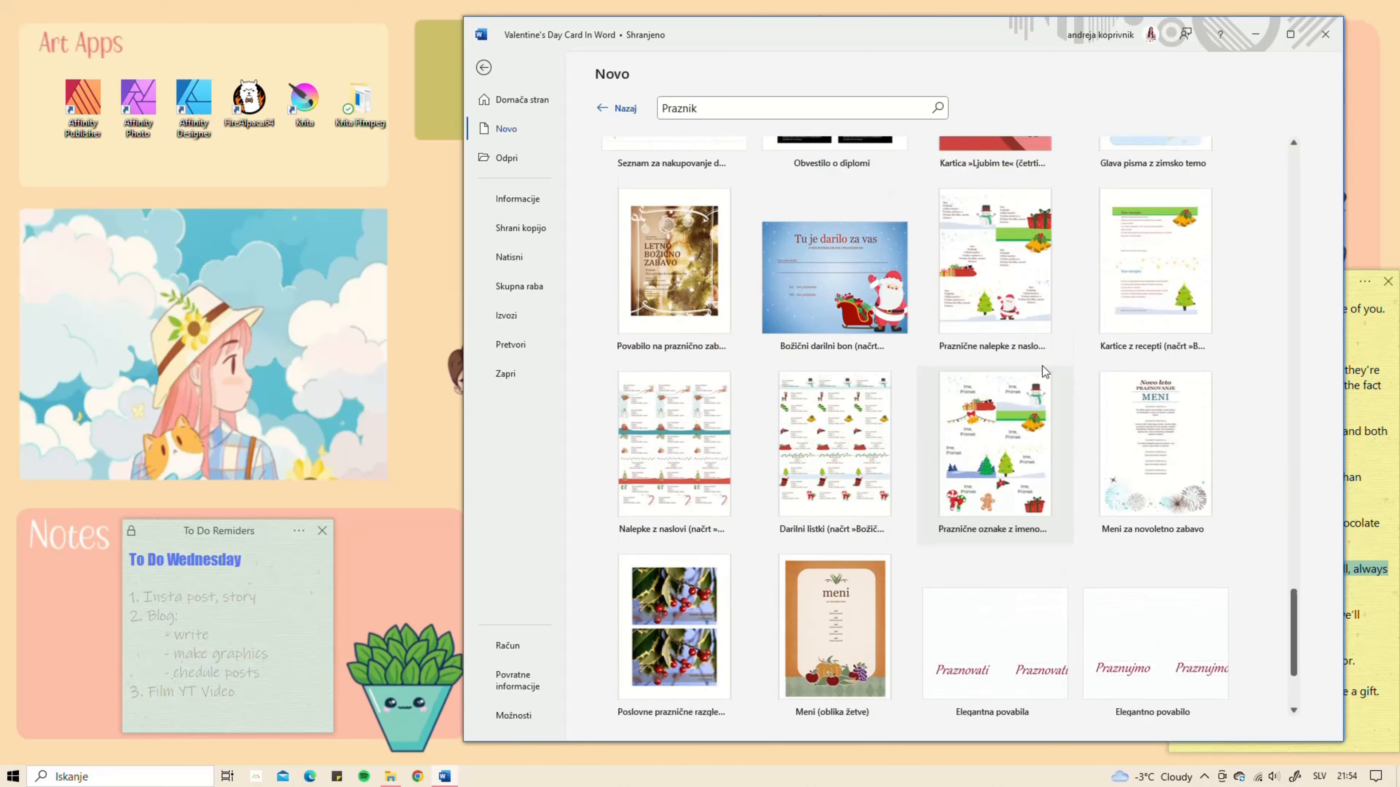
{"action": "scroll", "coordinate": [1045, 372], "scroll_direction": "up", "scroll_amount": 20}
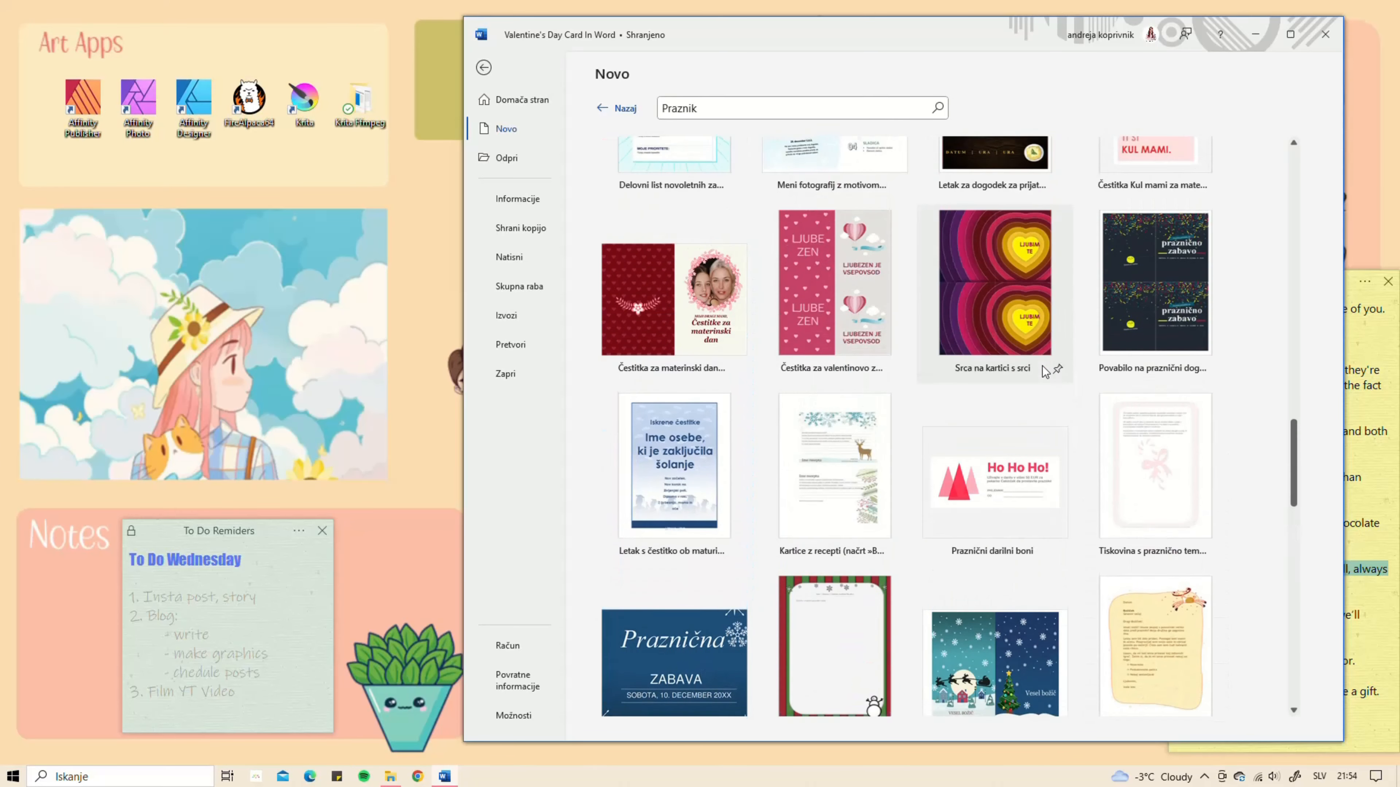
{"action": "scroll", "coordinate": [1046, 371], "scroll_direction": "up", "scroll_amount": 15}
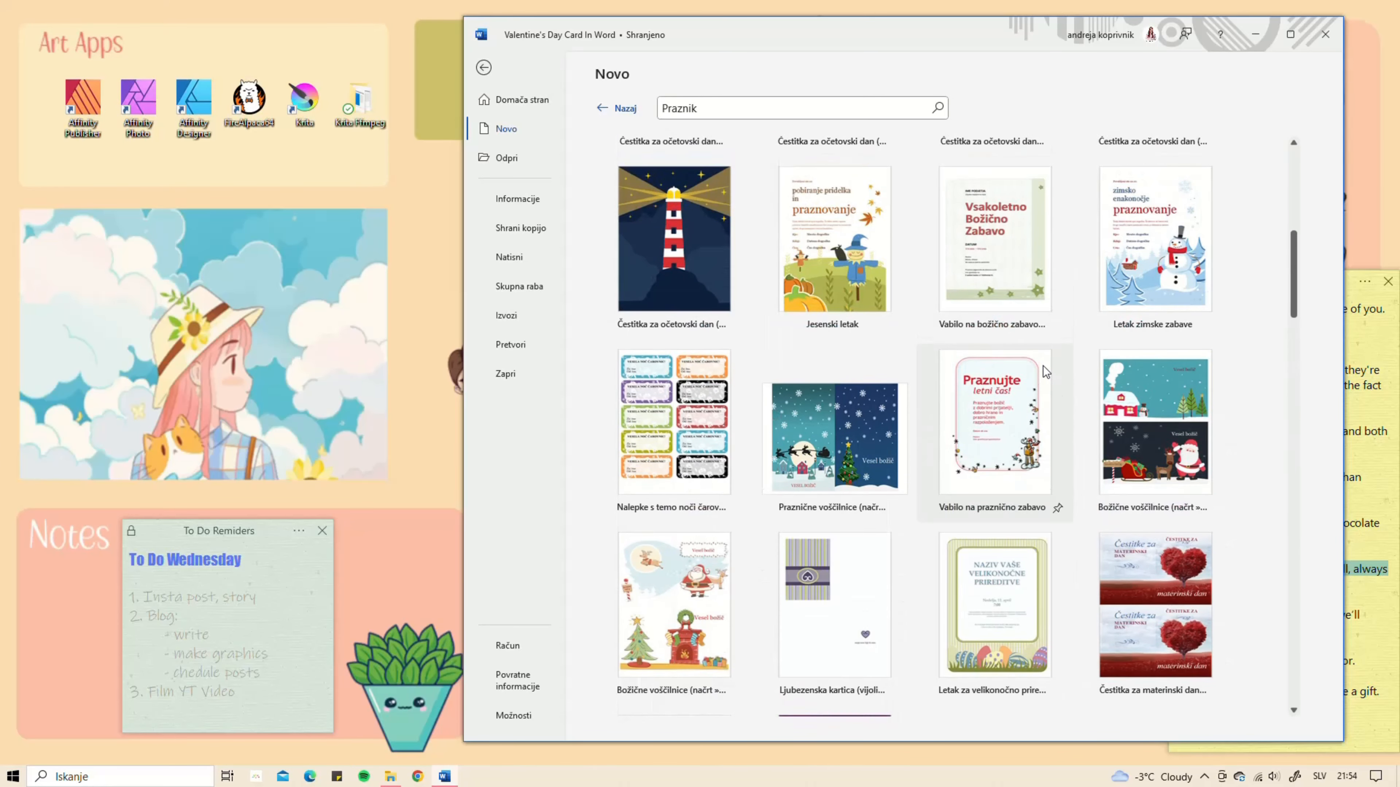
{"action": "scroll", "coordinate": [1046, 371], "scroll_direction": "up", "scroll_amount": 6}
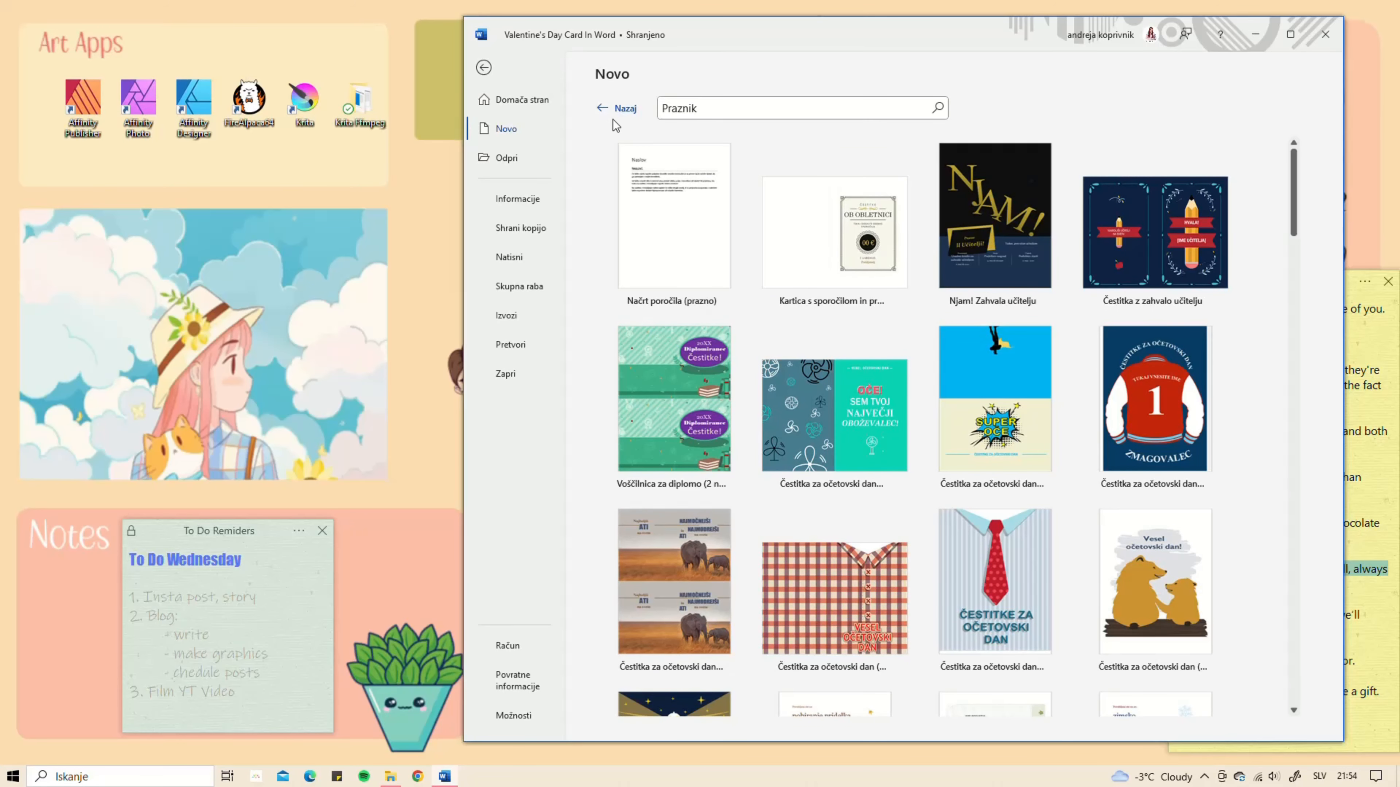
Step: Leave the holiday templates, create a blank document and set its page orientation to landscape
{"action": "left_click", "coordinate": [626, 109]}
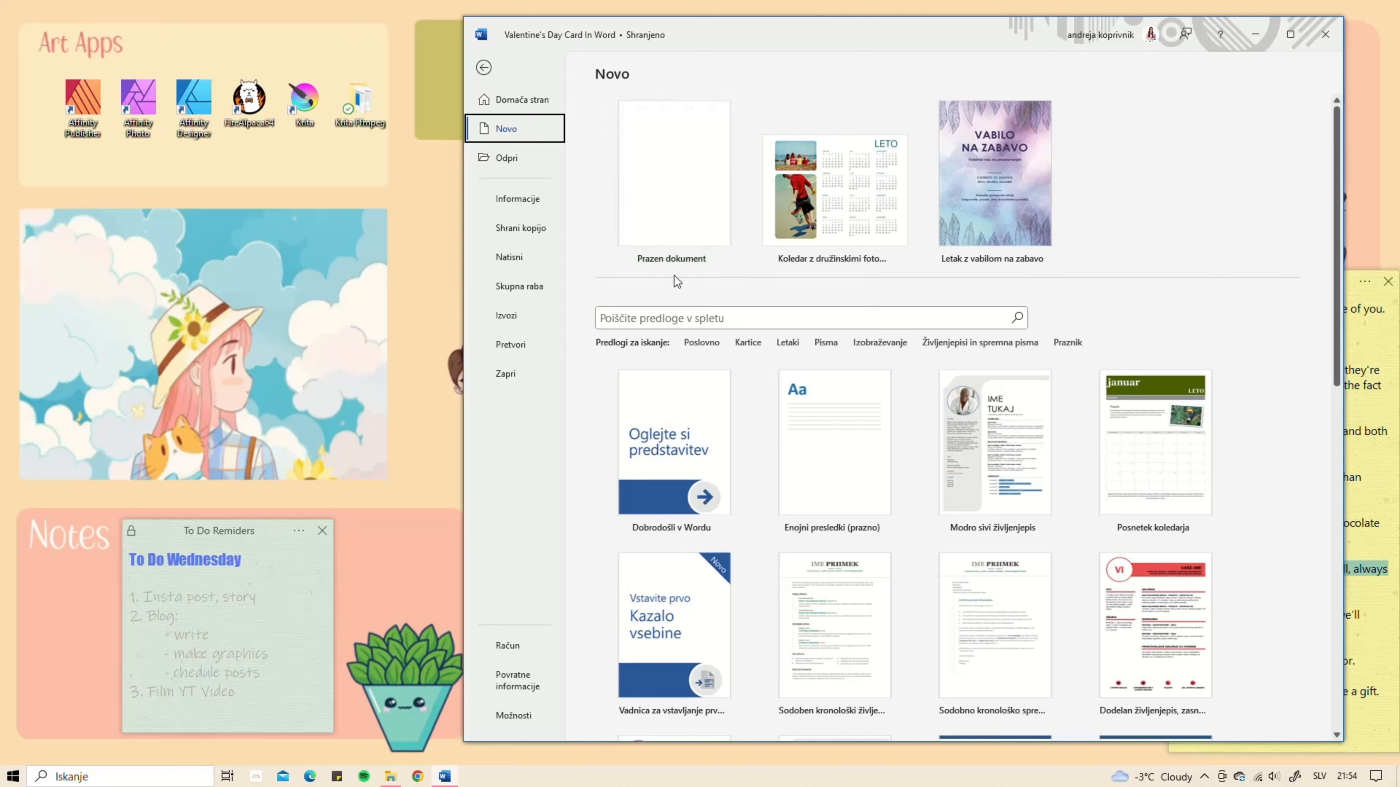
{"action": "left_click", "coordinate": [680, 250]}
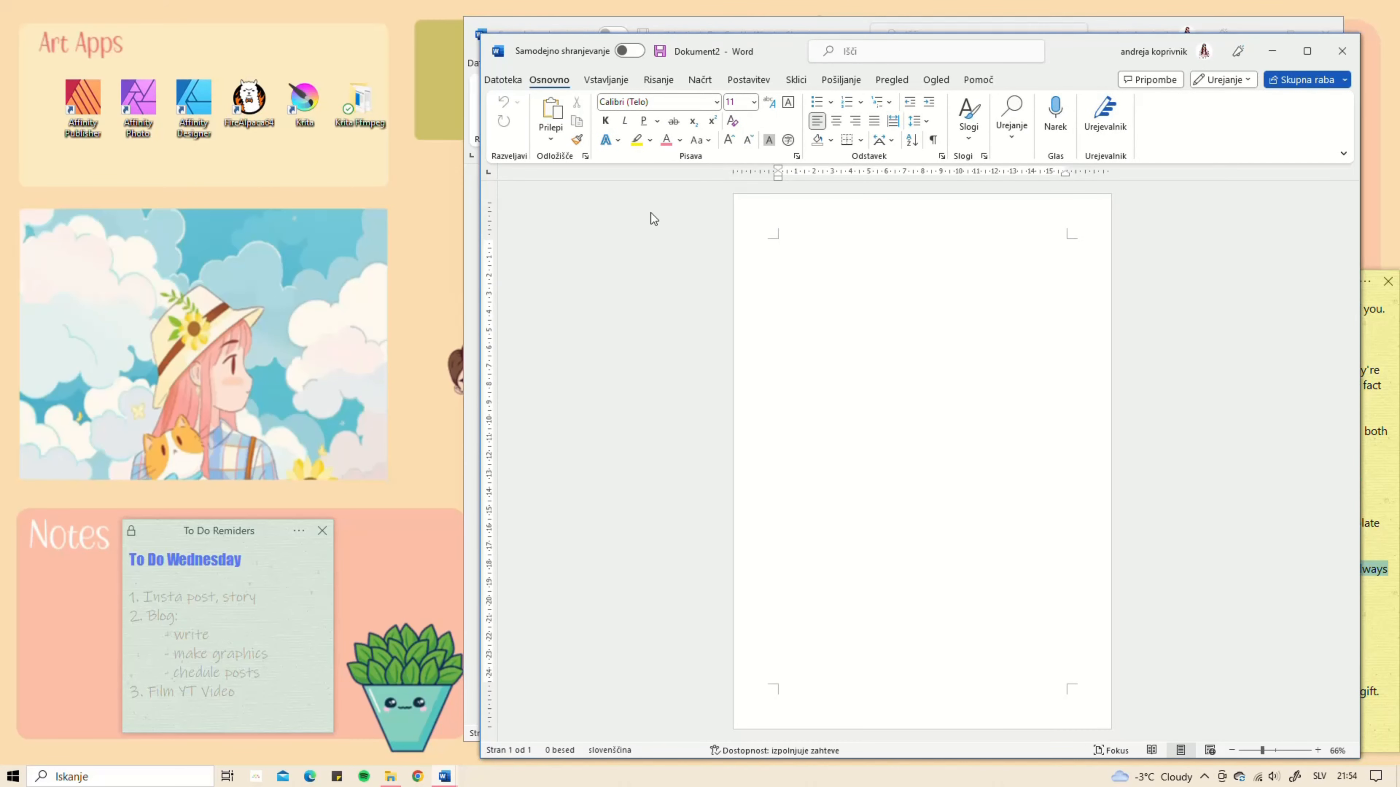
{"action": "left_click_drag", "start_coordinate": [1098, 41], "coordinate": [1070, 26]}
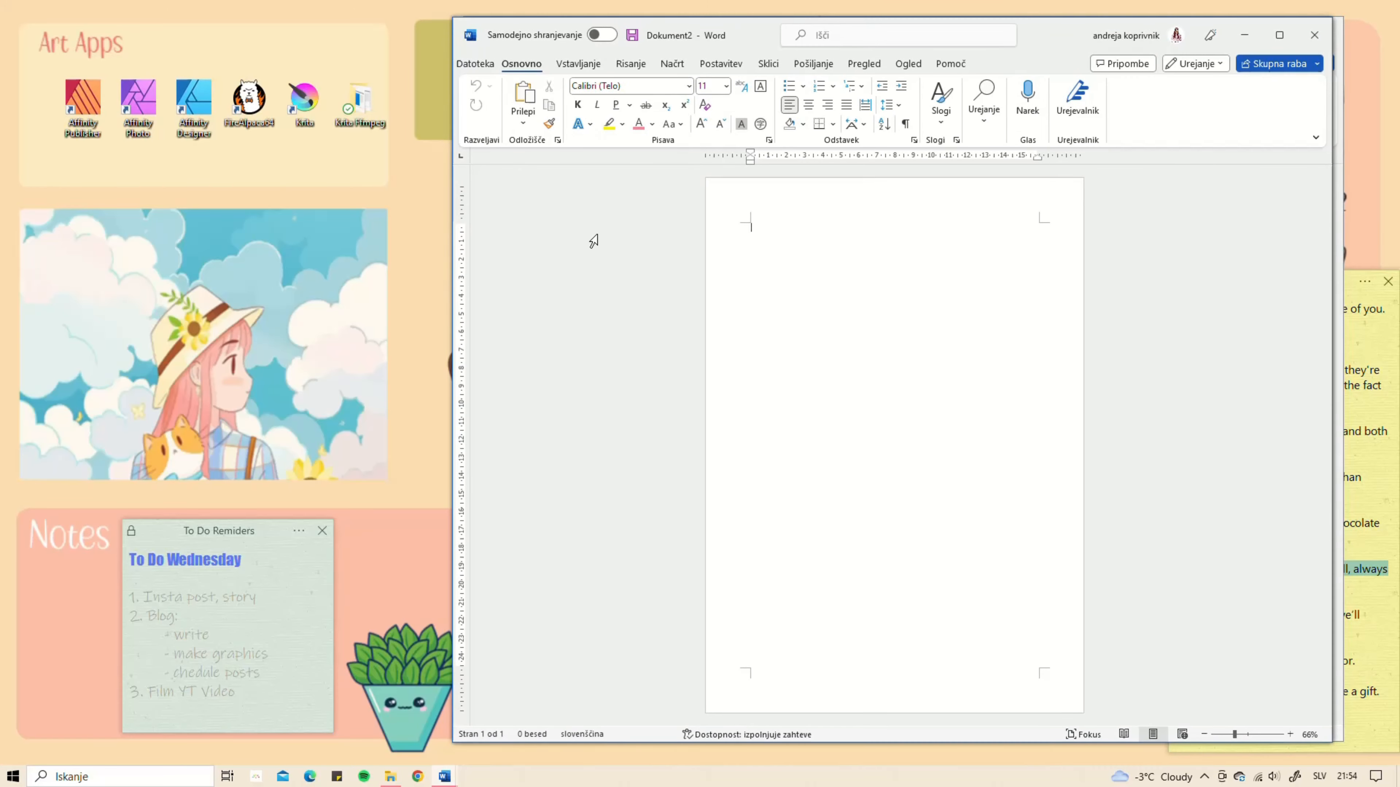
{"action": "left_click", "coordinate": [672, 63]}
{"action": "left_click", "coordinate": [704, 69]}
{"action": "left_click", "coordinate": [578, 102]}
{"action": "left_click", "coordinate": [612, 197]}
Step: Insert a rectangle from the page's upper-left margin corner and widen it to fill the whole area between the margins
{"action": "left_click", "coordinate": [521, 63]}
{"action": "left_click", "coordinate": [578, 63]}
{"action": "left_click", "coordinate": [608, 86]}
{"action": "left_click", "coordinate": [678, 128]}
{"action": "mouse_move", "coordinate": [672, 300]}
{"action": "left_mouse_down"}
{"action": "mouse_move", "coordinate": [893, 579]}
{"action": "mouse_move", "coordinate": [919, 588]}
{"action": "left_mouse_up"}
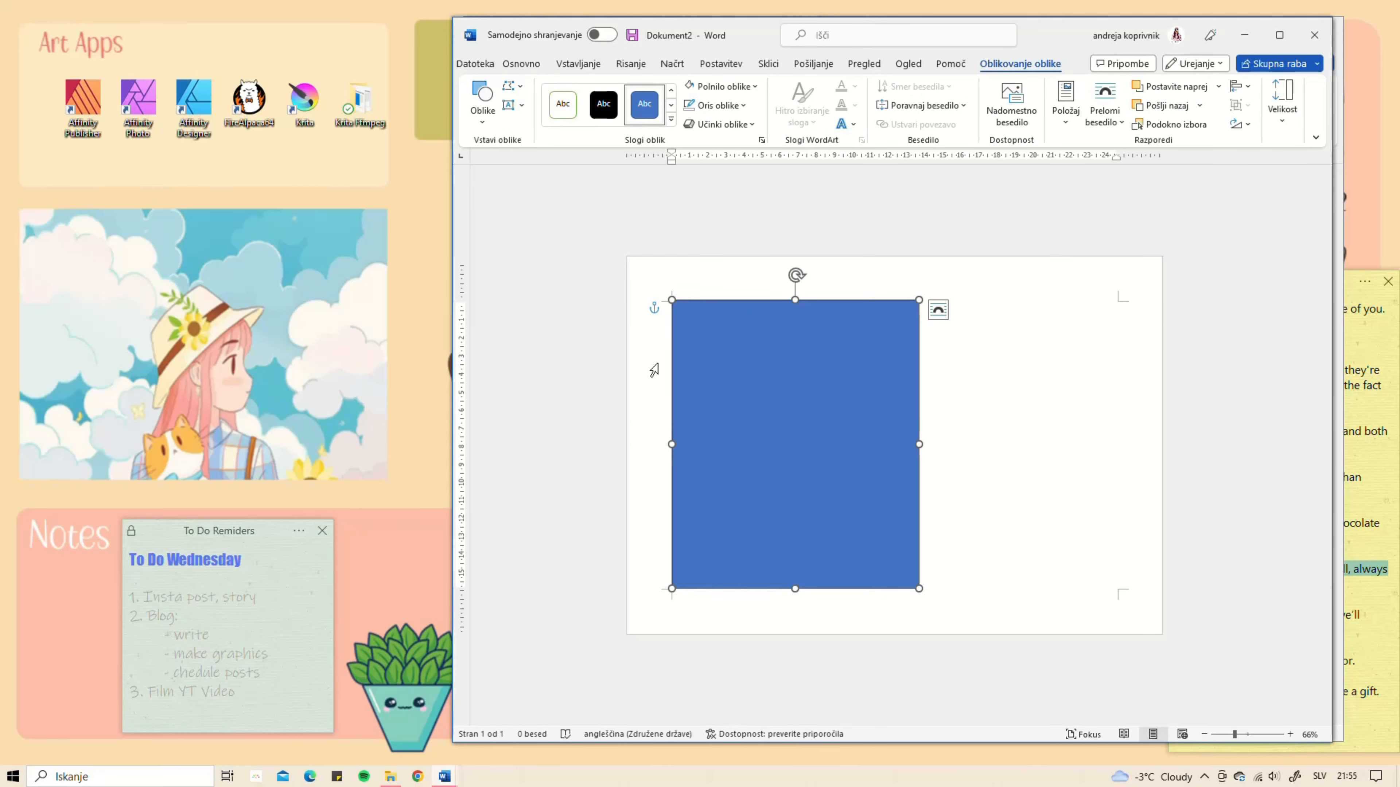
{"action": "left_click", "coordinate": [879, 291]}
{"action": "left_click", "coordinate": [763, 337]}
{"action": "left_click_drag", "start_coordinate": [918, 443], "coordinate": [1119, 444]}
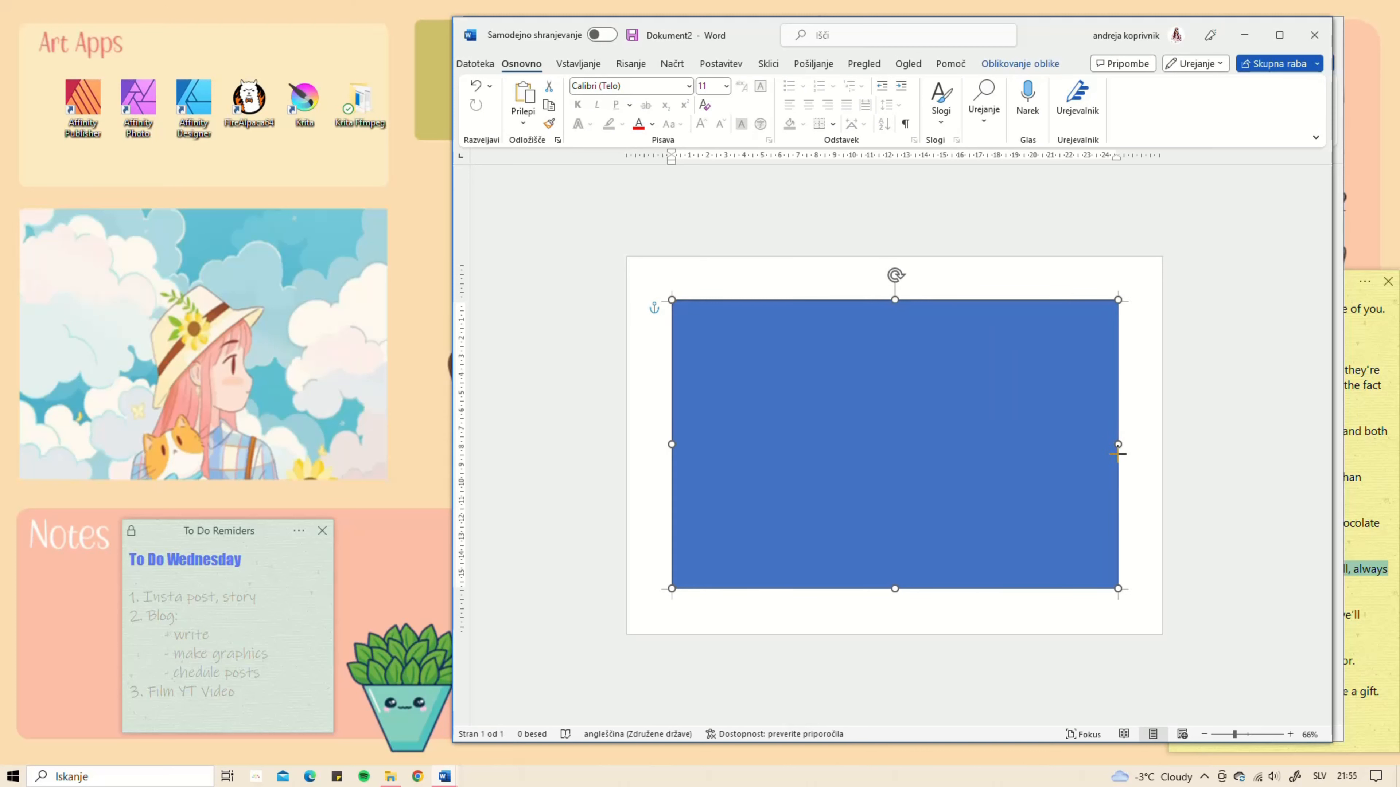
Step: Position the rectangle in the middle centre of the page with text wrapping and check its layout options
{"action": "left_click", "coordinate": [1020, 63]}
{"action": "left_click", "coordinate": [1065, 102]}
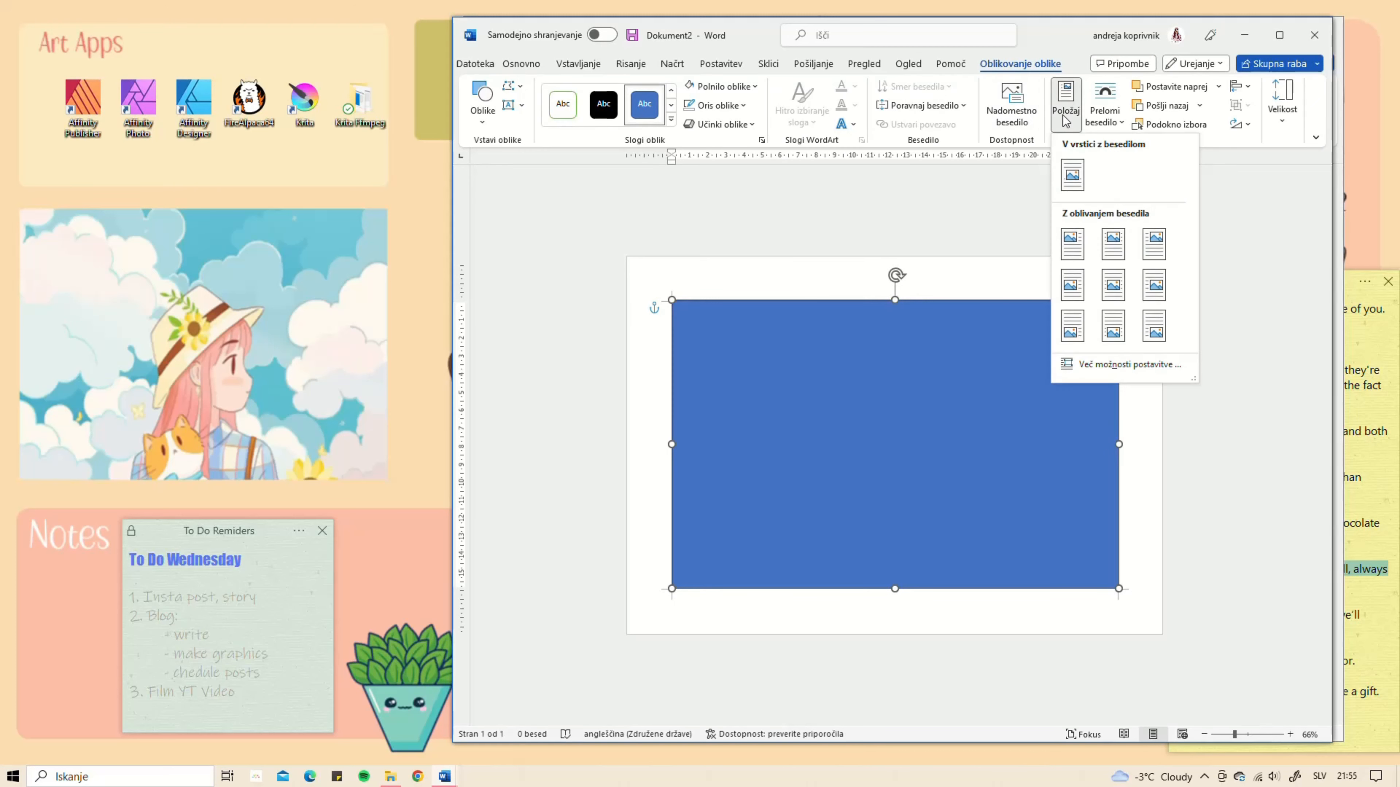
{"action": "left_click", "coordinate": [1115, 289]}
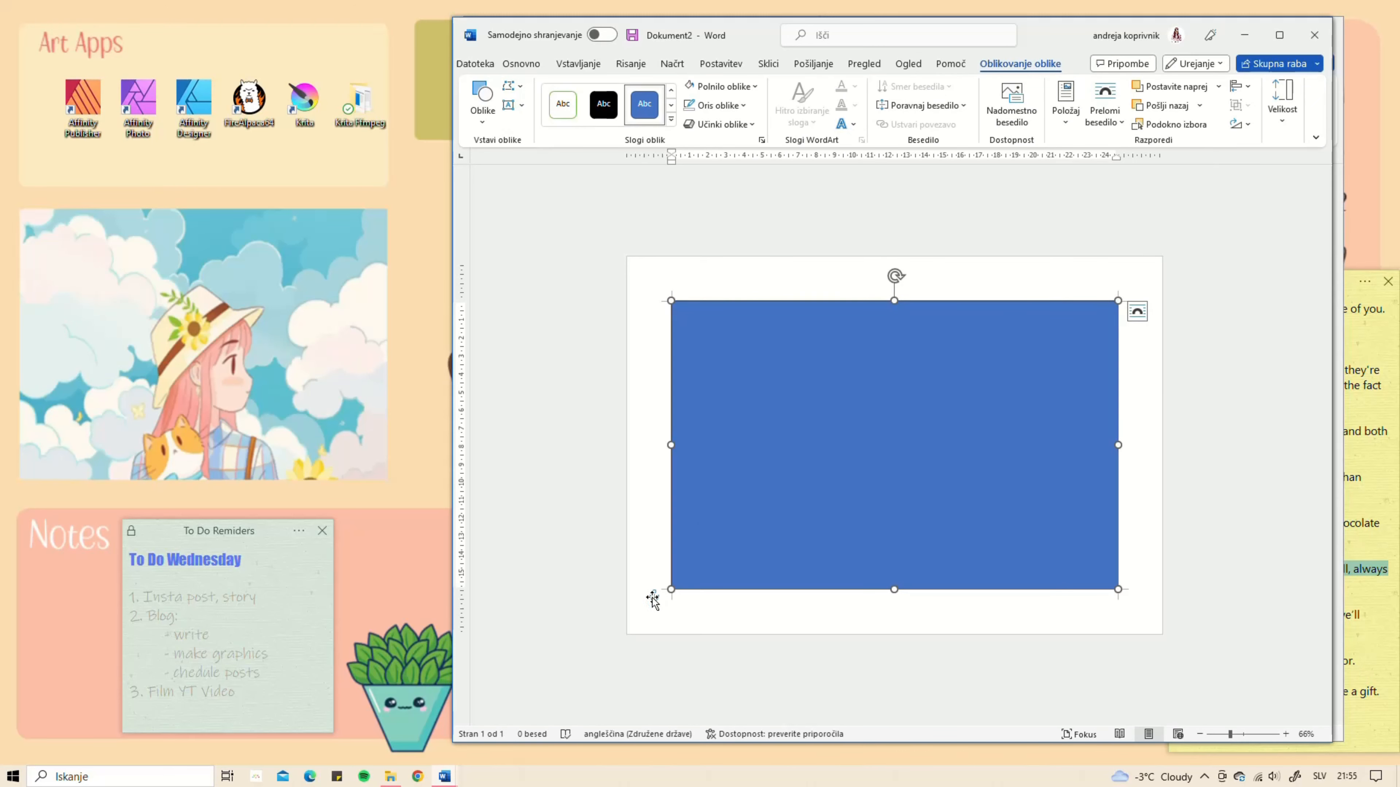
{"action": "left_click", "coordinate": [1136, 312]}
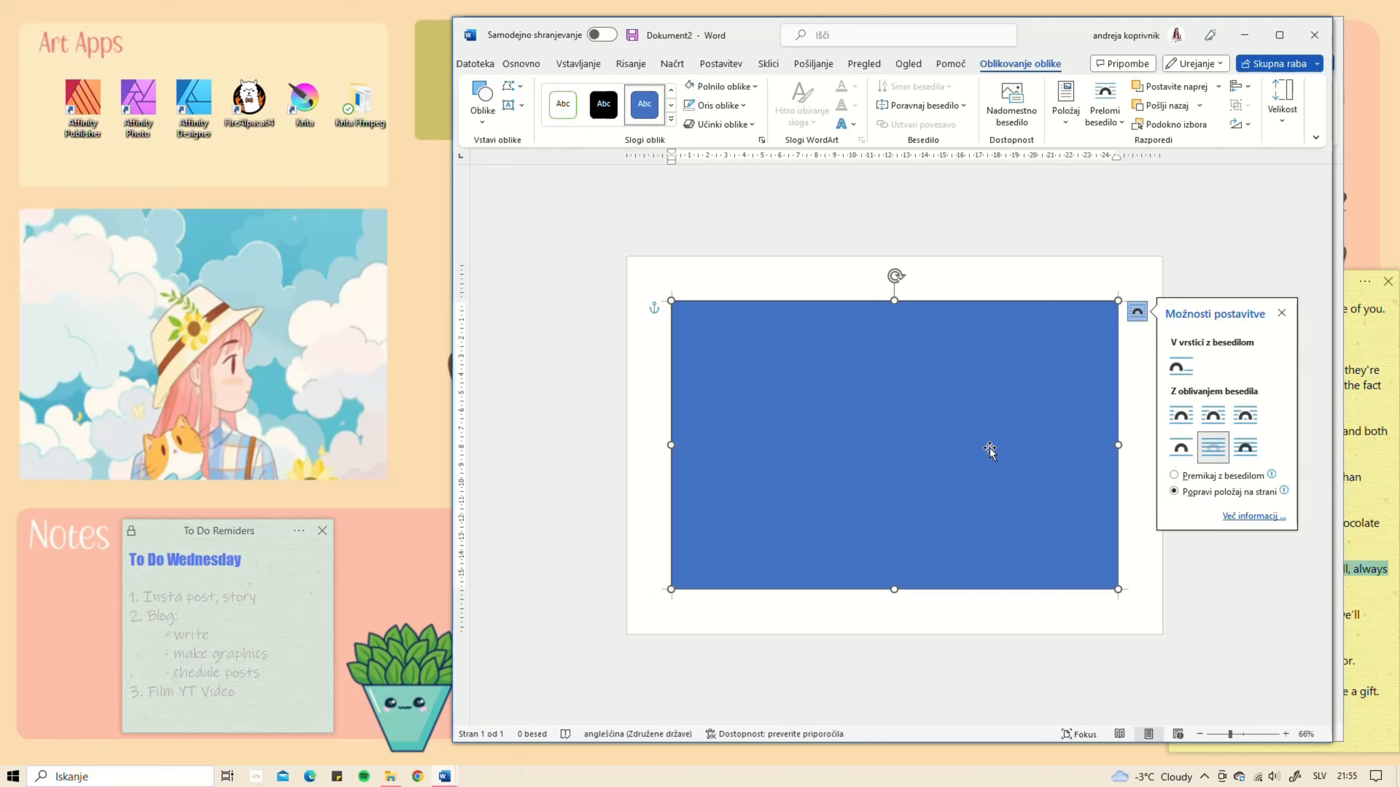
Step: Fill the large rectangle with light pink and remove its outline
{"action": "left_click", "coordinate": [724, 87]}
{"action": "left_click", "coordinate": [710, 265]}
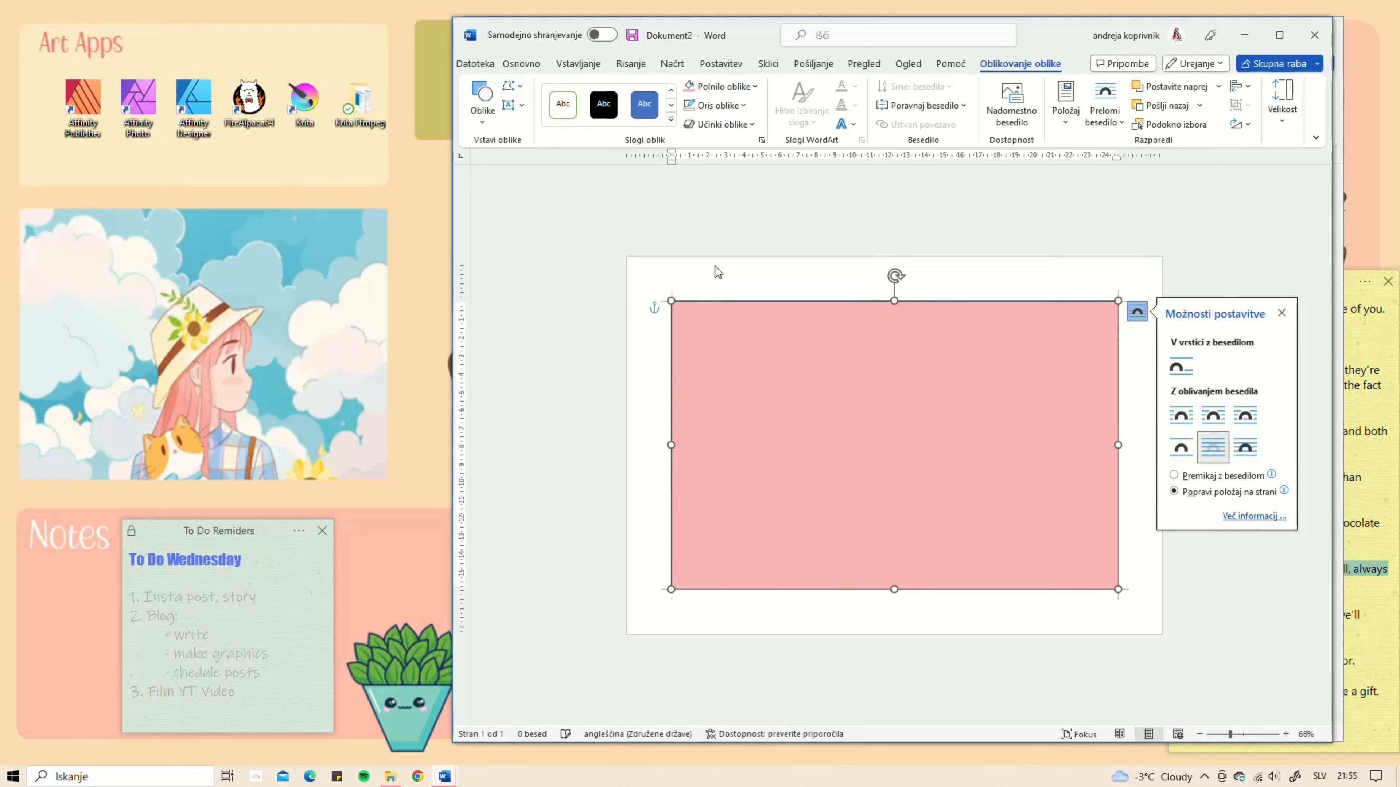
{"action": "left_click", "coordinate": [716, 105]}
{"action": "left_click", "coordinate": [695, 196]}
{"action": "left_click", "coordinate": [773, 281]}
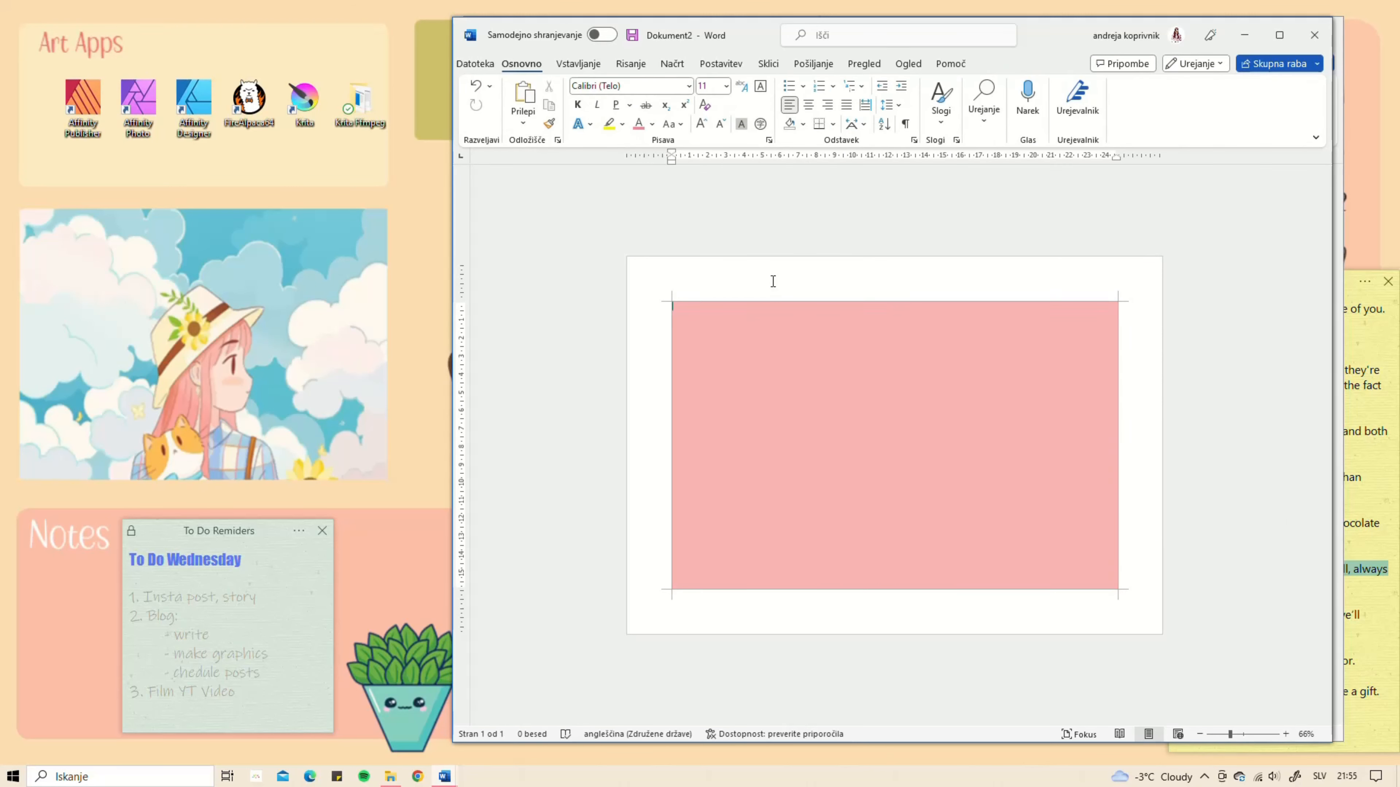
Step: Draw a second rectangle over the left half of the pink one, matching its full height
{"action": "left_click", "coordinate": [578, 63]}
{"action": "left_click", "coordinate": [609, 86]}
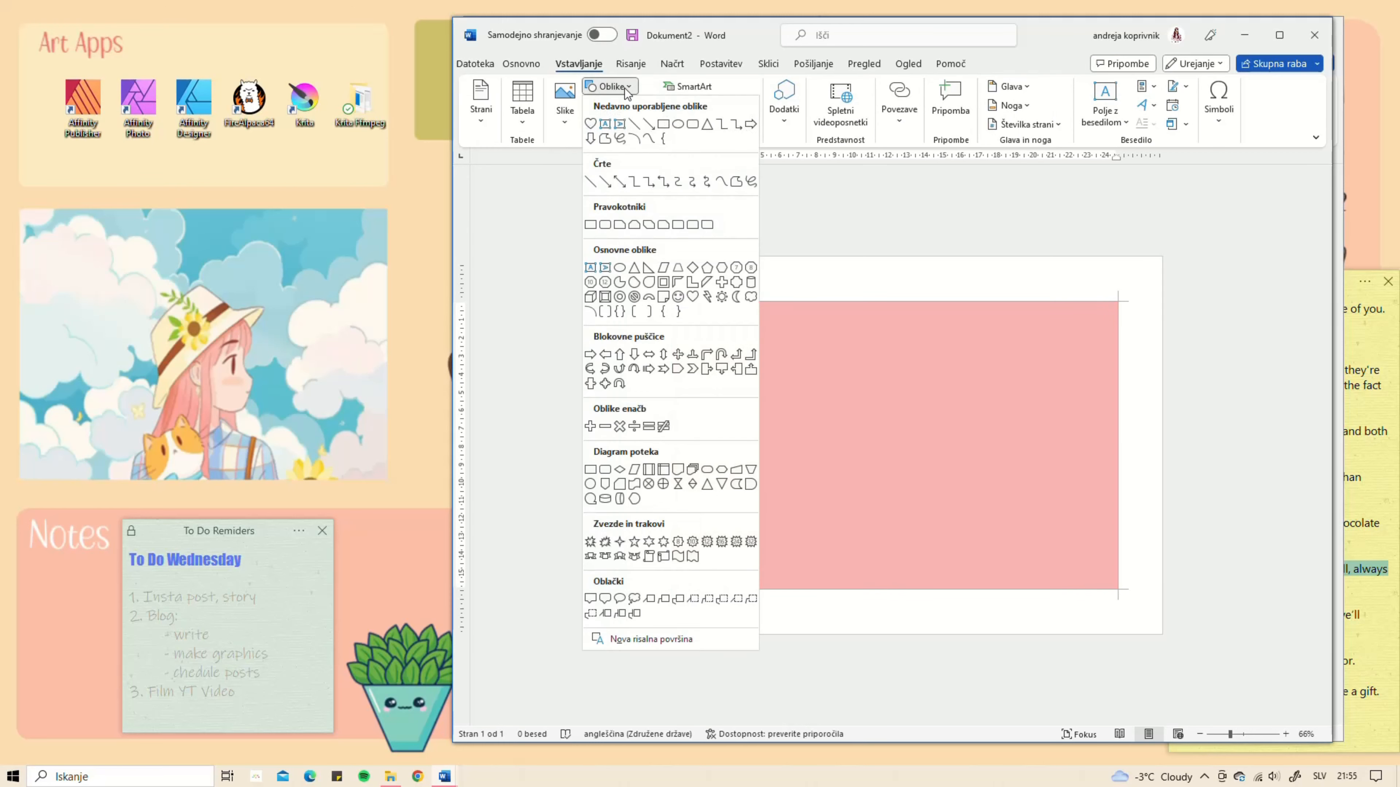
{"action": "left_click", "coordinate": [663, 124]}
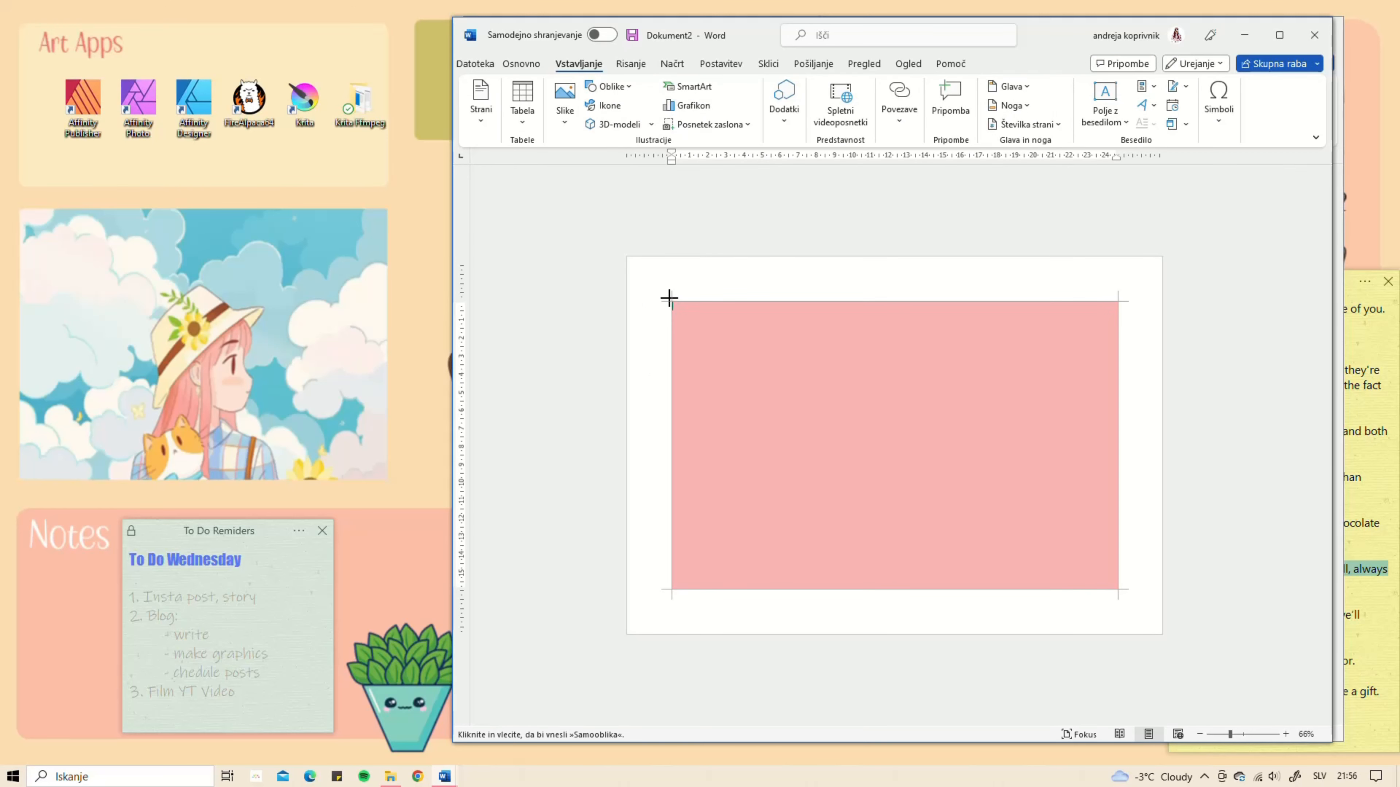
{"action": "left_click_drag", "start_coordinate": [671, 300], "coordinate": [892, 588]}
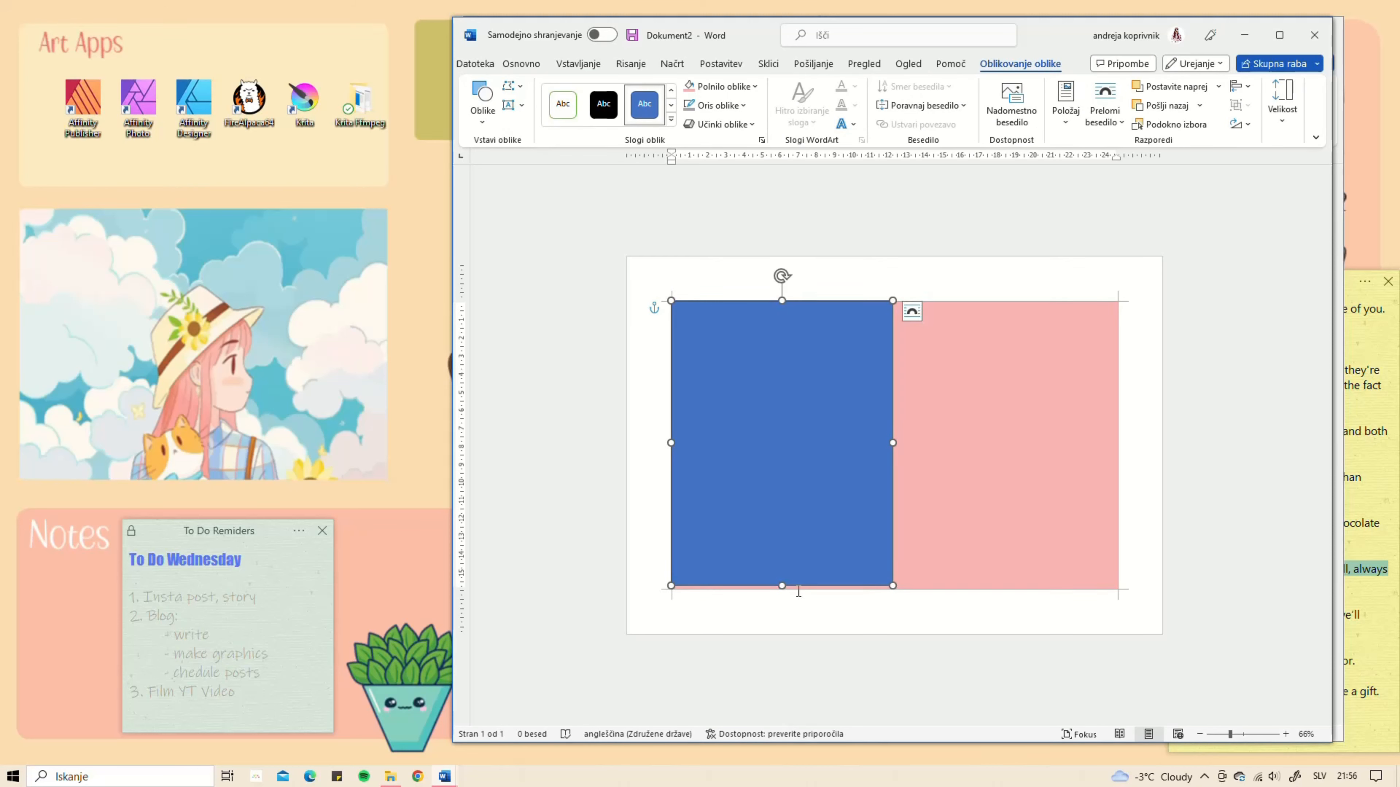
{"action": "left_click_drag", "start_coordinate": [782, 589], "coordinate": [782, 589]}
{"action": "left_click", "coordinate": [647, 420]}
{"action": "left_click", "coordinate": [822, 387]}
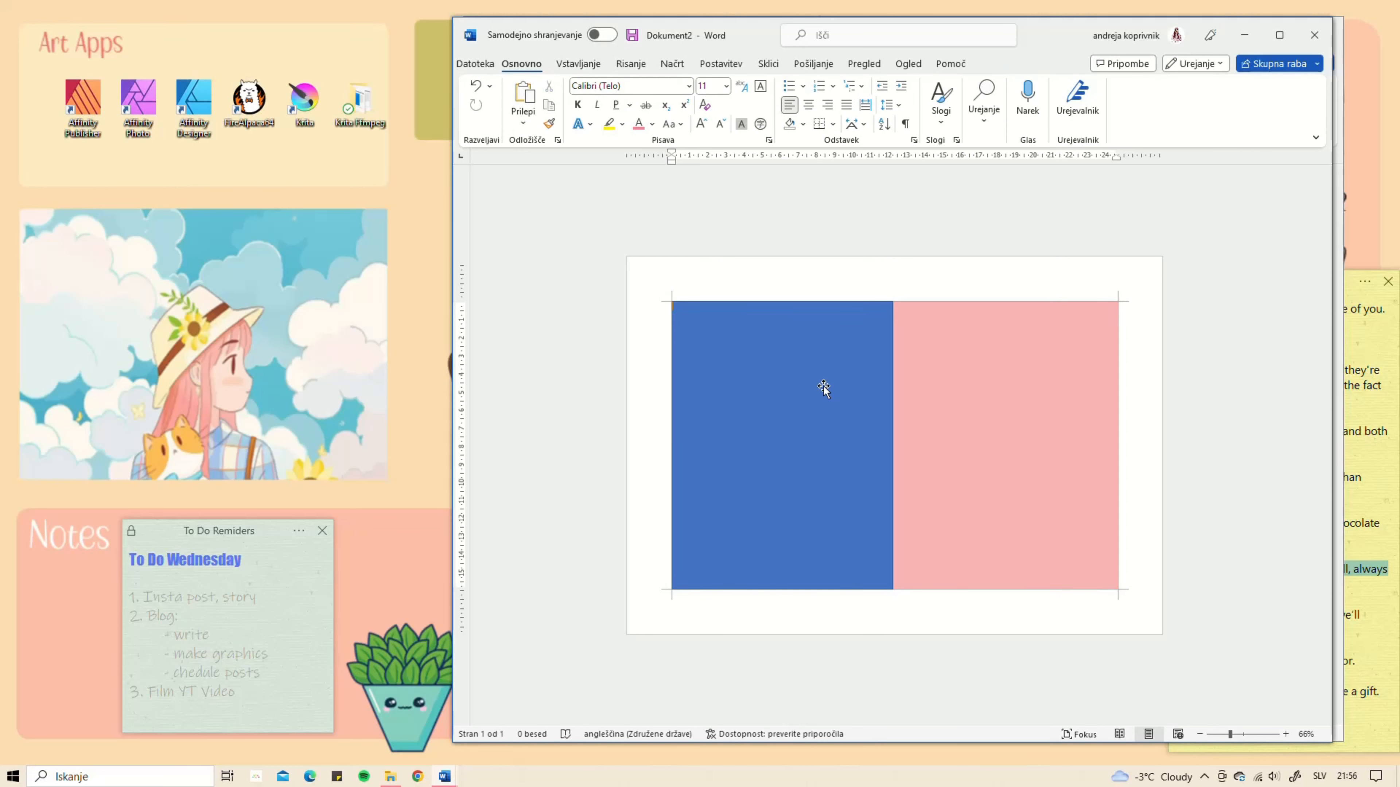
Step: Move the blue rectangle onto the right half of the pink one, fill it with white and remove its outline
{"action": "left_click_drag", "start_coordinate": [837, 388], "coordinate": [1063, 393]}
{"action": "left_click", "coordinate": [1020, 64]}
{"action": "left_click", "coordinate": [690, 88]}
{"action": "left_click", "coordinate": [688, 124]}
{"action": "left_click", "coordinate": [716, 105]}
{"action": "left_click", "coordinate": [688, 186]}
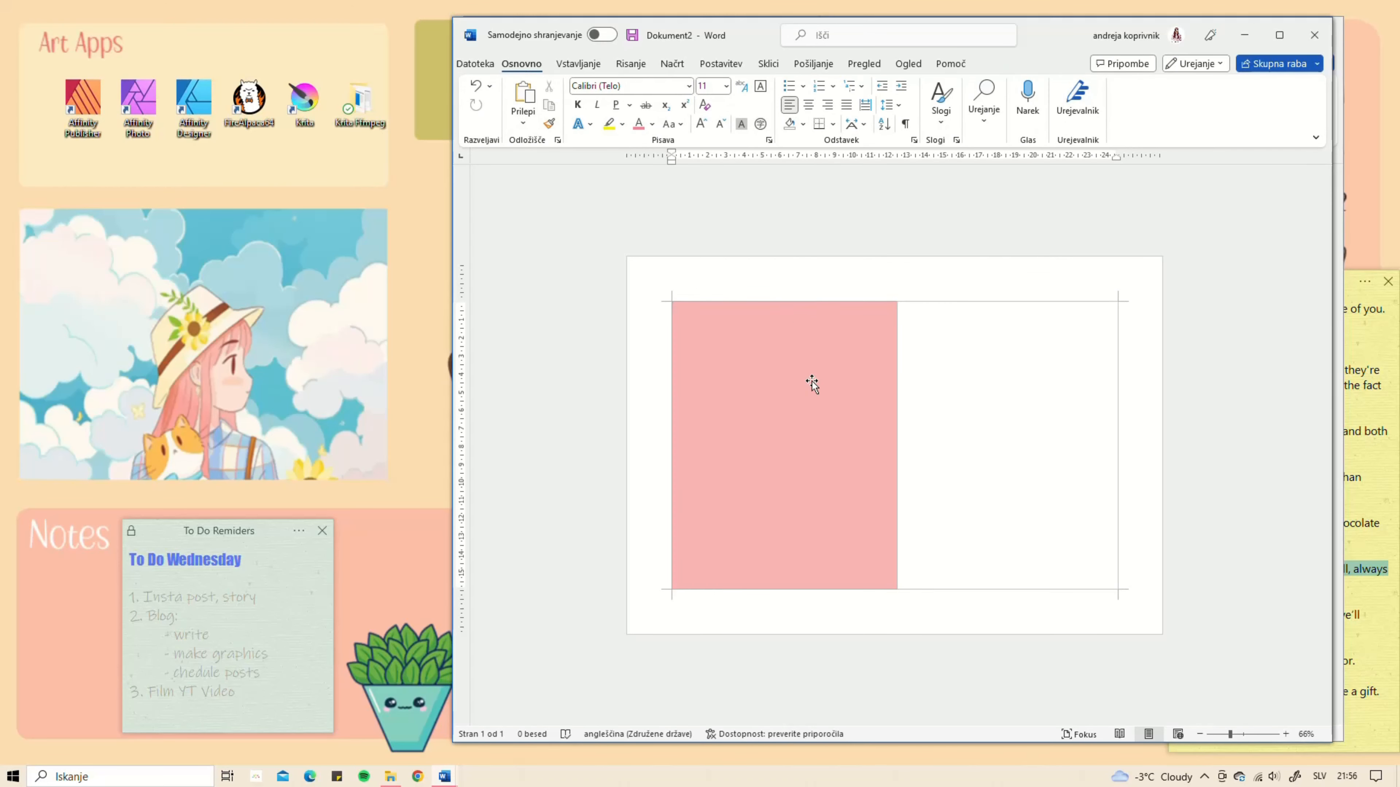
Step: Check the layout options of the white rectangle on the right half of the card
{"action": "left_click", "coordinate": [1009, 406]}
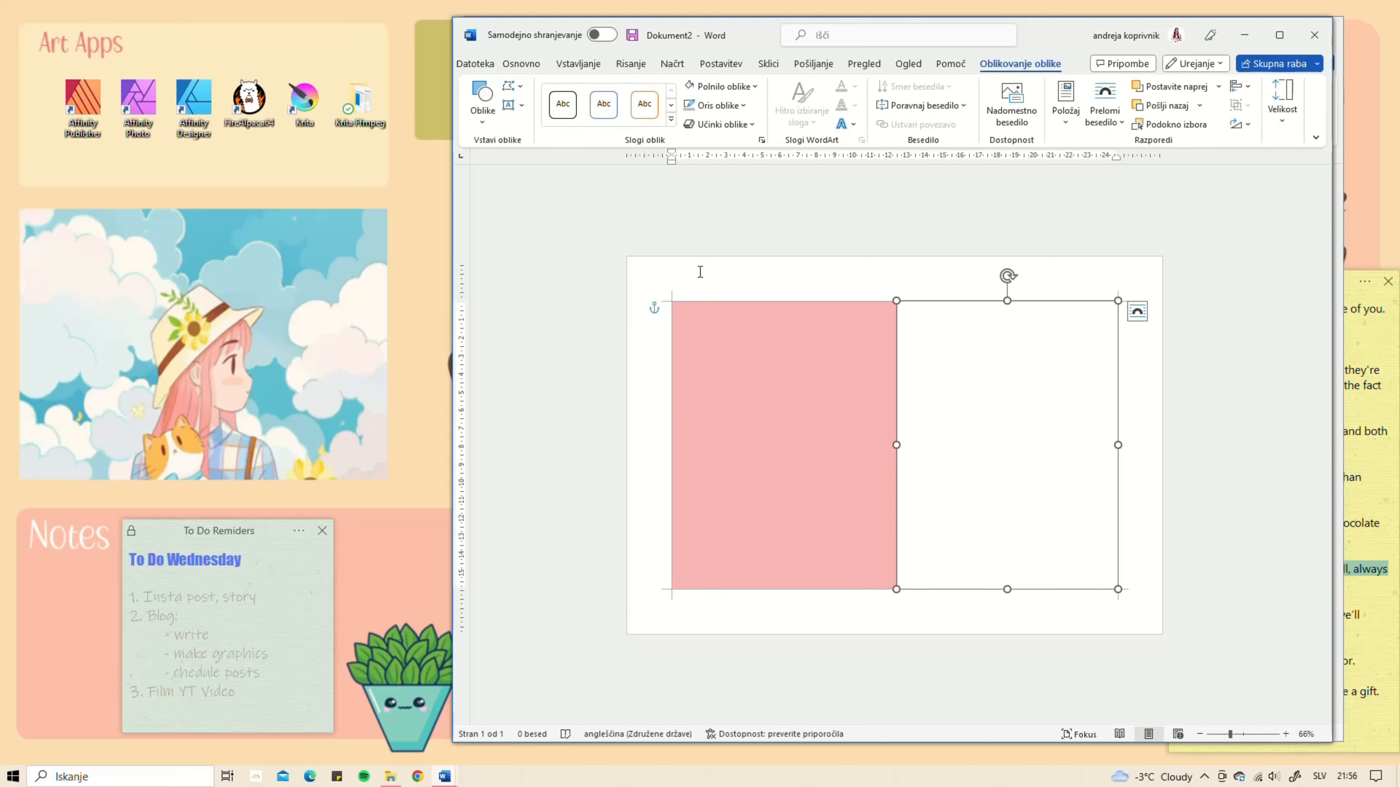
{"action": "left_click", "coordinate": [1137, 311]}
{"action": "left_click", "coordinate": [931, 288]}
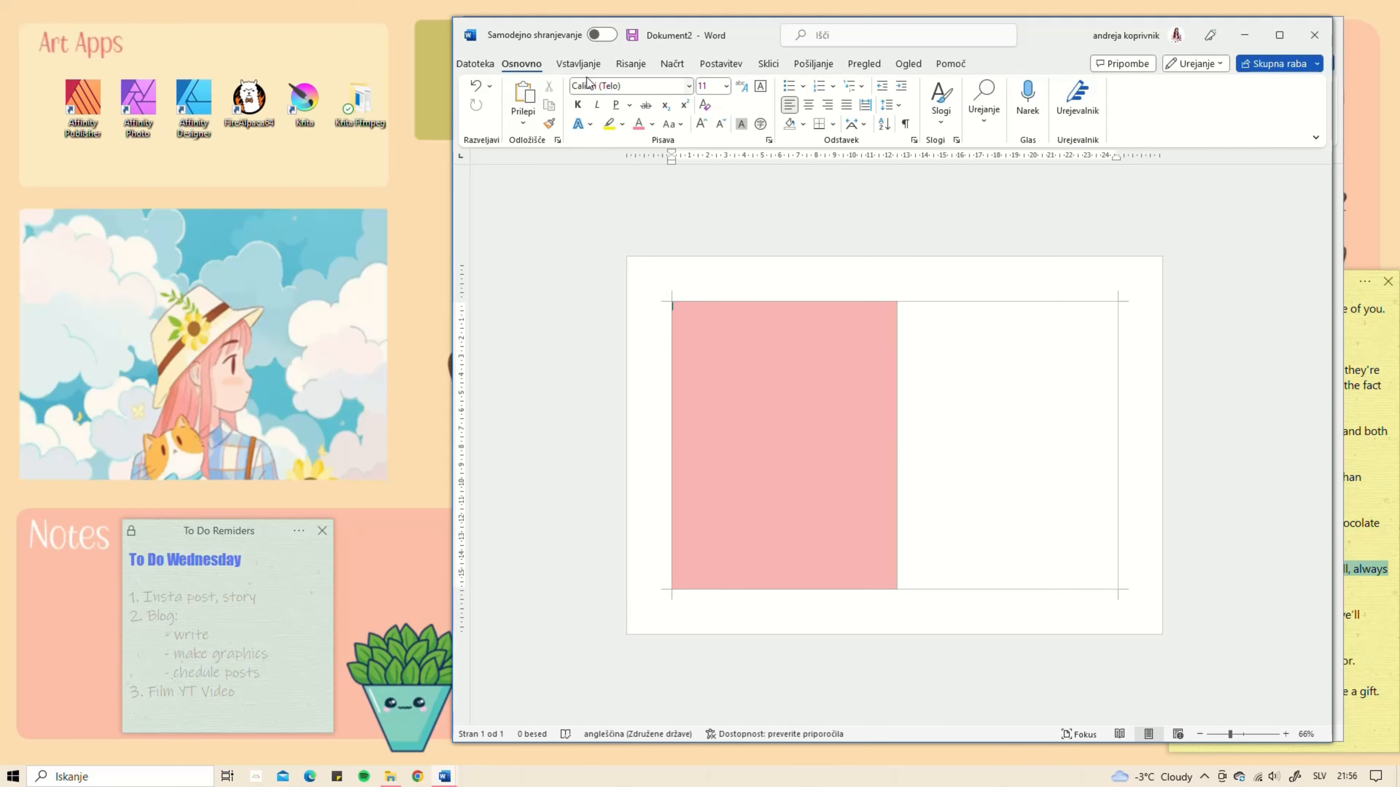
Step: Insert the stock sticker of the bee with a megaphone and set its text wrapping to behind text
{"action": "left_click", "coordinate": [578, 64]}
{"action": "left_click", "coordinate": [606, 106]}
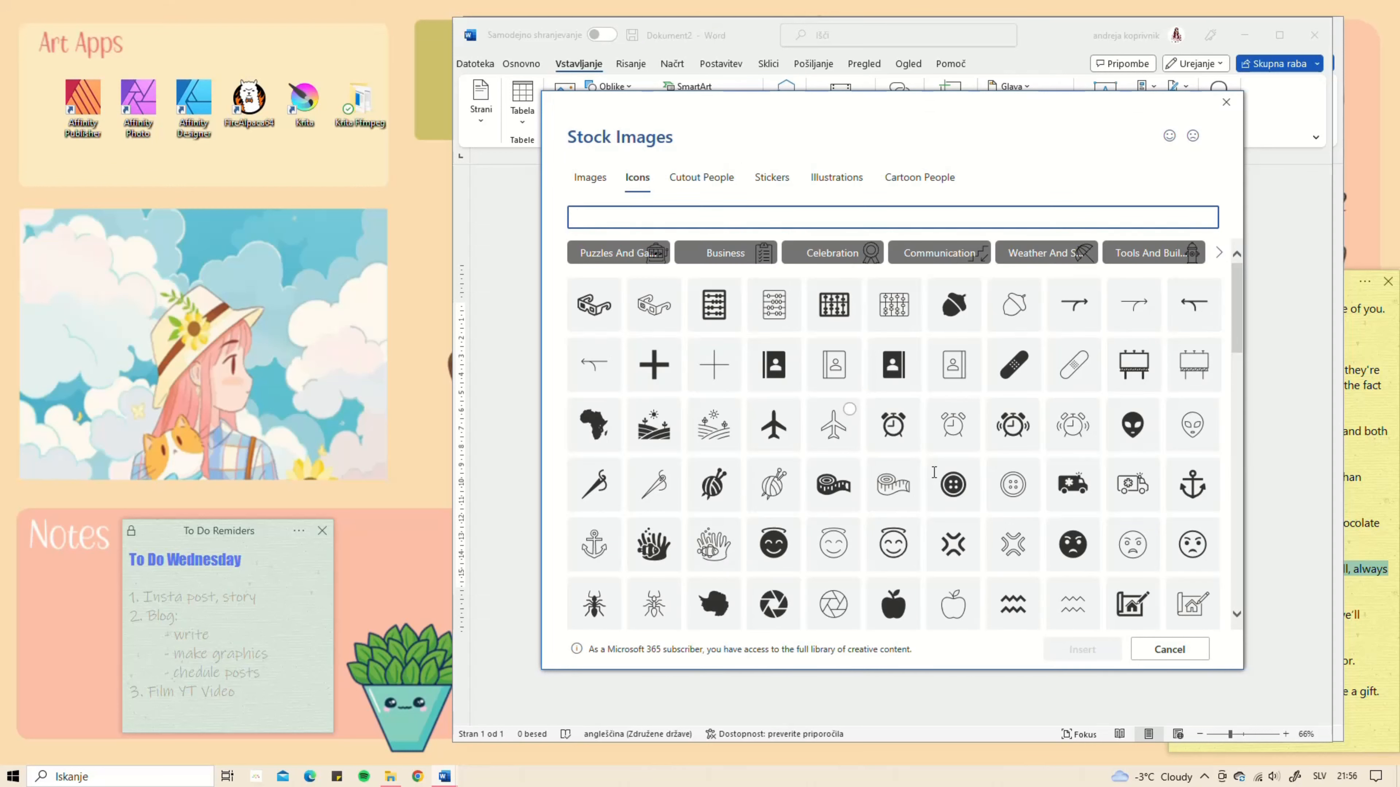
{"action": "left_click", "coordinate": [772, 177]}
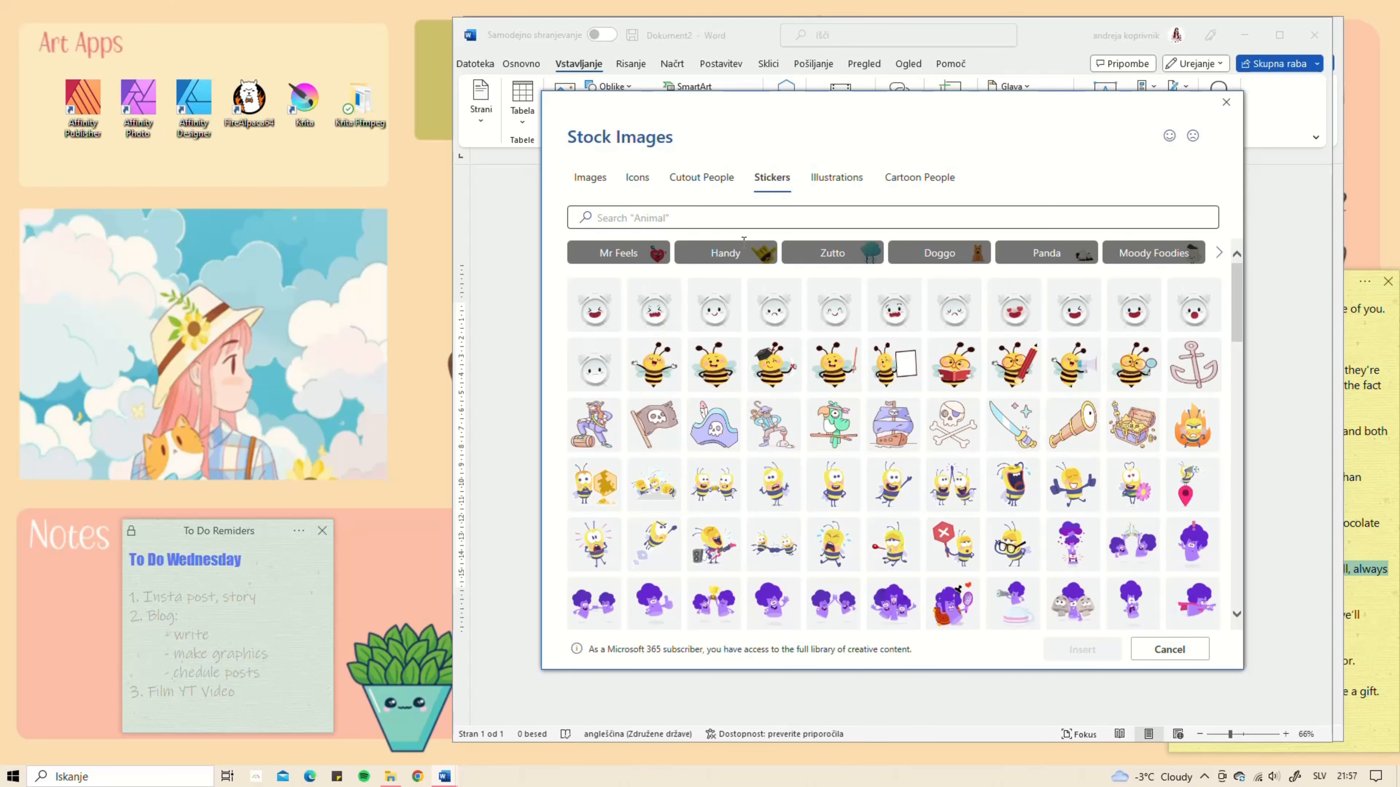
{"action": "left_click", "coordinate": [1095, 386]}
{"action": "left_click", "coordinate": [1082, 649]}
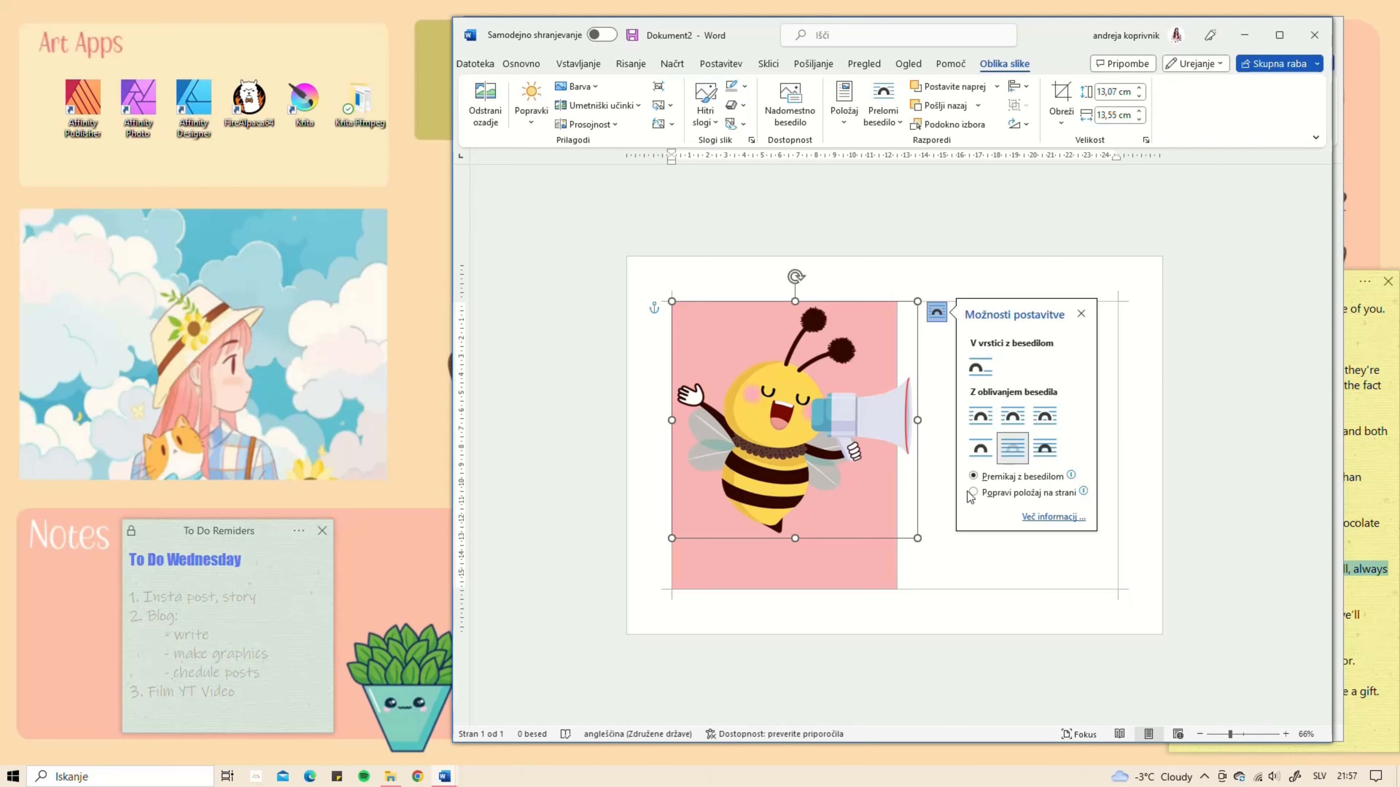
Step: Shrink the bee, tilt it and place it in the lower left part of the white half
{"action": "left_click_drag", "start_coordinate": [801, 424], "coordinate": [1002, 451]}
{"action": "left_click_drag", "start_coordinate": [1119, 329], "coordinate": [1013, 426]}
{"action": "left_click_drag", "start_coordinate": [962, 485], "coordinate": [1001, 406]}
{"action": "left_click_drag", "start_coordinate": [1062, 343], "coordinate": [1025, 382]}
{"action": "left_click_drag", "start_coordinate": [963, 392], "coordinate": [917, 451]}
{"action": "left_click_drag", "start_coordinate": [998, 475], "coordinate": [979, 463]}
Step: Draw a text box across the upper part of the white half, above the bee
{"action": "left_click", "coordinate": [936, 419]}
{"action": "left_click", "coordinate": [578, 63]}
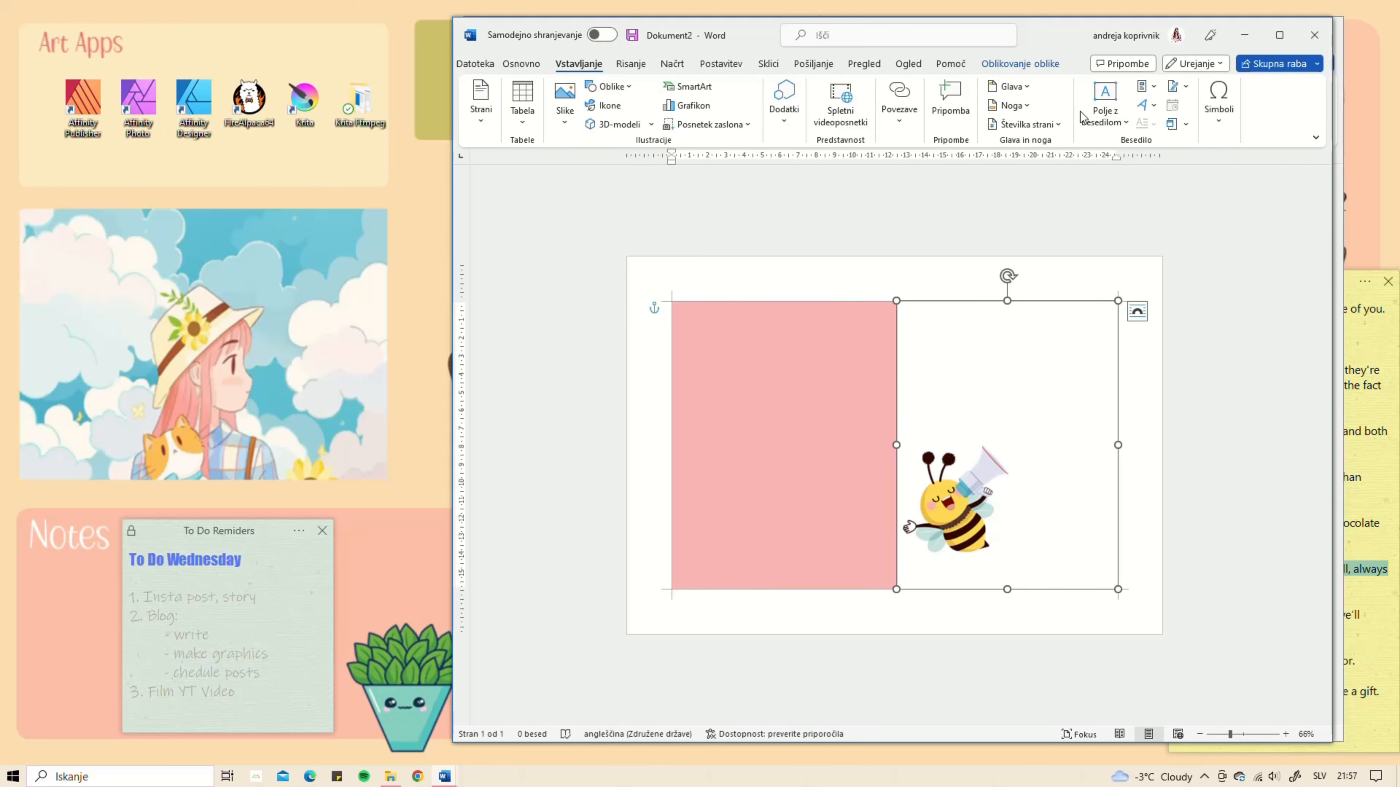
{"action": "left_click", "coordinate": [1097, 111]}
{"action": "left_click", "coordinate": [1015, 185]}
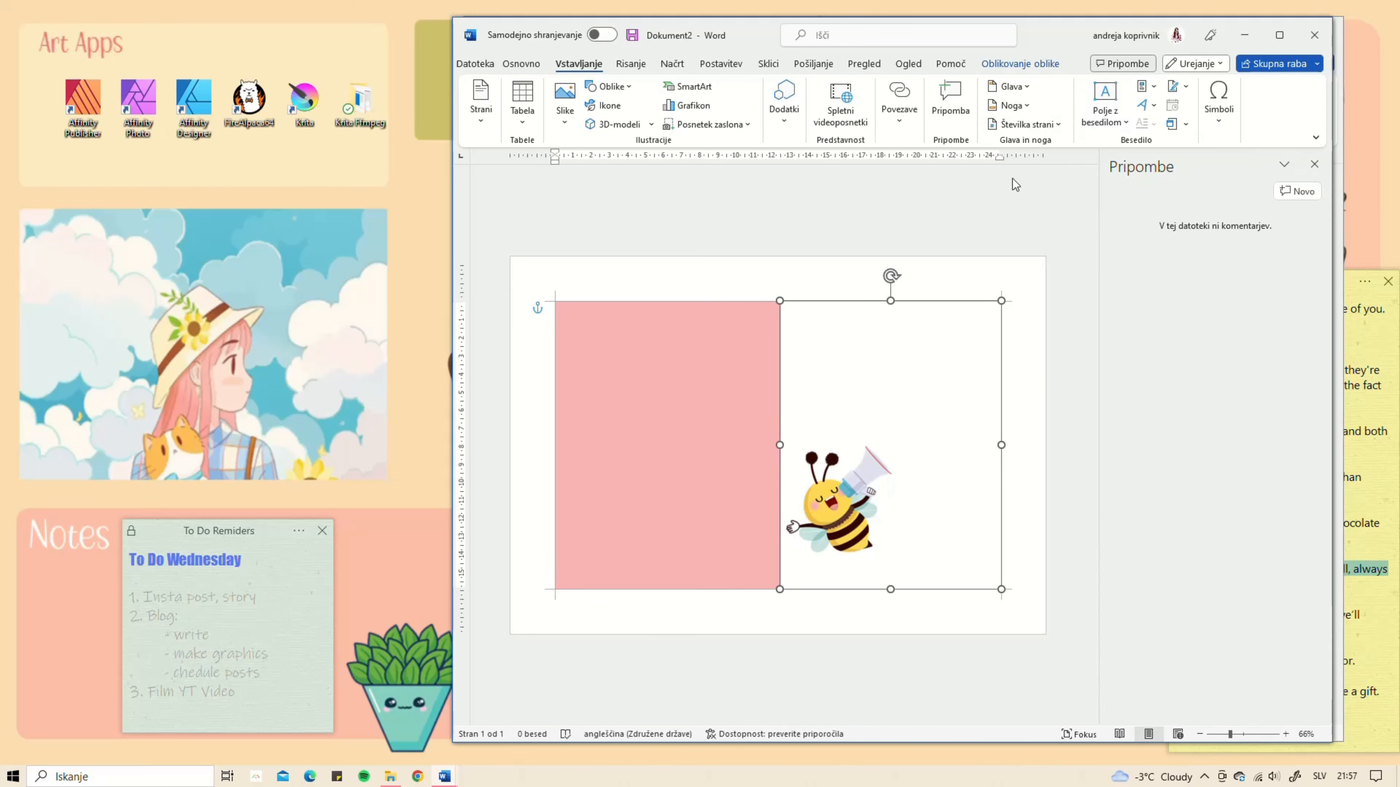
{"action": "left_click", "coordinate": [1314, 164]}
{"action": "left_click", "coordinate": [620, 89]}
{"action": "left_click_drag", "start_coordinate": [924, 323], "coordinate": [1090, 419]}
Step: Copy the quote starting "All you need is love." from the yellow sticky note and paste it into the text box
{"action": "left_click", "coordinate": [1350, 284]}
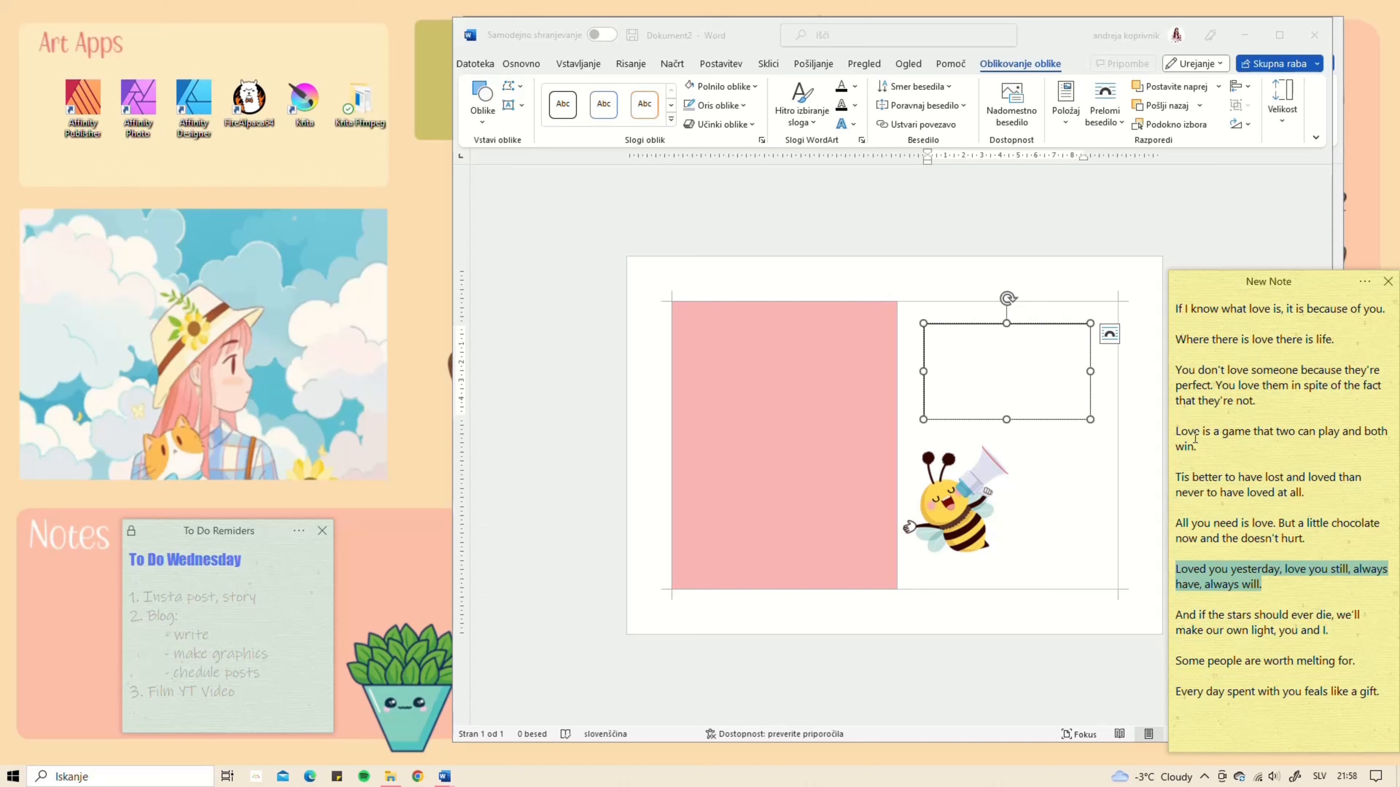
{"action": "left_click_drag", "start_coordinate": [1315, 540], "coordinate": [1176, 523]}
{"action": "key", "text": "ctrl+c"}
{"action": "left_click", "coordinate": [1021, 391]}
{"action": "key", "text": "ctrl+v"}
Step: Set the proofing language of the pasted quote to English (United States)
{"action": "right_click", "coordinate": [989, 342]}
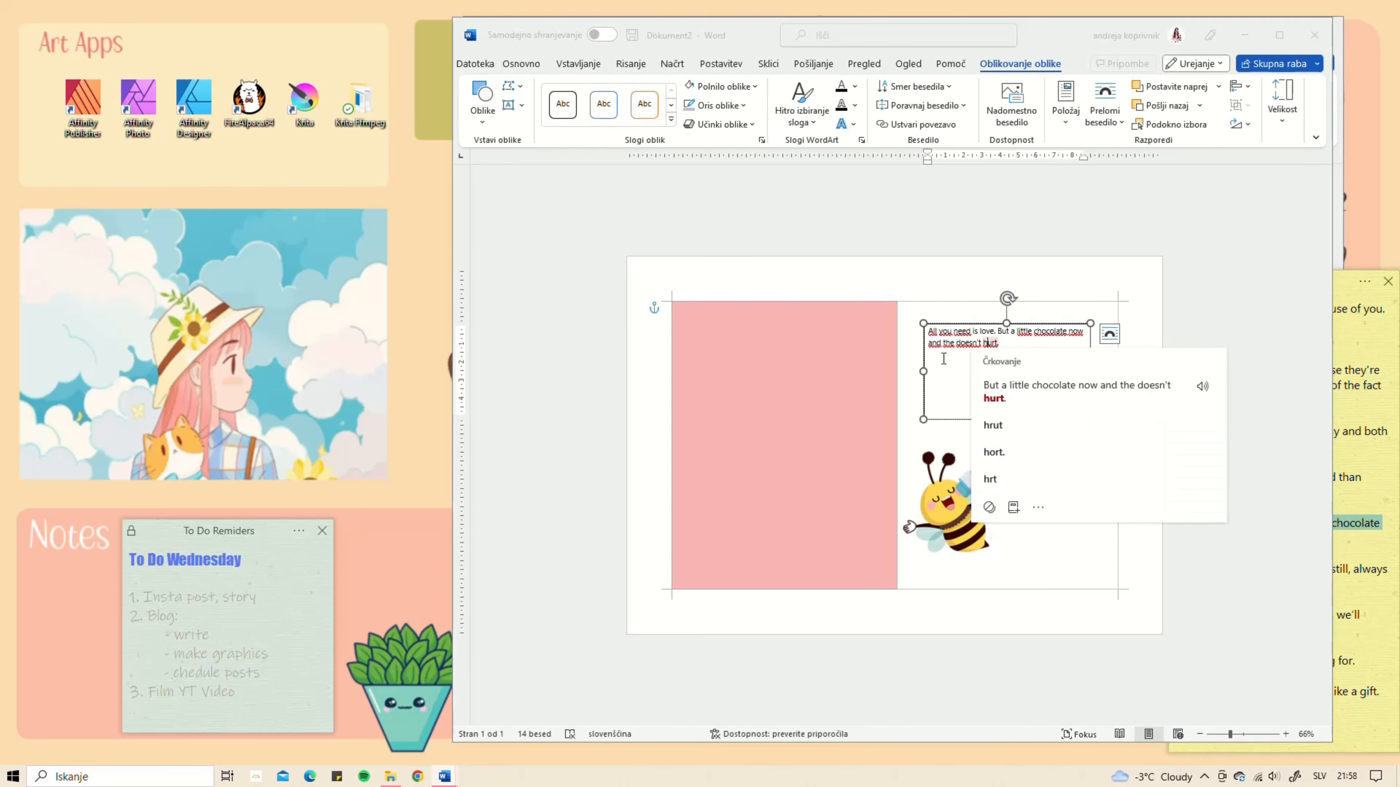
{"action": "key", "text": "Escape"}
{"action": "key", "text": "ctrl+a"}
{"action": "left_click", "coordinate": [633, 734]}
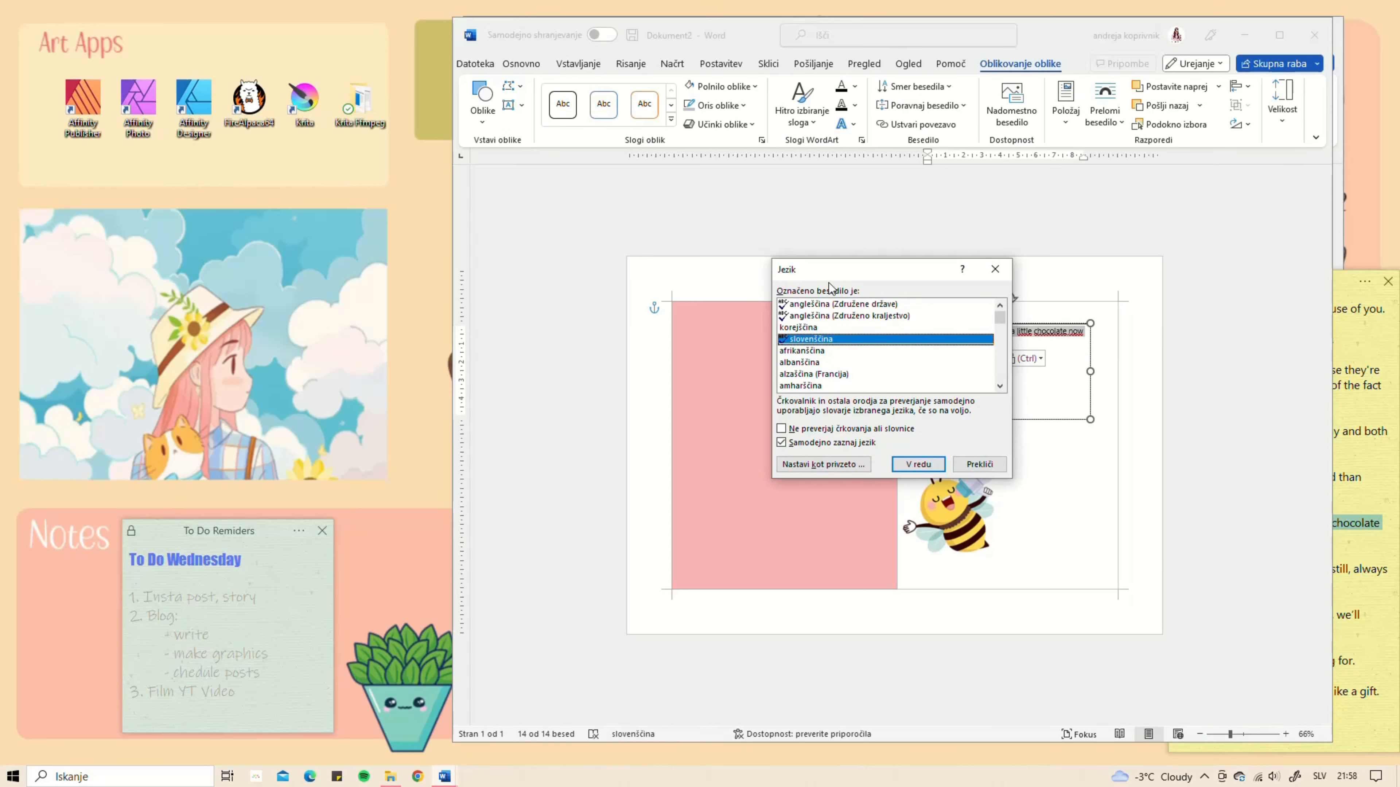
{"action": "left_click", "coordinate": [843, 304]}
{"action": "left_click", "coordinate": [918, 464]}
{"action": "left_click", "coordinate": [1022, 358]}
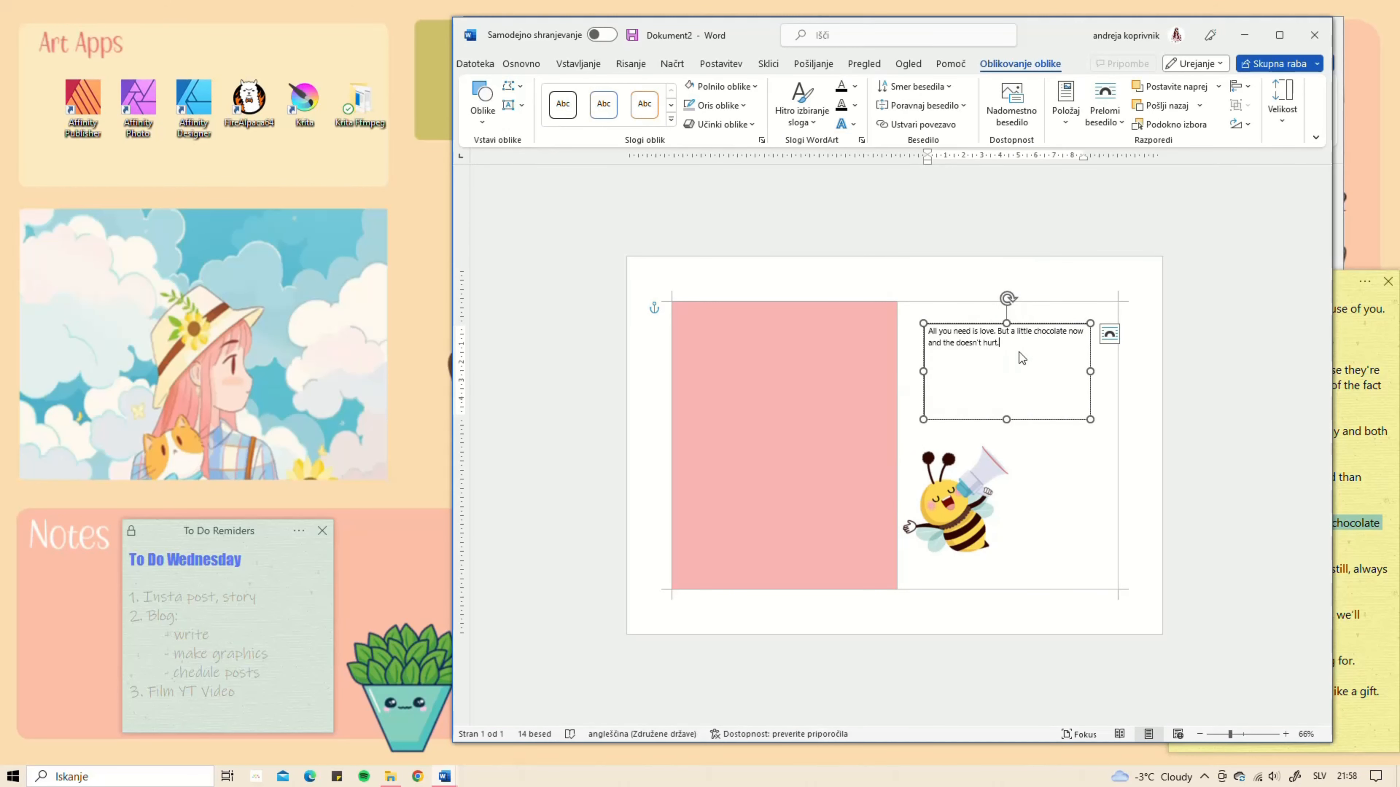
Step: Set the font of the whole quote to Modern Love Grunge
{"action": "left_click", "coordinate": [529, 67]}
{"action": "left_click", "coordinate": [689, 85]}
{"action": "left_click", "coordinate": [653, 253]}
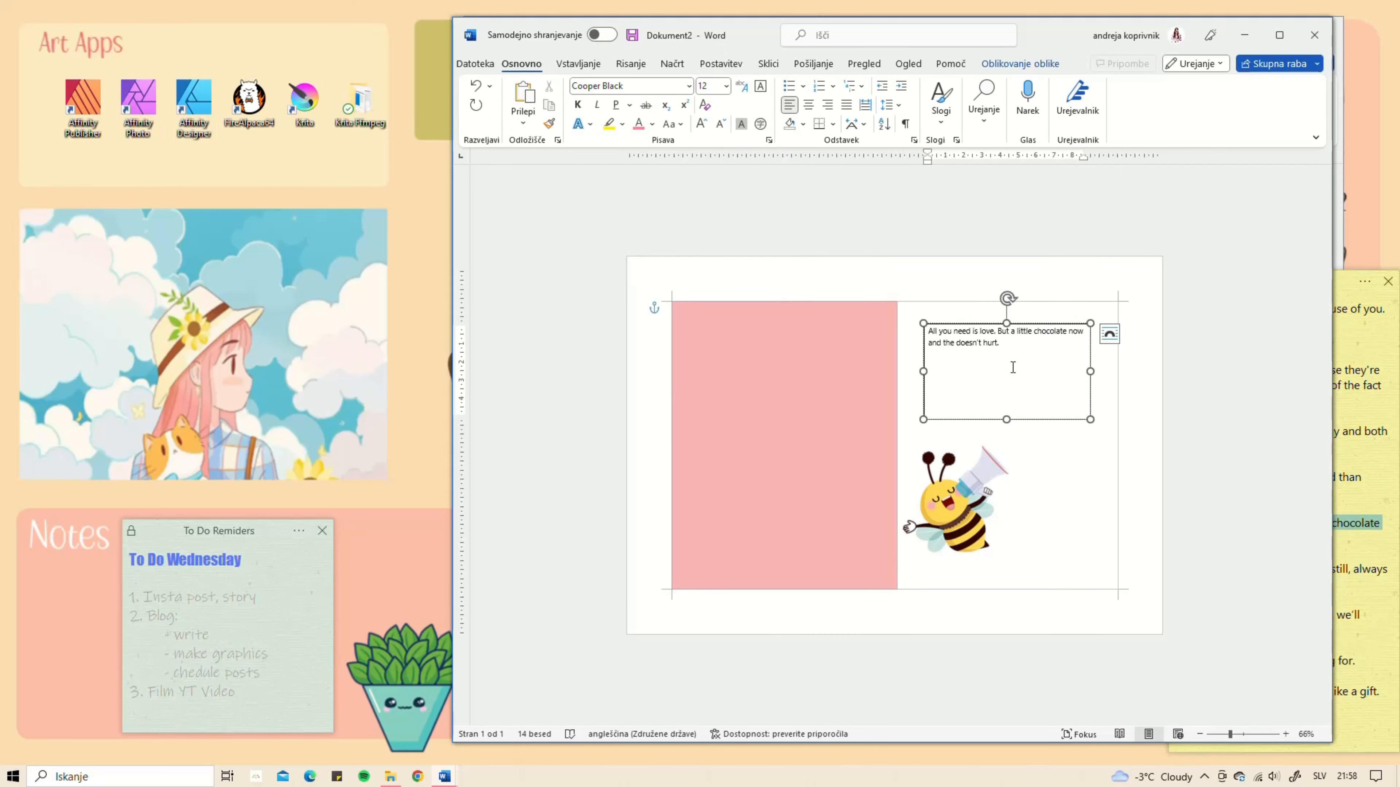
{"action": "key", "text": "ctrl+a"}
{"action": "left_click", "coordinate": [688, 85]}
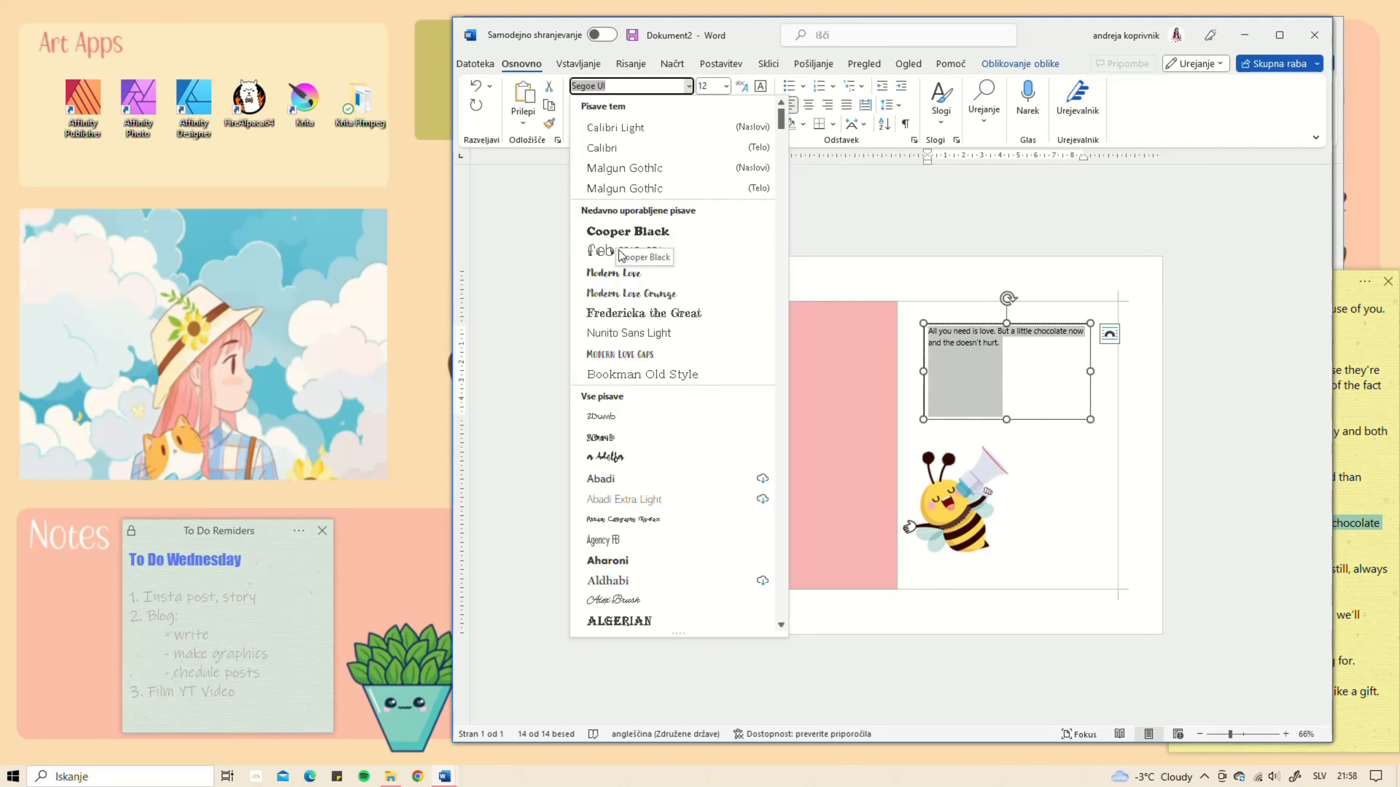
{"action": "left_click", "coordinate": [631, 293]}
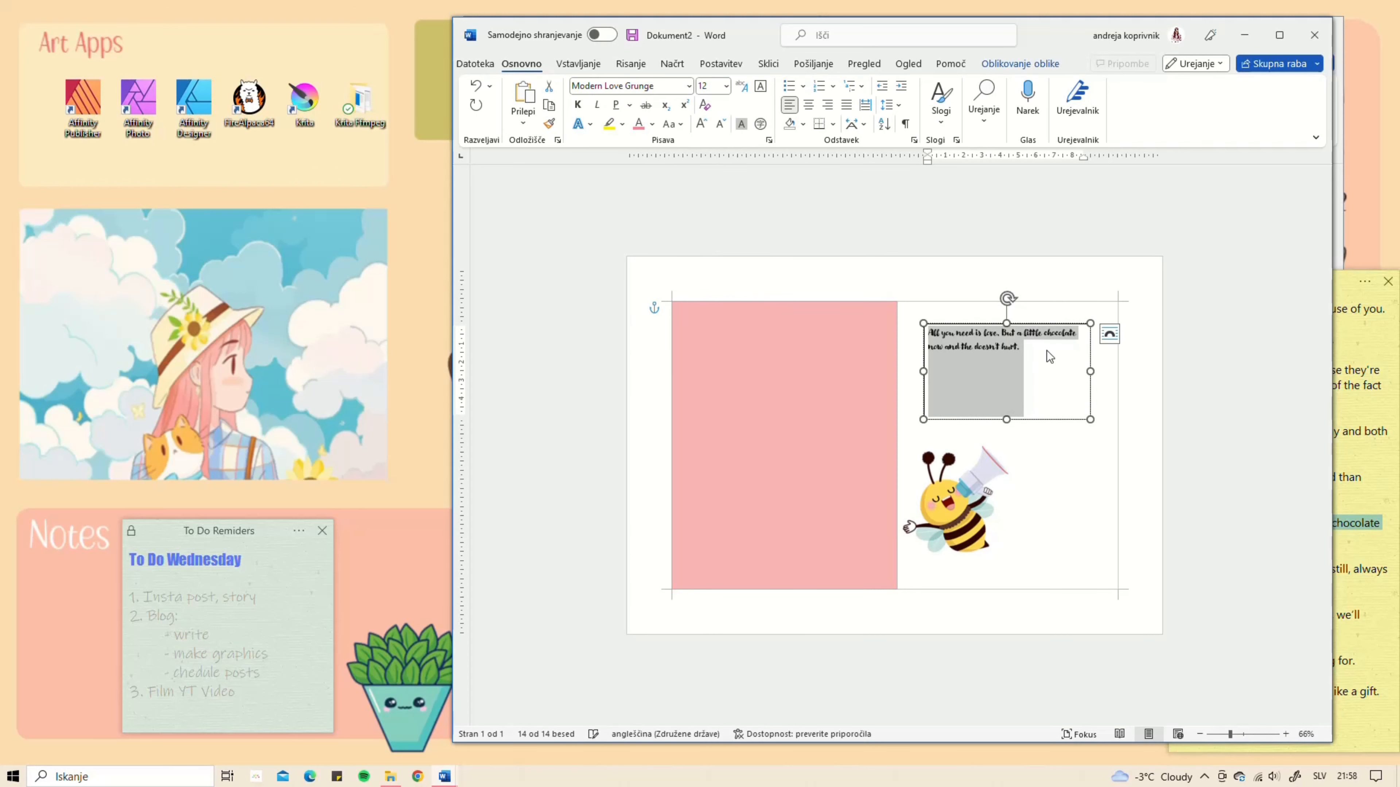
Step: Enlarge the quote text to 22 pt and centre it
{"action": "left_click", "coordinate": [702, 125]}
{"action": "left_click", "coordinate": [702, 125]}
{"action": "left_click", "coordinate": [702, 124]}
{"action": "left_click", "coordinate": [702, 124]}
{"action": "left_click", "coordinate": [702, 125]}
{"action": "left_click", "coordinate": [809, 105]}
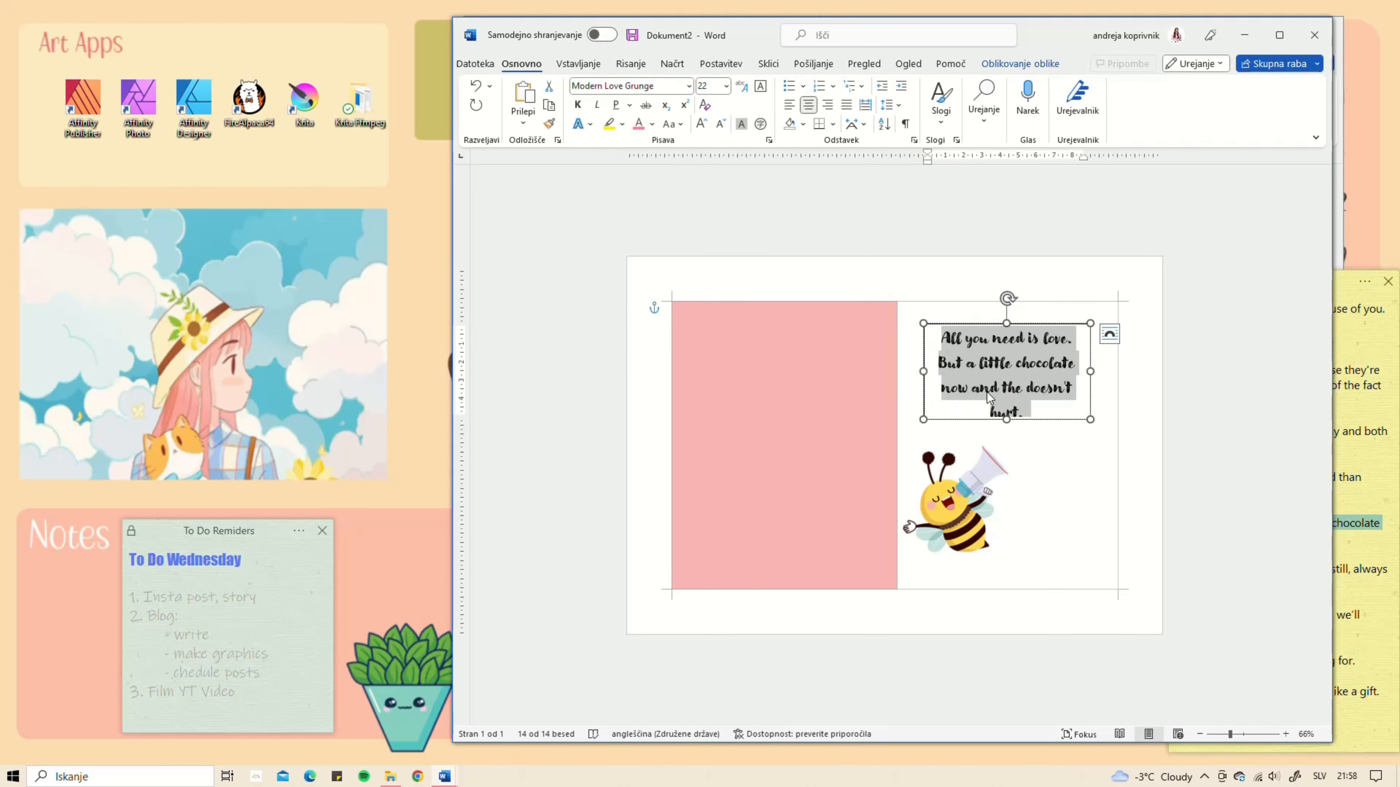
Step: Make the text box taller so the whole quote fits and shift it slightly right and down
{"action": "left_click_drag", "start_coordinate": [1087, 426], "coordinate": [1084, 443]}
{"action": "left_click_drag", "start_coordinate": [1089, 378], "coordinate": [1093, 378]}
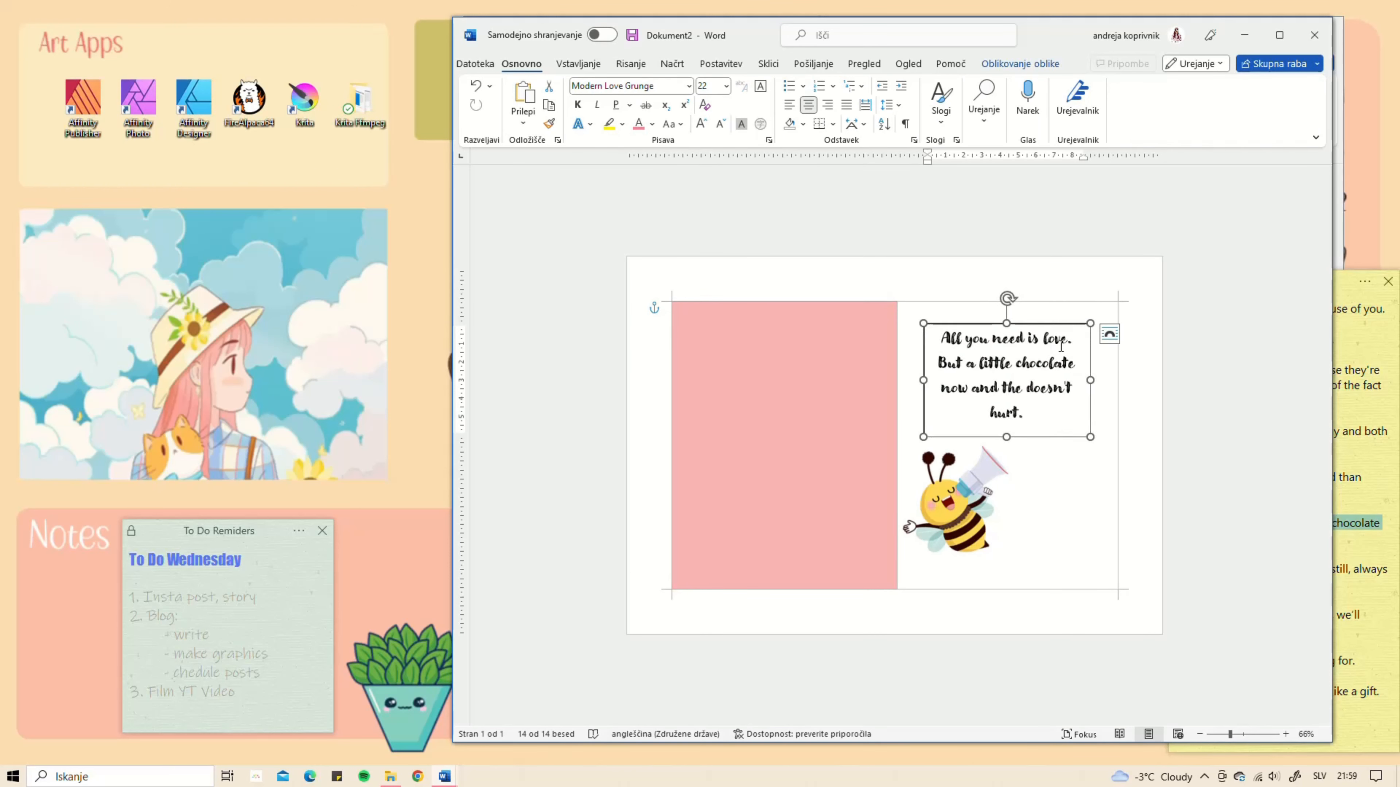
{"action": "left_click", "coordinate": [1105, 333]}
{"action": "left_click_drag", "start_coordinate": [999, 327], "coordinate": [1015, 337]}
Step: Draw a rounded speech bubble over the quote, nudge it up and left, and aim its tail at the bee
{"action": "left_click", "coordinate": [578, 64]}
{"action": "left_click", "coordinate": [610, 86]}
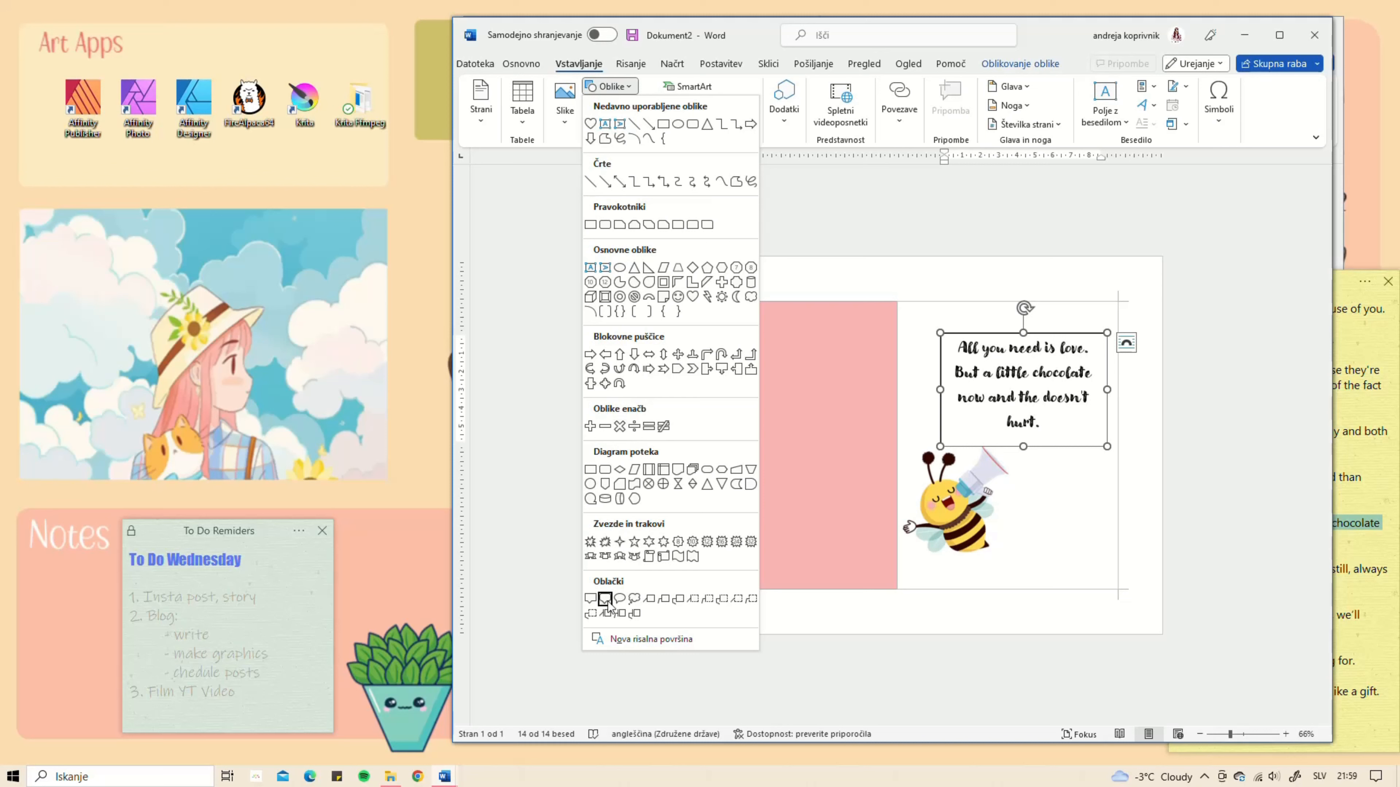
{"action": "left_click", "coordinate": [621, 598]}
{"action": "mouse_move", "coordinate": [928, 326]}
{"action": "left_mouse_down"}
{"action": "mouse_move", "coordinate": [1054, 435]}
{"action": "mouse_move", "coordinate": [1117, 446]}
{"action": "left_mouse_up"}
{"action": "left_click_drag", "start_coordinate": [1063, 327], "coordinate": [1052, 314]}
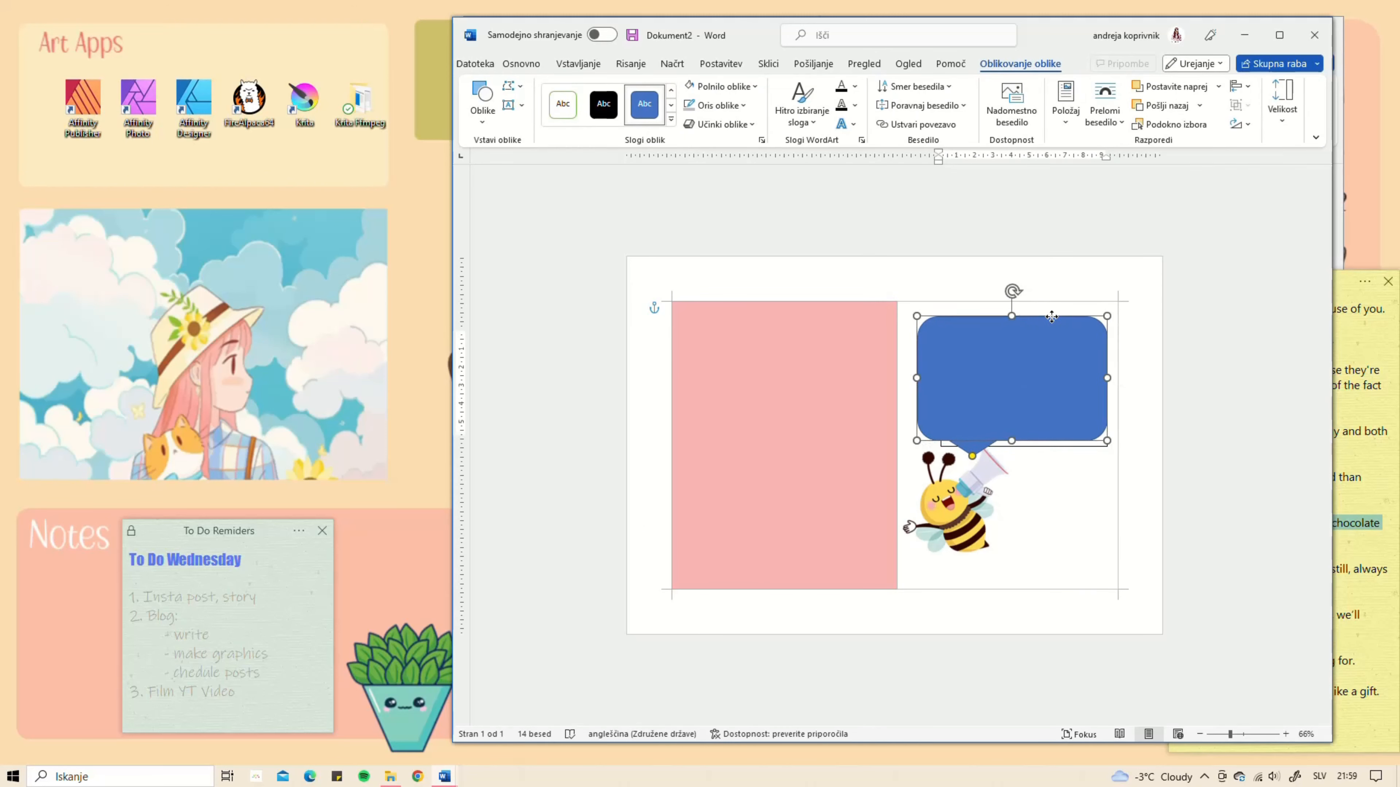
{"action": "left_click_drag", "start_coordinate": [1015, 435], "coordinate": [962, 461]}
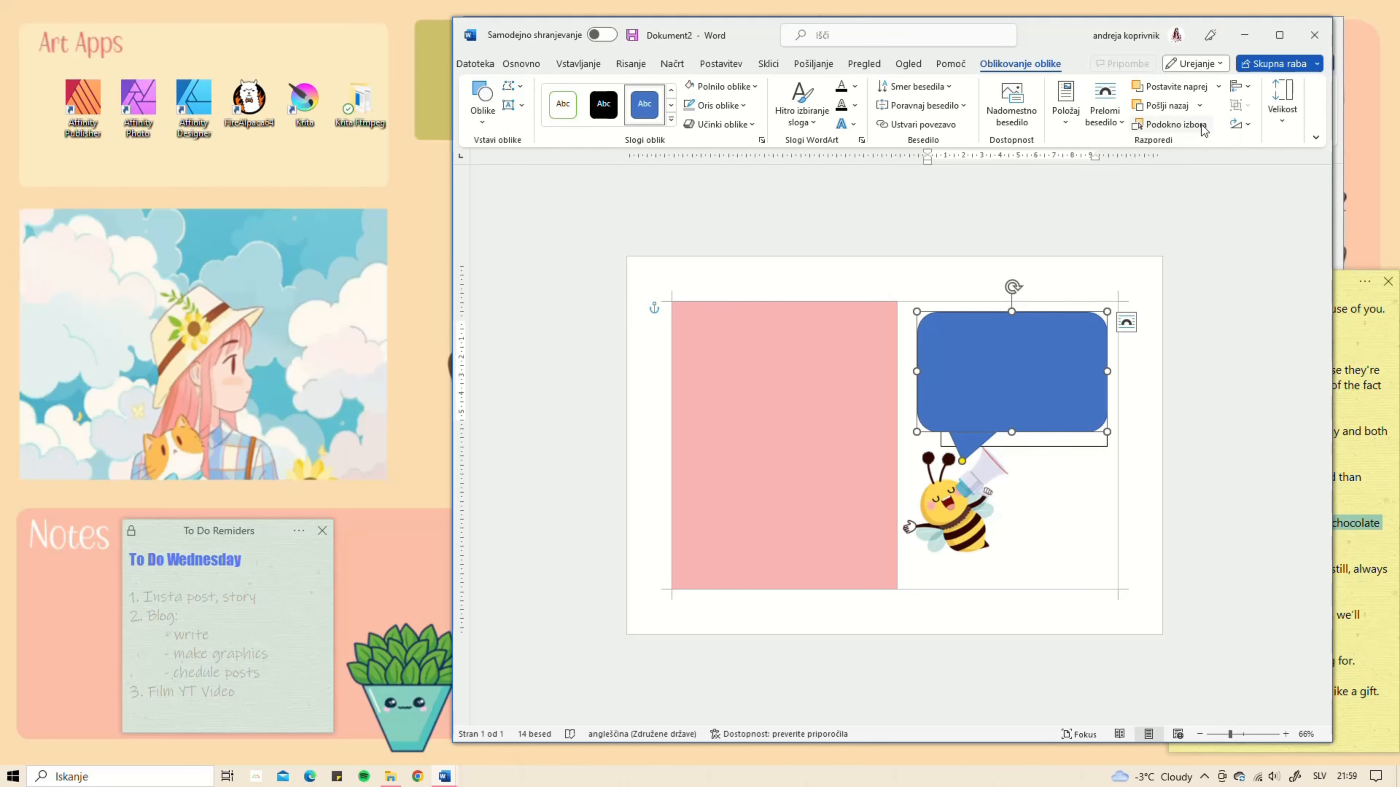
Step: Set the speech bubble's wrapping to behind text so it sits beneath the quote's text box
{"action": "left_click", "coordinate": [1199, 105]}
{"action": "left_click", "coordinate": [1188, 128]}
{"action": "left_click", "coordinate": [1372, 655]}
{"action": "left_click", "coordinate": [1126, 322]}
{"action": "left_click", "coordinate": [1202, 458]}
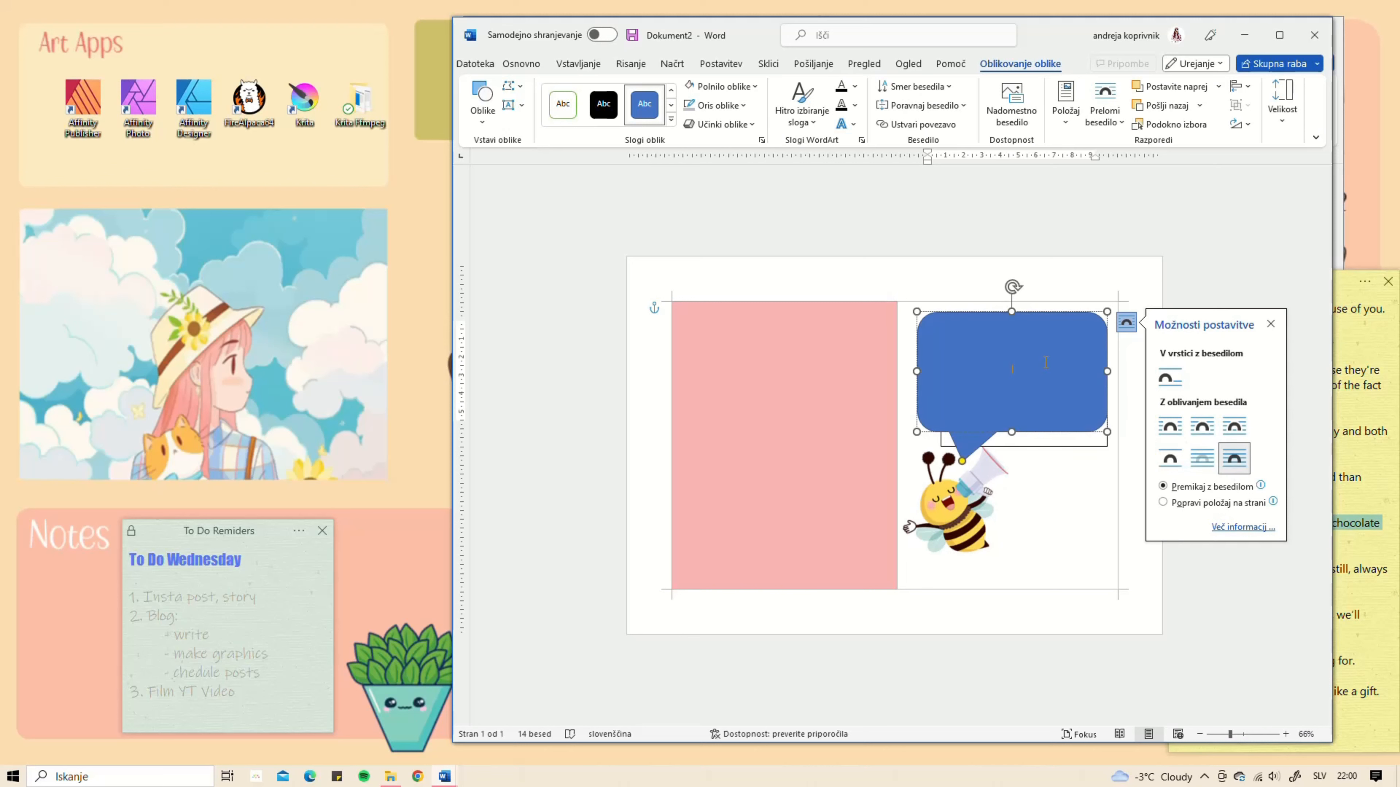
{"action": "left_click", "coordinate": [1174, 92]}
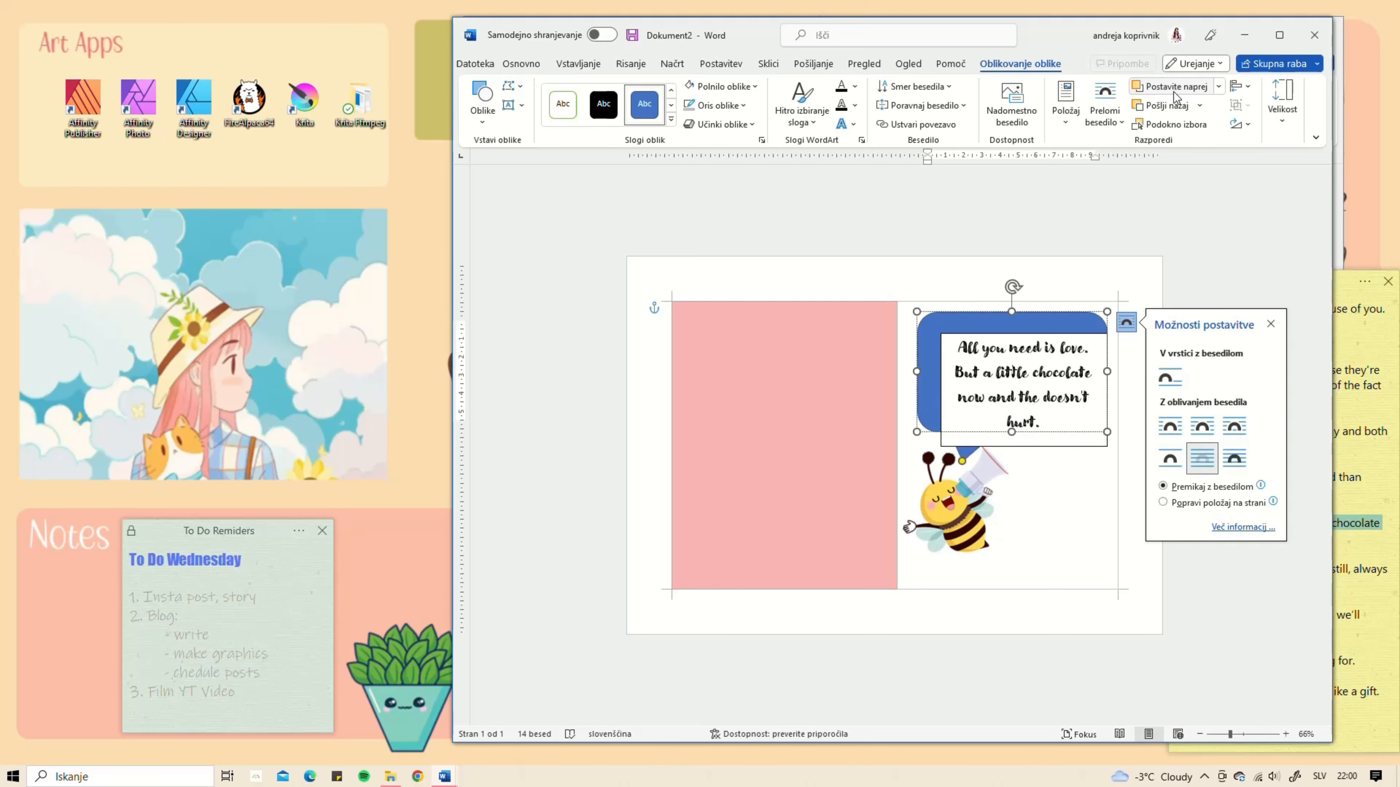
Step: Remove the fill and outline of the quote's text box
{"action": "left_click", "coordinate": [1058, 420]}
{"action": "left_click", "coordinate": [721, 86]}
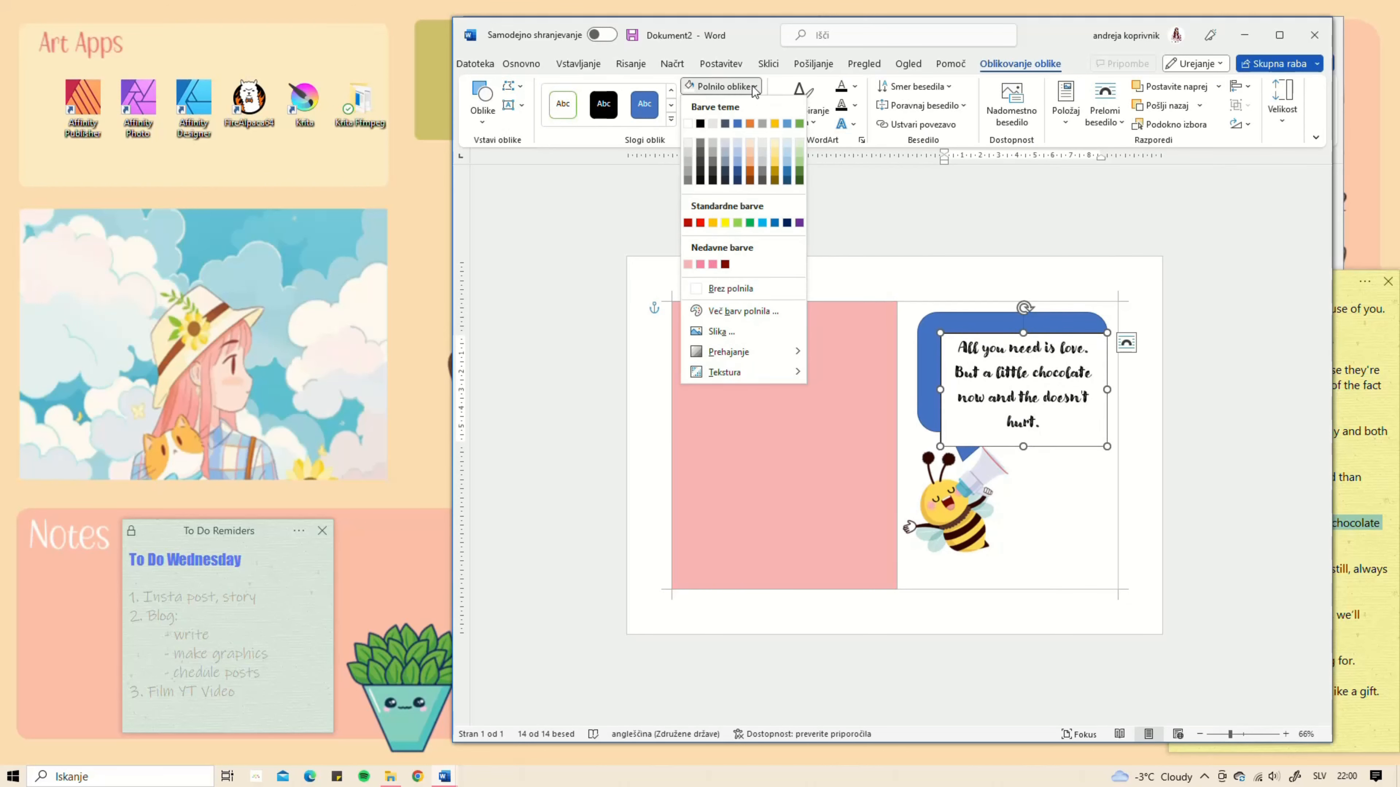
{"action": "left_click", "coordinate": [716, 285]}
{"action": "left_click", "coordinate": [719, 105]}
{"action": "left_click", "coordinate": [701, 307]}
Step: Move the quote's text box up and left to centre it inside the speech bubble
{"action": "left_click", "coordinate": [1082, 472]}
{"action": "left_click", "coordinate": [1035, 332]}
{"action": "left_click_drag", "start_coordinate": [1034, 331], "coordinate": [1021, 316]}
Step: Change the quote's font colour to white
{"action": "left_click", "coordinate": [520, 64]}
{"action": "left_click", "coordinate": [638, 125]}
{"action": "left_click", "coordinate": [652, 125]}
{"action": "left_click", "coordinate": [642, 186]}
{"action": "left_click", "coordinate": [1026, 490]}
Step: Move the bee under the middle of the speech bubble and rotate it more upright
{"action": "left_click", "coordinate": [959, 508]}
{"action": "left_click_drag", "start_coordinate": [899, 445], "coordinate": [945, 421]}
{"action": "left_click_drag", "start_coordinate": [963, 500], "coordinate": [1023, 504]}
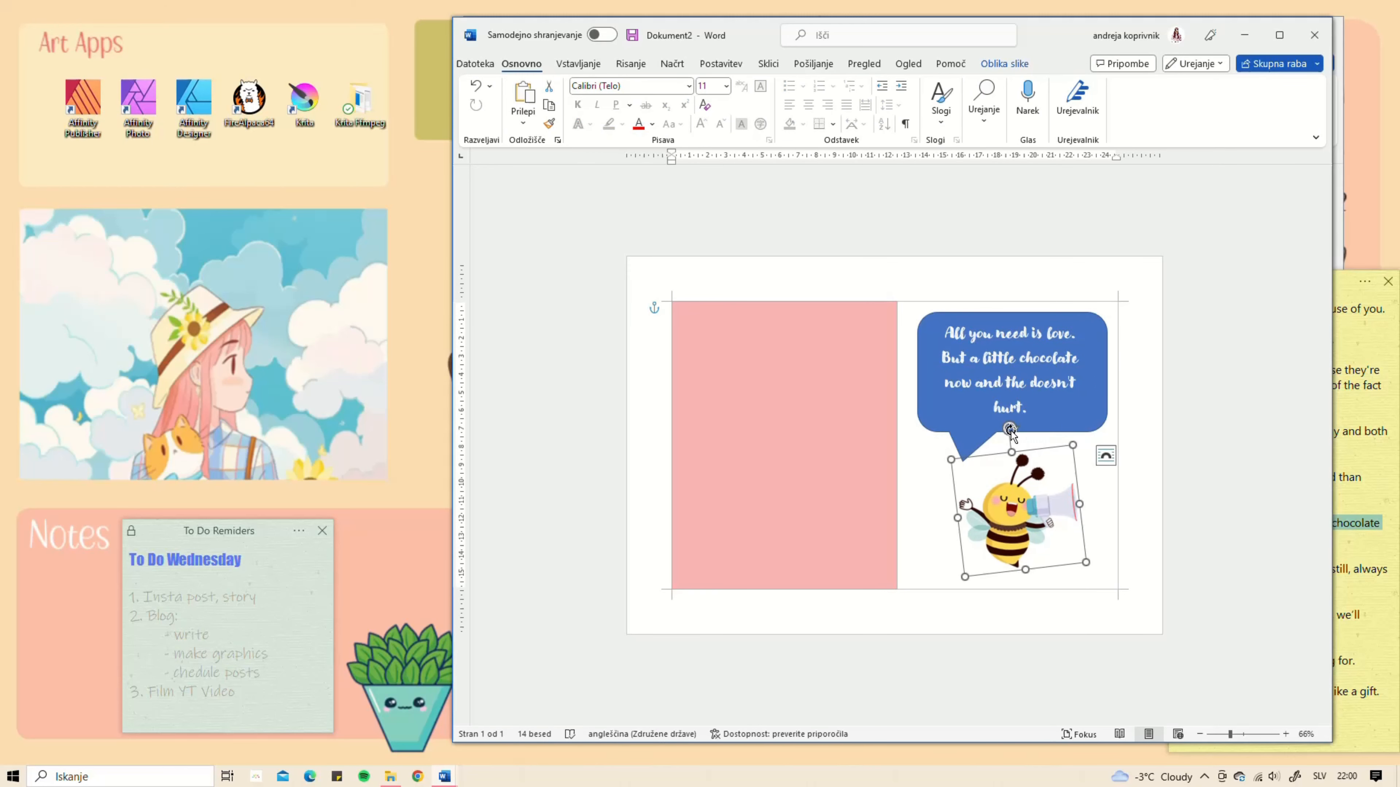
{"action": "left_click_drag", "start_coordinate": [1009, 429], "coordinate": [1071, 418]}
{"action": "left_click", "coordinate": [958, 421]}
{"action": "left_click", "coordinate": [1013, 502]}
Step: Drag out the speech bubble's tail so it points at the bee's head in its new position
{"action": "left_click", "coordinate": [923, 424]}
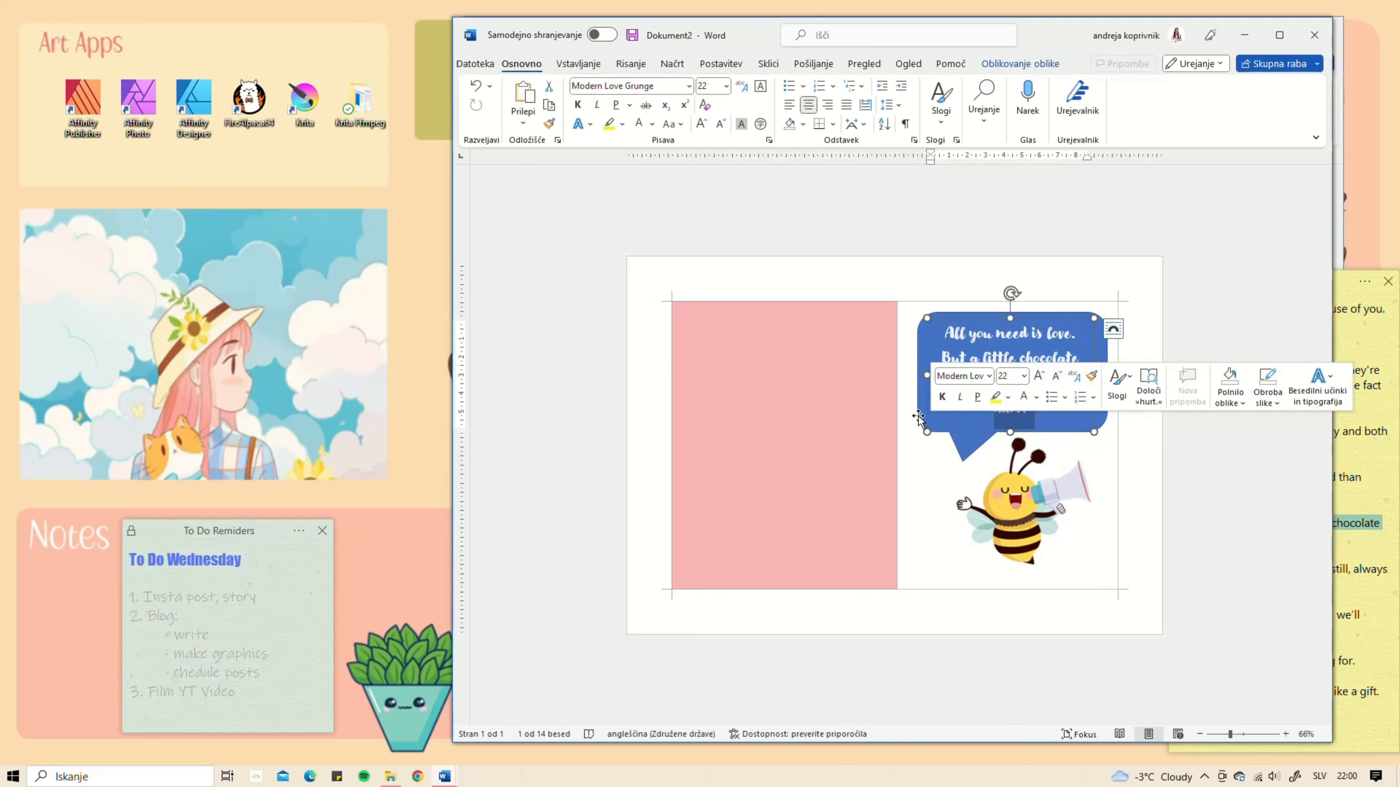
{"action": "left_click", "coordinate": [917, 416]}
{"action": "left_click_drag", "start_coordinate": [962, 462], "coordinate": [999, 464]}
Step: Remove the speech bubble's outline and fill it with the recently used light pink
{"action": "left_click", "coordinate": [1020, 63]}
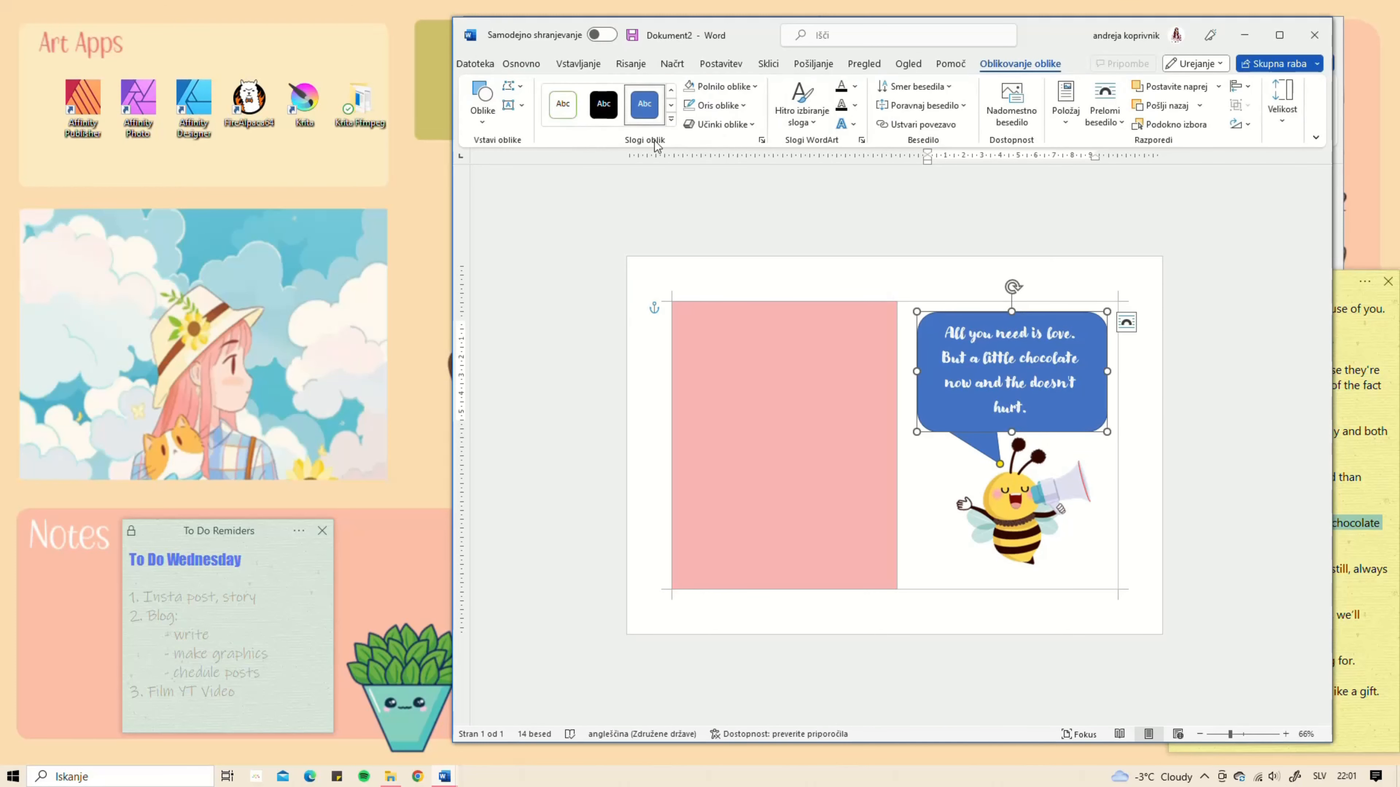
{"action": "left_click", "coordinate": [716, 86]}
{"action": "left_click", "coordinate": [739, 164]}
{"action": "left_click", "coordinate": [717, 104]}
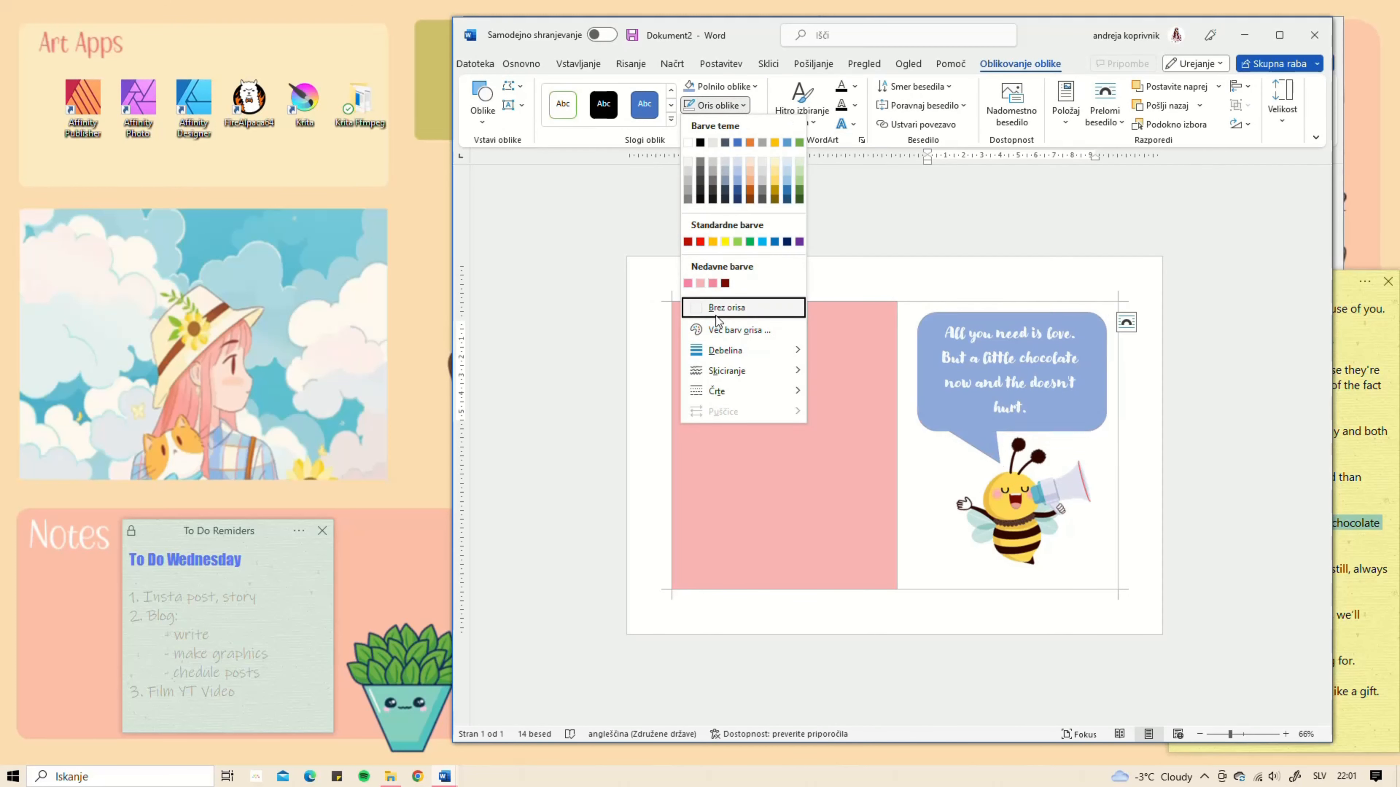
{"action": "left_click", "coordinate": [716, 316]}
{"action": "left_click", "coordinate": [717, 86]}
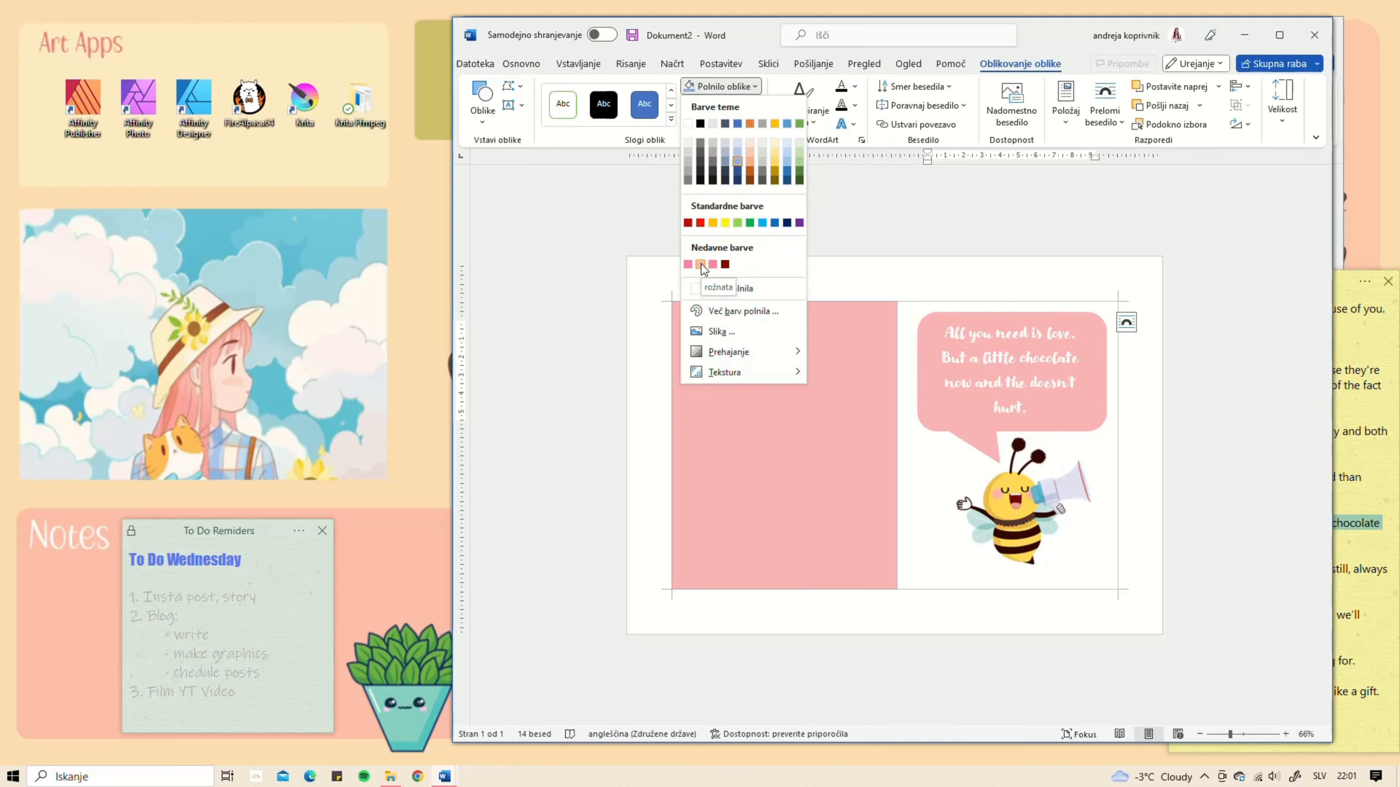
{"action": "left_click", "coordinate": [702, 264]}
{"action": "left_click", "coordinate": [1010, 522]}
{"action": "left_click", "coordinate": [1010, 522]}
{"action": "left_click", "coordinate": [1017, 65]}
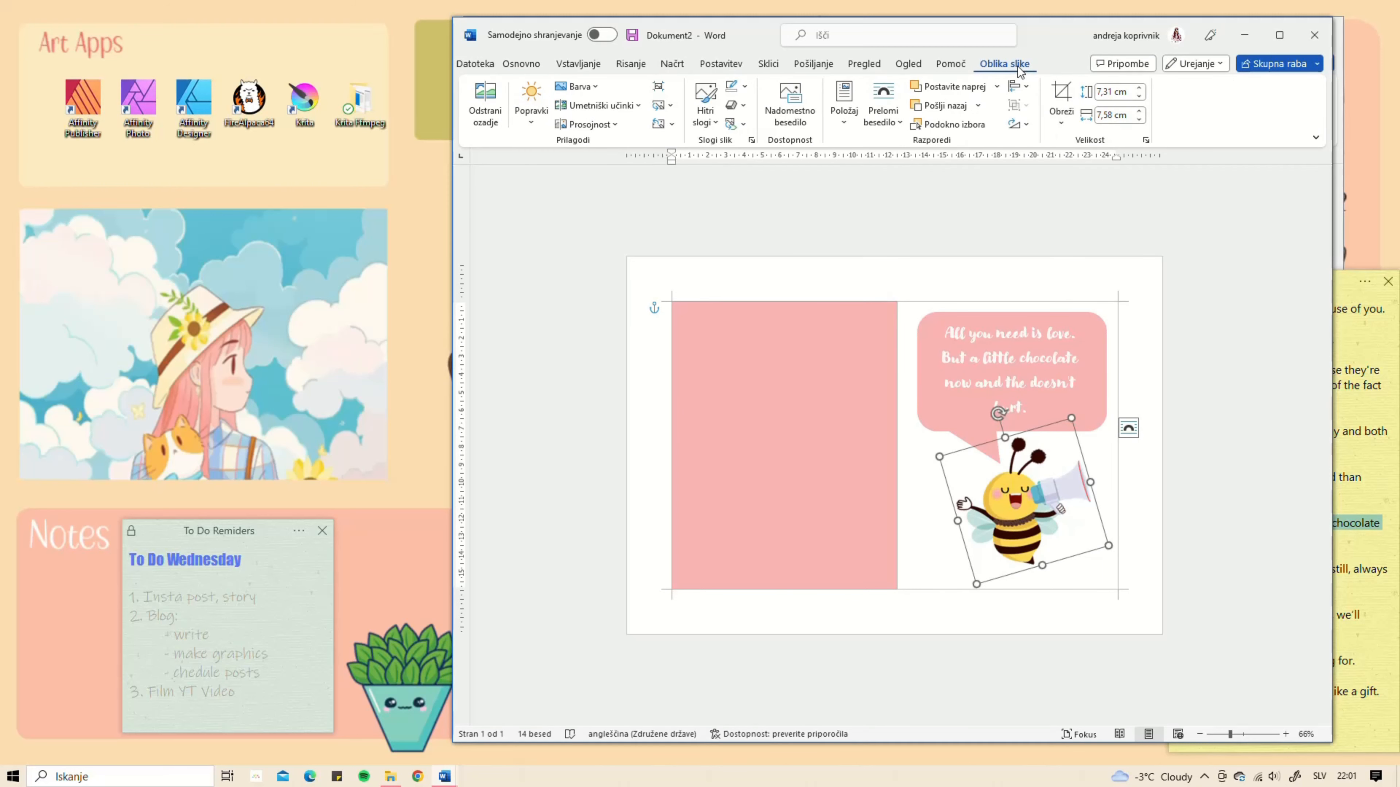
{"action": "key", "text": "Escape"}
Step: Search the stock icons for "flower" and insert the icon of a potted plant with two flowers
{"action": "left_click", "coordinate": [578, 63]}
{"action": "left_click", "coordinate": [604, 106]}
{"action": "type", "text": "flo"}
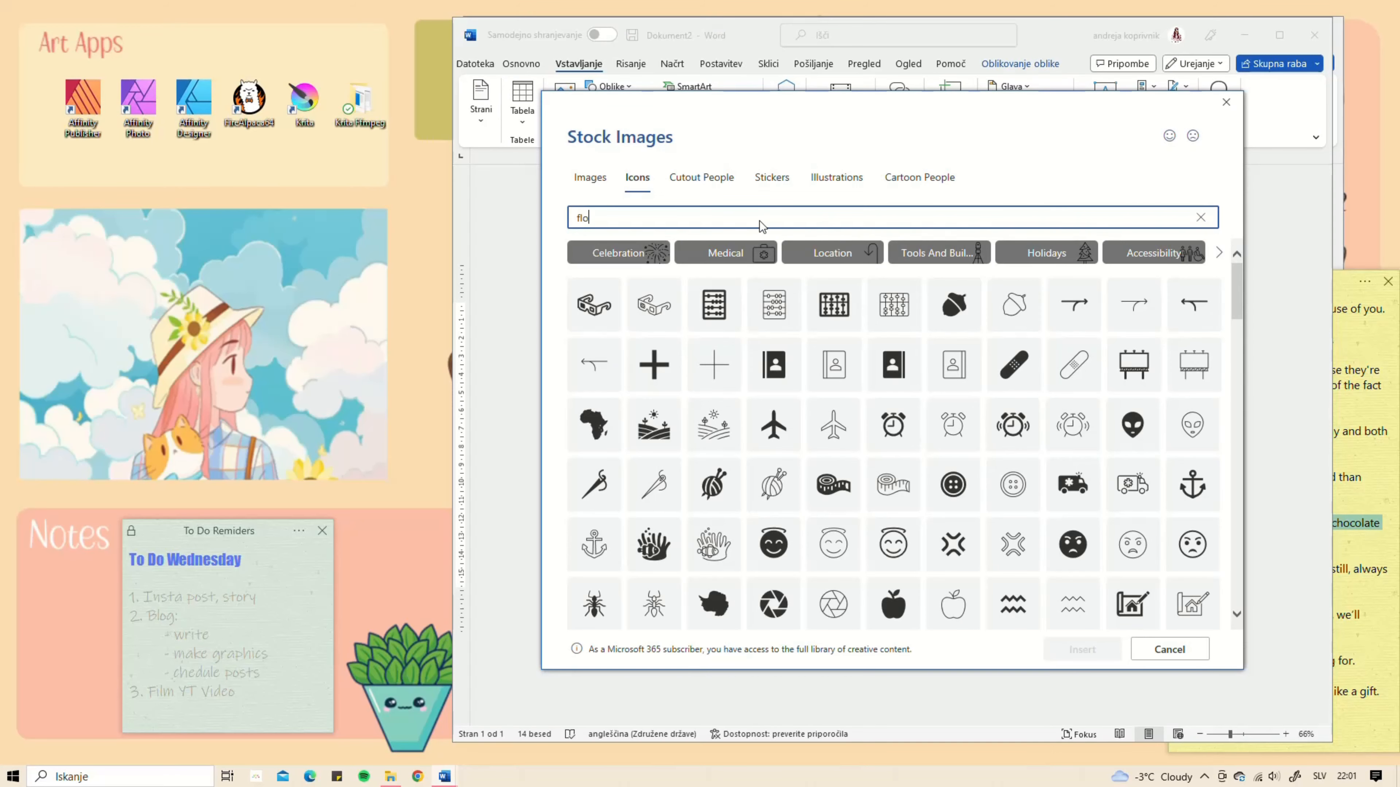
{"action": "type", "text": "wer"}
{"action": "left_click", "coordinate": [1074, 269]}
{"action": "left_click", "coordinate": [1082, 649]}
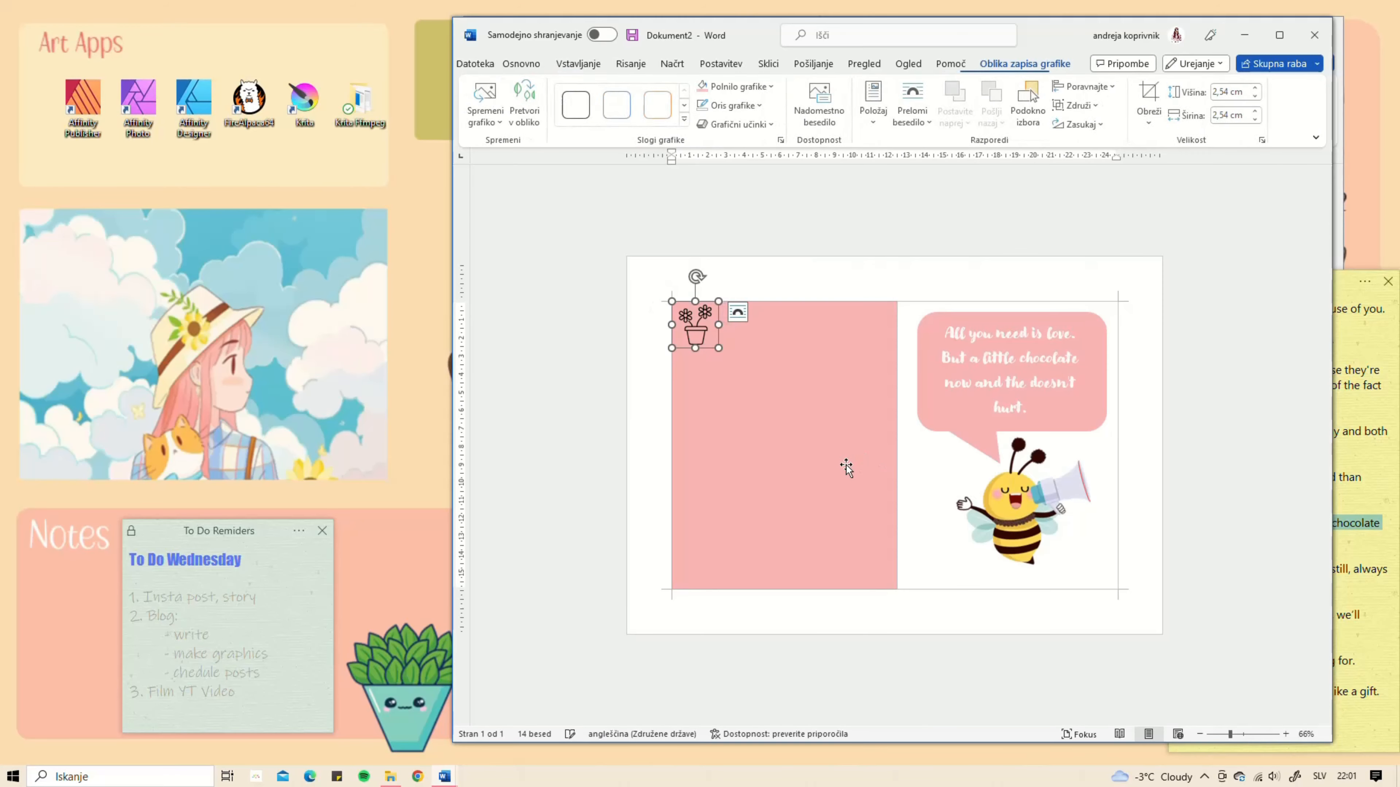
Step: Set the flower pot icon's wrapping to behind text and move it to the middle of the pink half
{"action": "left_click", "coordinate": [737, 313]}
{"action": "left_click", "coordinate": [813, 447]}
{"action": "left_click_drag", "start_coordinate": [695, 333], "coordinate": [784, 420]}
Step: Open the fill colour choices for the flower pot icon
{"action": "left_click", "coordinate": [772, 86]}
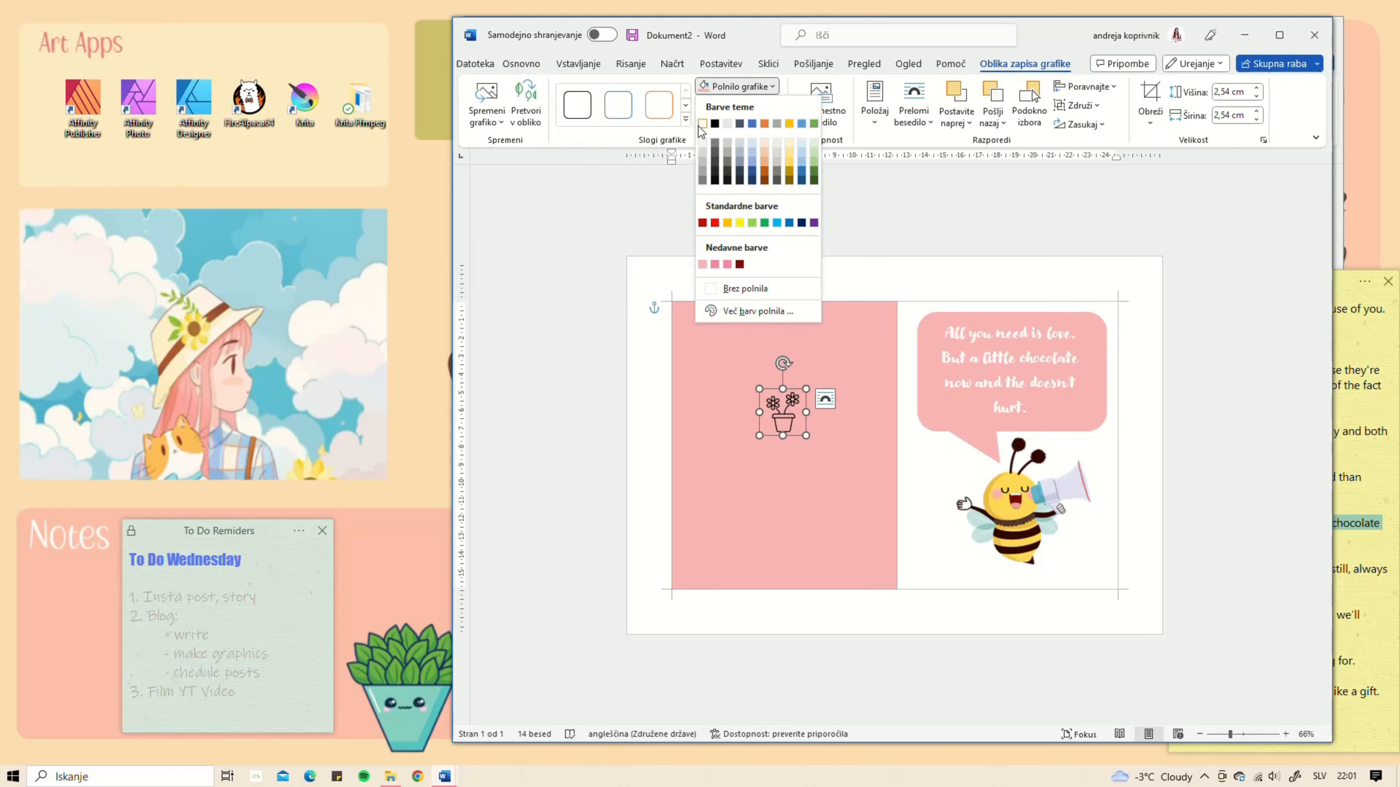